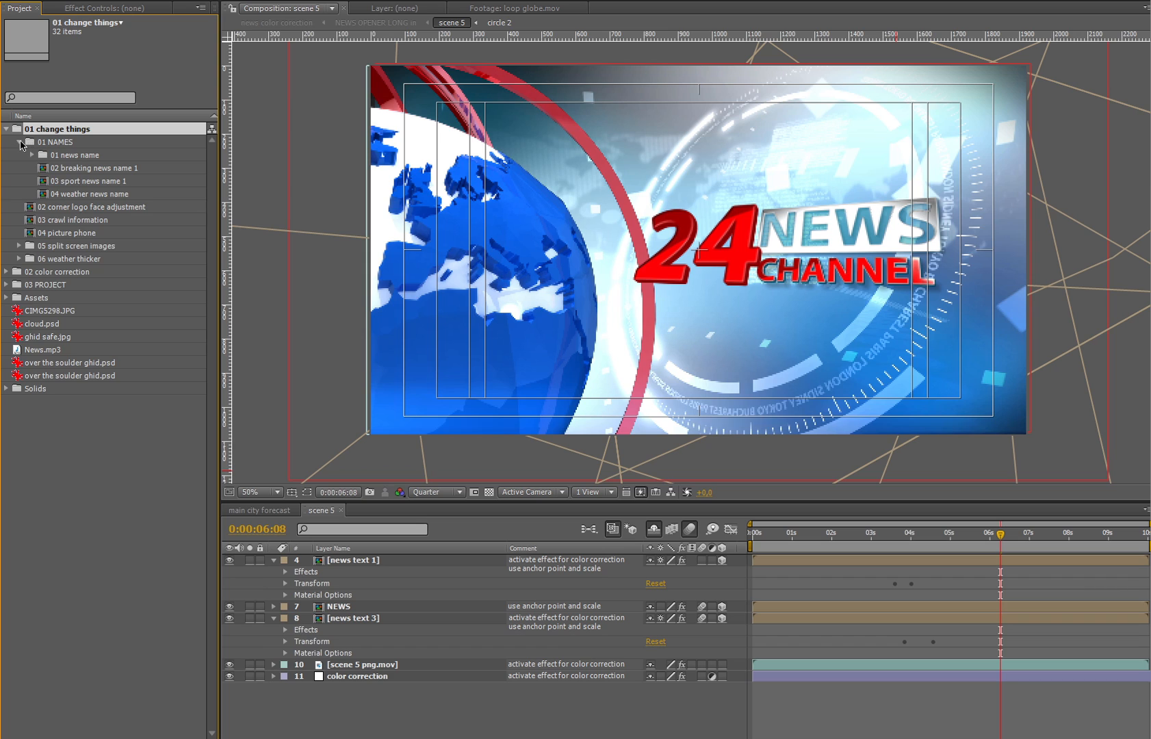
# - Open composition 01 in the 01 news name folder and replace its text 24 with 7
pyautogui.click(19, 142)
pyautogui.click(39, 156)
pyautogui.click(31, 155)
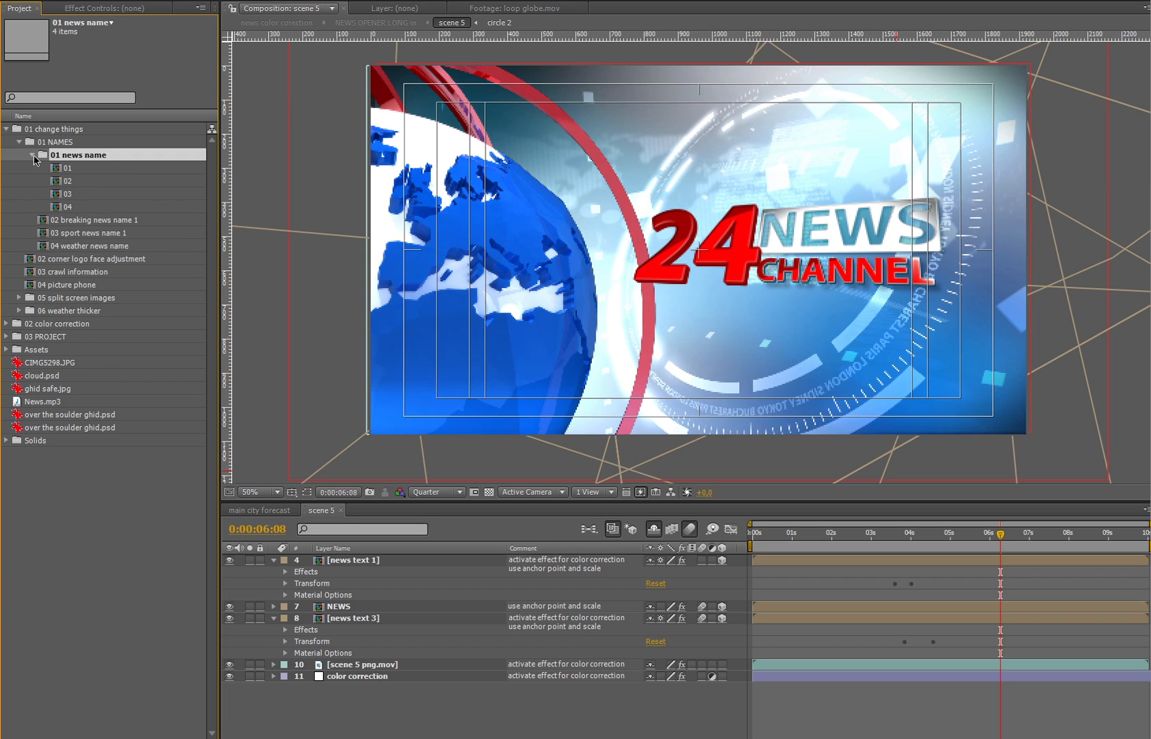
pyautogui.doubleClick(75, 169)
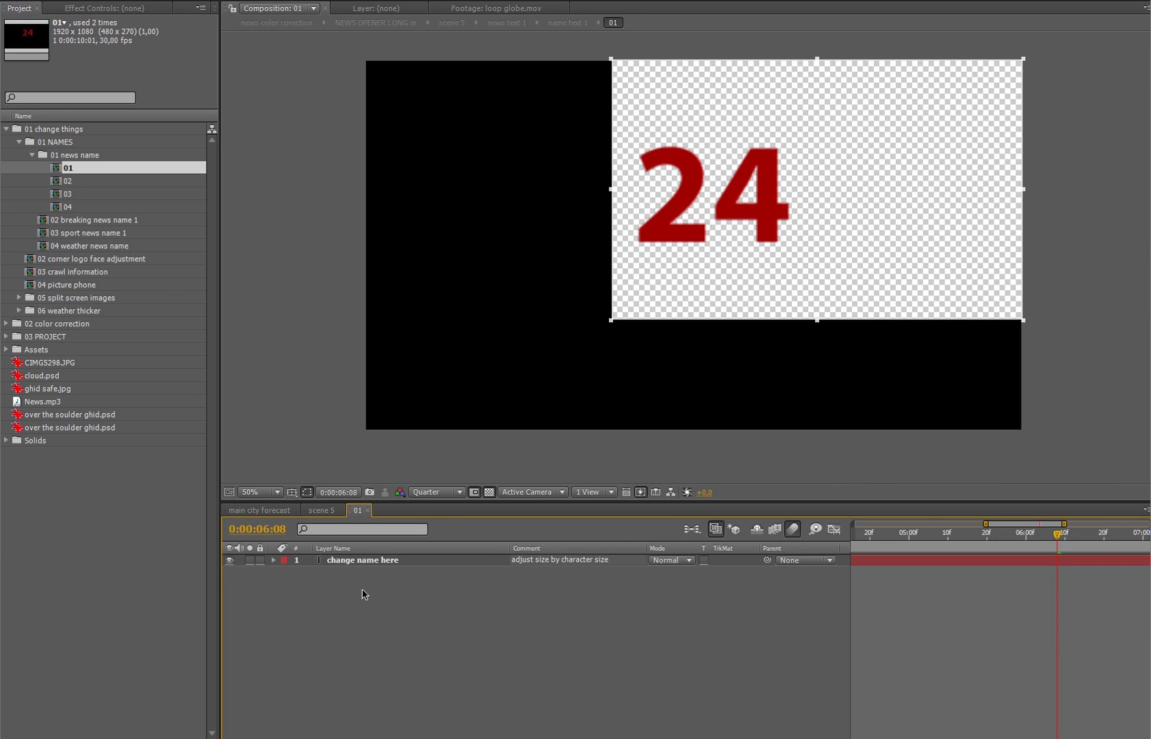
pyautogui.click(380, 560)
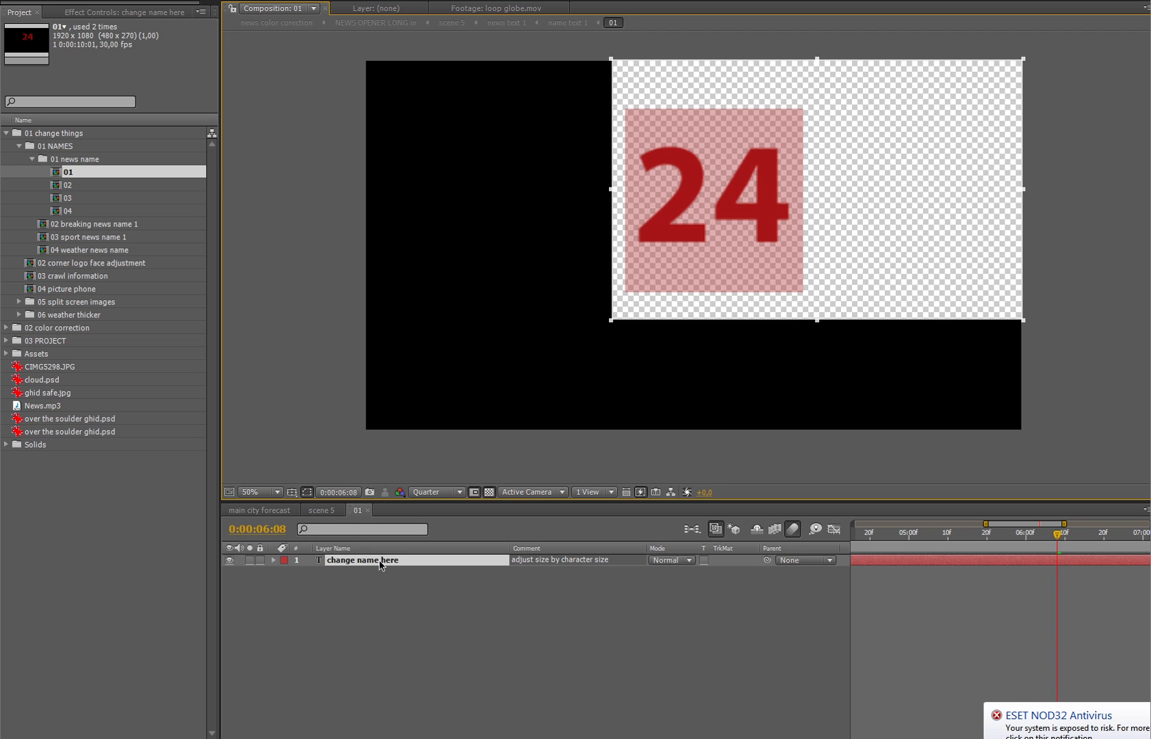
pyautogui.write('7')
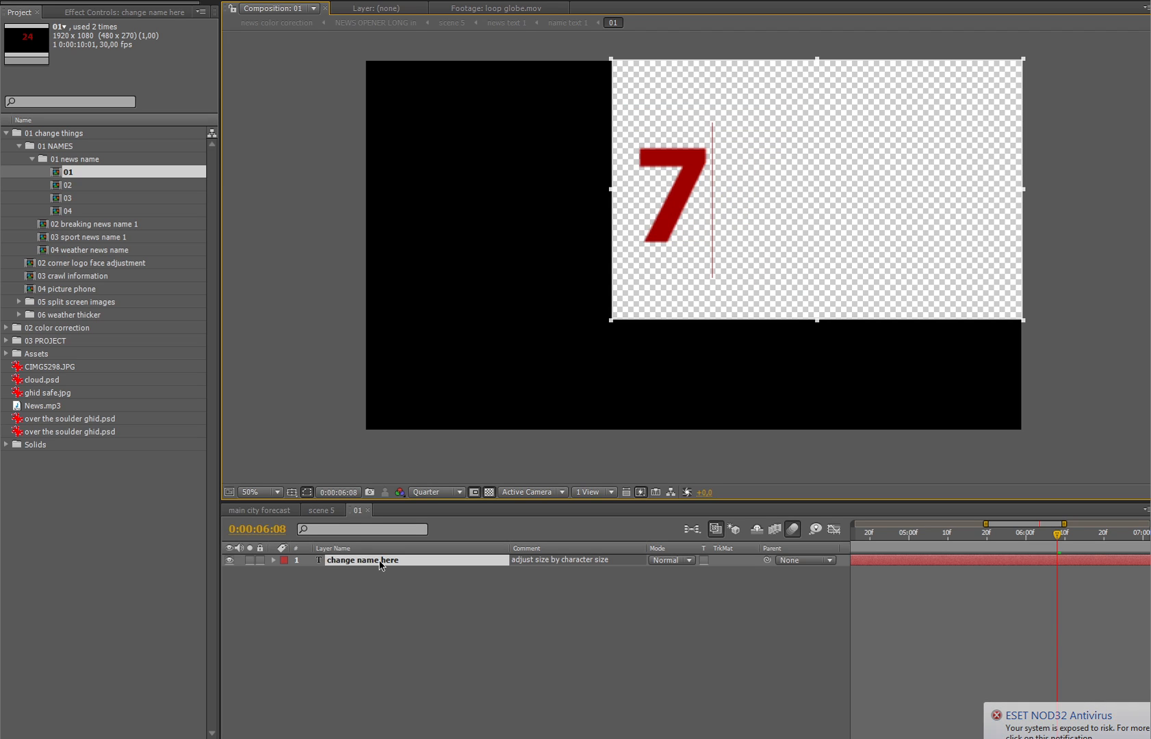
pyautogui.press('KP_Enter')
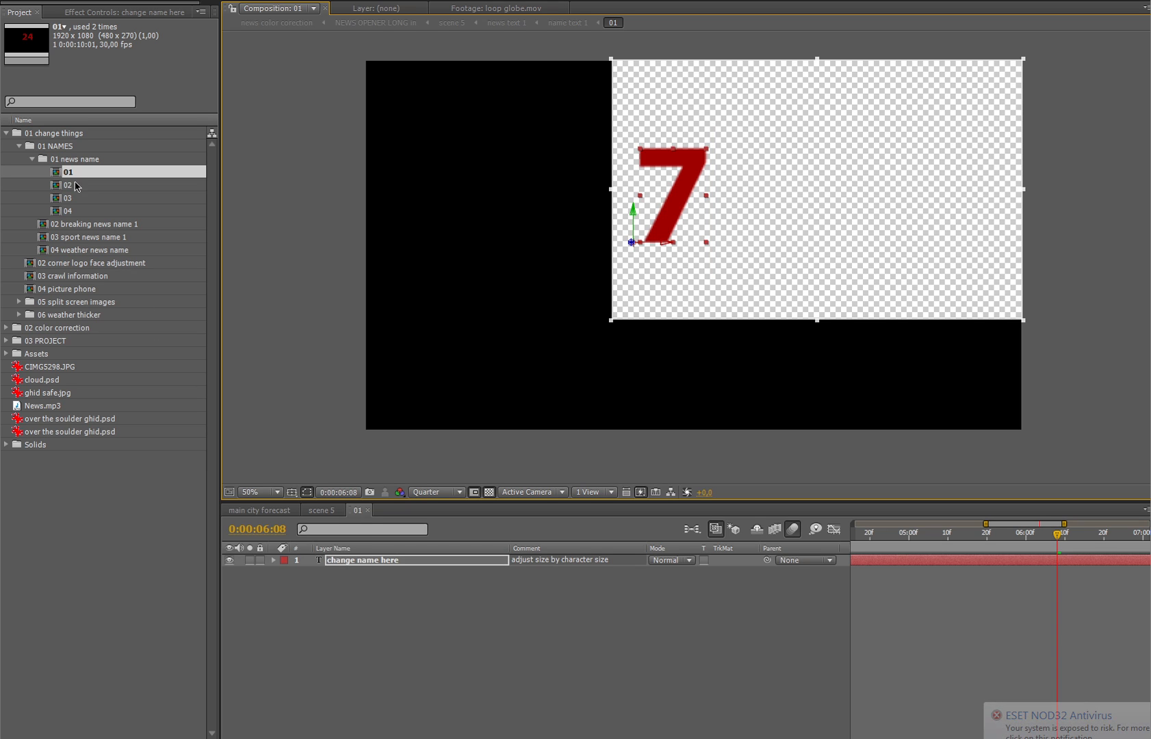
# - Open composition 02 in the news name folder and replace the text NEWS with ABC
pyautogui.click(68, 184)
pyautogui.doubleClick(81, 190)
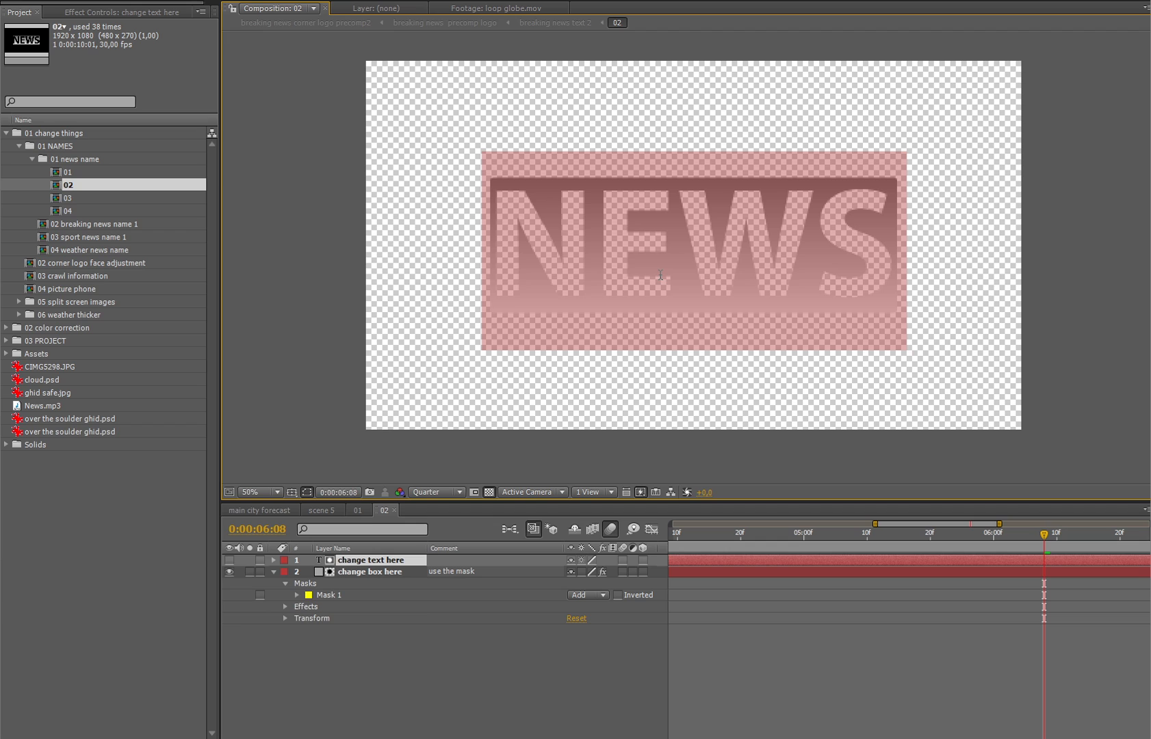
pyautogui.write('ABC')
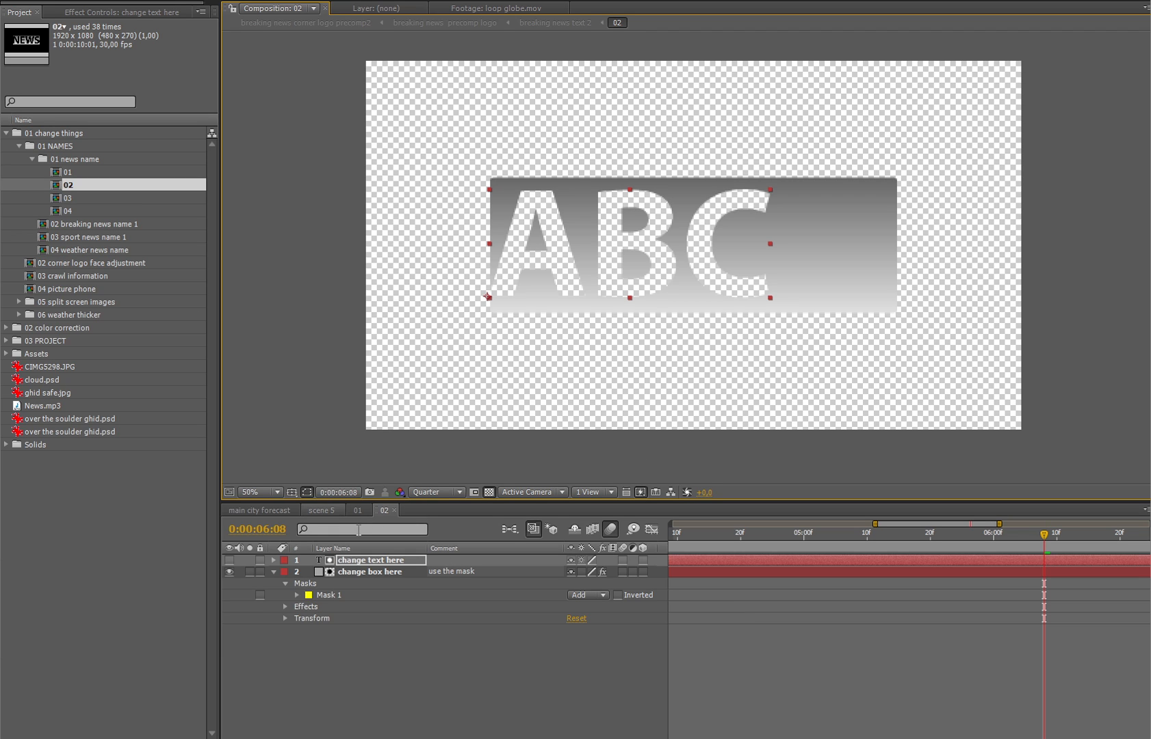
# - Narrow the mask of the change box here layer from its right side so the box fits tightly around ABC
pyautogui.click(394, 574)
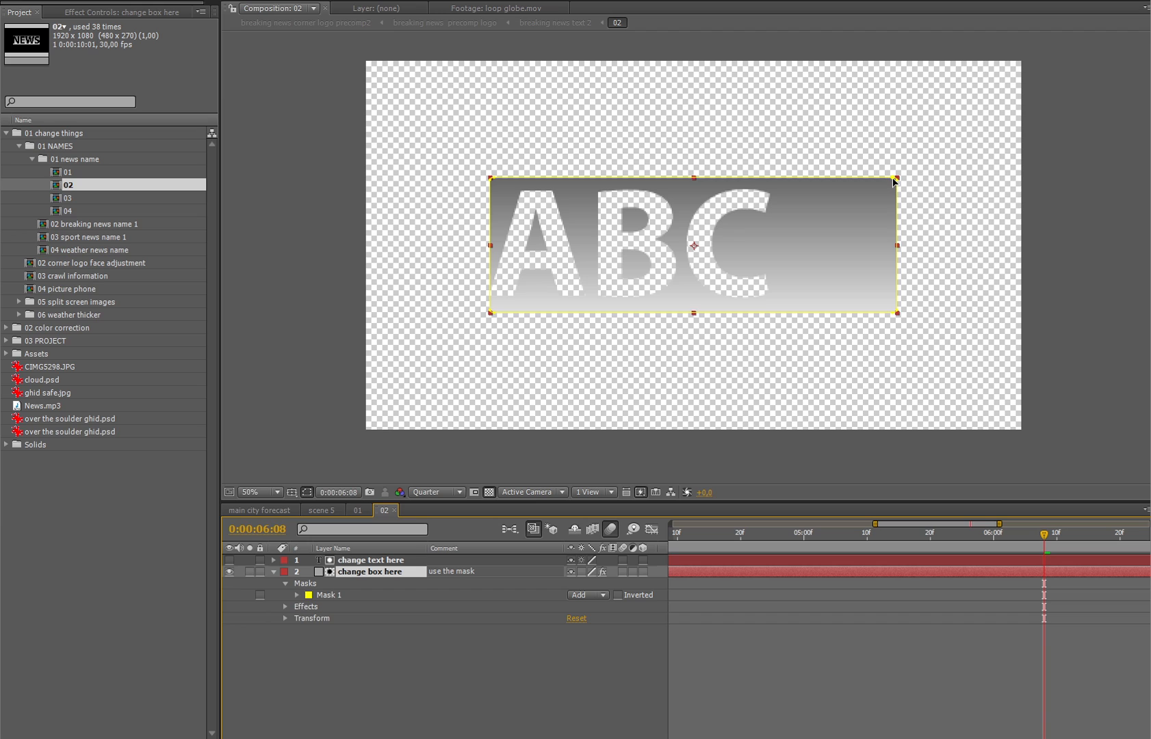
pyautogui.click(892, 253)
pyautogui.moveTo(898, 246); pyautogui.dragTo(777, 248)
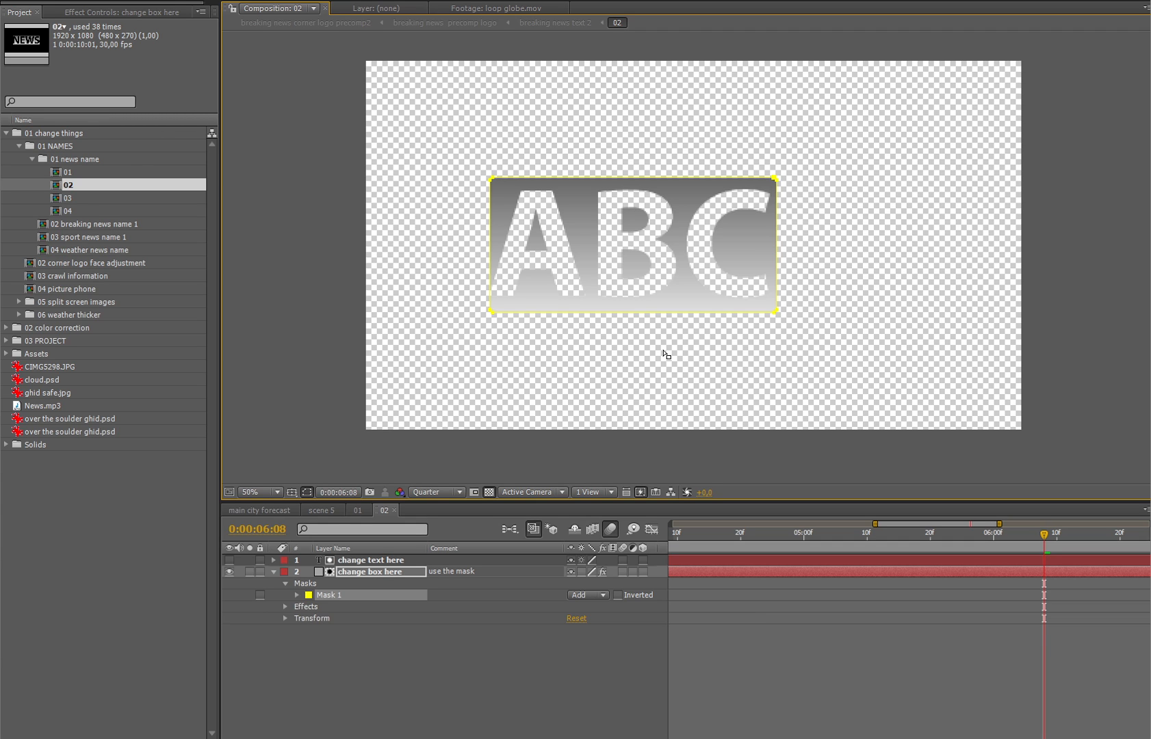
# - Open composition 03 in the news name folder and replace the text CHANNEL with TV
pyautogui.doubleClick(91, 198)
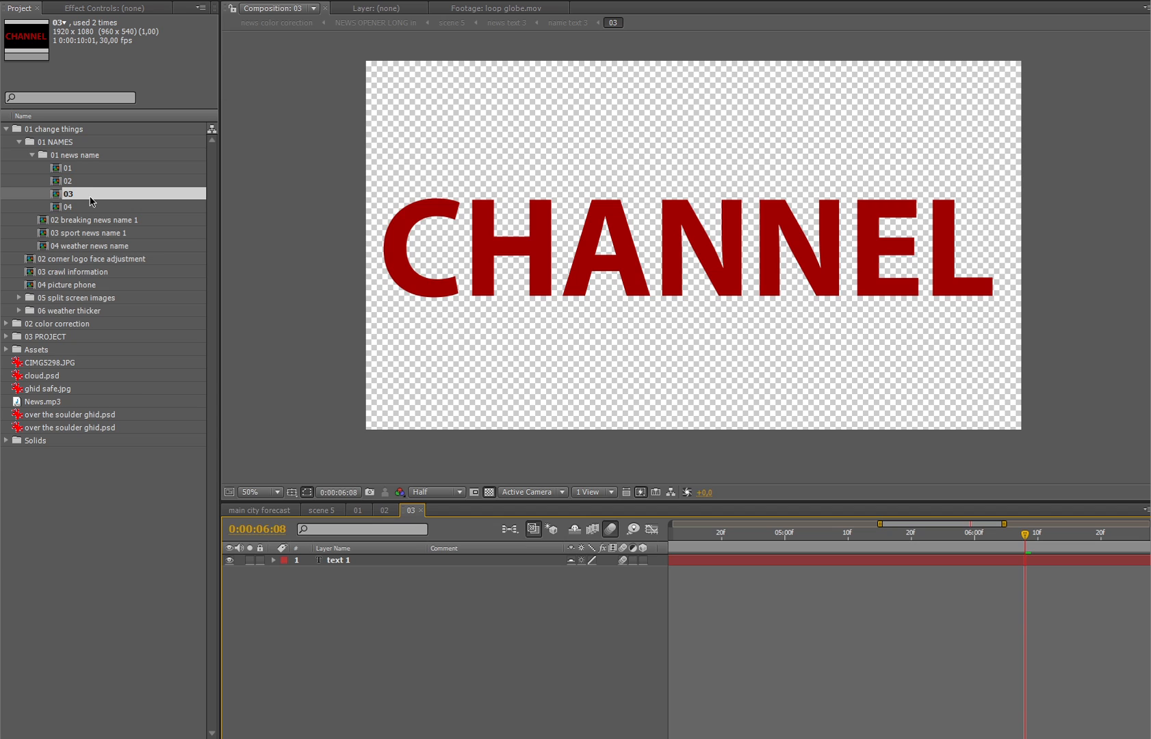
pyautogui.doubleClick(349, 565)
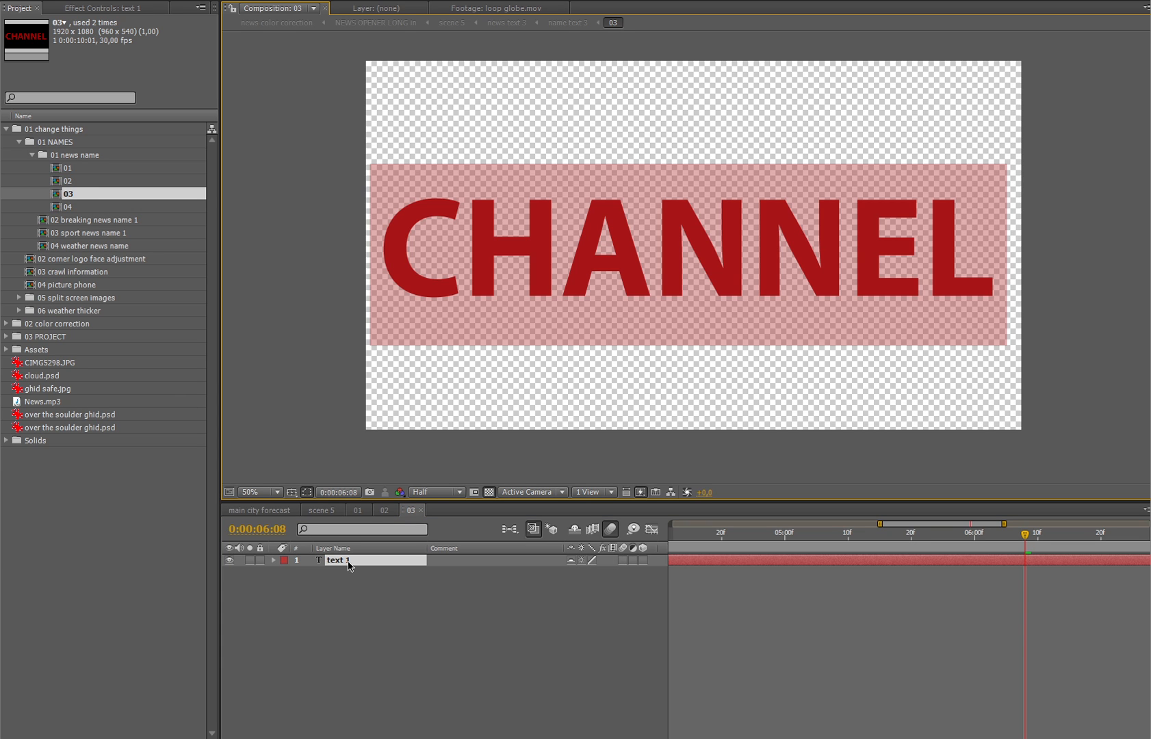
pyautogui.write('TV')
pyautogui.press('KP_Enter')
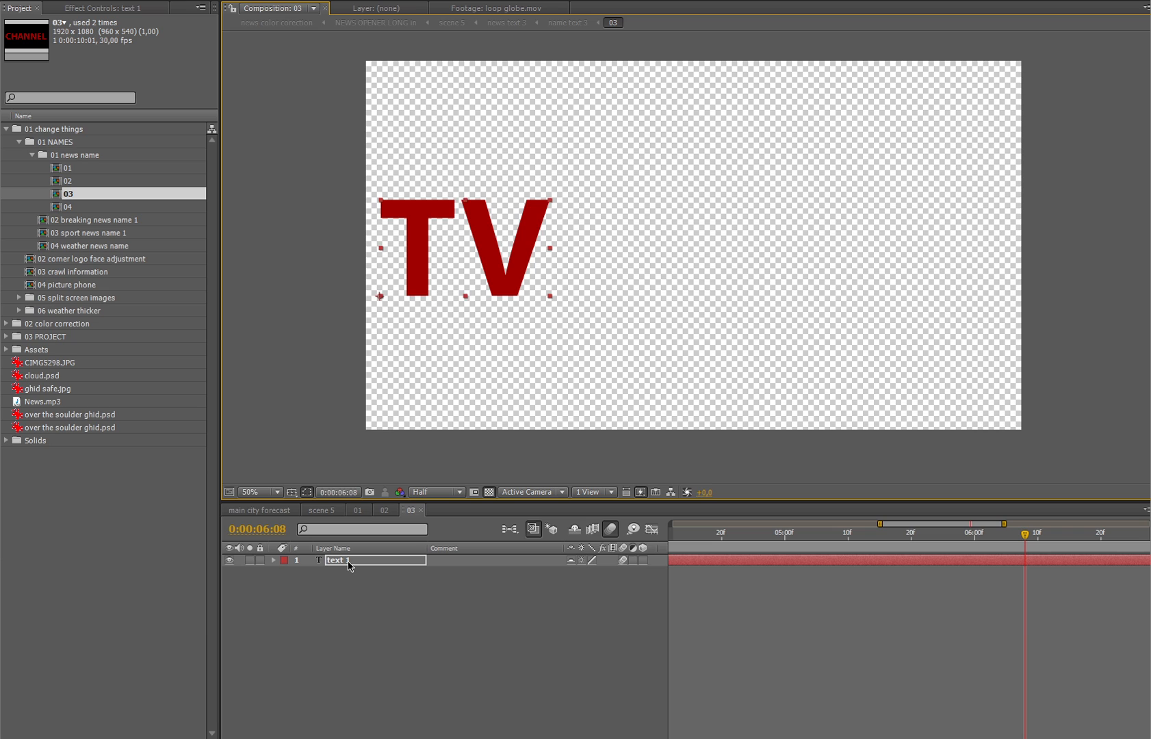
# - In composition 04, narrow the adjust background layer's mask from its right side to fit within the ABC box
pyautogui.click(79, 208)
pyautogui.doubleClick(79, 208)
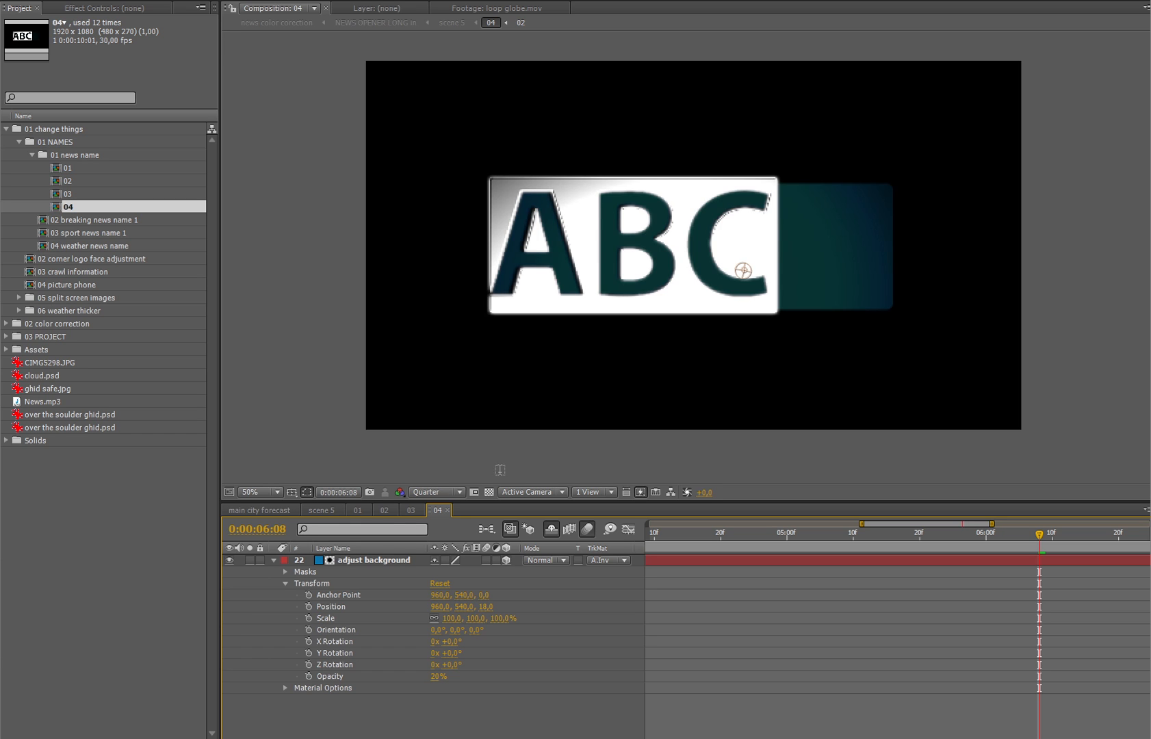
pyautogui.click(488, 492)
pyautogui.click(489, 492)
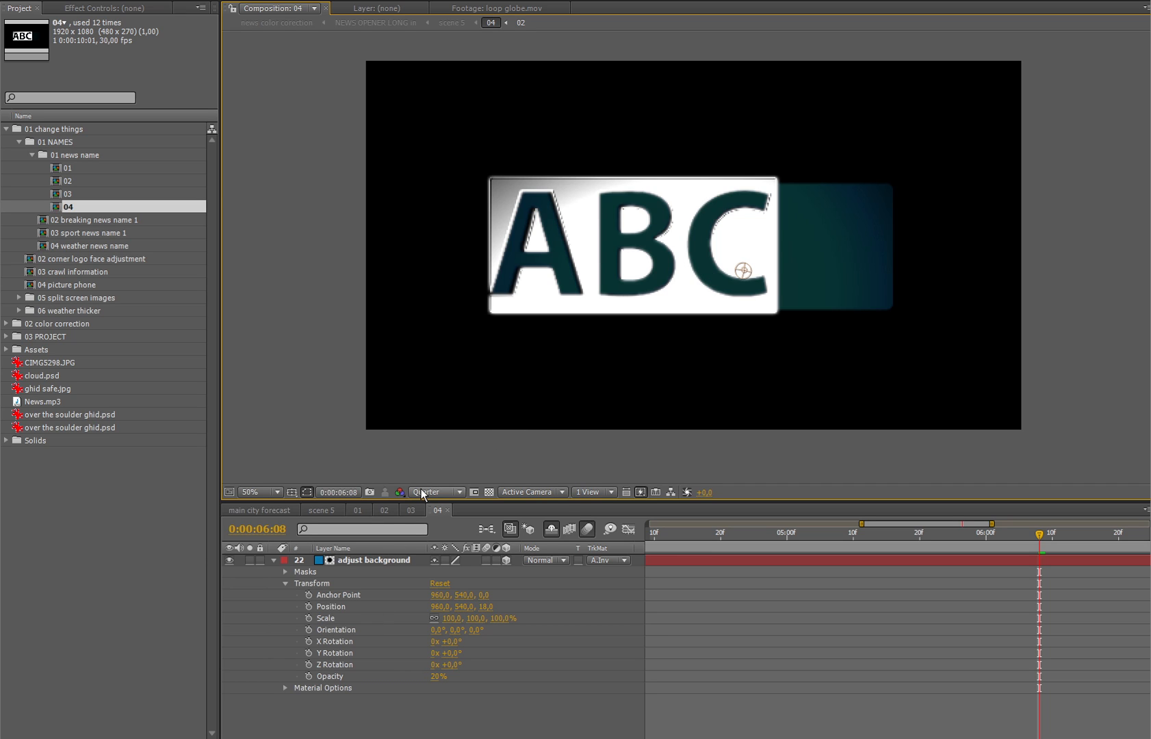
pyautogui.click(383, 563)
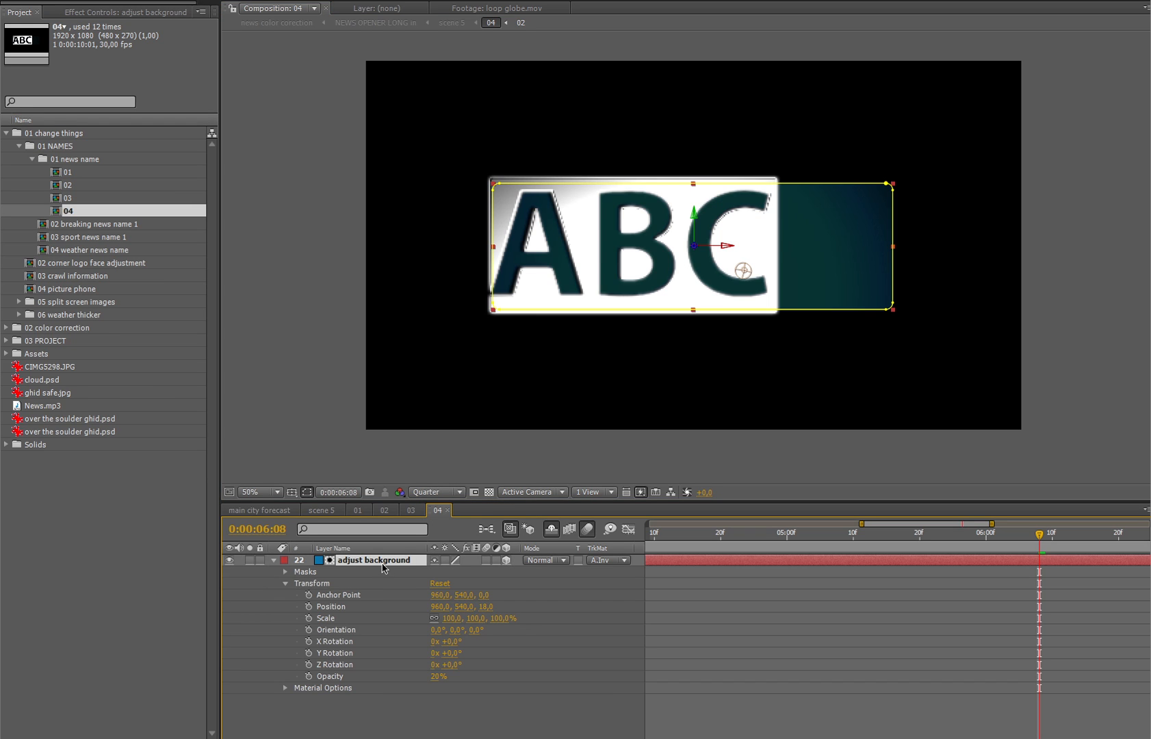
pyautogui.click(887, 206)
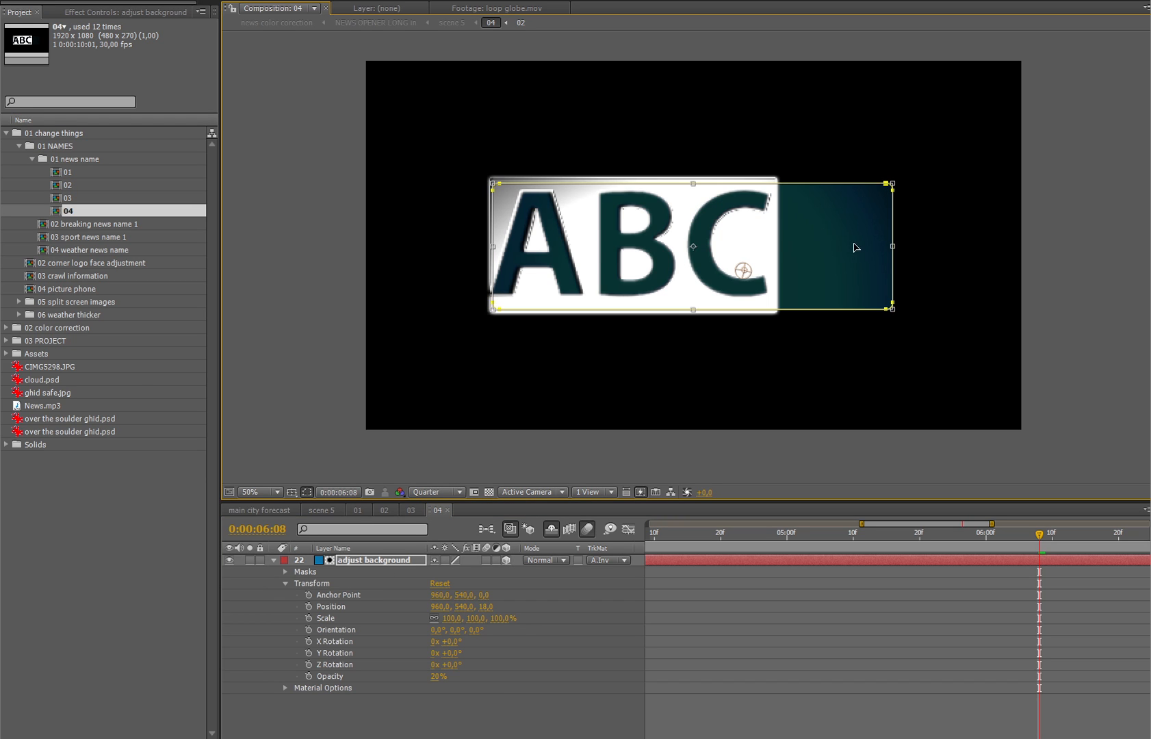
pyautogui.moveTo(893, 248); pyautogui.dragTo(770, 245)
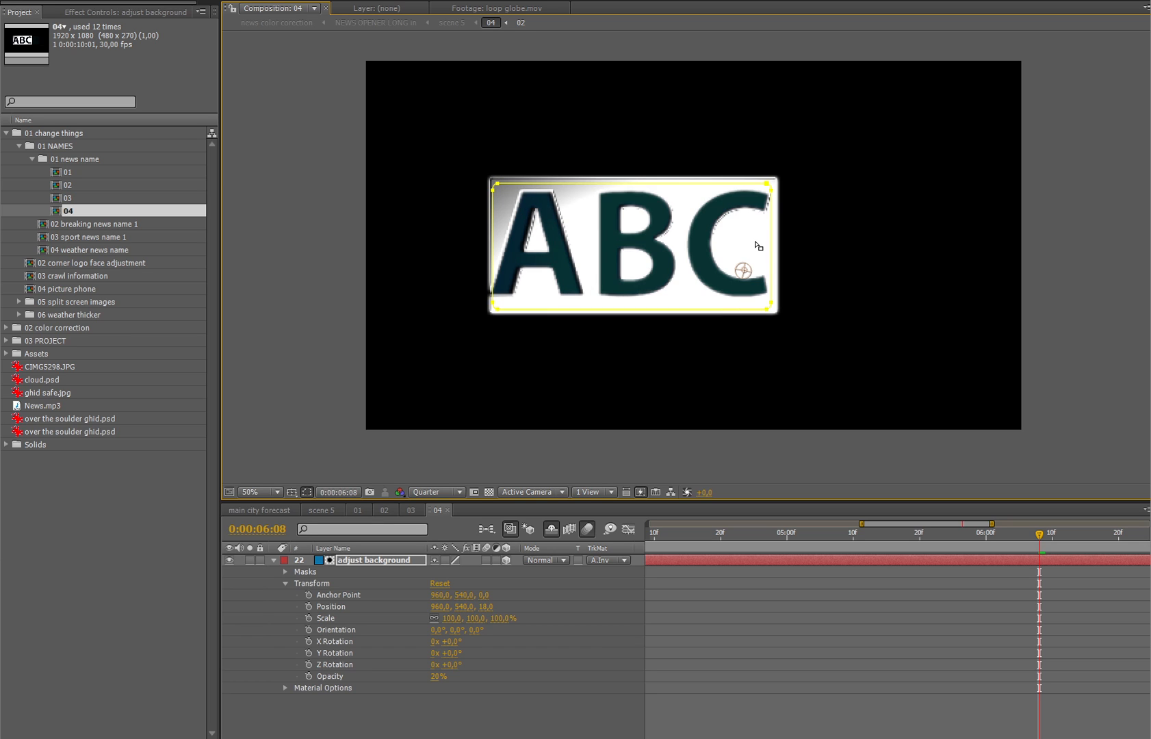
# - In the 02 breaking news name 1 composition, add NEWS as a second line below BREAKING and center-align both lines
pyautogui.click(114, 227)
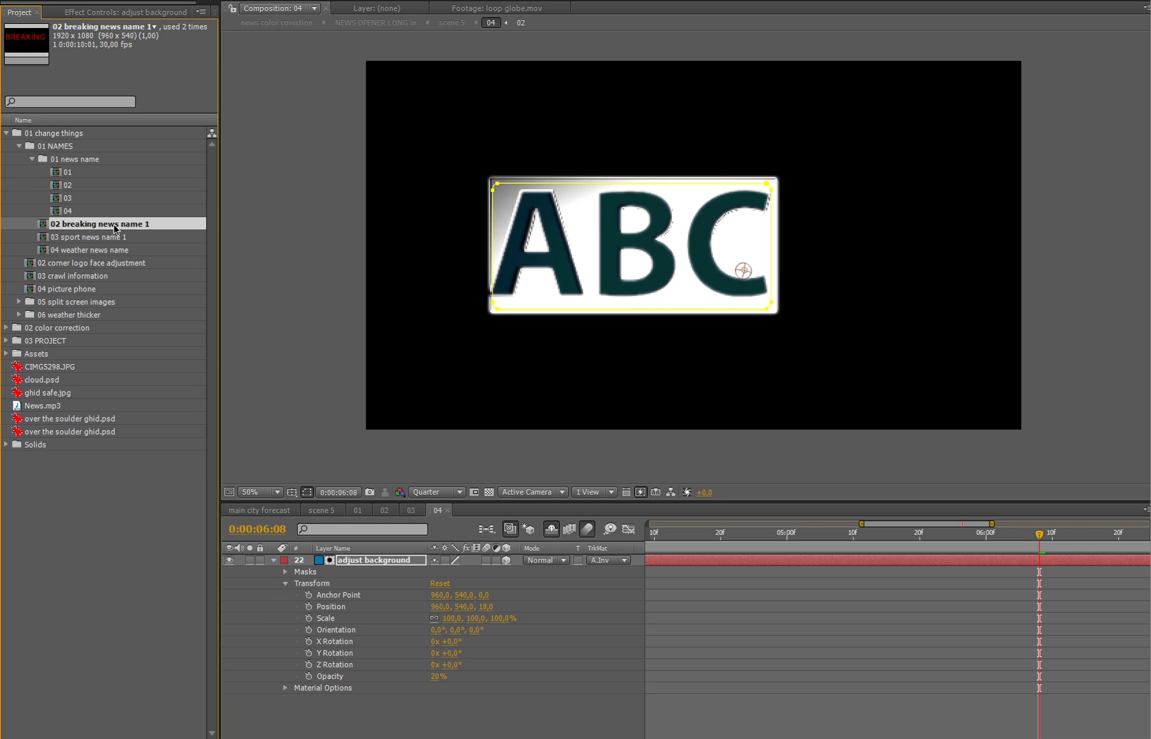
pyautogui.doubleClick(113, 226)
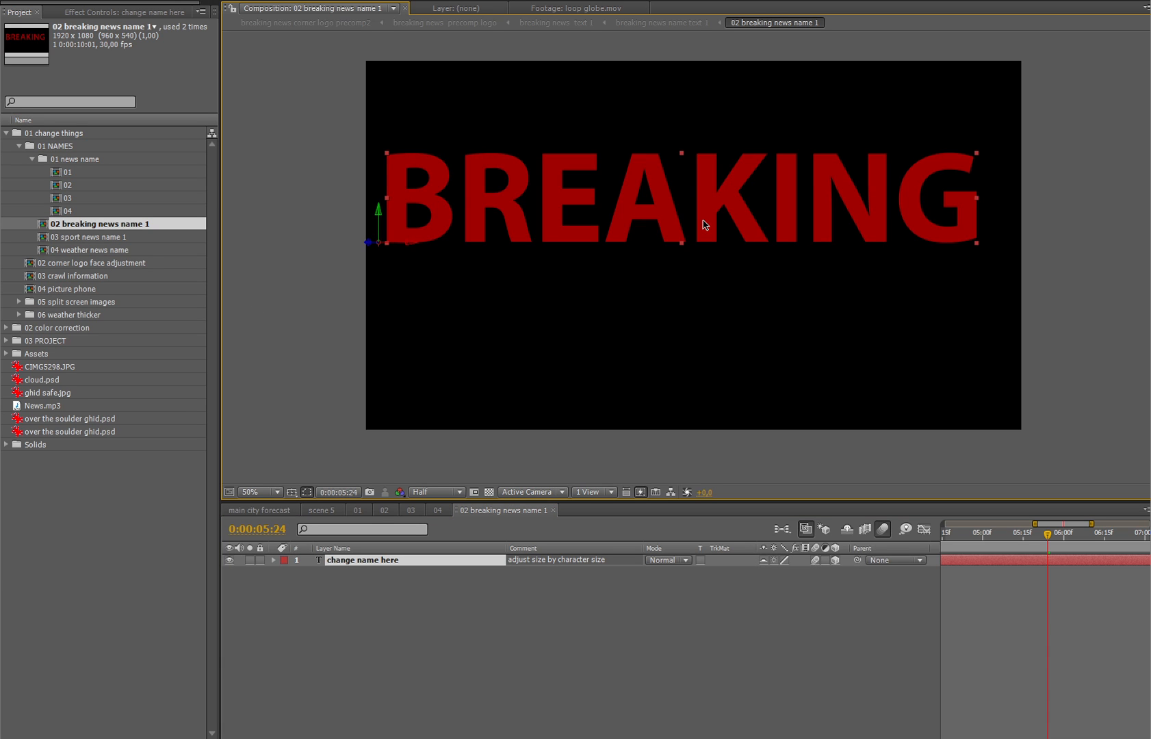
pyautogui.doubleClick(705, 225)
pyautogui.click(976, 197)
pyautogui.press('Return')
pyautogui.write('NES')
pyautogui.press('Left')
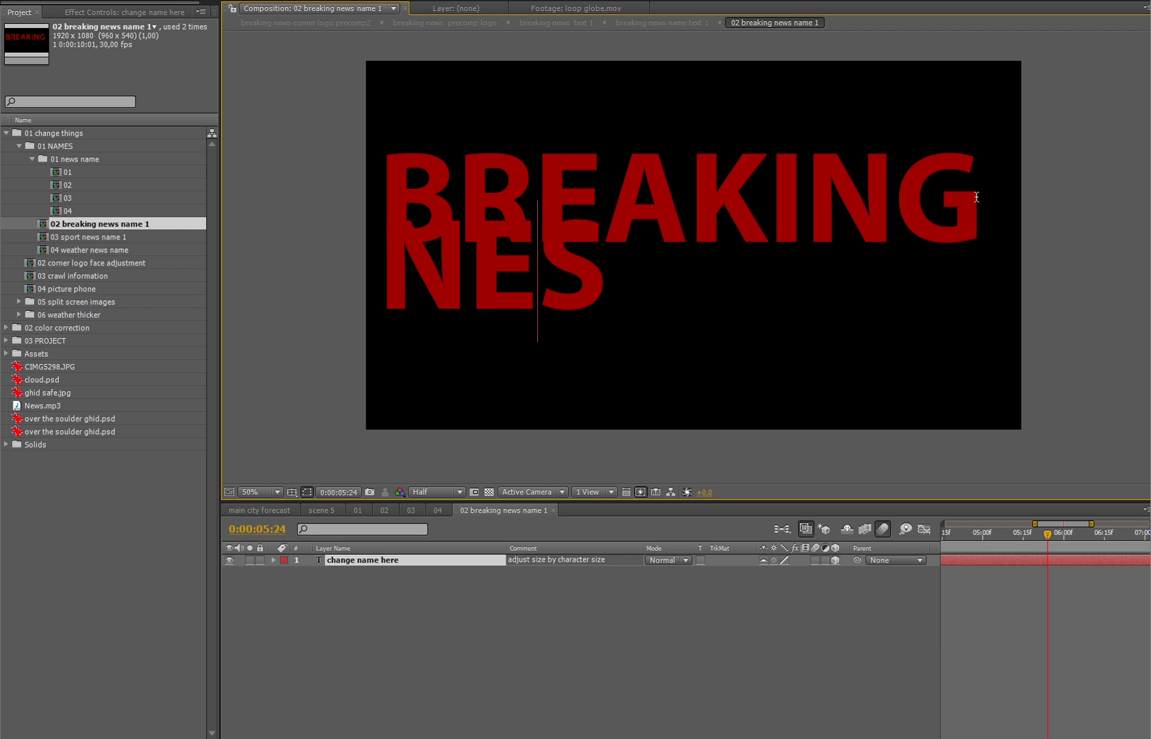
pyautogui.write('W')
pyautogui.press('End')
pyautogui.hotkey('ctrl', 'a')
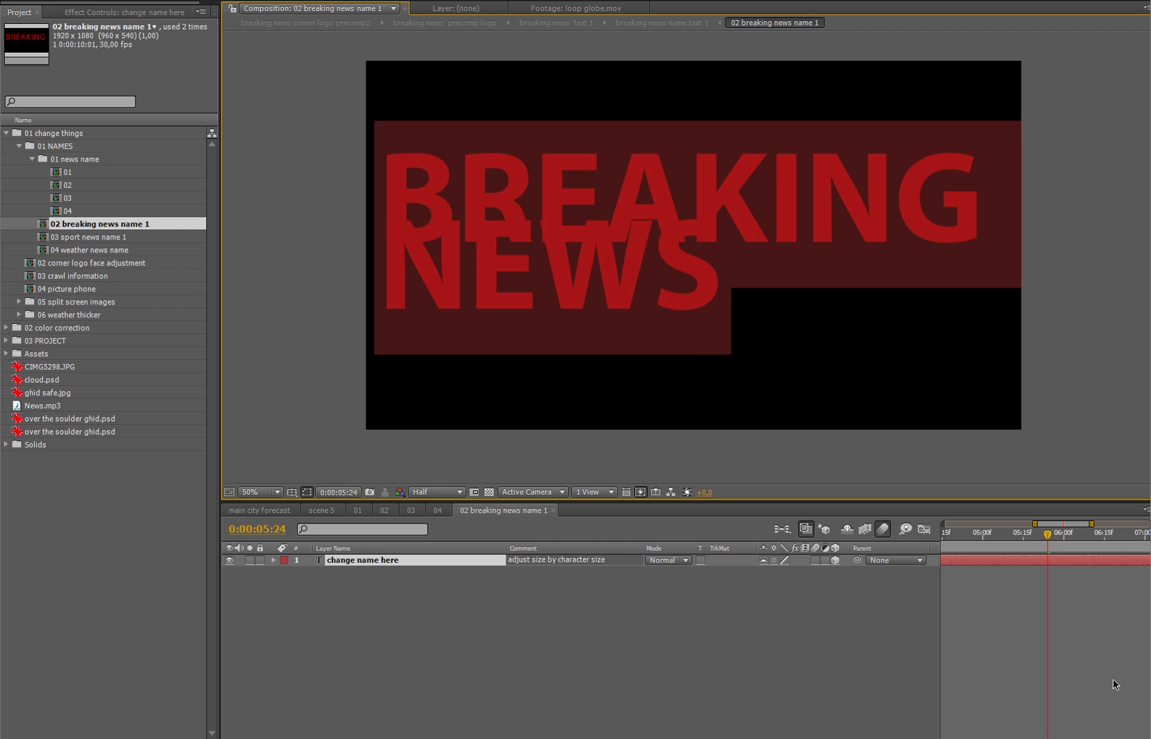
pyautogui.hotkey('ctrl', 'shift', 'c')
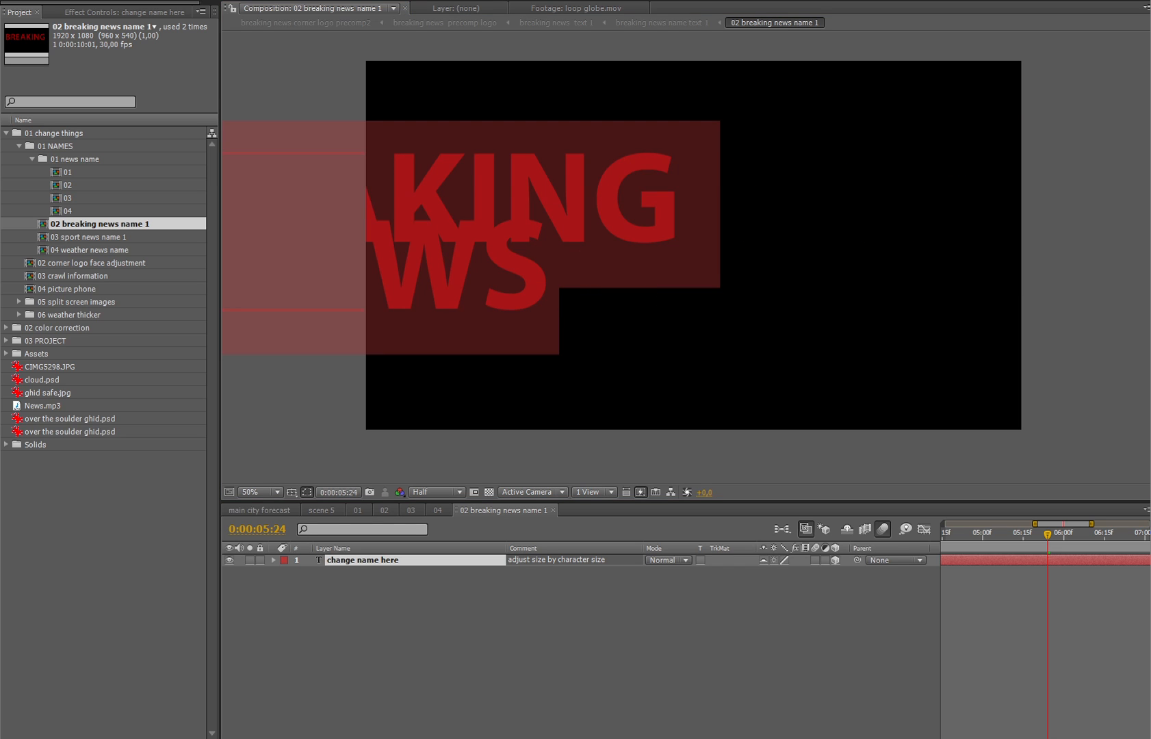
# - Increase the line spacing of BREAKING NEWS until the lines separate, and move the text to the middle of the frame
pyautogui.hotkey('alt', 'Down')
pyautogui.hotkey('alt', 'Down')
pyautogui.hotkey('alt', 'Down')
pyautogui.hotkey('alt', 'Down')
pyautogui.hotkey('alt', 'Down')
pyautogui.hotkey('alt', 'Down')
pyautogui.hotkey('alt', 'Down')
pyautogui.hotkey('alt', 'Down')
pyautogui.hotkey('alt', 'Down')
pyautogui.hotkey('alt', 'Down')
pyautogui.hotkey('alt', 'Down')
pyautogui.hotkey('alt', 'Down')
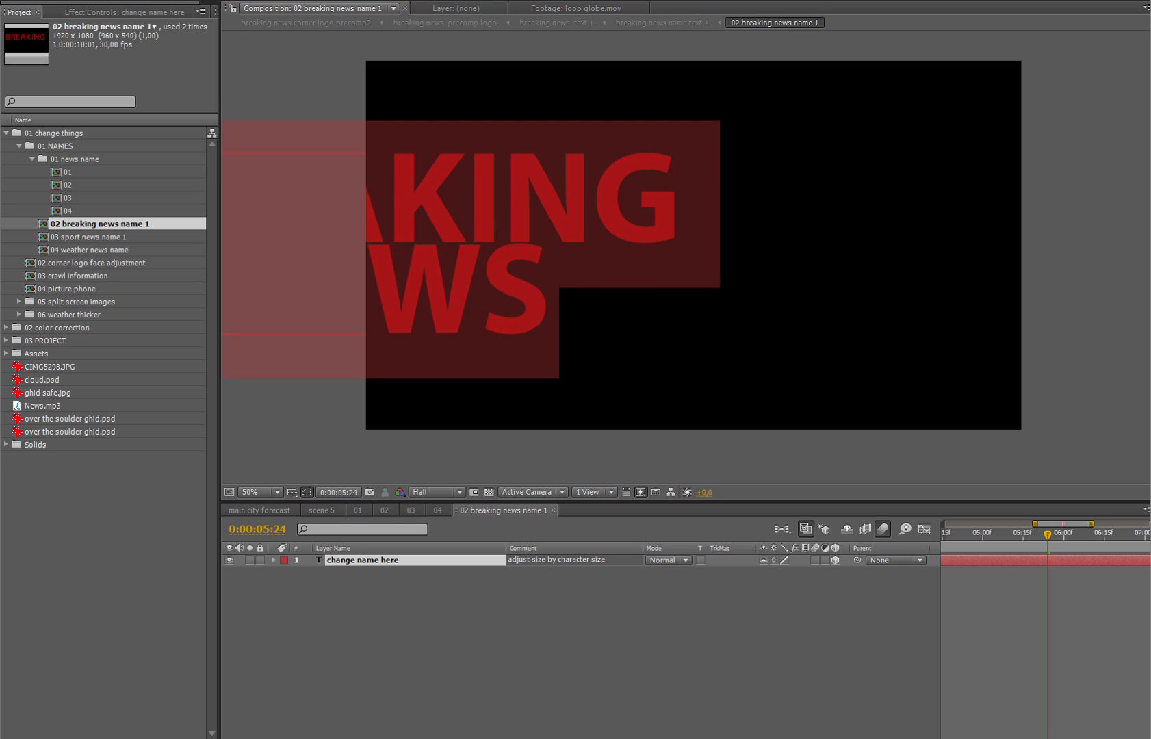
pyautogui.press('Escape')
pyautogui.moveTo(472, 216); pyautogui.dragTo(807, 216)
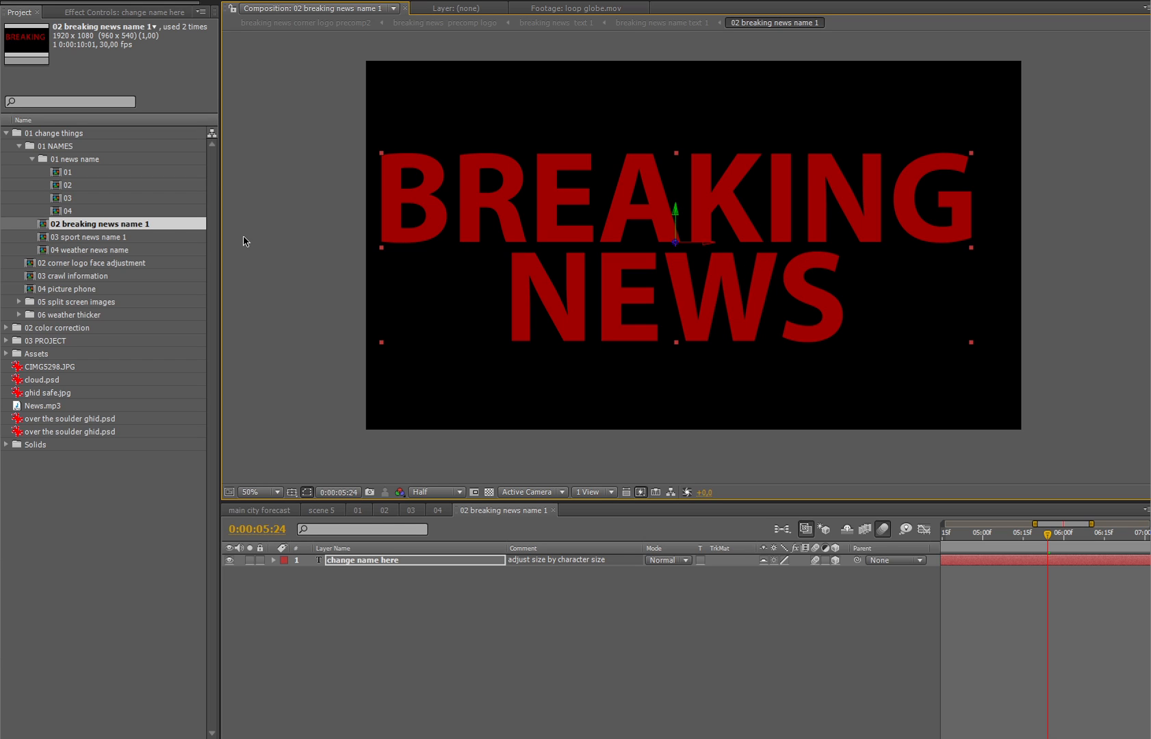
# - In the 03 sport news name 1 composition, add NEWS below SPORT and increase the line spacing until the lines separate
pyautogui.doubleClick(122, 238)
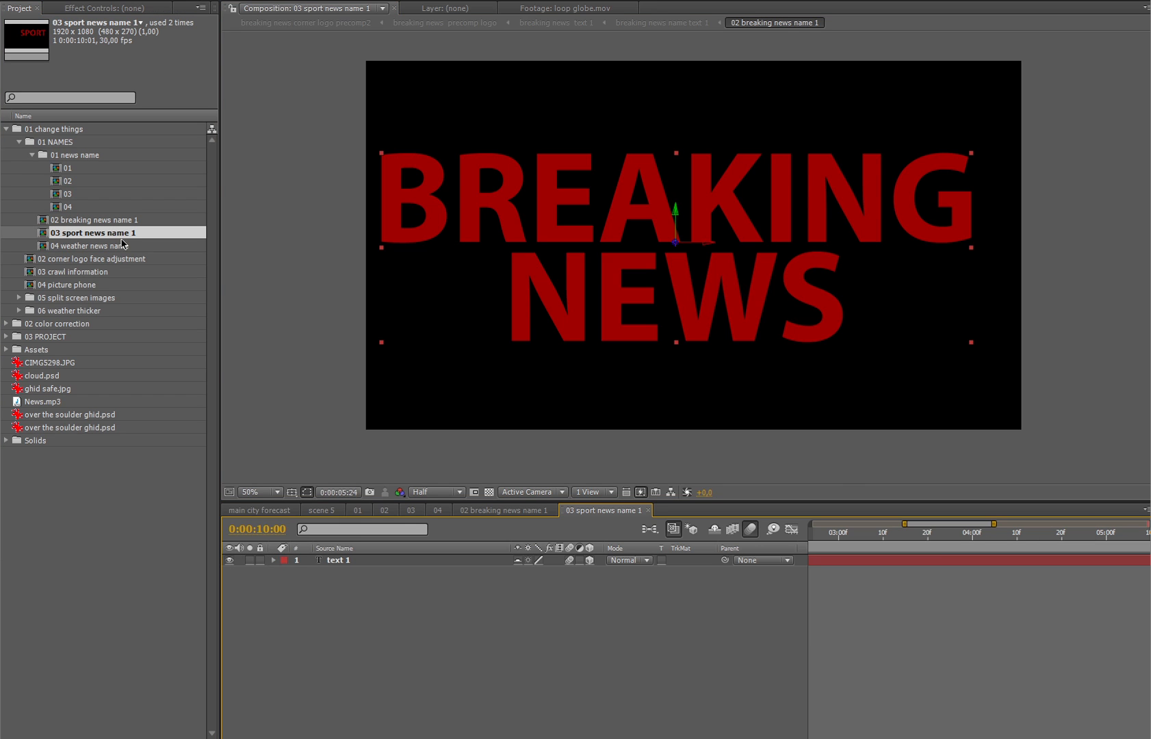
pyautogui.doubleClick(398, 568)
pyautogui.click(982, 236)
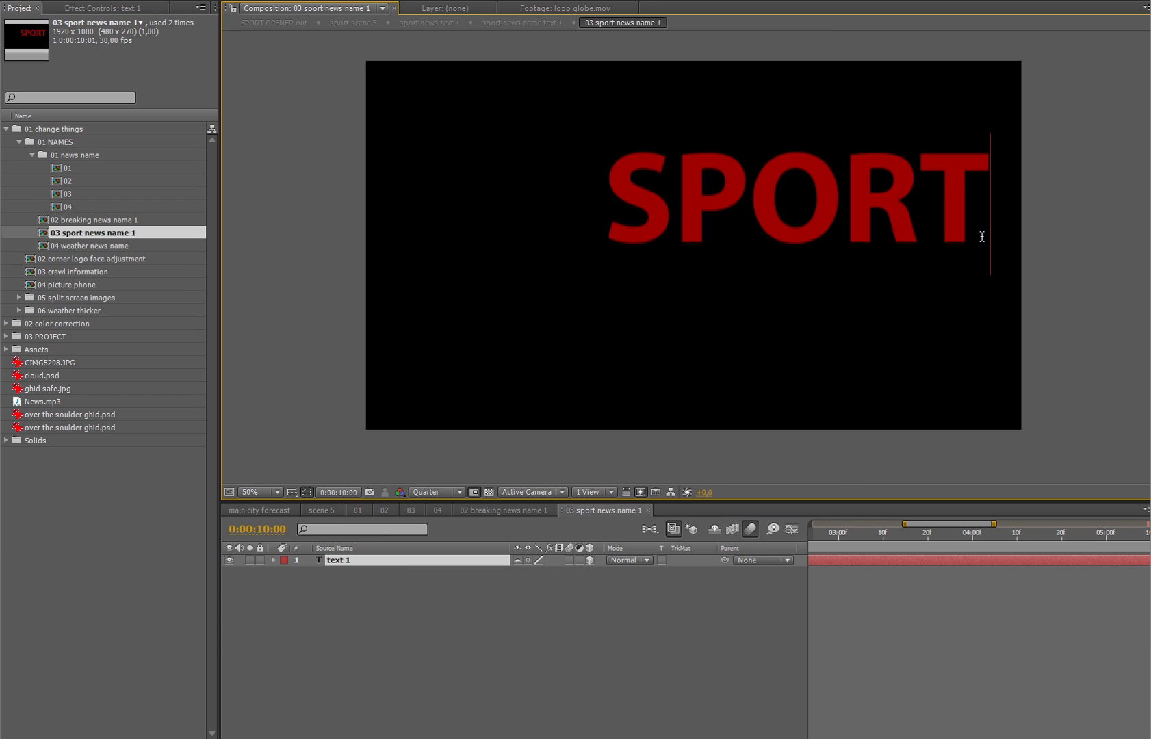
pyautogui.press('Return')
pyautogui.write('NEWS')
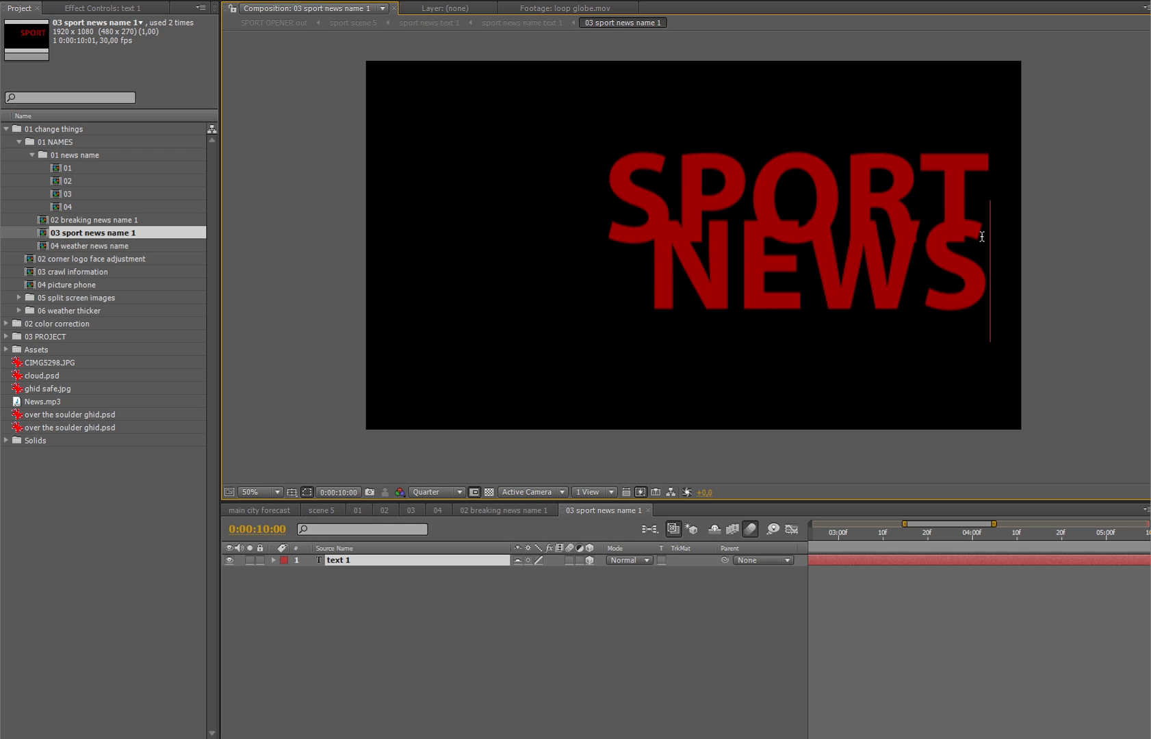
pyautogui.hotkey('ctrl', 'a')
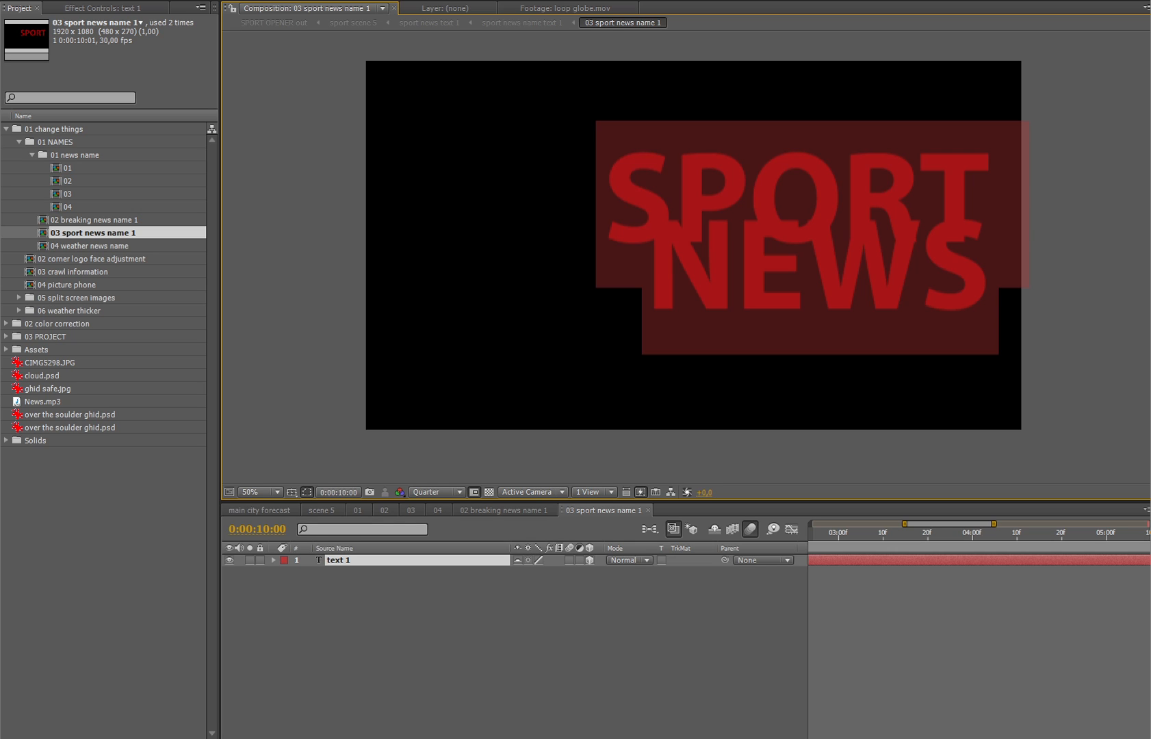
pyautogui.moveTo(1092, 274); pyautogui.dragTo(1150, 274)
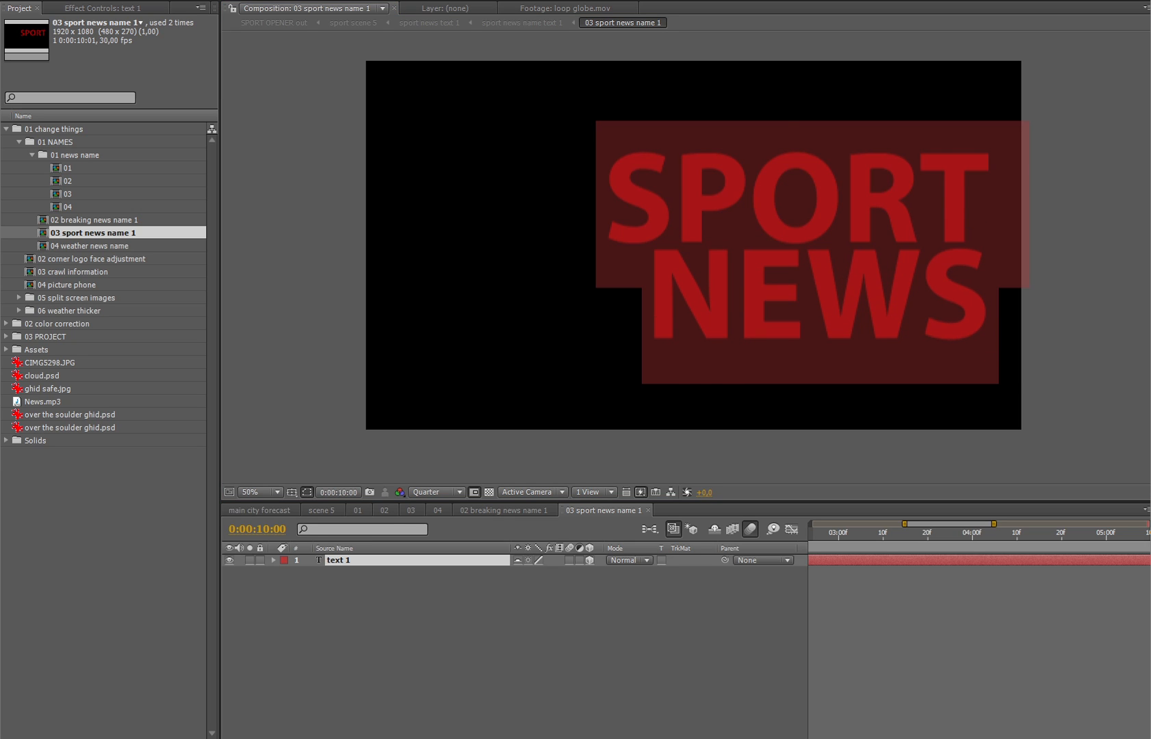
# - Center-align the SPORT NEWS text and move it to the middle of the frame
pyautogui.hotkey('ctrl', 'shift', 'c')
pyautogui.press('Escape')
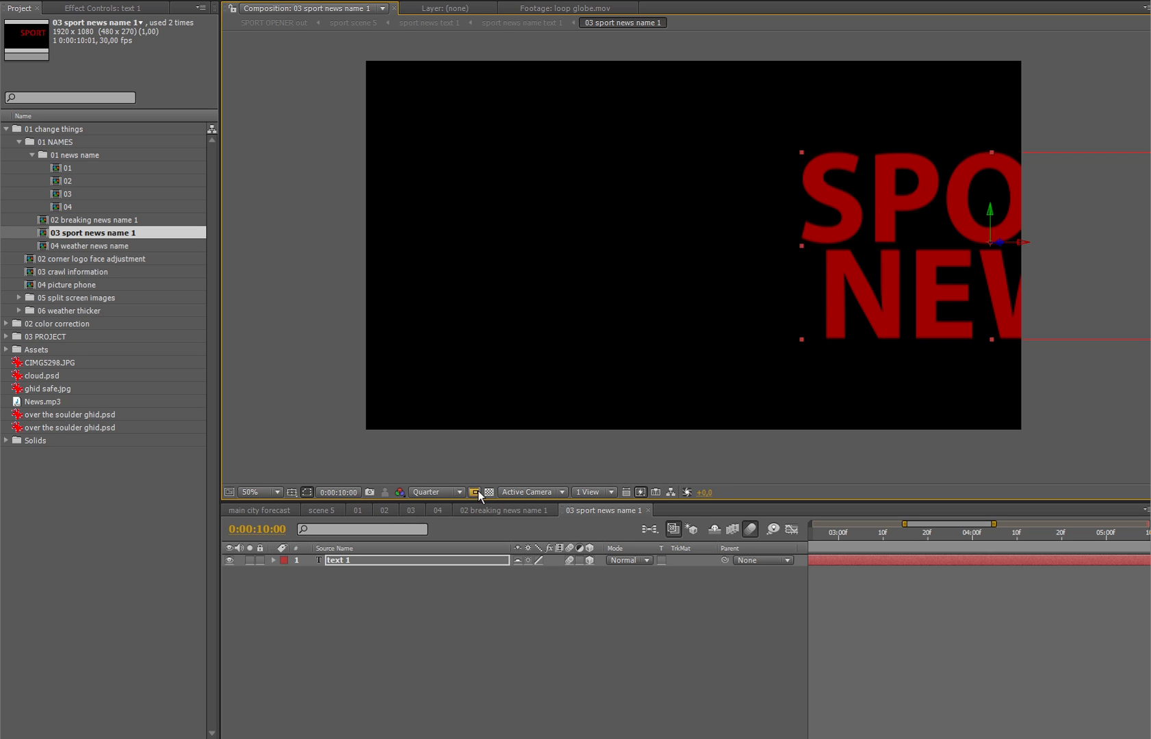
pyautogui.moveTo(878, 220); pyautogui.dragTo(554, 224)
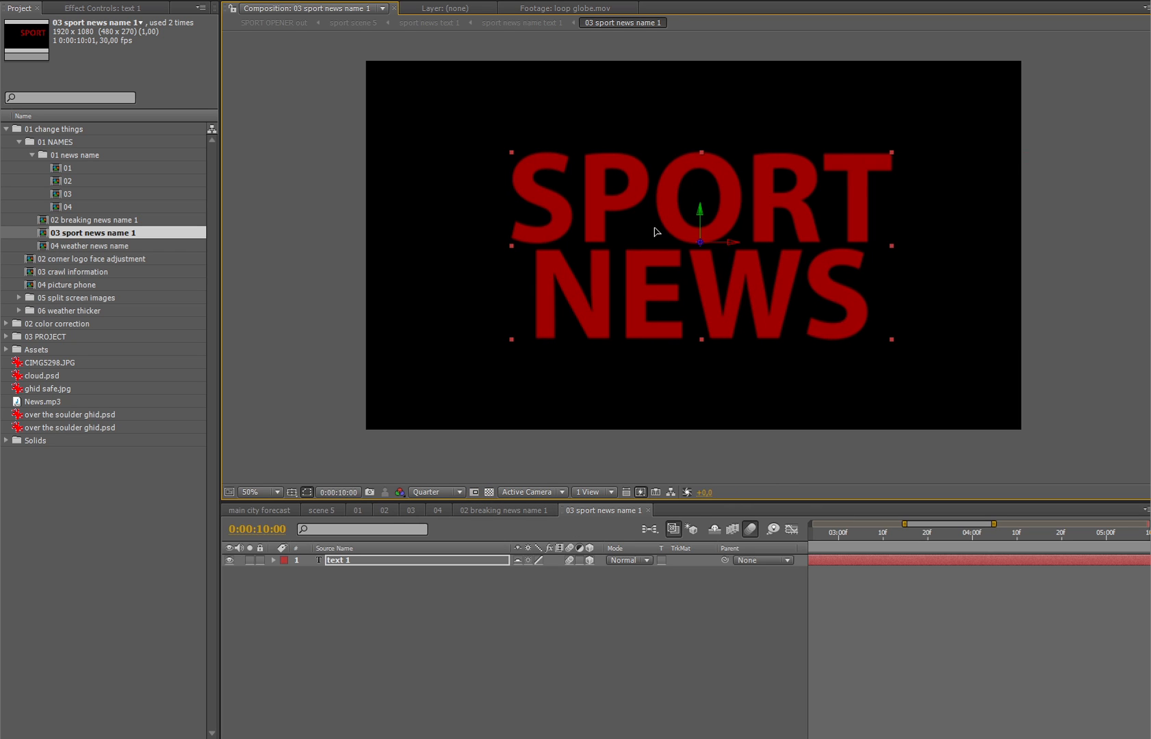
# - In the 04 weather news name composition, add NEWS as a second line below WEATHER and center-align both lines
pyautogui.doubleClick(127, 247)
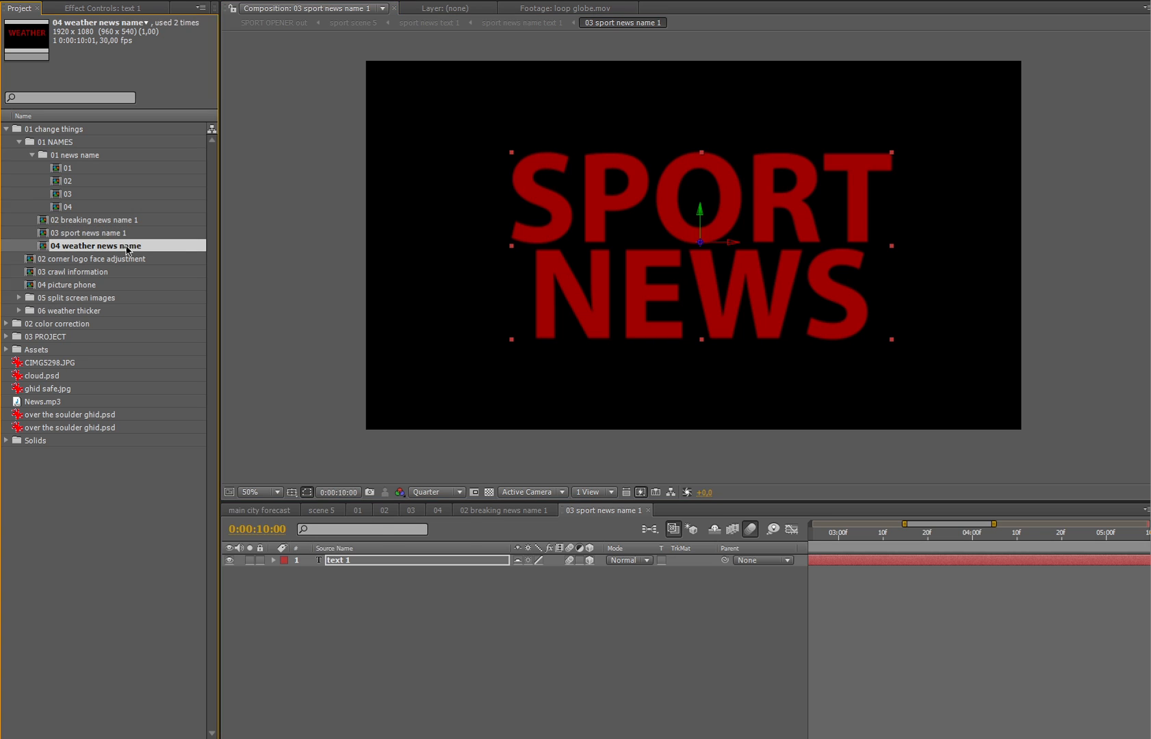
pyautogui.click(658, 236)
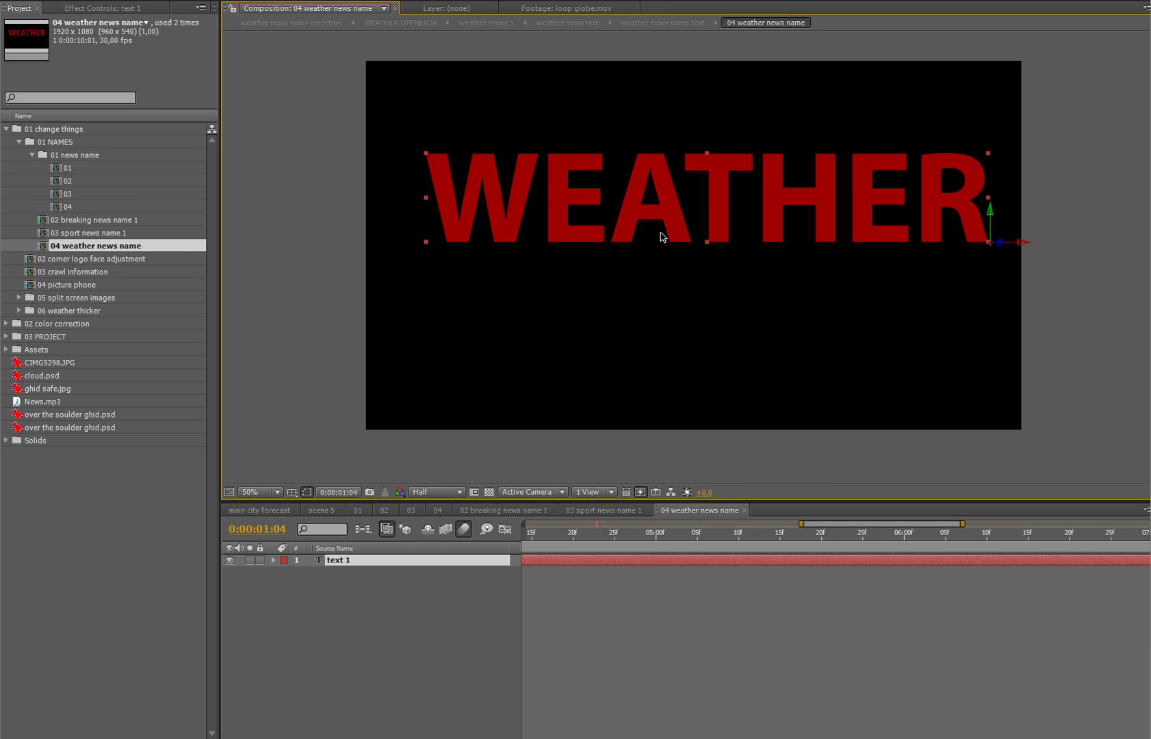
pyautogui.doubleClick(731, 225)
pyautogui.click(978, 202)
pyautogui.press('Return')
pyautogui.write('NEWS')
pyautogui.press('Escape')
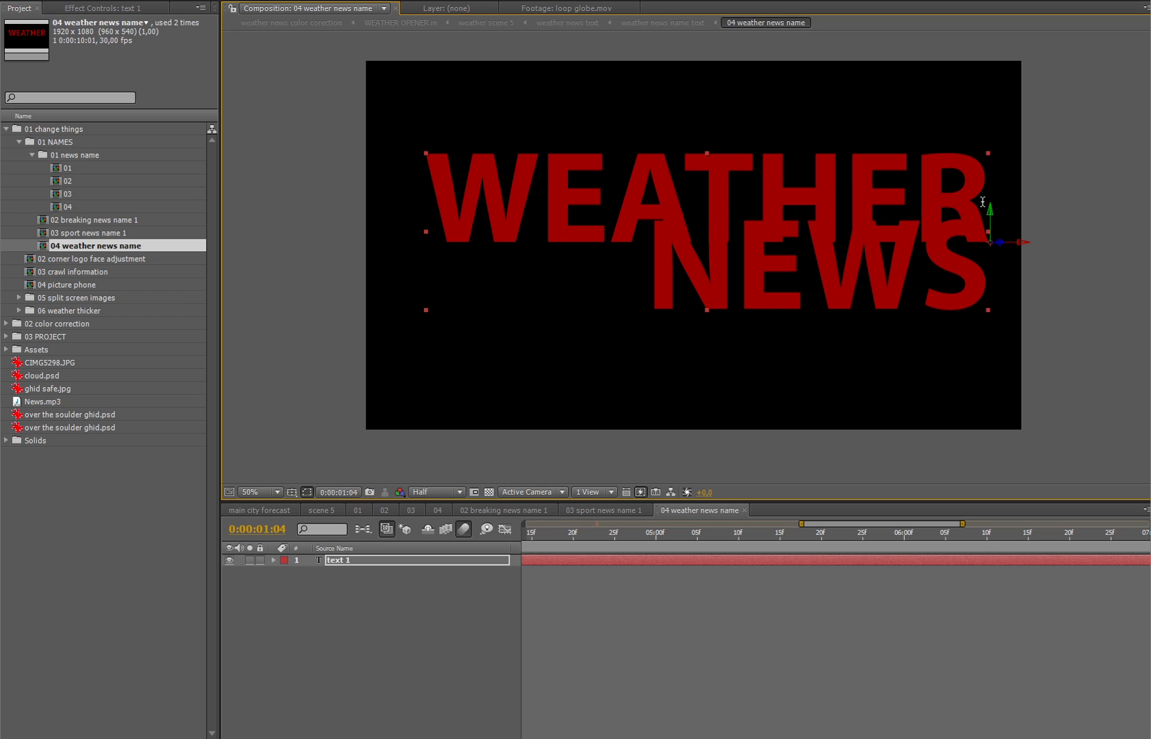
pyautogui.click(1150, 671)
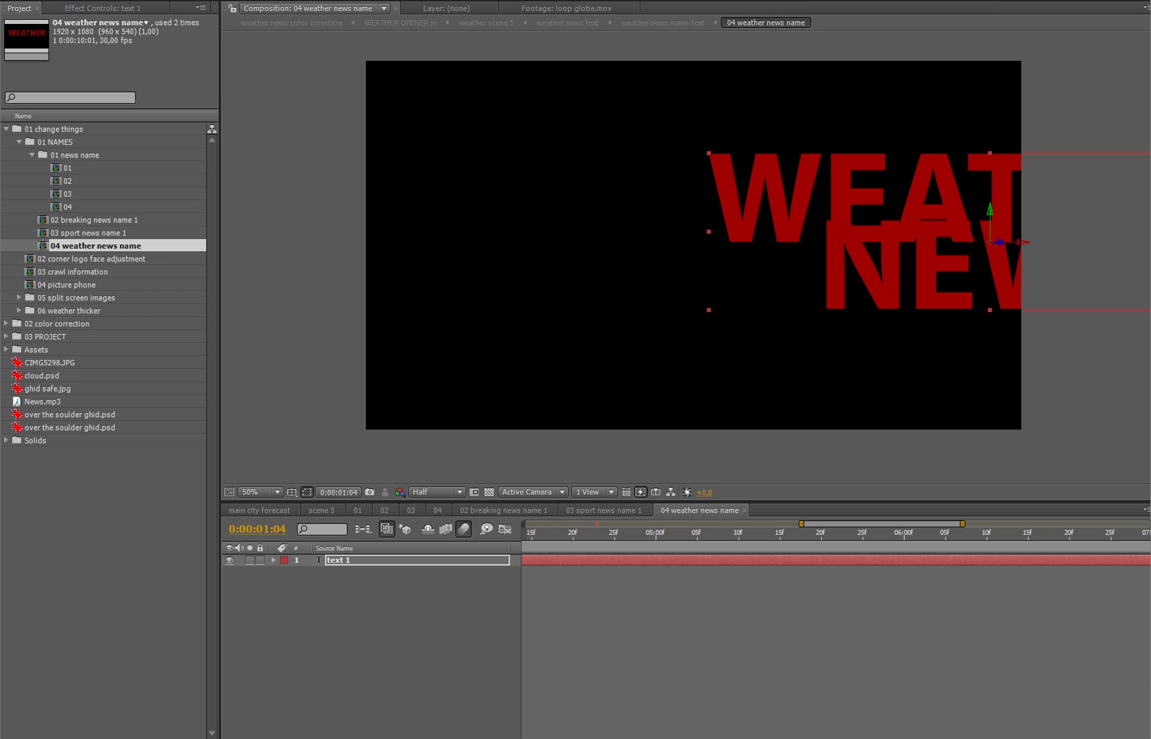
# - Increase the line spacing of WEATHER NEWS until the lines separate, and move the text to the middle of the frame
pyautogui.moveTo(1150, 558); pyautogui.dragTo(1150, 558)
pyautogui.moveTo(862, 226); pyautogui.dragTo(578, 229)
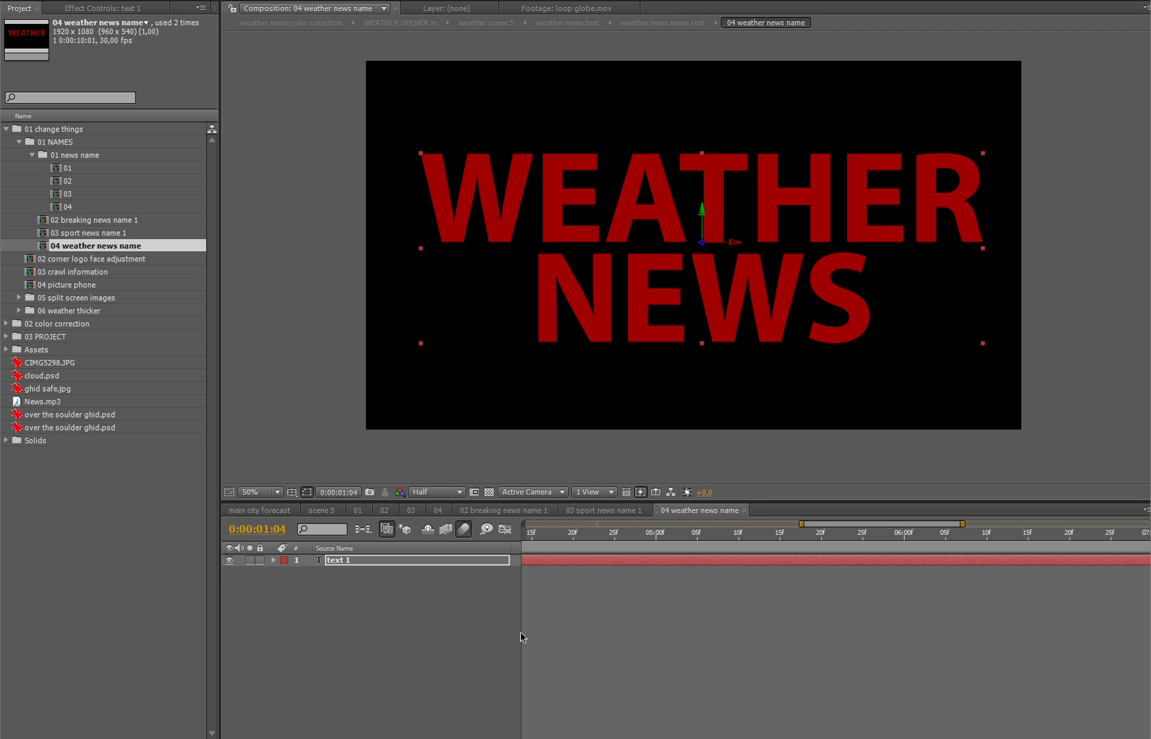
# - Open the 02 corner logo face adjustment composition at 0:00:02:14 and make the just for test layer visible
pyautogui.click(151, 261)
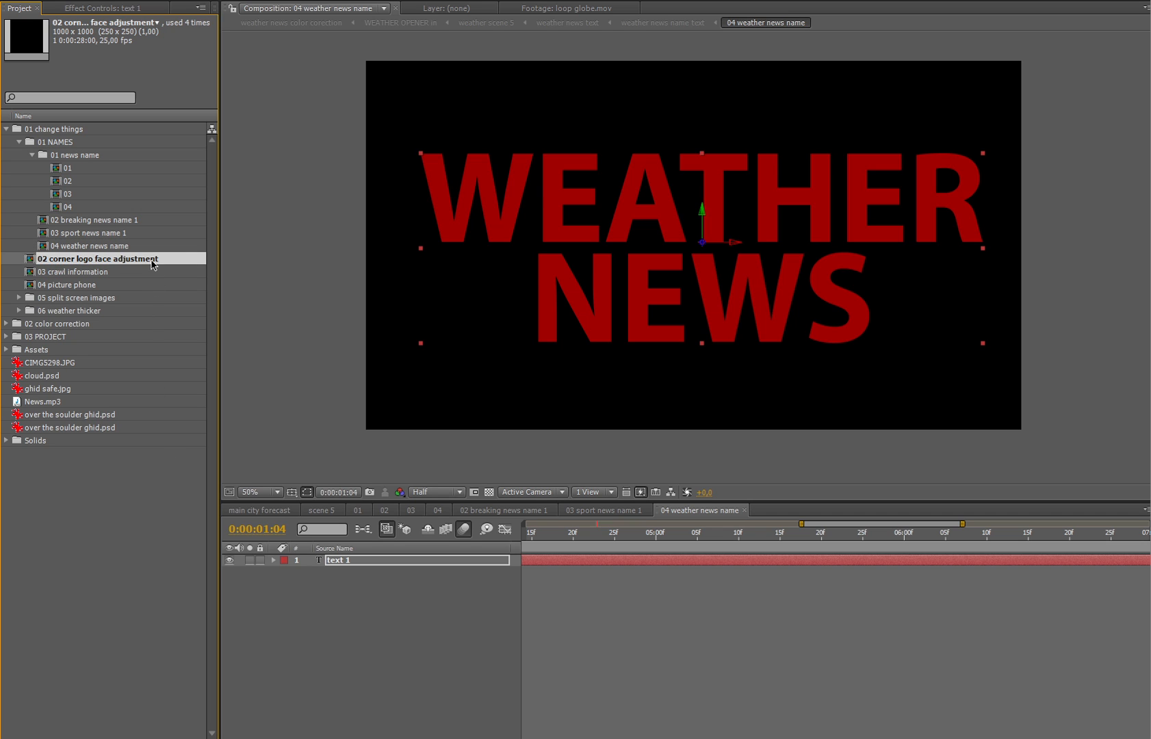
pyautogui.doubleClick(117, 261)
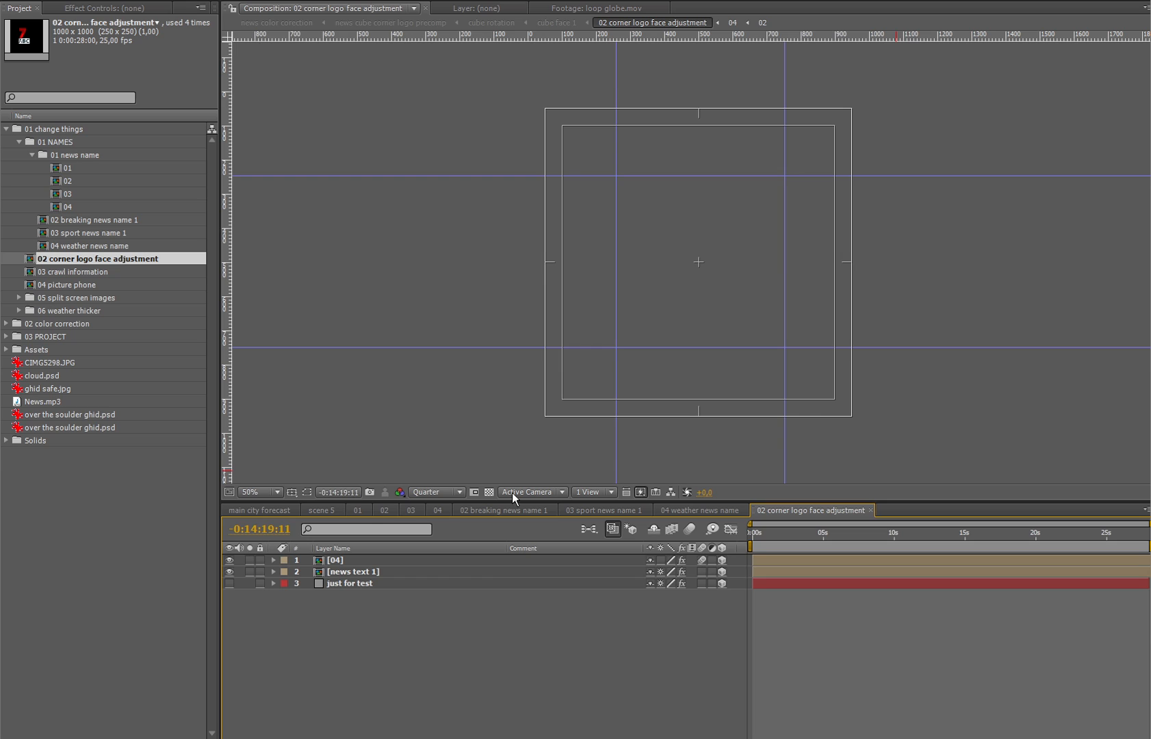
pyautogui.click(789, 534)
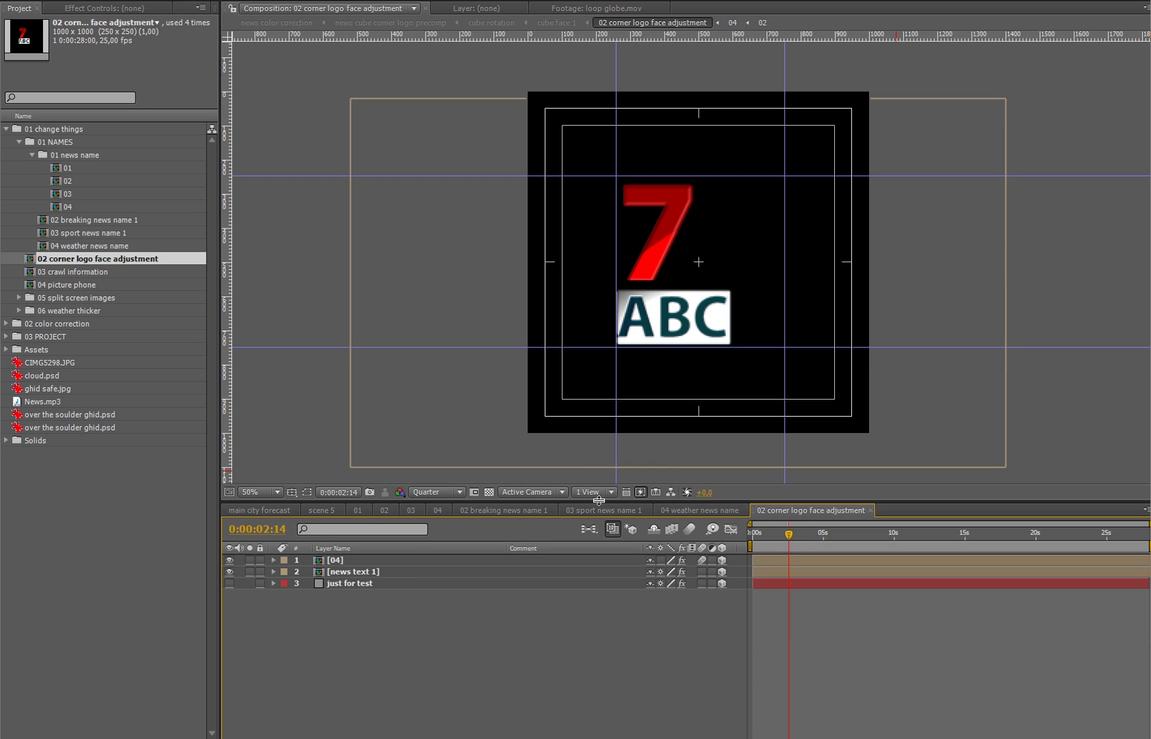
pyautogui.click(230, 583)
pyautogui.click(230, 583)
pyautogui.click(229, 583)
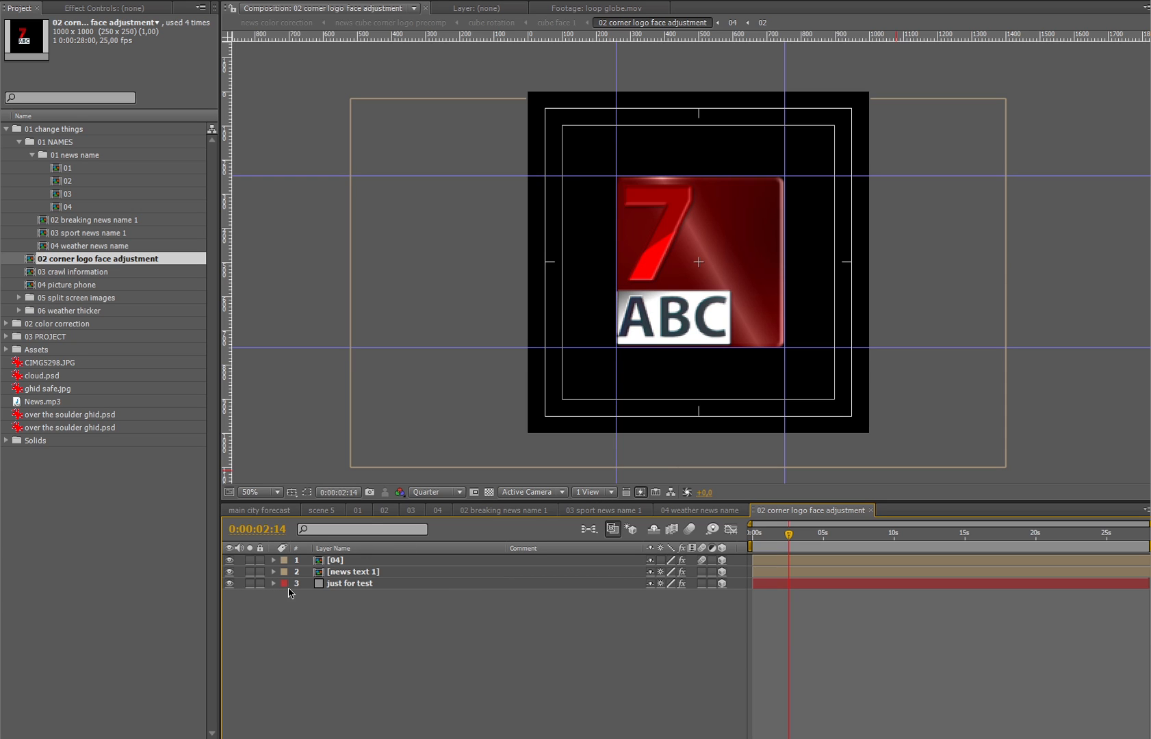
pyautogui.click(306, 585)
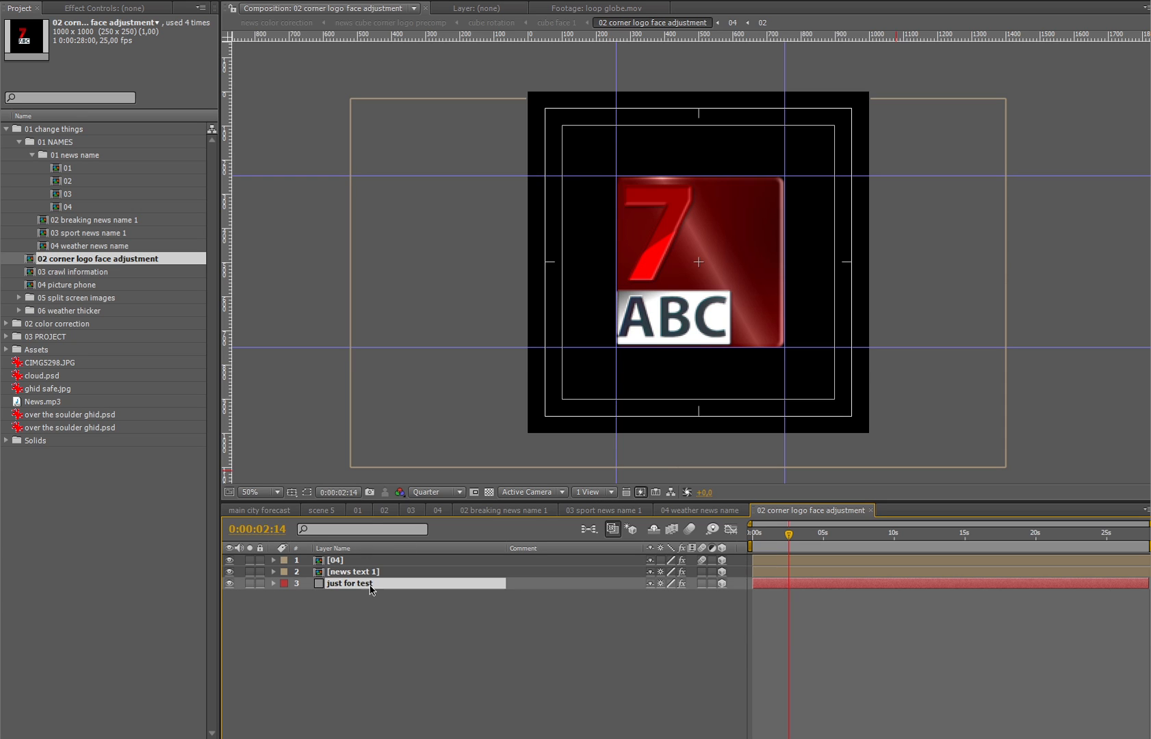
pyautogui.click(229, 583)
# - Rearrange the logo inside the red square by lowering the 7 and moving the ABC box right and up beside it
pyautogui.click(363, 561)
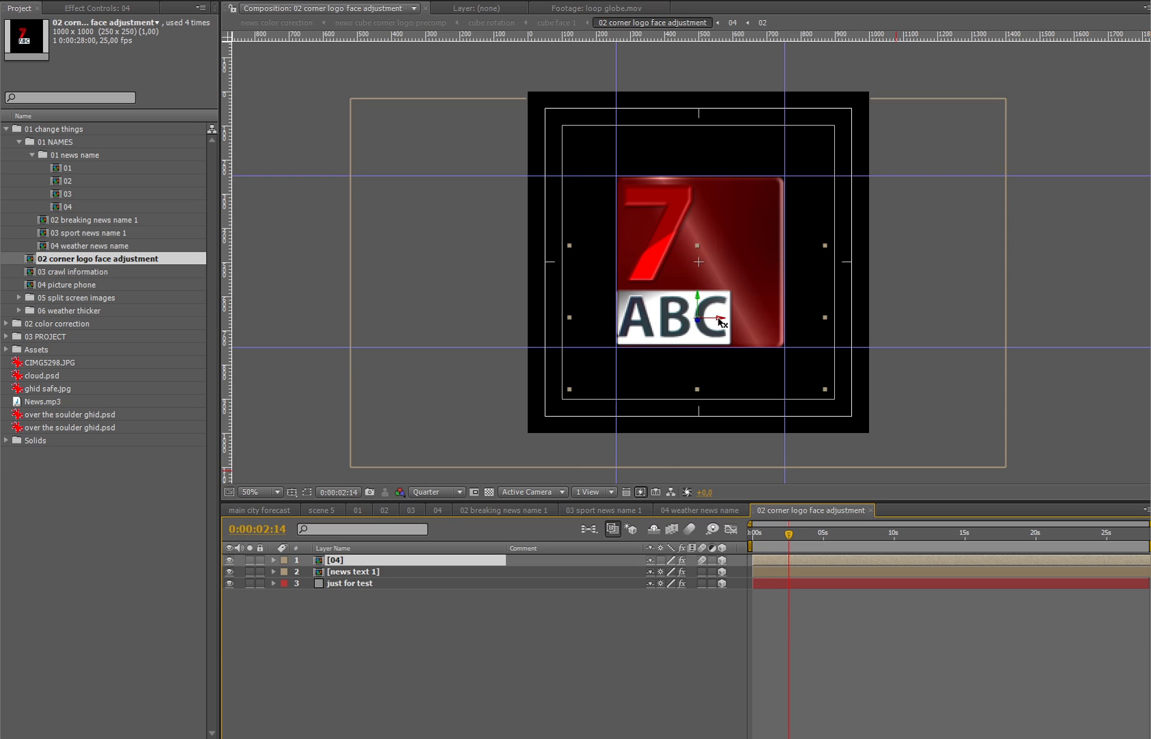
pyautogui.moveTo(718, 317)
pyautogui.mouseDown()
pyautogui.moveTo(790, 318)
pyautogui.moveTo(723, 322)
pyautogui.moveTo(736, 319)
pyautogui.mouseUp()
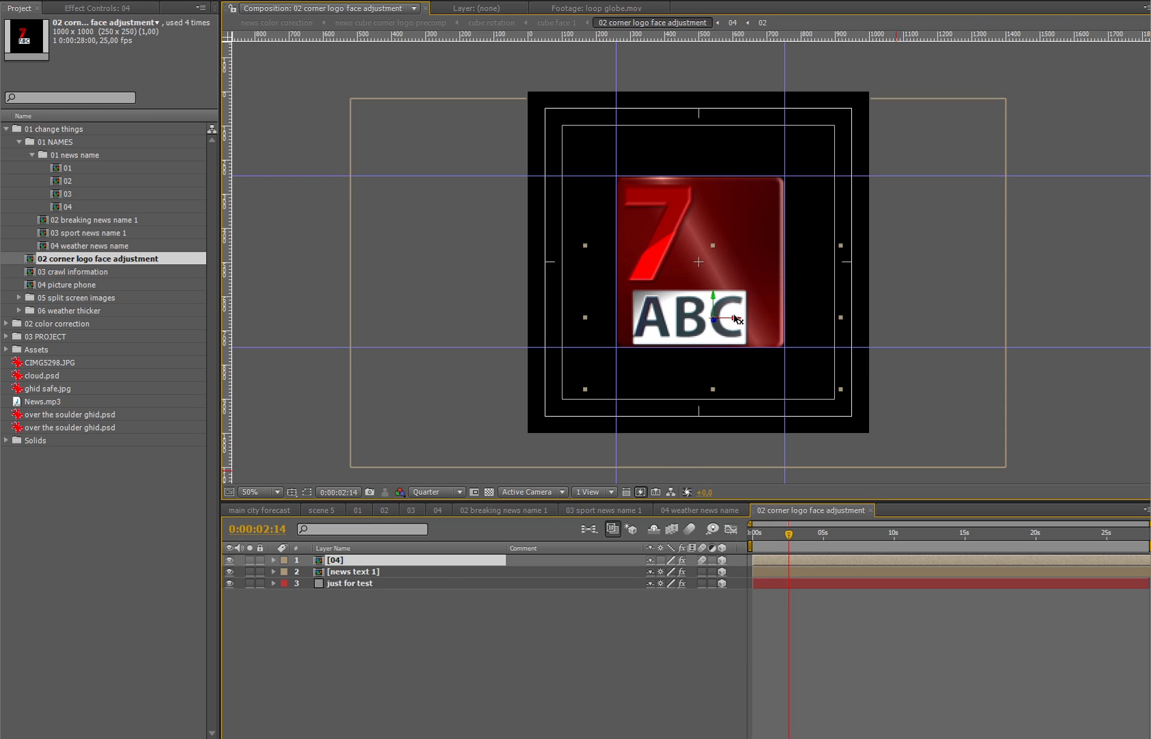
pyautogui.click(381, 571)
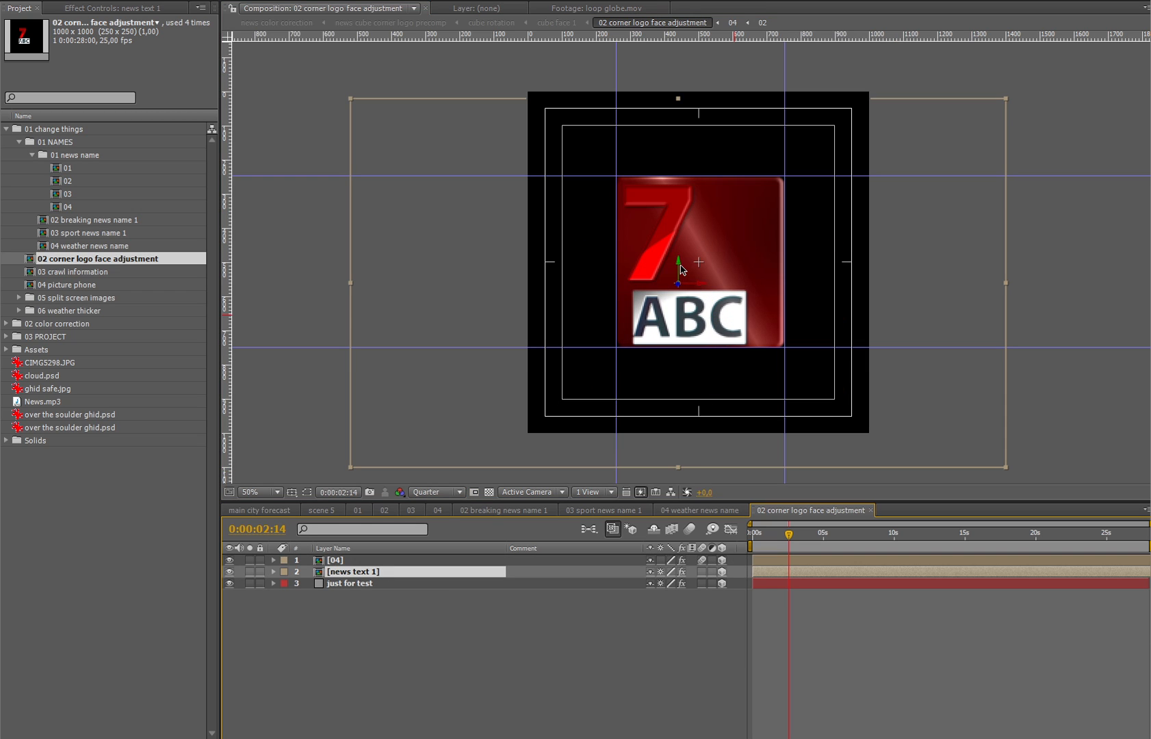
pyautogui.moveTo(678, 269); pyautogui.dragTo(679, 307)
pyautogui.click(393, 560)
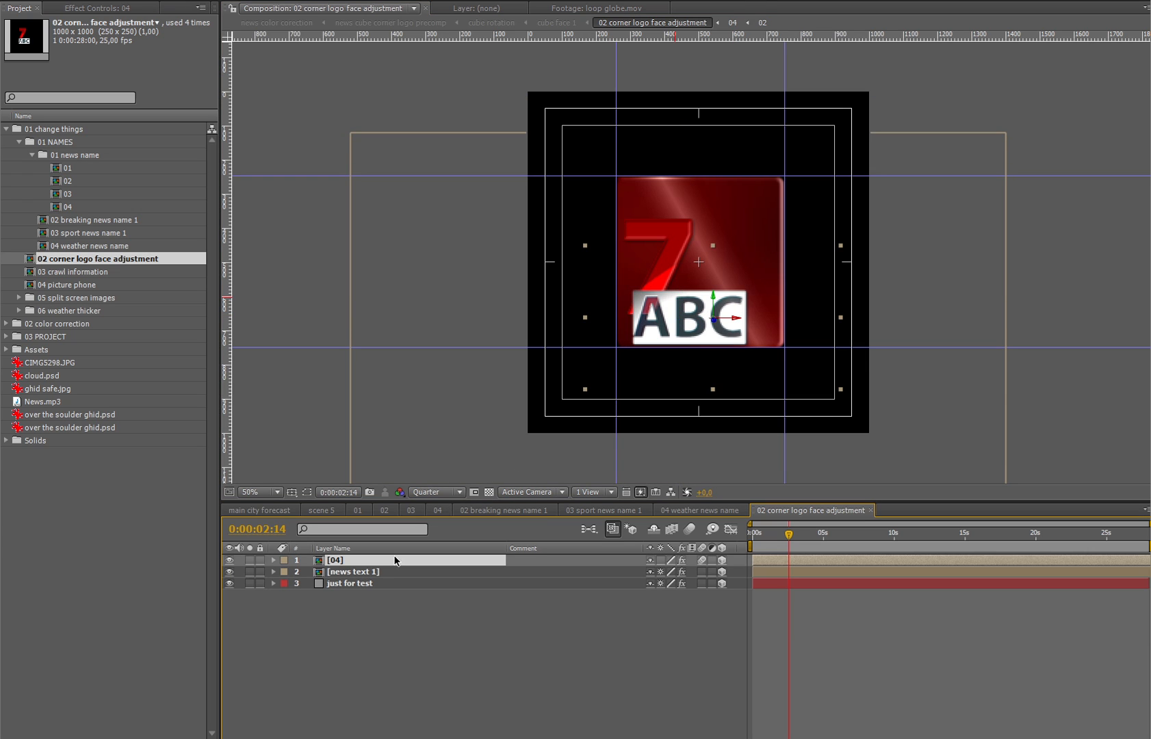
pyautogui.moveTo(678, 322); pyautogui.dragTo(708, 275)
# - Place the 04 layer beneath news text 1 in the layer order and hide the just for test layer
pyautogui.moveTo(375, 567); pyautogui.dragTo(377, 580)
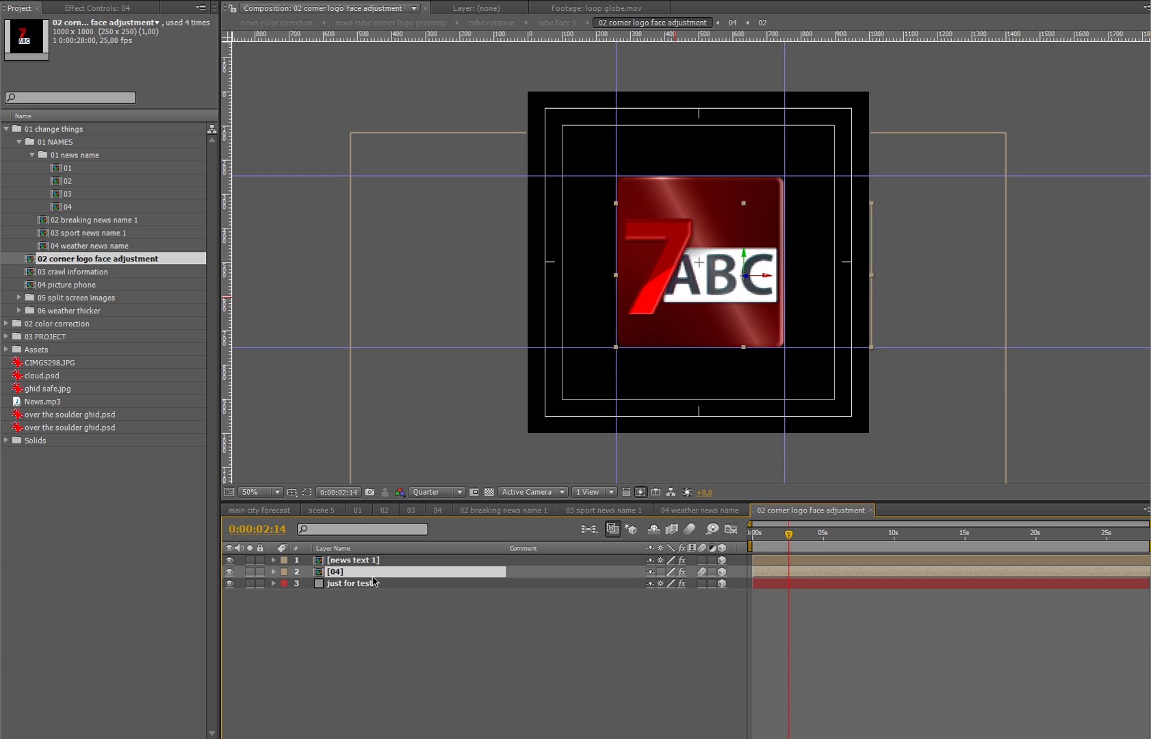
pyautogui.click(374, 582)
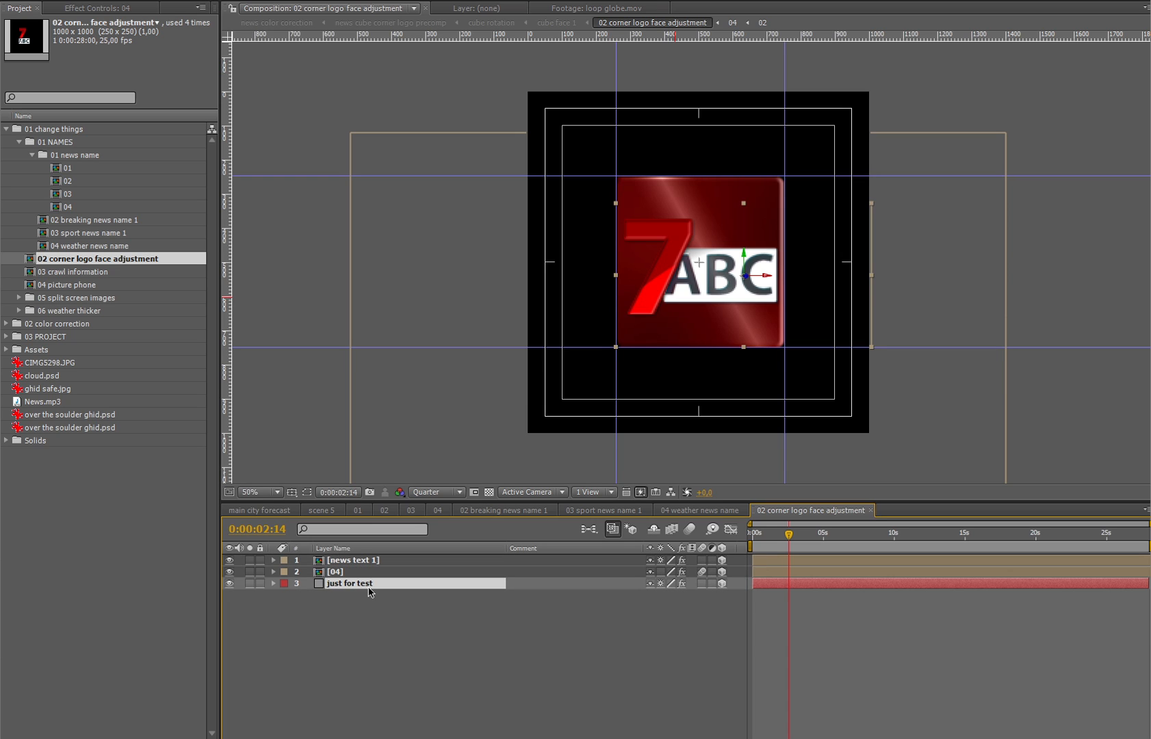
pyautogui.click(229, 583)
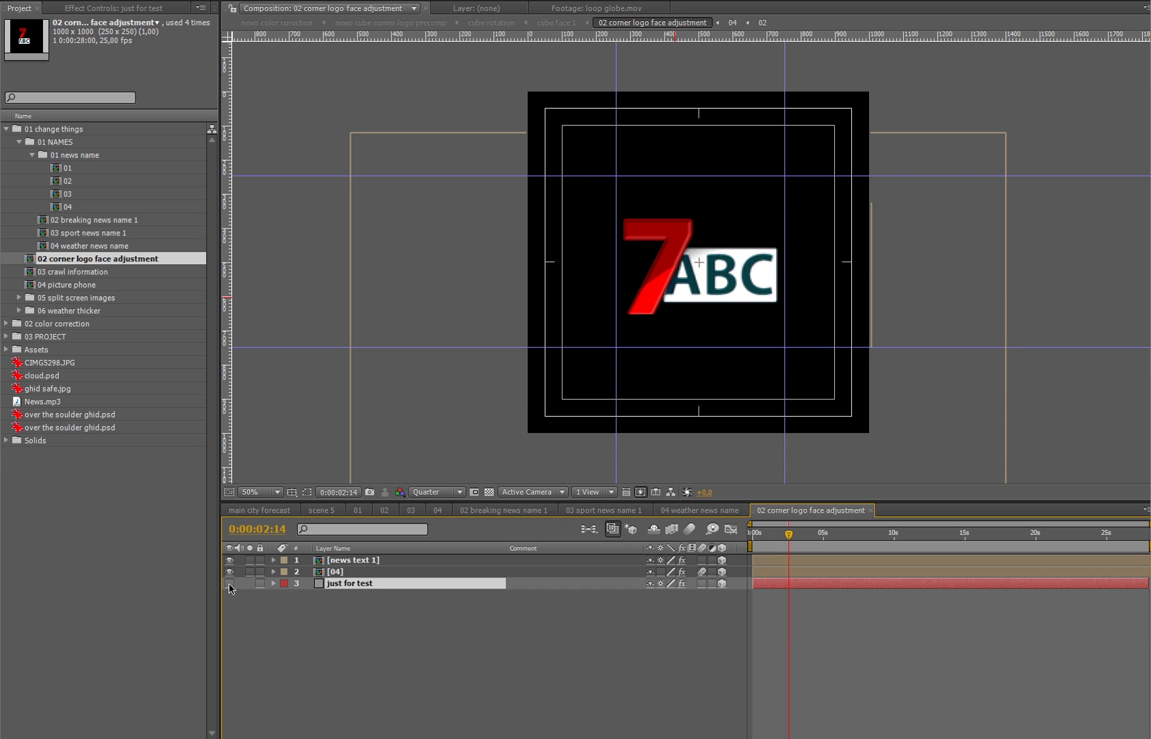
# - In the 03 crawl information composition, replace the crawl text with "this project is pretty nice, and i like it. i worked quite some time on this"
pyautogui.click(115, 273)
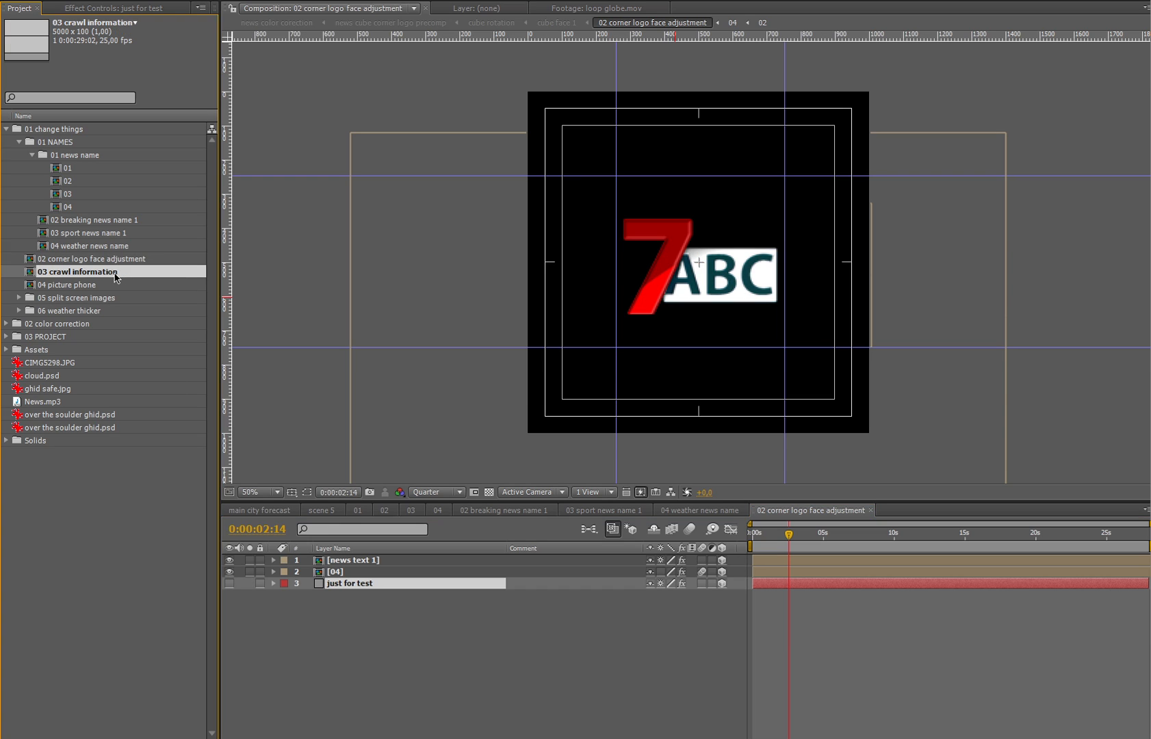
pyautogui.doubleClick(121, 277)
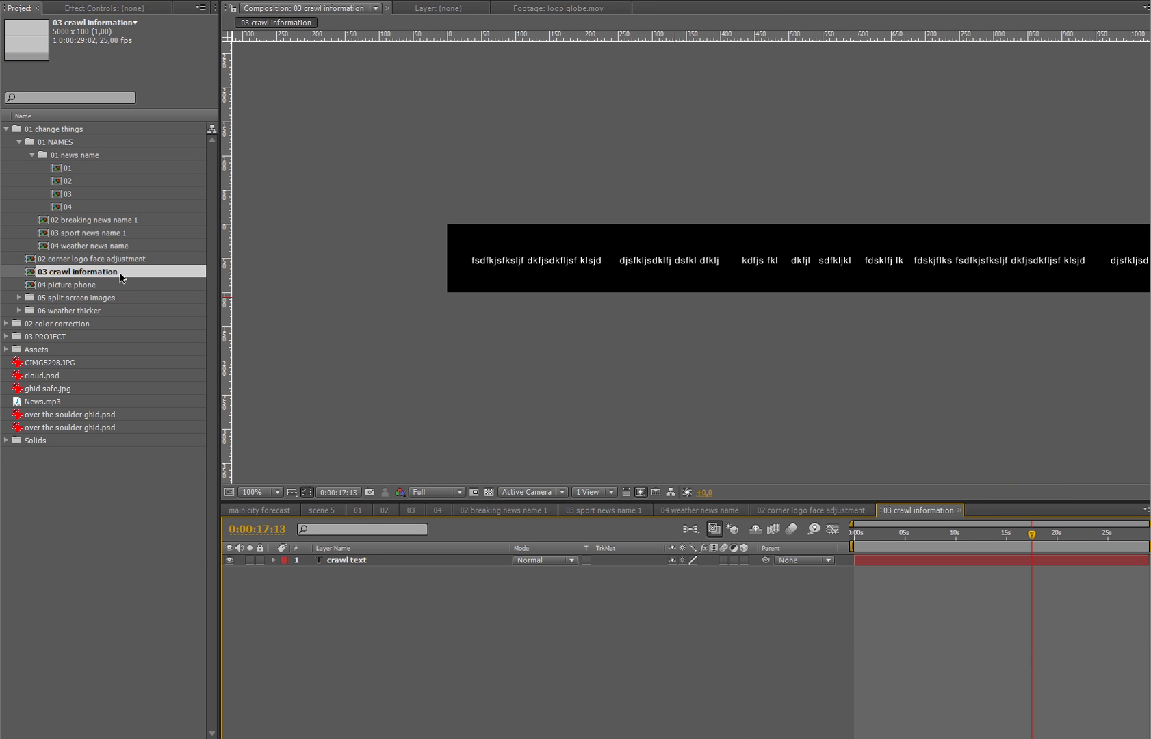
pyautogui.scroll(-1, 647, 264)
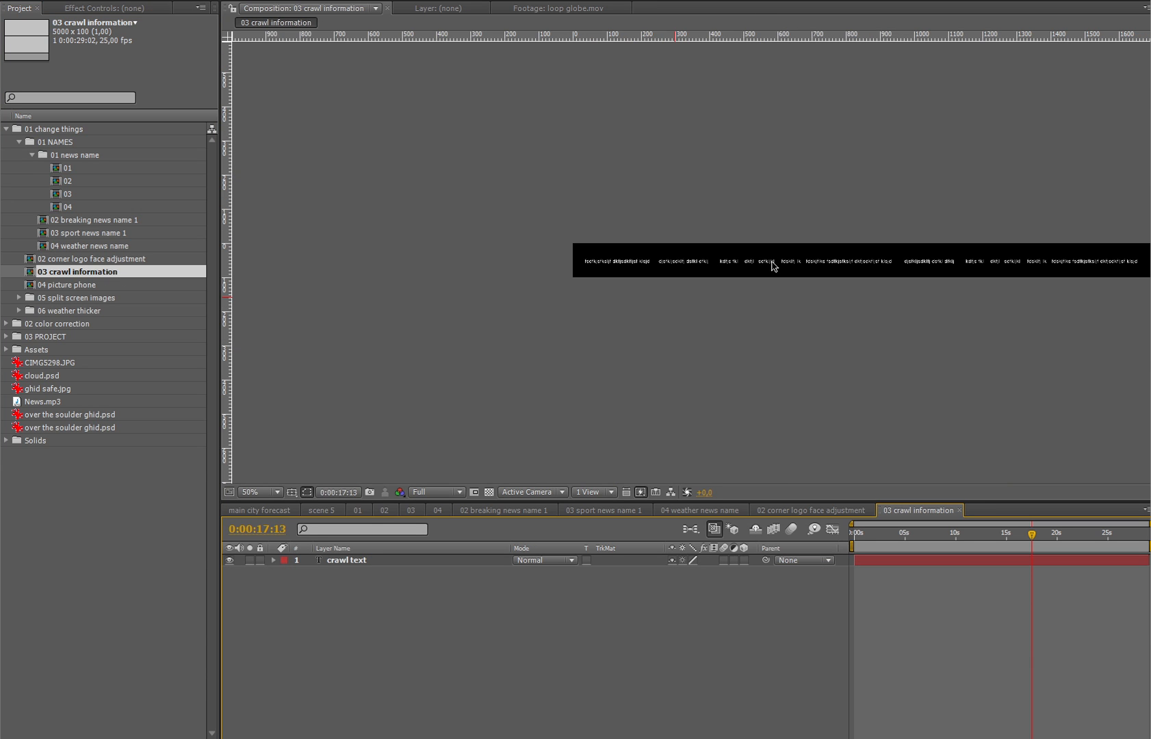
pyautogui.moveTo(809, 264); pyautogui.dragTo(378, 272)
pyautogui.moveTo(240, 269); pyautogui.dragTo(747, 282)
pyautogui.scroll(2, 750, 285)
pyautogui.doubleClick(739, 249)
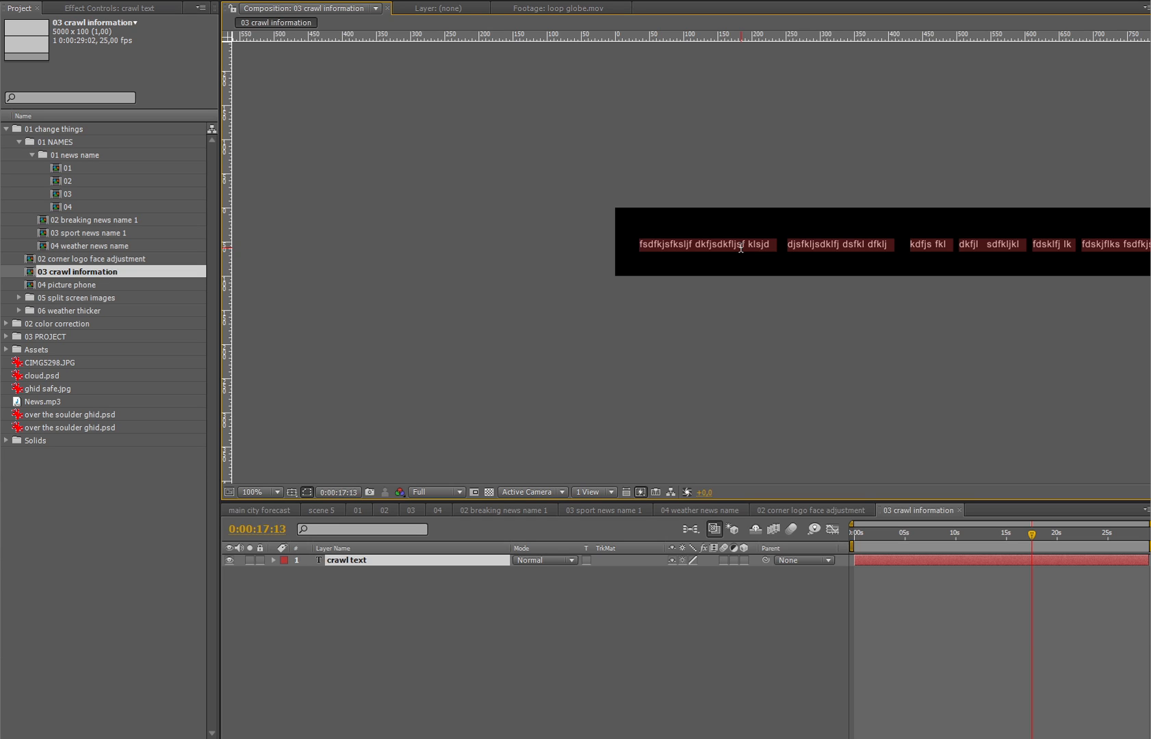
pyautogui.write('t')
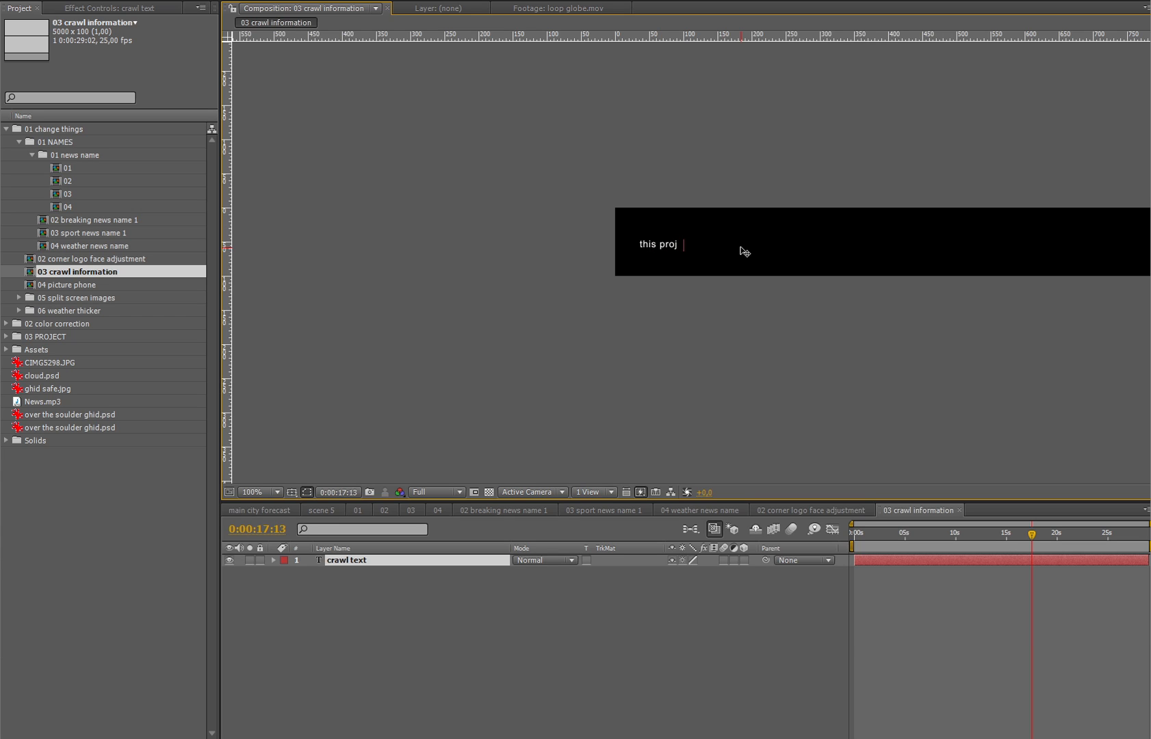
pyautogui.write('his project is pretty nice, and i like it ')
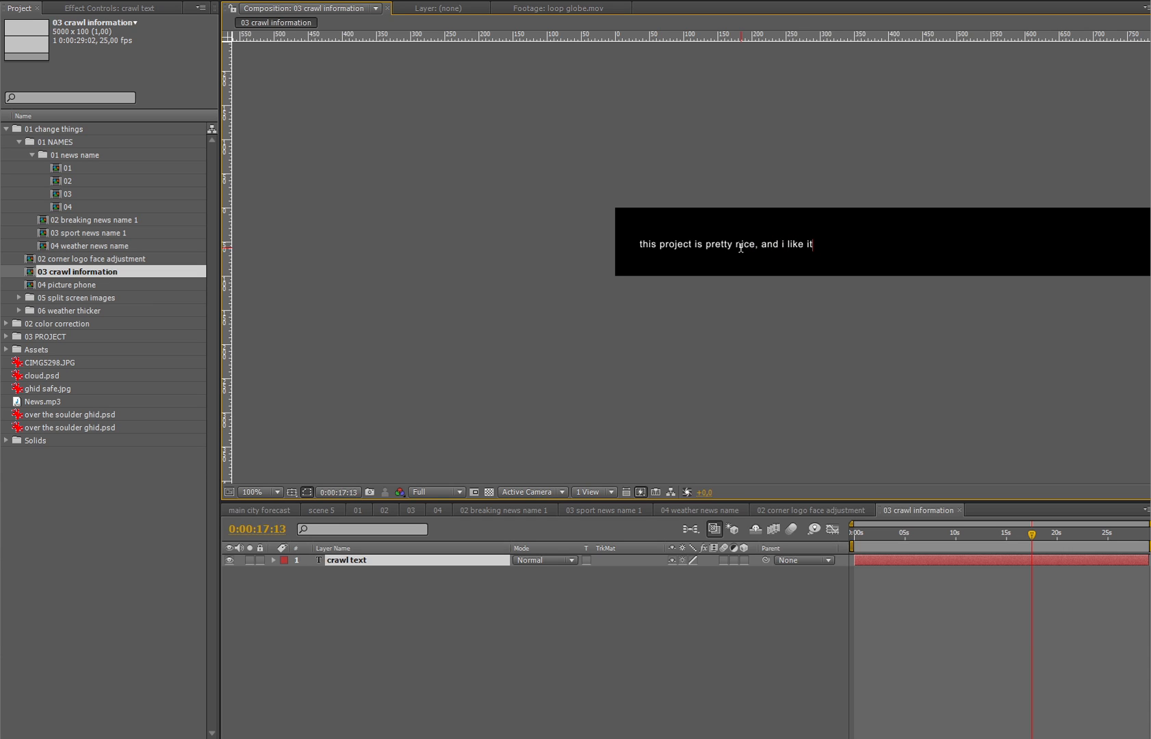
pyautogui.write('. i worked quite some time on this')
# - Repeat the crawl sentence several times along the strip by copying and pasting it, and check the extended text
pyautogui.hotkey('ctrl', 'a')
pyautogui.hotkey('ctrl', 'c')
pyautogui.hotkey('ctrl', 'v')
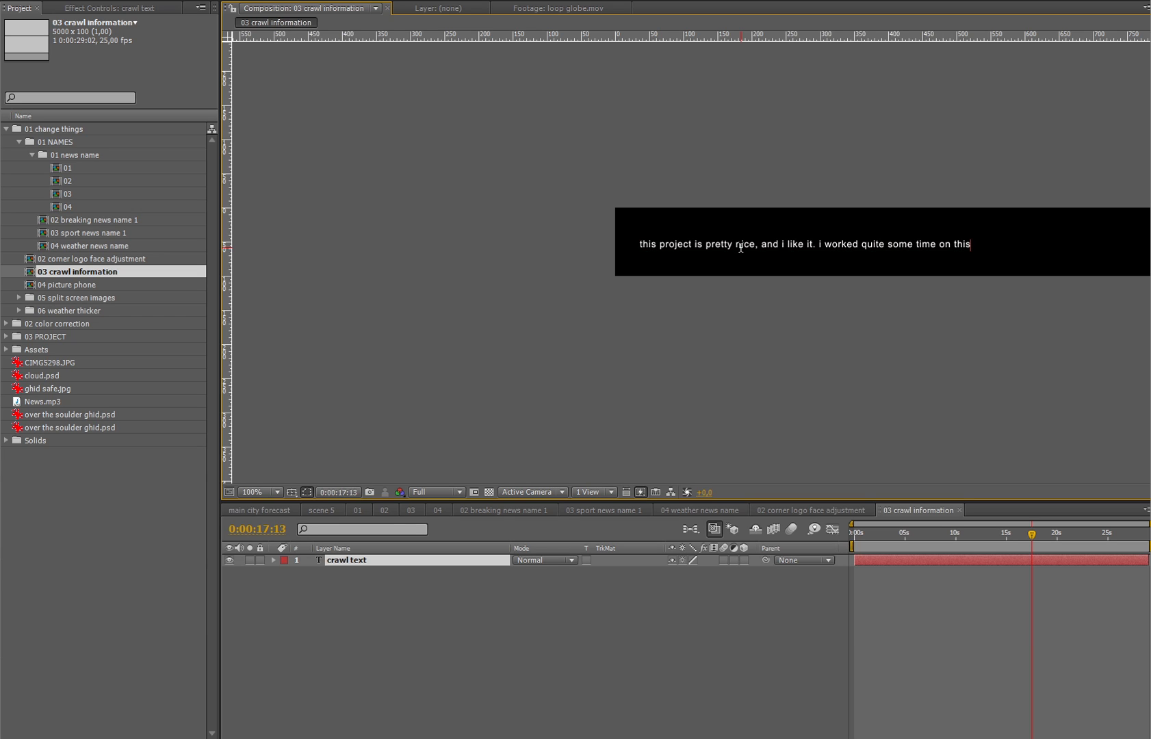
pyautogui.hotkey('ctrl', 'a')
pyautogui.hotkey('ctrl', 'c')
pyautogui.hotkey('ctrl', 'v')
pyautogui.hotkey('ctrl', 'v')
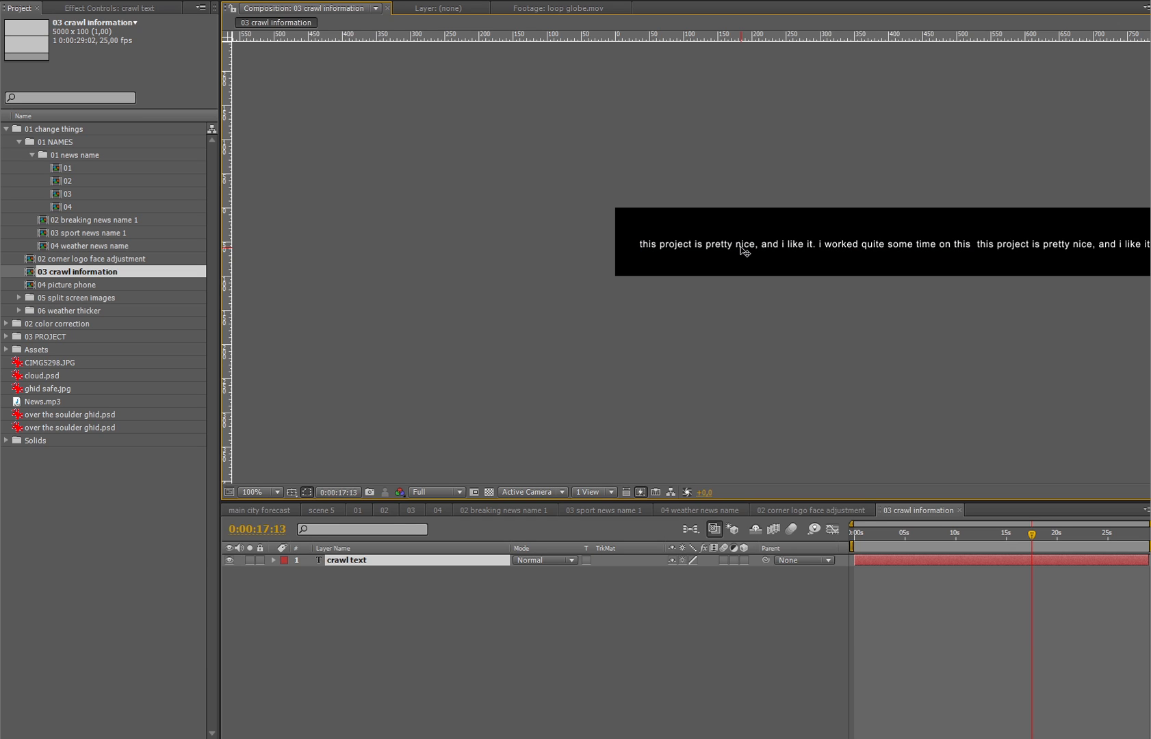
pyautogui.doubleClick(741, 247)
pyautogui.press('space')
pyautogui.moveTo(875, 247); pyautogui.dragTo(433, 260)
pyautogui.moveTo(983, 254); pyautogui.dragTo(623, 272)
pyautogui.moveTo(1097, 283); pyautogui.dragTo(797, 288)
pyautogui.moveTo(1060, 288); pyautogui.dragTo(778, 255)
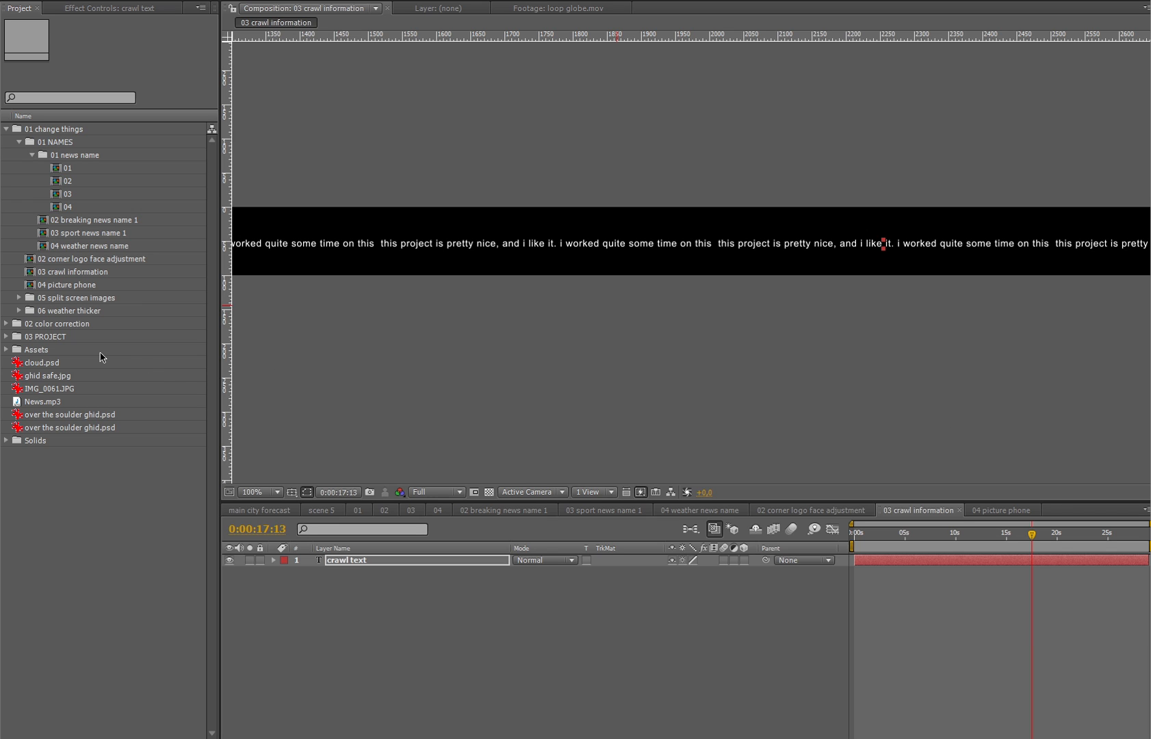
# - In the 04 picture phone composition, replace the source of the blue replace with picture layer with IMG_0061.JPG
pyautogui.click(99, 286)
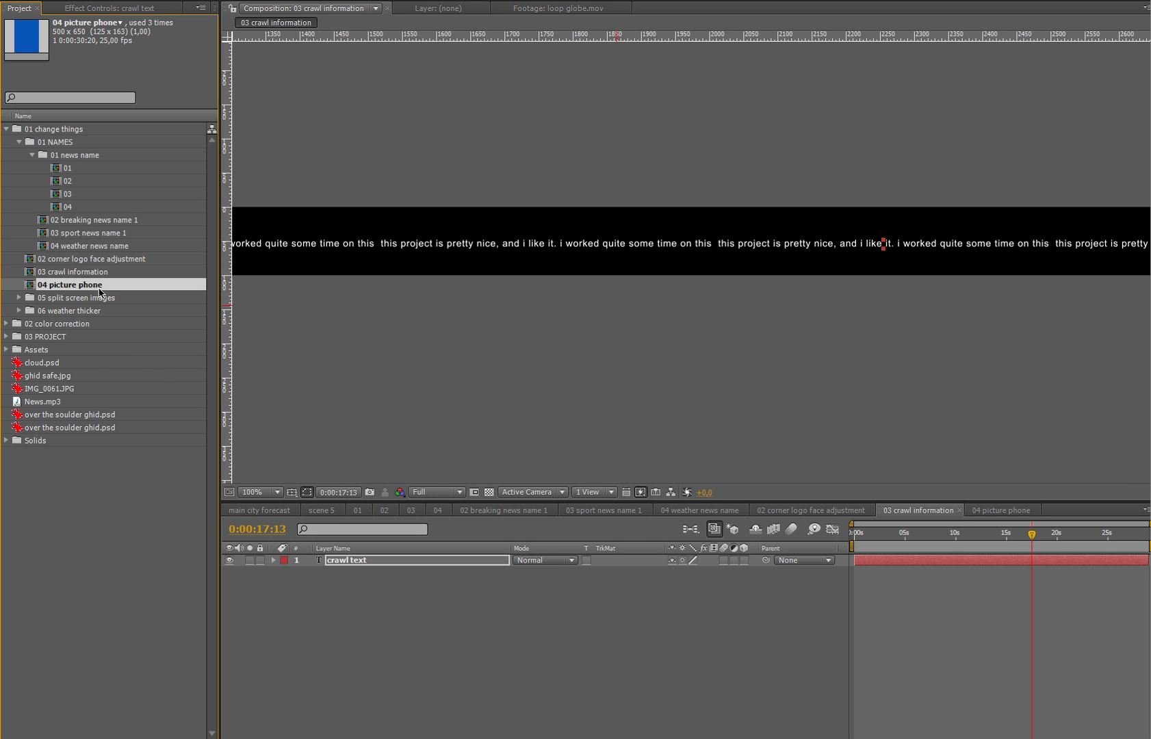
pyautogui.doubleClick(99, 286)
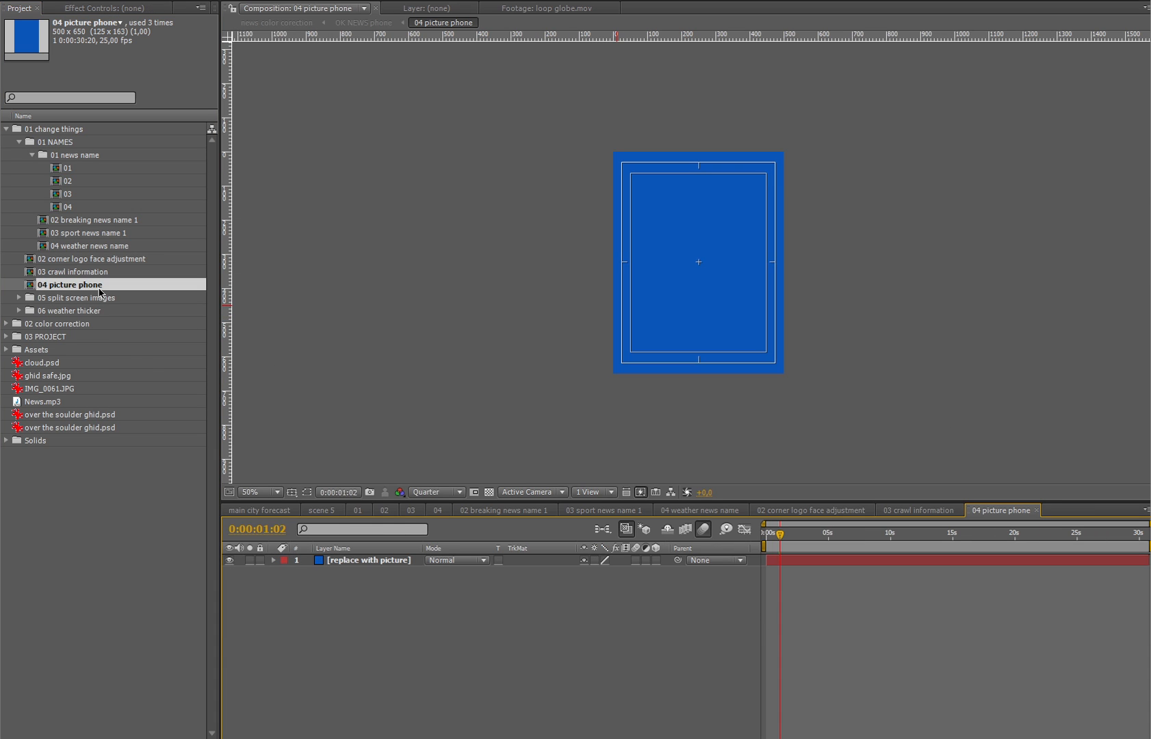
pyautogui.click(397, 562)
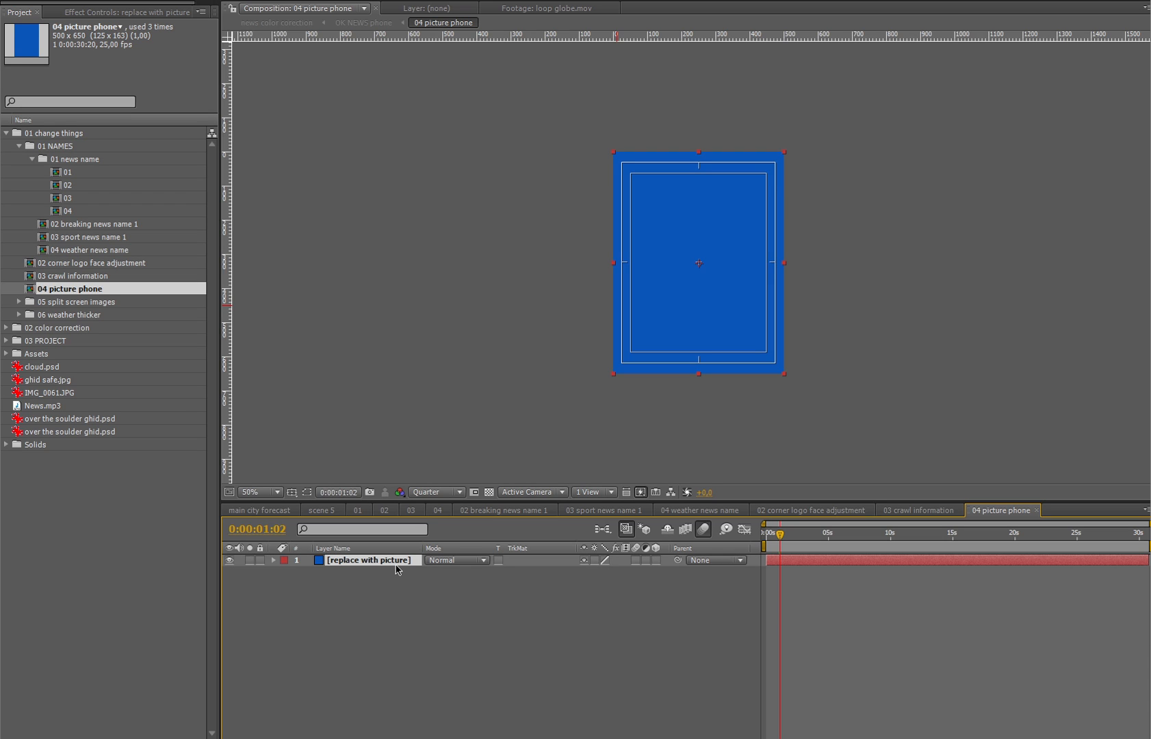
pyautogui.click(67, 394)
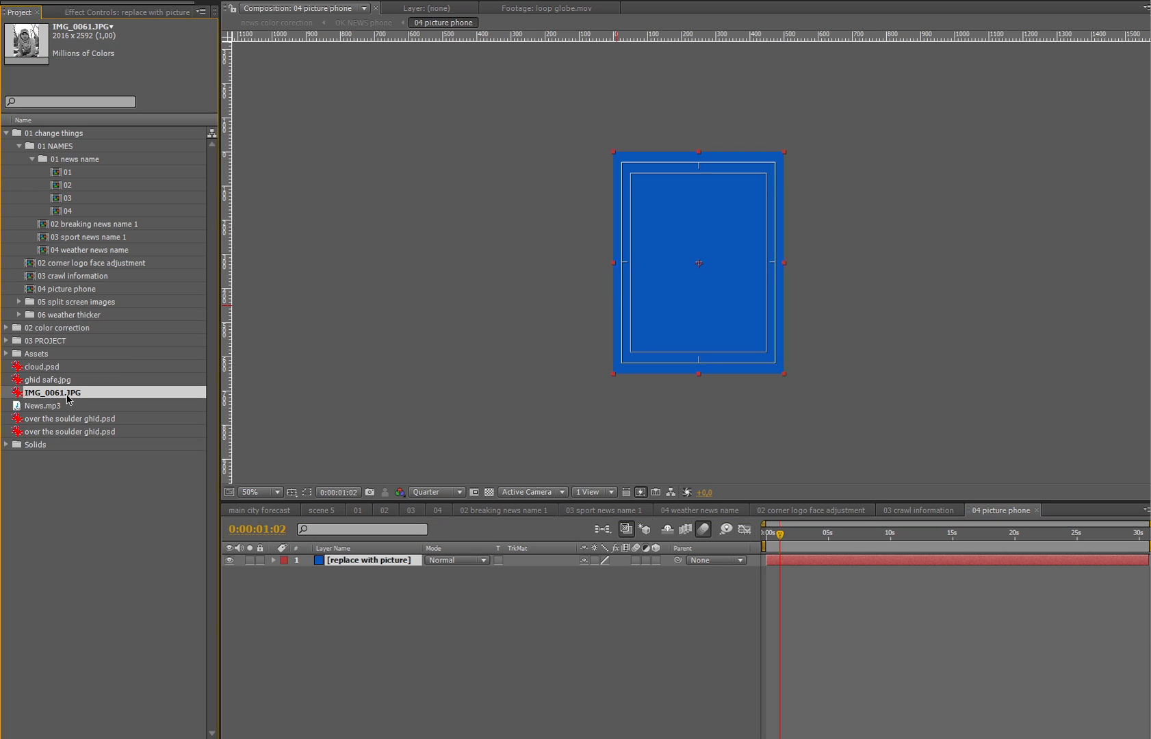
pyautogui.moveTo(68, 399); pyautogui.dragTo(378, 565)
# - Scale the IMG_0061.JPG layer to 27% so the portrait fits the frame
pyautogui.press('s')
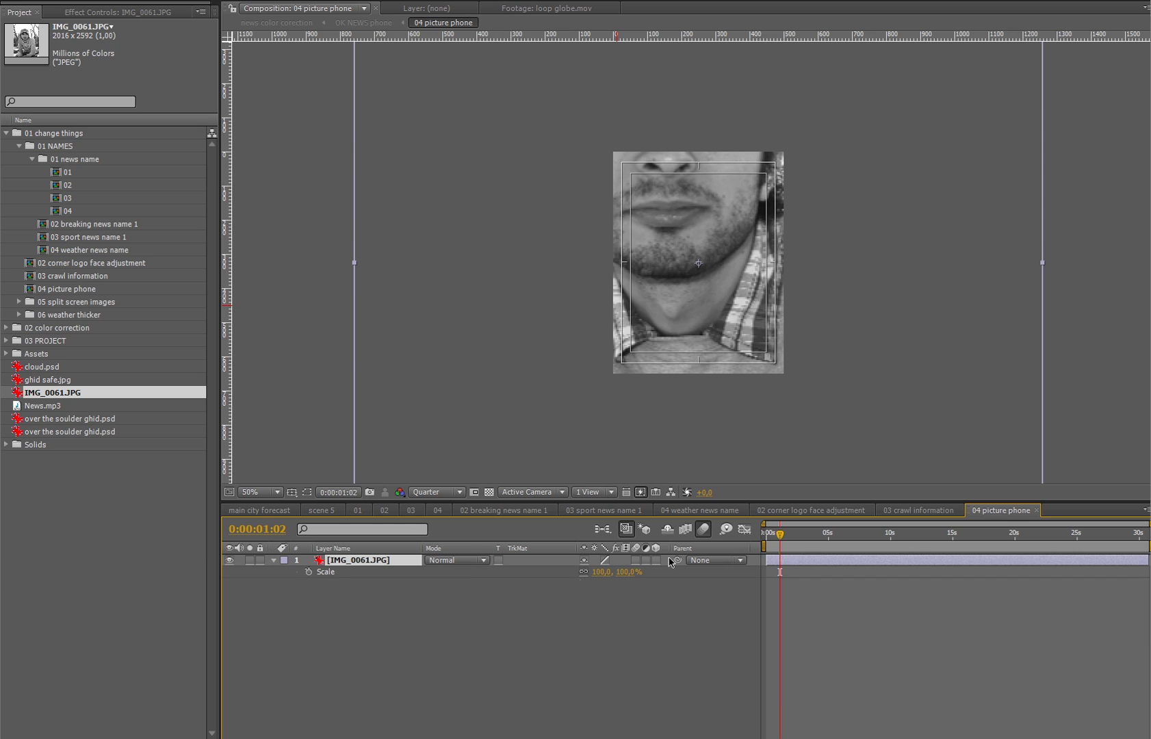
pyautogui.moveTo(601, 572); pyautogui.dragTo(555, 579)
pyautogui.click(564, 665)
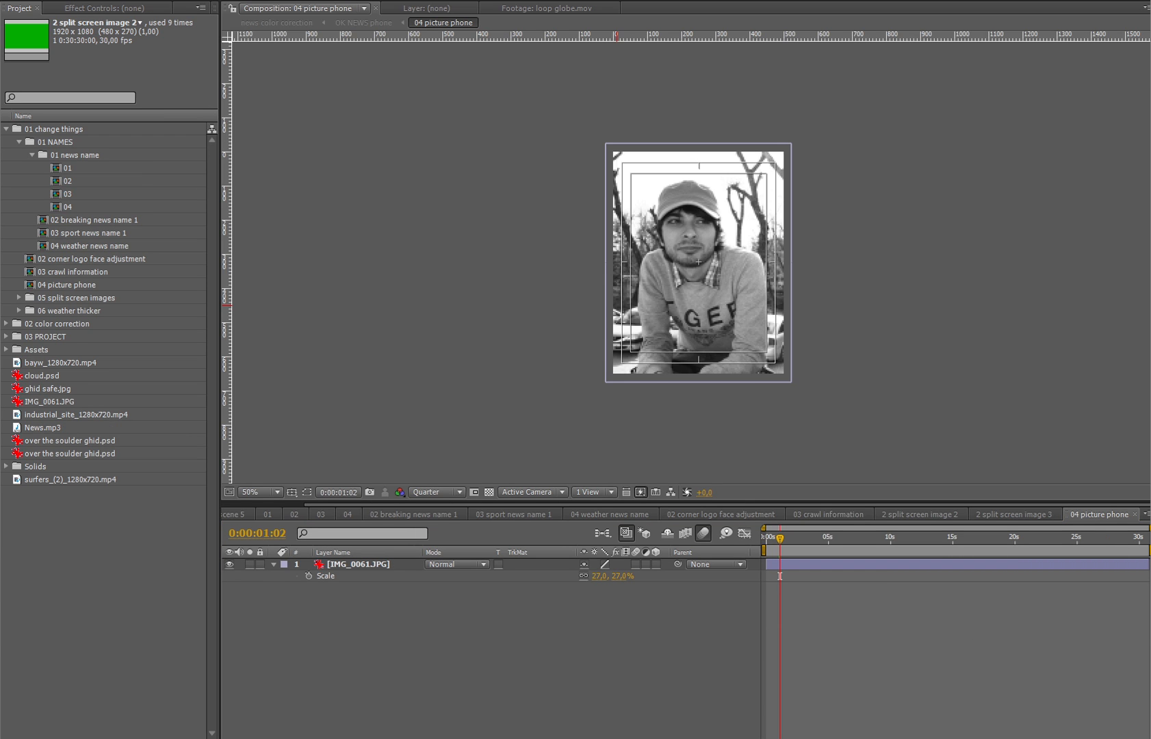
# - In the 2 split screen image 1 composition, replace the source of the green placeholder layer with bayw_1280x720.mp4
pyautogui.click(34, 297)
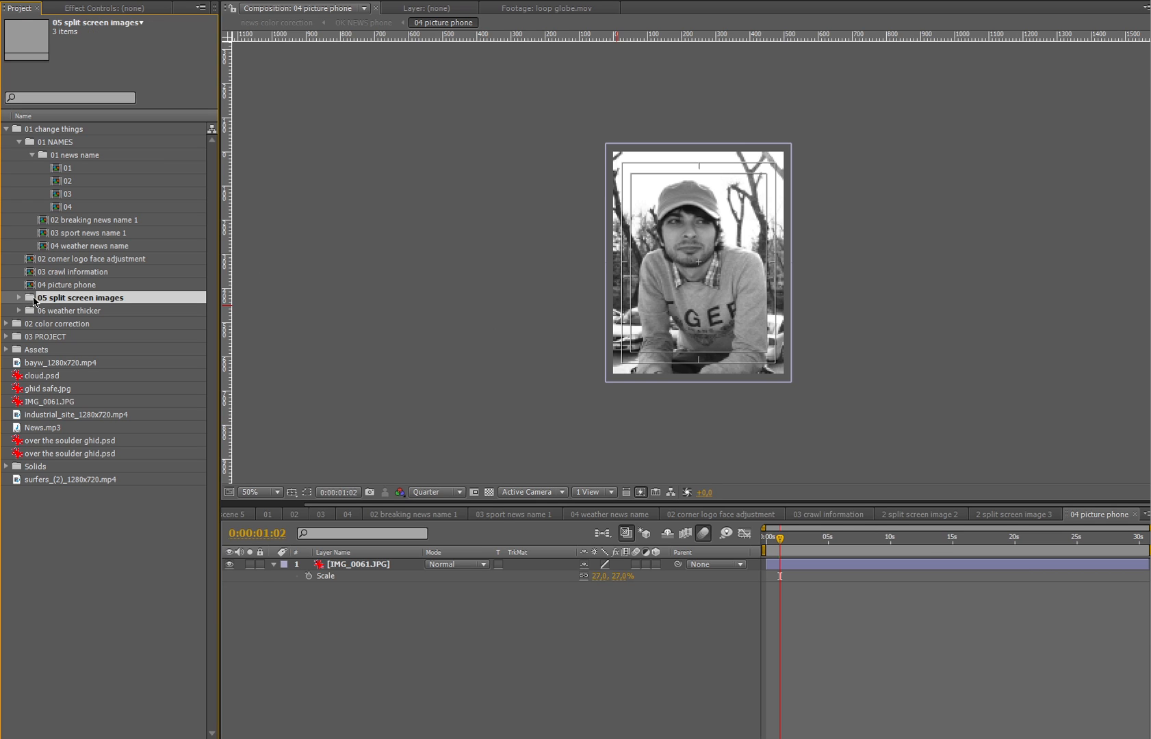
pyautogui.click(19, 298)
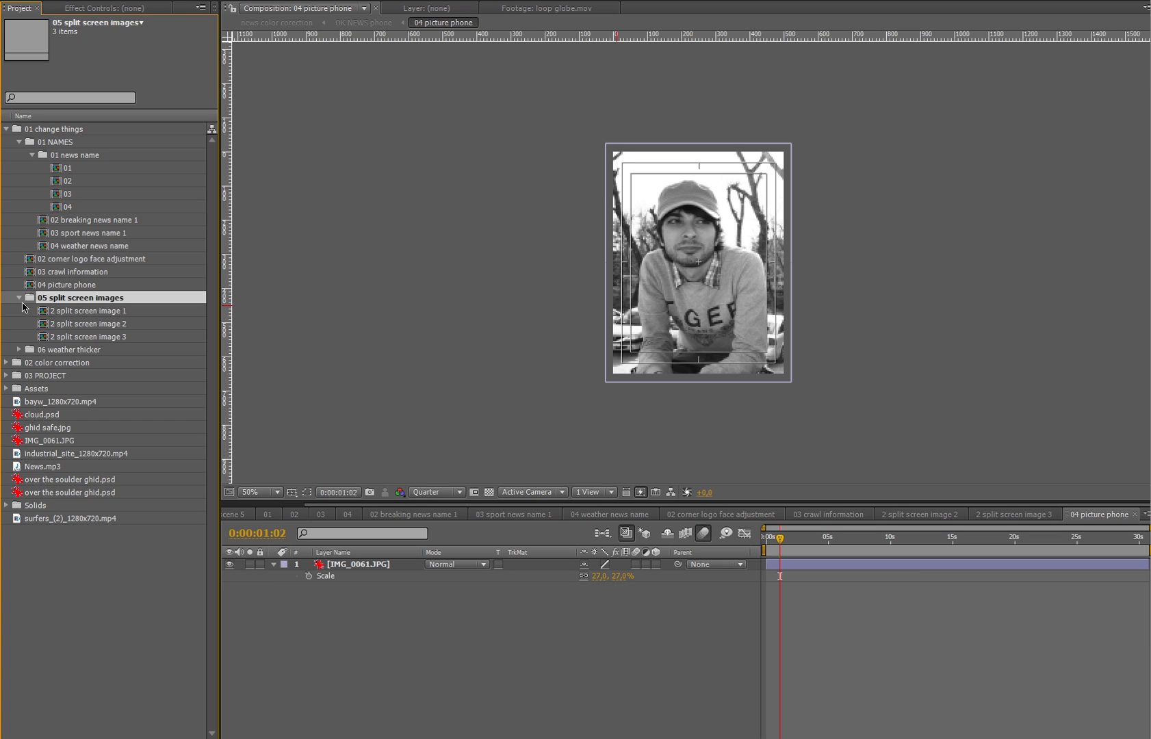
pyautogui.doubleClick(109, 311)
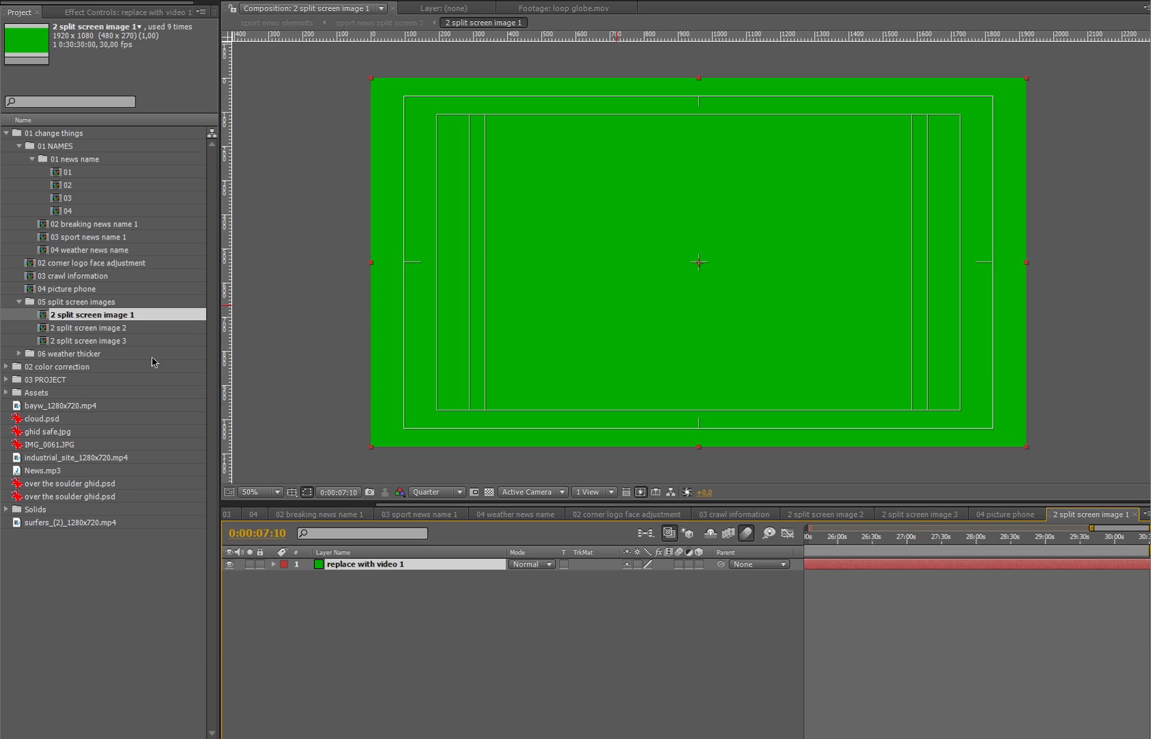
pyautogui.click(71, 407)
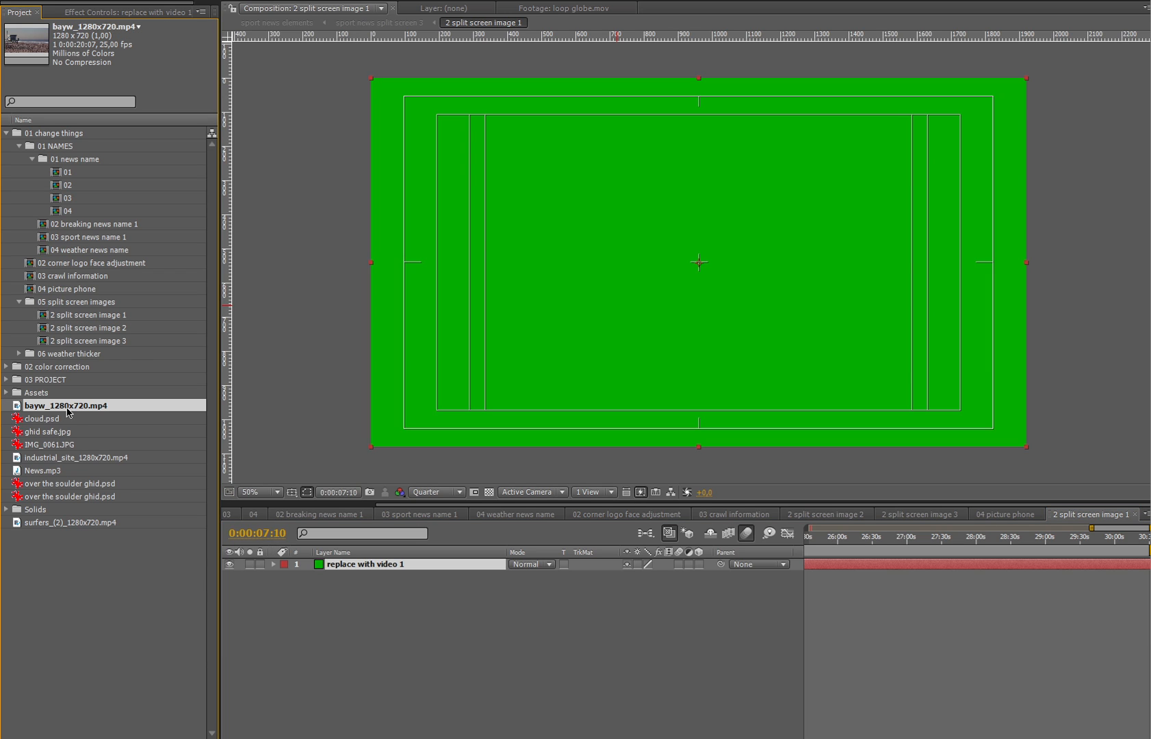
pyautogui.moveTo(77, 408); pyautogui.dragTo(393, 576)
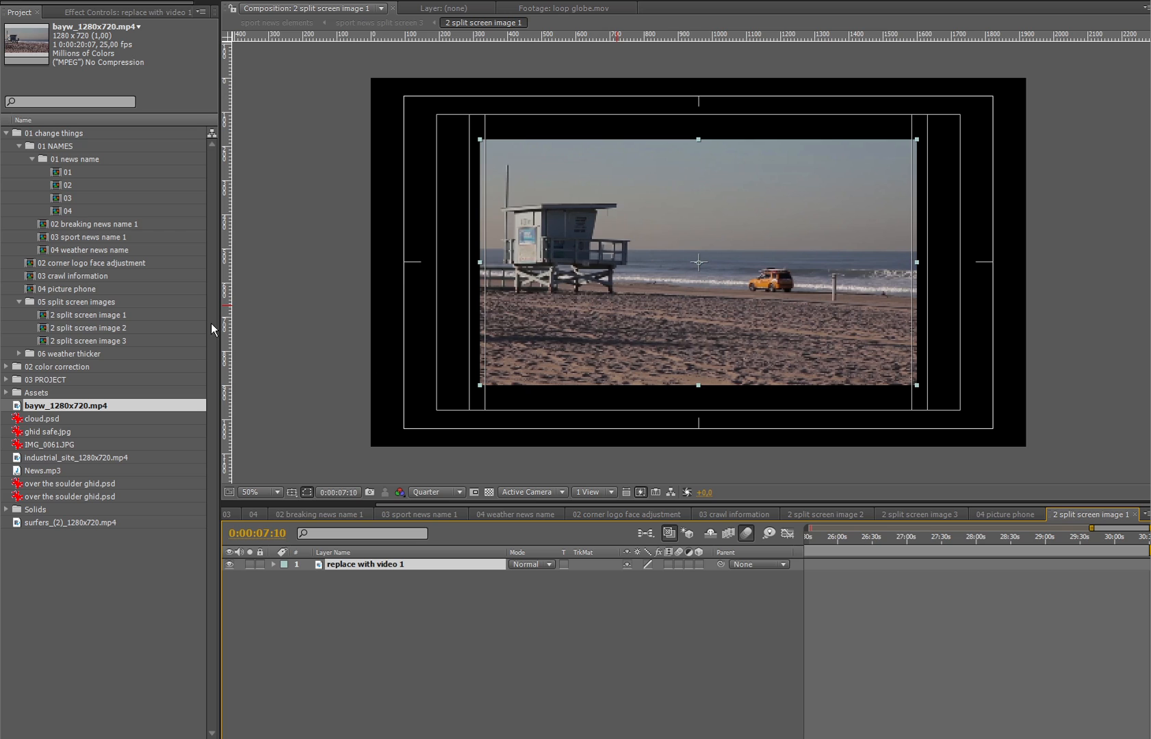
# - In the 2 split screen image 2 composition, replace the green placeholder's source with industrial_site_1280x720.mp4 and scale the layer to 151%
pyautogui.doubleClick(107, 331)
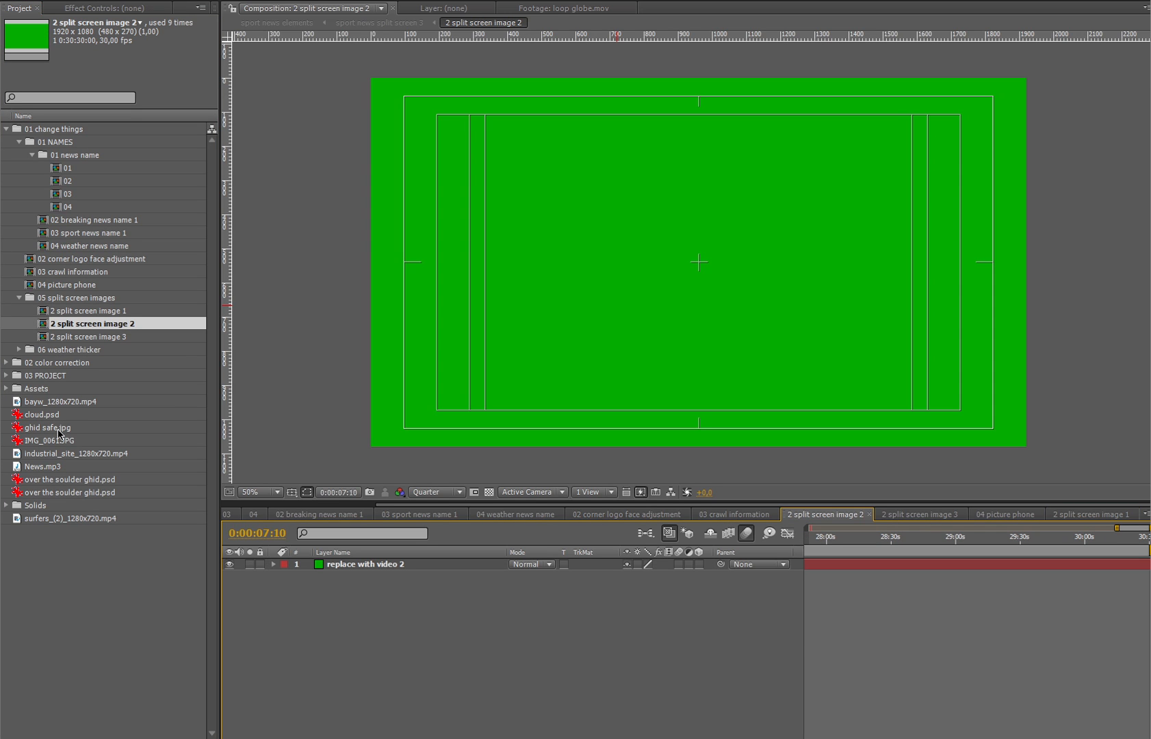
pyautogui.click(66, 453)
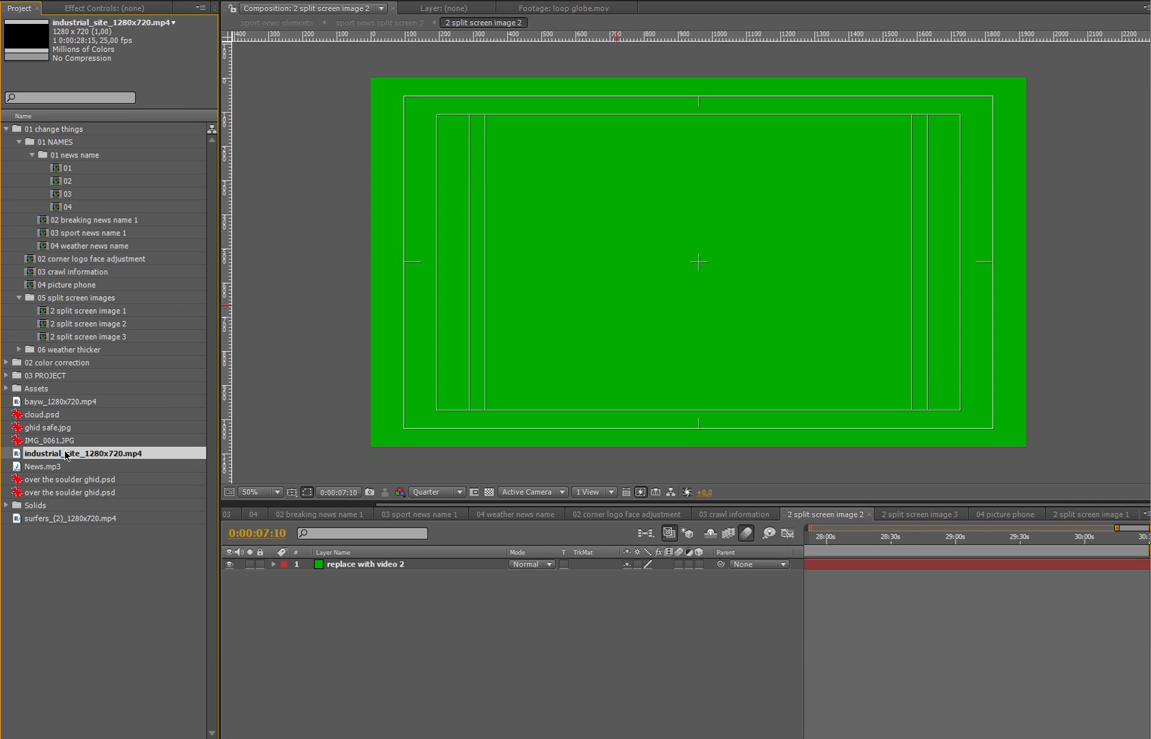
pyautogui.click(335, 565)
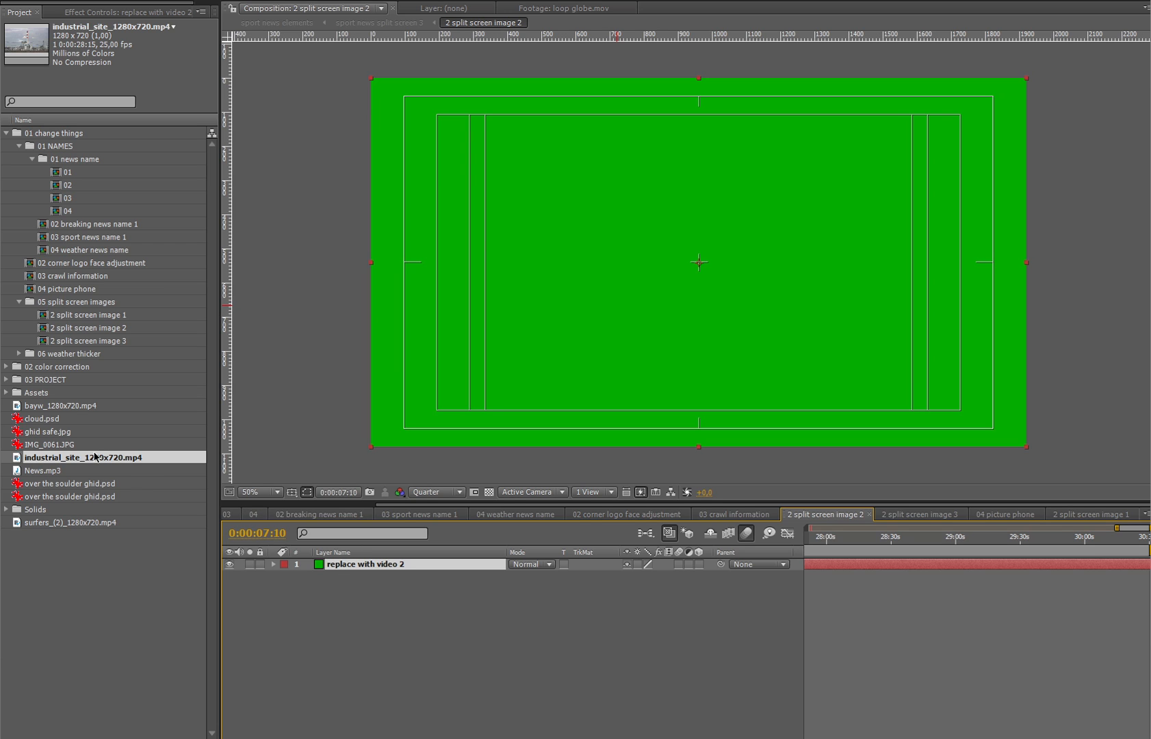
pyautogui.moveTo(95, 458); pyautogui.dragTo(388, 564)
pyautogui.press('s')
pyautogui.moveTo(647, 576); pyautogui.dragTo(681, 576)
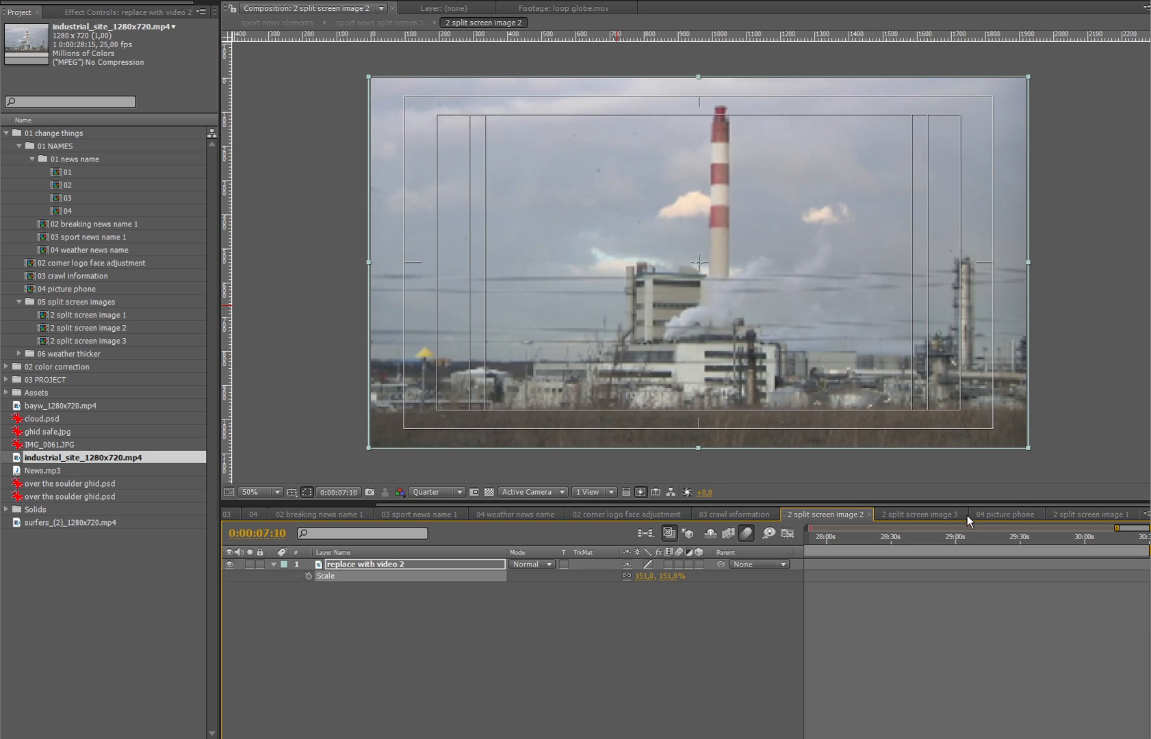
# - In the 2 split screen image 1 composition, scale the replace with video 1 layer to 158% so it fills the frame
pyautogui.click(1075, 515)
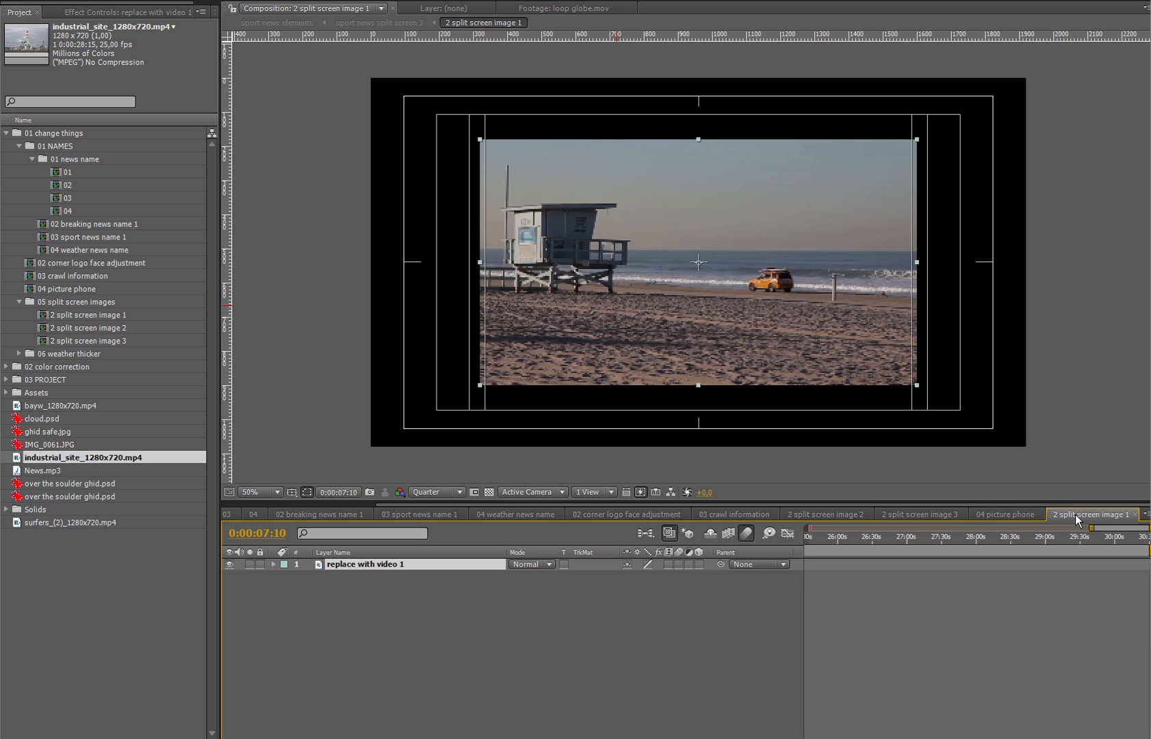
pyautogui.press('s')
pyautogui.moveTo(657, 576); pyautogui.dragTo(689, 575)
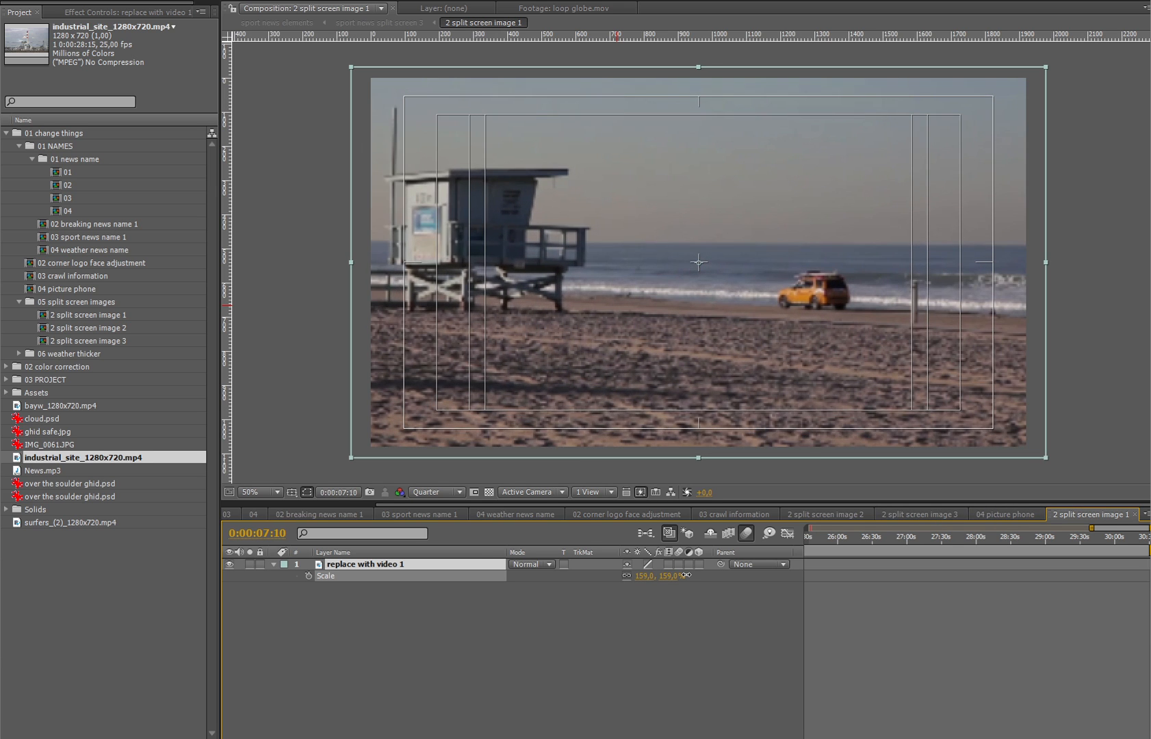
# - In the 2 split screen image 3 composition, replace the green placeholder's source with surfers_(2)_1280x720.mp4 and scale the layer to 207%
pyautogui.doubleClick(100, 341)
pyautogui.click(391, 566)
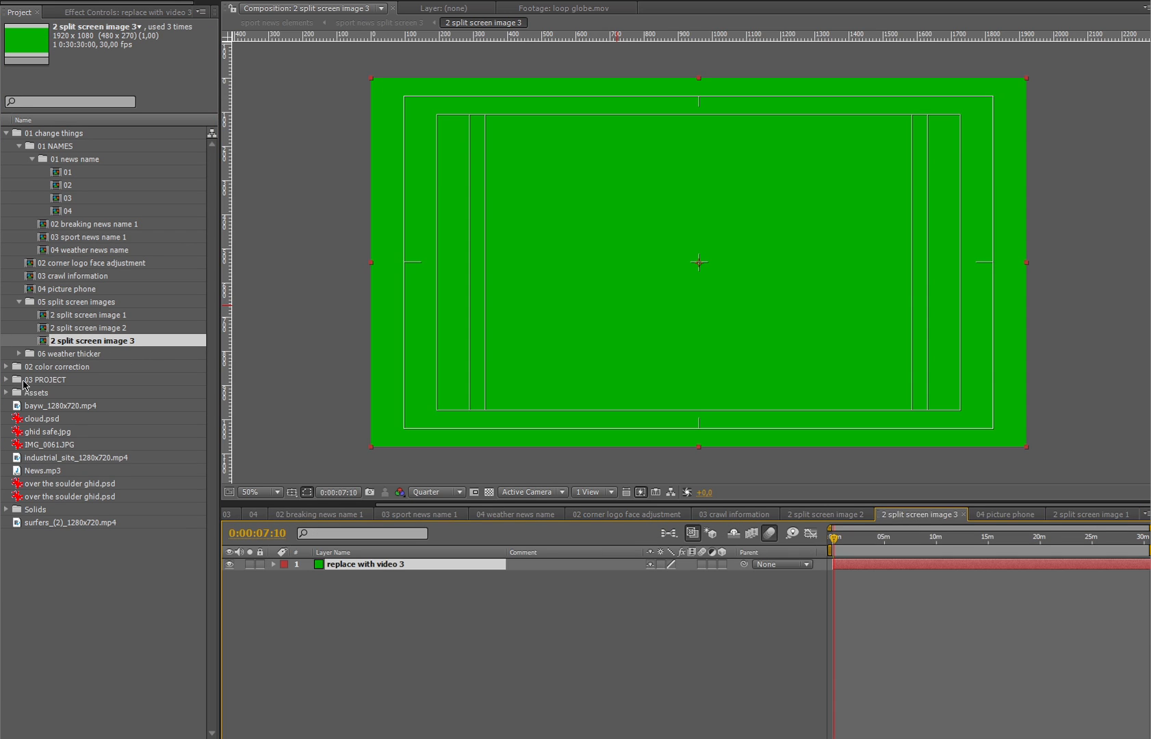
pyautogui.click(75, 406)
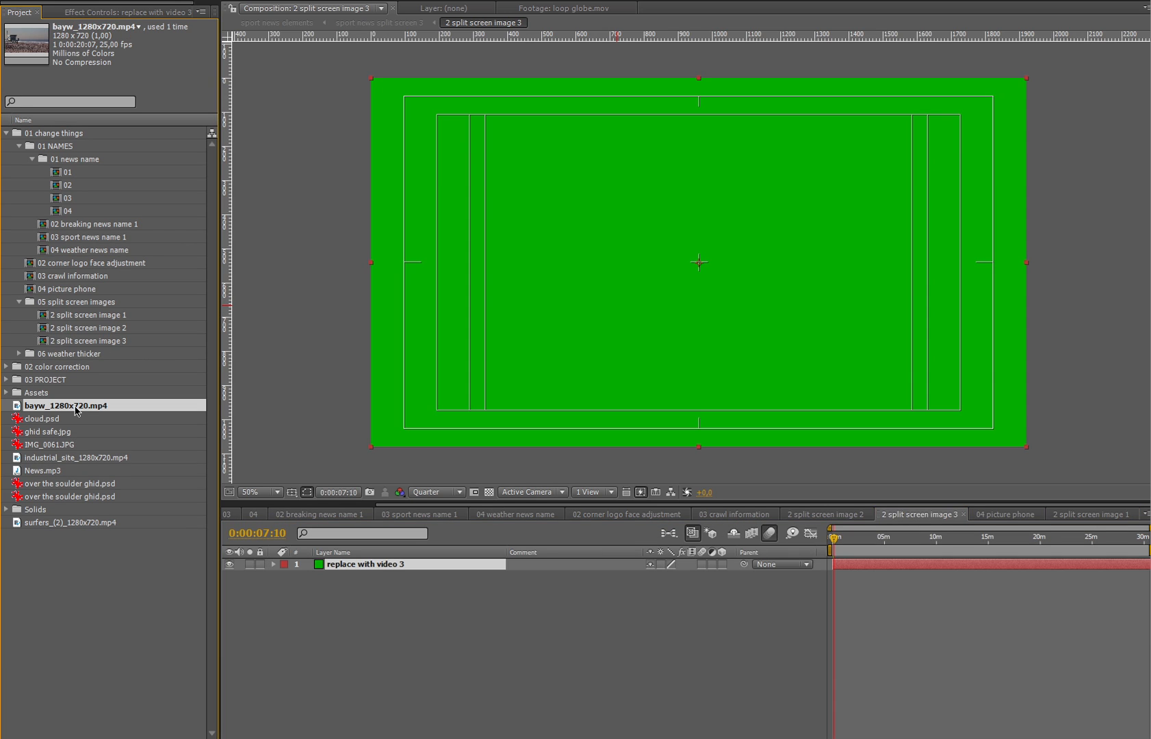
pyautogui.click(87, 460)
pyautogui.click(84, 470)
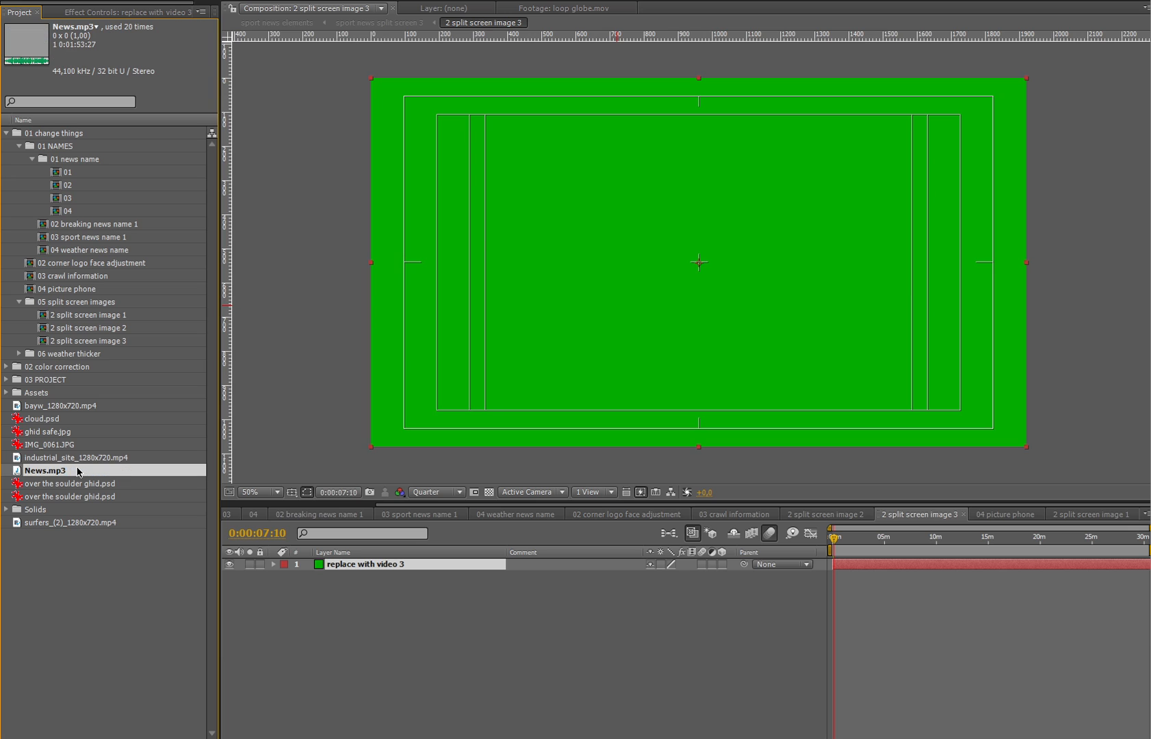
pyautogui.click(85, 521)
pyautogui.moveTo(72, 524); pyautogui.dragTo(452, 571)
pyautogui.press('s')
pyautogui.moveTo(668, 579); pyautogui.dragTo(750, 581)
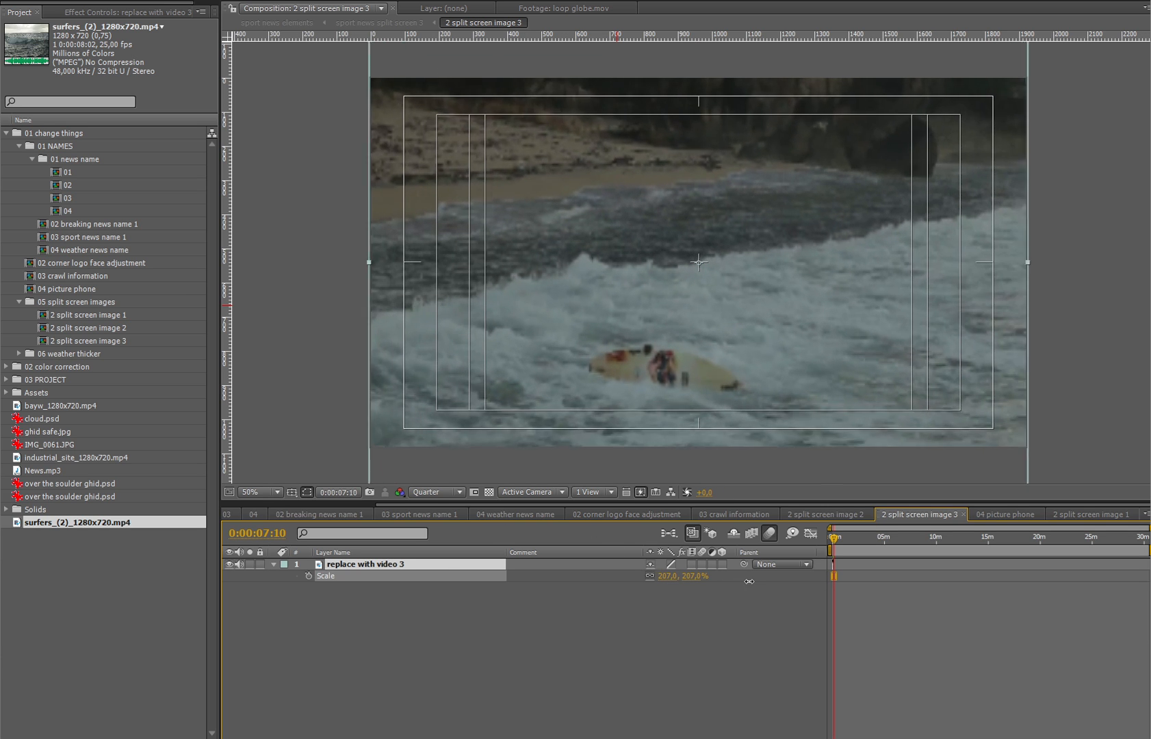
pyautogui.click(716, 619)
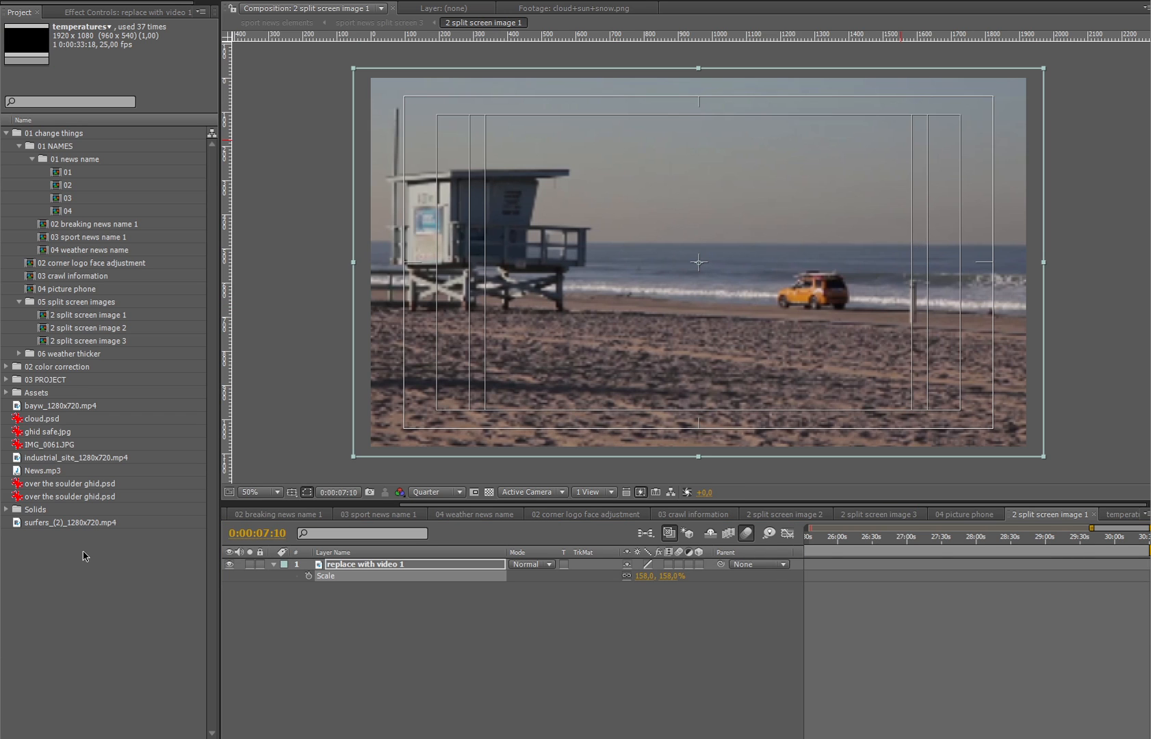
# - Open the temperatures composition from the 06 weather thicker folder and move the current time to the modify text marker at 0:00:01:16
pyautogui.click(61, 354)
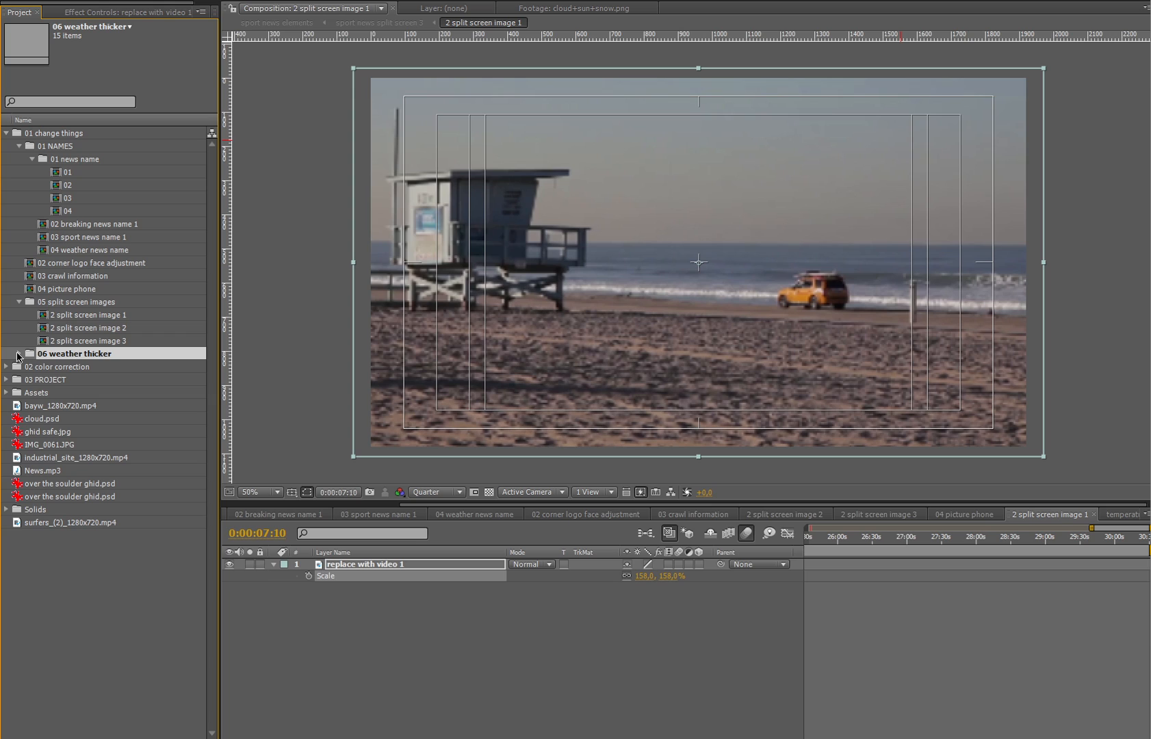
pyautogui.click(18, 354)
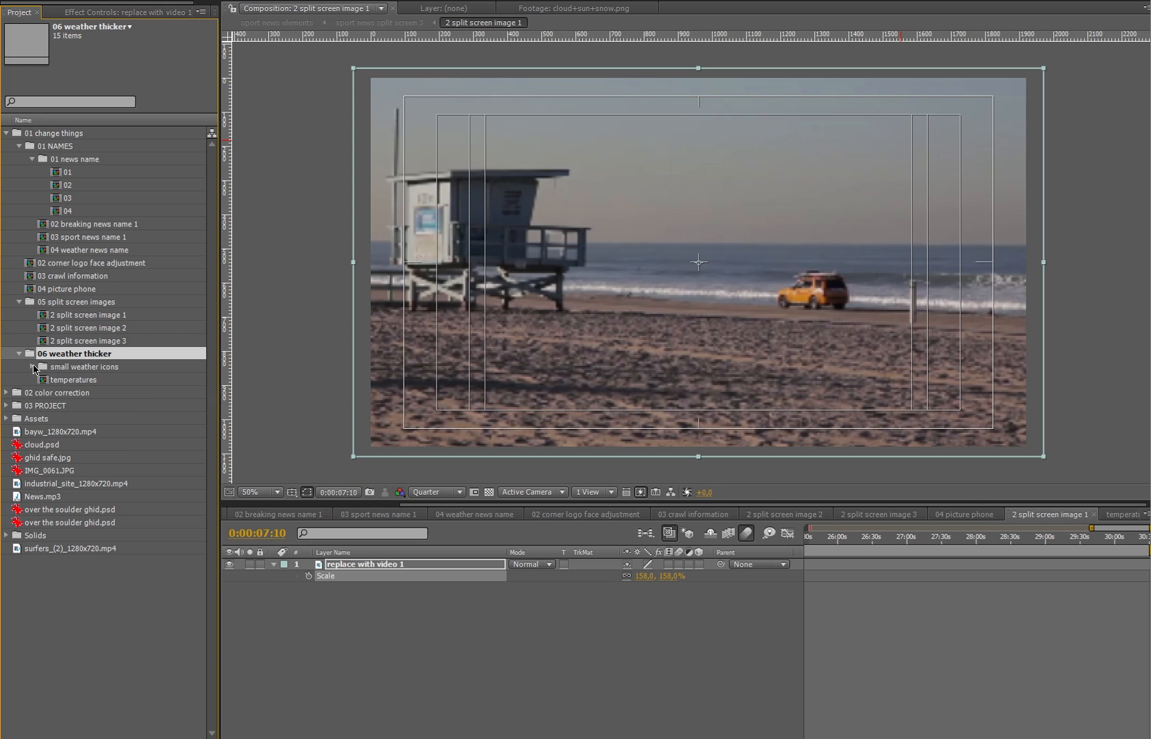
pyautogui.doubleClick(115, 383)
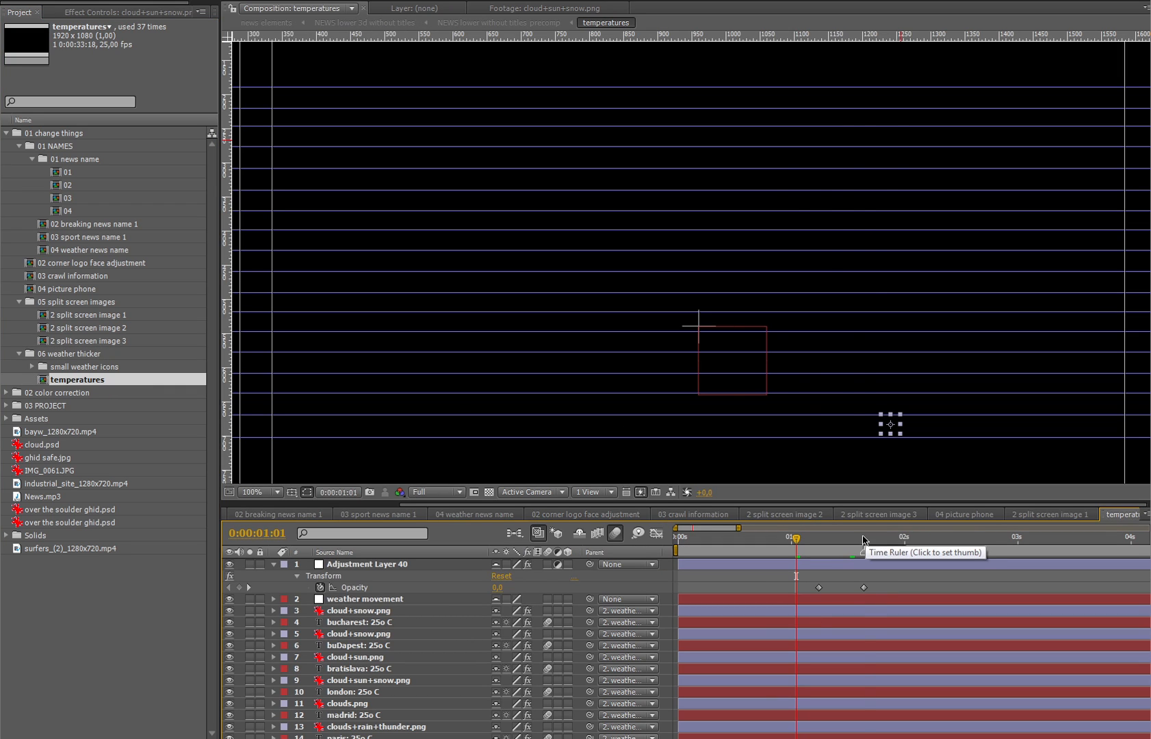
pyautogui.moveTo(864, 540)
pyautogui.mouseDown()
pyautogui.moveTo(648, 548)
pyautogui.moveTo(863, 542)
pyautogui.mouseUp()
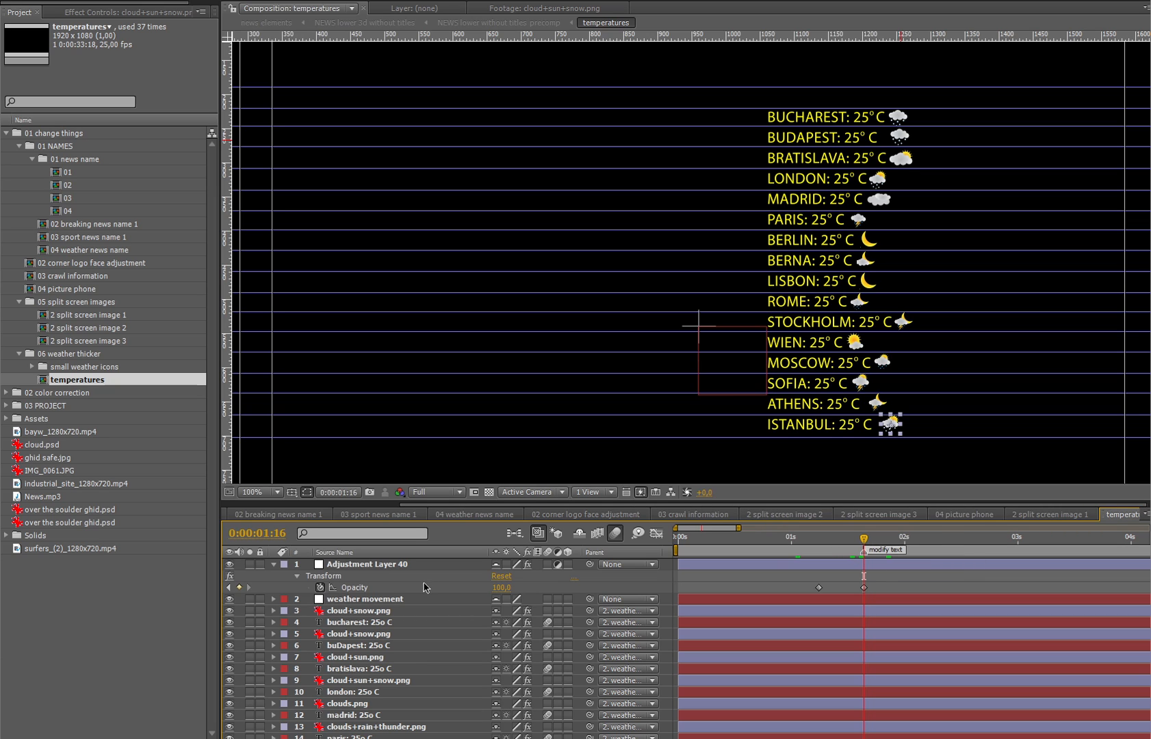
# - Change the temperature in the Bucharest text layer to -9° C
pyautogui.click(367, 622)
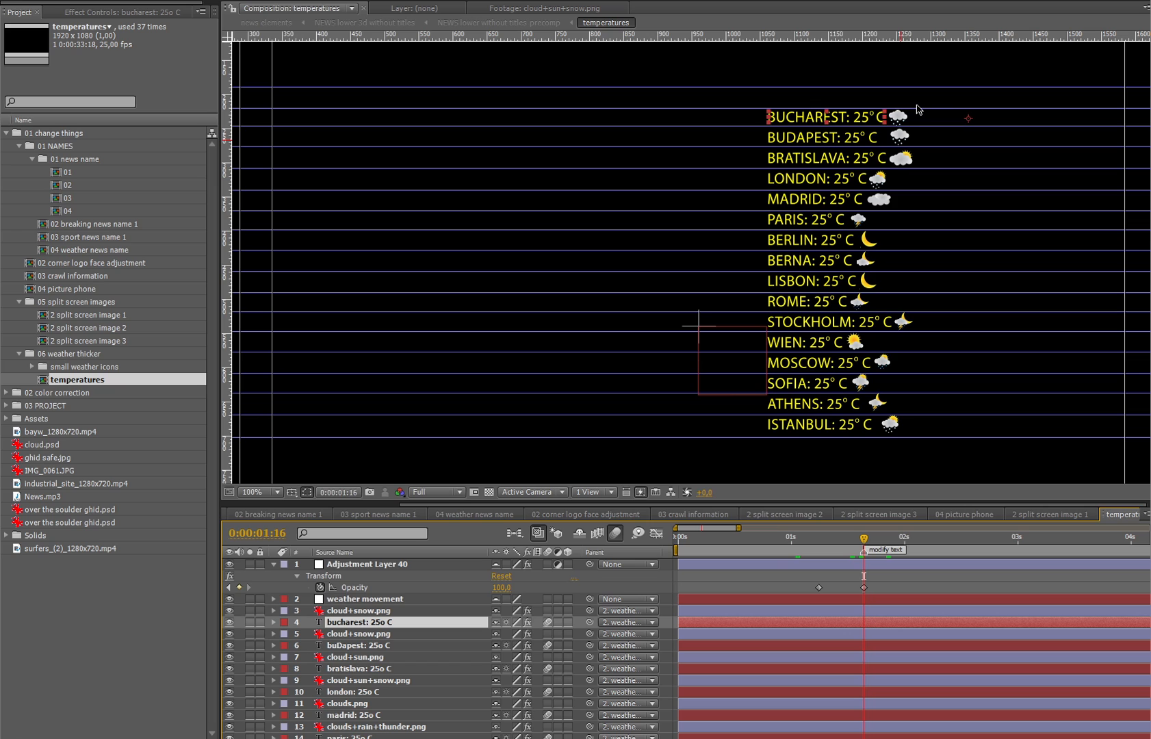
pyautogui.click(863, 119)
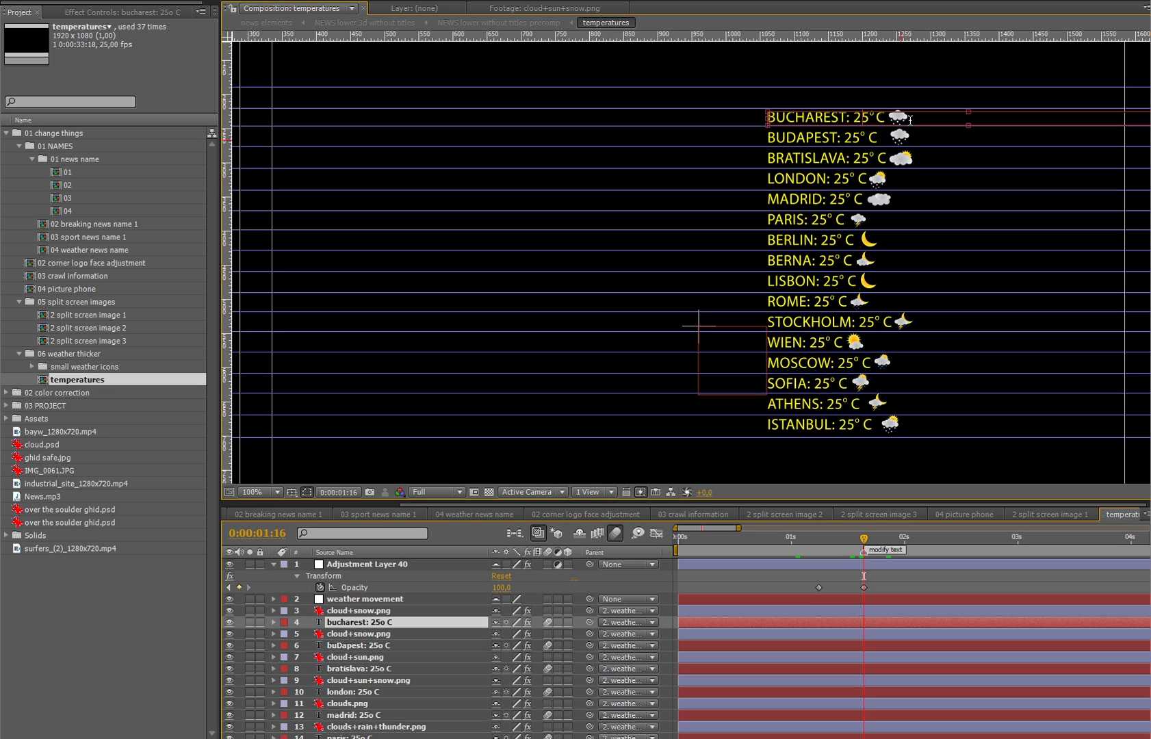
pyautogui.press('BackSpace')
pyautogui.press('BackSpace')
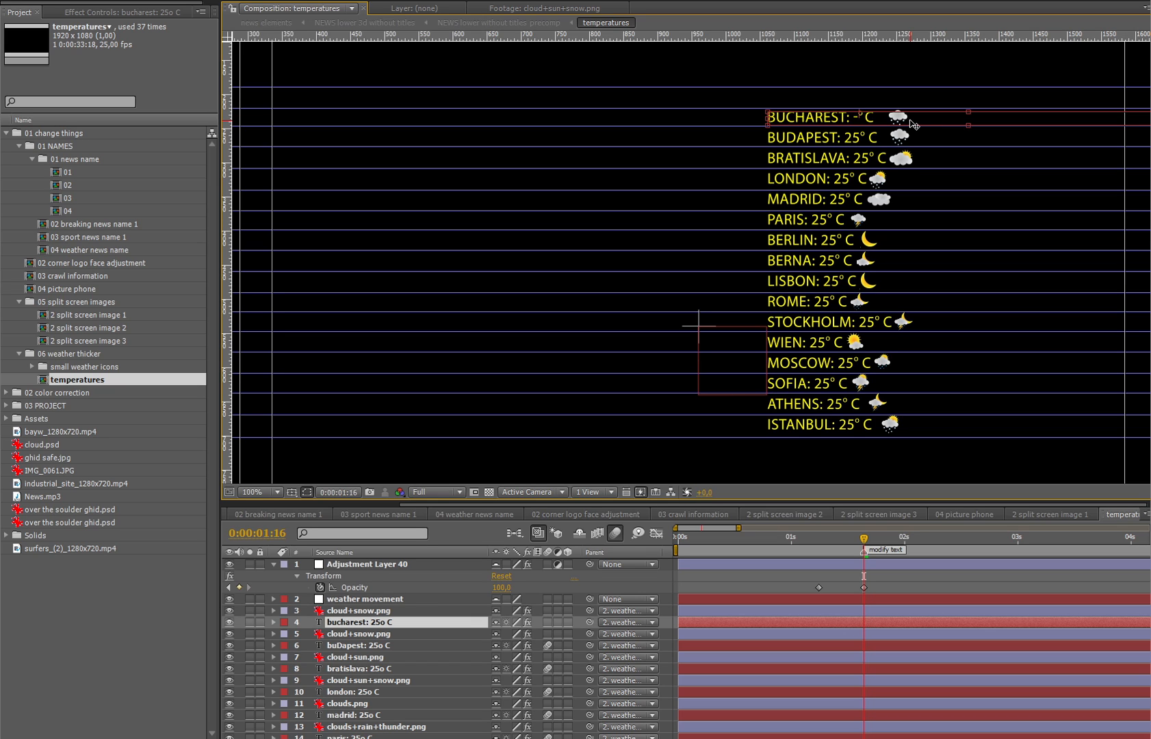
pyautogui.write('-9')
pyautogui.press('KP_Enter')
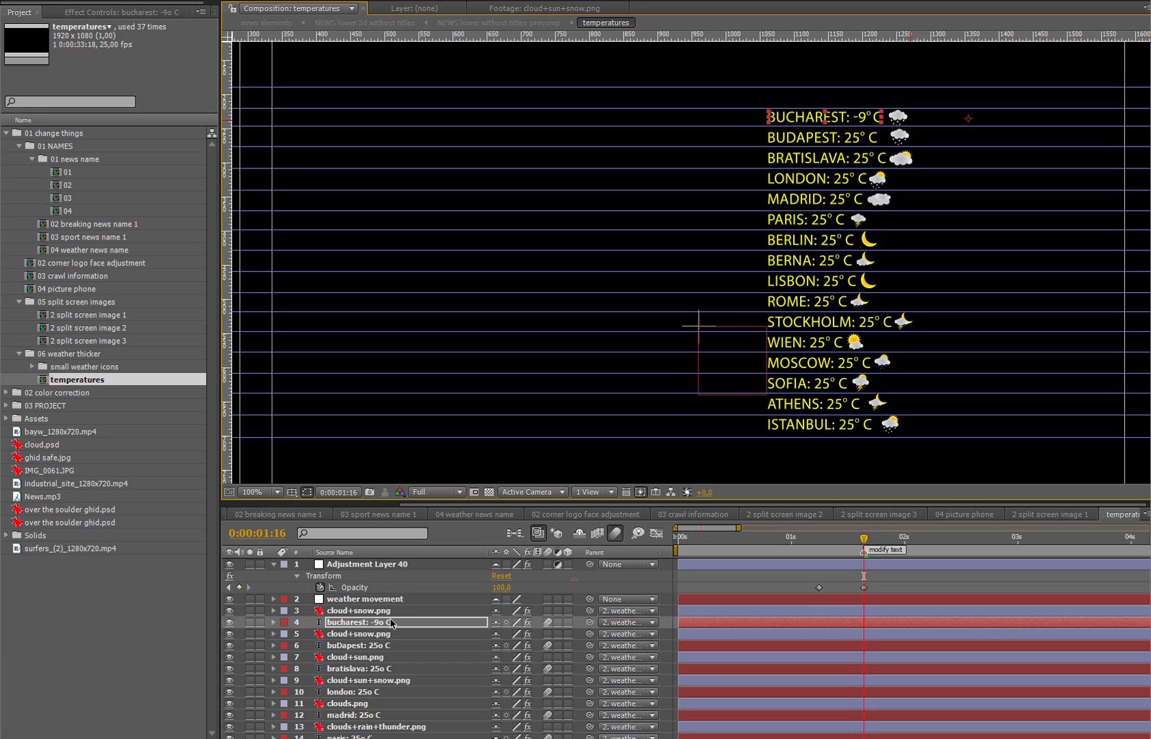
# - Identify the weather icon layer belonging to Bucharest by switching the visibility of the topmost cloud+snow.png layer off and on
pyautogui.click(391, 647)
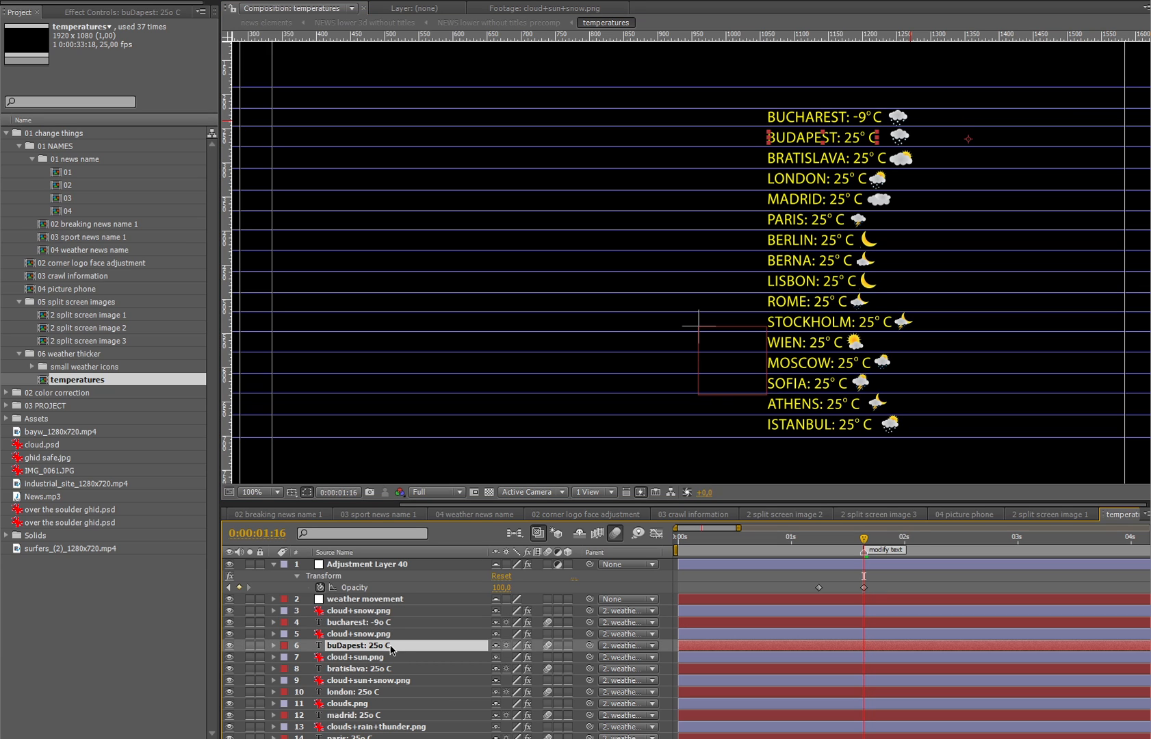
pyautogui.click(391, 667)
pyautogui.click(392, 622)
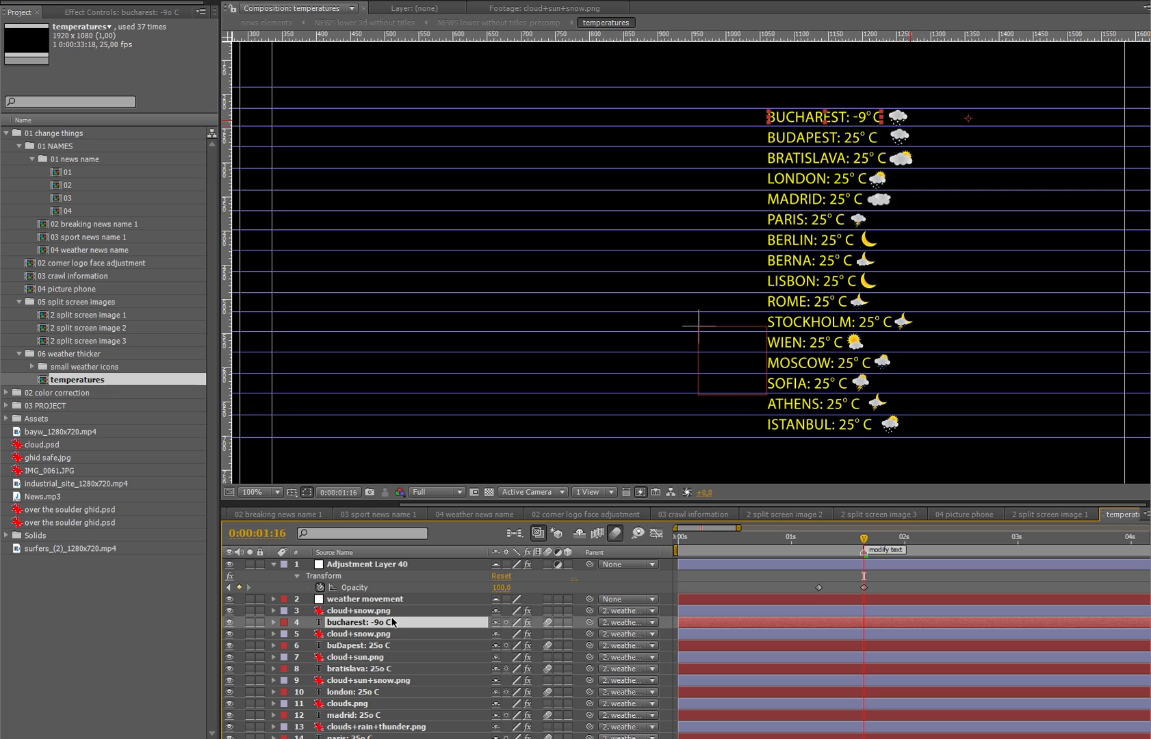
pyautogui.click(401, 610)
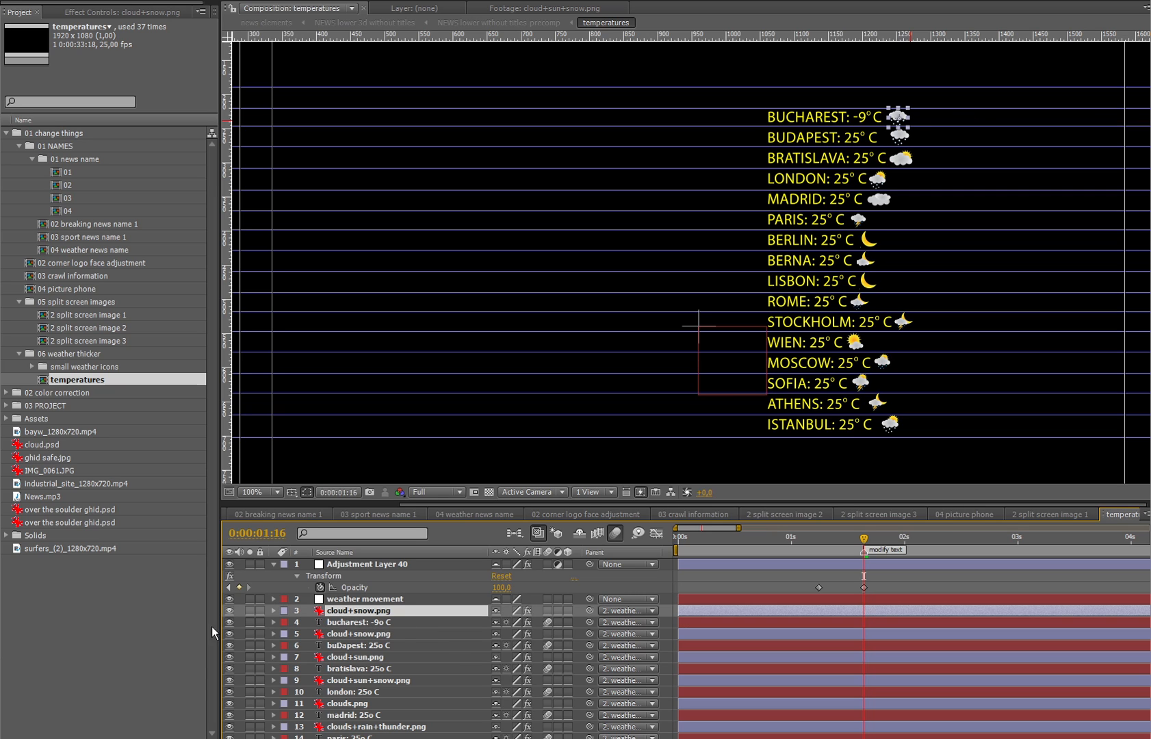
pyautogui.click(230, 610)
pyautogui.click(231, 610)
pyautogui.click(231, 611)
pyautogui.click(230, 610)
# - Expand the small weather icons folder and preview several of its images, from cloud+rain.png to moon+cloud+rain.png
pyautogui.click(68, 366)
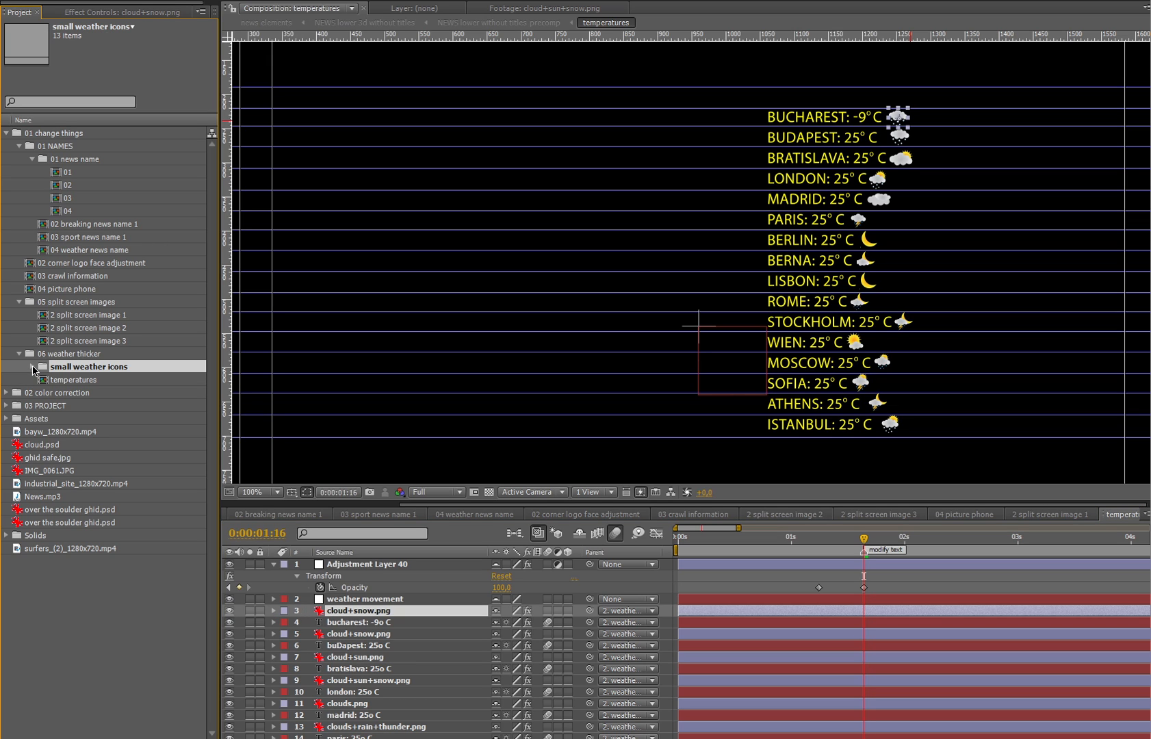
pyautogui.click(31, 368)
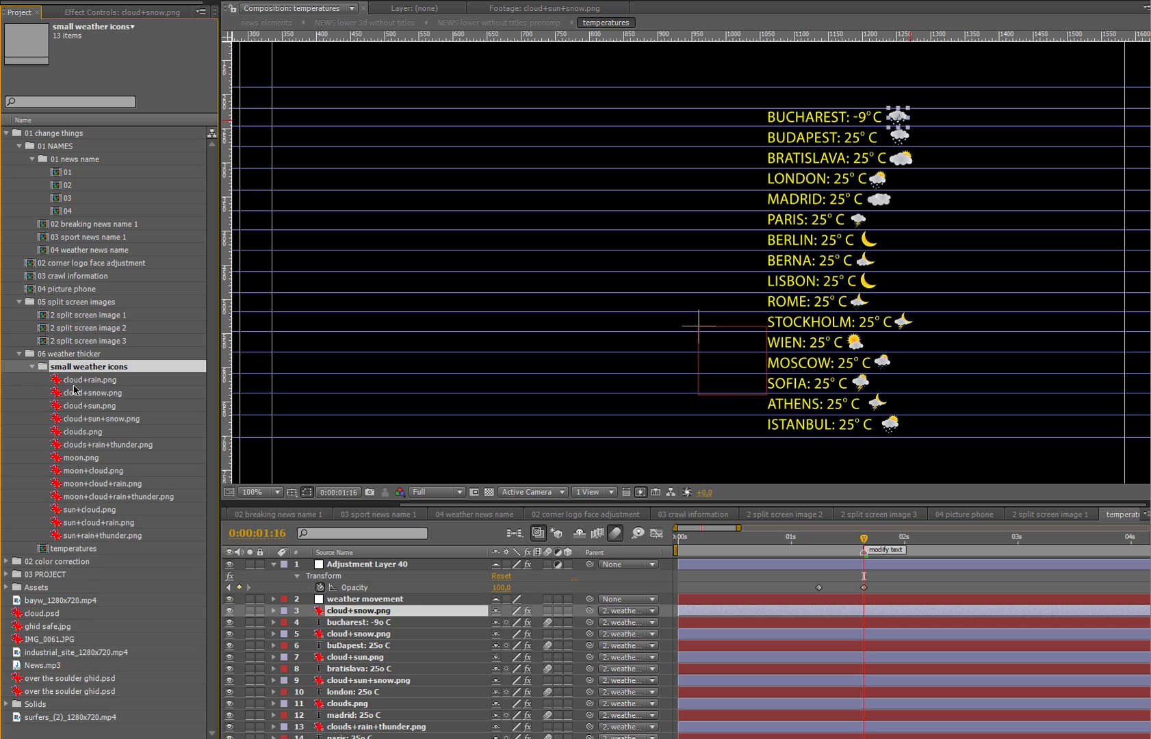
pyautogui.doubleClick(87, 382)
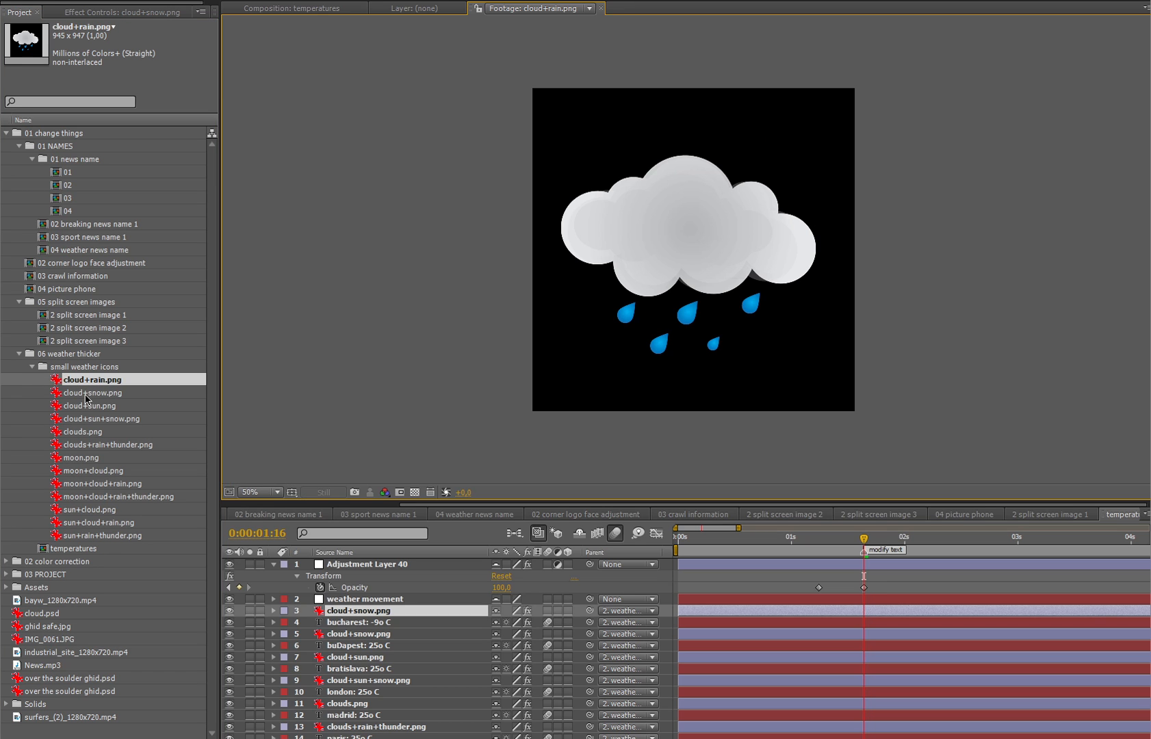
pyautogui.doubleClick(88, 397)
pyautogui.doubleClick(91, 418)
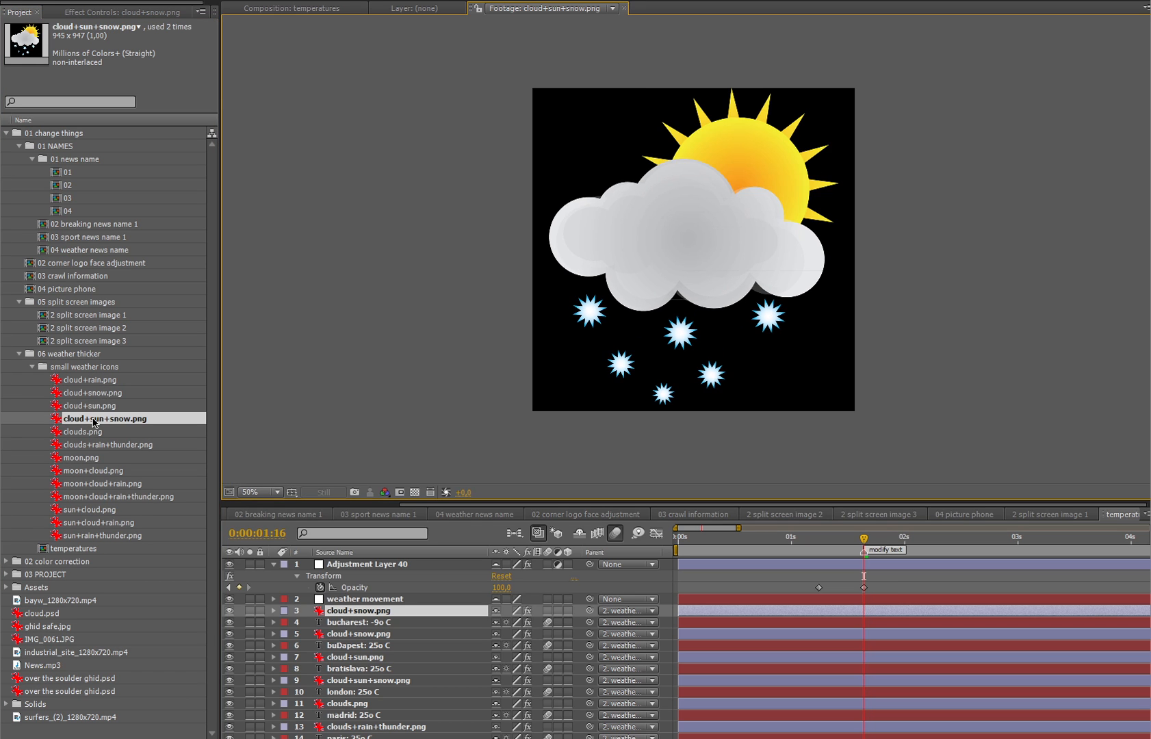
pyautogui.click(90, 446)
pyautogui.doubleClick(90, 448)
pyautogui.doubleClick(94, 471)
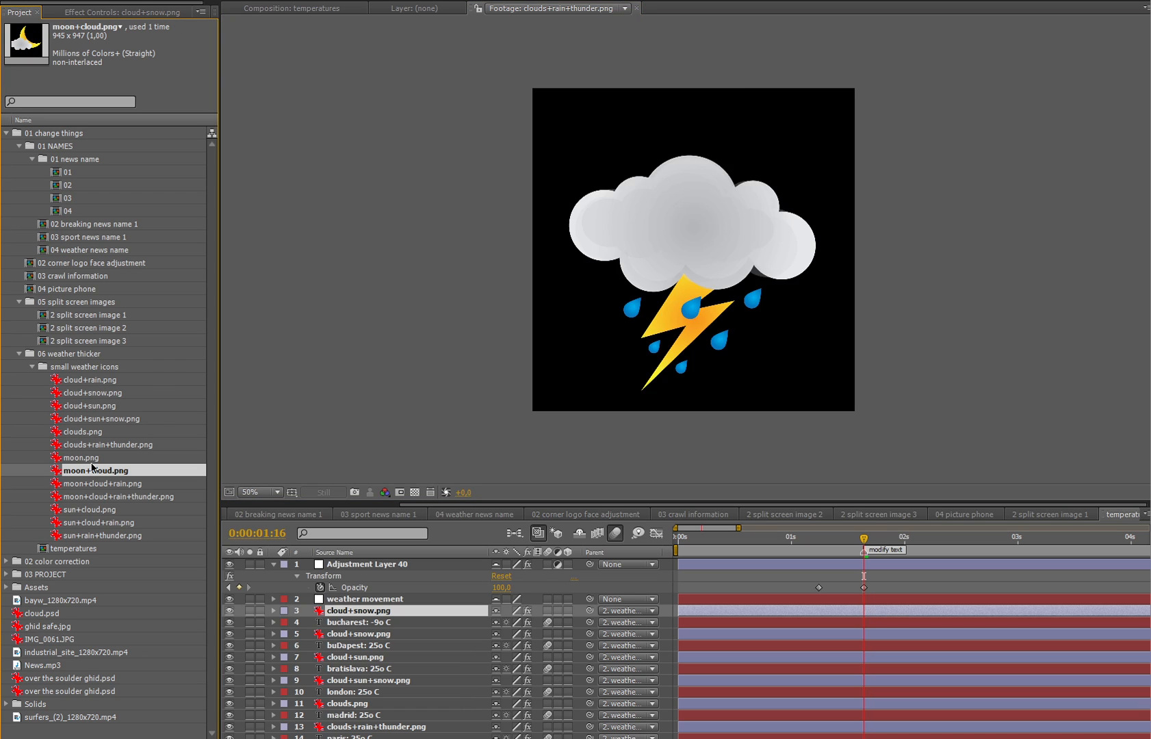
pyautogui.doubleClick(96, 483)
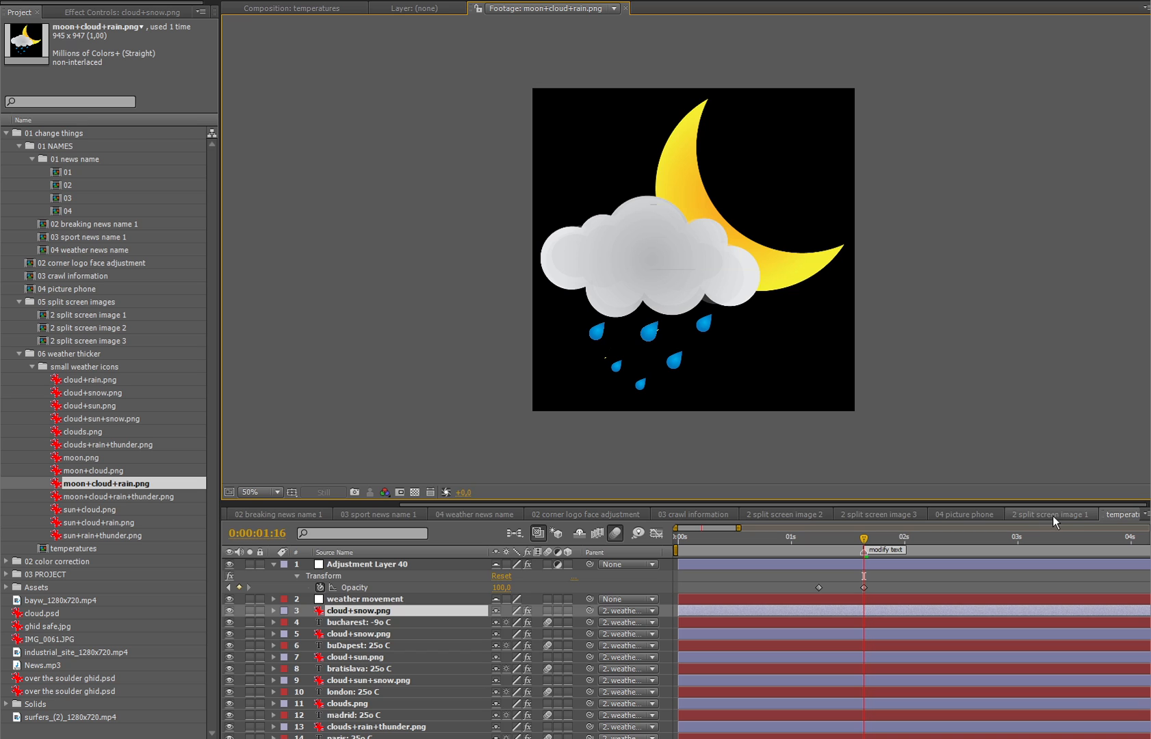
# - Return to the temperatures composition and replace the source of Bucharest's cloud+snow.png icon layer with sun+cloud.png
pyautogui.click(78, 550)
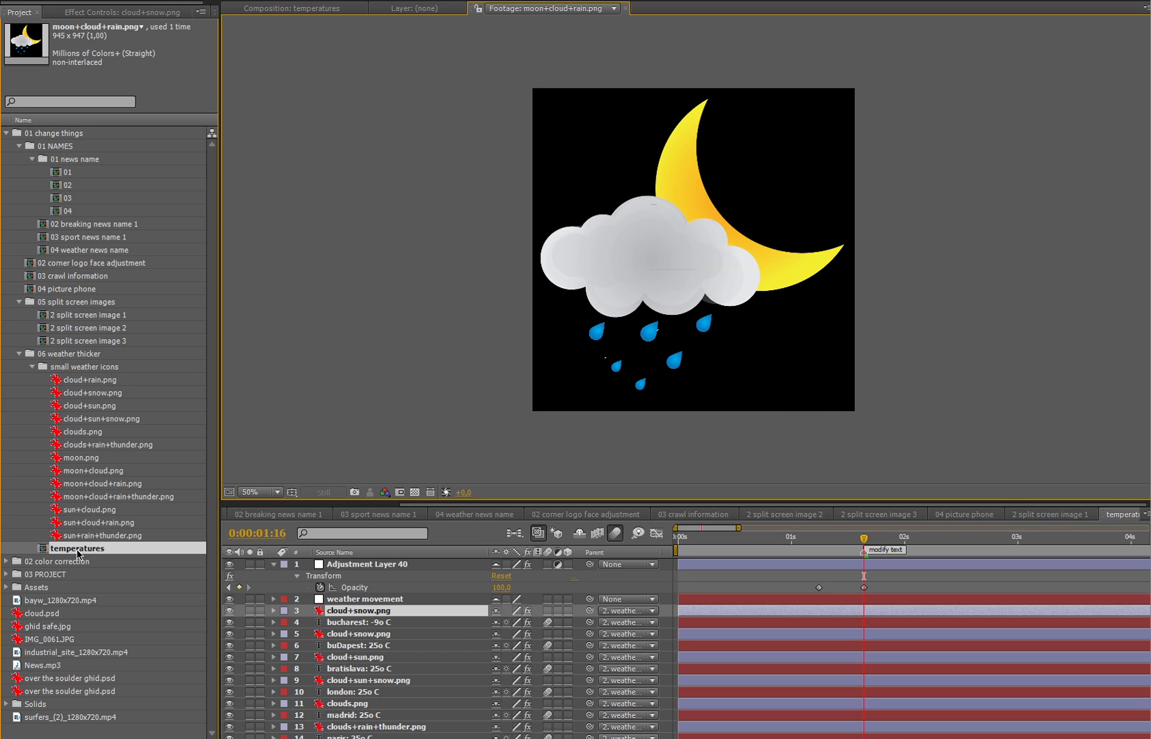
pyautogui.doubleClick(78, 550)
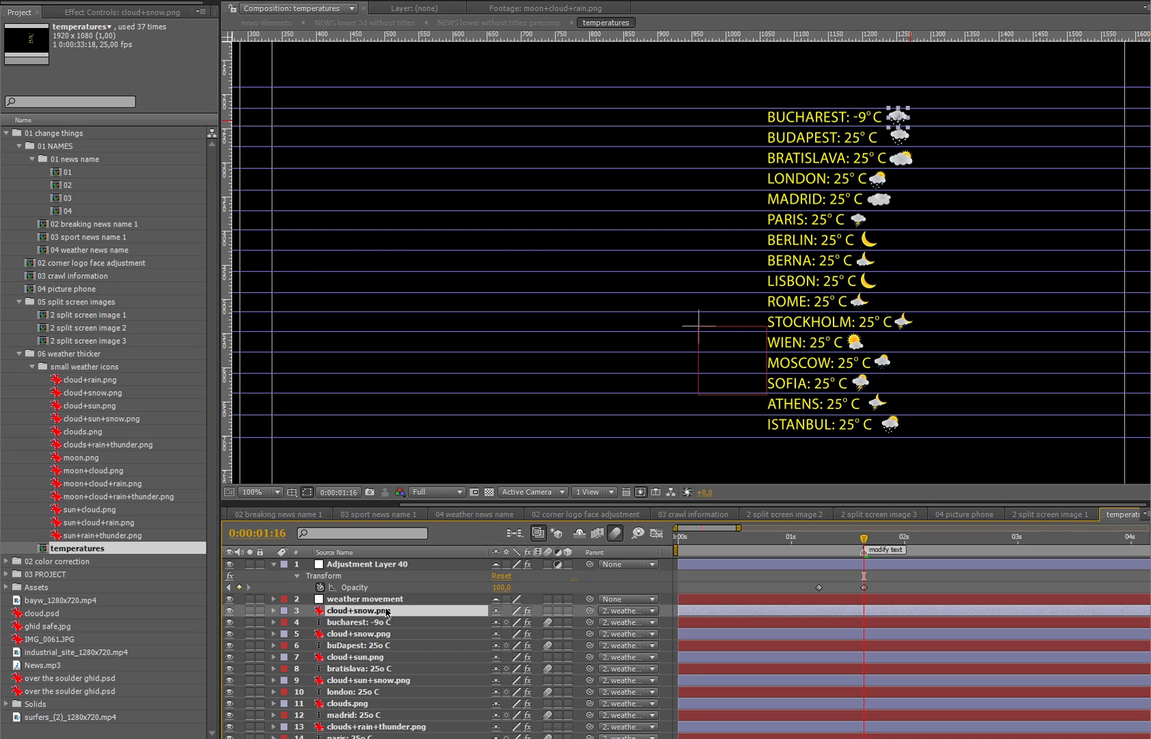
pyautogui.click(100, 510)
pyautogui.click(397, 616)
pyautogui.moveTo(91, 513); pyautogui.dragTo(427, 622)
pyautogui.moveTo(424, 609); pyautogui.dragTo(425, 610)
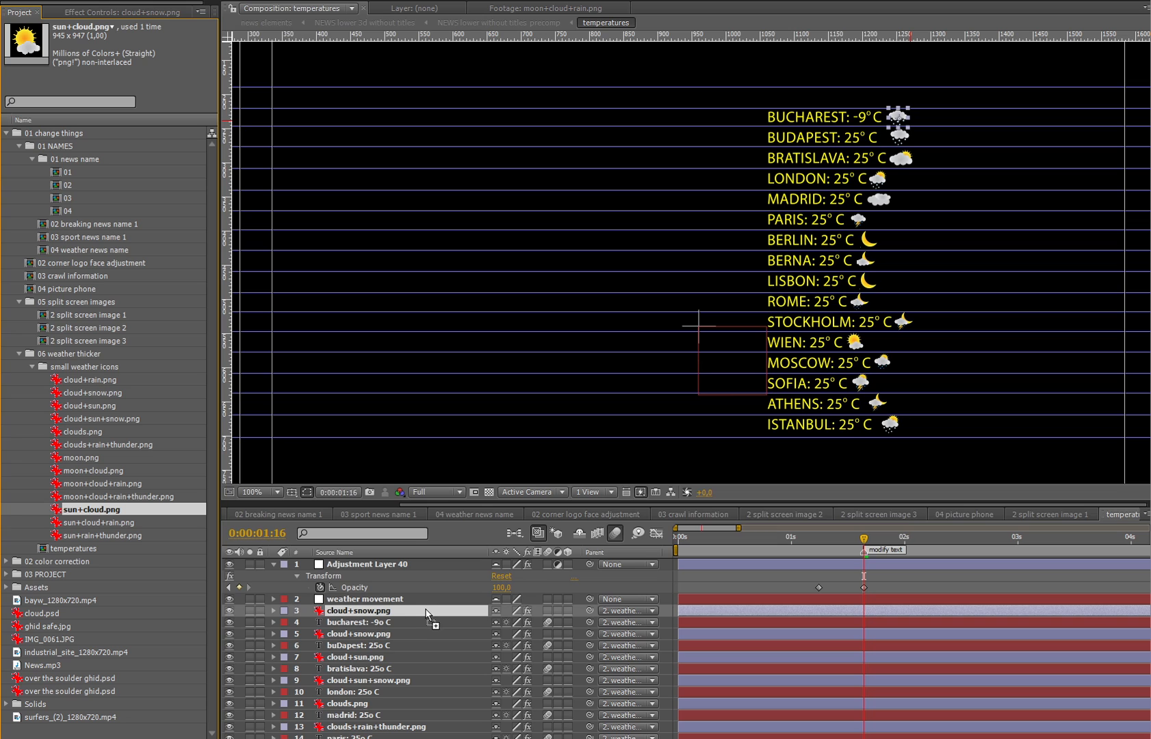
pyautogui.click(393, 623)
# - Change the temperature in the Budapest text layer to -13° C
pyautogui.click(388, 645)
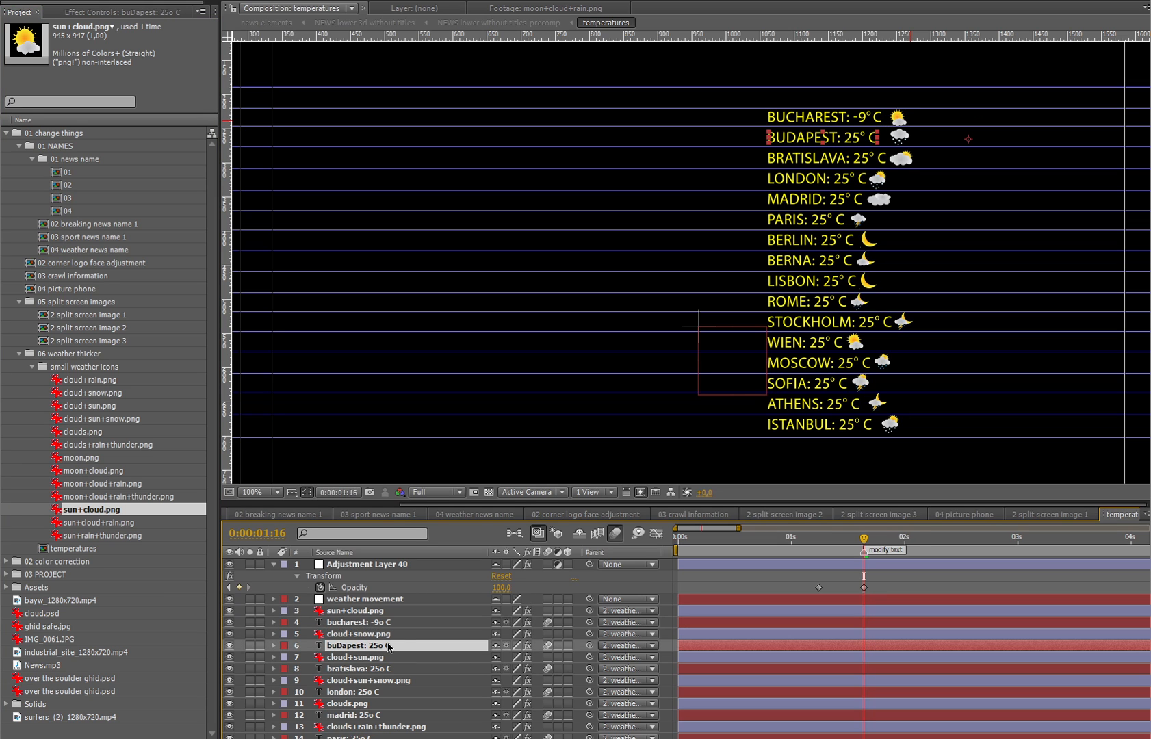
pyautogui.doubleClick(388, 645)
pyautogui.click(845, 140)
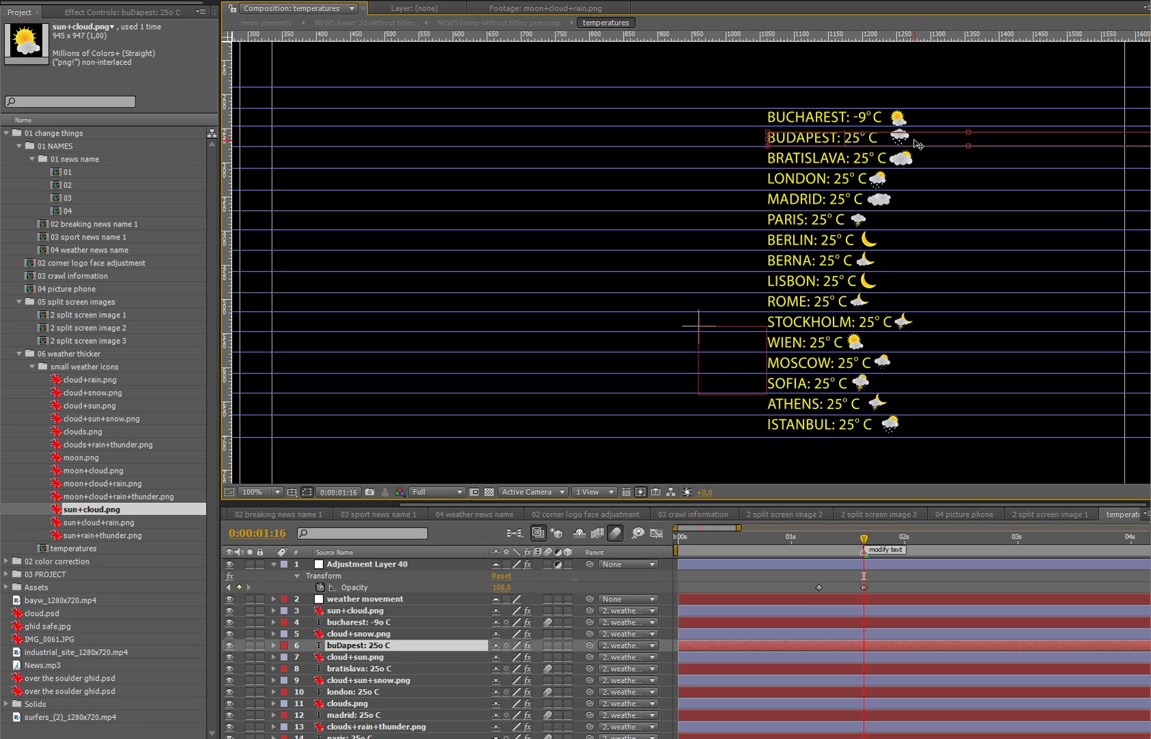
pyautogui.press('Delete')
pyautogui.press('Delete')
pyautogui.write('-13')
pyautogui.press('KP_Enter')
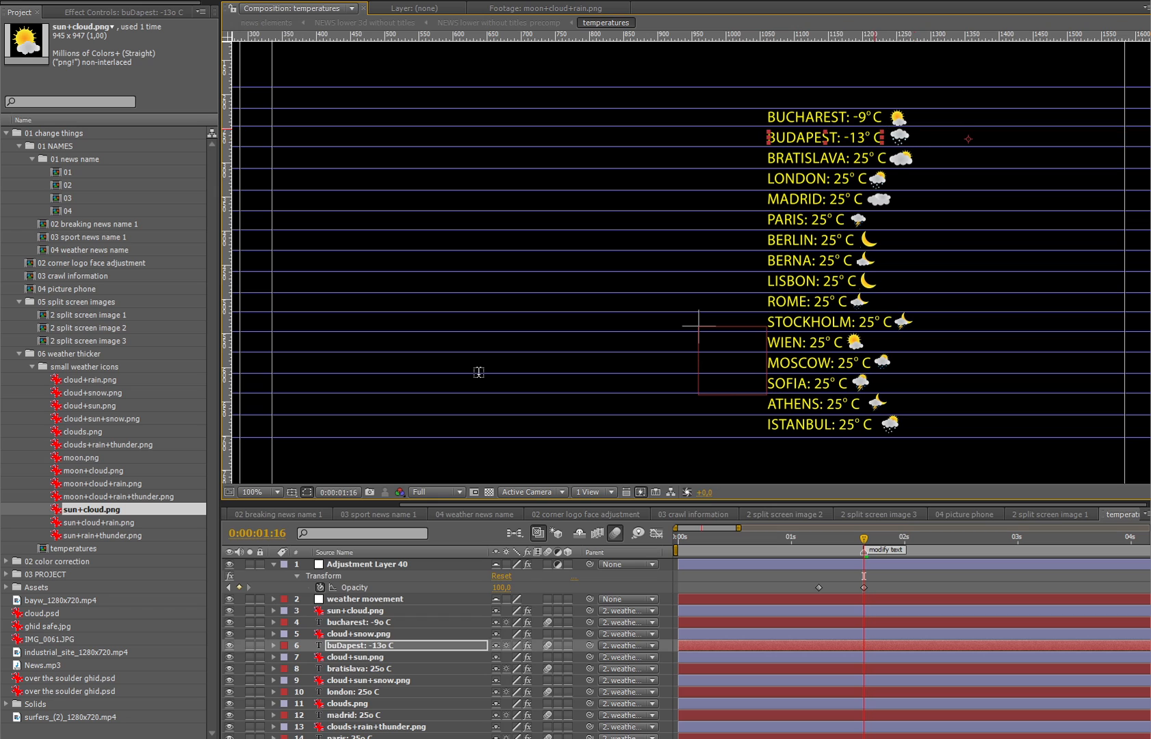
# - Replace the source of Budapest's cloud+snow.png icon layer with cloud+sun+snow.png from the small weather icons folder
pyautogui.click(375, 634)
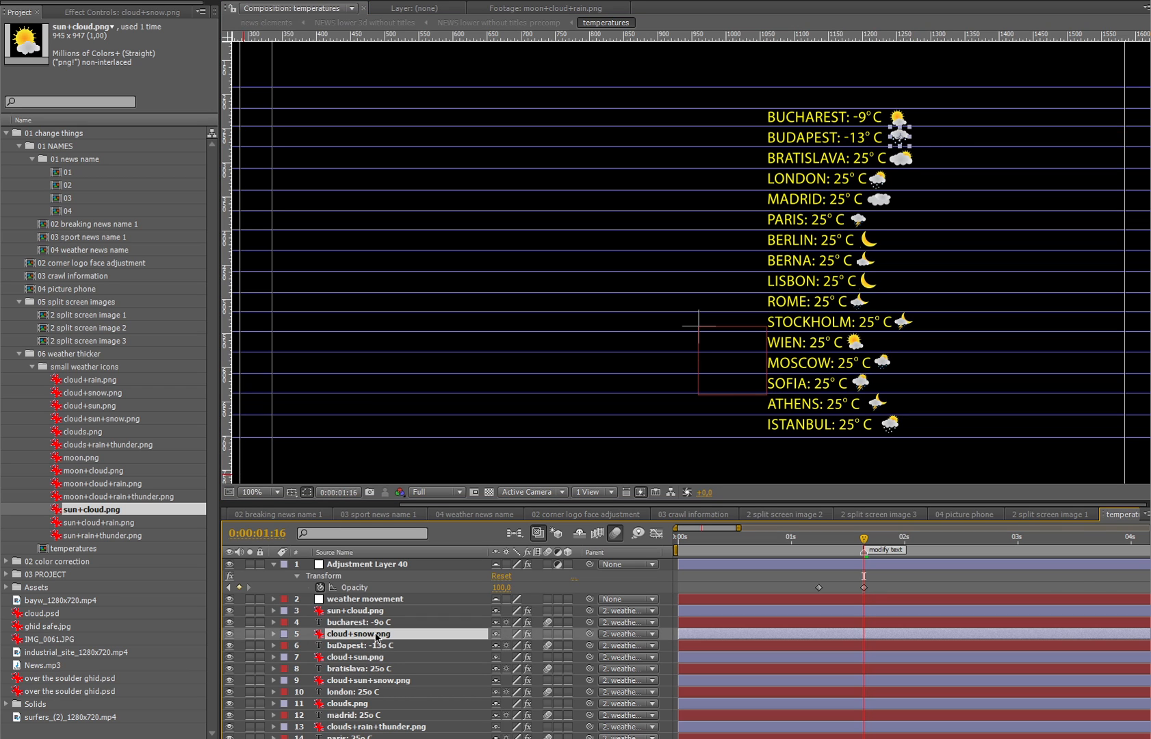
pyautogui.click(113, 485)
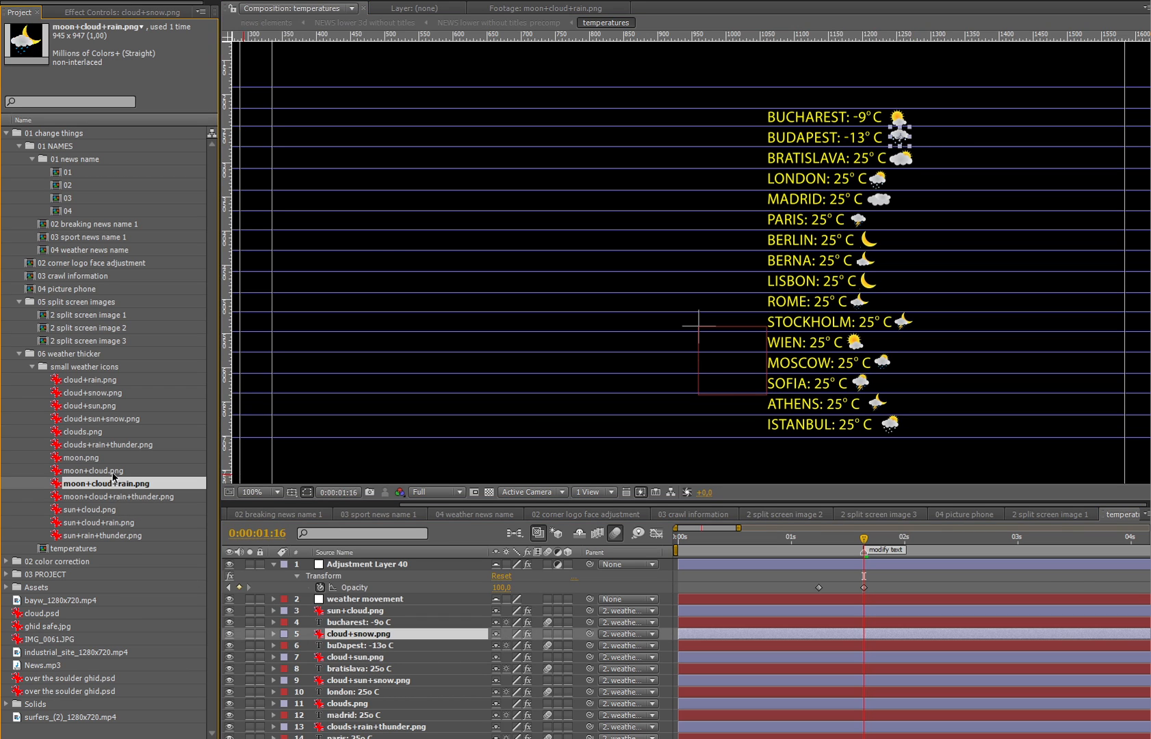
pyautogui.click(116, 444)
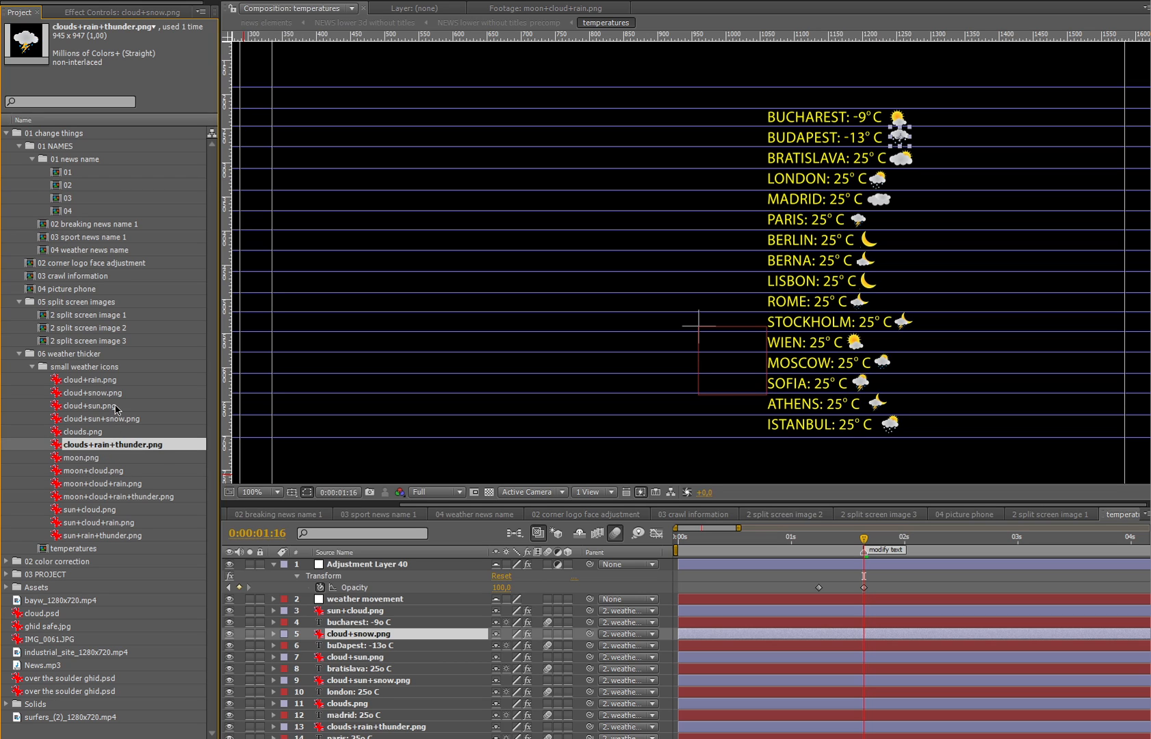
pyautogui.click(81, 393)
pyautogui.moveTo(73, 392); pyautogui.dragTo(387, 636)
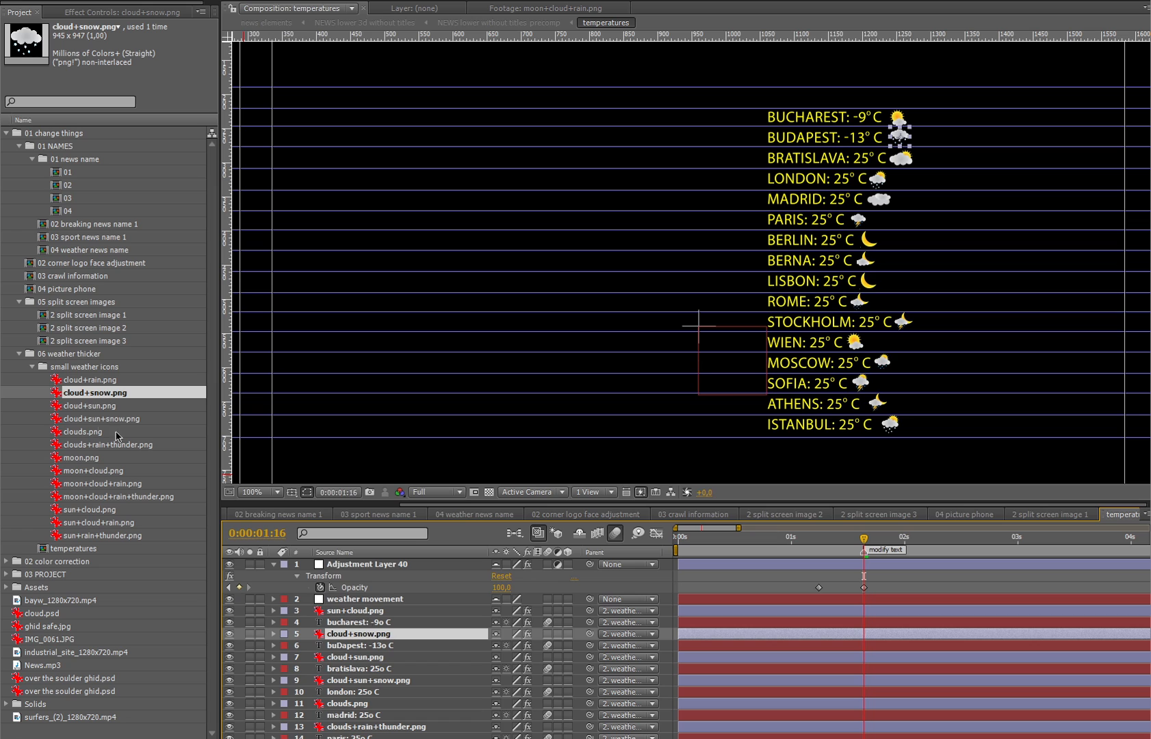
pyautogui.moveTo(107, 421); pyautogui.dragTo(385, 538)
pyautogui.moveTo(449, 651); pyautogui.dragTo(445, 631)
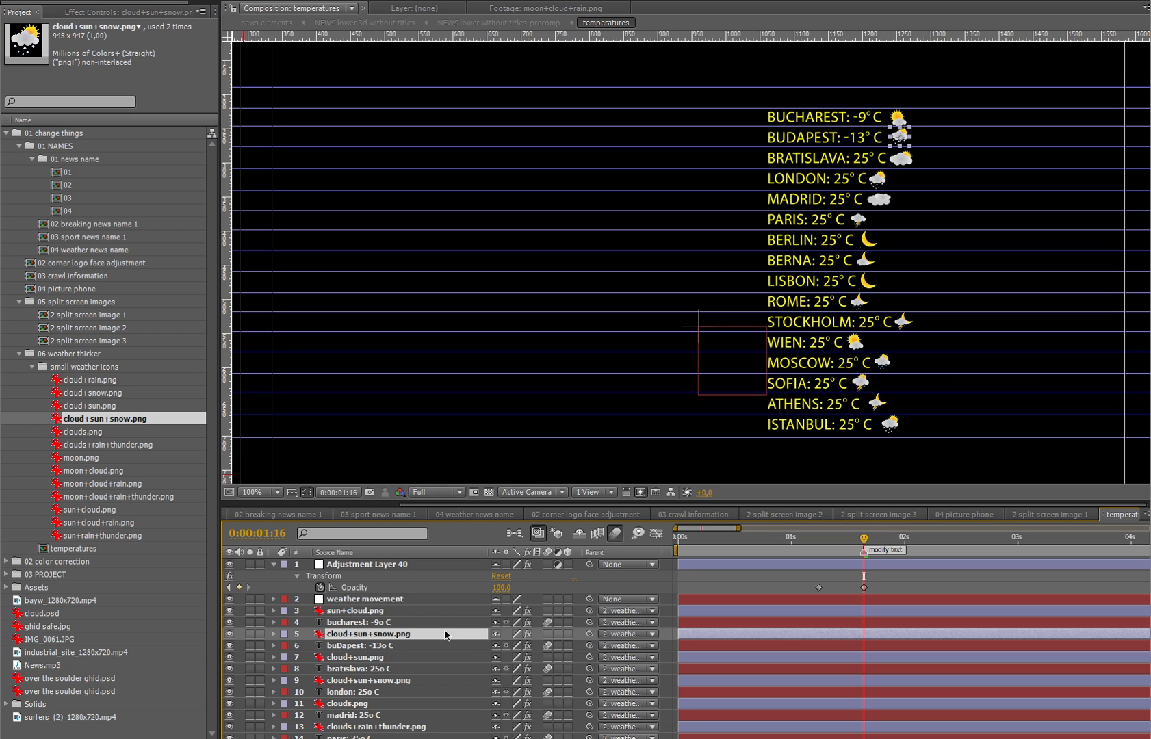
pyautogui.scroll(-7, 445, 635)
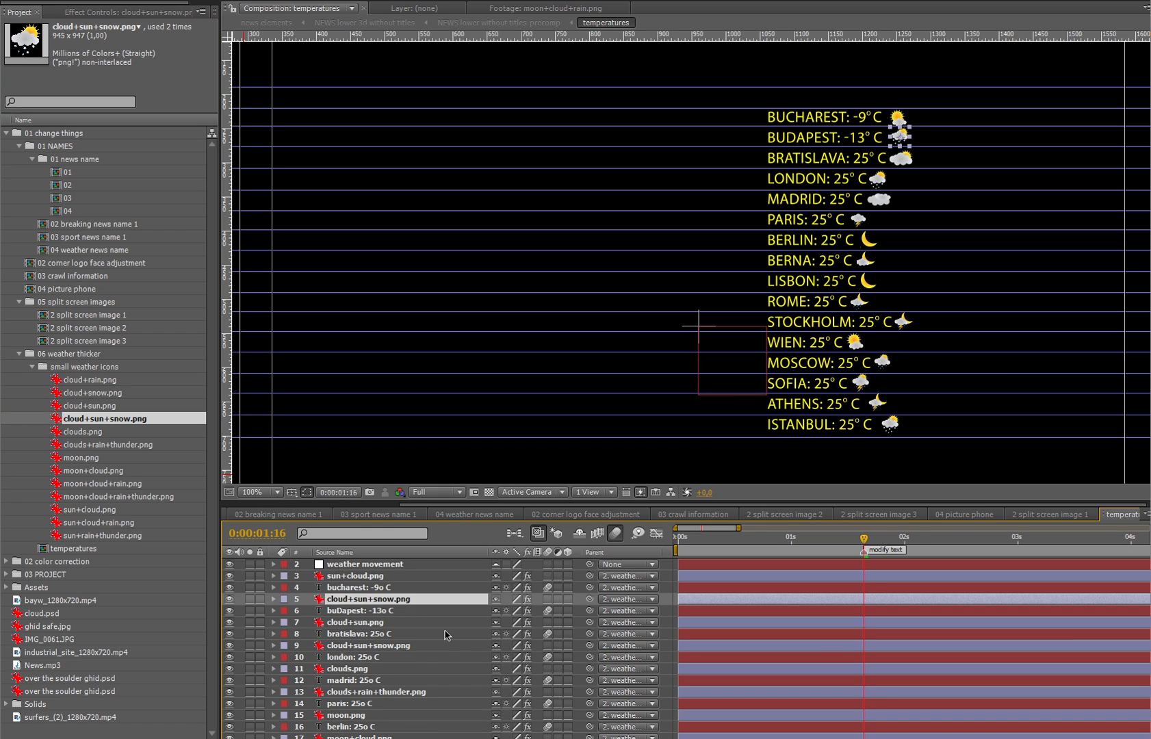
pyautogui.scroll(5, 446, 634)
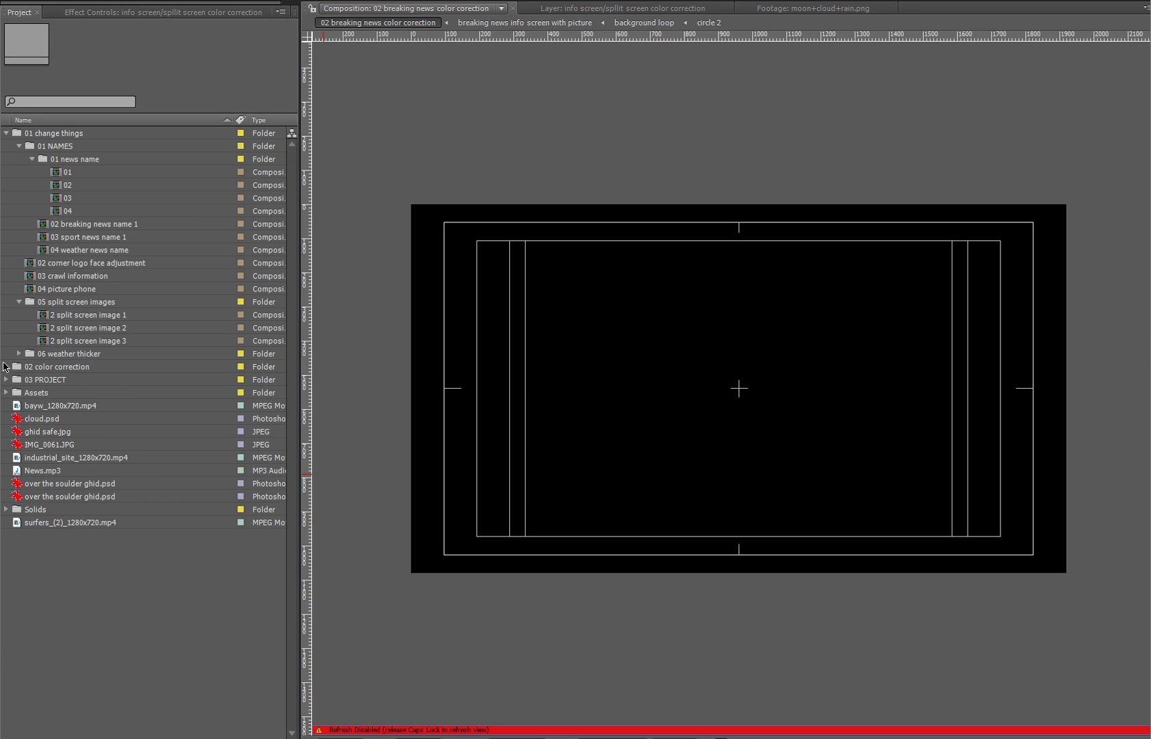
# - Open the 02 breaking news color corection composition with view refresh enabled and show the opener color correction layer's effects
pyautogui.click(7, 367)
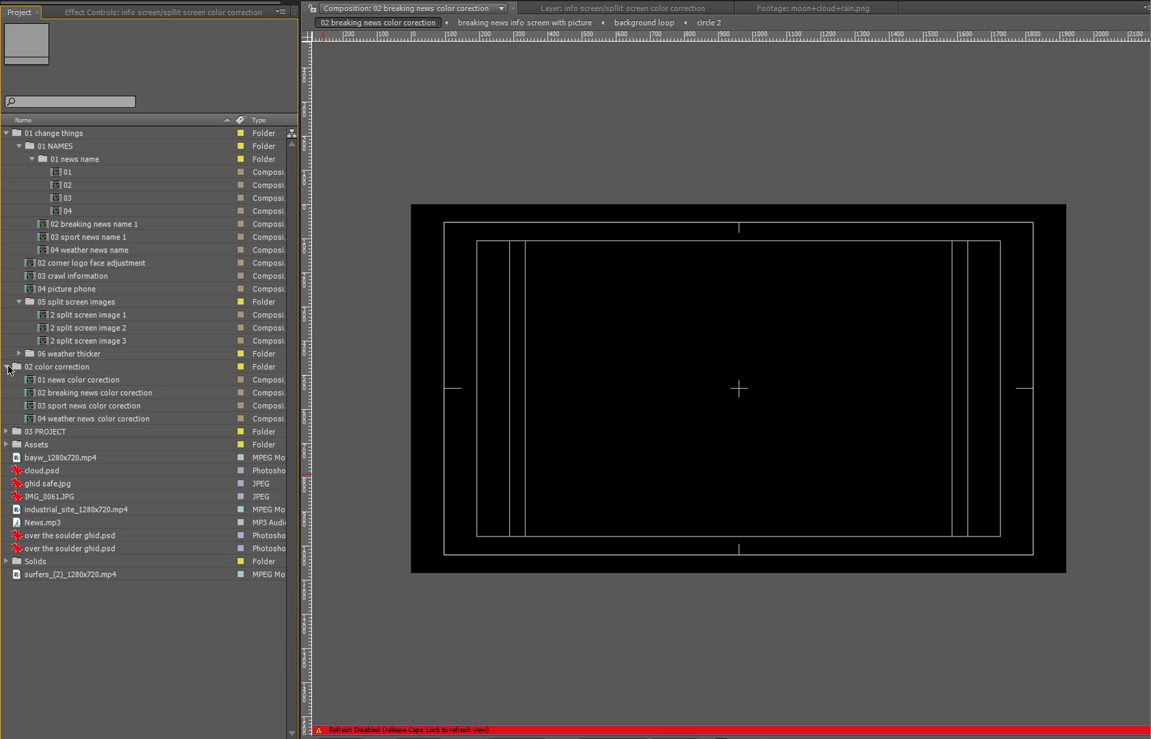
pyautogui.doubleClick(106, 393)
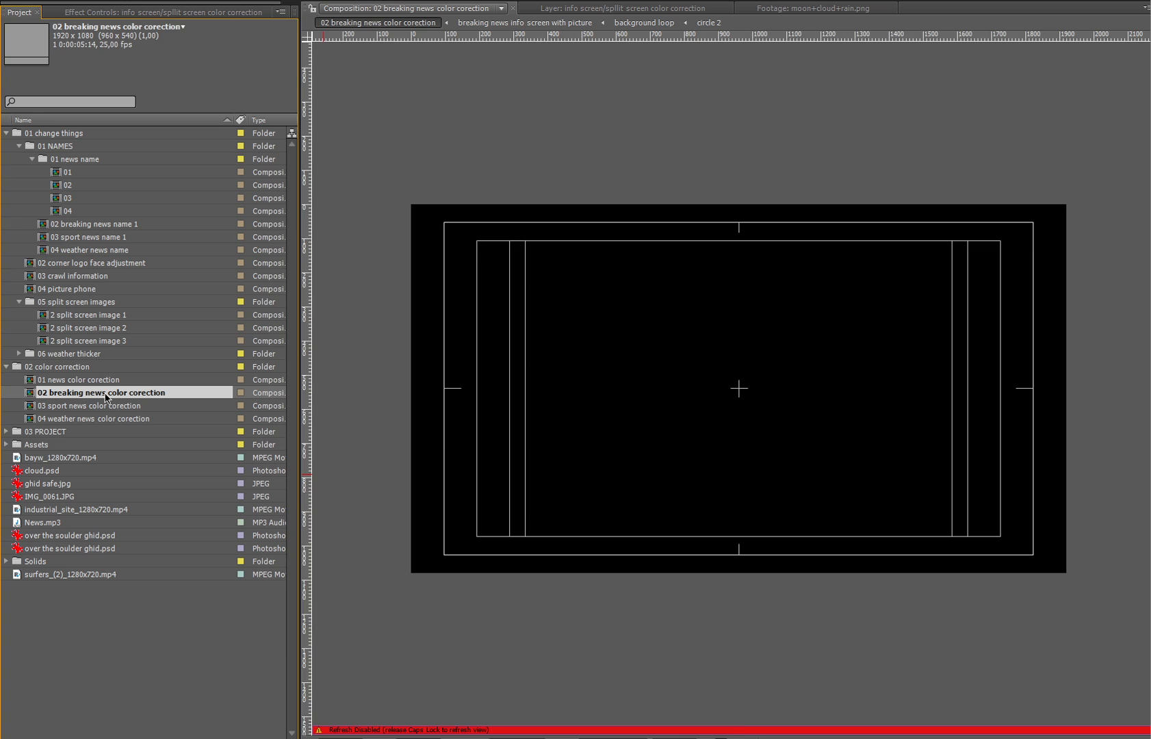
pyautogui.press('capslock')
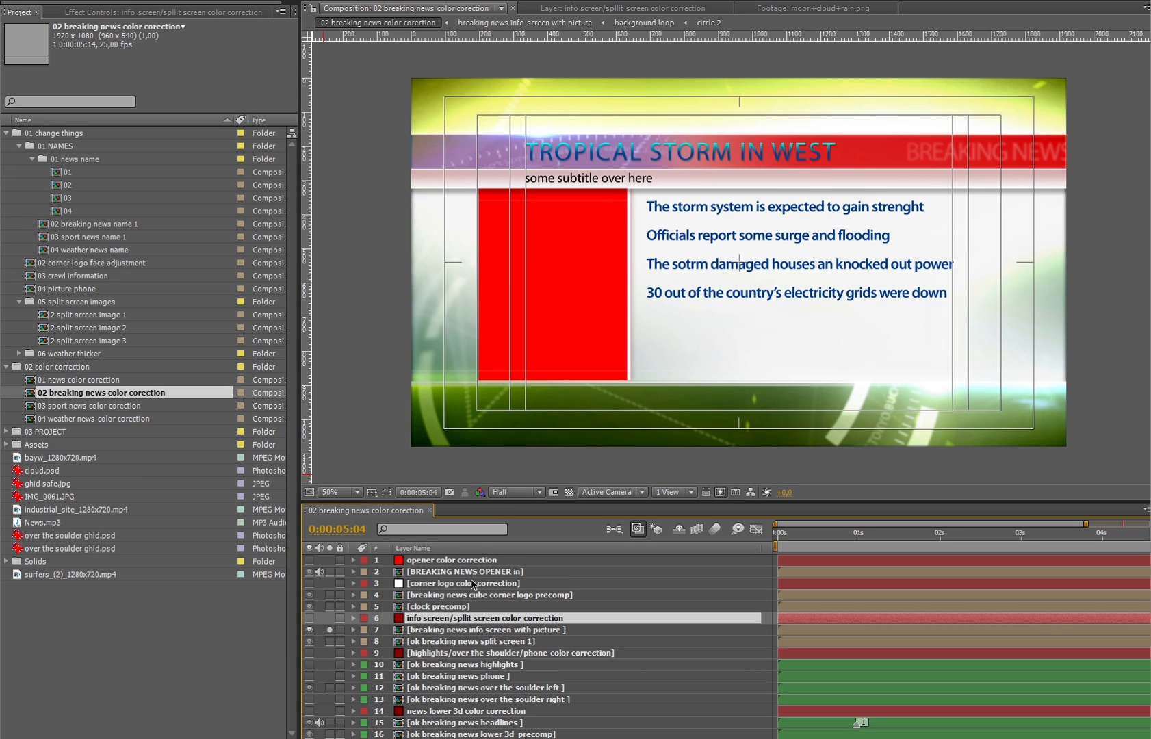
pyautogui.click(487, 559)
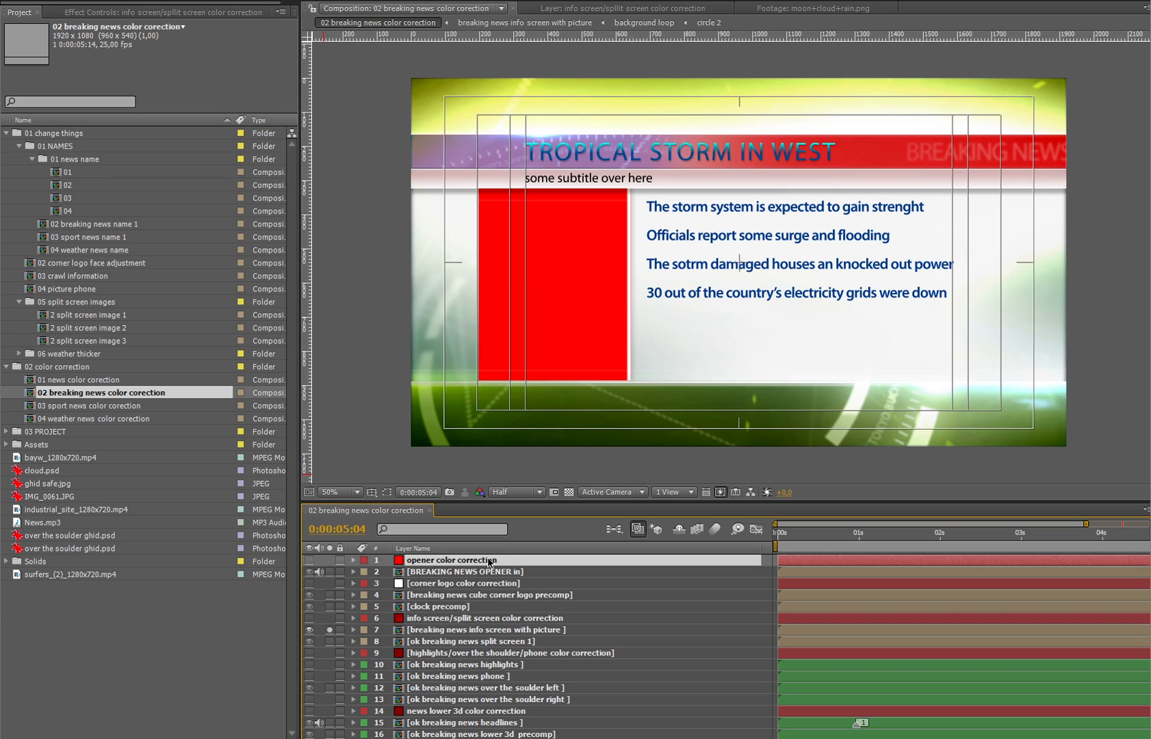
pyautogui.click(135, 10)
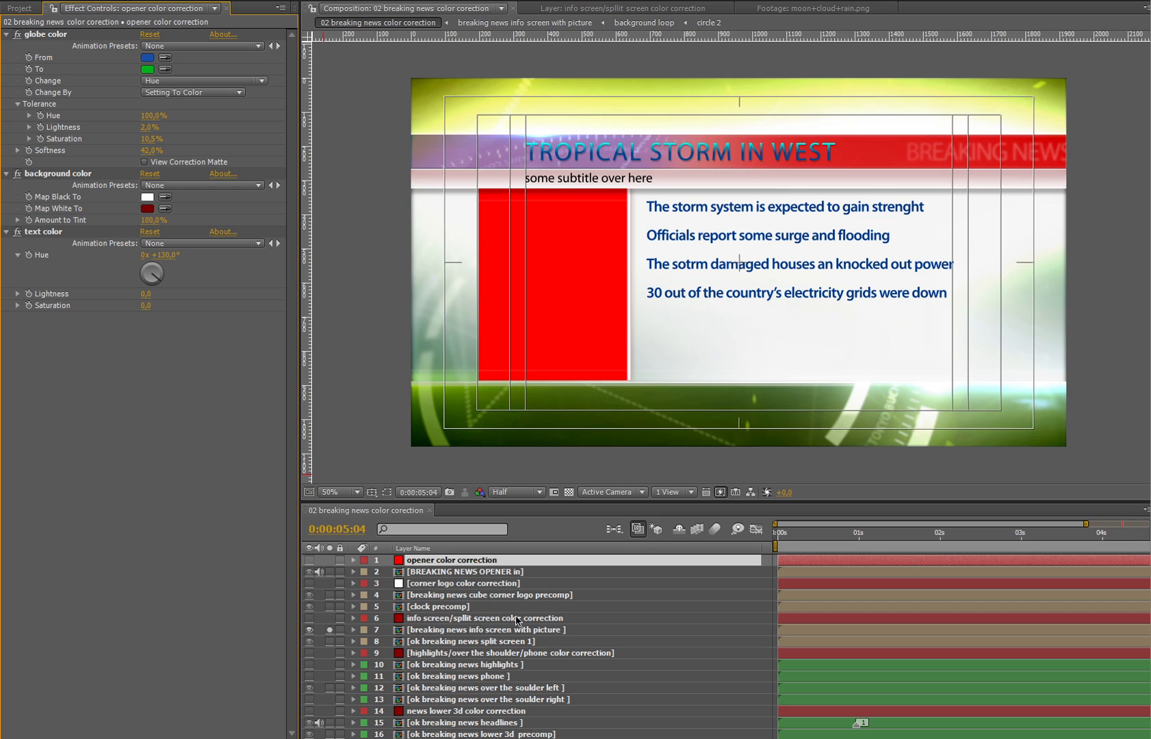
# - Solo the BREAKING NEWS OPENER in layer to preview the opener, keeping the preview resolution at Half
pyautogui.click(516, 574)
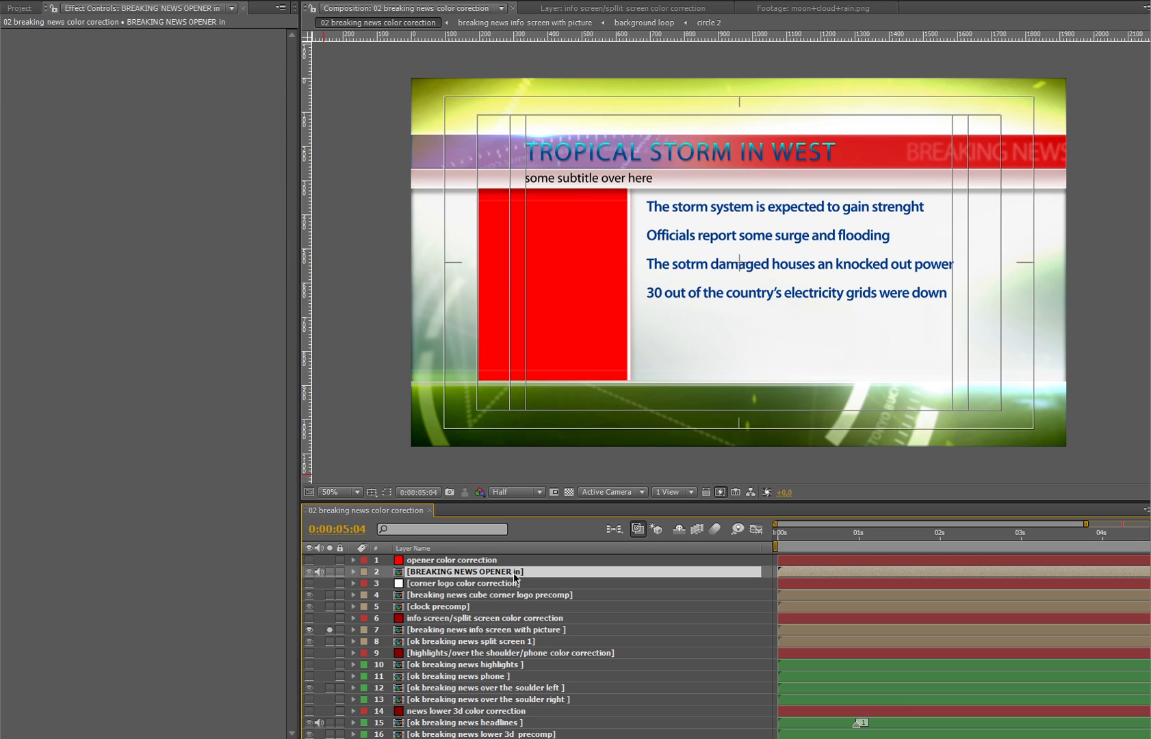
pyautogui.click(339, 572)
pyautogui.click(339, 571)
pyautogui.click(330, 572)
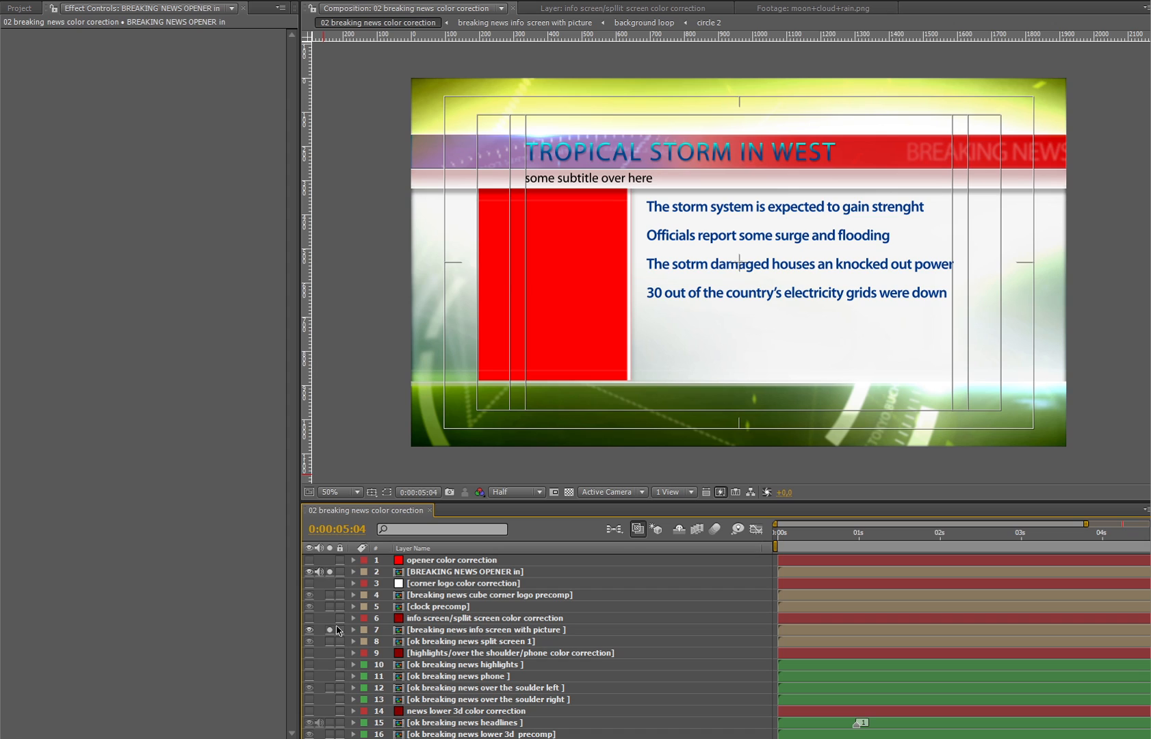
pyautogui.click(466, 573)
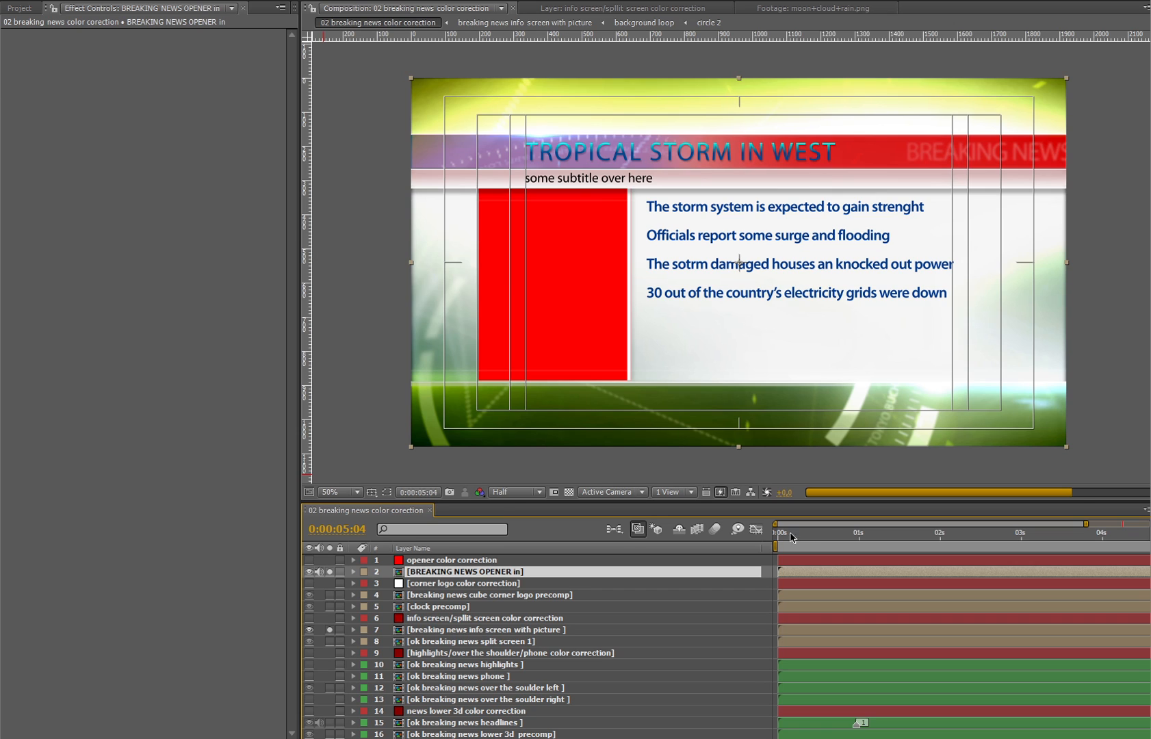
pyautogui.click(512, 493)
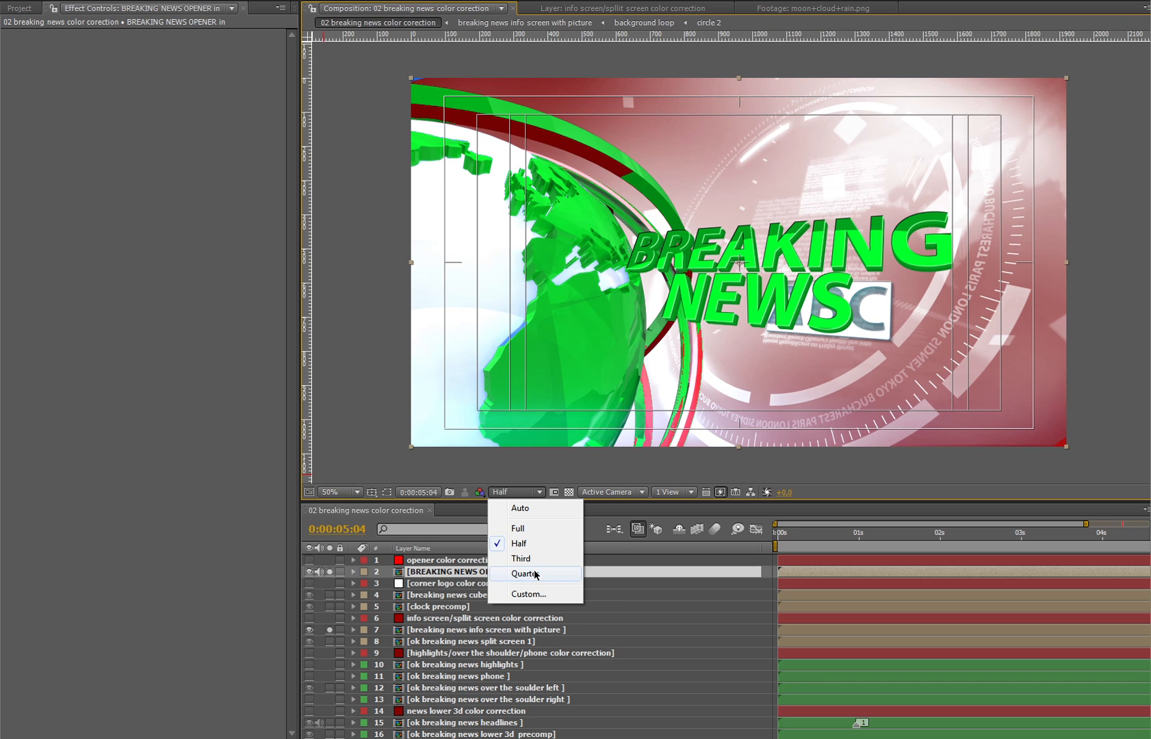
pyautogui.click(446, 577)
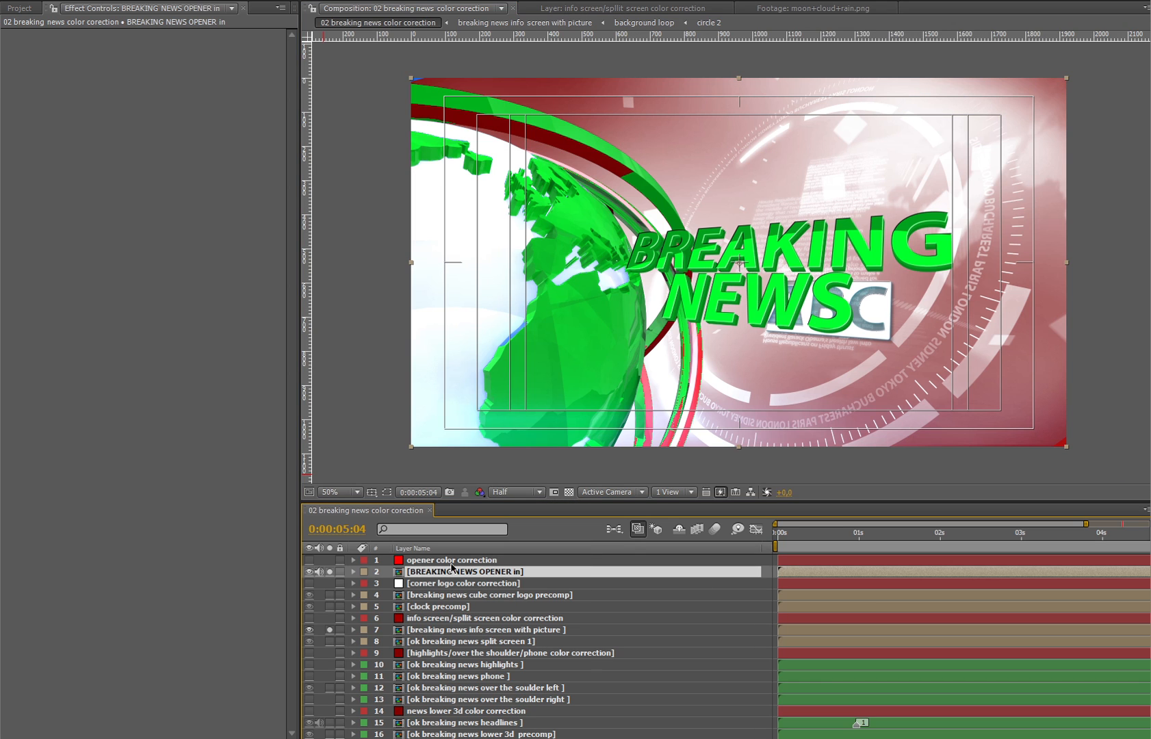
# - In the opener color correction layer, set the globe color effect's To color to yellow-green 99B000
pyautogui.click(453, 561)
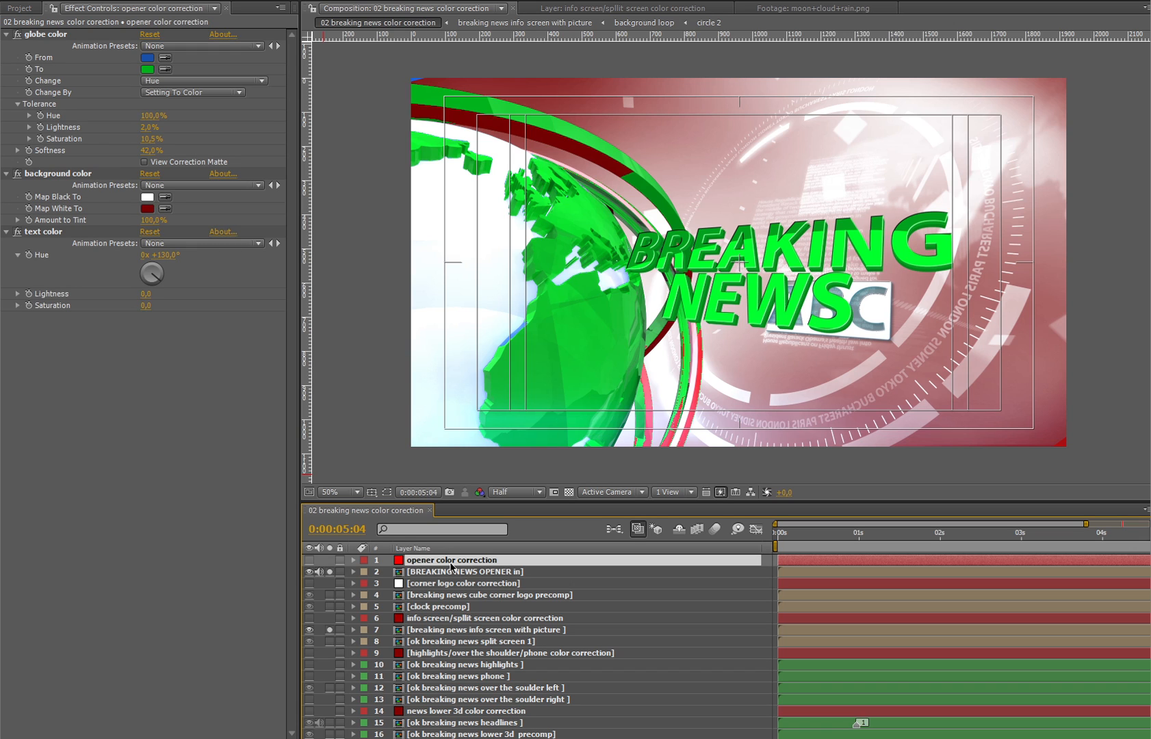
pyautogui.click(148, 69)
pyautogui.moveTo(990, 529); pyautogui.dragTo(994, 615)
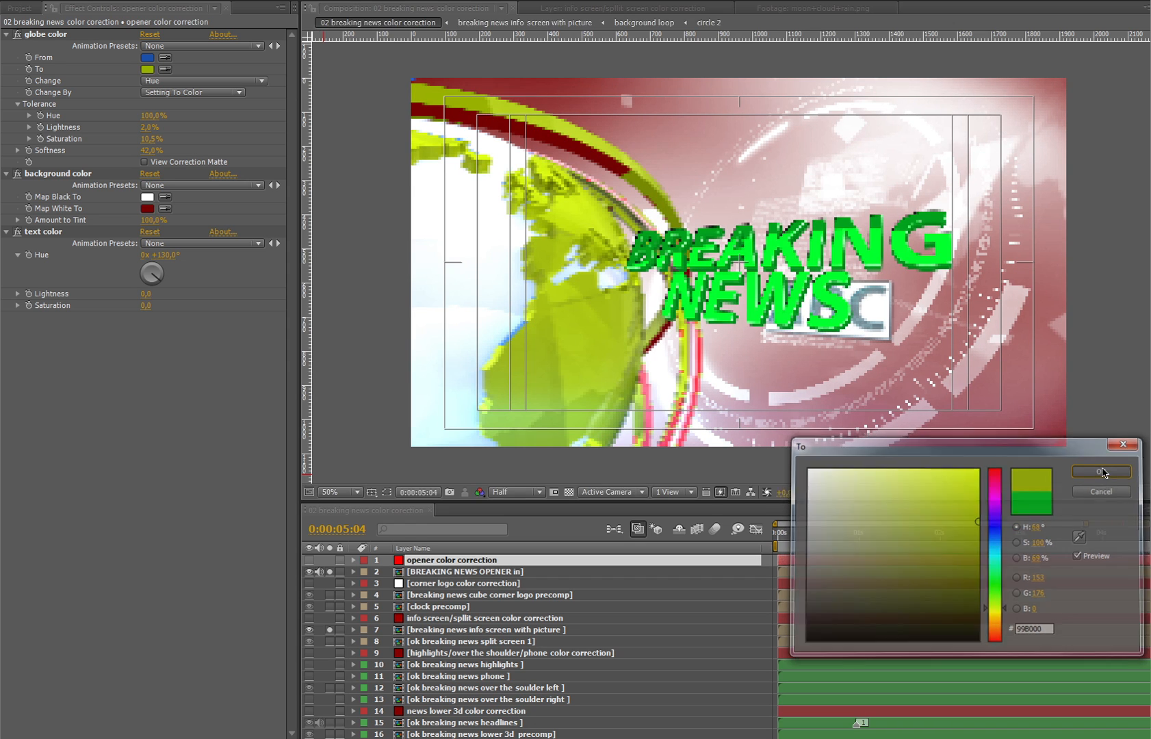
pyautogui.click(1106, 469)
# - Set the opener's background color Map White To to blue 003482 and its text color hue to +195°
pyautogui.click(147, 209)
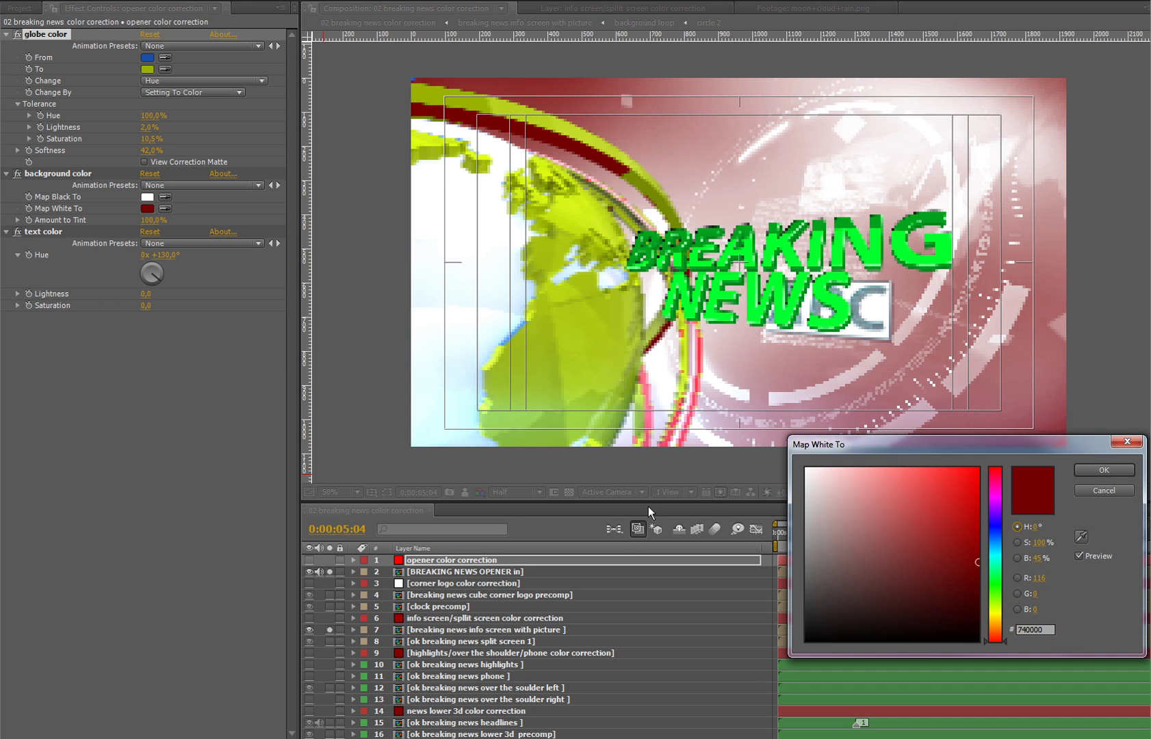
pyautogui.moveTo(892, 602); pyautogui.dragTo(907, 623)
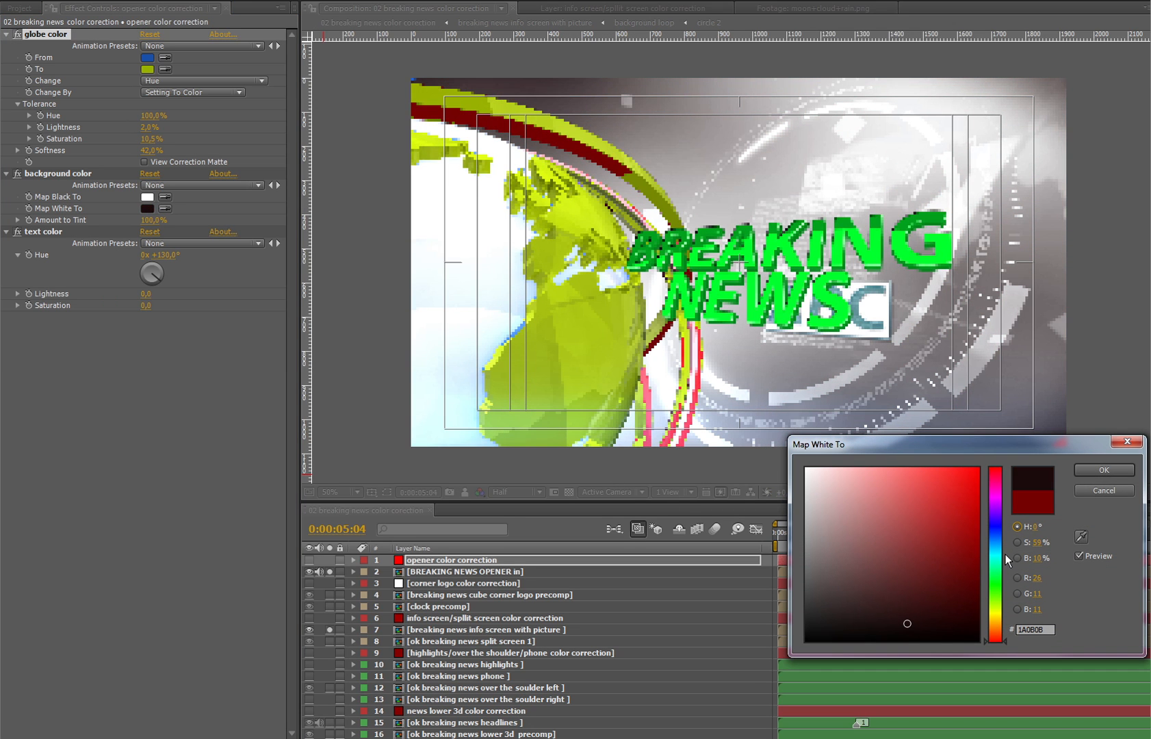
pyautogui.click(994, 524)
pyautogui.moveTo(966, 549); pyautogui.dragTo(979, 552)
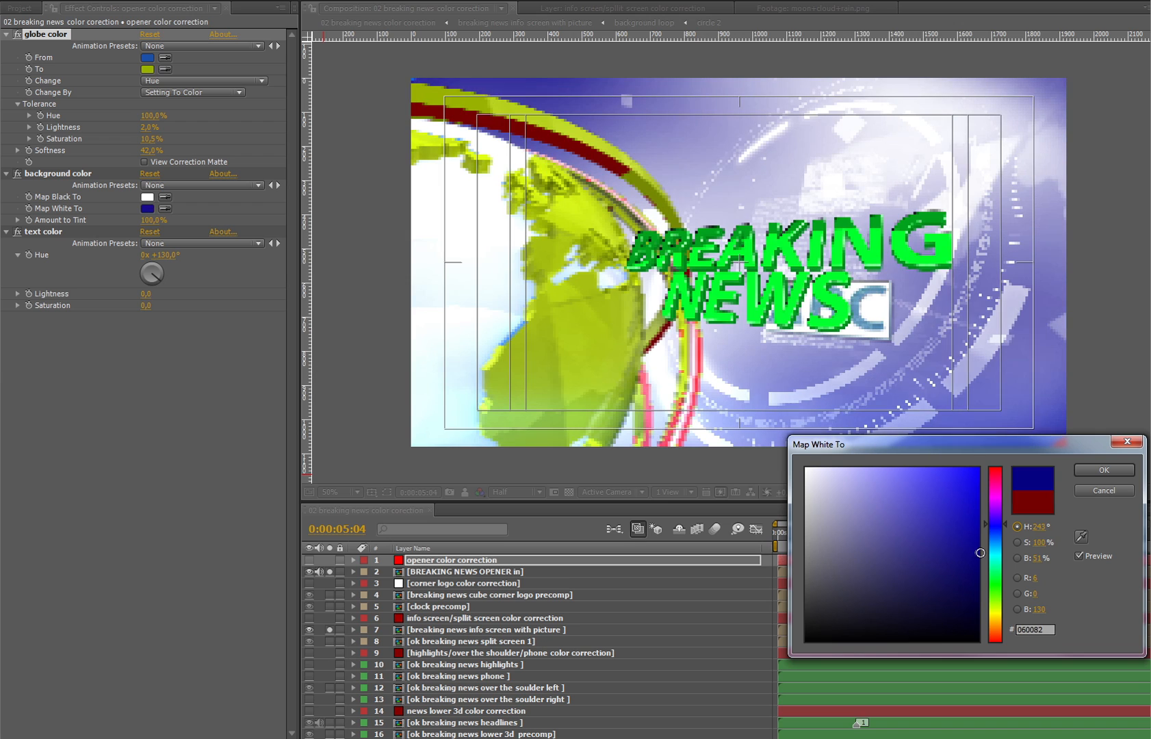
pyautogui.click(999, 537)
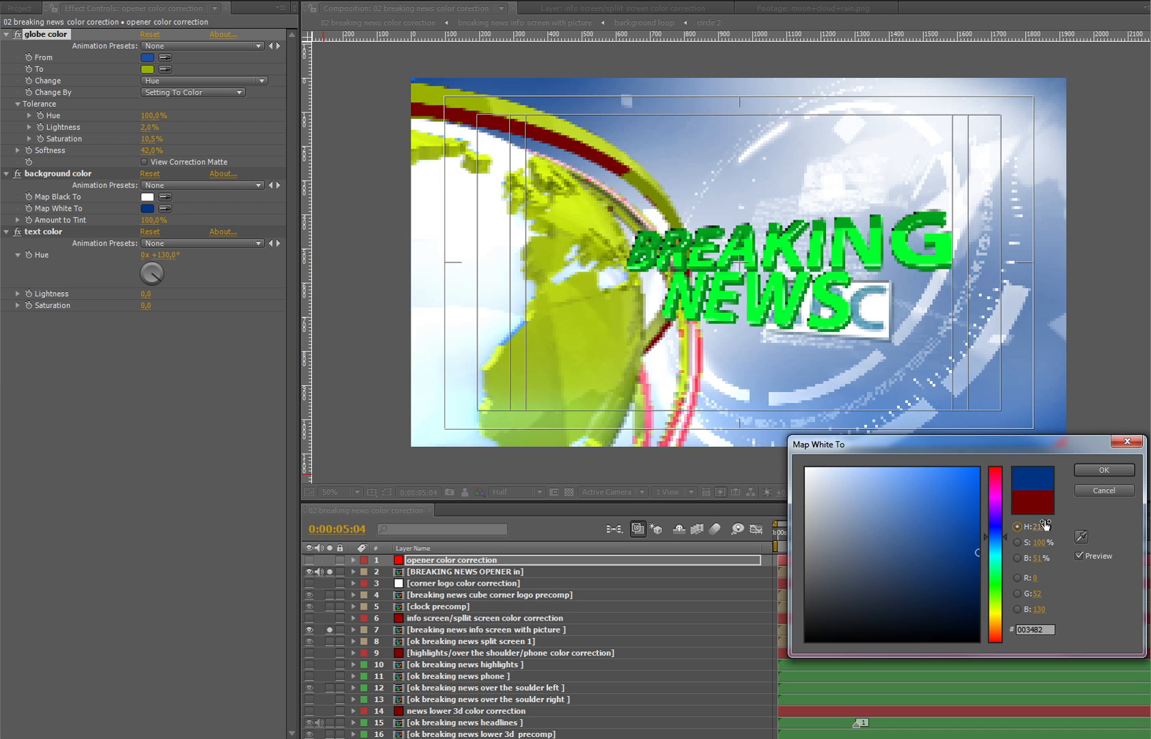
pyautogui.click(1103, 474)
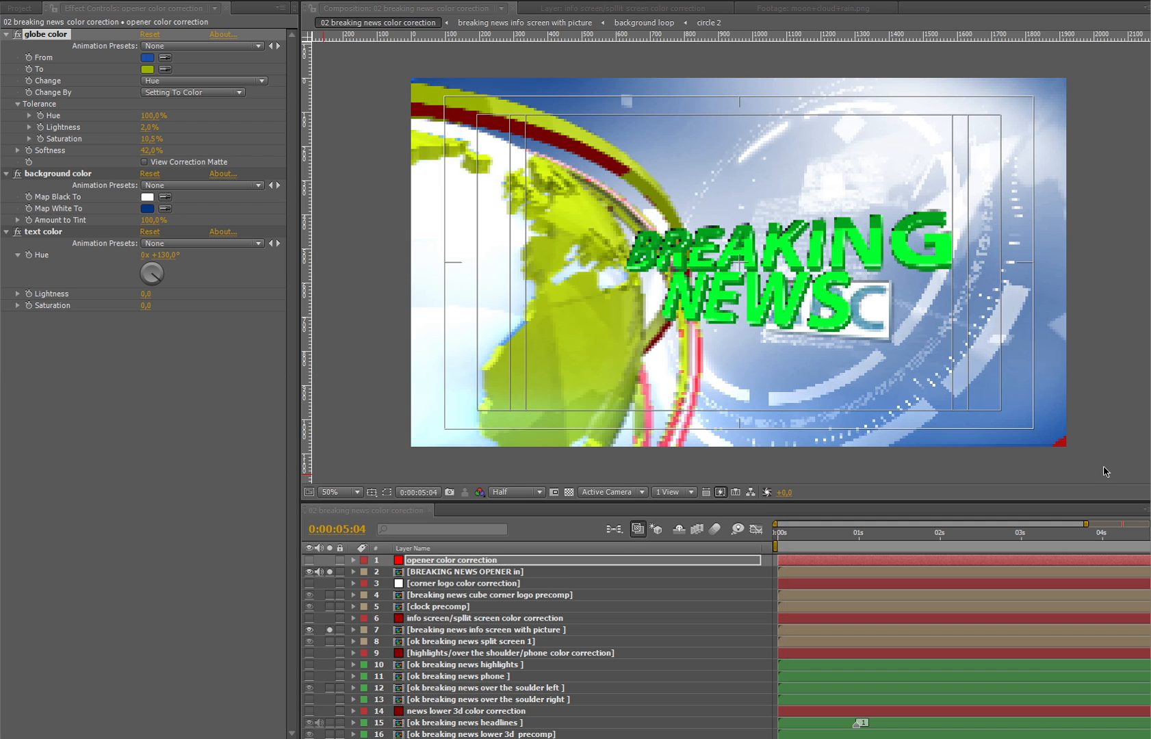
pyautogui.click(149, 285)
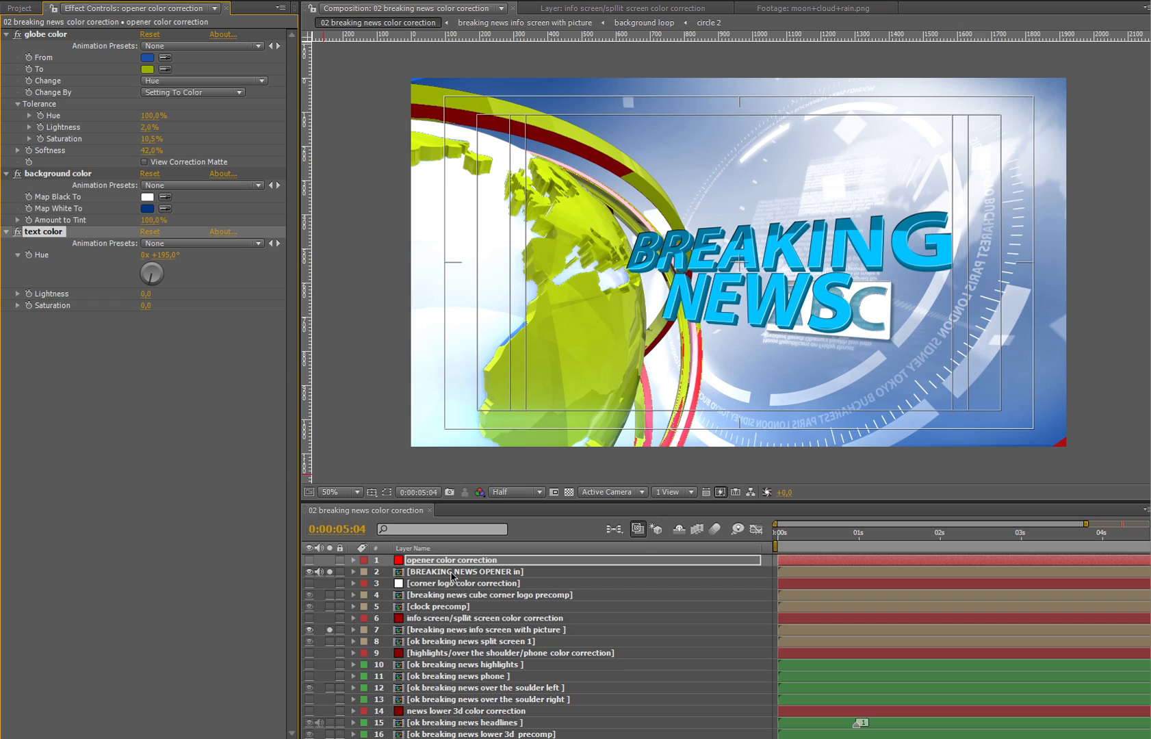
# - Solo the breaking news cube corner logo precomp layer and turn off solo for the opener layer
pyautogui.click(451, 584)
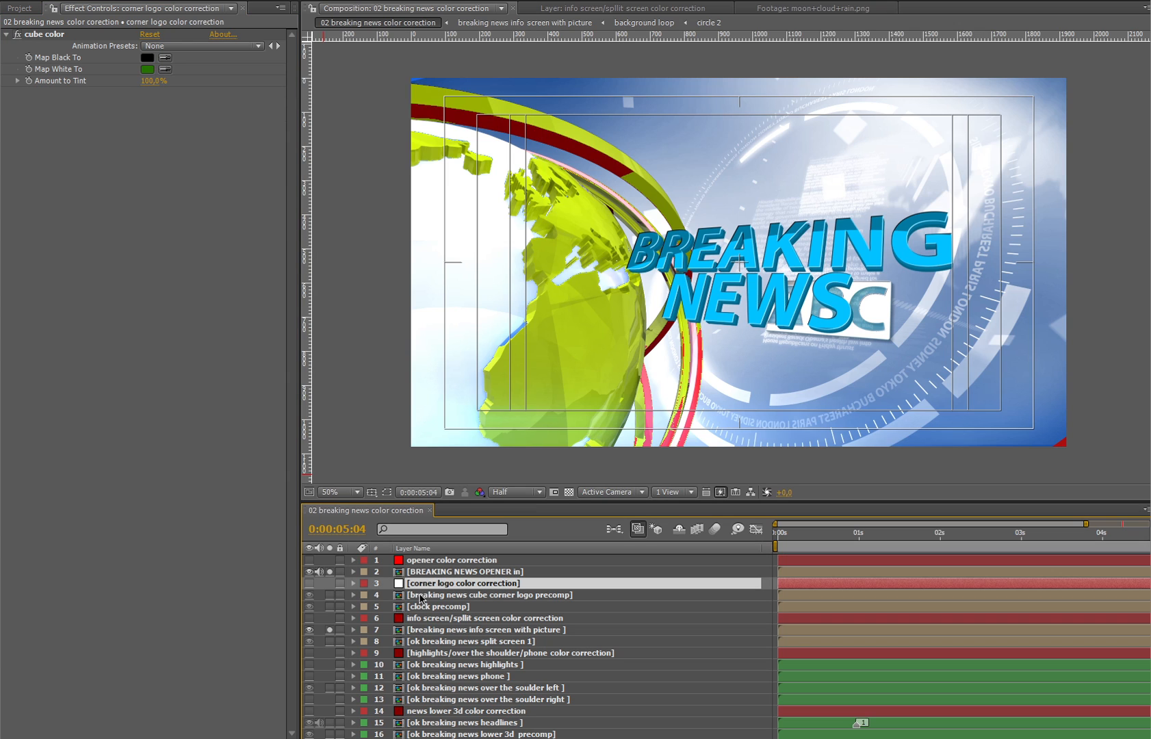
pyautogui.click(470, 595)
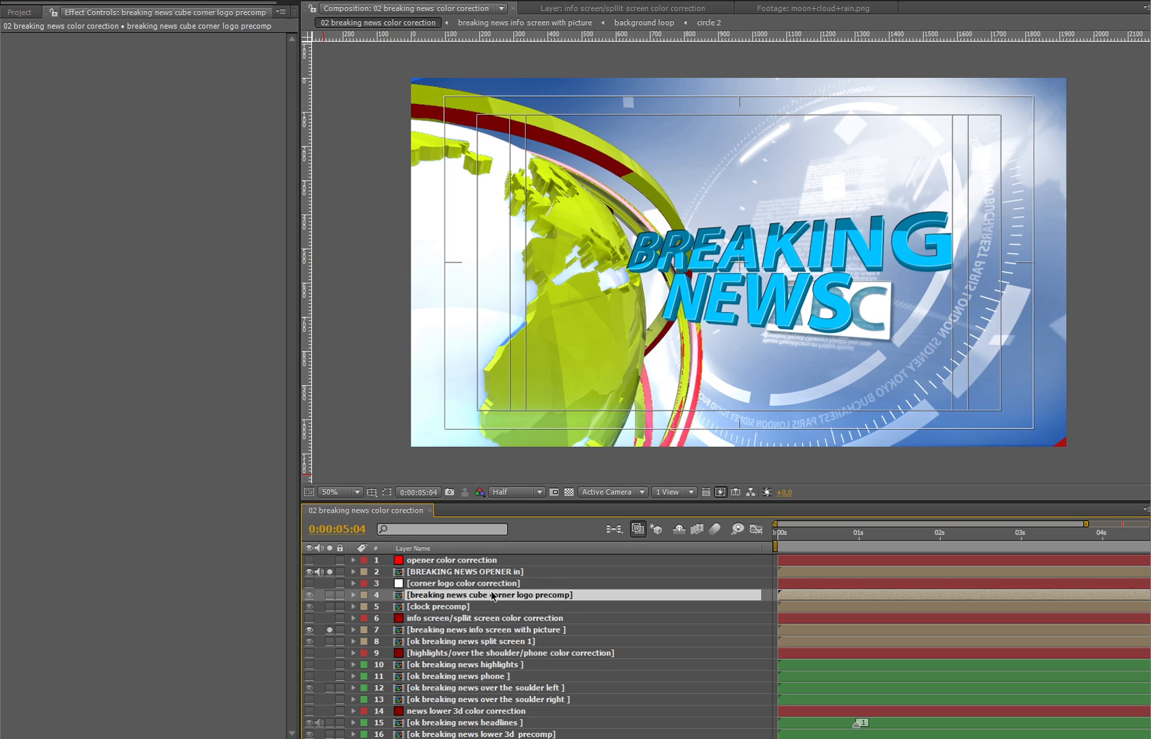
pyautogui.click(330, 595)
pyautogui.click(330, 571)
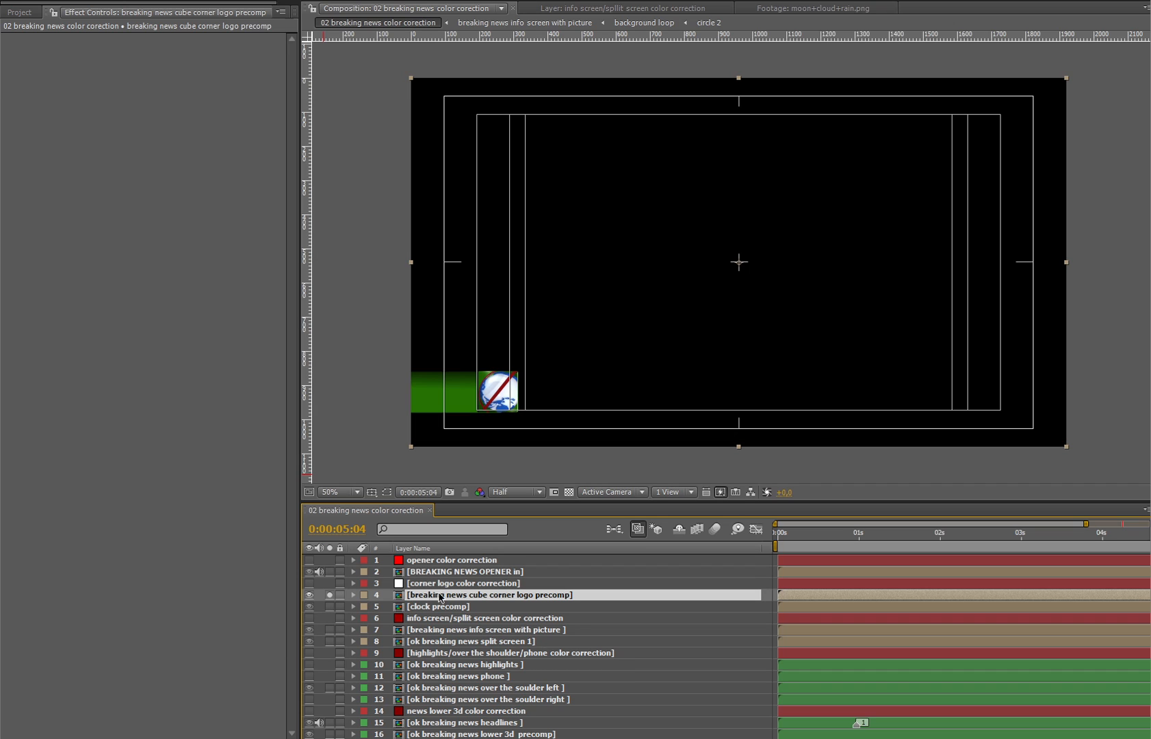
# - In the corner logo color correction layer, change the cube color effect's Map White To color to dark yellow
pyautogui.click(463, 583)
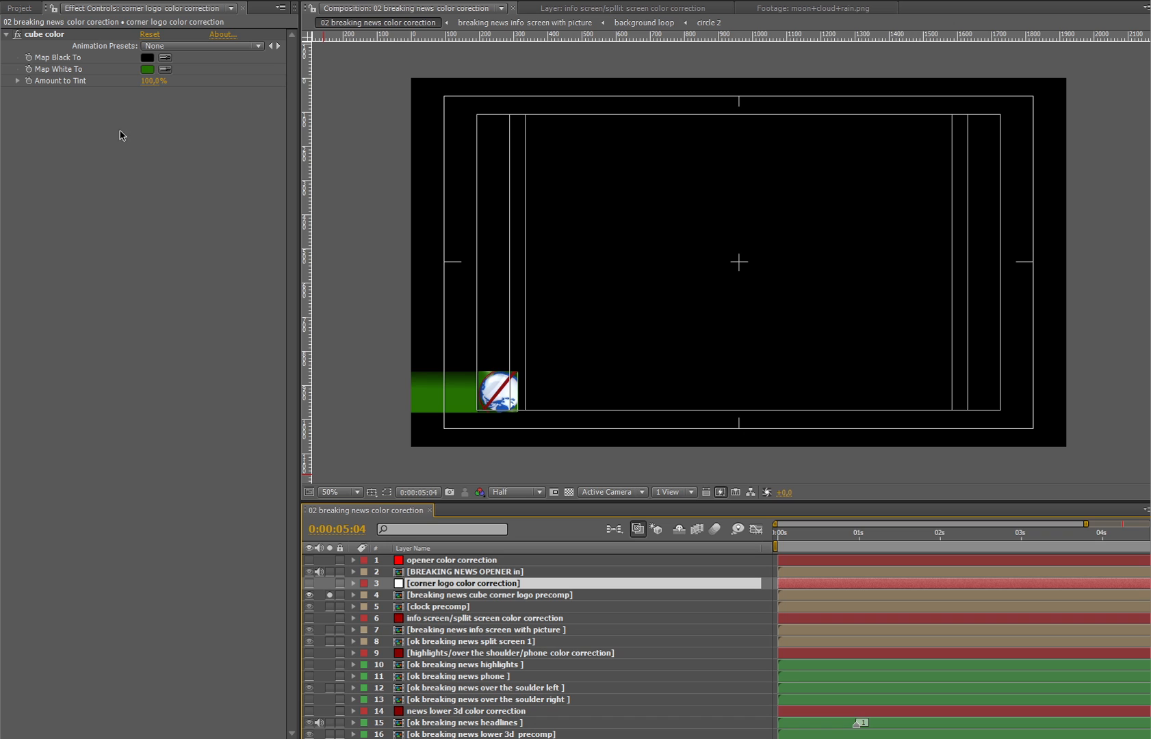
pyautogui.click(147, 69)
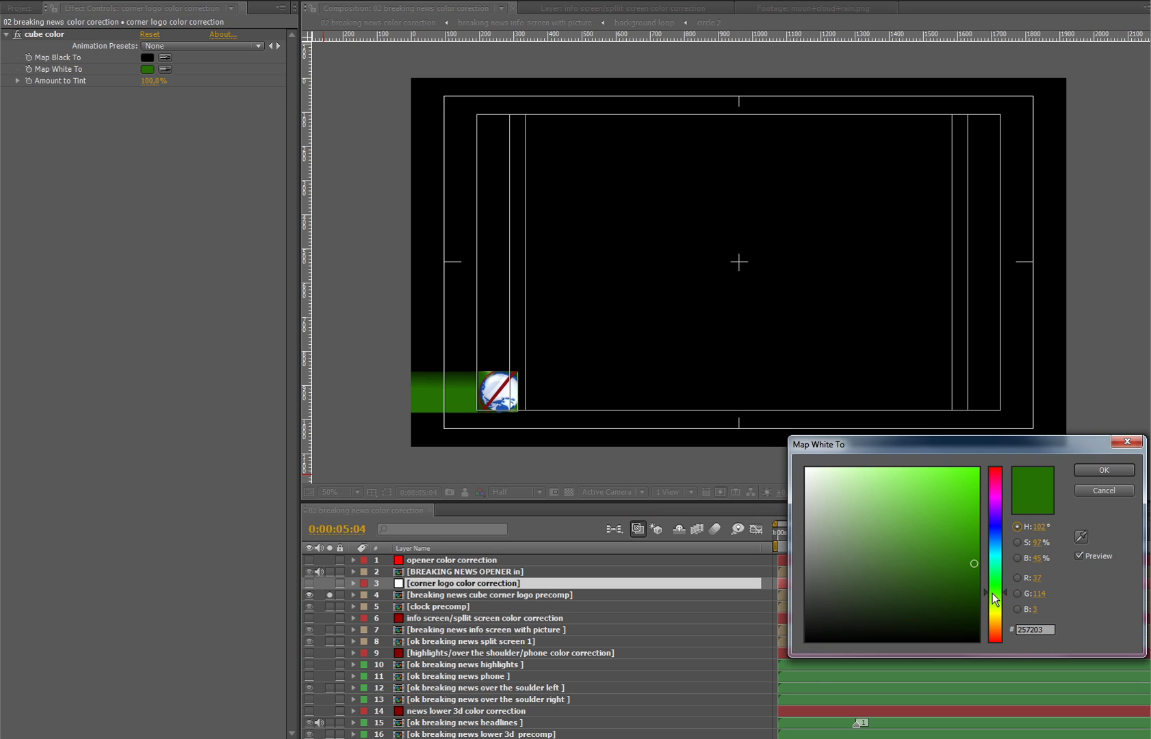
pyautogui.click(1003, 618)
pyautogui.click(1104, 470)
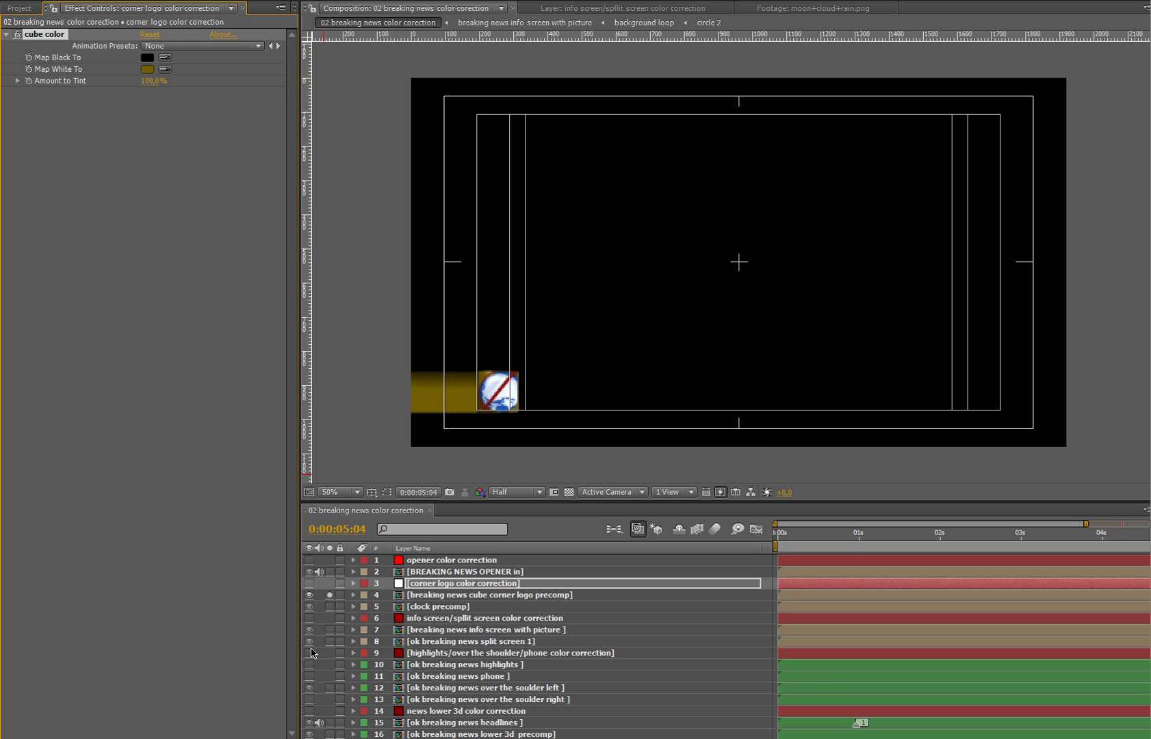
# - Show the effects of the info screen and highlights color correction layers, and solo the ok breaking news highlights layer
pyautogui.click(441, 619)
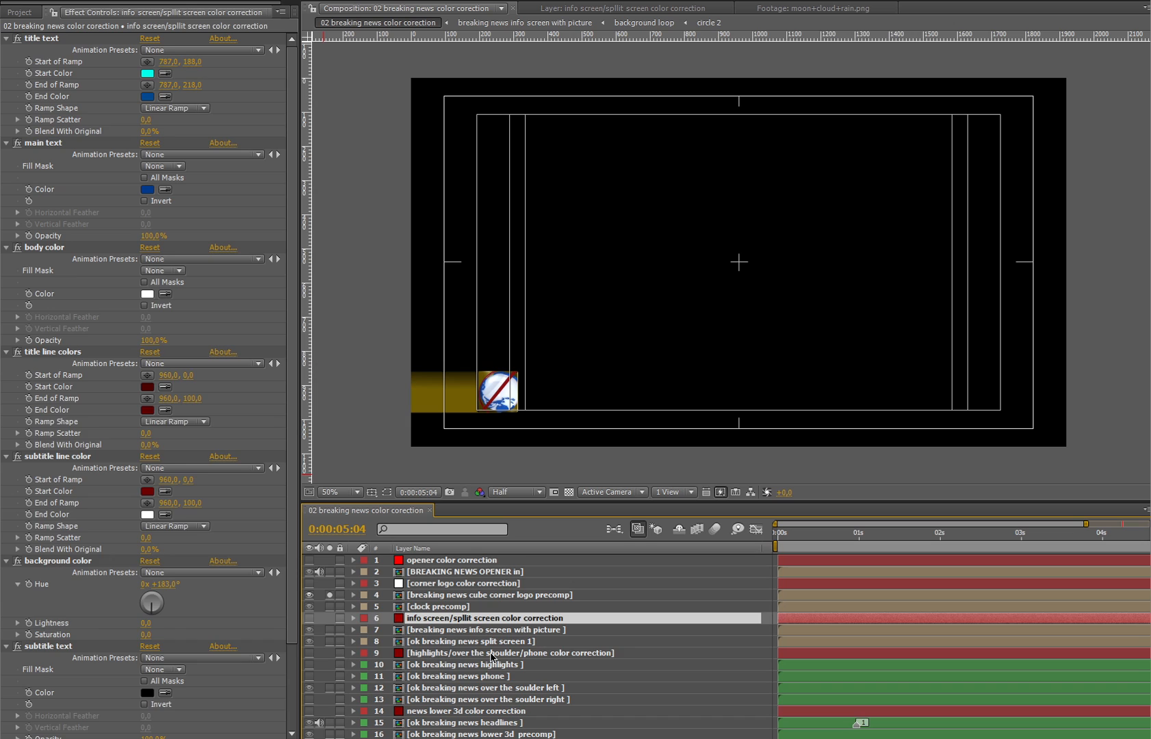
pyautogui.click(491, 653)
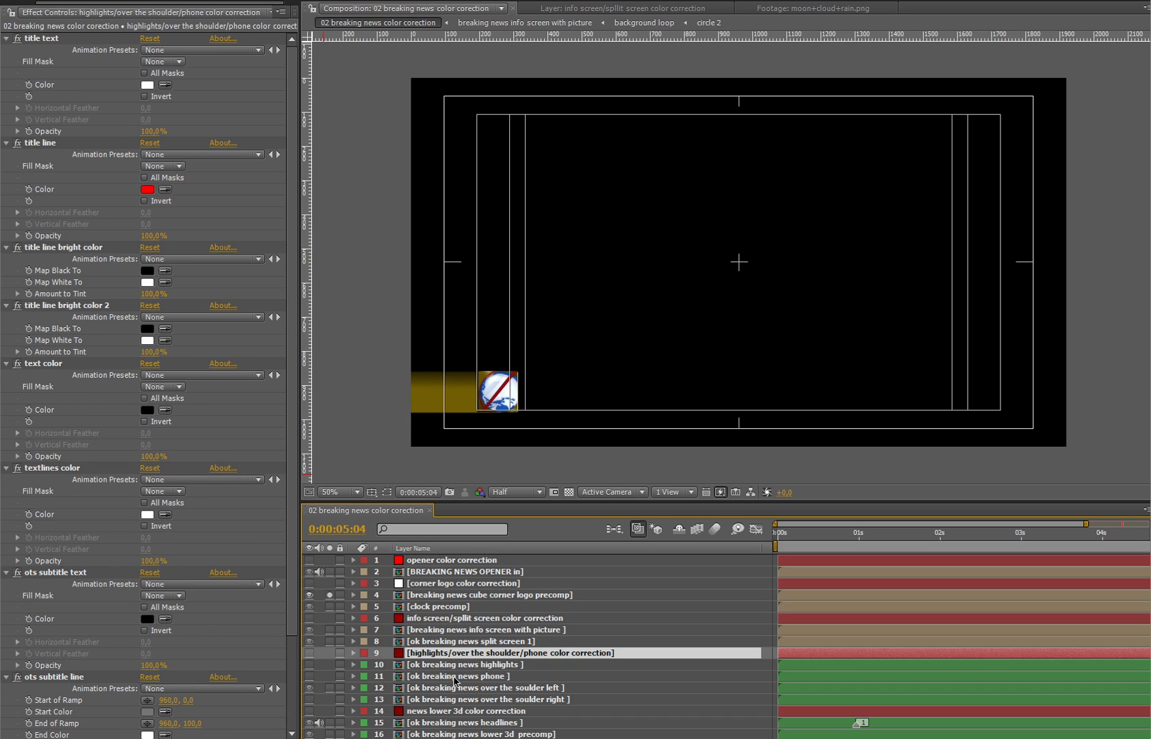
pyautogui.click(462, 666)
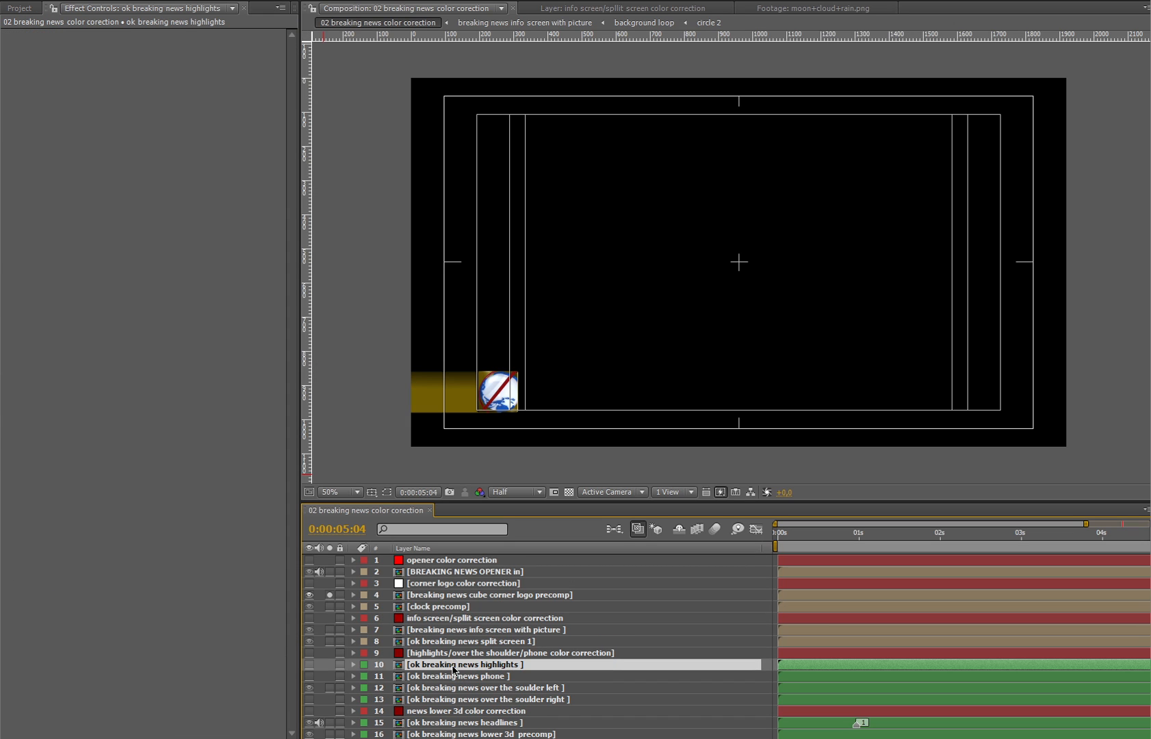
pyautogui.click(329, 664)
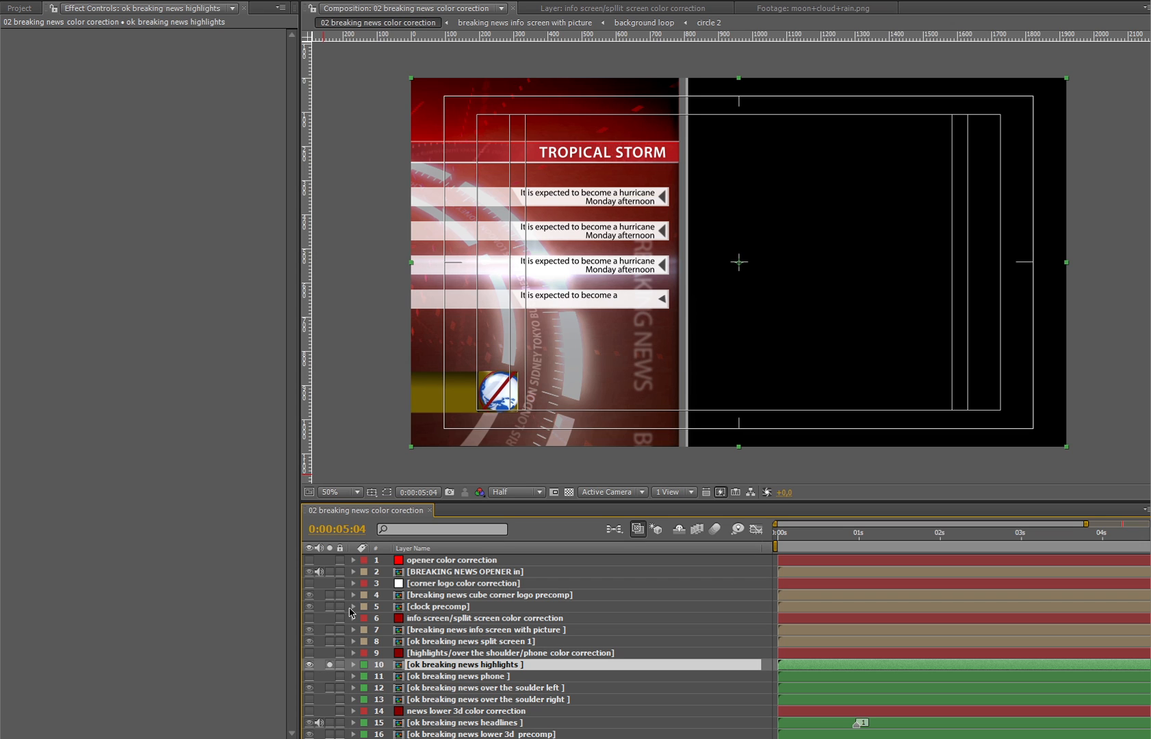
# - In the highlights/over the shoulder/phone color correction layer, change the title text color to blue
pyautogui.click(420, 655)
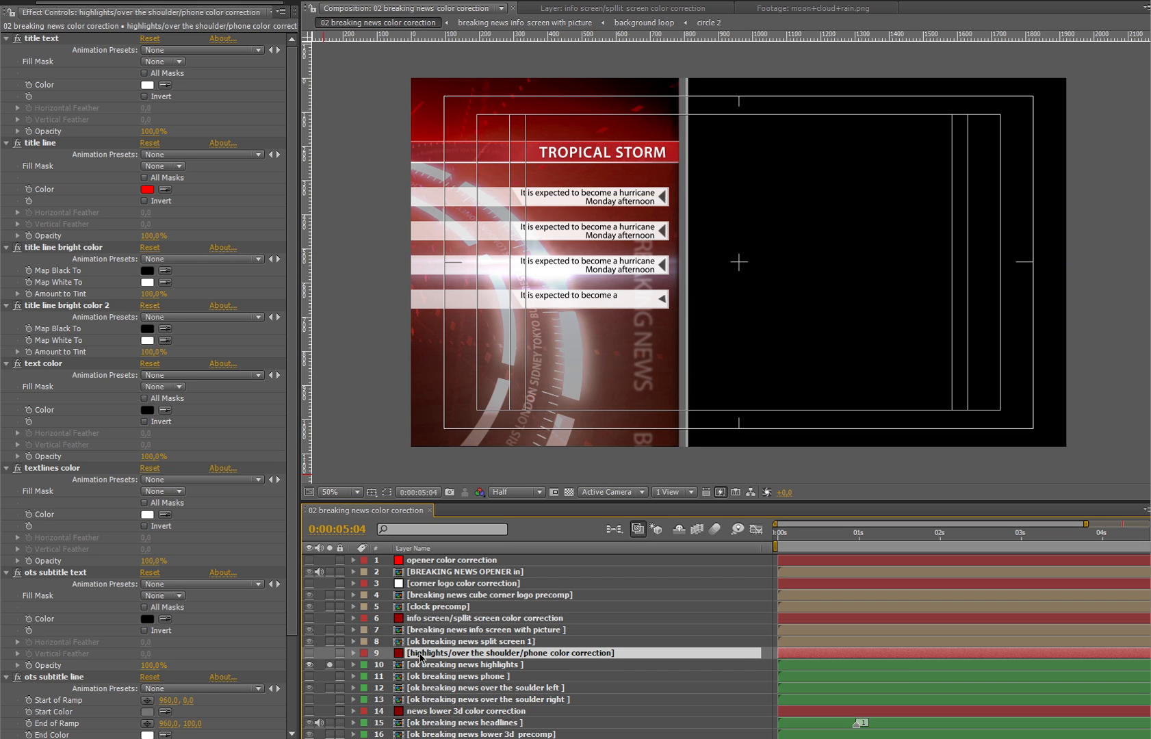
pyautogui.click(147, 85)
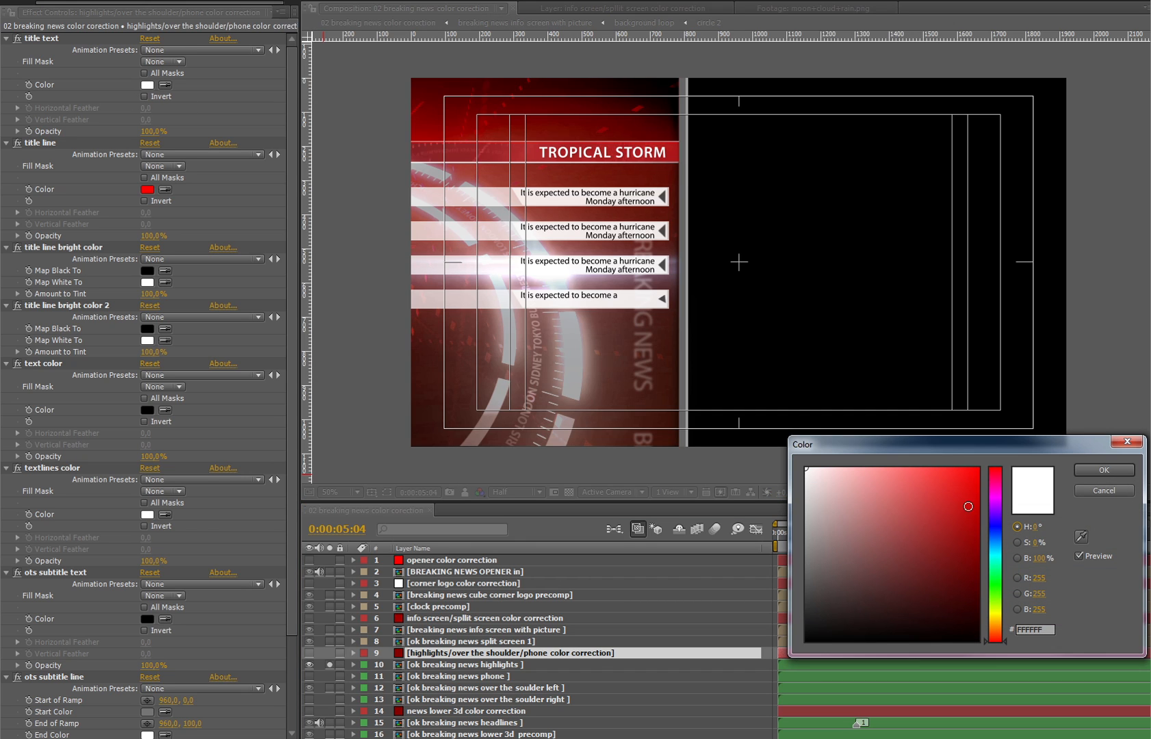
pyautogui.click(995, 539)
pyautogui.click(977, 526)
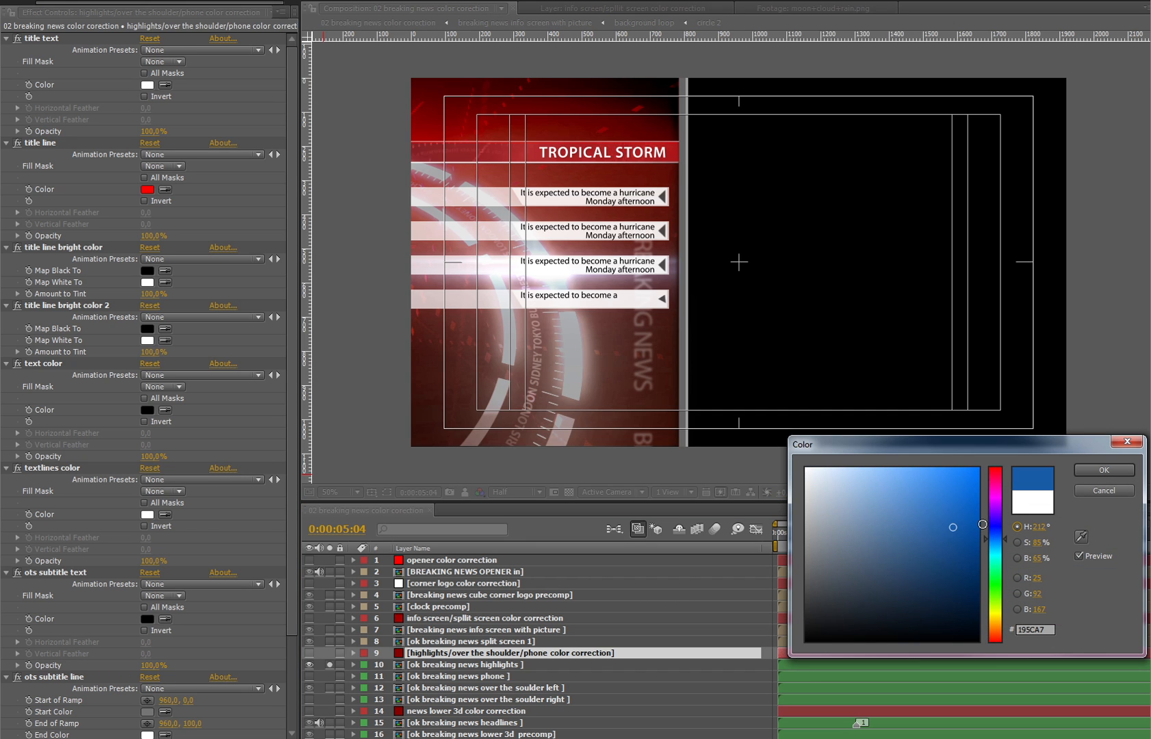
pyautogui.click(1081, 471)
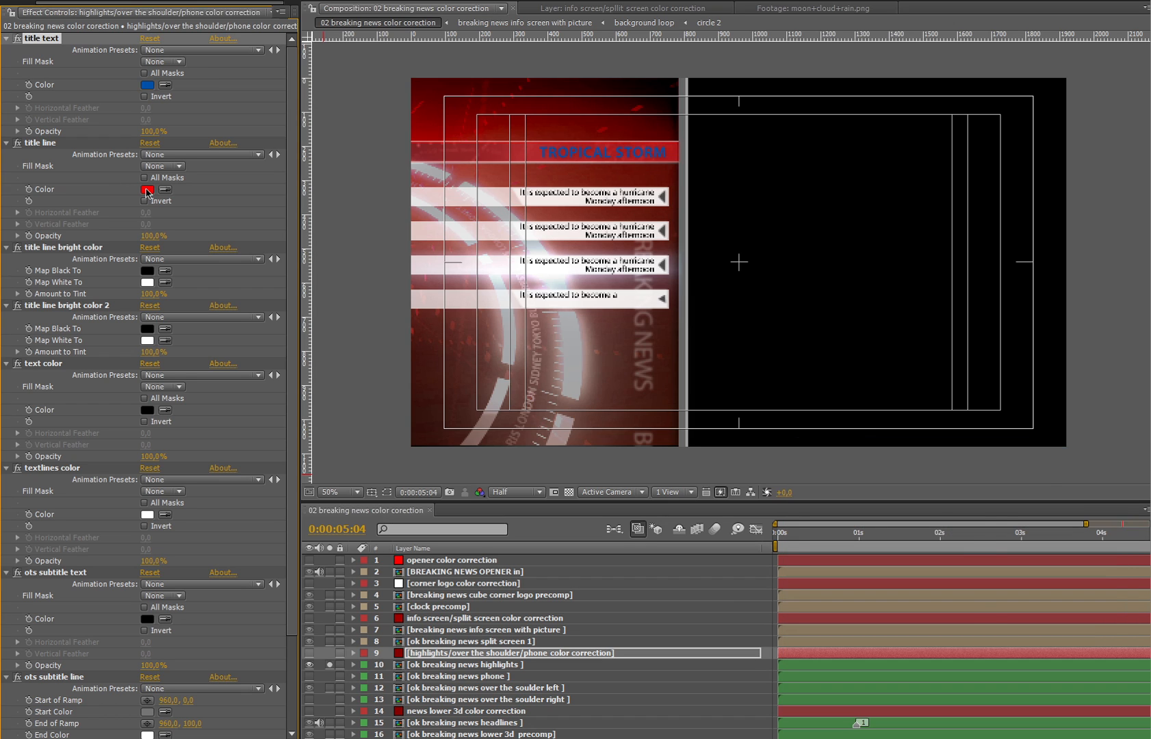
# - Change the title line color of the highlights color correction layer to yellow FFDE00
pyautogui.click(147, 189)
pyautogui.click(995, 616)
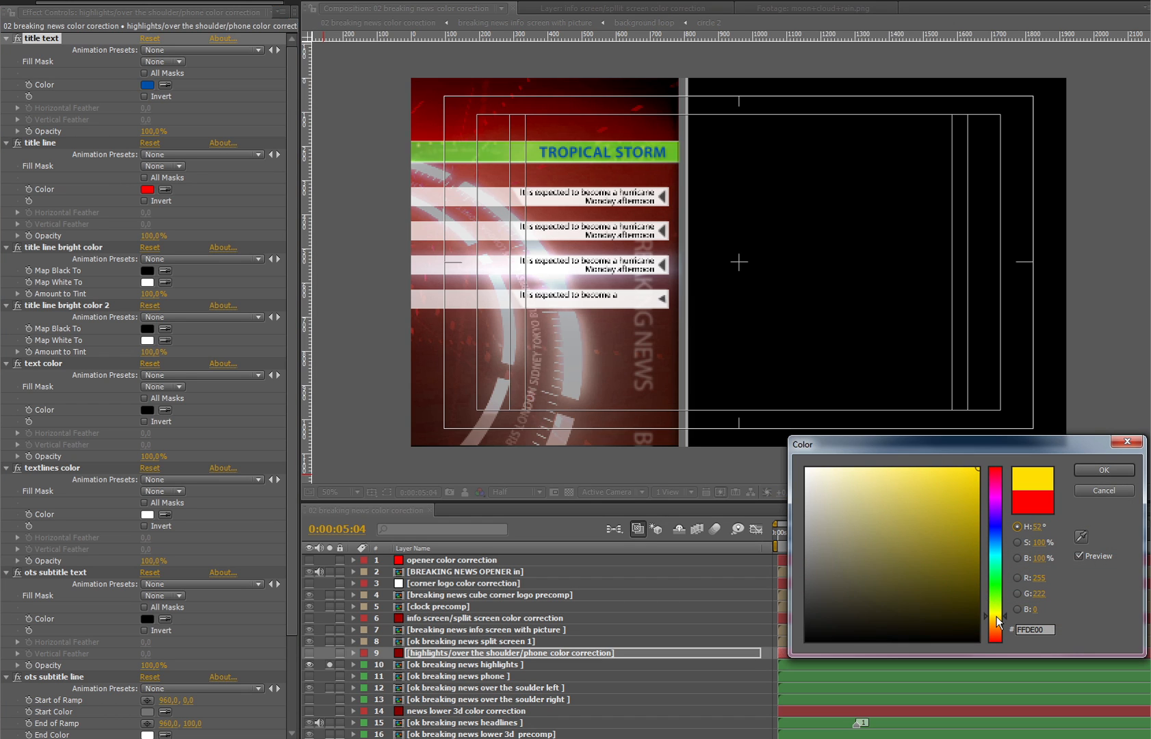
pyautogui.click(1103, 471)
pyautogui.scroll(-4, 296, 225)
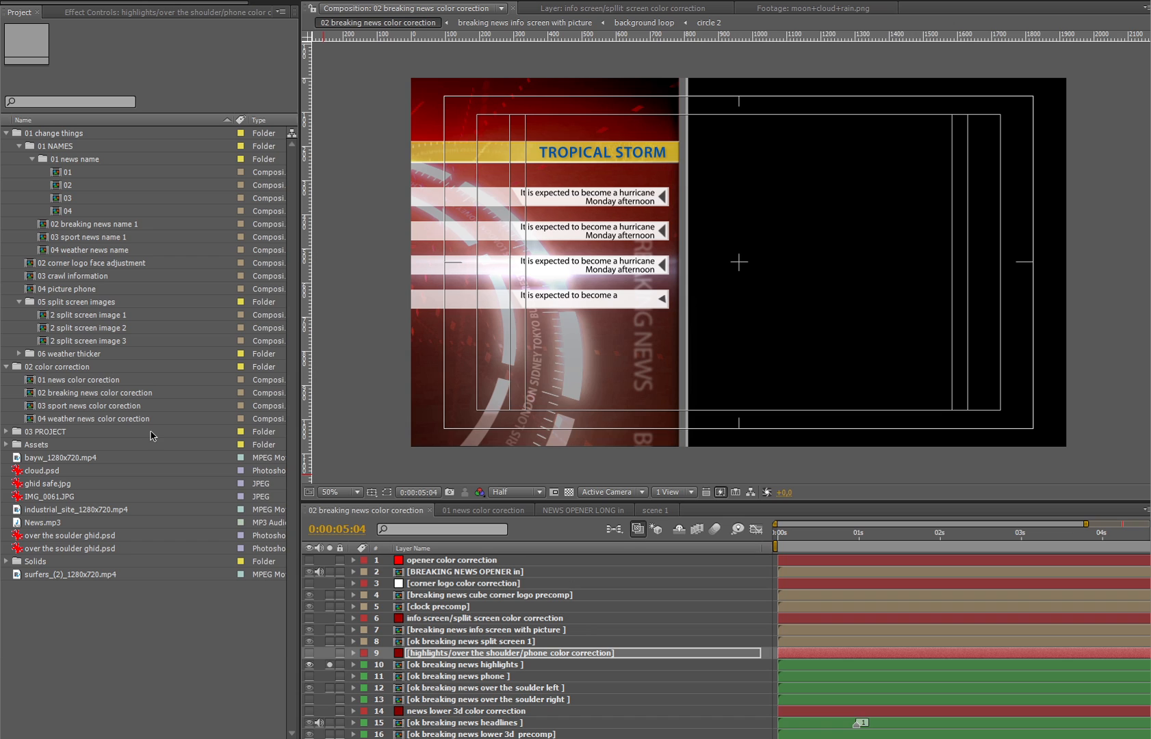
# - Open the 01 news color corection composition and set the opener color correction's globe color To value to teal 007571
pyautogui.doubleClick(119, 380)
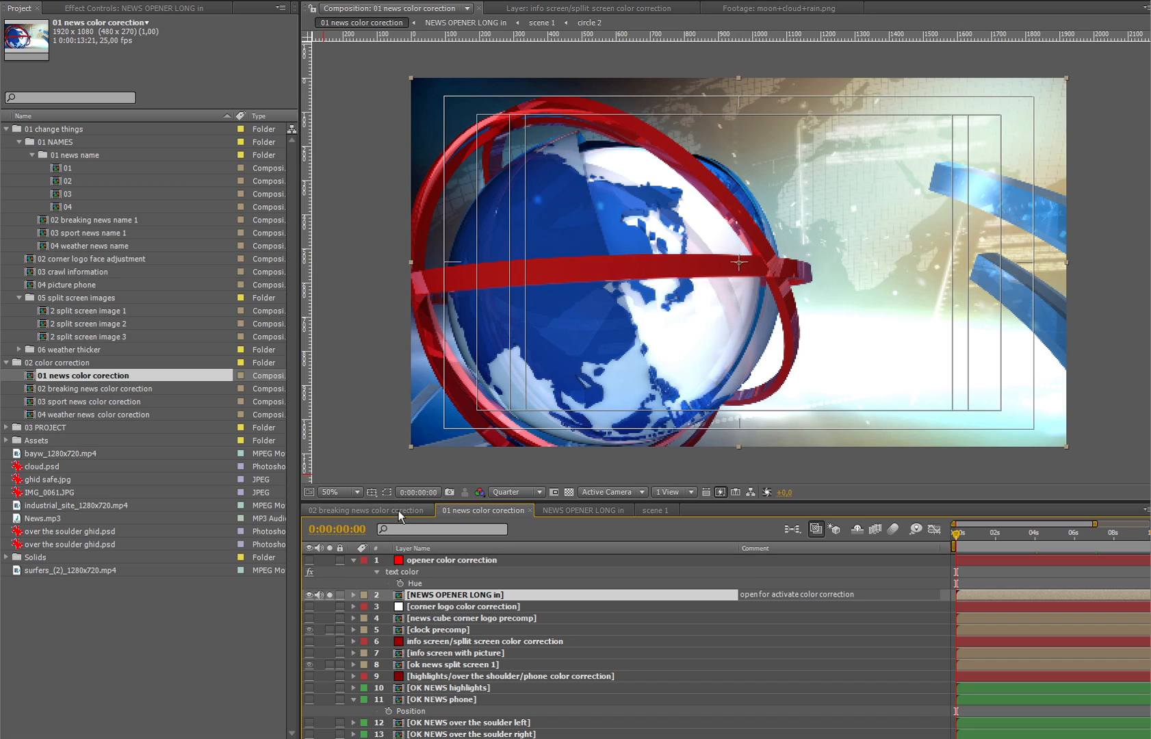
pyautogui.click(432, 561)
pyautogui.click(133, 7)
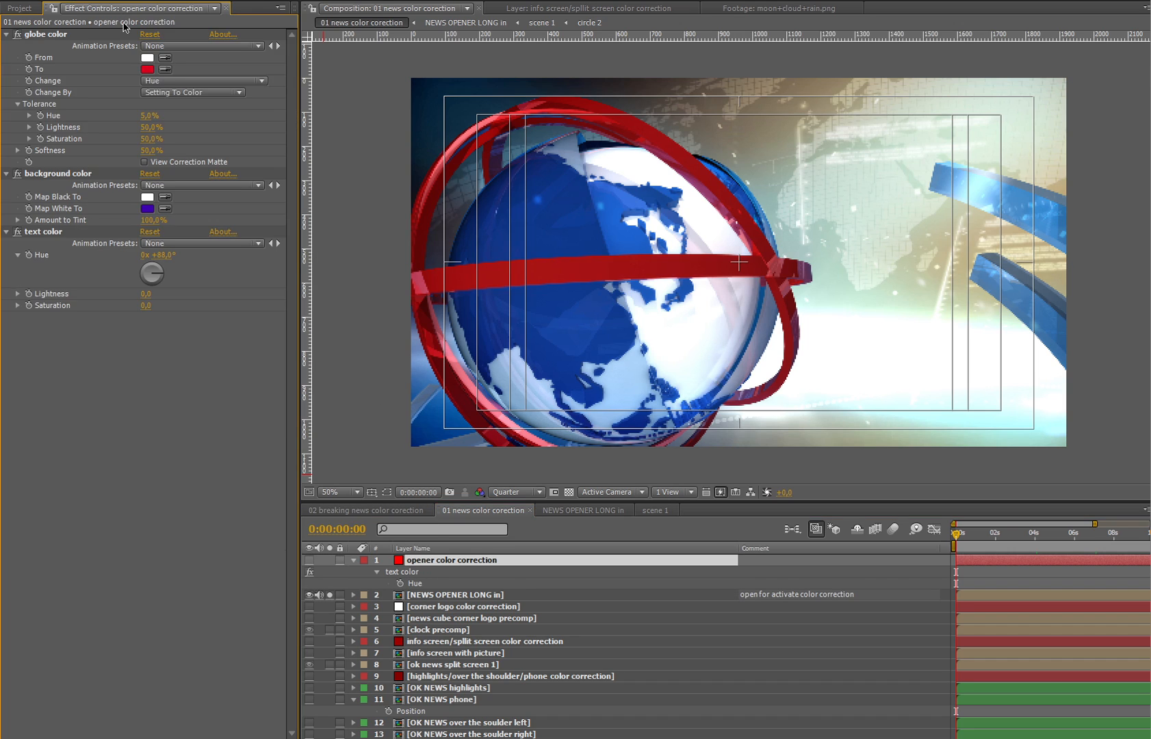
pyautogui.click(147, 69)
pyautogui.moveTo(993, 535); pyautogui.dragTo(985, 561)
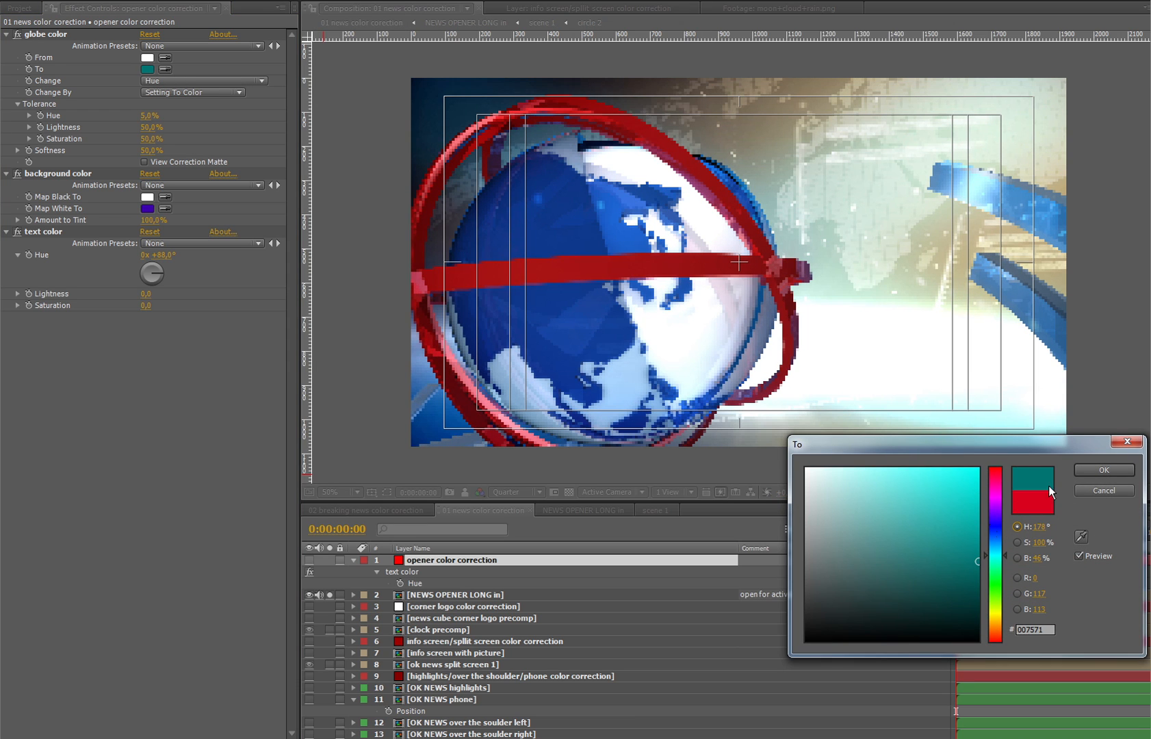
pyautogui.click(1103, 470)
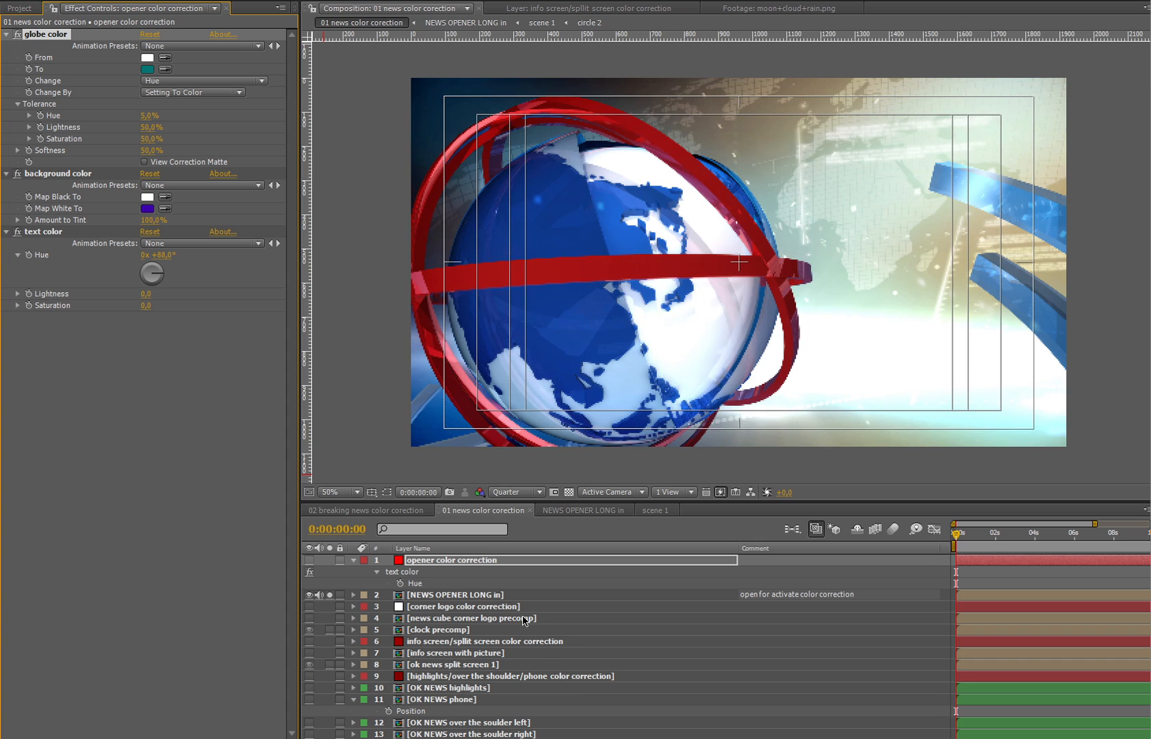
# - Open scene 1 inside NEWS OPENER LONG in and enable the activate for color correction effect on the scene 1 png.mov and reflection layers
pyautogui.click(494, 595)
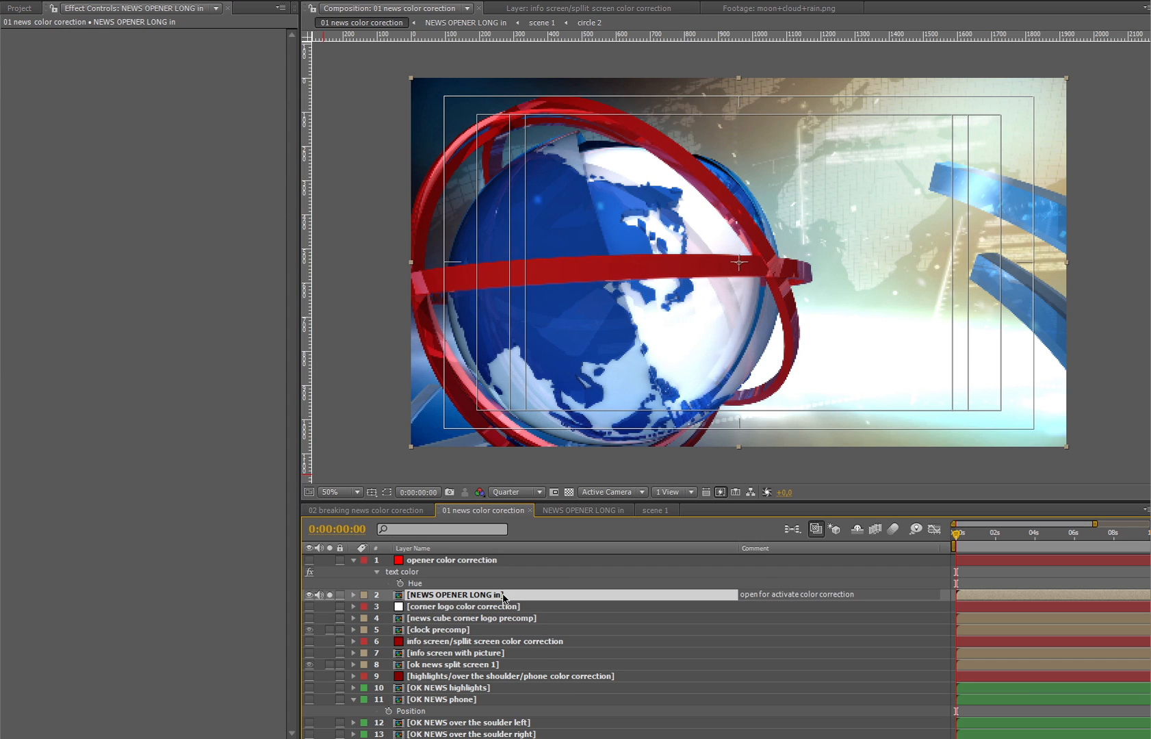
pyautogui.doubleClick(478, 595)
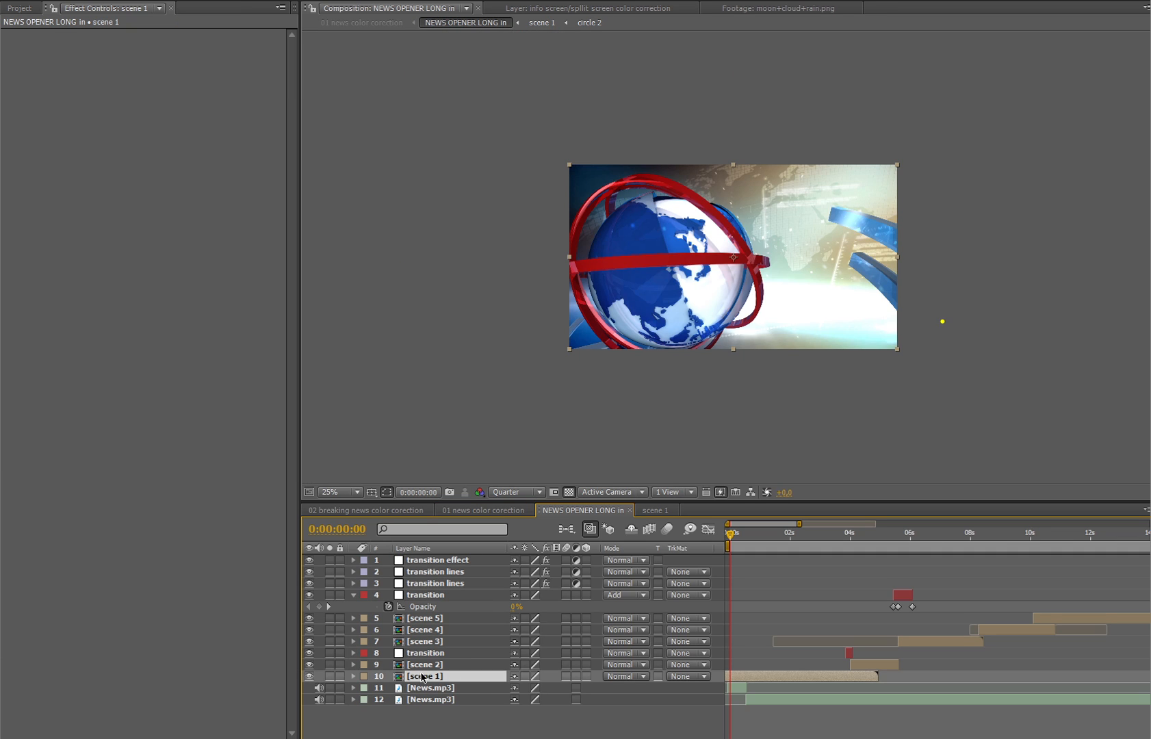
pyautogui.doubleClick(431, 677)
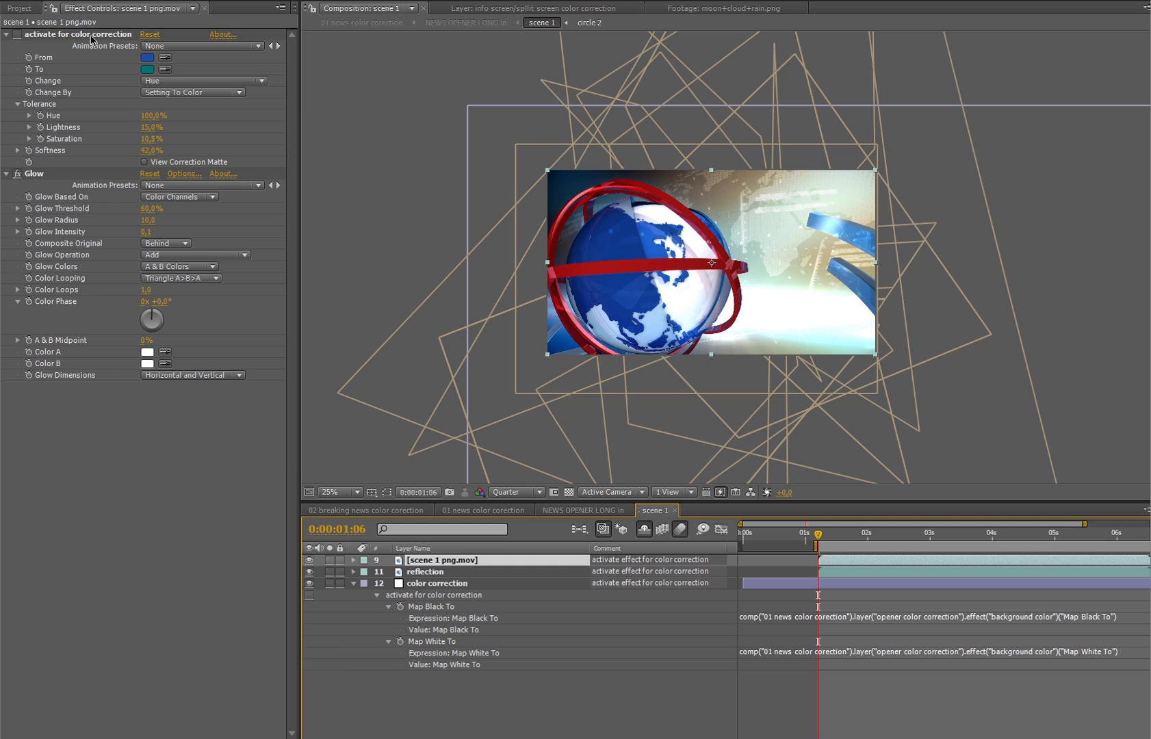
pyautogui.click(22, 36)
pyautogui.click(17, 35)
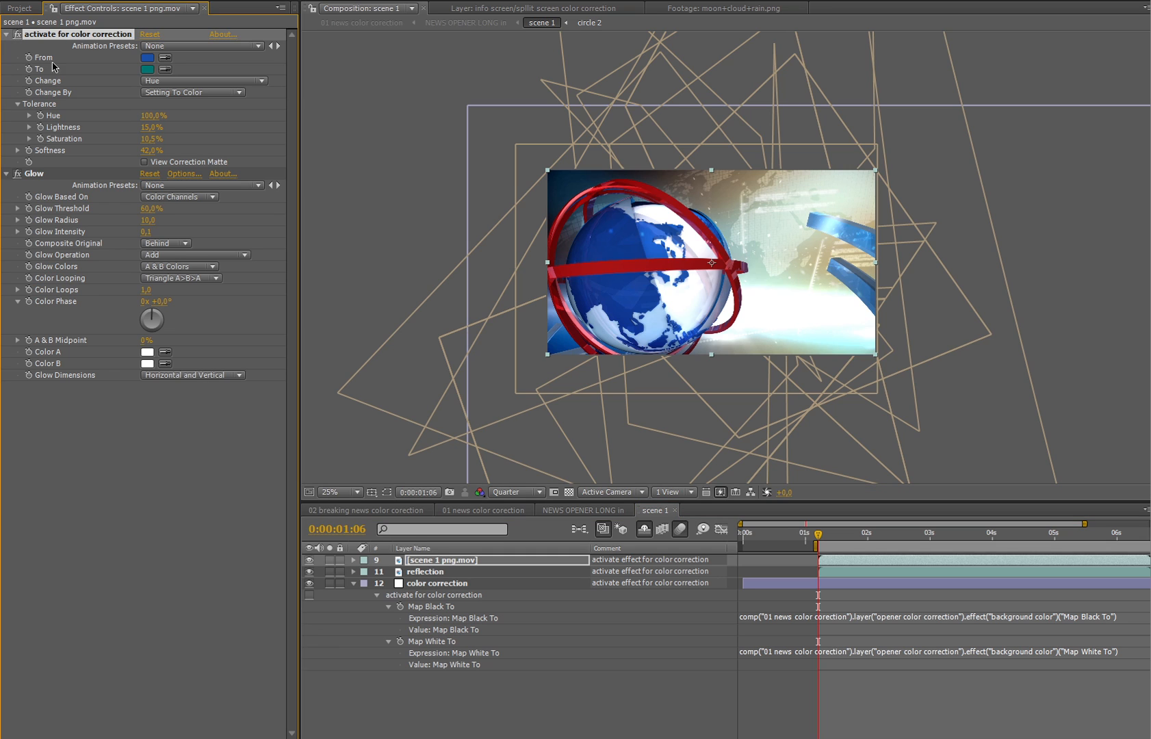
pyautogui.click(427, 575)
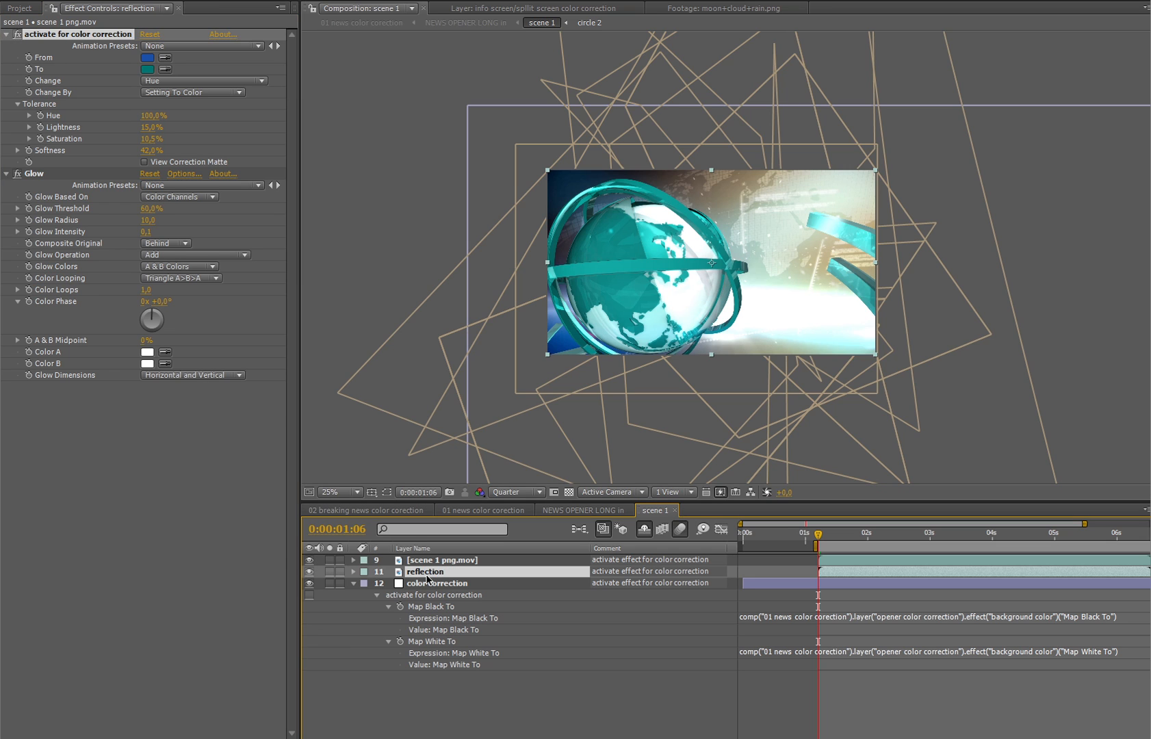
pyautogui.click(19, 35)
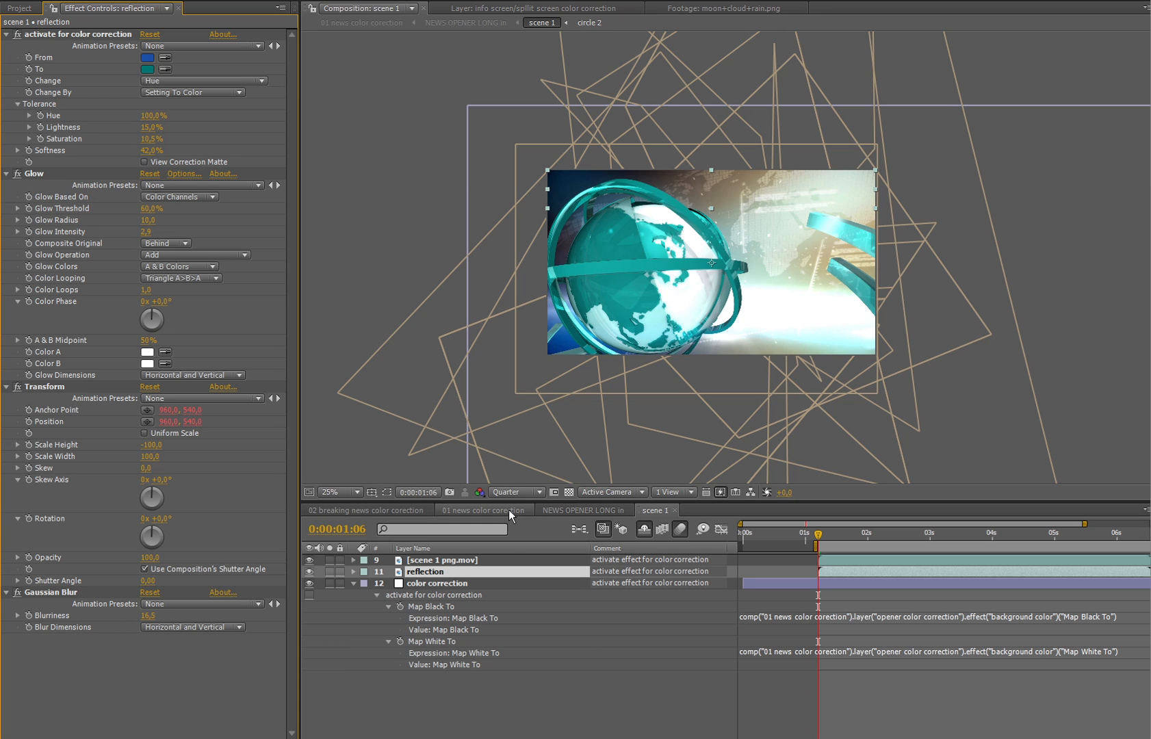
# - Return to the 01 news color corection composition and set the opener's globe color To value to pink E8077C
pyautogui.click(551, 512)
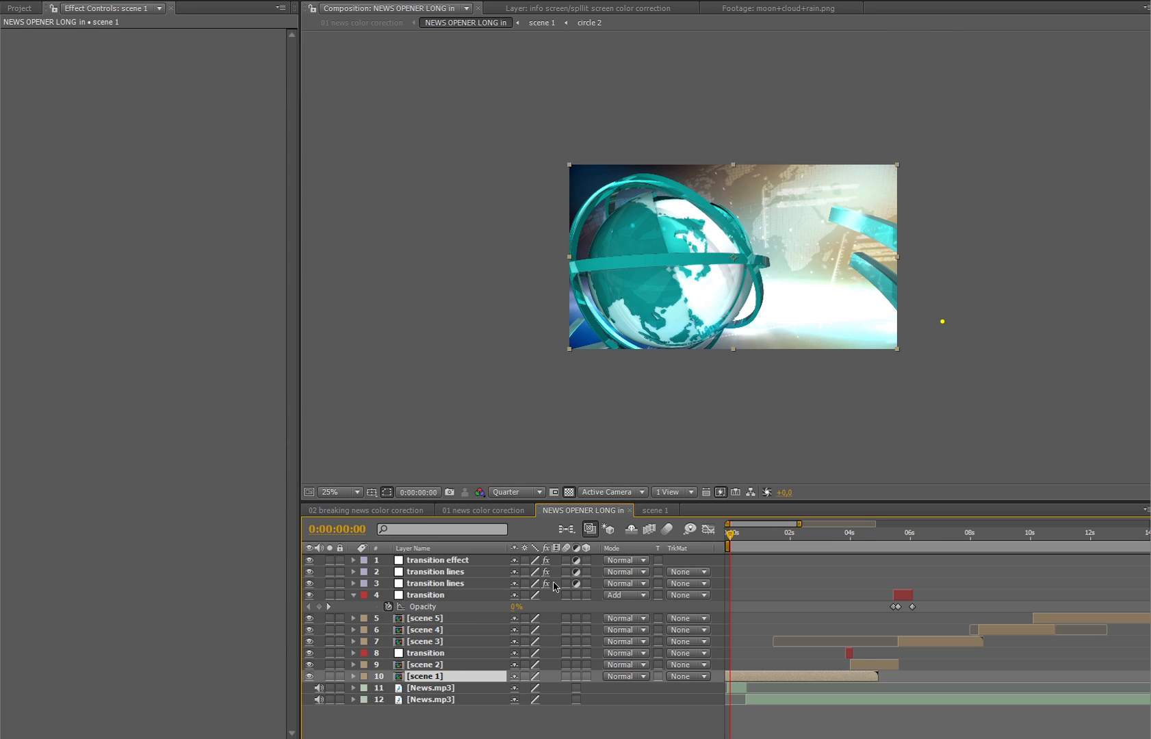
pyautogui.click(658, 510)
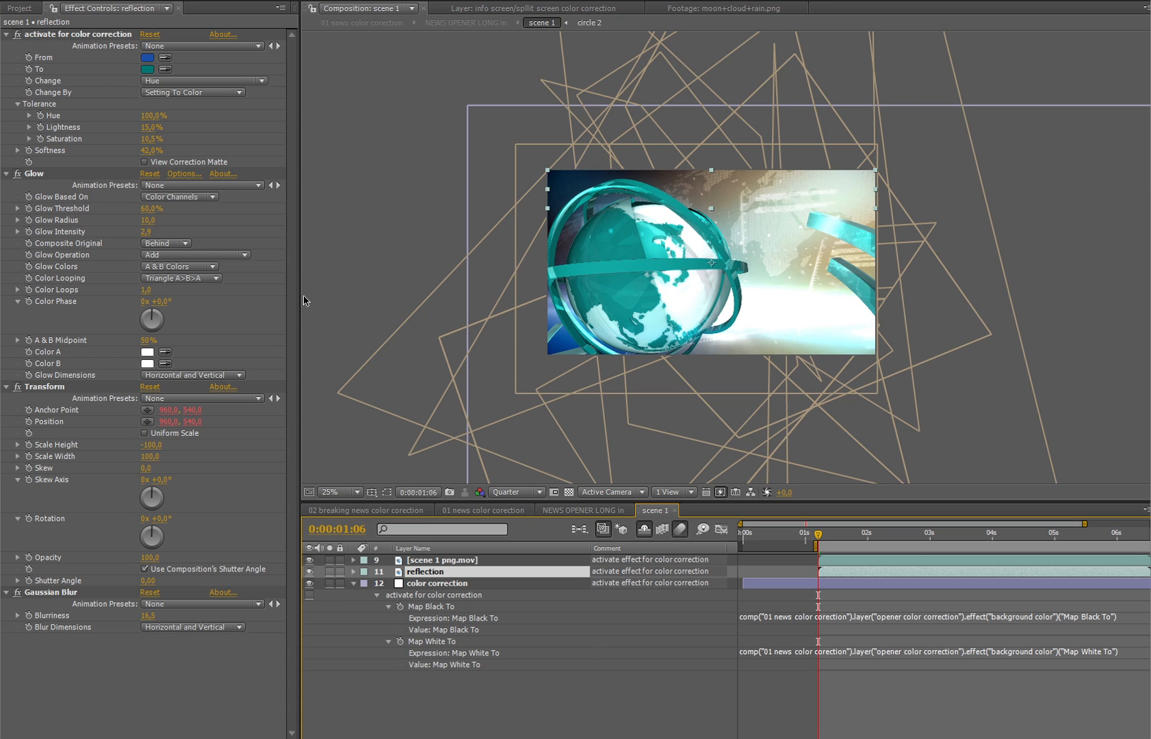
pyautogui.click(491, 509)
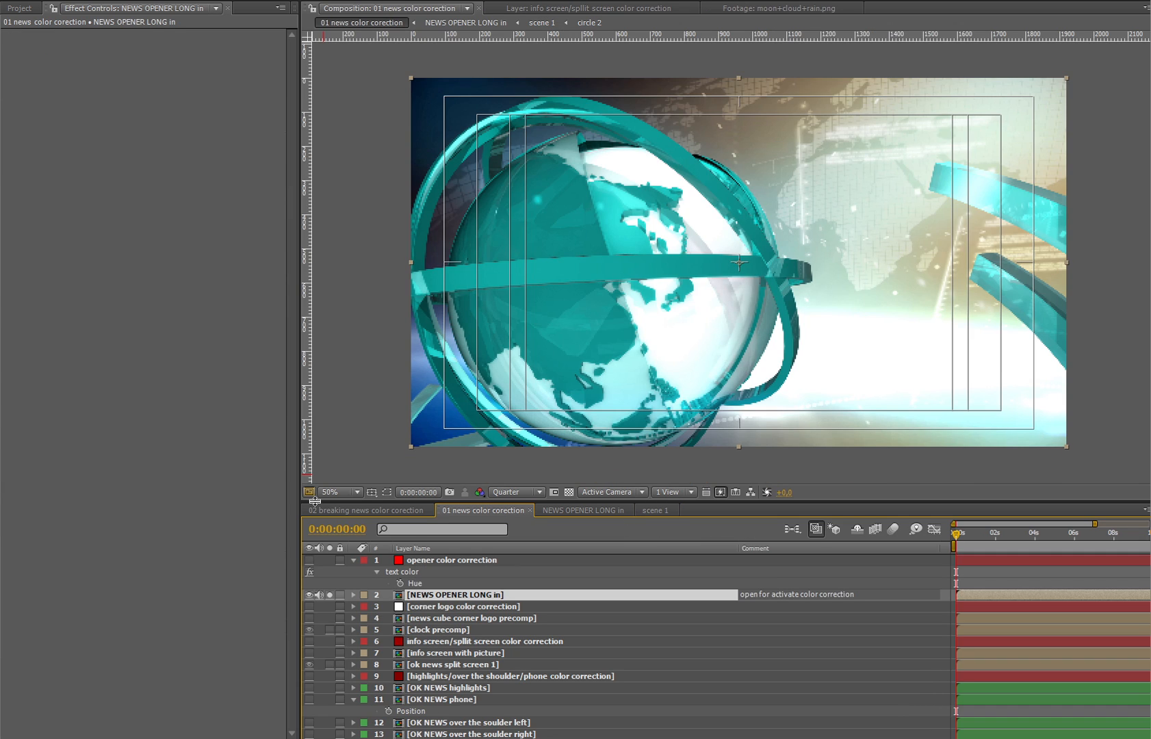
pyautogui.click(439, 561)
pyautogui.click(148, 69)
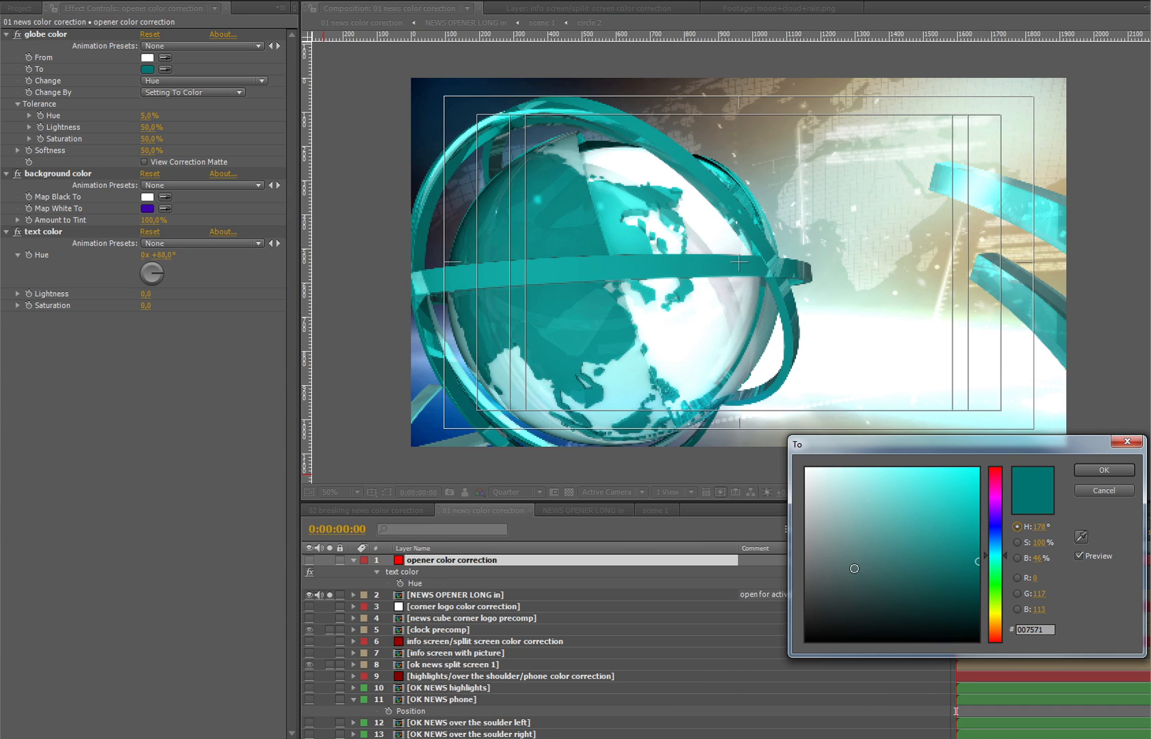
pyautogui.moveTo(996, 493); pyautogui.dragTo(996, 522)
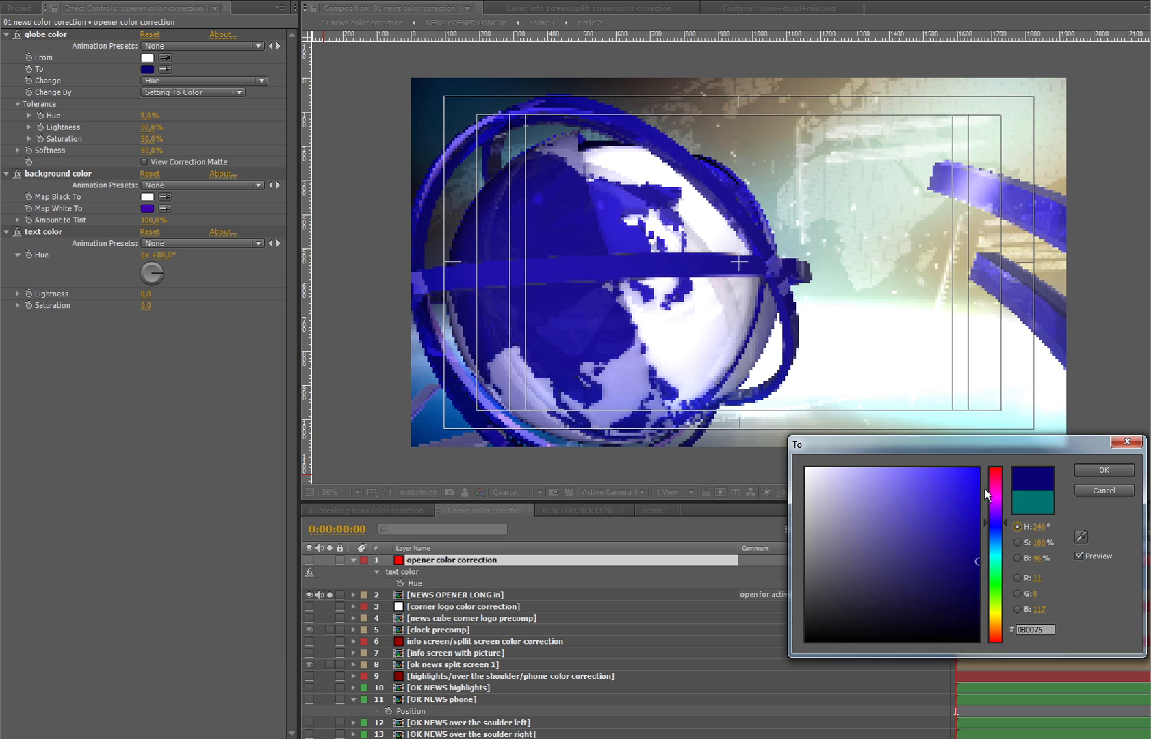
pyautogui.click(995, 482)
pyautogui.click(972, 483)
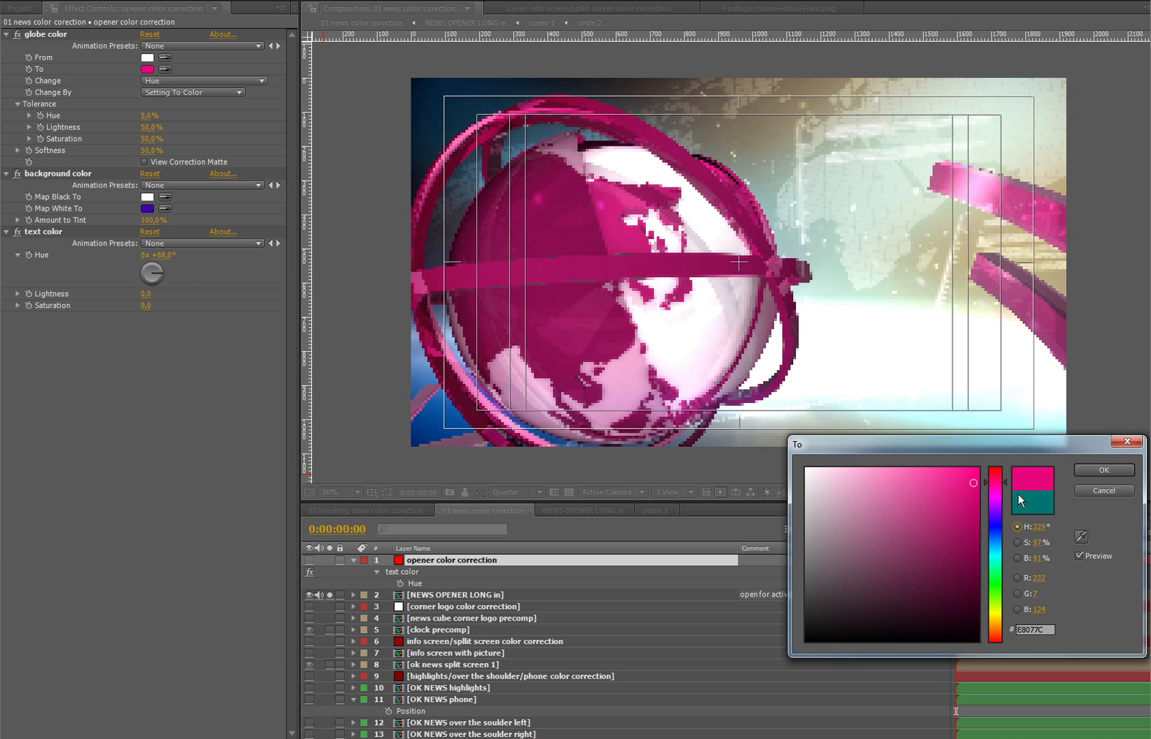
pyautogui.click(1100, 469)
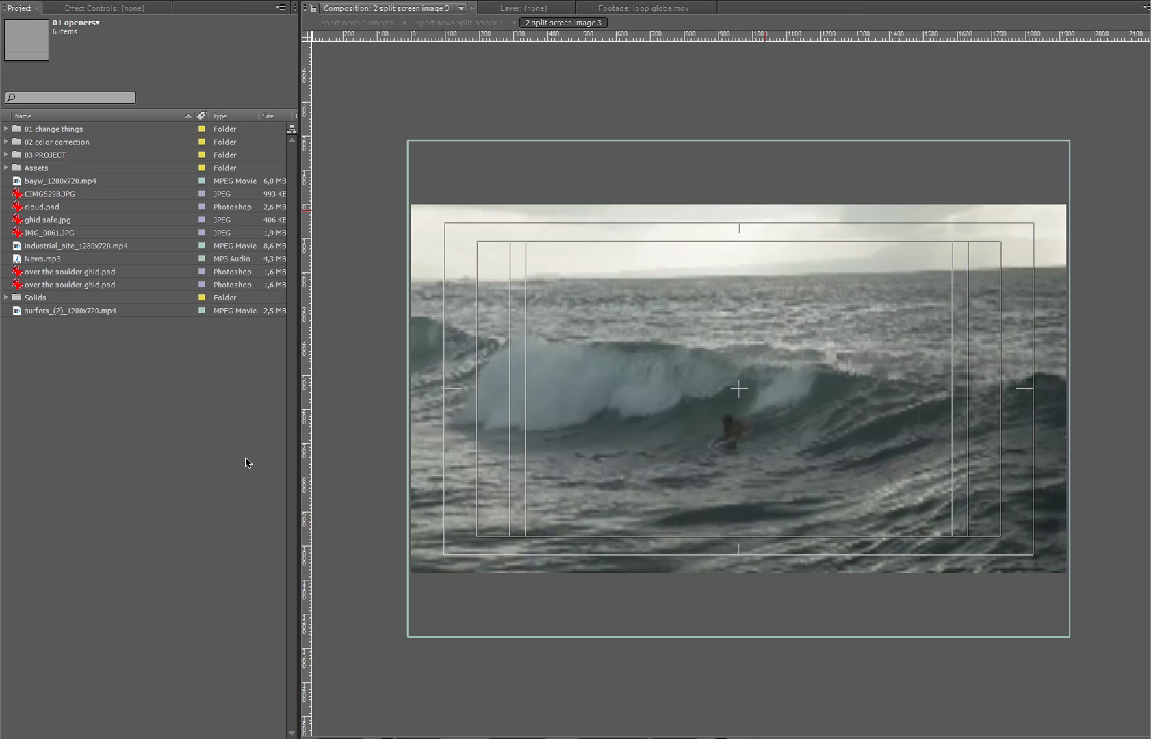
# - Expand the 03 PROJECT folder down to the 01 openers subfolder of 01 news, and check the 01 change things folder
pyautogui.click(6, 155)
pyautogui.click(19, 168)
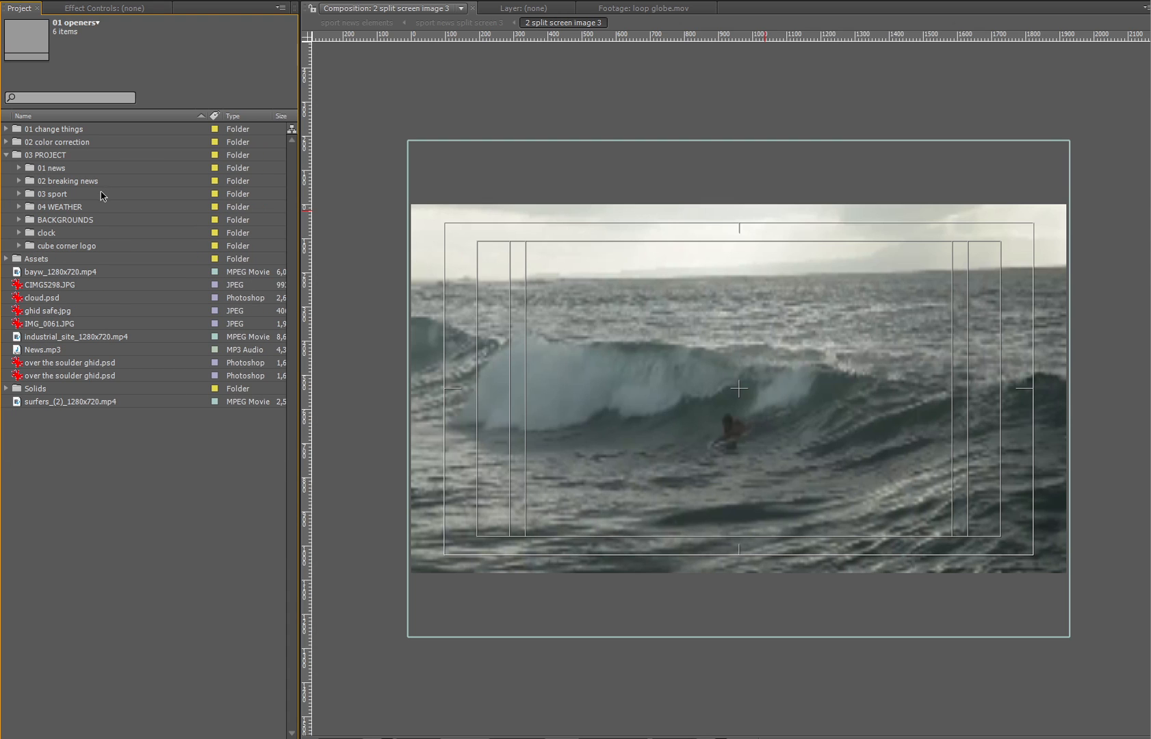
pyautogui.click(24, 168)
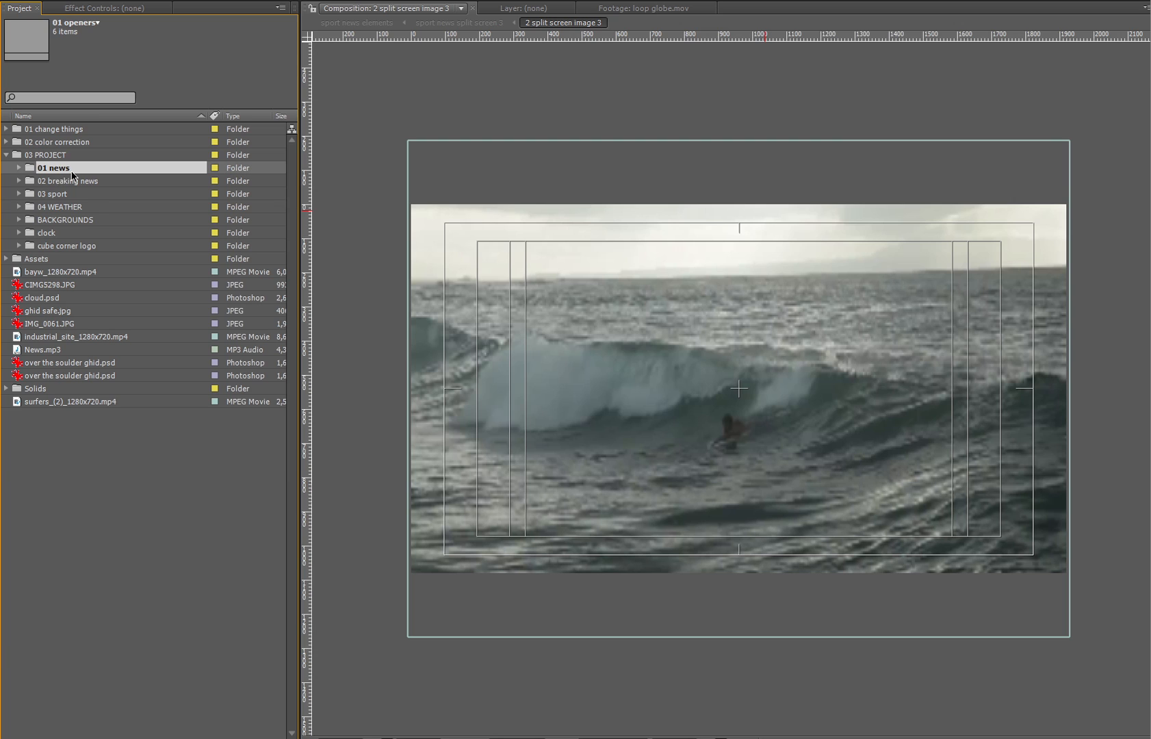
pyautogui.click(20, 168)
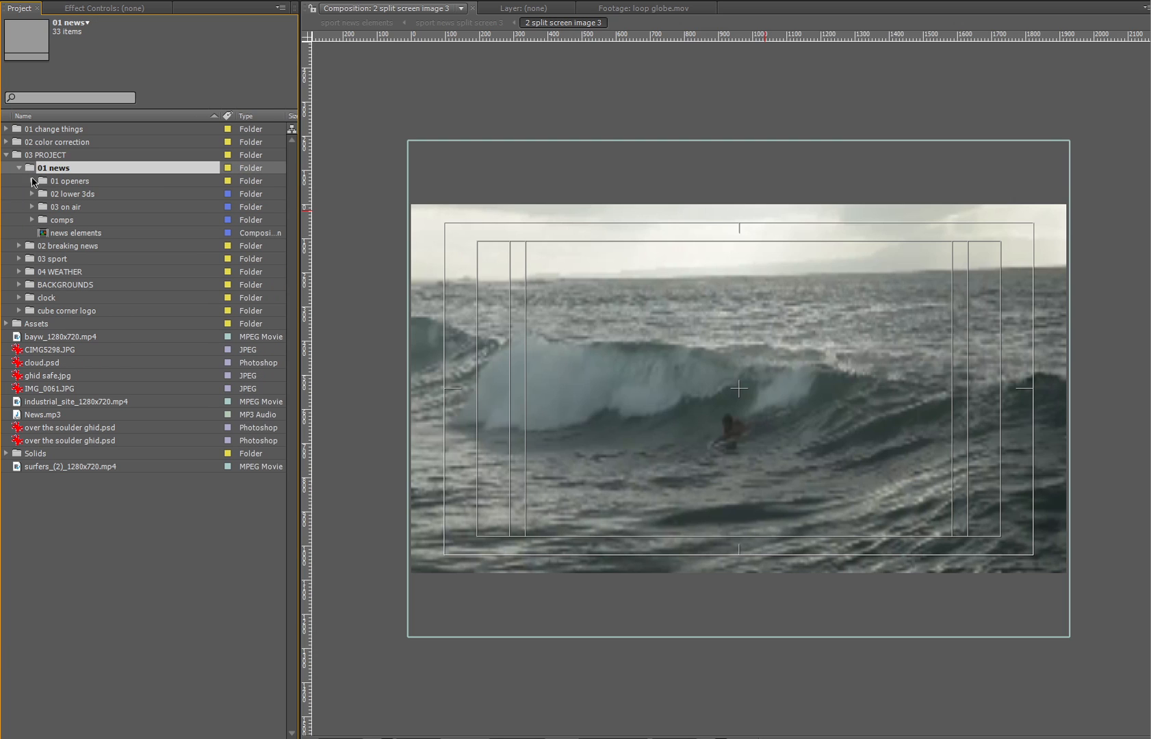
pyautogui.click(28, 181)
pyautogui.click(31, 181)
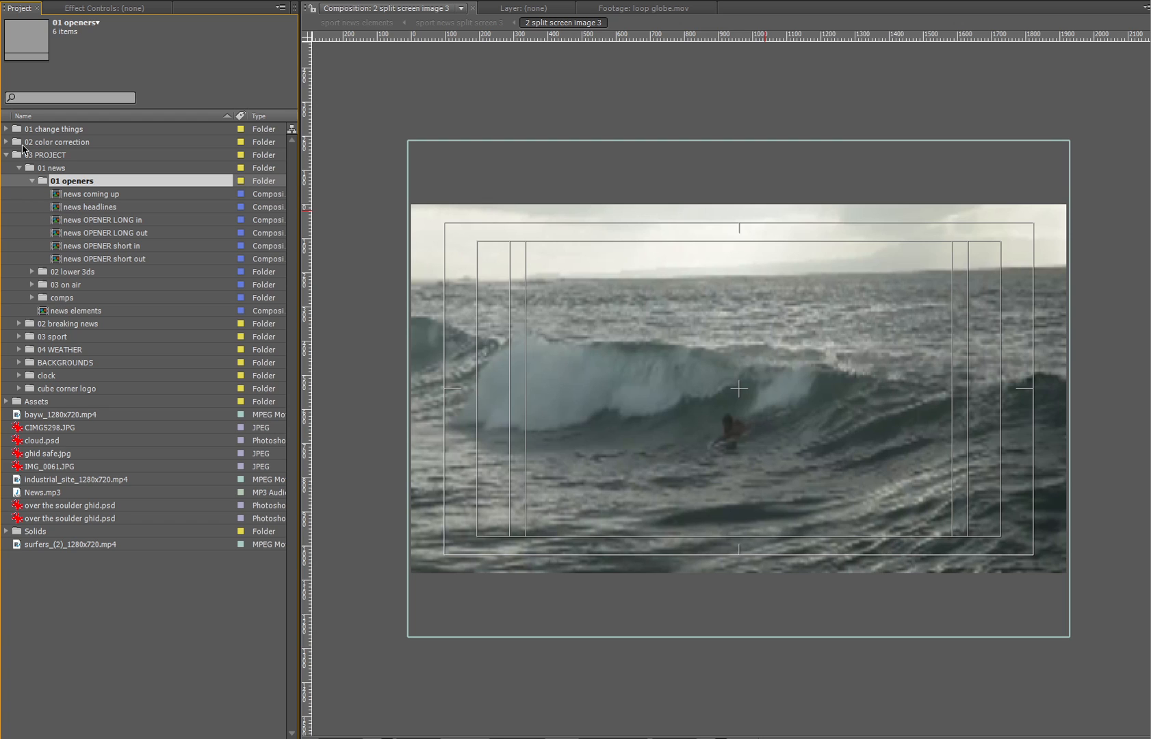
pyautogui.click(6, 130)
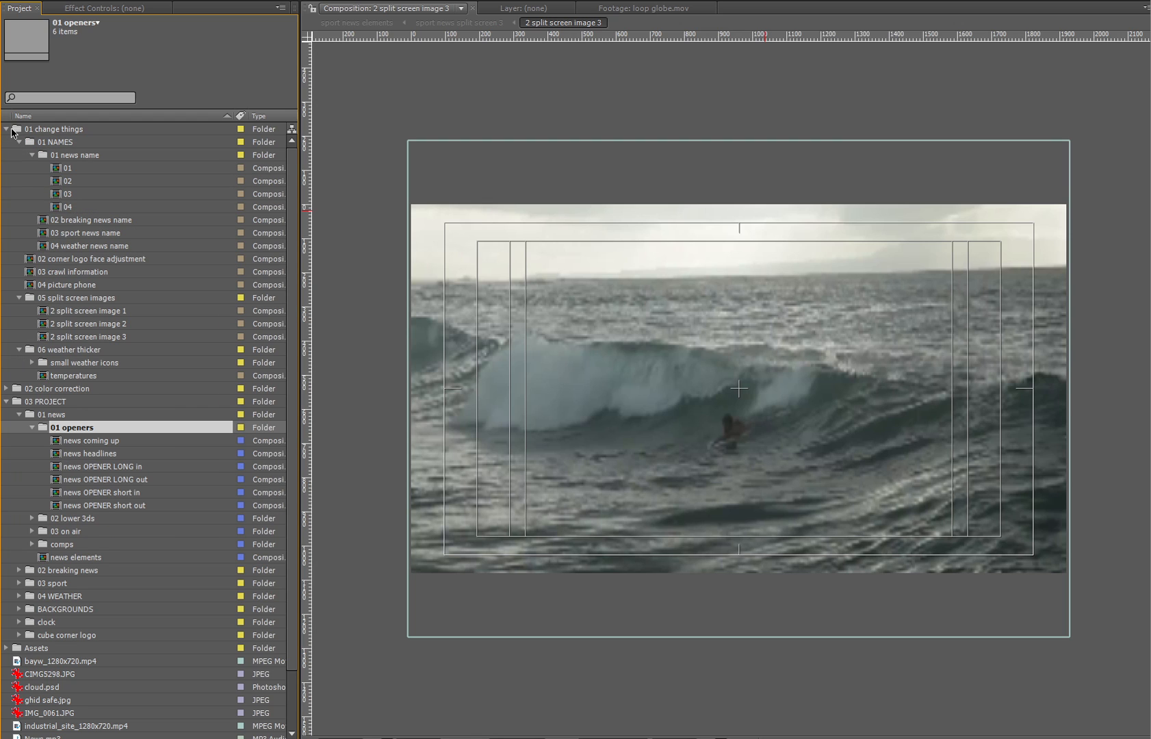
pyautogui.click(8, 129)
# - Open the news OPENER LONG in composition and its scene 5 precomp
pyautogui.click(91, 220)
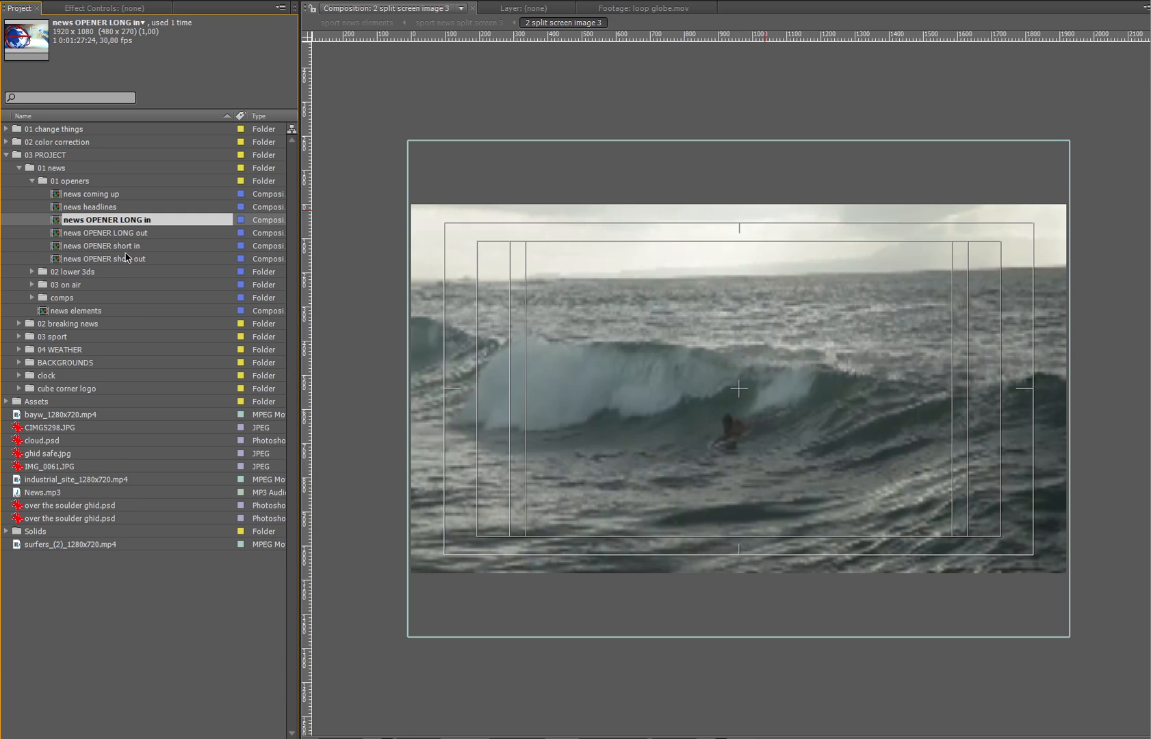
pyautogui.doubleClick(139, 224)
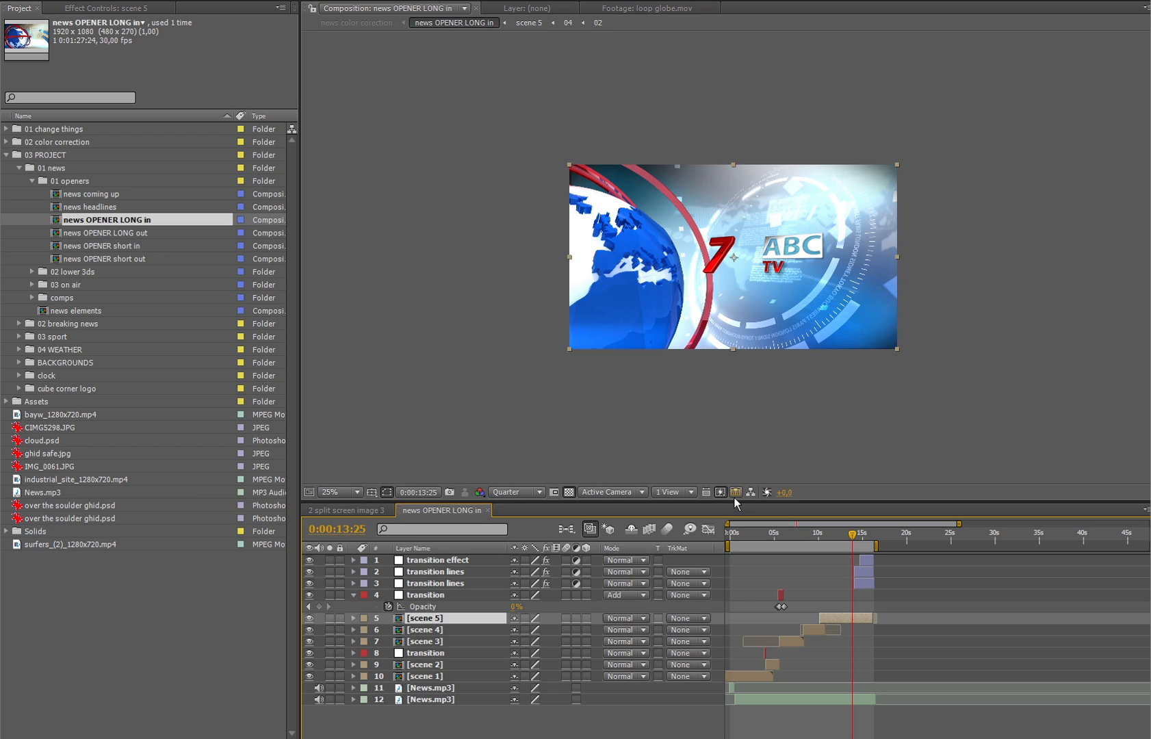
pyautogui.doubleClick(445, 620)
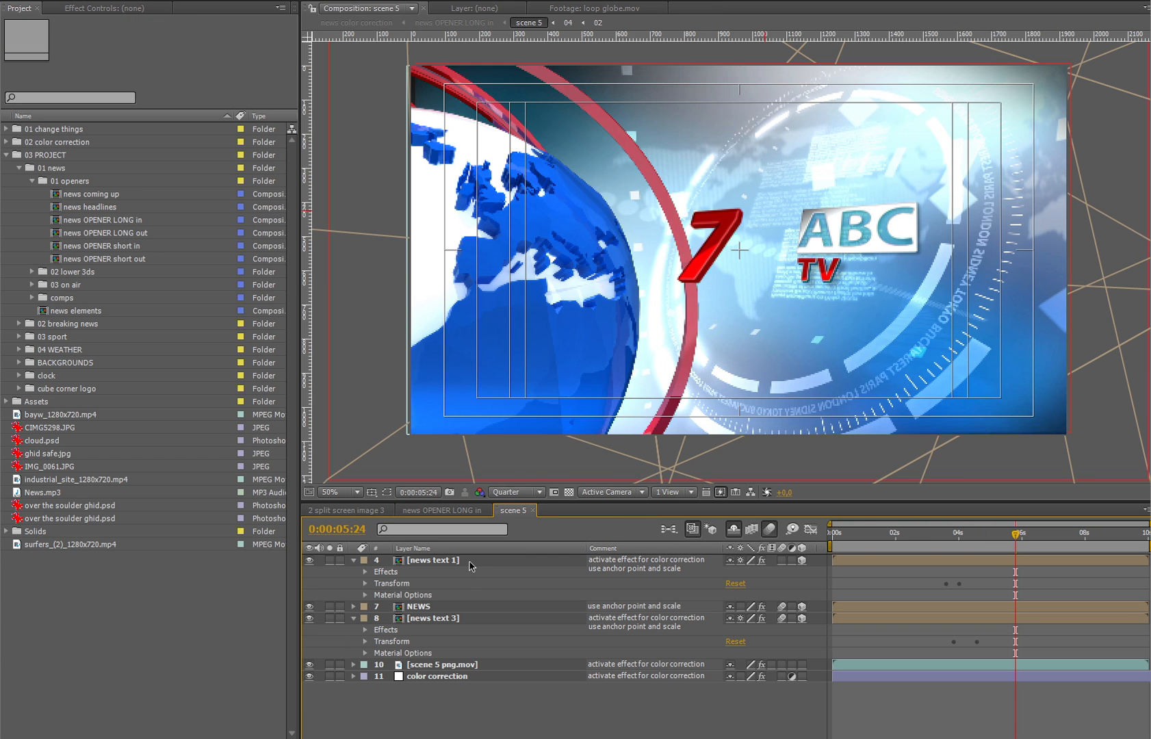
# - Reveal the keyframed properties of the news text 1 layer, solo it, and move the current time to 0:00:04:18
pyautogui.click(470, 565)
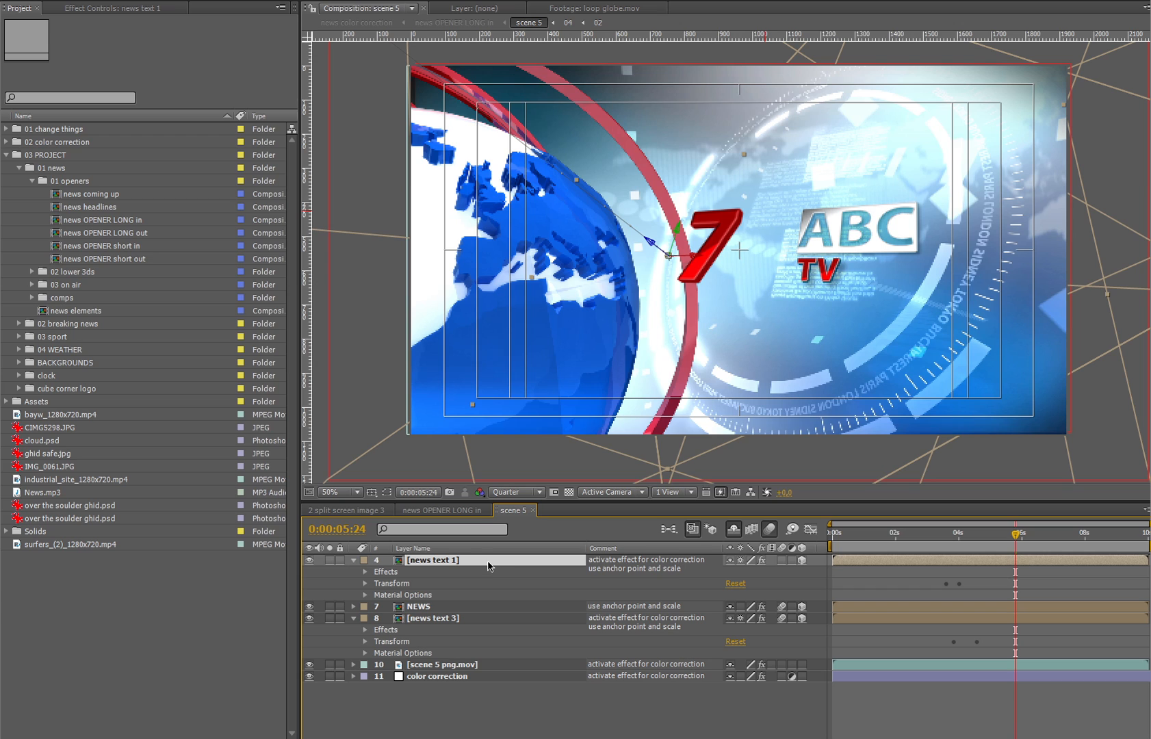
pyautogui.press('u')
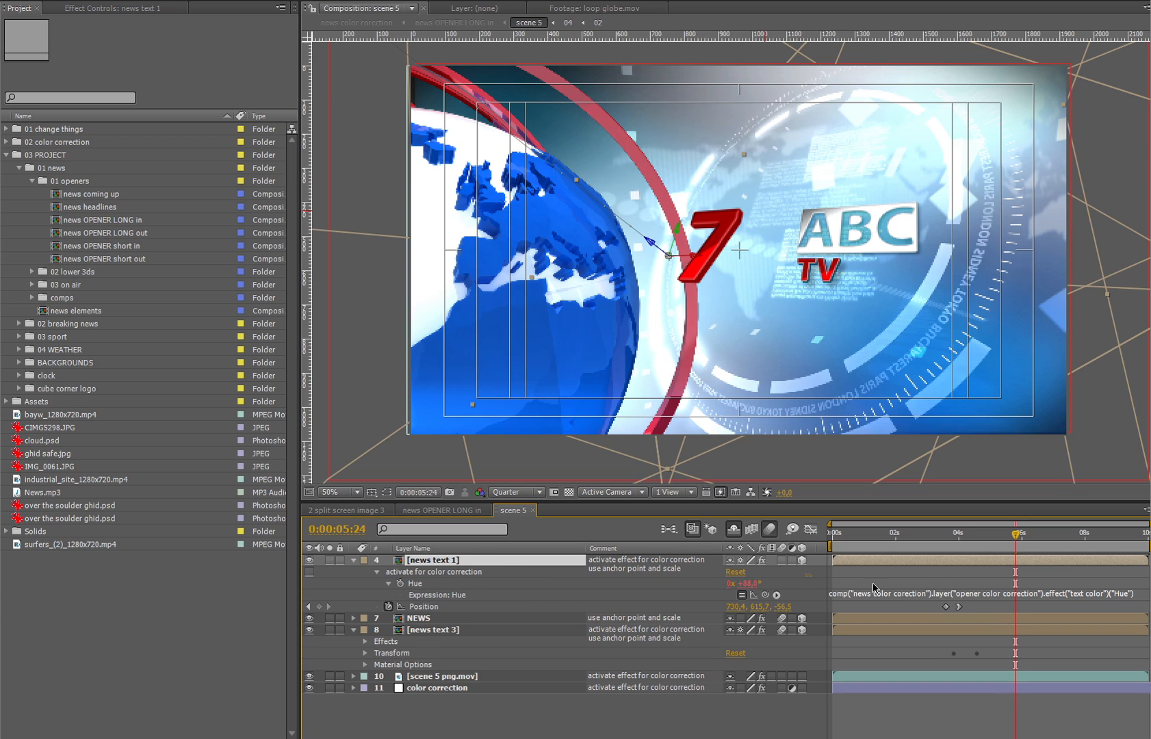
pyautogui.click(948, 546)
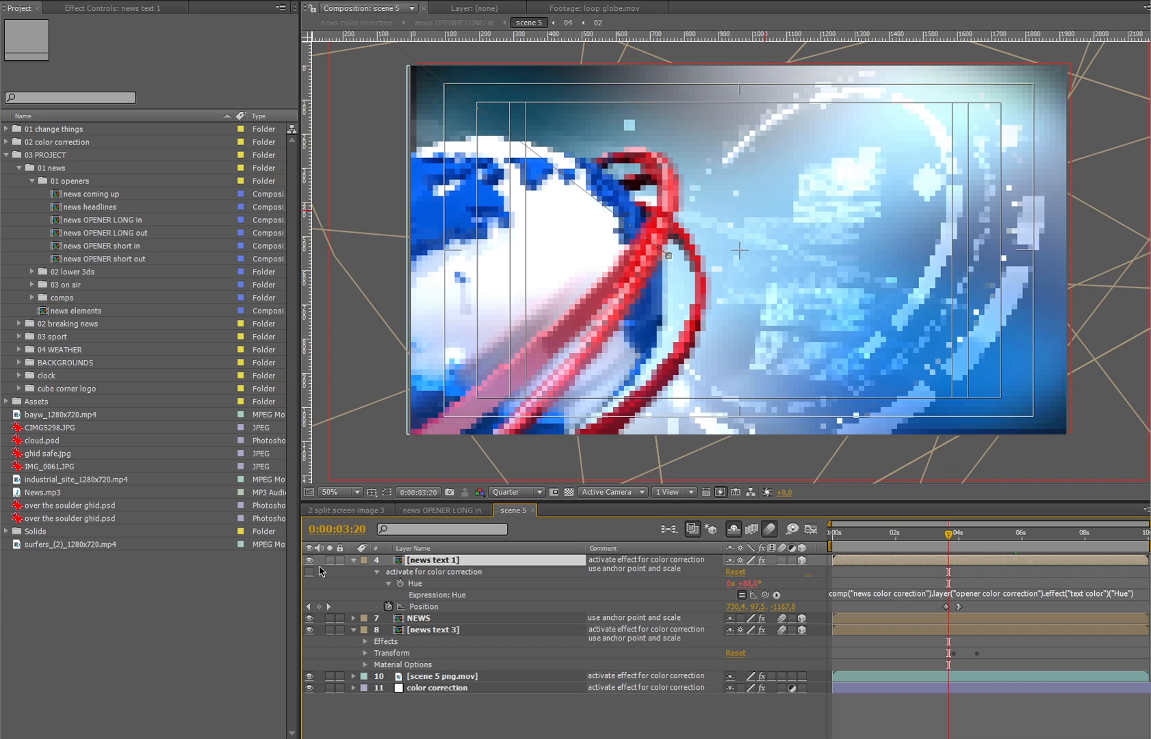
pyautogui.click(329, 560)
pyautogui.moveTo(948, 535); pyautogui.dragTo(980, 542)
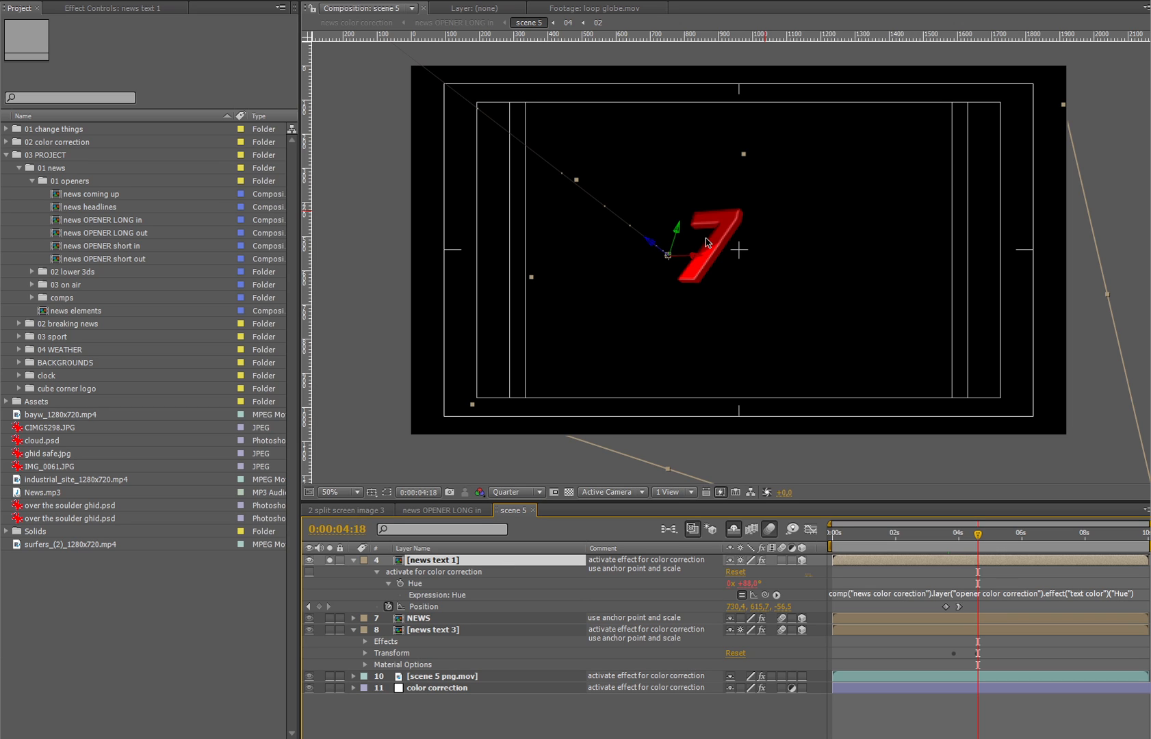
pyautogui.moveTo(725, 240); pyautogui.dragTo(828, 304)
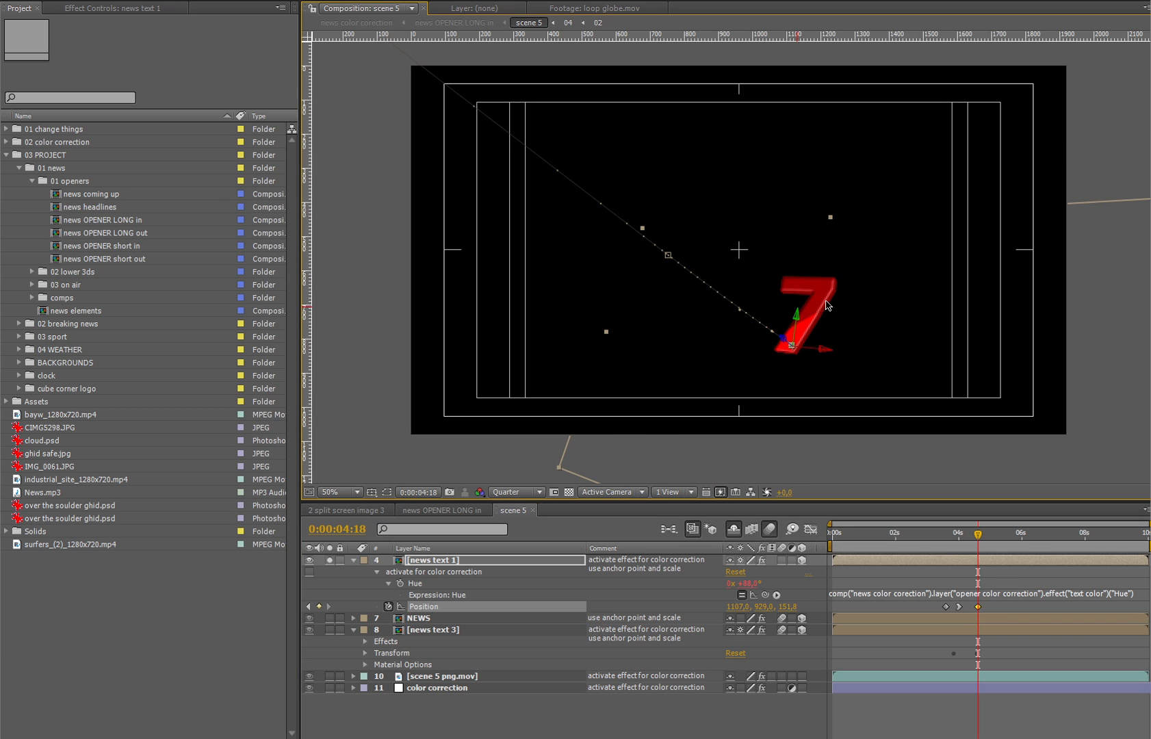
pyautogui.click(988, 612)
pyautogui.click(978, 606)
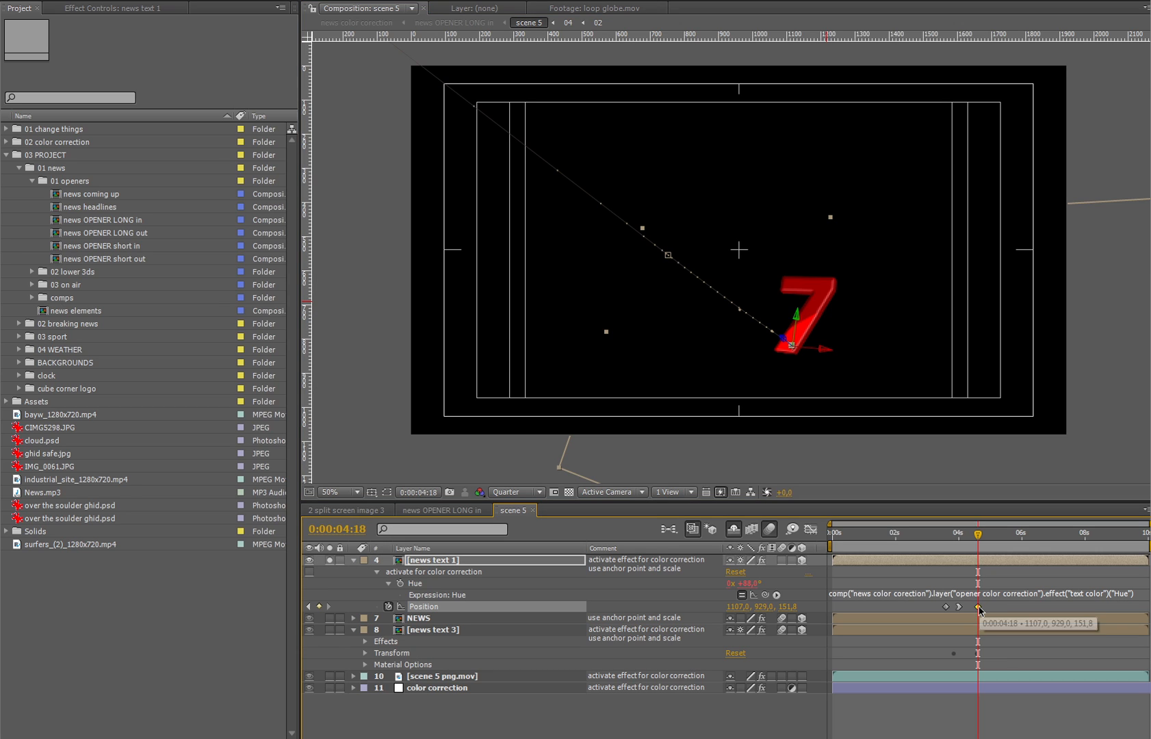
pyautogui.press('Delete')
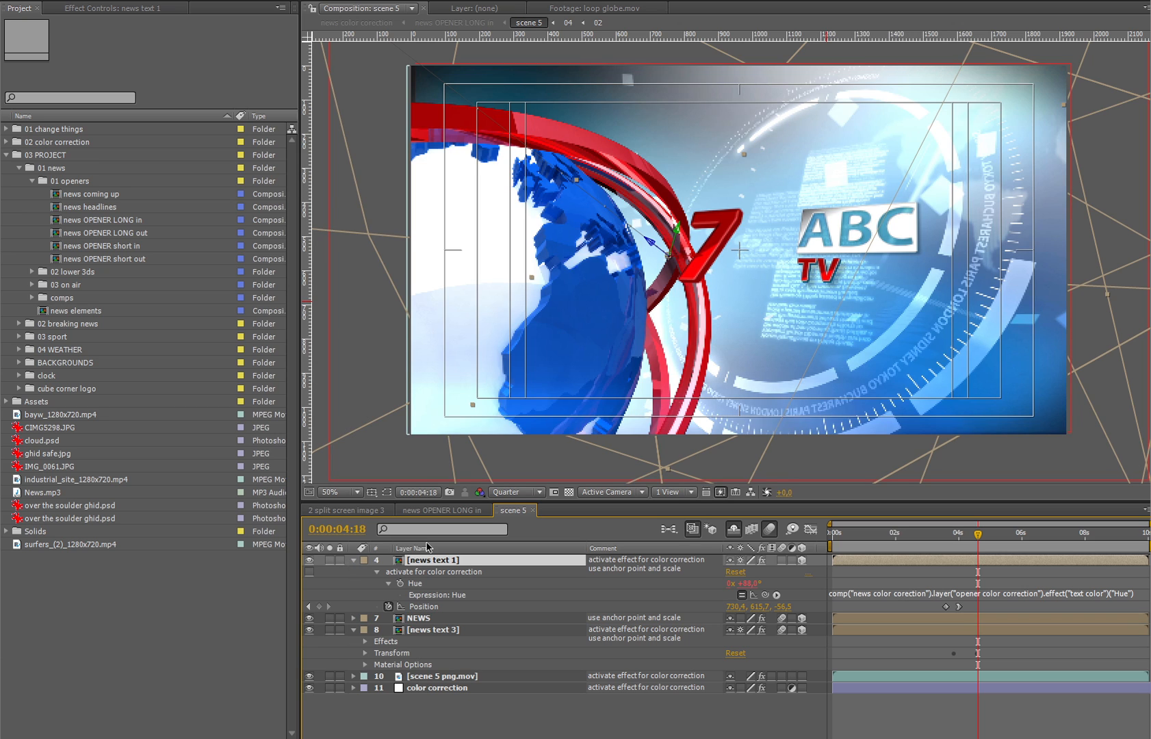
# - Reveal the news text 1 layer's Anchor Point and Scale, set the anchor's X value to 851 and the scale to 206%
pyautogui.press('a')
pyautogui.hotkey('shift', 's')
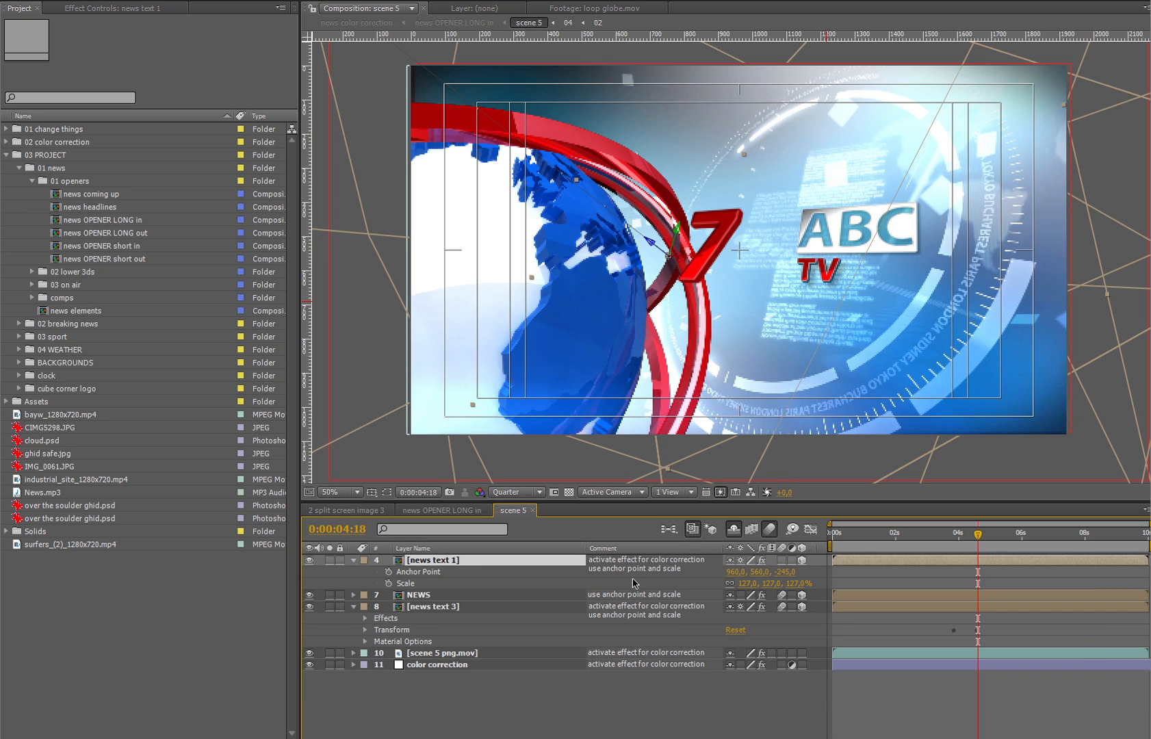
pyautogui.moveTo(736, 578); pyautogui.dragTo(619, 569)
pyautogui.moveTo(750, 585); pyautogui.dragTo(775, 571)
# - Reveal the NEWS layer's Anchor Point and set its Y value to 426 to reposition the ABC logo
pyautogui.click(433, 595)
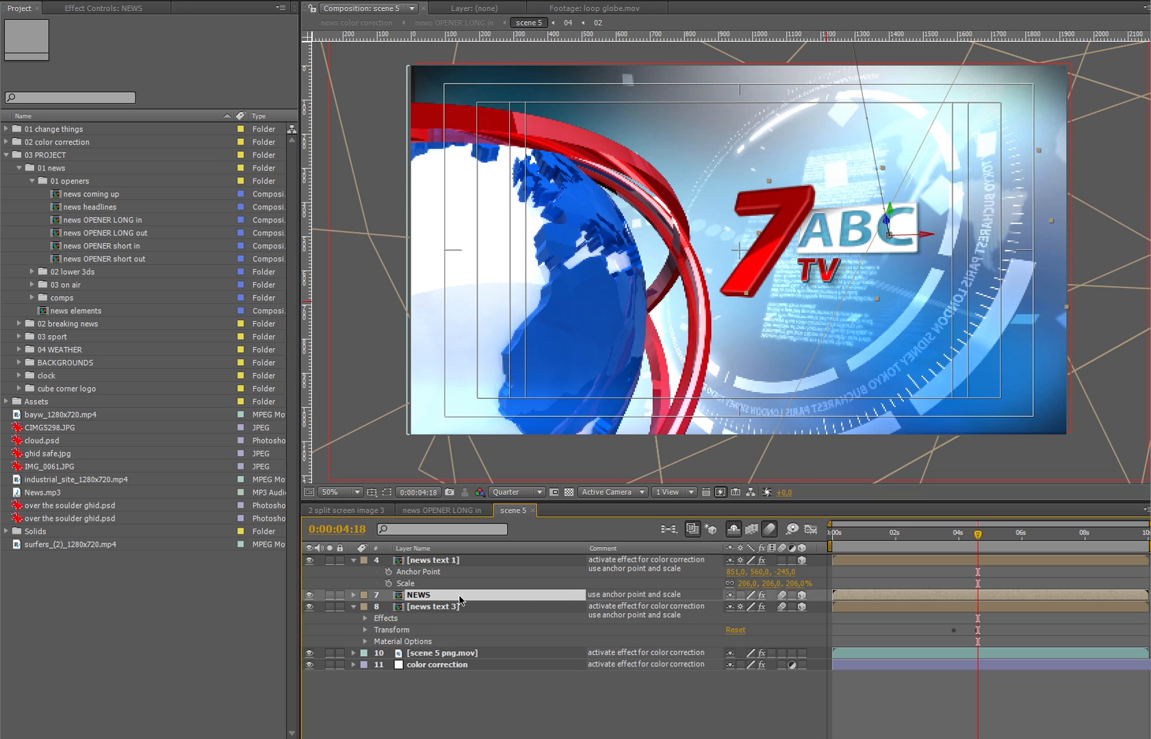
pyautogui.press('a')
pyautogui.click(777, 607)
pyautogui.moveTo(777, 607); pyautogui.dragTo(640, 612)
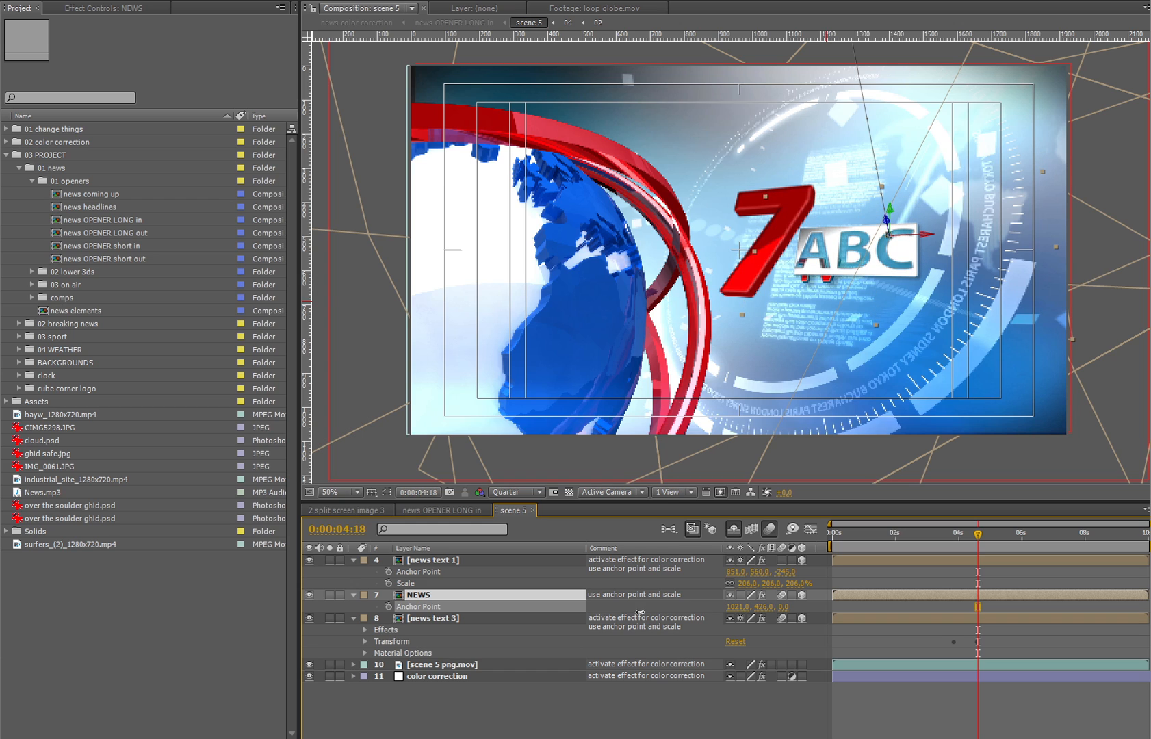
# - Reveal the news text 3 layer's Anchor Point, set its Y value to 411, and deselect the layer
pyautogui.click(432, 618)
pyautogui.press('a')
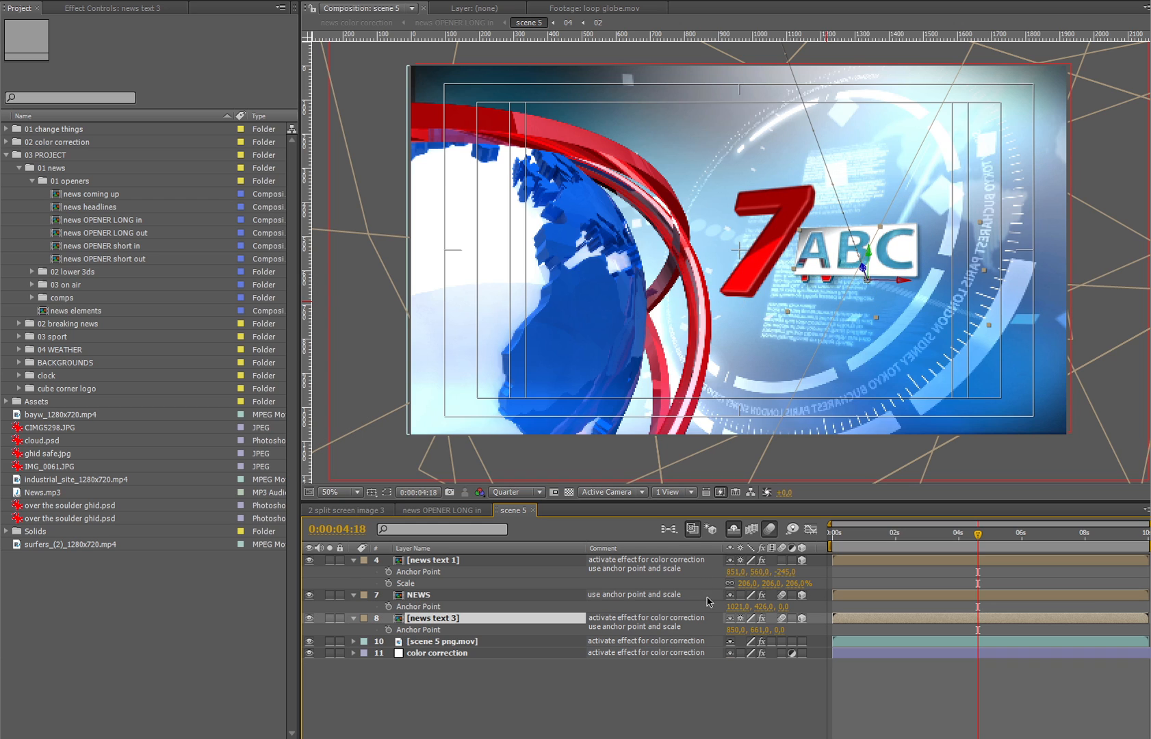
pyautogui.moveTo(764, 631); pyautogui.dragTo(608, 627)
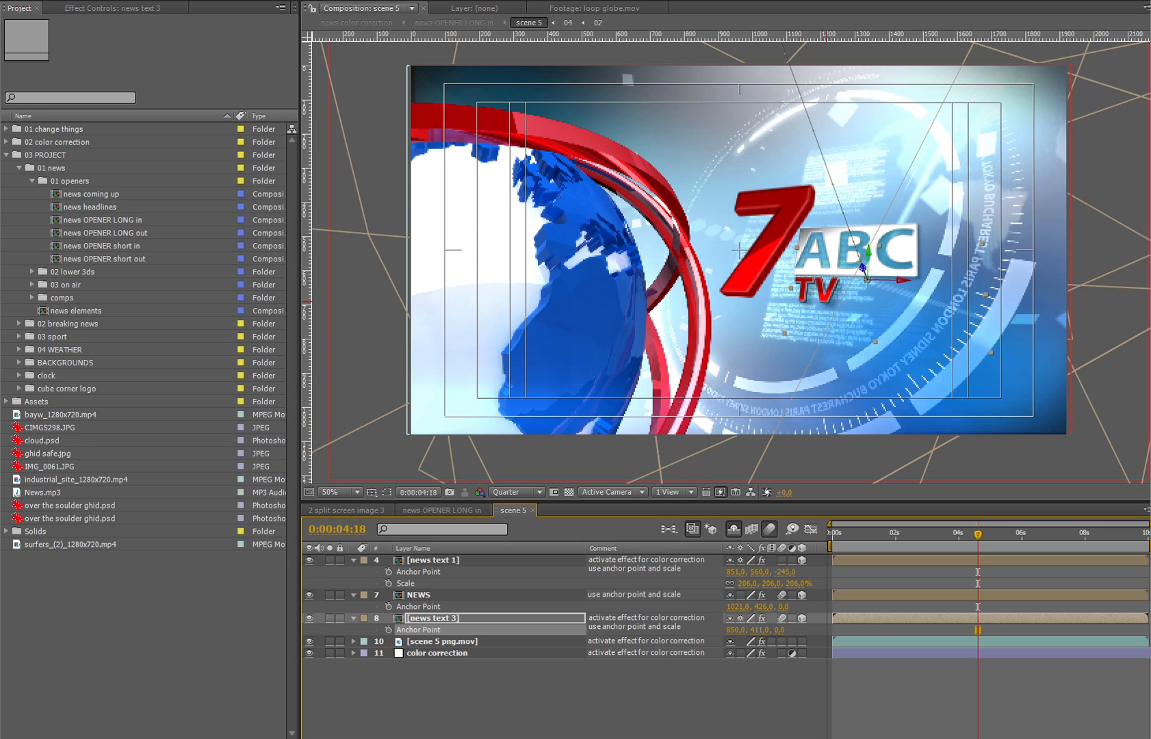
pyautogui.click(463, 673)
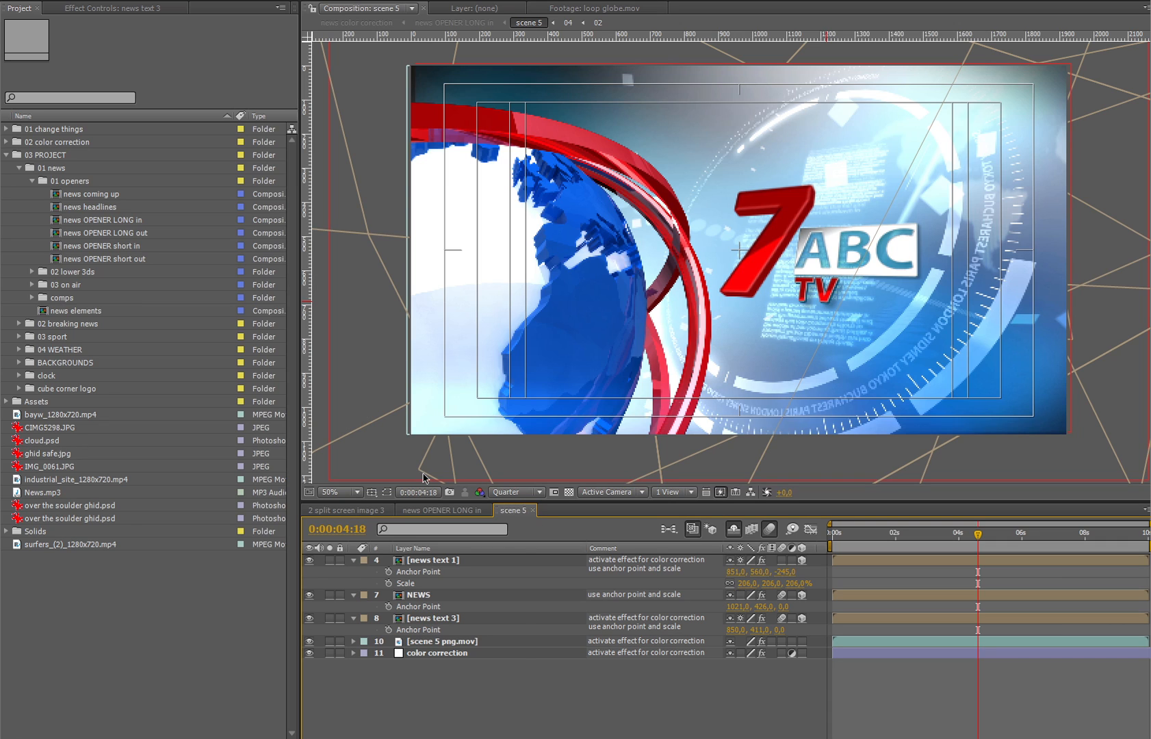
# - Close the scene 5 composition and look through news OPENER LONG in at several times up to 0:00:15:11
pyautogui.click(532, 510)
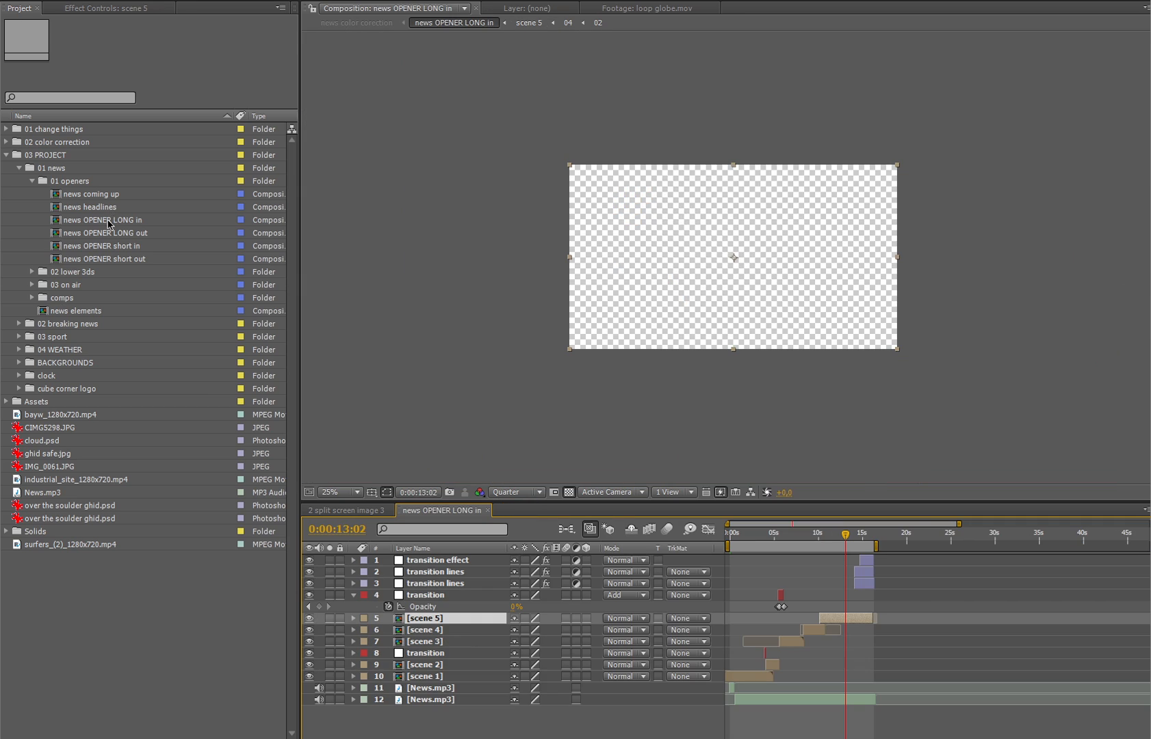
pyautogui.click(107, 220)
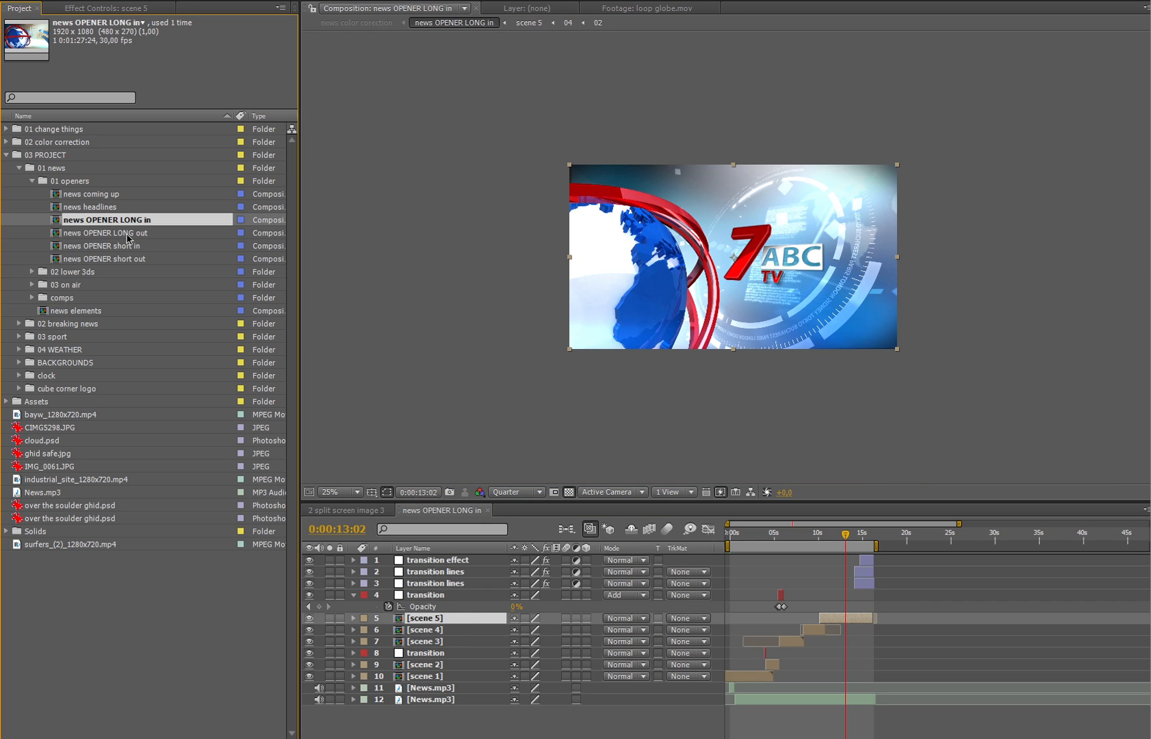
pyautogui.click(127, 234)
pyautogui.click(133, 221)
pyautogui.moveTo(847, 535); pyautogui.dragTo(742, 536)
pyautogui.click(776, 537)
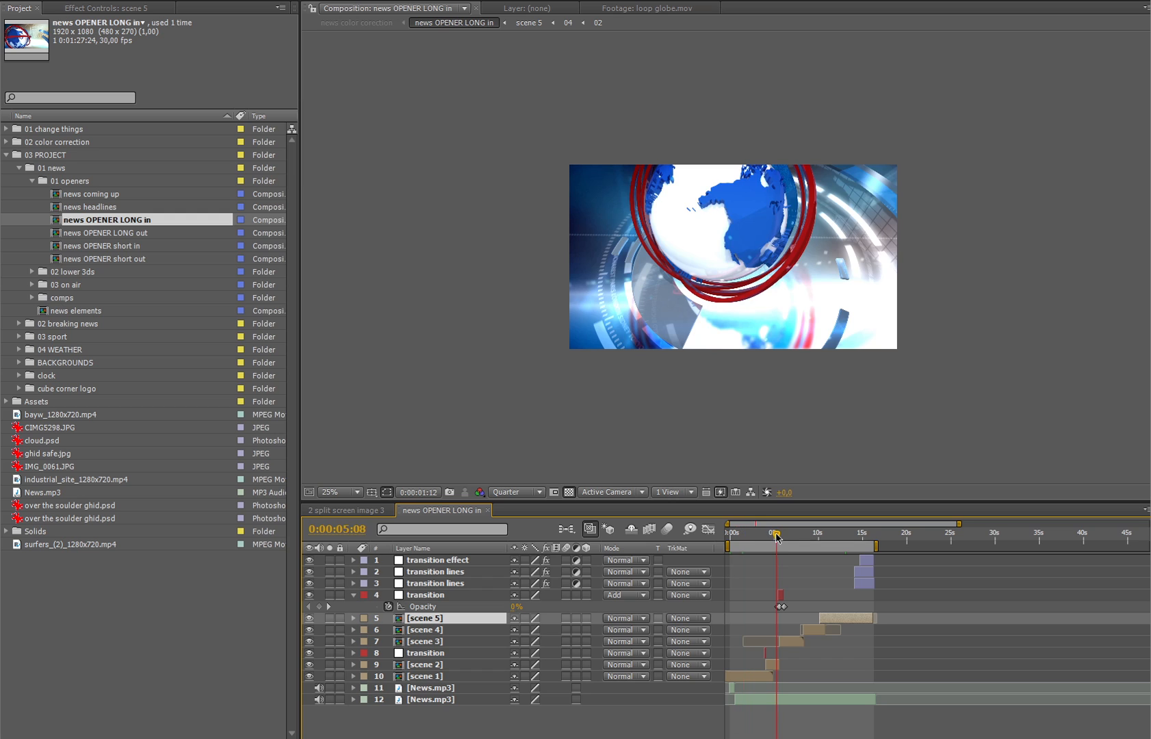
pyautogui.click(809, 538)
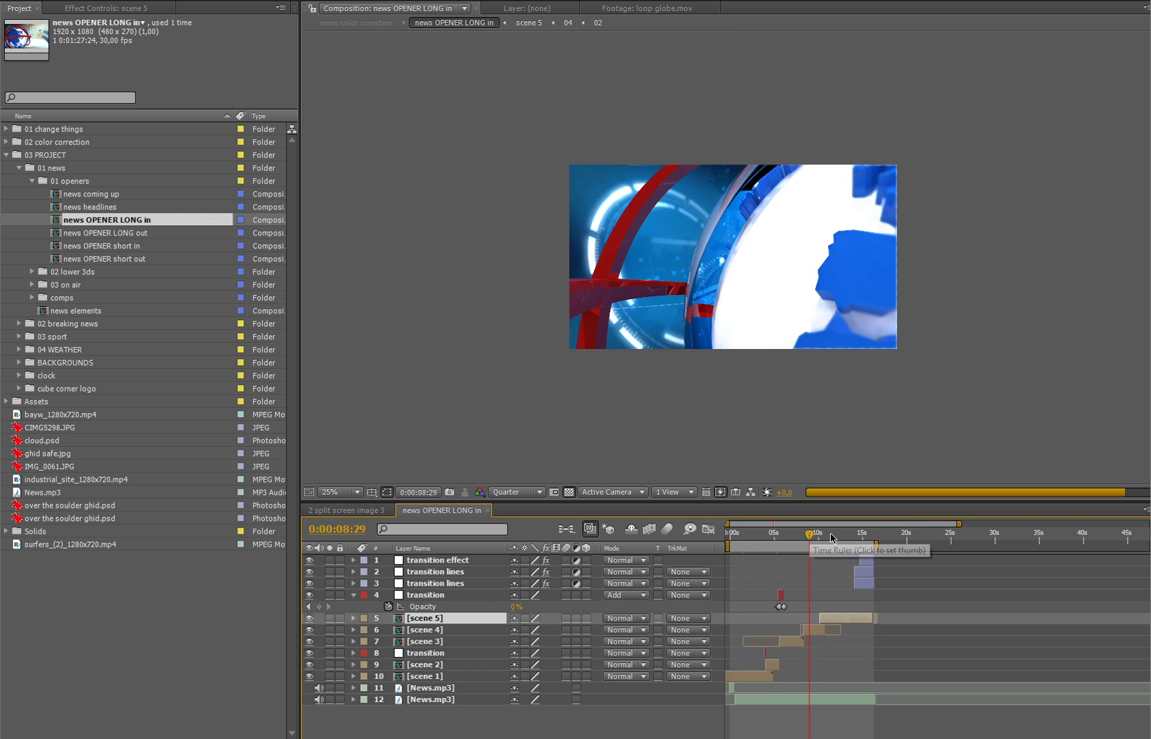
pyautogui.click(837, 537)
pyautogui.click(865, 534)
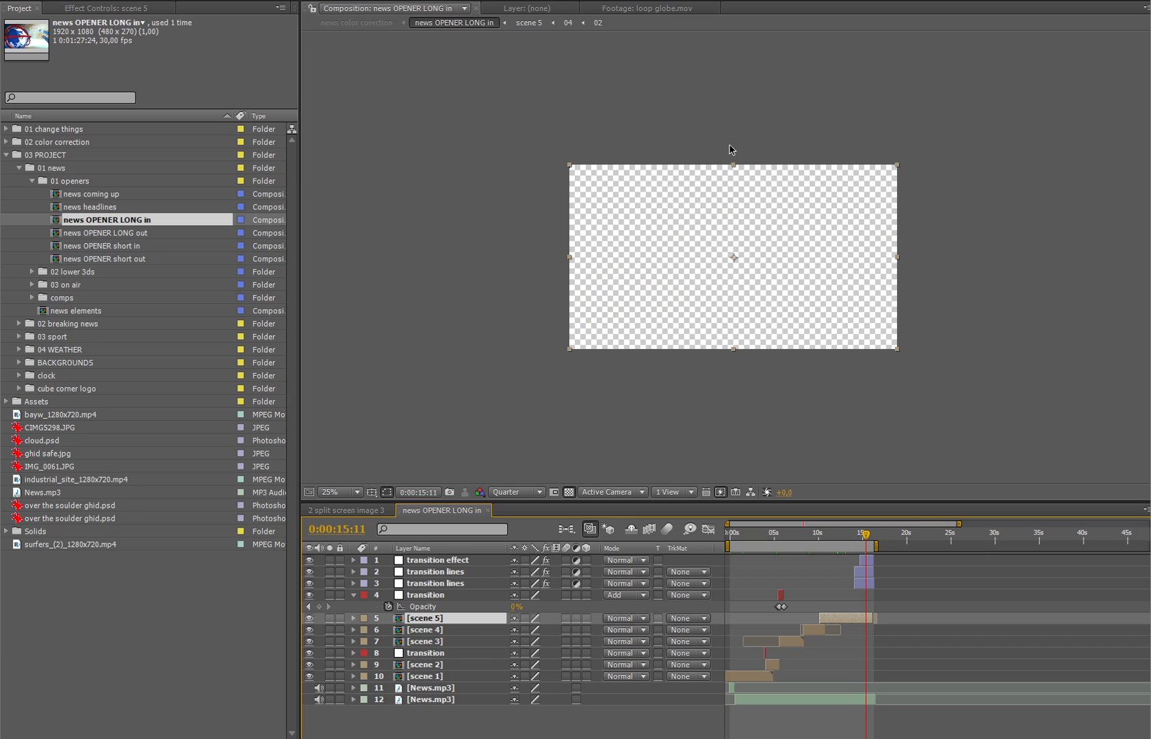
# - Examine the closing transition of news OPENER LONG in at 0:00:14:08 and 0:00:14:29
pyautogui.press('=')
pyautogui.press('=')
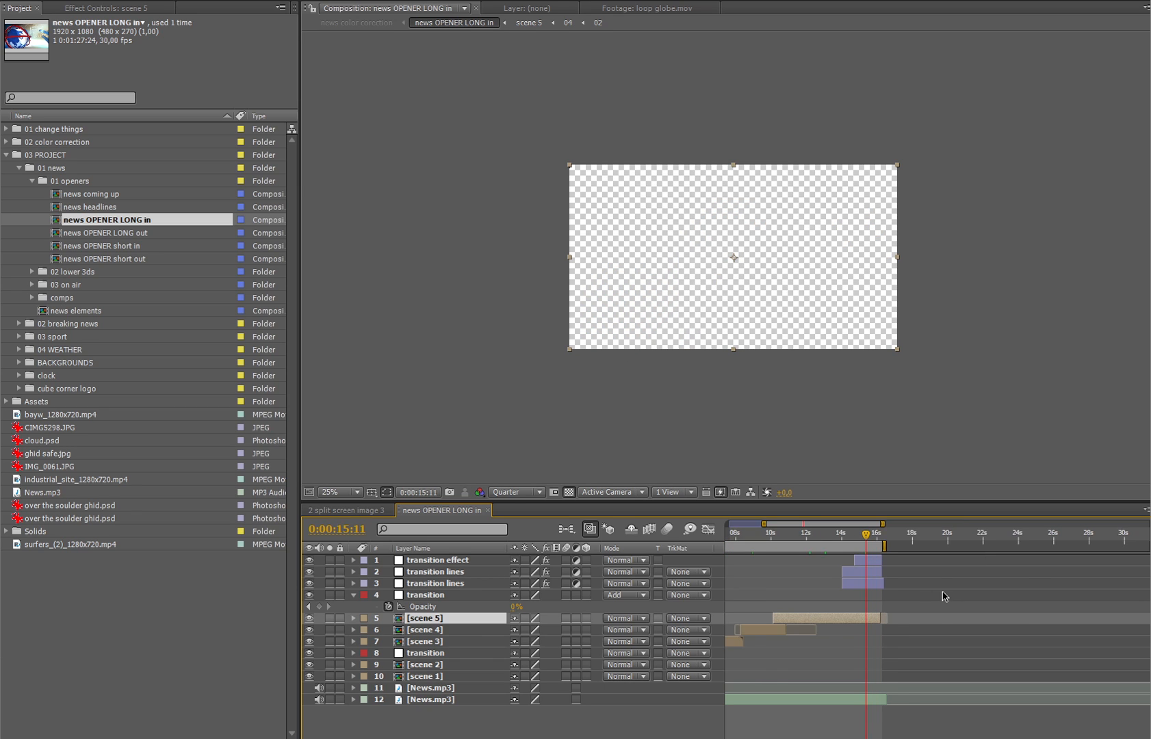
pyautogui.click(828, 538)
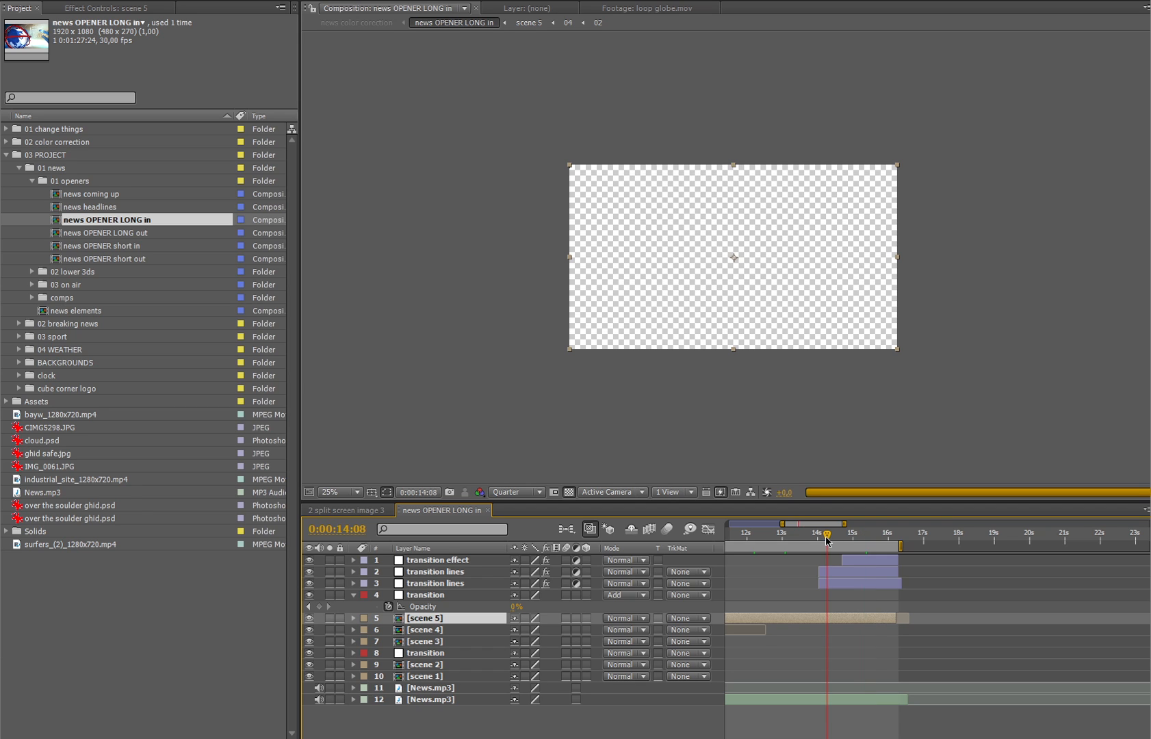
pyautogui.click(853, 535)
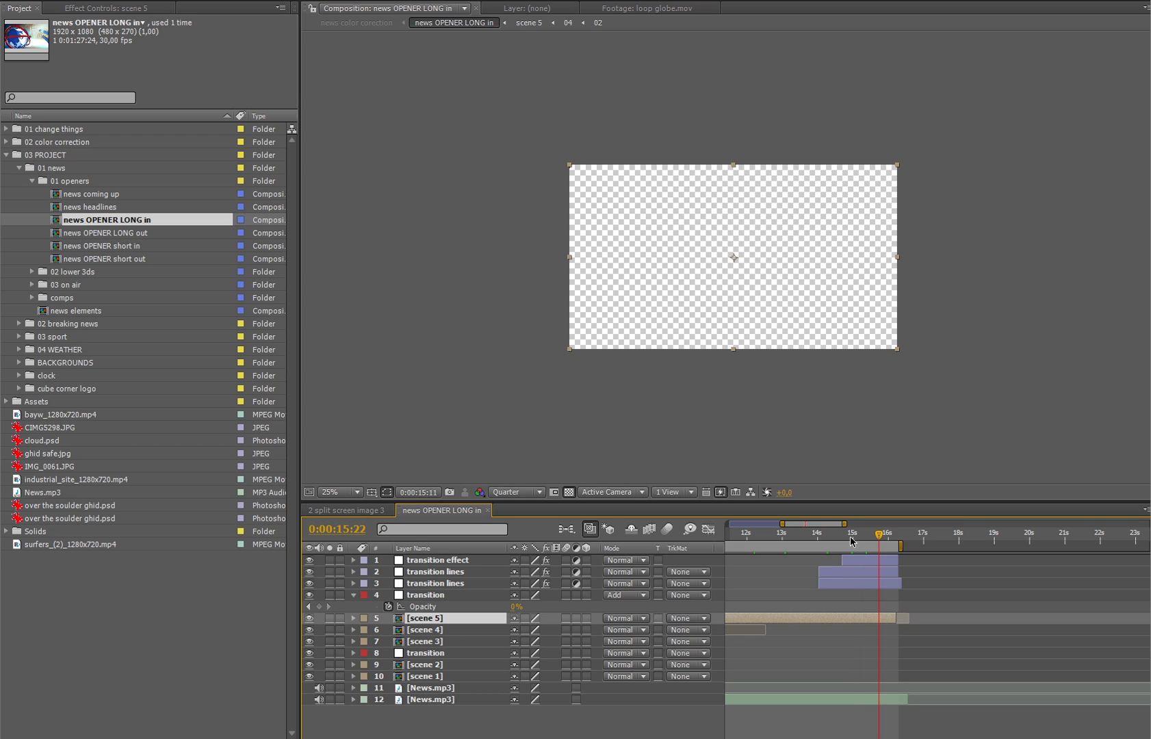
# - Open the news OPENER LONG out composition and look through its scene 5 ending from 0:00:11:03 to 0:00:15:17
pyautogui.click(147, 236)
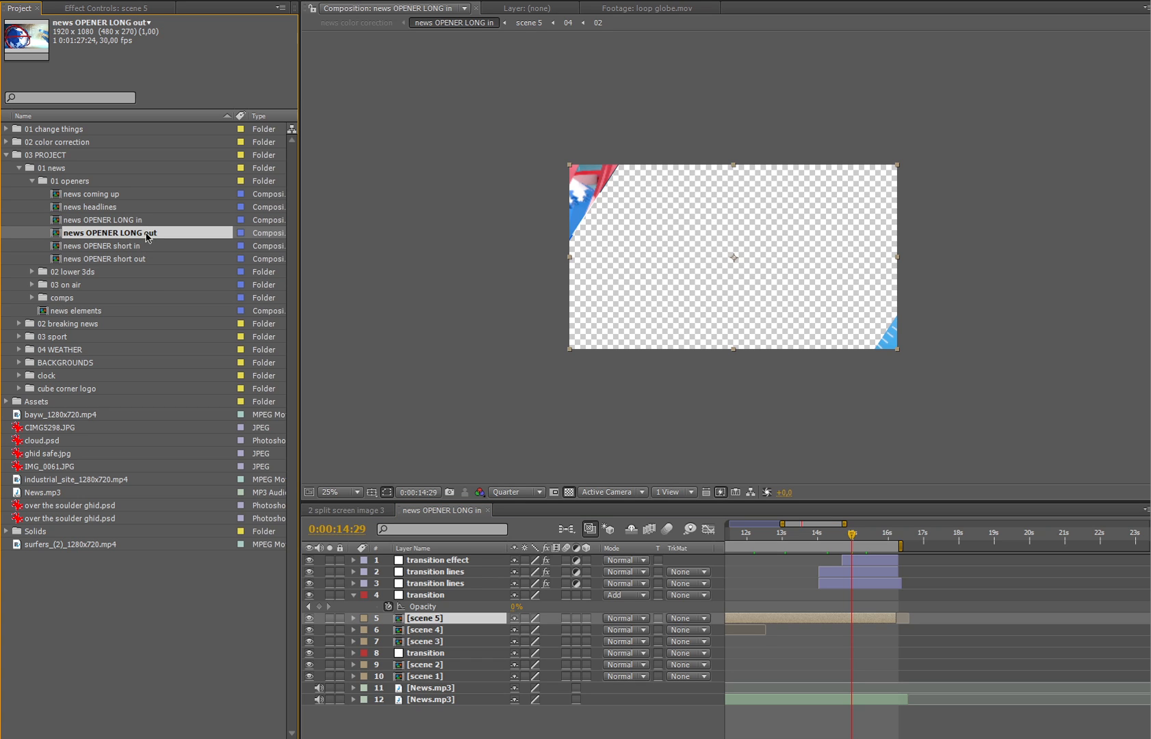
pyautogui.doubleClick(148, 236)
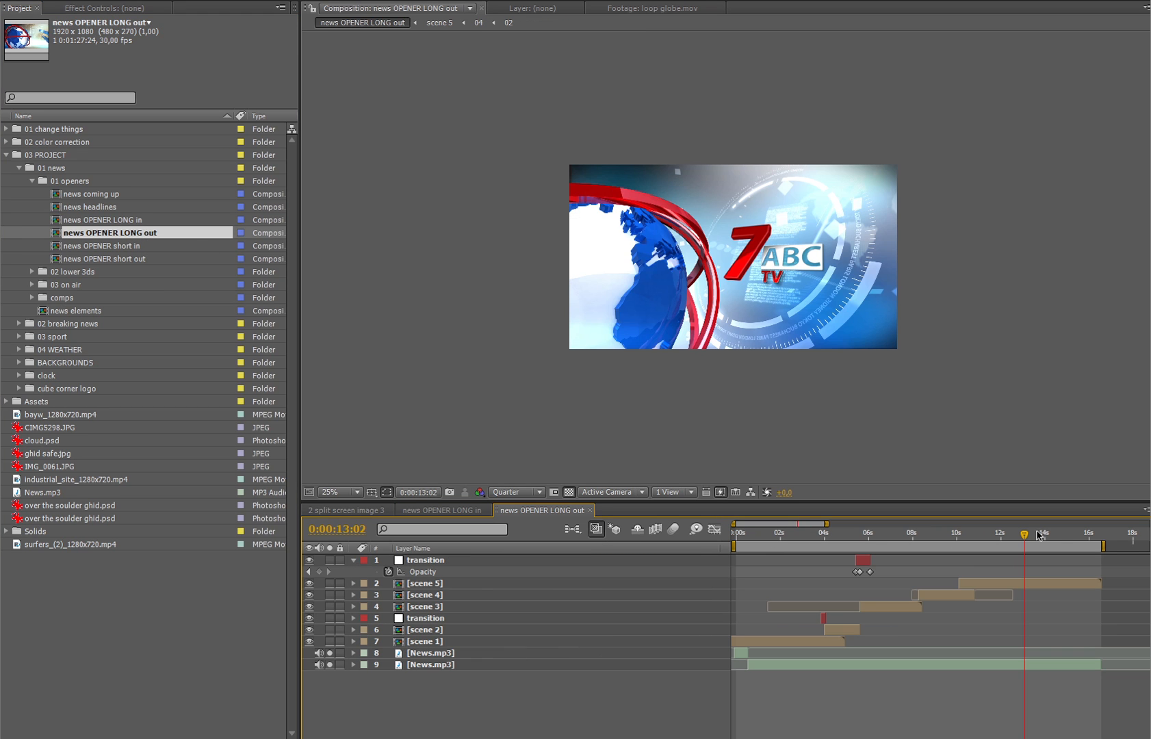
pyautogui.click(981, 537)
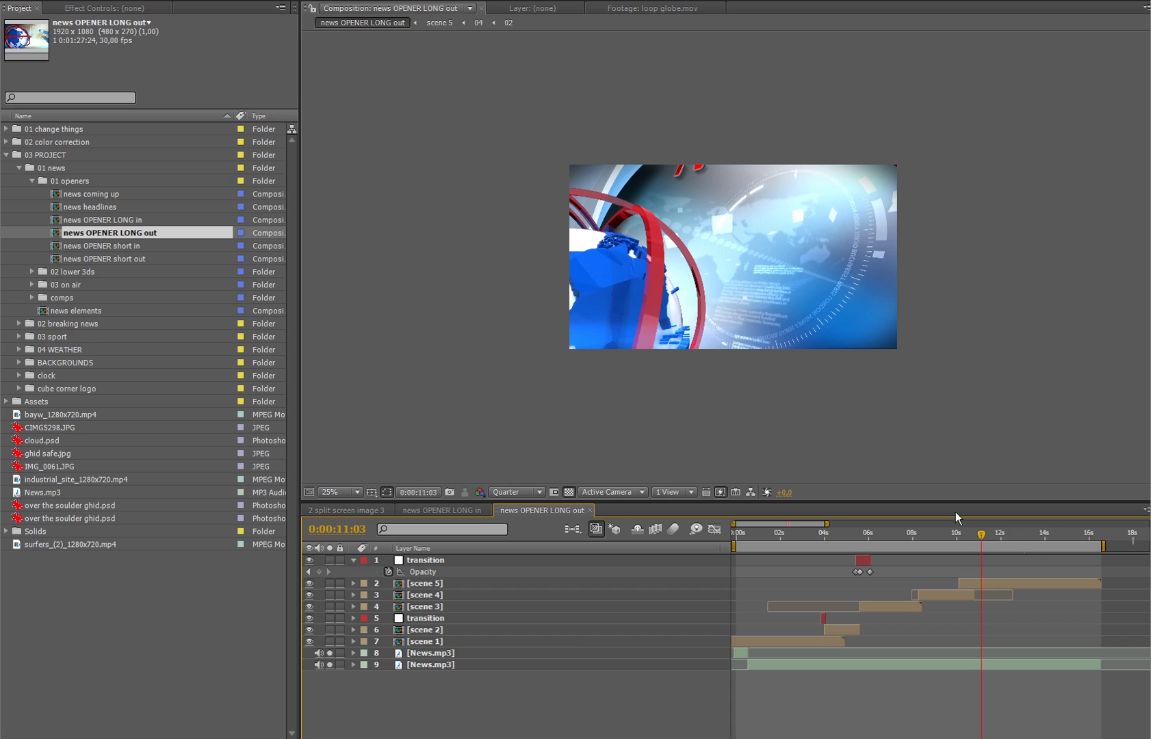
pyautogui.moveTo(966, 541); pyautogui.dragTo(1001, 538)
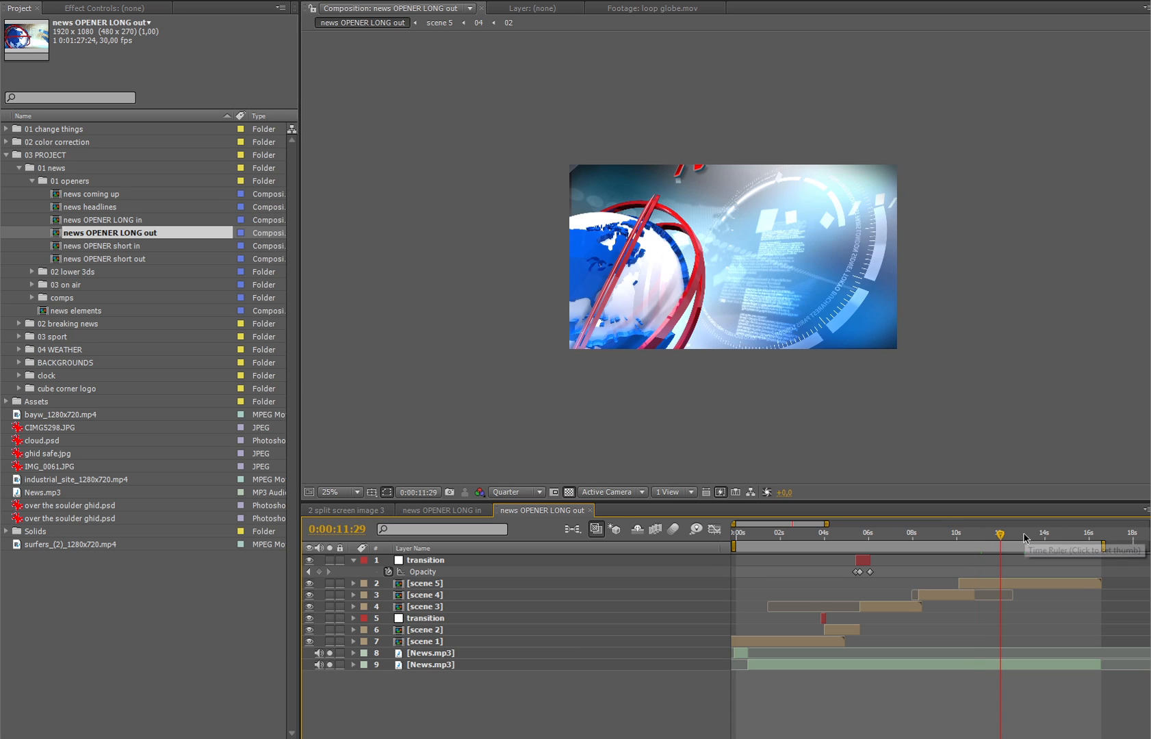
pyautogui.click(1024, 537)
pyautogui.click(1052, 537)
pyautogui.click(1066, 537)
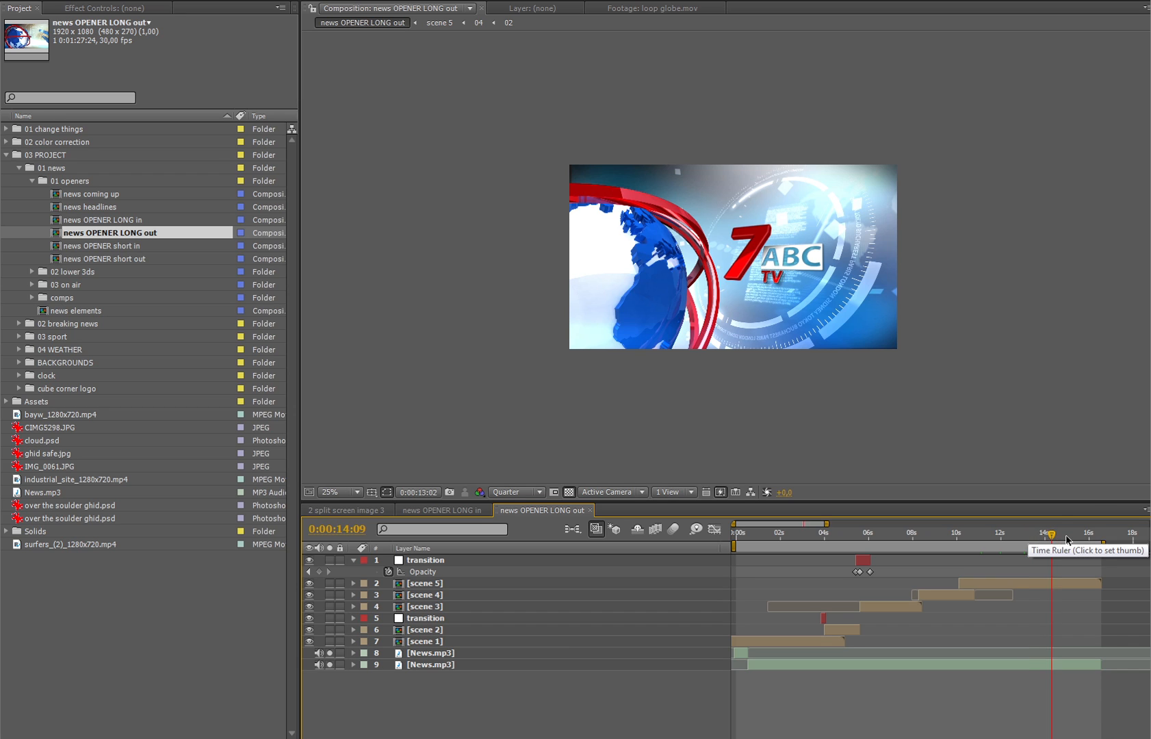
pyautogui.click(1079, 538)
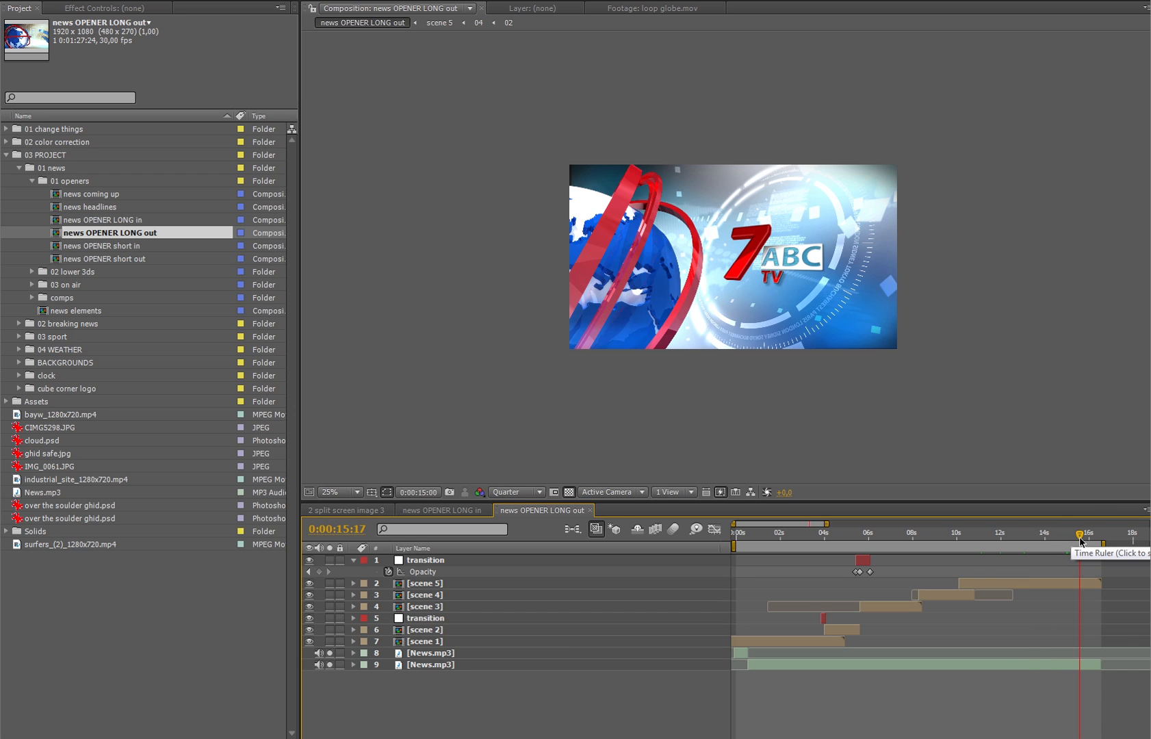
# - Open news OPENER short in, compare it with news OPENER LONG in, and check its closing transition around 0:00:07:13
pyautogui.click(108, 247)
pyautogui.doubleClick(108, 247)
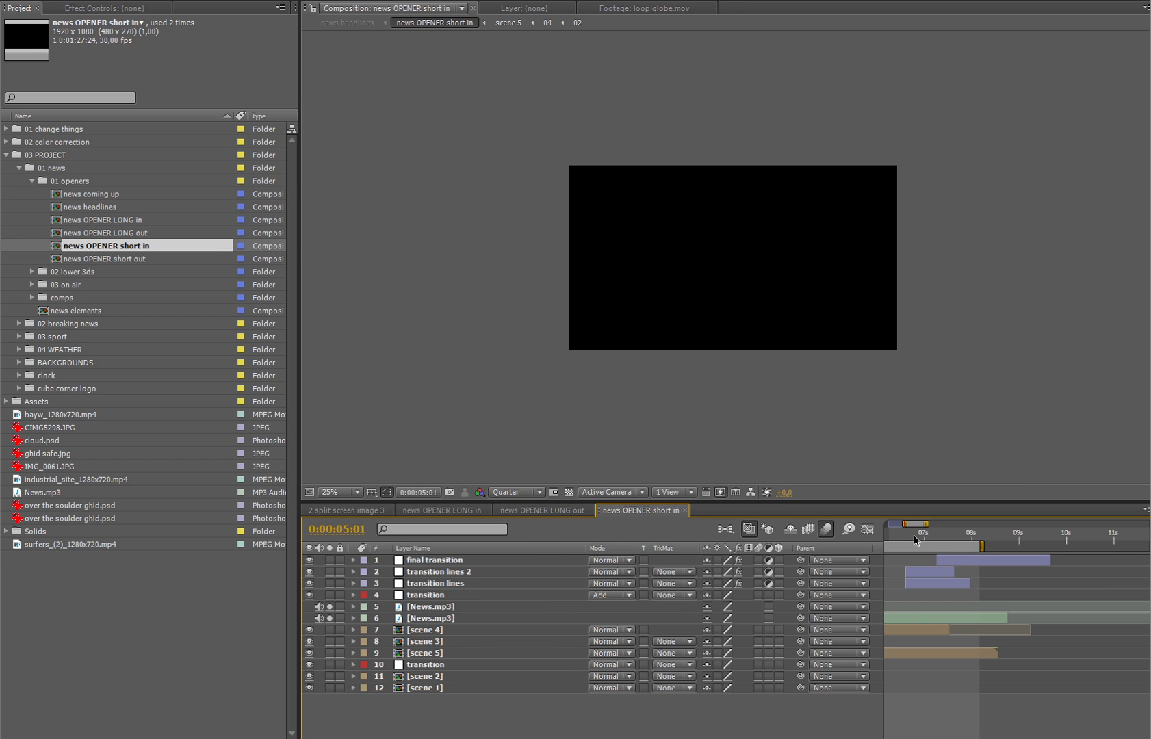
pyautogui.click(441, 510)
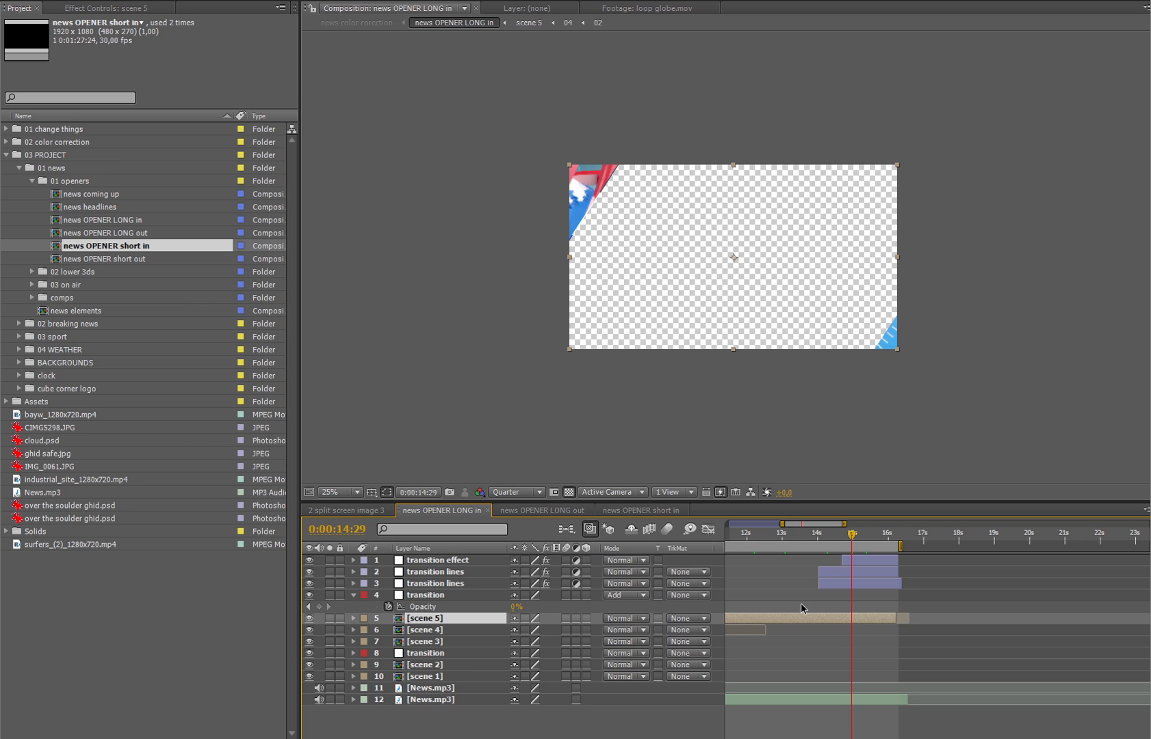
pyautogui.click(641, 510)
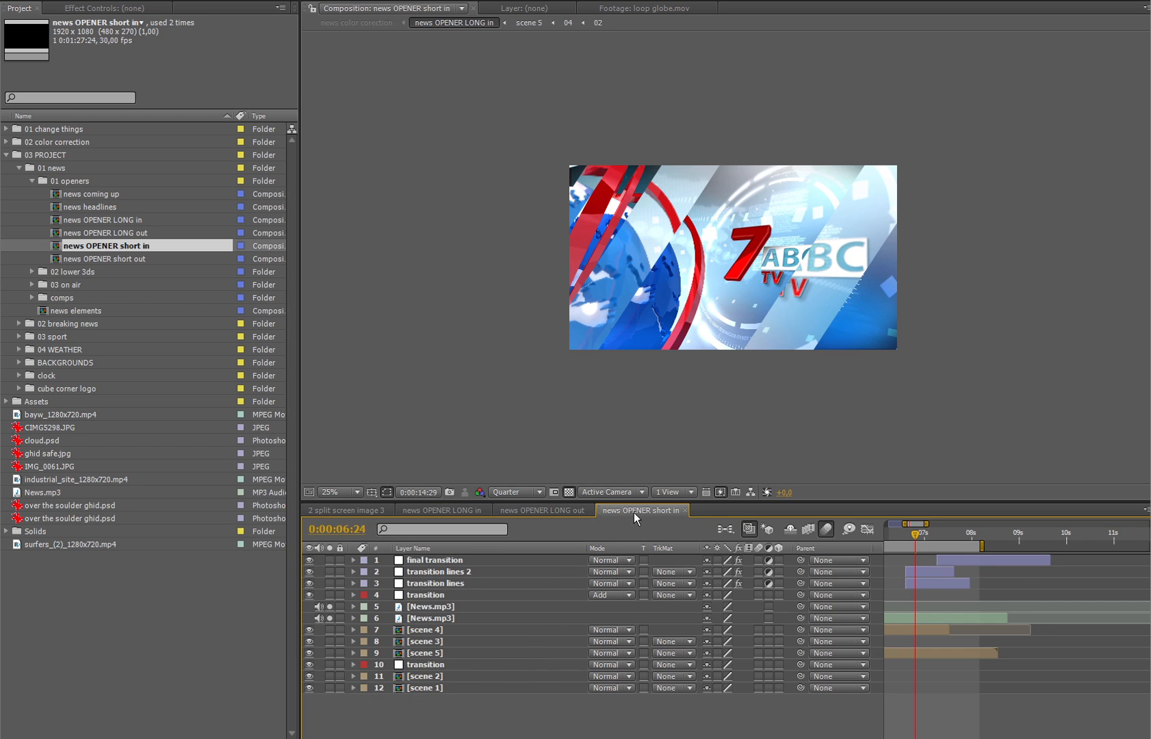
pyautogui.click(945, 535)
pyautogui.moveTo(947, 537); pyautogui.dragTo(954, 536)
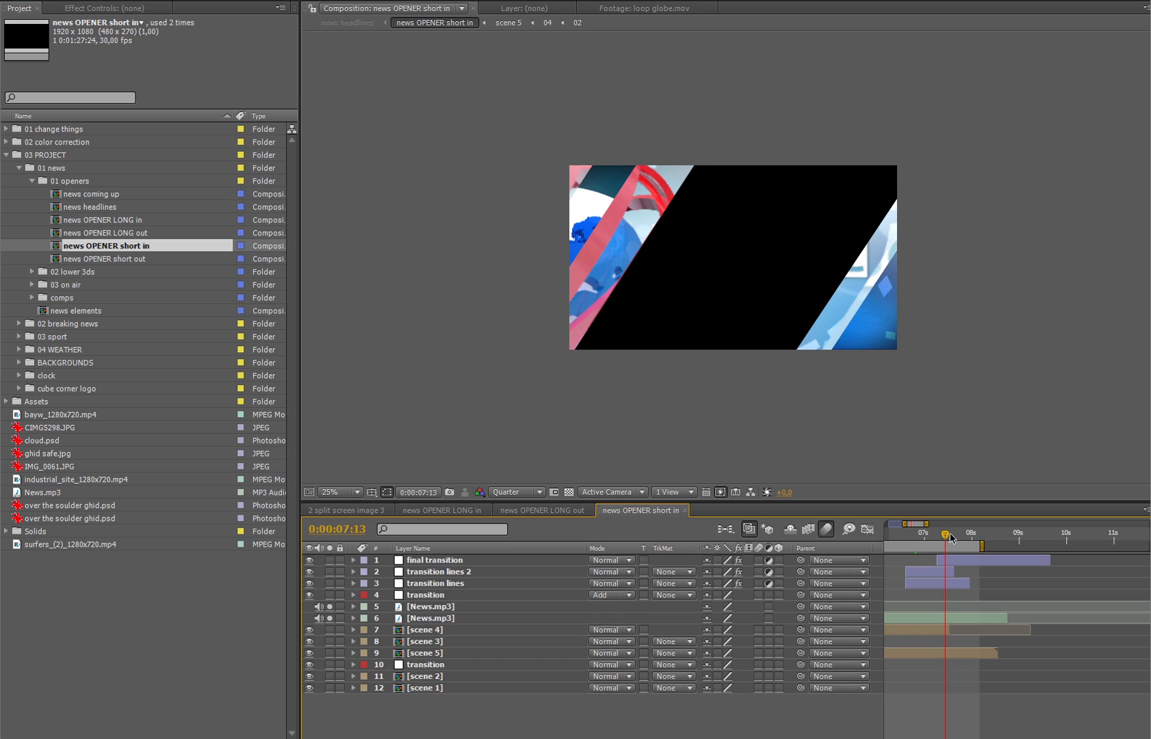
# - Open the news OPENER short out composition and check its ending at 0:00:07:05 and 0:00:07:19
pyautogui.doubleClick(136, 258)
pyautogui.click(804, 532)
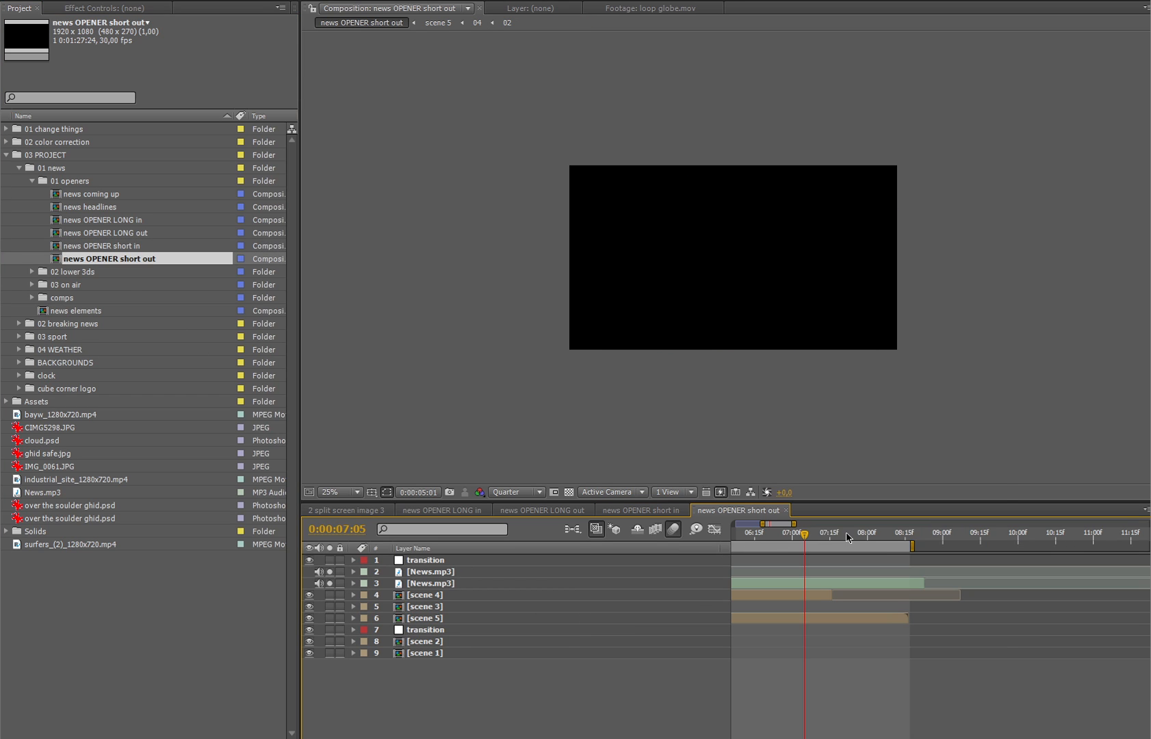
pyautogui.click(839, 538)
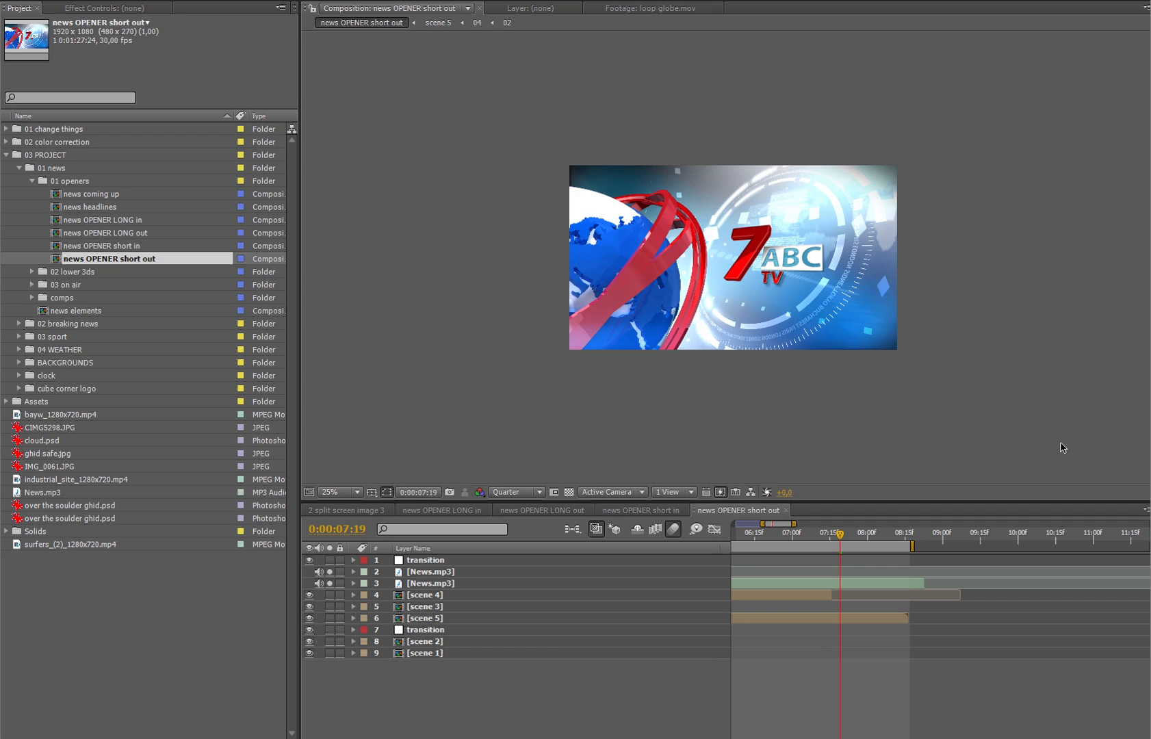
# - Open the news headlines composition, look over its layers, and view the opener at its beginning, around 0:00:00:08
pyautogui.click(96, 208)
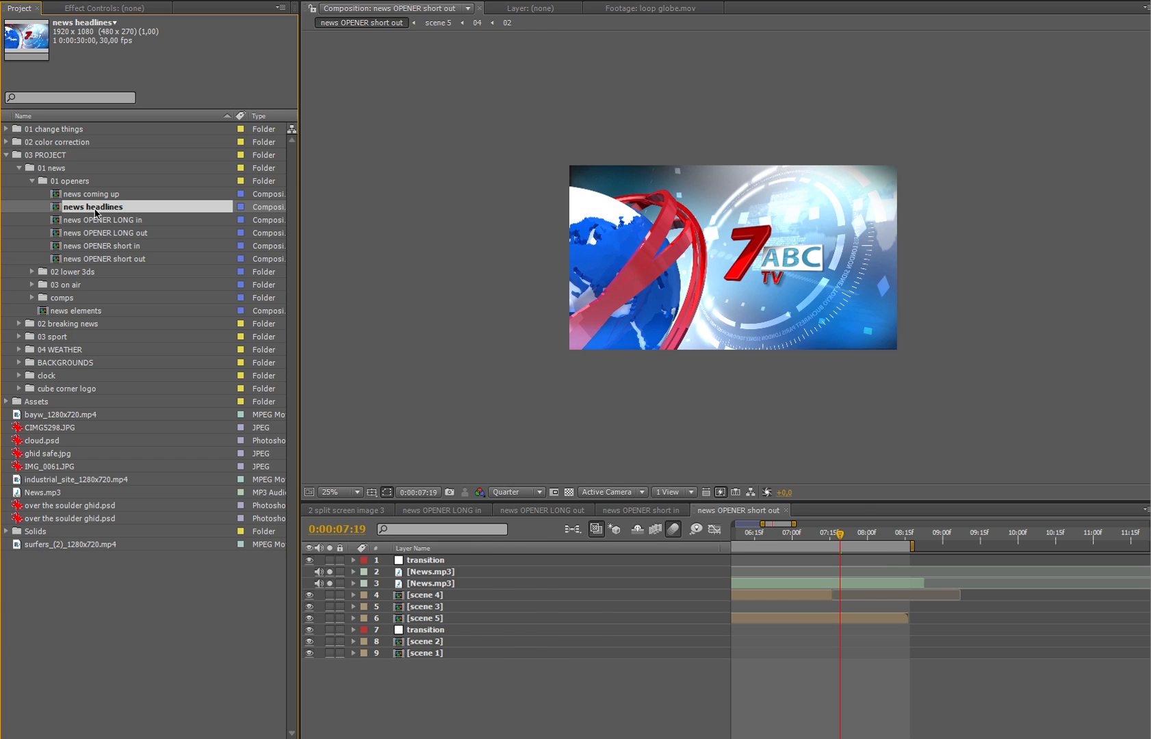
pyautogui.doubleClick(95, 208)
pyautogui.scroll(-2, 484, 674)
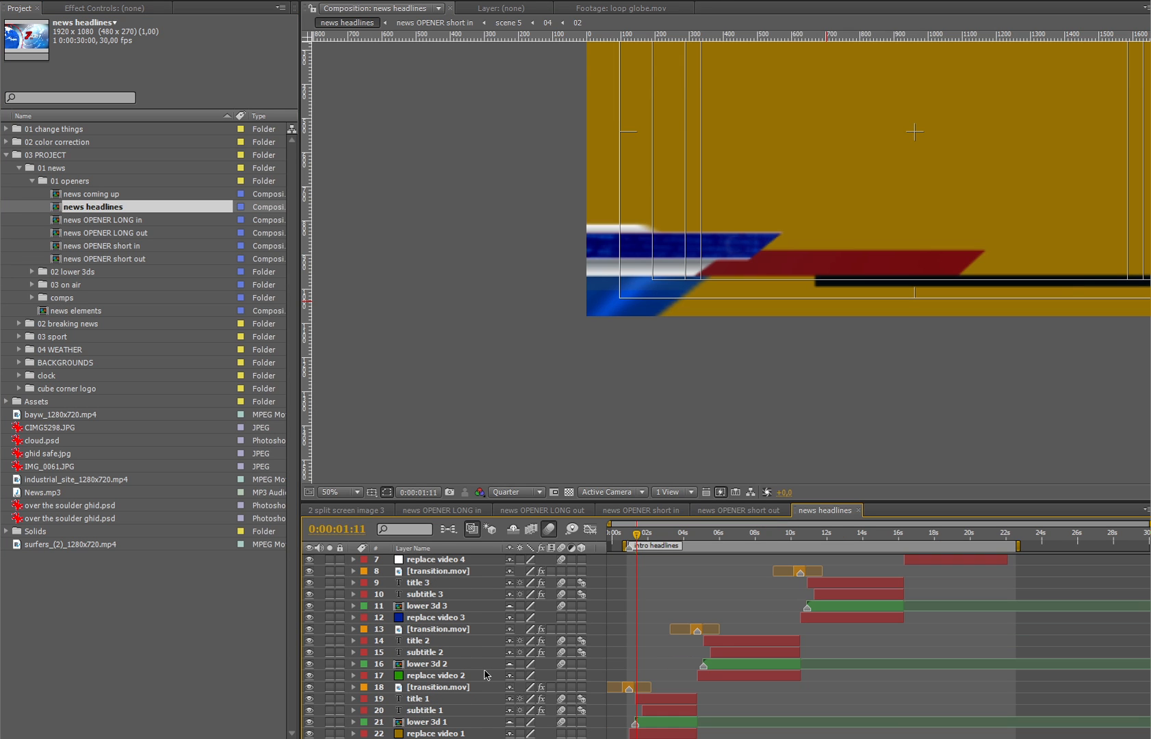
pyautogui.click(616, 539)
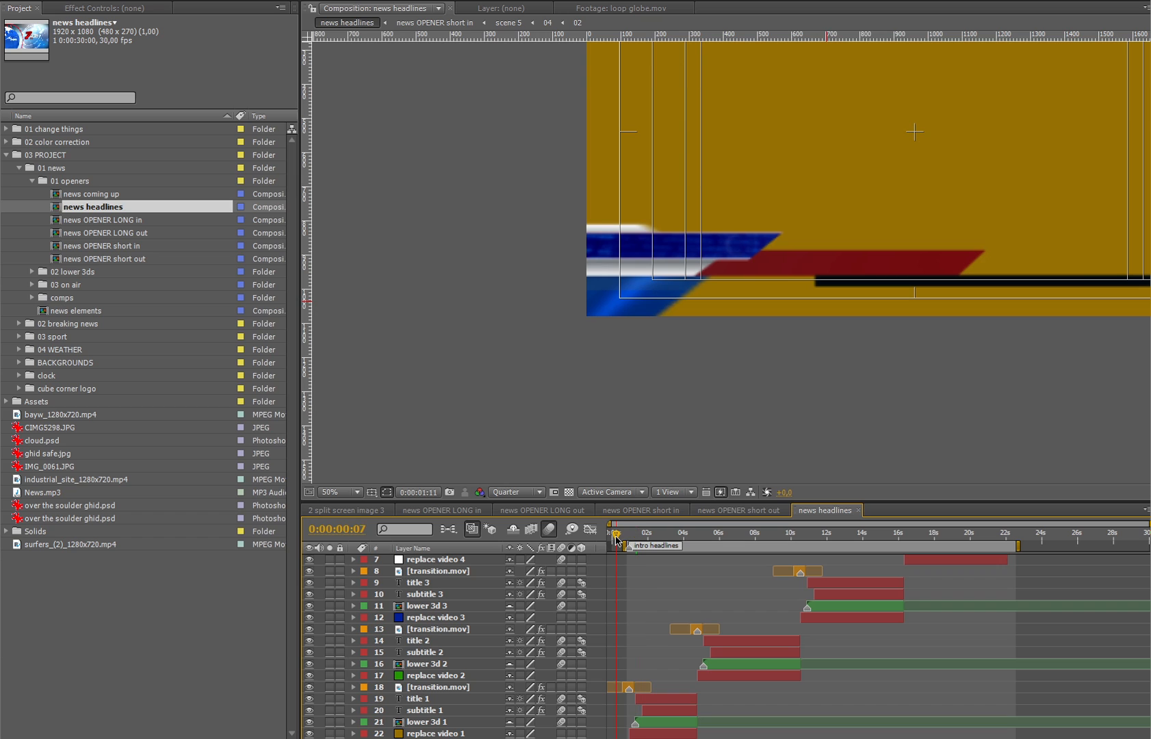
pyautogui.moveTo(616, 540); pyautogui.dragTo(644, 553)
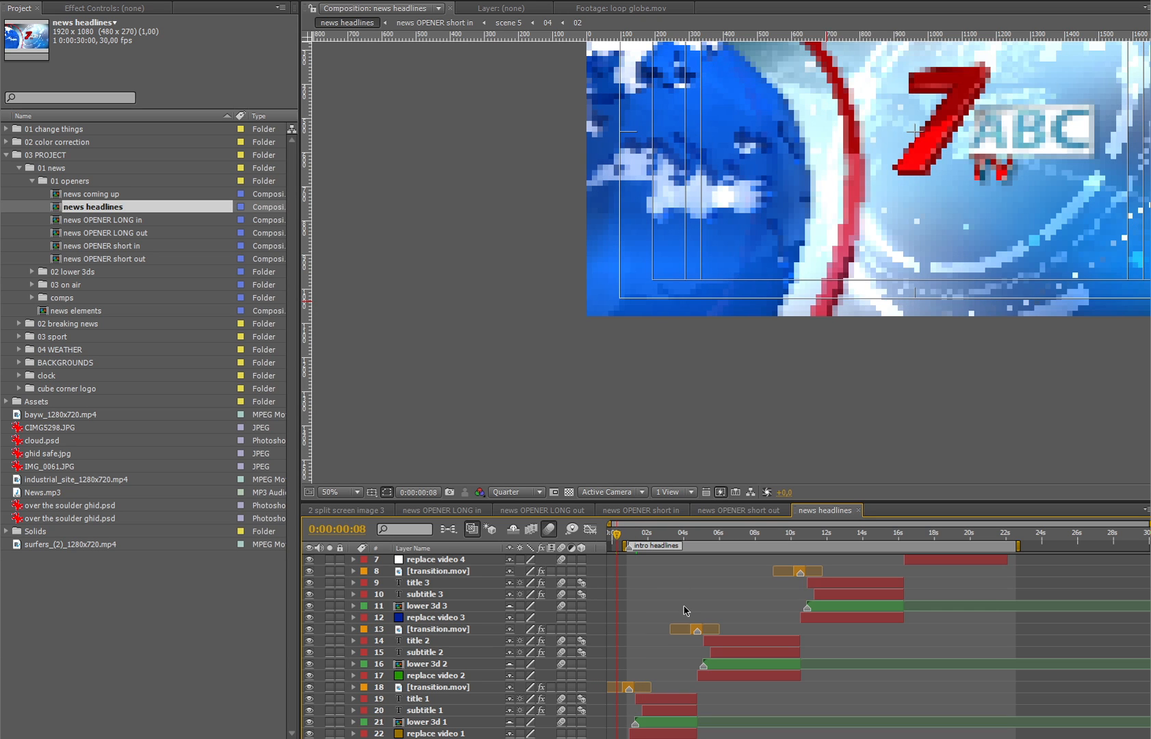
# - Check the change from the short opener to the first headline between 0:00:01:00 and 0:00:01:09, including its replace video 1 and title 1 layers
pyautogui.scroll(2, 684, 613)
pyautogui.click(630, 535)
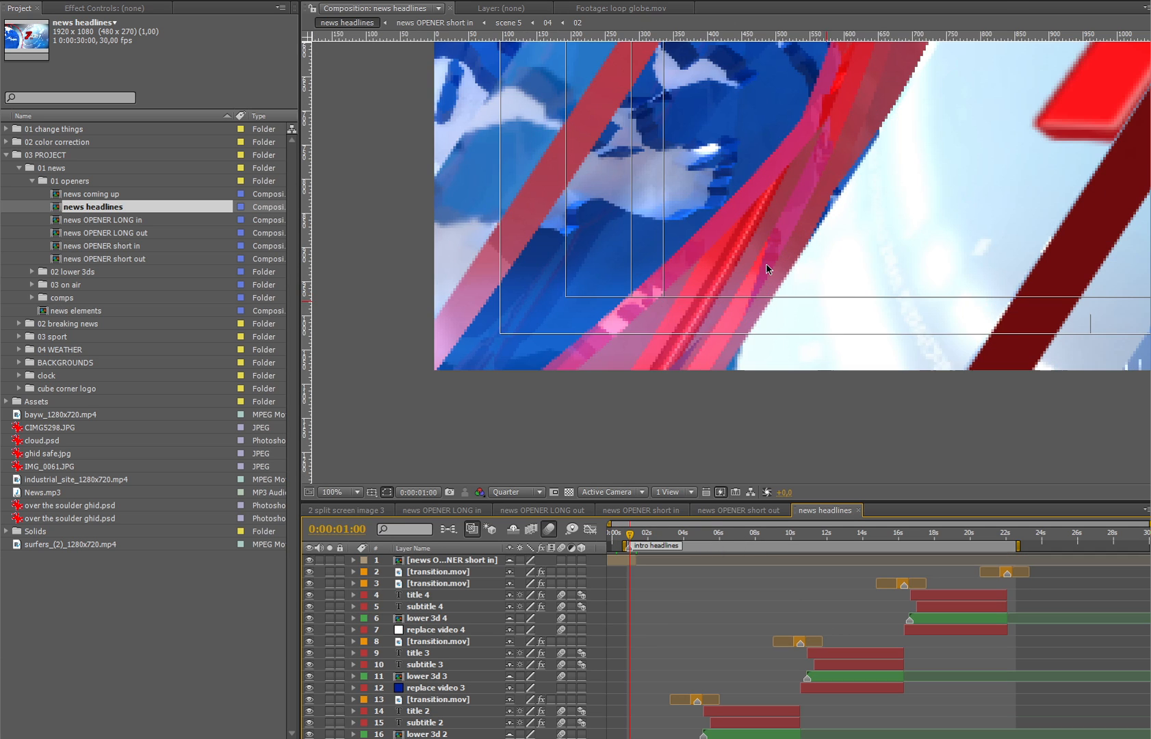
pyautogui.click(631, 535)
pyautogui.moveTo(633, 535); pyautogui.dragTo(635, 536)
pyautogui.scroll(-3, 644, 616)
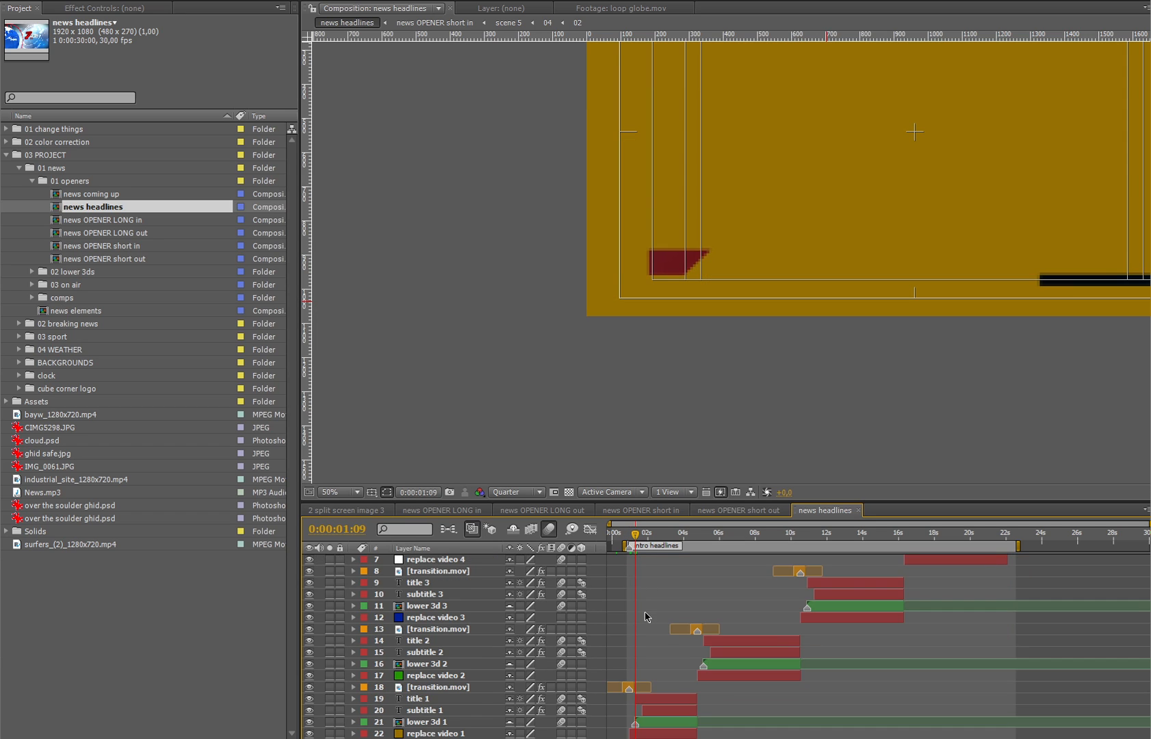
# - Replace the source of the replace video 1 layer with the bayw_1280x720.mp4 footage
pyautogui.click(431, 734)
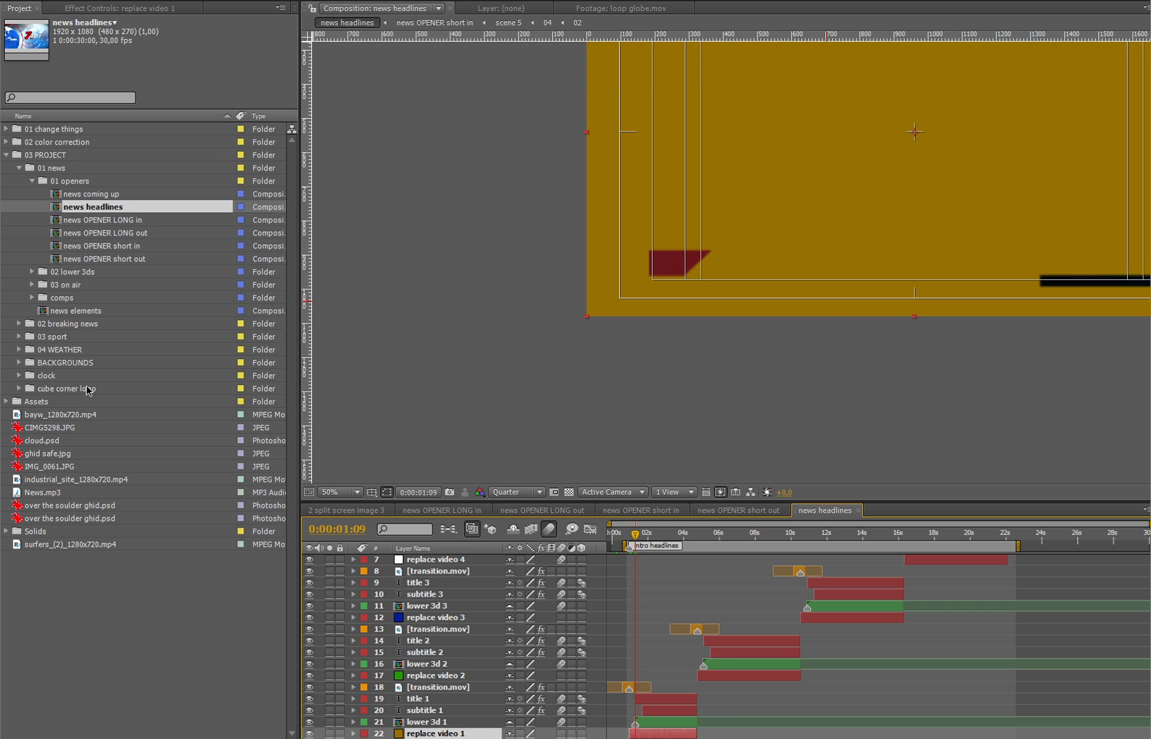
pyautogui.click(75, 415)
pyautogui.moveTo(75, 416); pyautogui.dragTo(452, 735)
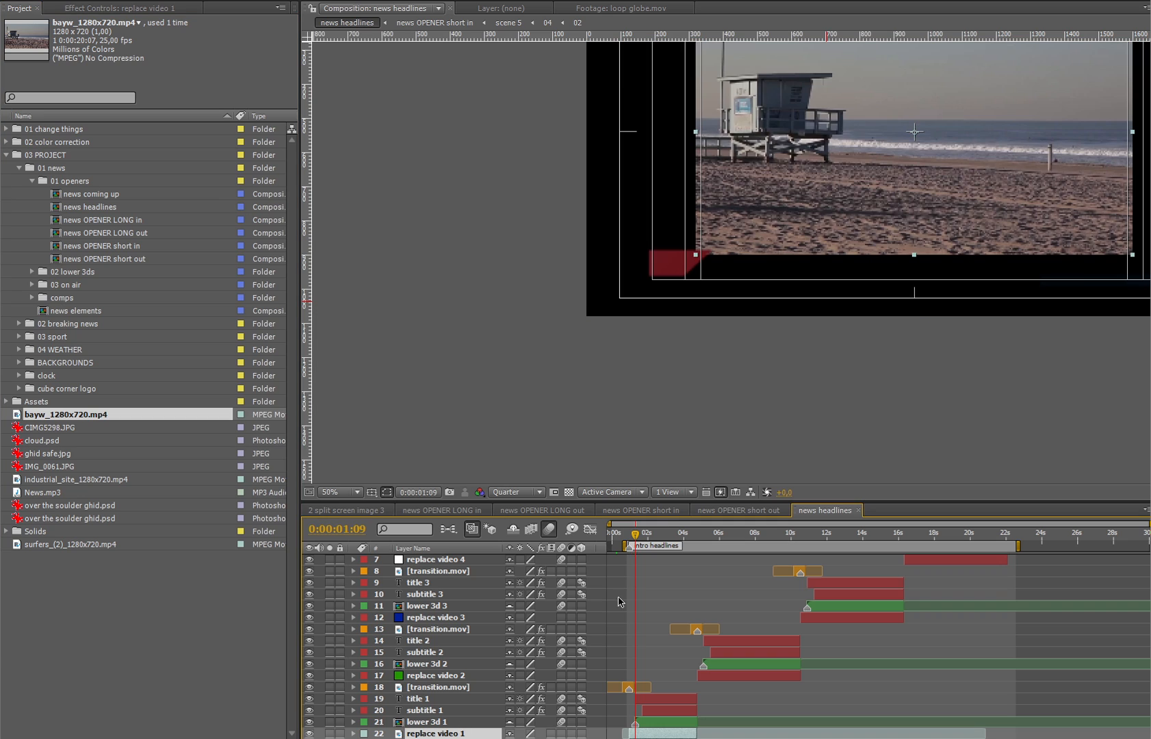
# - Change the title 1 text at 0:00:02:11 to "DROWNING IN OCEAN"
pyautogui.moveTo(636, 535); pyautogui.dragTo(654, 535)
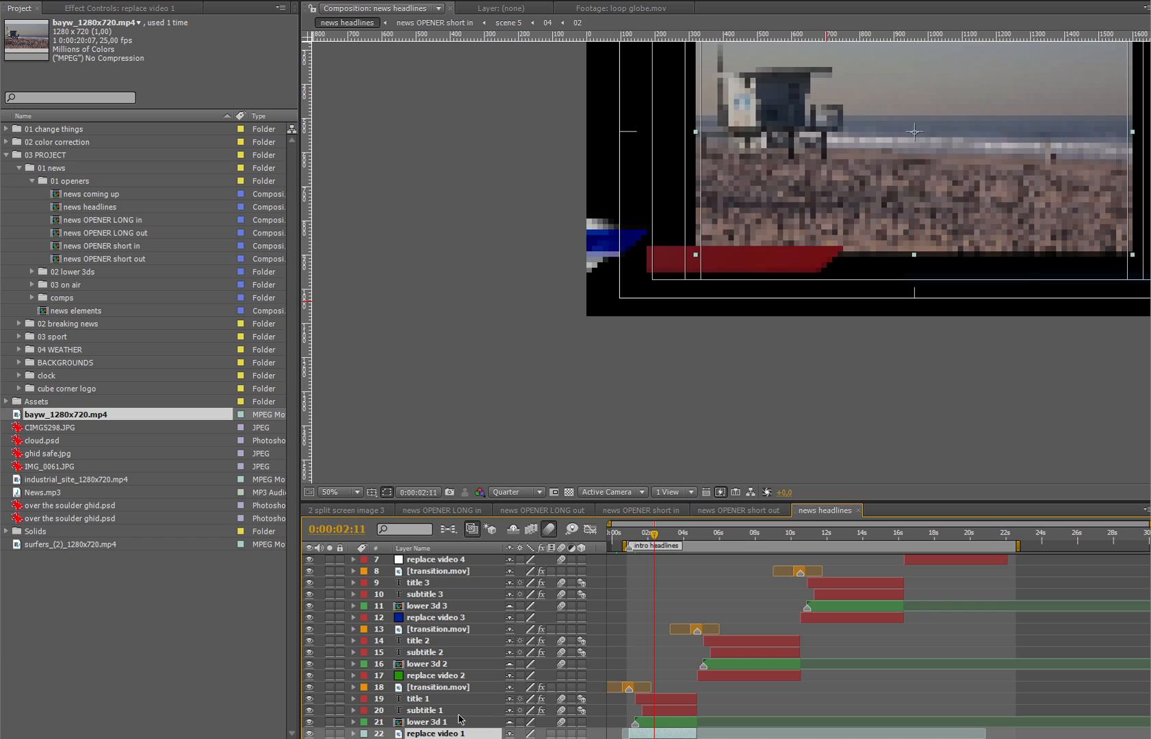
pyautogui.click(437, 701)
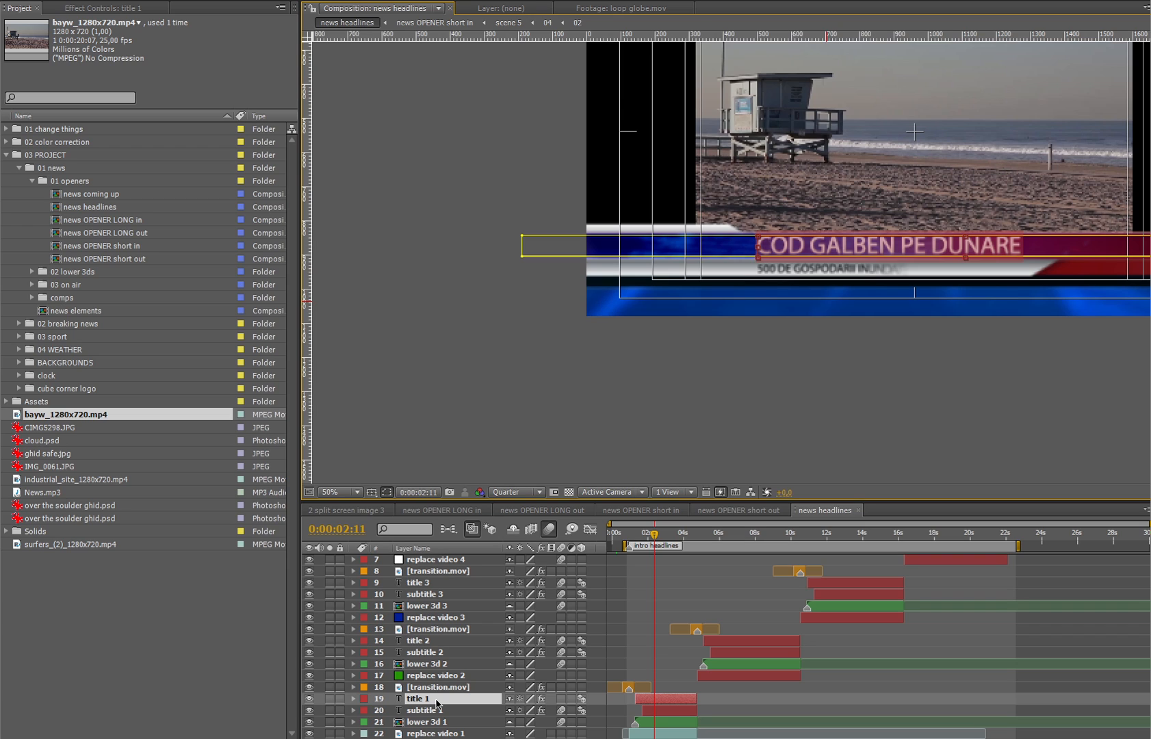
pyautogui.write('DROWNING')
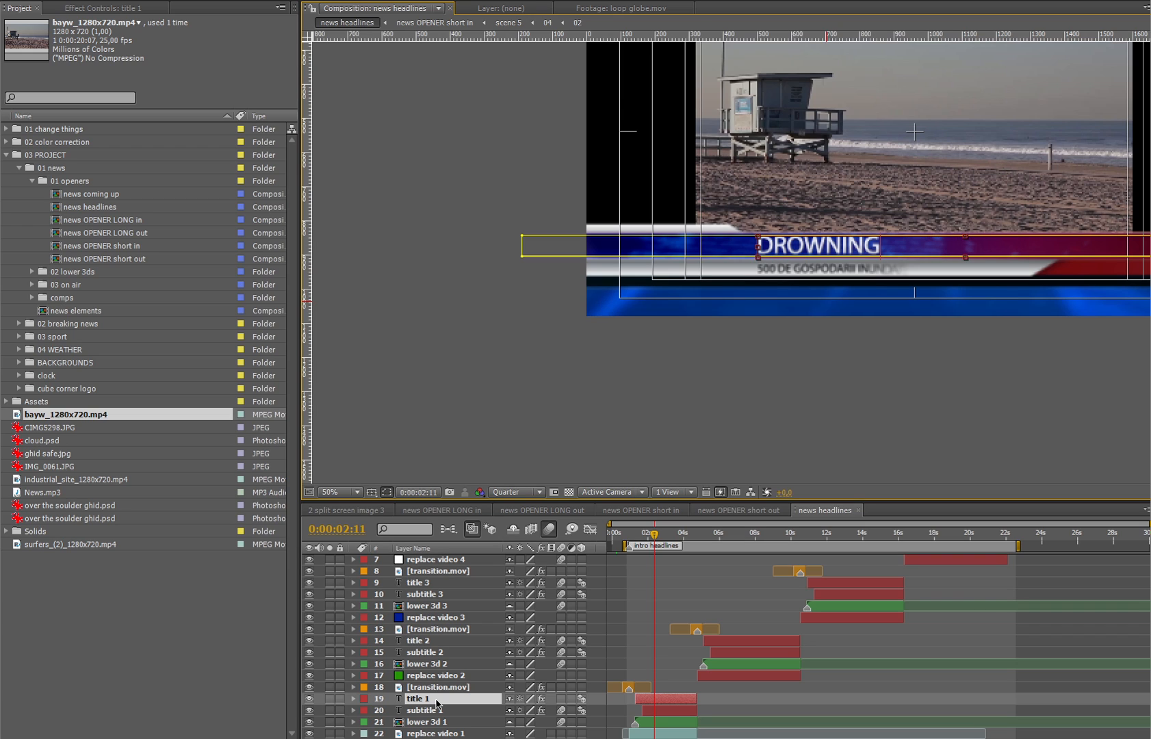
pyautogui.write(' IN OCEAN')
pyautogui.press('KP_Enter')
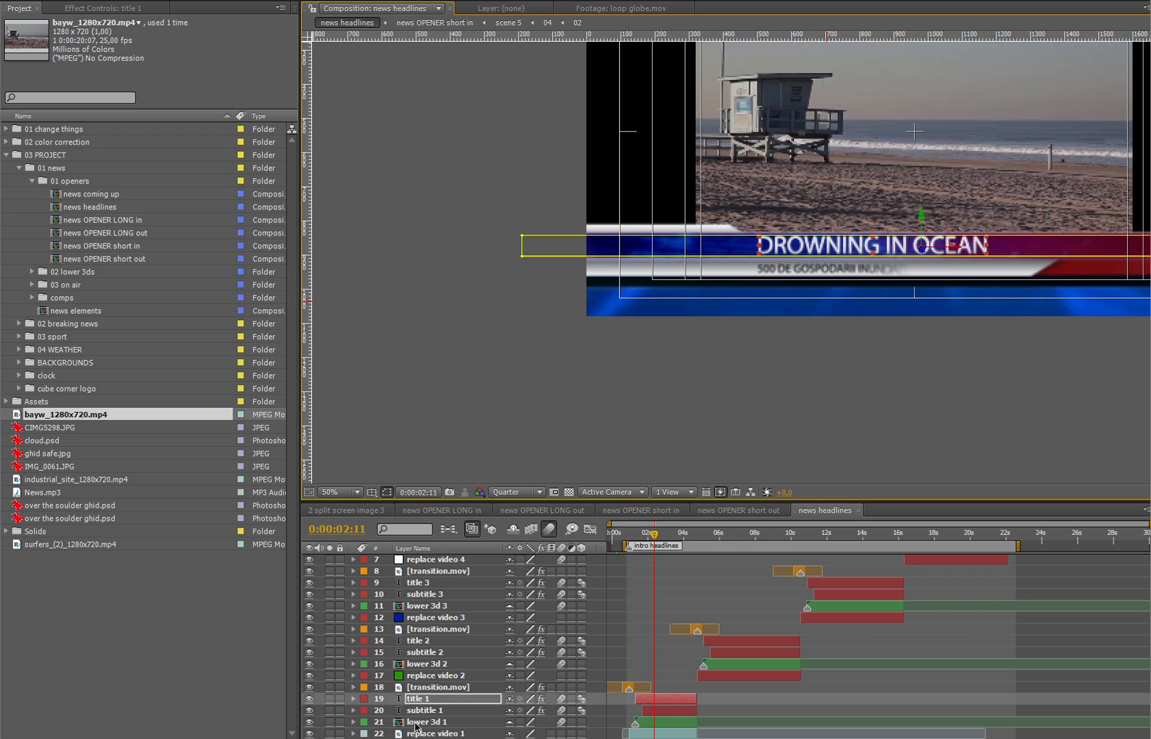
# - Change the subtitle 1 text to "5 SWIMMERS DEAD"
pyautogui.click(429, 712)
pyautogui.press('BackSpace')
pyautogui.write('SW')
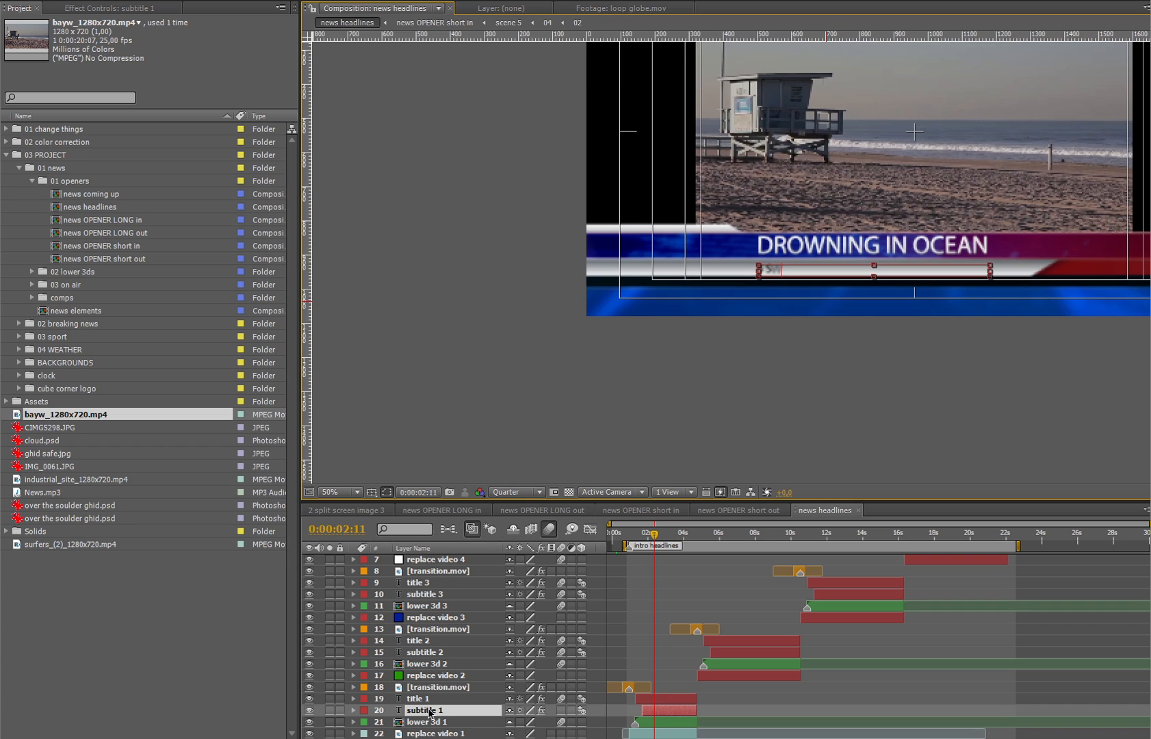
pyautogui.write('IMMERS DE')
pyautogui.press('KP_Enter')
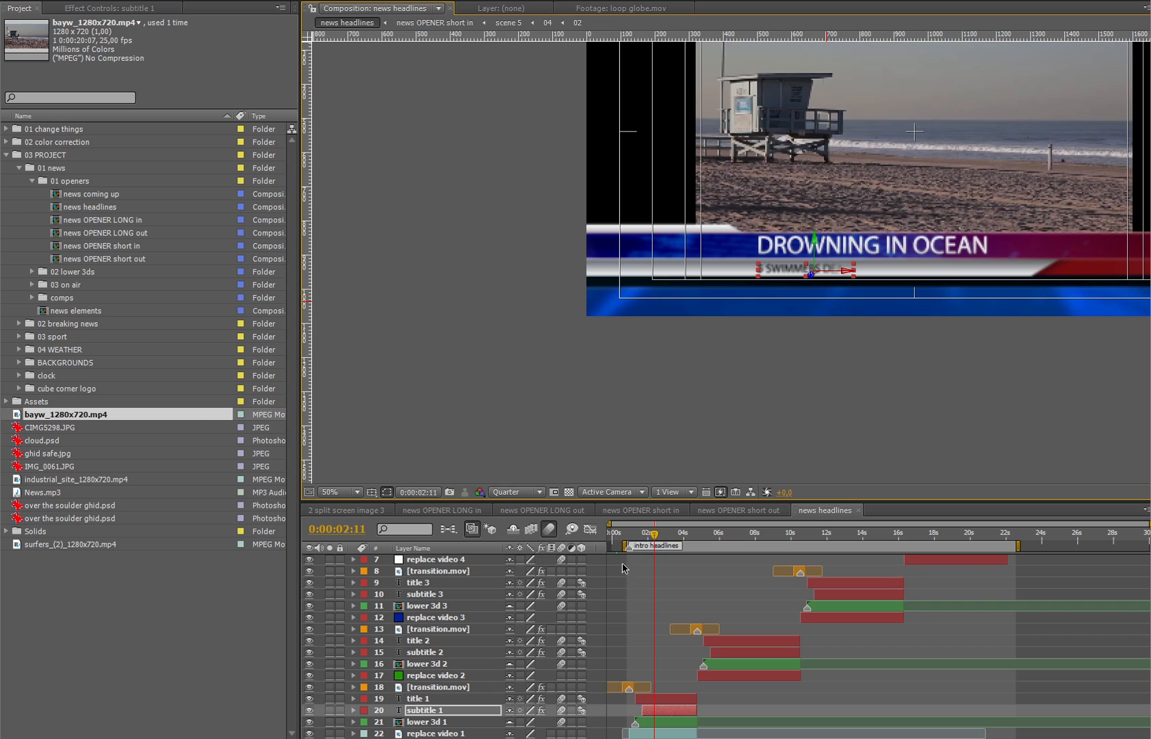
# - Extend the end of the replace video 1 layer to about 0:00:05:28 and check the first headline around 0:00:04:18
pyautogui.click(669, 533)
pyautogui.click(693, 531)
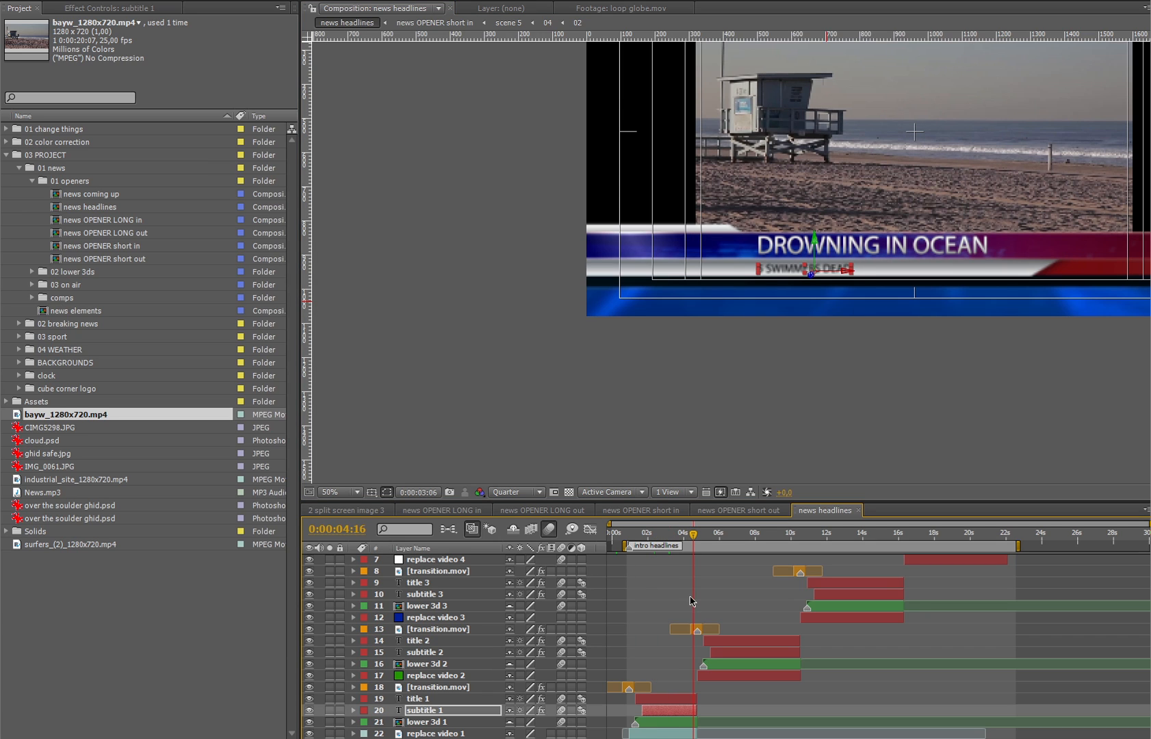
pyautogui.click(681, 532)
pyautogui.click(685, 734)
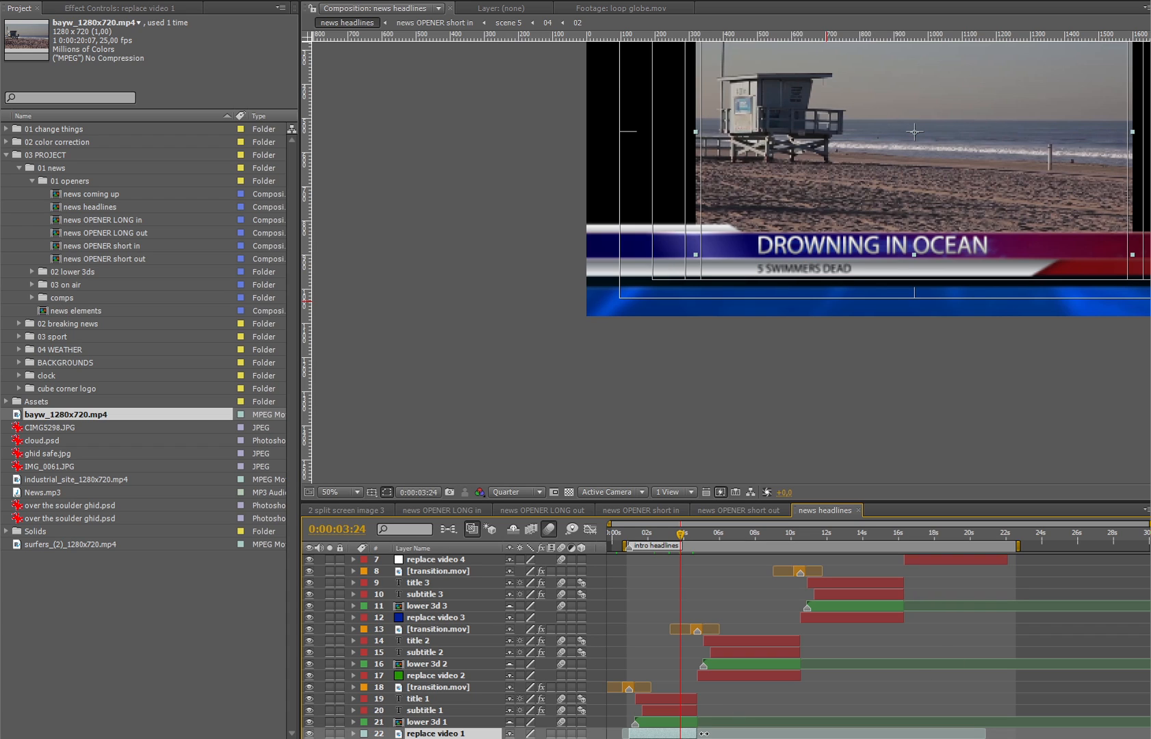
pyautogui.moveTo(699, 733); pyautogui.dragTo(715, 733)
pyautogui.moveTo(682, 535); pyautogui.dragTo(694, 534)
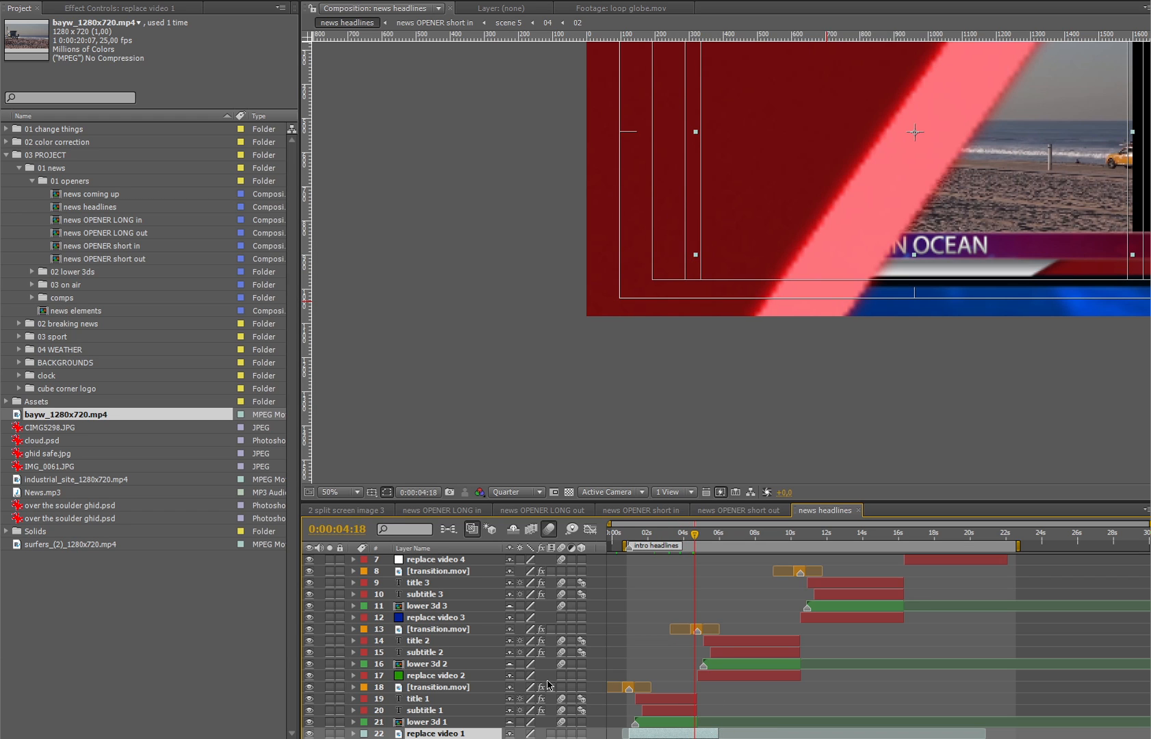
# - Shift all layers from replace video 2 up to the topmost transition.mov later in time together
pyautogui.click(470, 669)
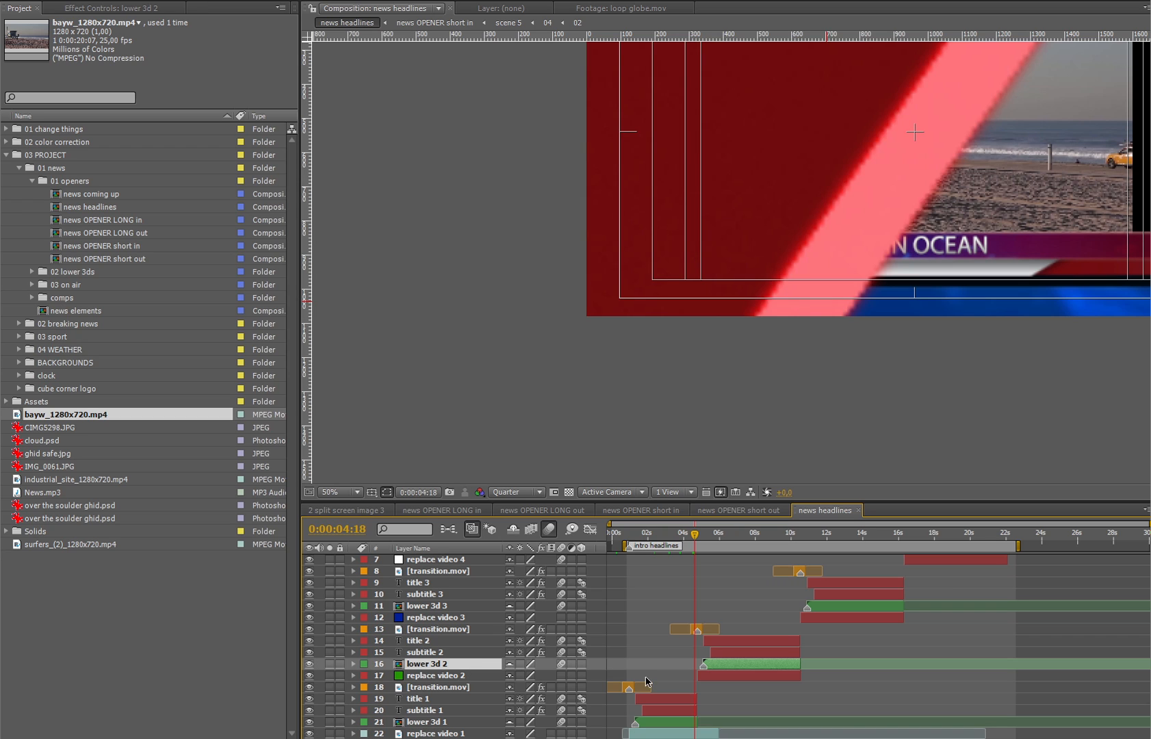
pyautogui.click(768, 678)
pyautogui.scroll(3, 462, 602)
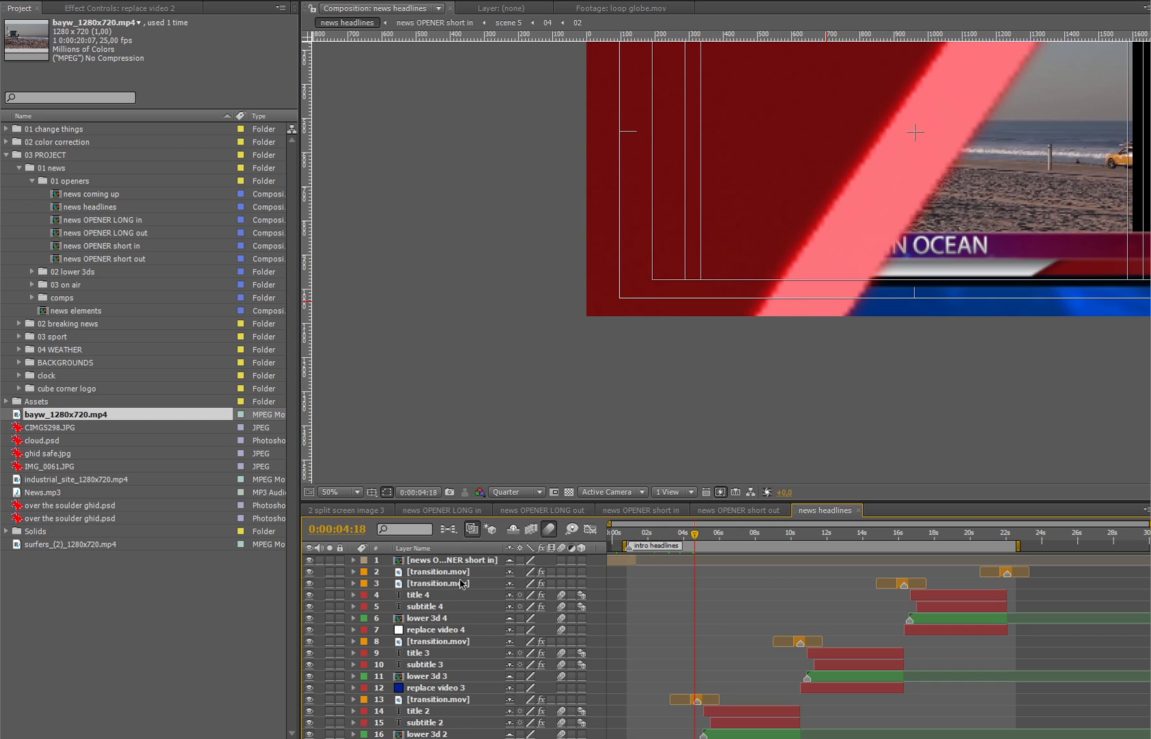
pyautogui.keyDown('shift'); pyautogui.click(458, 573); pyautogui.keyUp('shift')
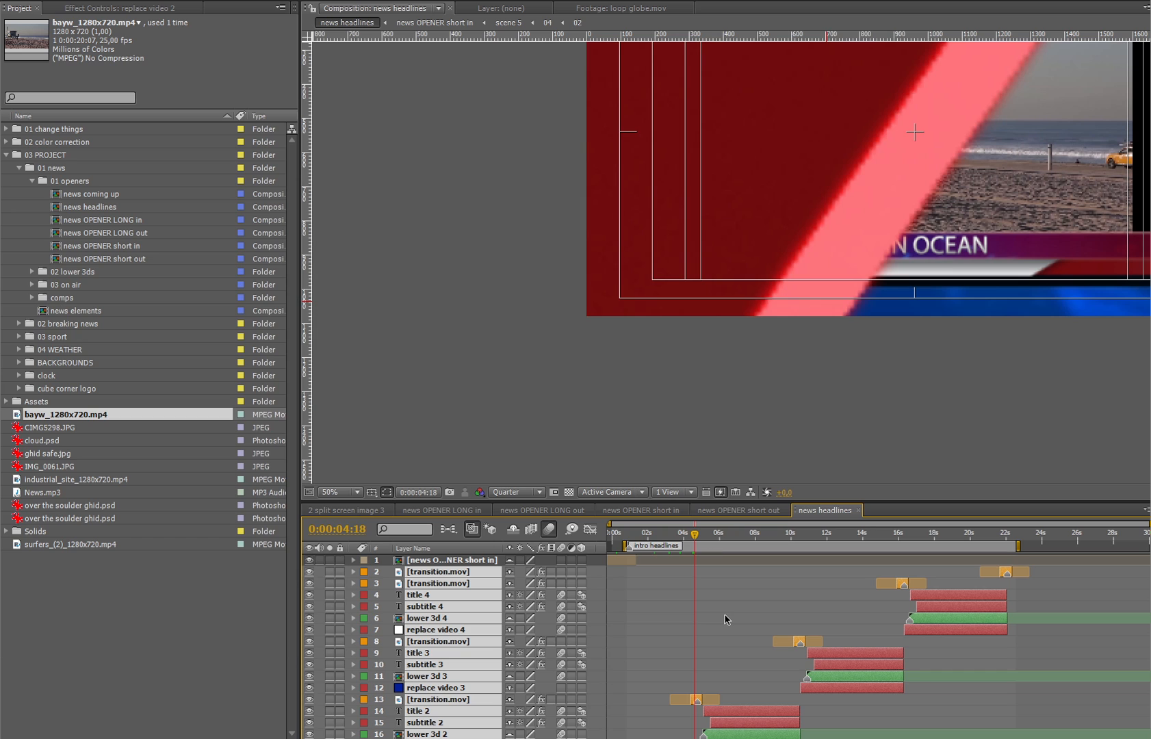
pyautogui.scroll(-3, 726, 620)
pyautogui.moveTo(721, 677); pyautogui.dragTo(757, 672)
# - Align the shifted layers so replace video 2 starts at 0:00:05:29, directly after replace video 1 ends
pyautogui.click(718, 533)
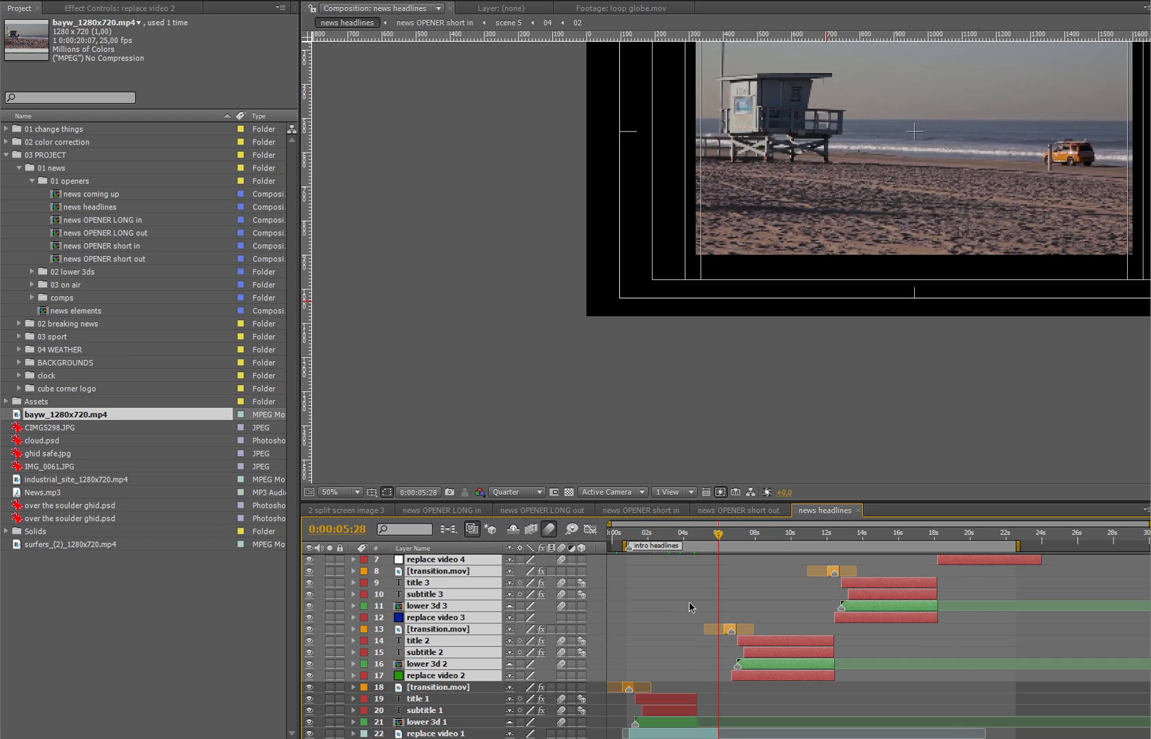
pyautogui.moveTo(766, 680); pyautogui.dragTo(754, 682)
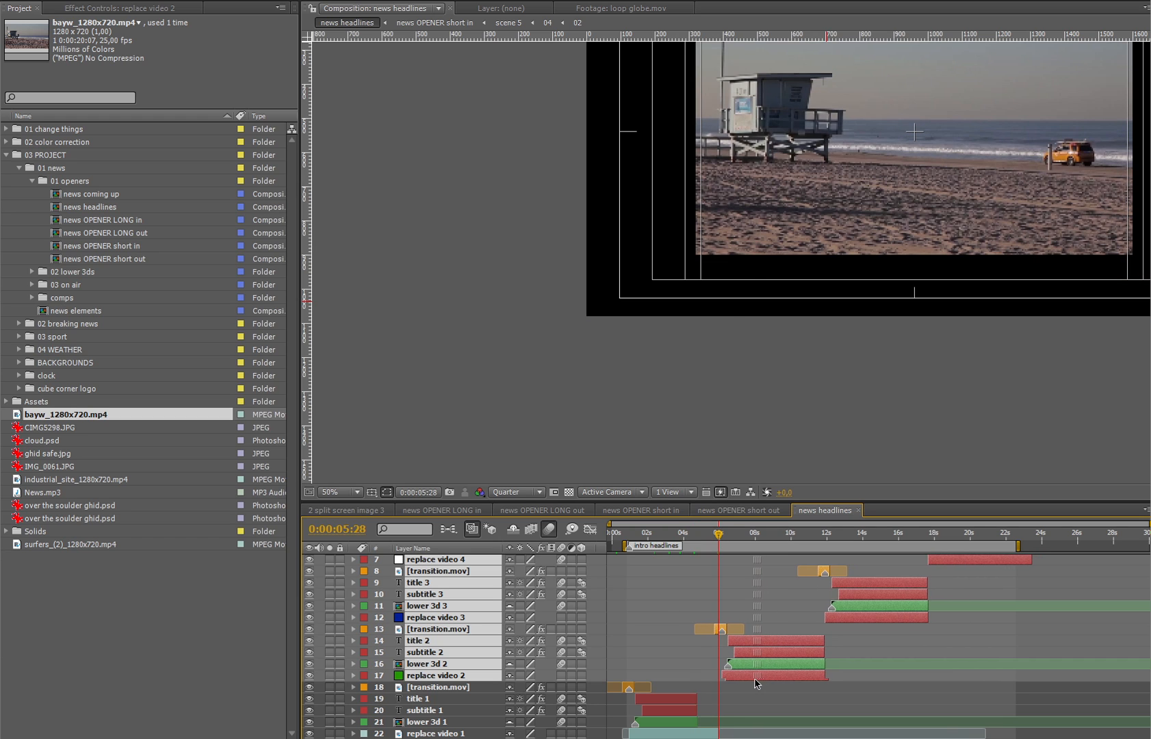
pyautogui.press('=')
pyautogui.press('=')
pyautogui.press('=')
pyautogui.press('pagedown')
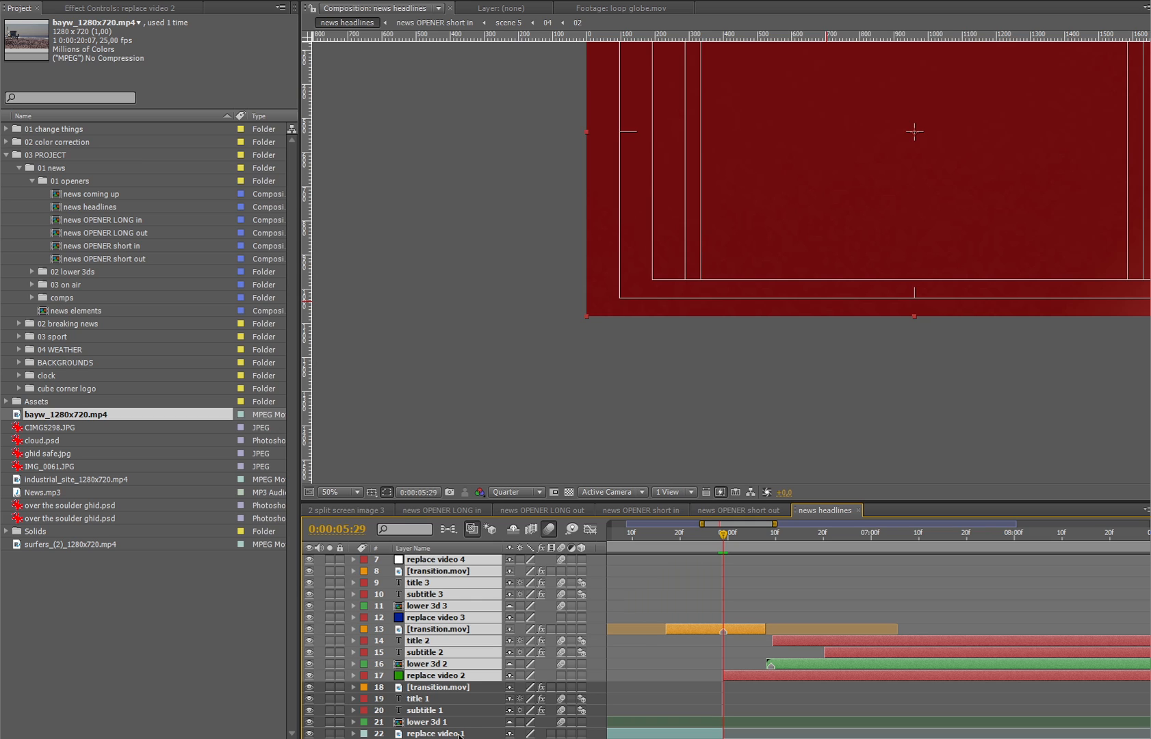
pyautogui.click(704, 645)
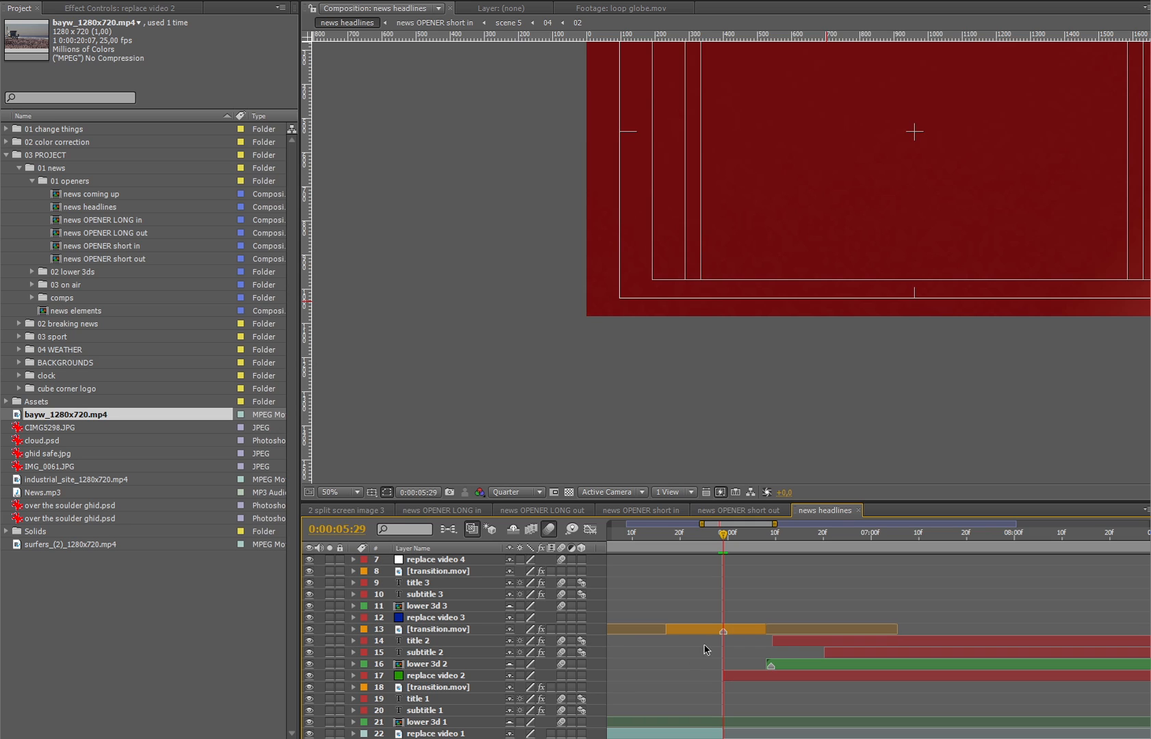
# - Check how the second transition.mov covers the cut between replace video 1 and 2, up to 0:00:06:05
pyautogui.click(468, 630)
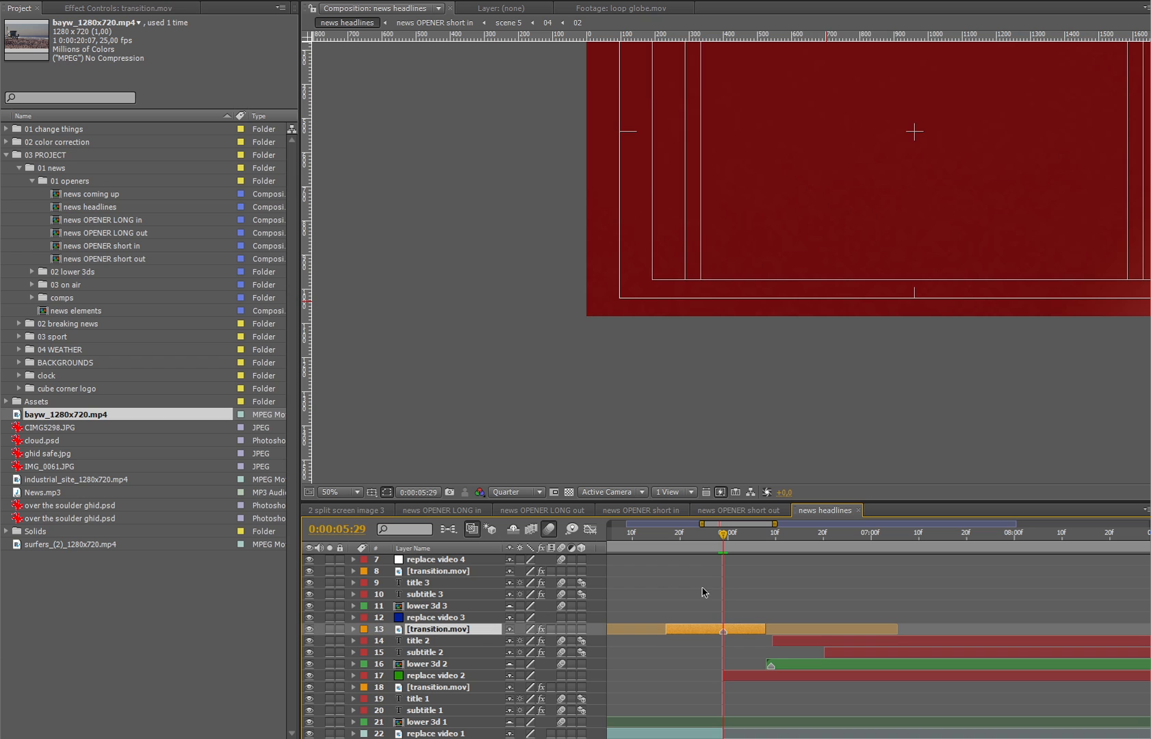
pyautogui.moveTo(716, 539); pyautogui.dragTo(742, 542)
pyautogui.press(',')
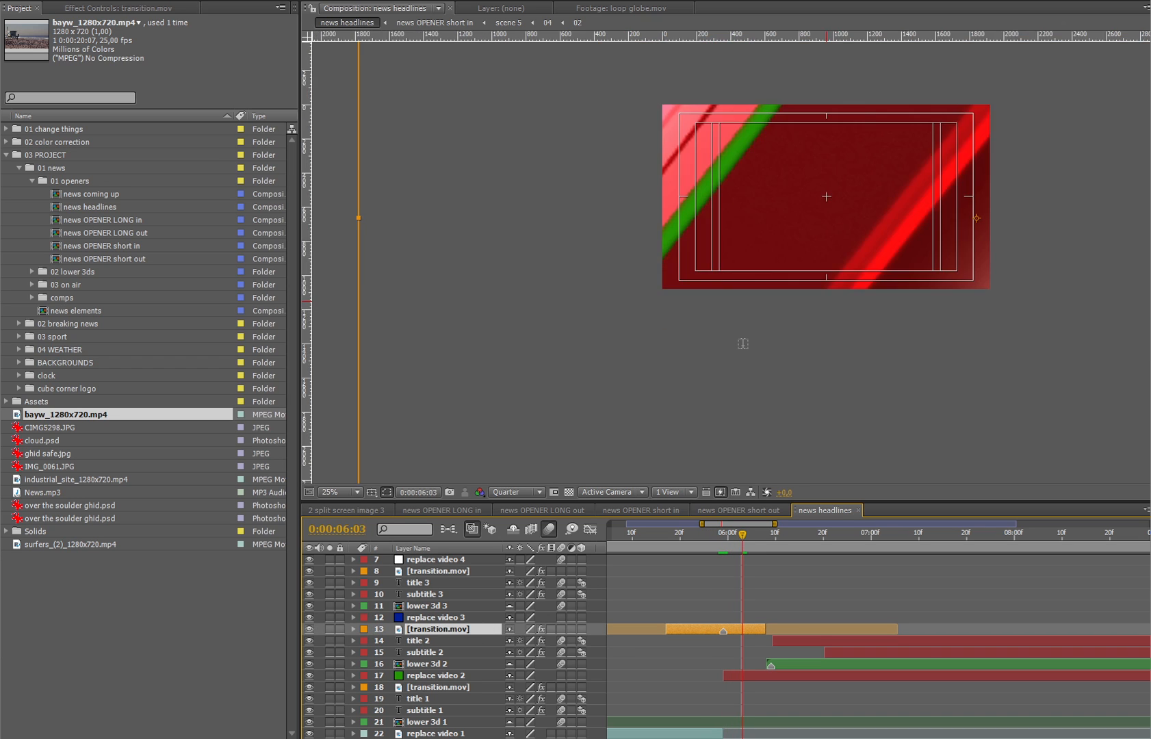
pyautogui.moveTo(700, 540); pyautogui.dragTo(754, 539)
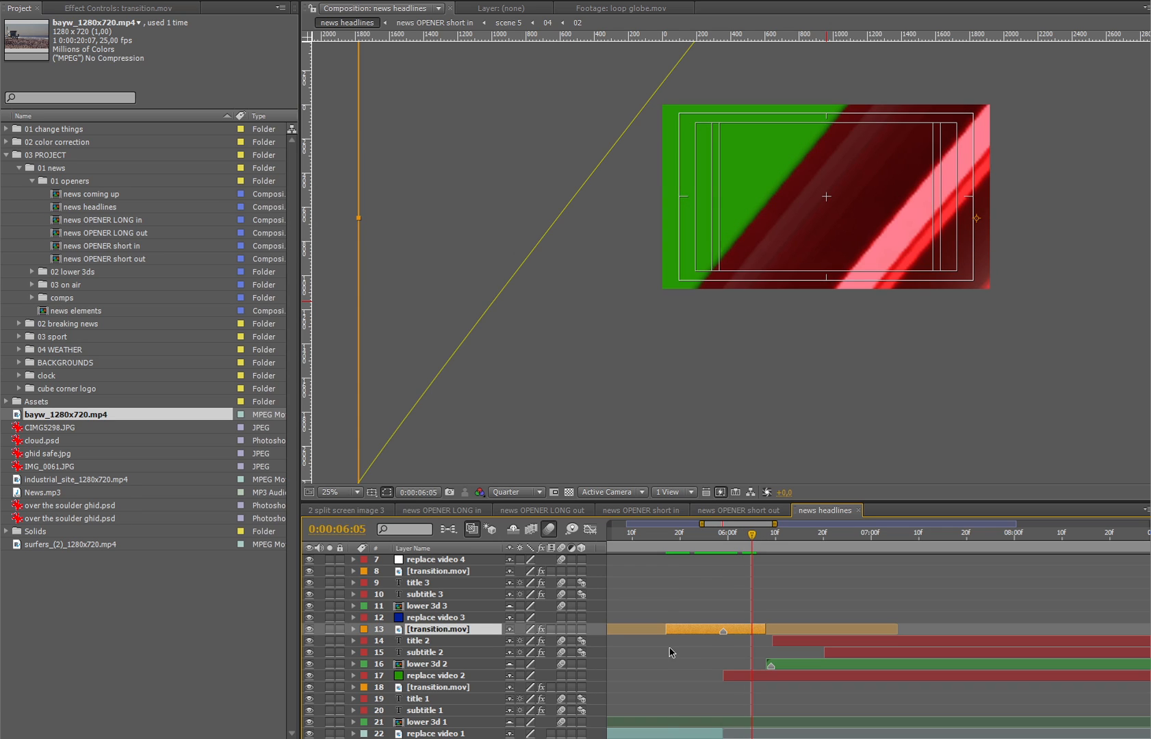
# - Extend title 1, subtitle 1 and lower 3d 1 together so they end at 0:00:05:29
pyautogui.moveTo(775, 738); pyautogui.dragTo(714, 738)
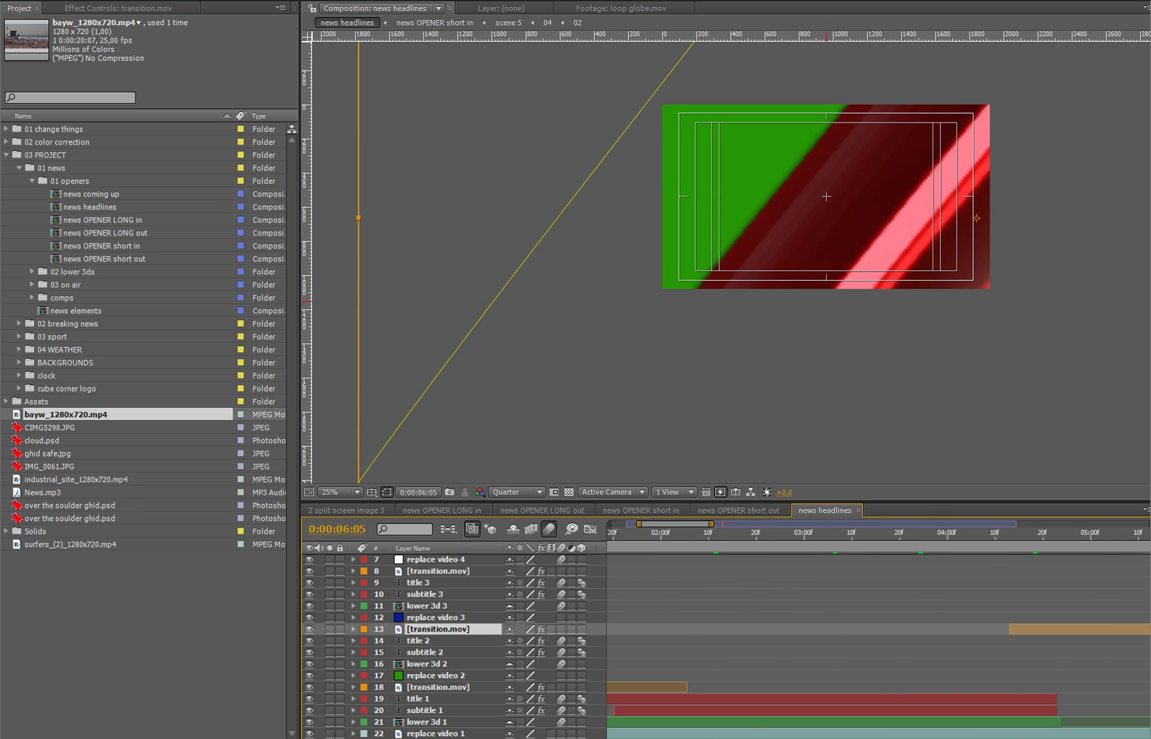
pyautogui.scroll(-2, 763, 682)
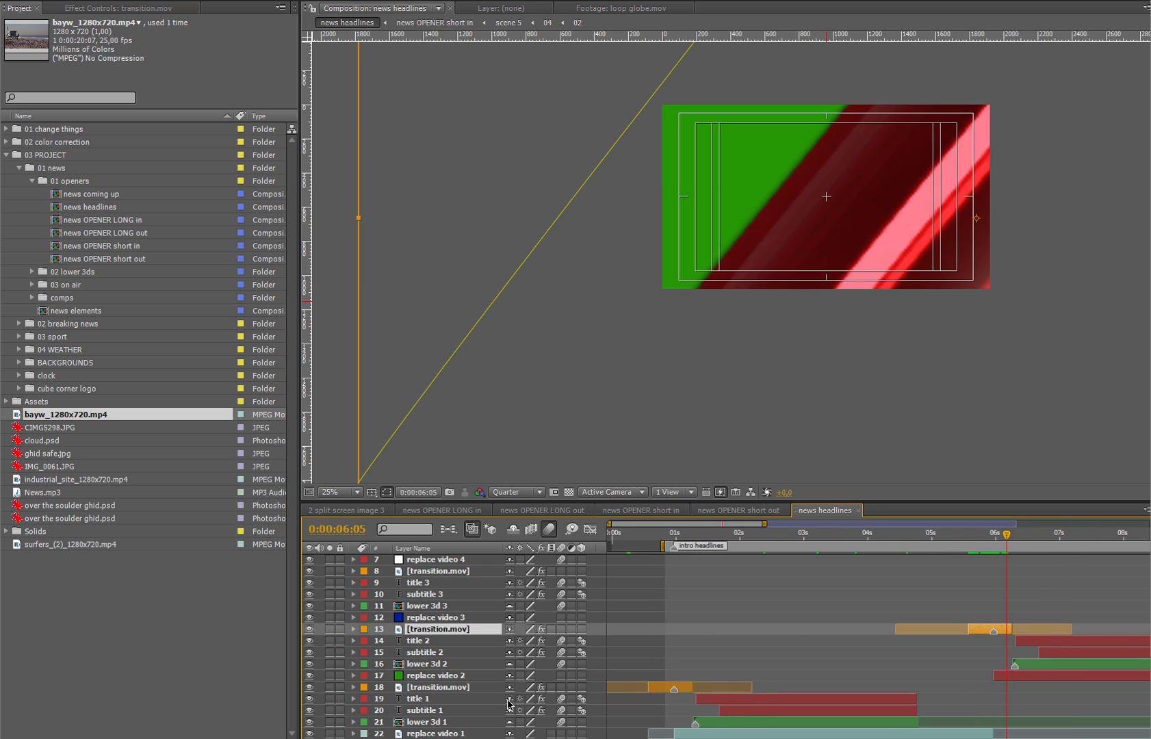
pyautogui.click(475, 699)
pyautogui.keyDown('shift'); pyautogui.click(470, 724); pyautogui.keyUp('shift')
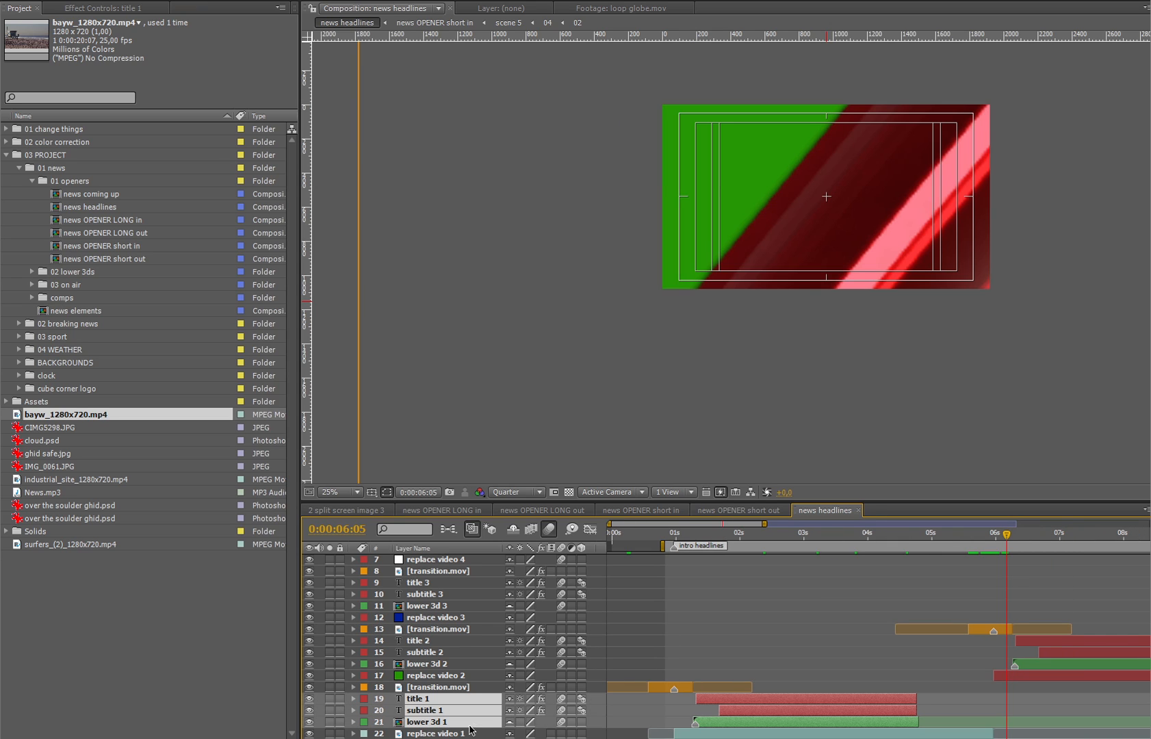
pyautogui.moveTo(1006, 534); pyautogui.dragTo(995, 537)
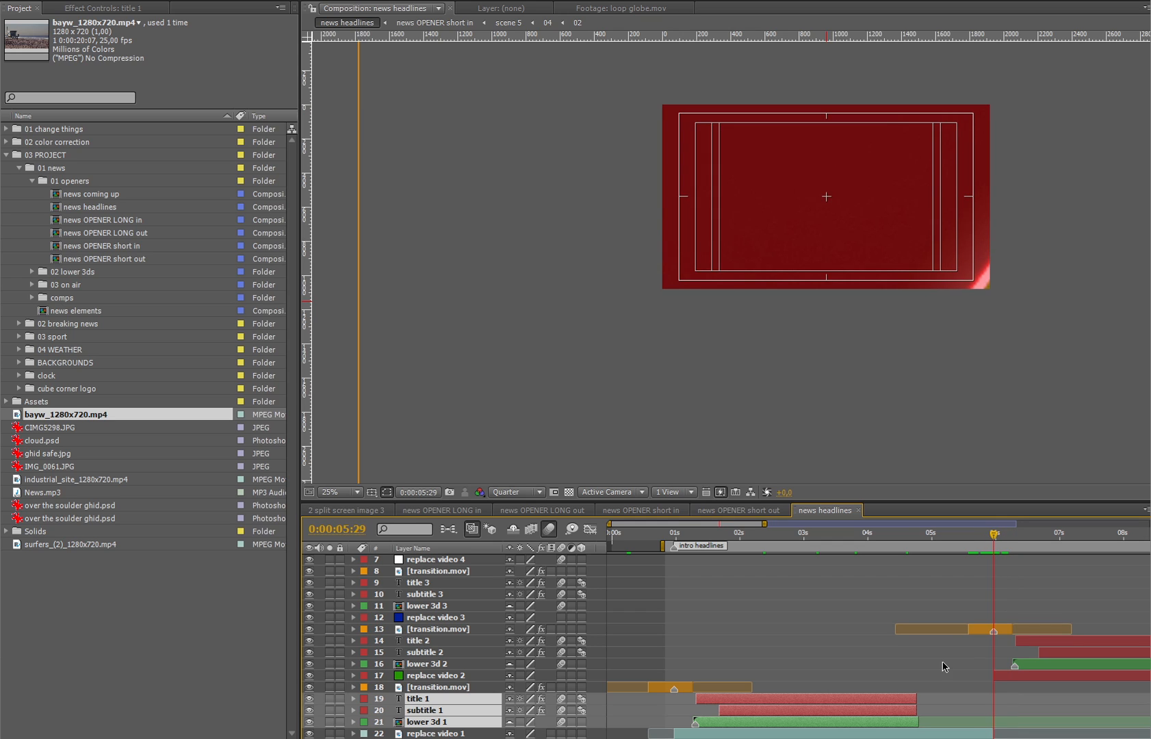
pyautogui.moveTo(916, 698); pyautogui.dragTo(988, 698)
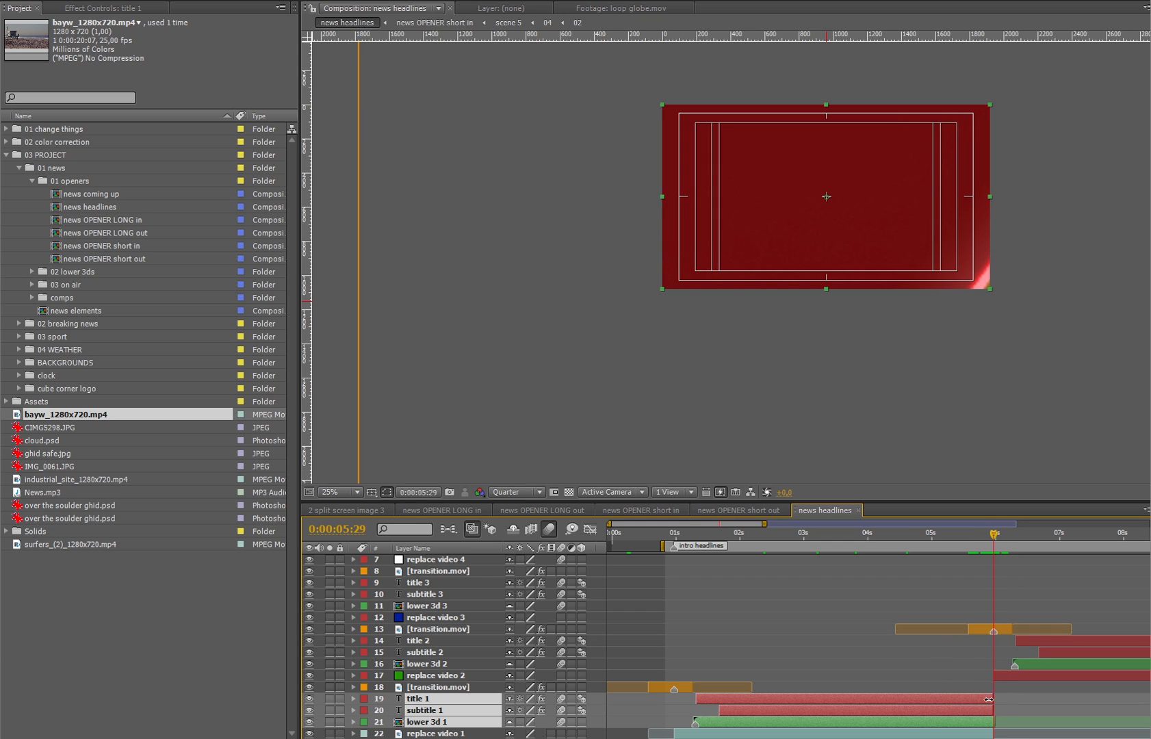
# - Review the first headline's closing transition, and replace the source of replace video 2 with industrial_site_1280x720.mp4
pyautogui.click(936, 534)
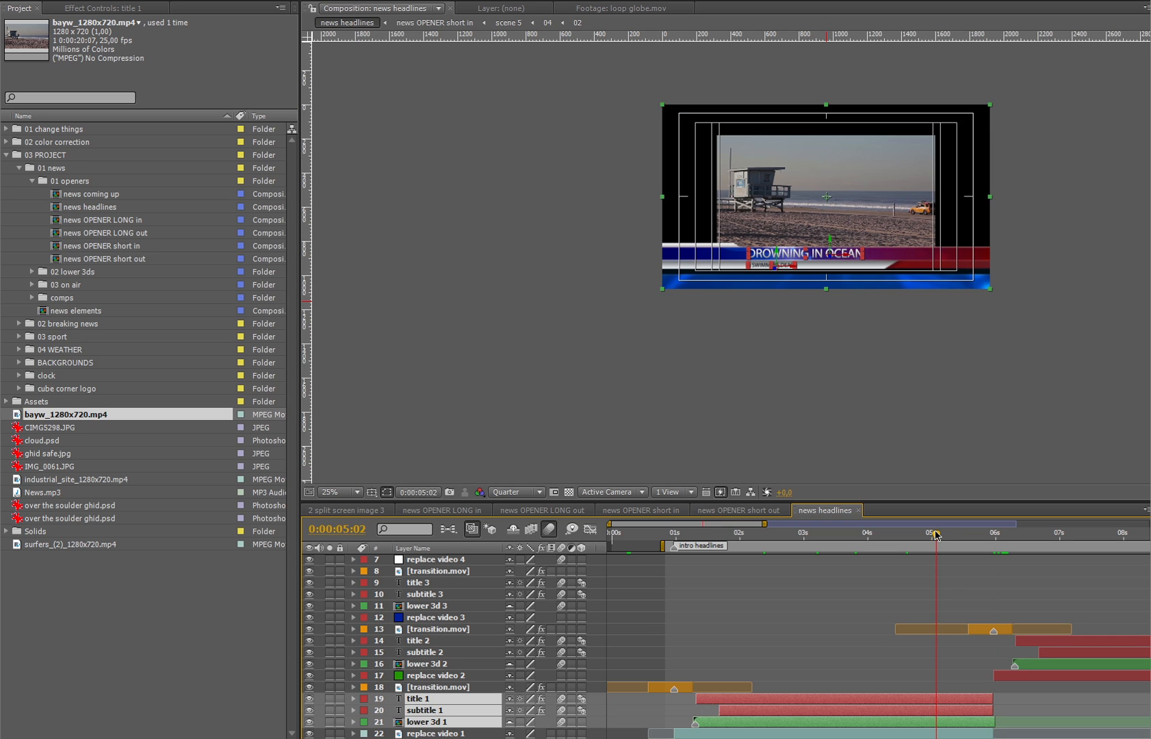
pyautogui.moveTo(936, 535); pyautogui.dragTo(998, 537)
pyautogui.press('space')
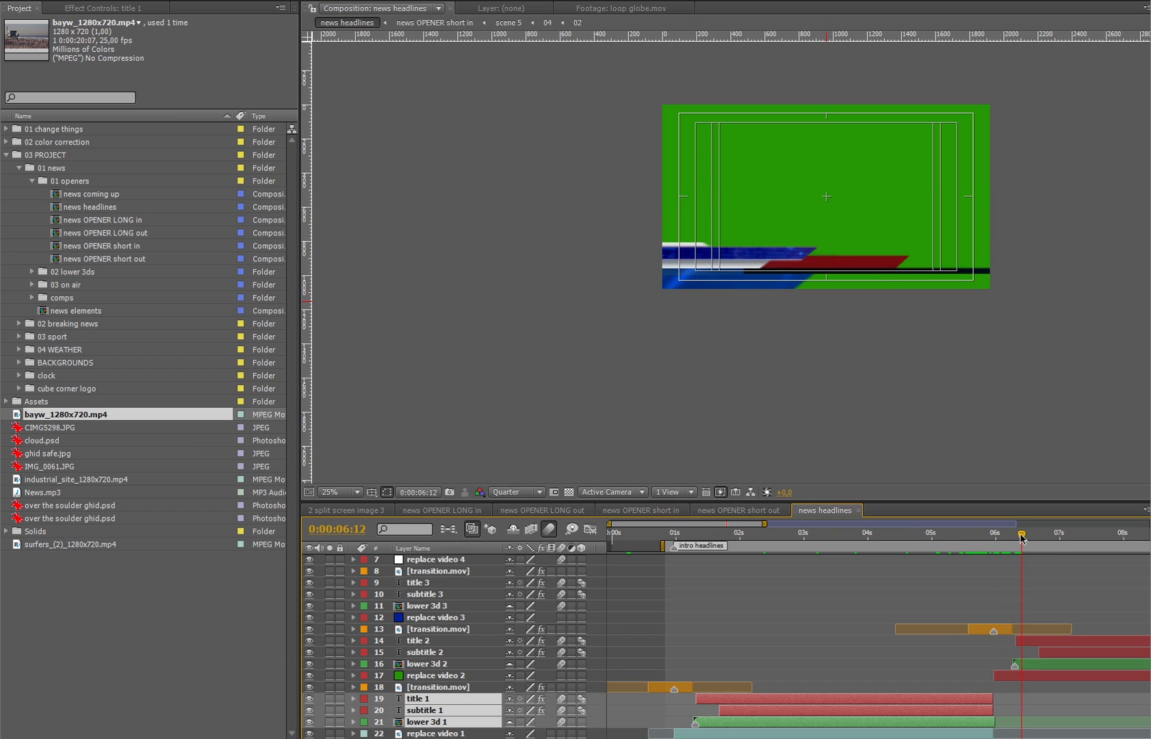
pyautogui.click(440, 675)
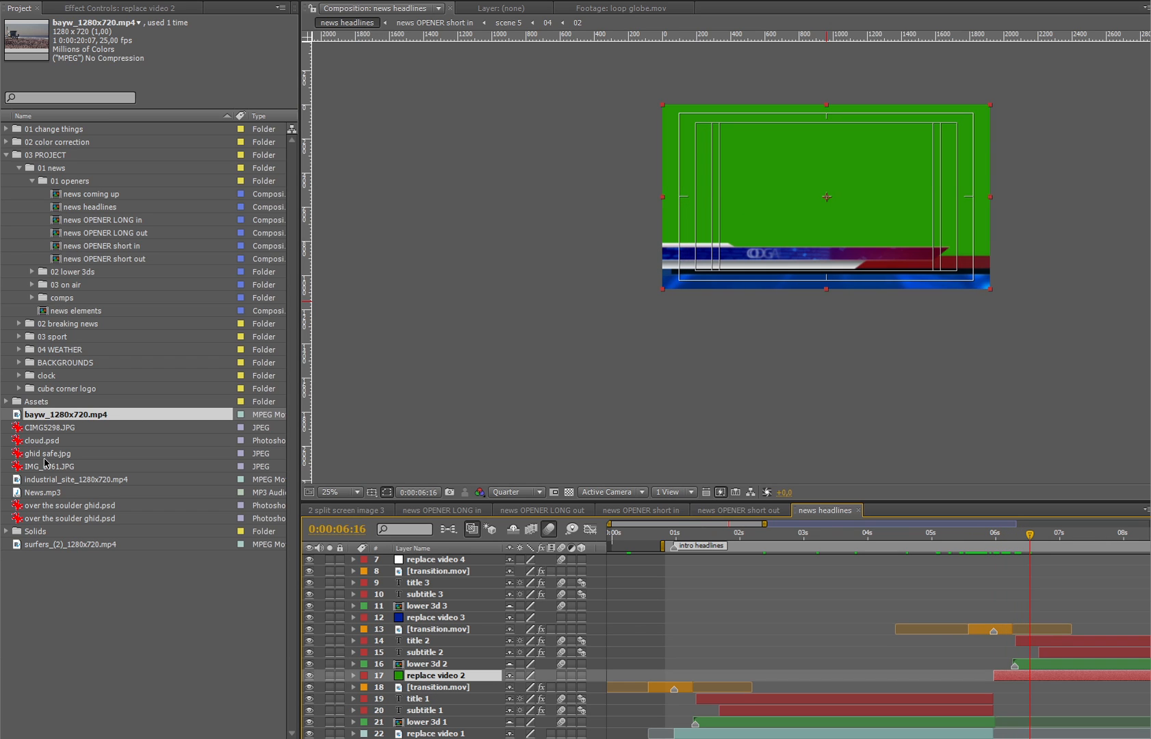
pyautogui.click(70, 479)
pyautogui.moveTo(55, 477); pyautogui.dragTo(466, 679)
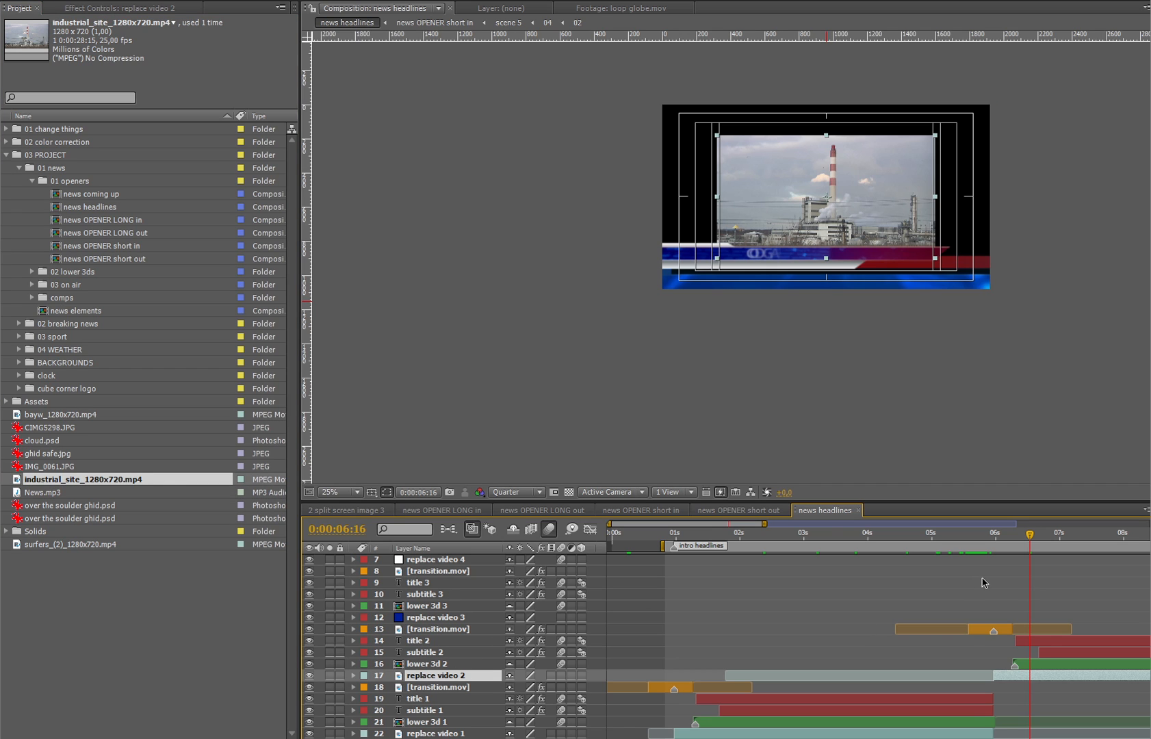
# - Examine the cut around 0:00:05:29 frame by frame, briefly hiding the transition.mov layer that covers it and showing it again
pyautogui.moveTo(998, 539)
pyautogui.mouseDown()
pyautogui.moveTo(1037, 537)
pyautogui.moveTo(985, 546)
pyautogui.moveTo(1004, 540)
pyautogui.mouseUp()
pyautogui.press('=')
pyautogui.press('=')
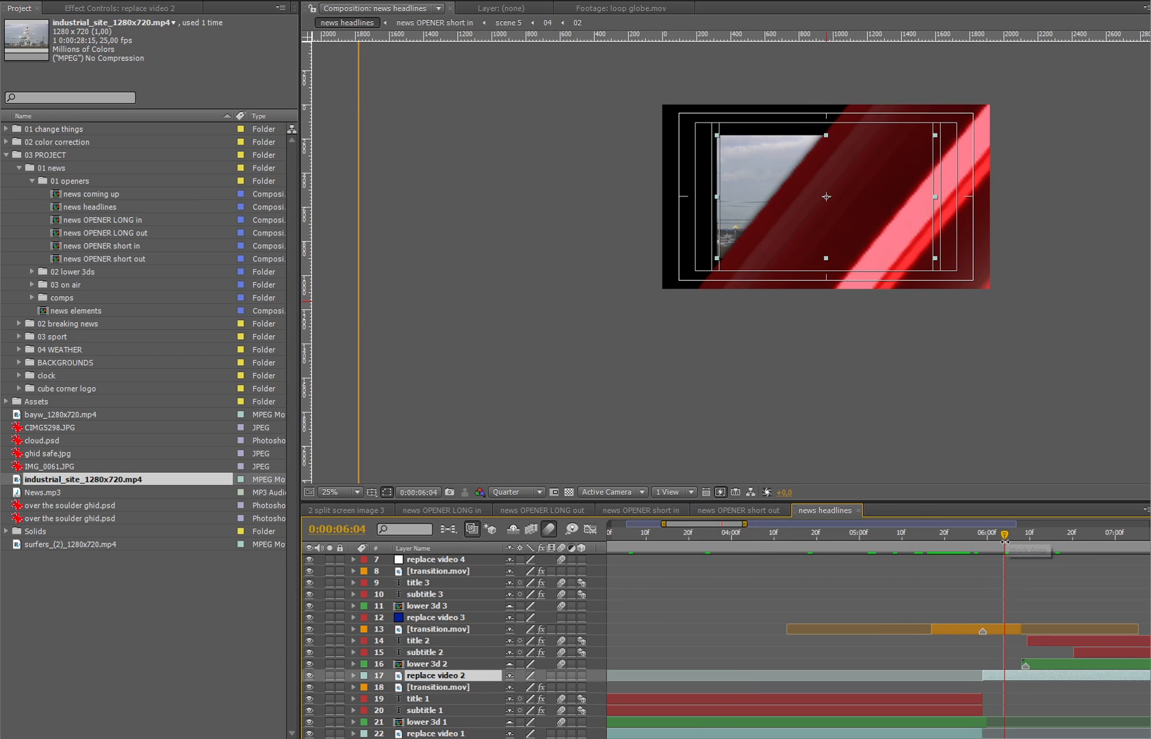
pyautogui.moveTo(930, 541); pyautogui.dragTo(1022, 547)
pyautogui.click(962, 538)
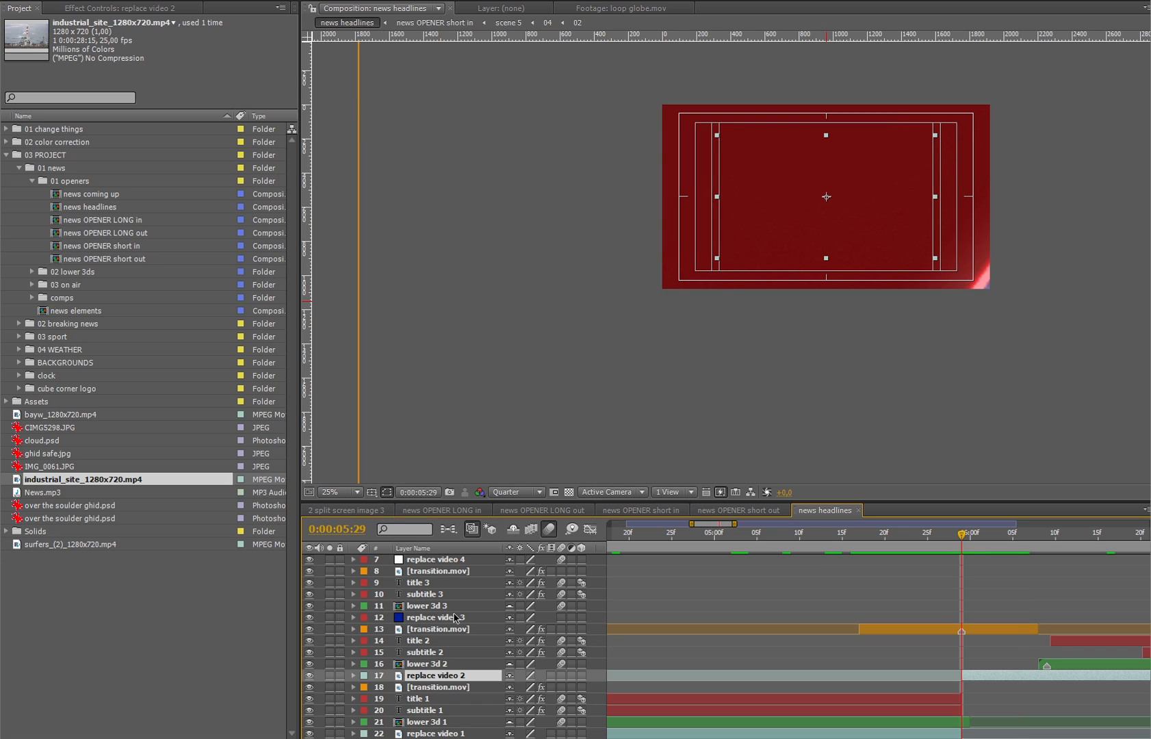
pyautogui.click(309, 629)
pyautogui.press('pageup')
pyautogui.press('pagedown')
pyautogui.click(309, 629)
pyautogui.press('-')
pyautogui.press('-')
pyautogui.press('-')
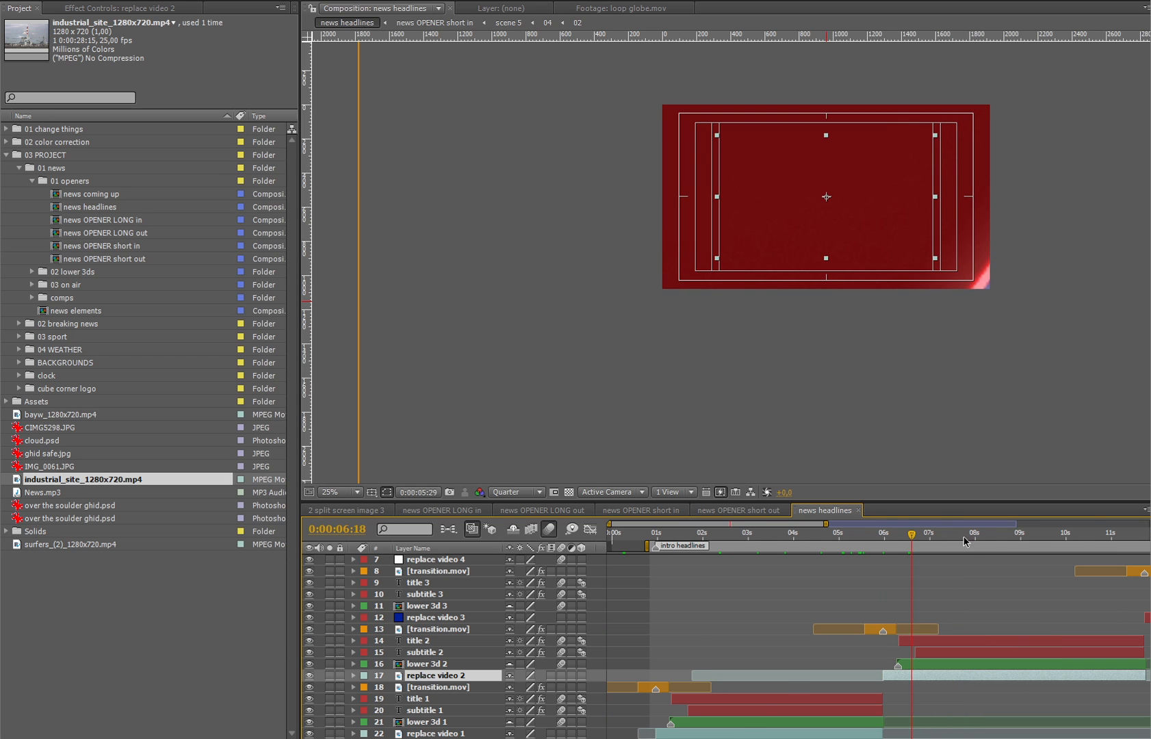
# - Trim the end of the replace video 2 layer to 0:00:09:00
pyautogui.moveTo(912, 535); pyautogui.dragTo(1020, 537)
pyautogui.press('-')
pyautogui.press('-')
pyautogui.press('=')
pyautogui.press('=')
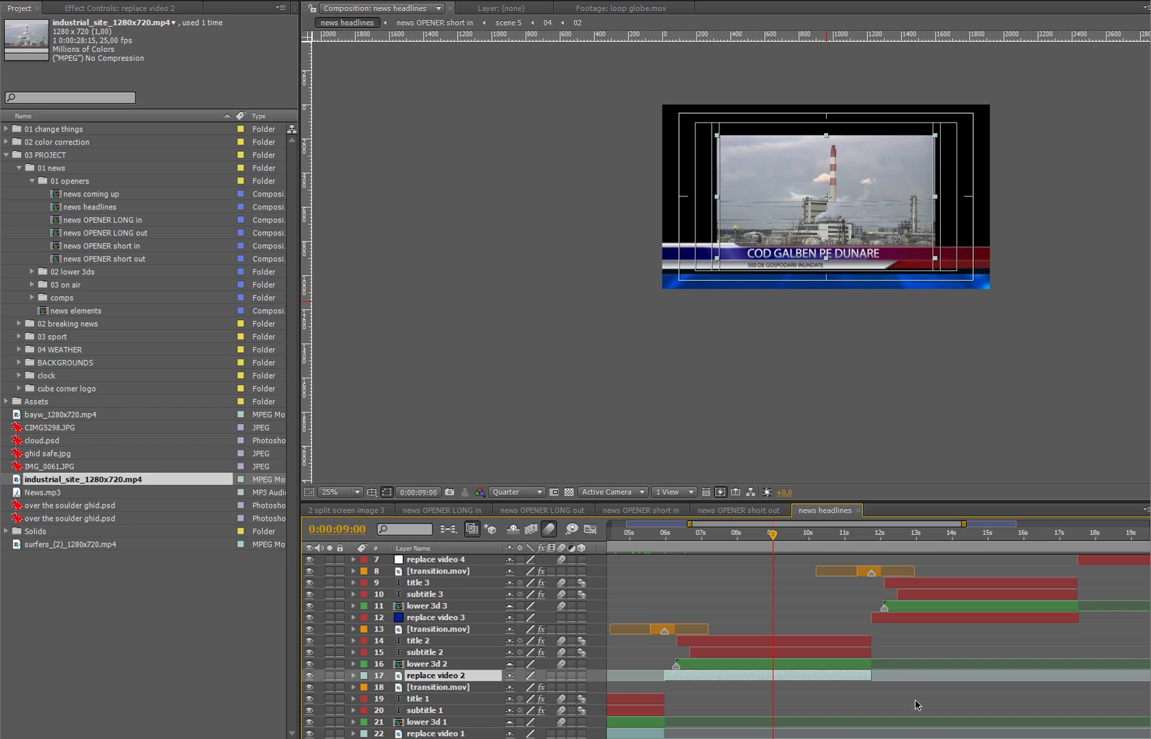
pyautogui.moveTo(869, 674); pyautogui.dragTo(784, 673)
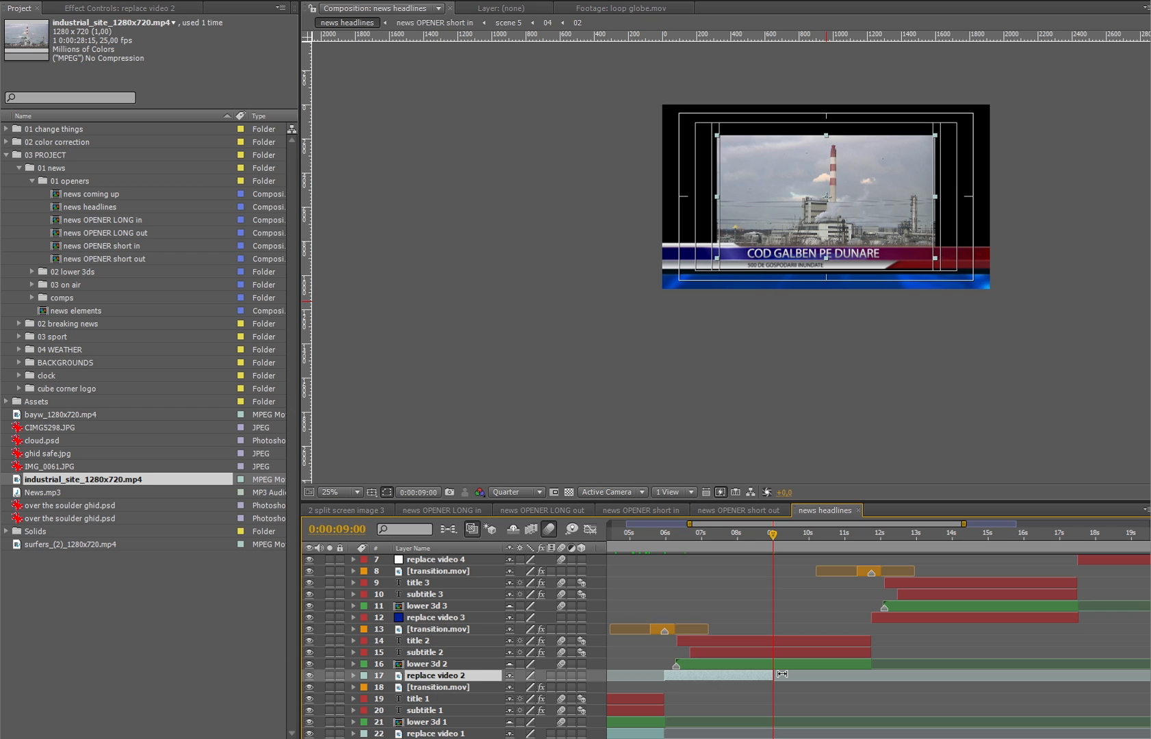
# - Trim title 2, subtitle 2 and lower 3d 2 to end together with replace video 2 at 0:00:09:01
pyautogui.click(476, 663)
pyautogui.keyDown('shift'); pyautogui.click(466, 641); pyautogui.keyUp('shift')
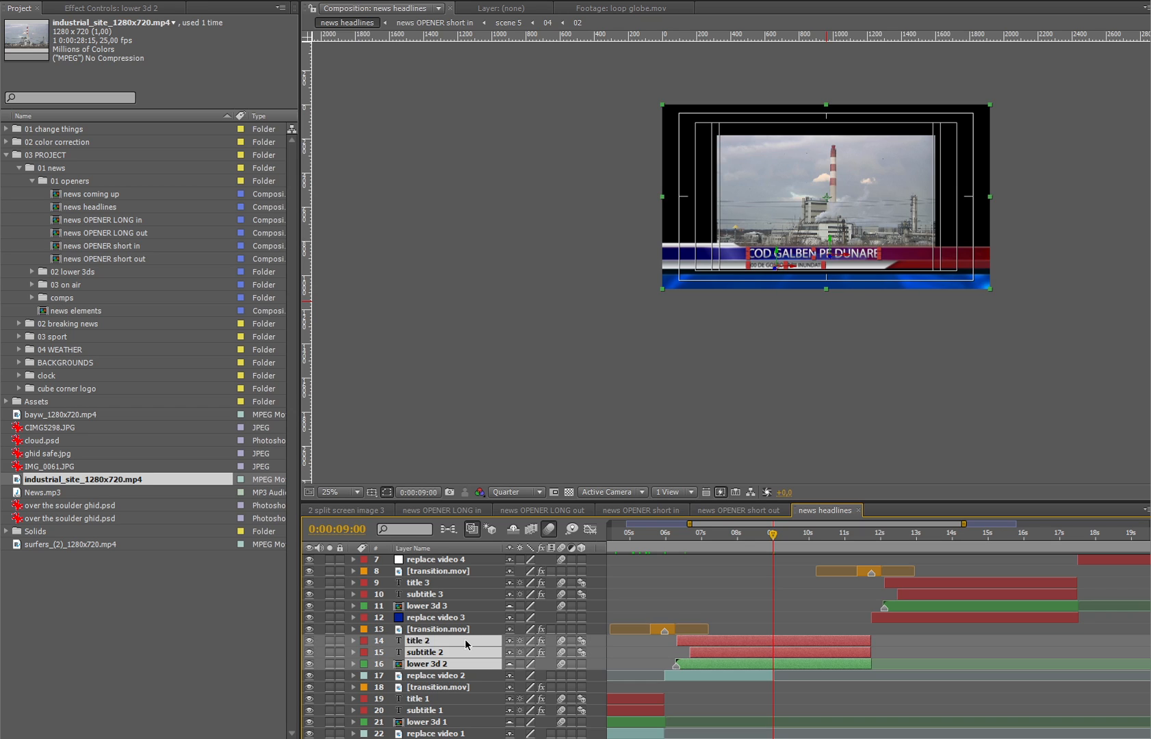
pyautogui.moveTo(855, 638); pyautogui.dragTo(777, 644)
pyautogui.press('=')
pyautogui.press('=')
pyautogui.press('=')
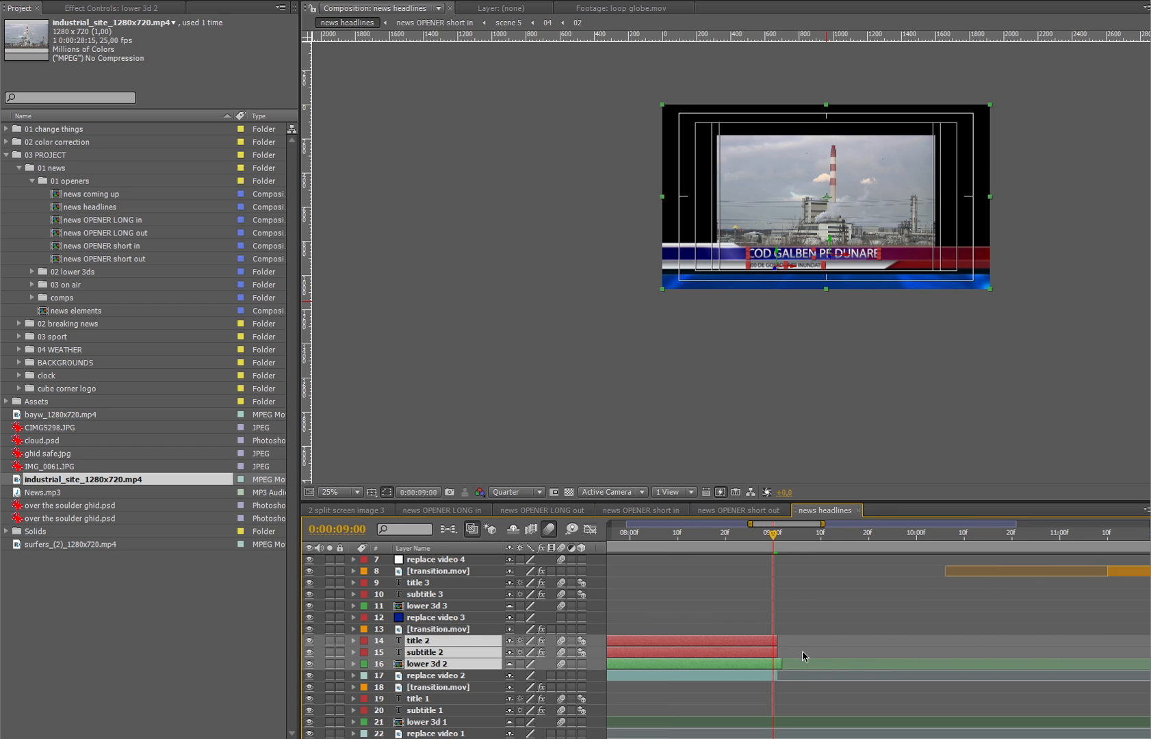
pyautogui.click(839, 673)
pyautogui.click(783, 530)
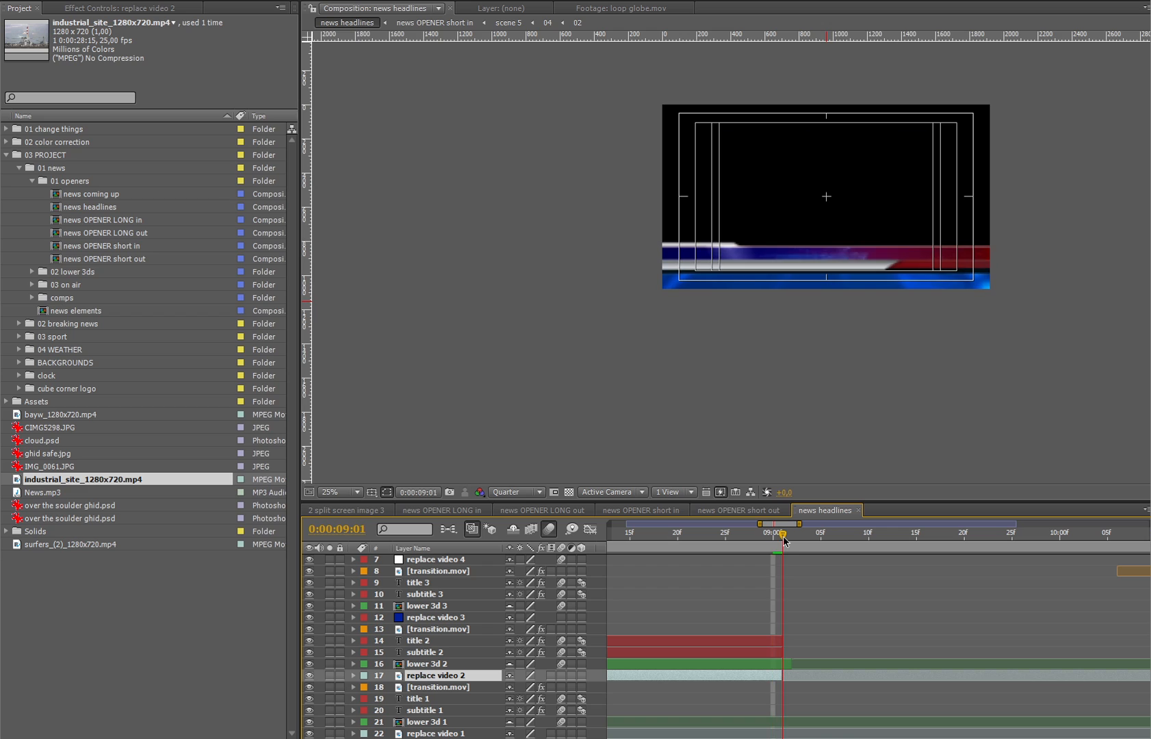
pyautogui.moveTo(789, 664); pyautogui.dragTo(780, 665)
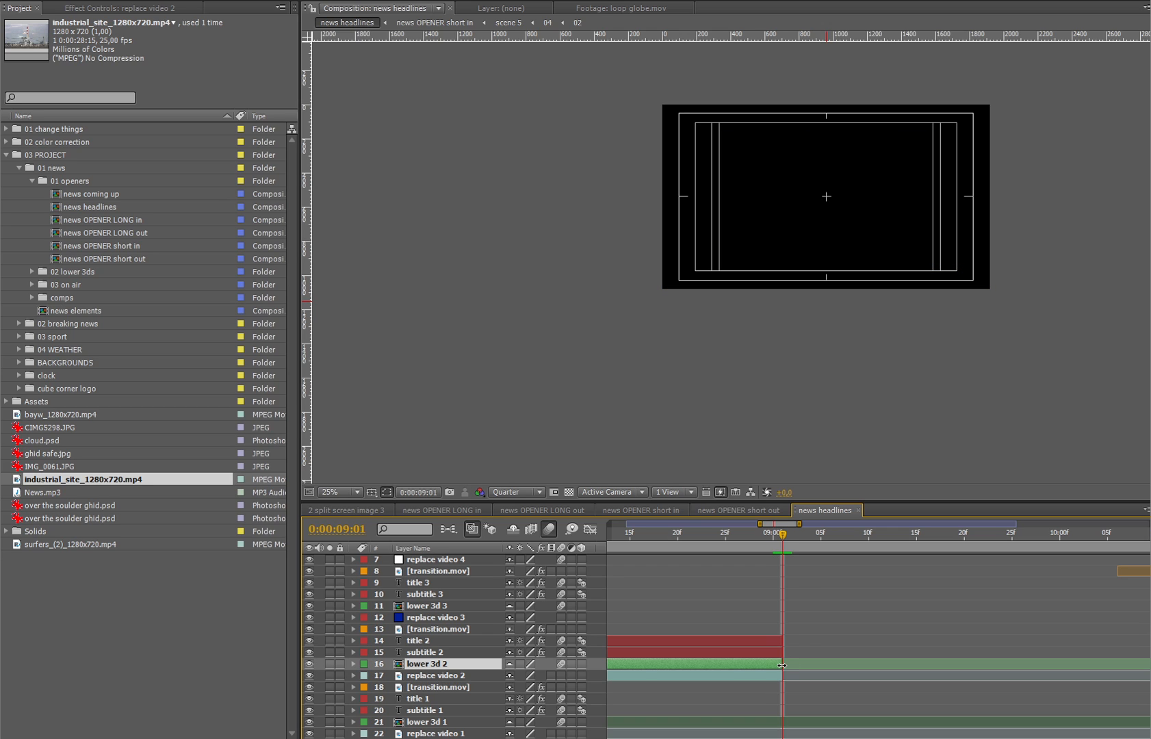
# - Change the title 2 text in the news headlines composition to "POLLUTION"
pyautogui.click(738, 540)
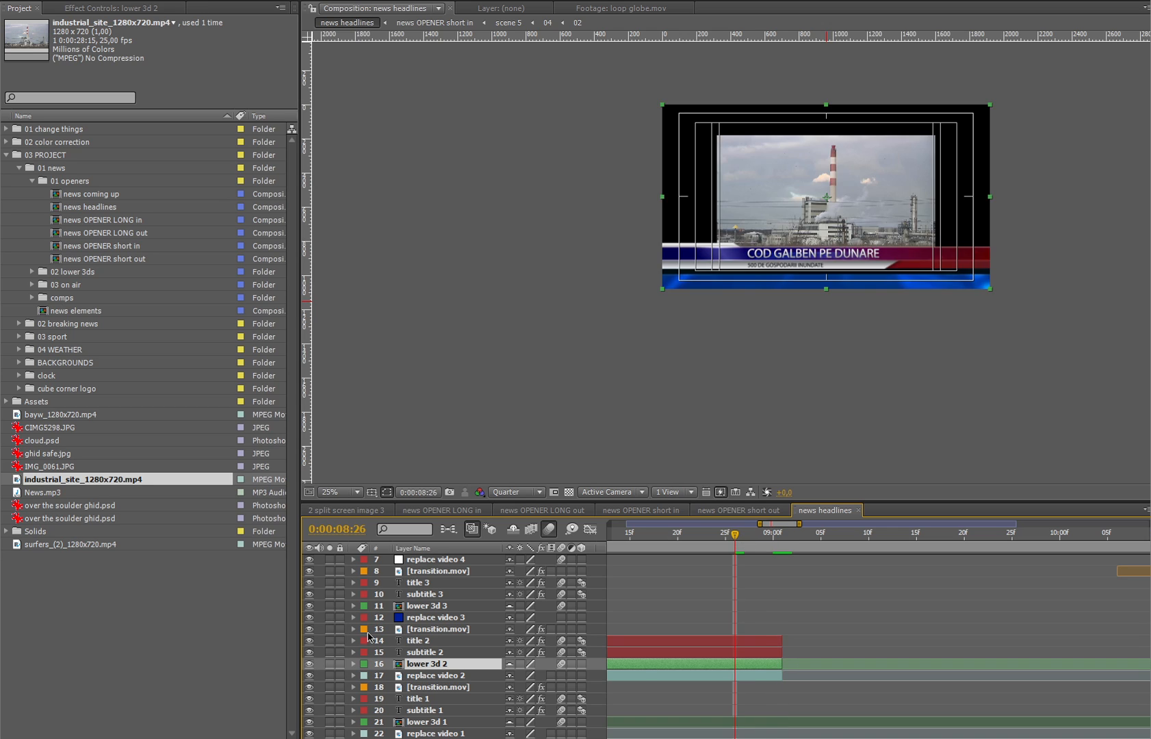
pyautogui.click(429, 641)
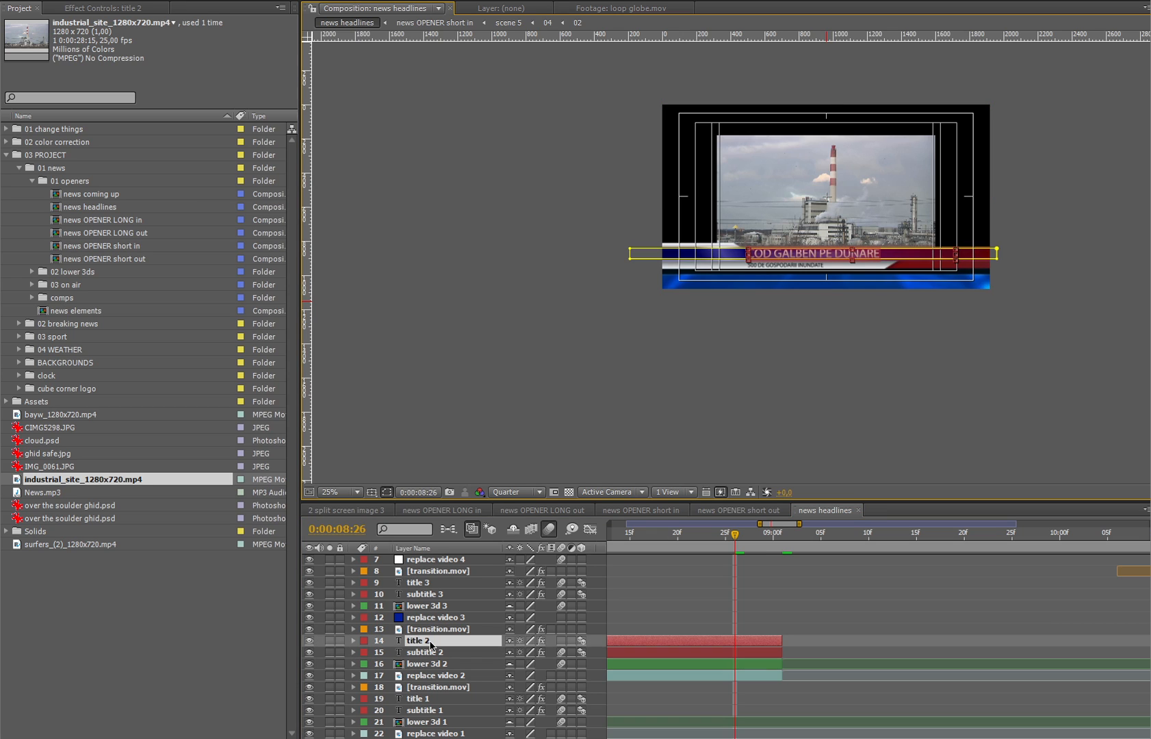
pyautogui.write('POLLUTION')
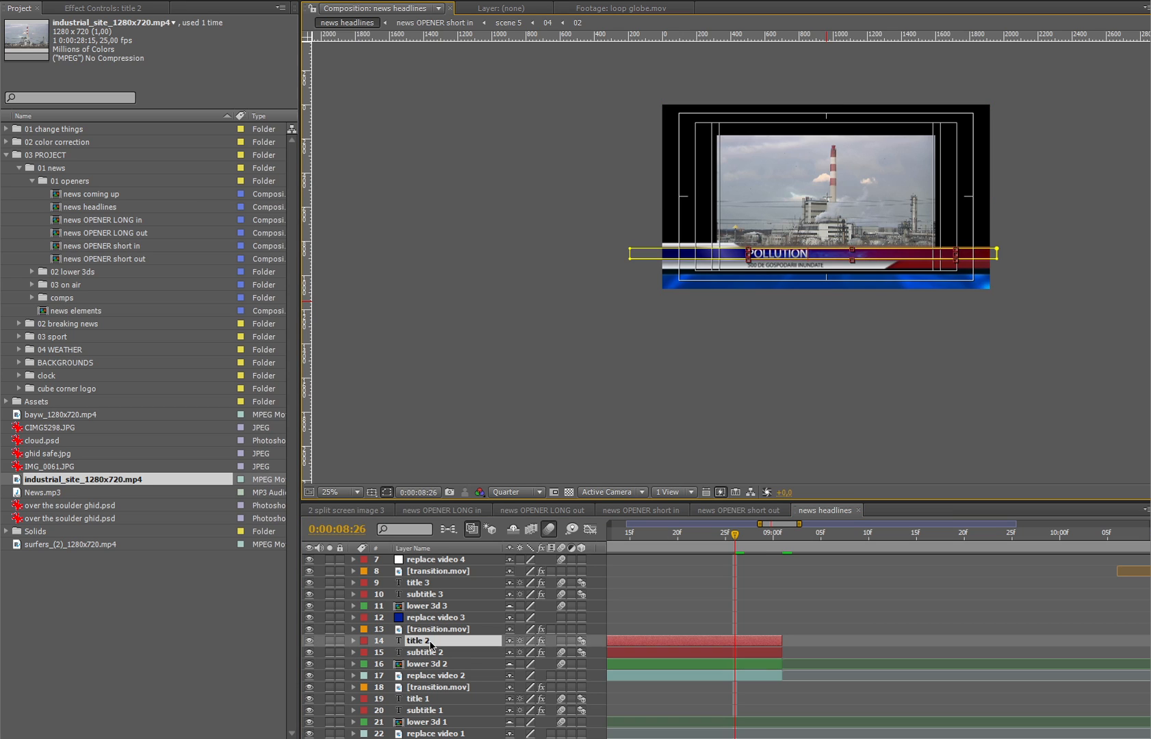
pyautogui.press('KP_Enter')
# - Change the subtitle 2 text to "ACCIDENT ON POWER PLANT"
pyautogui.click(435, 654)
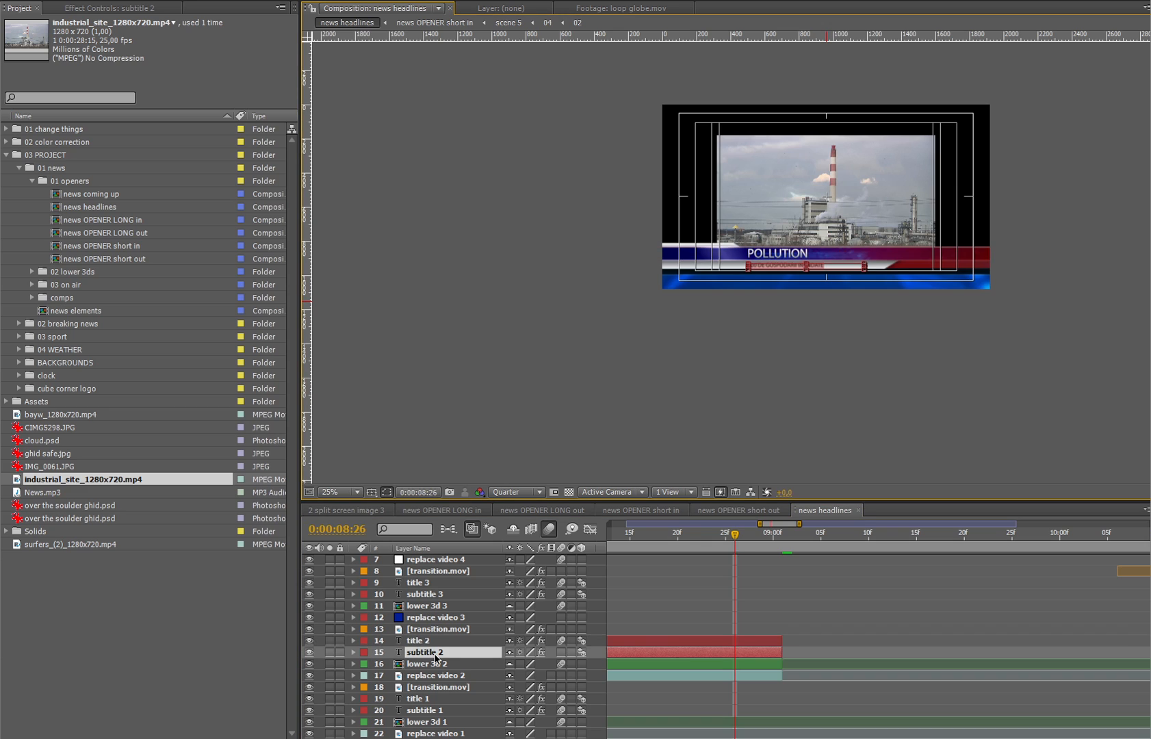
pyautogui.doubleClick(436, 655)
pyautogui.press('KP_Enter')
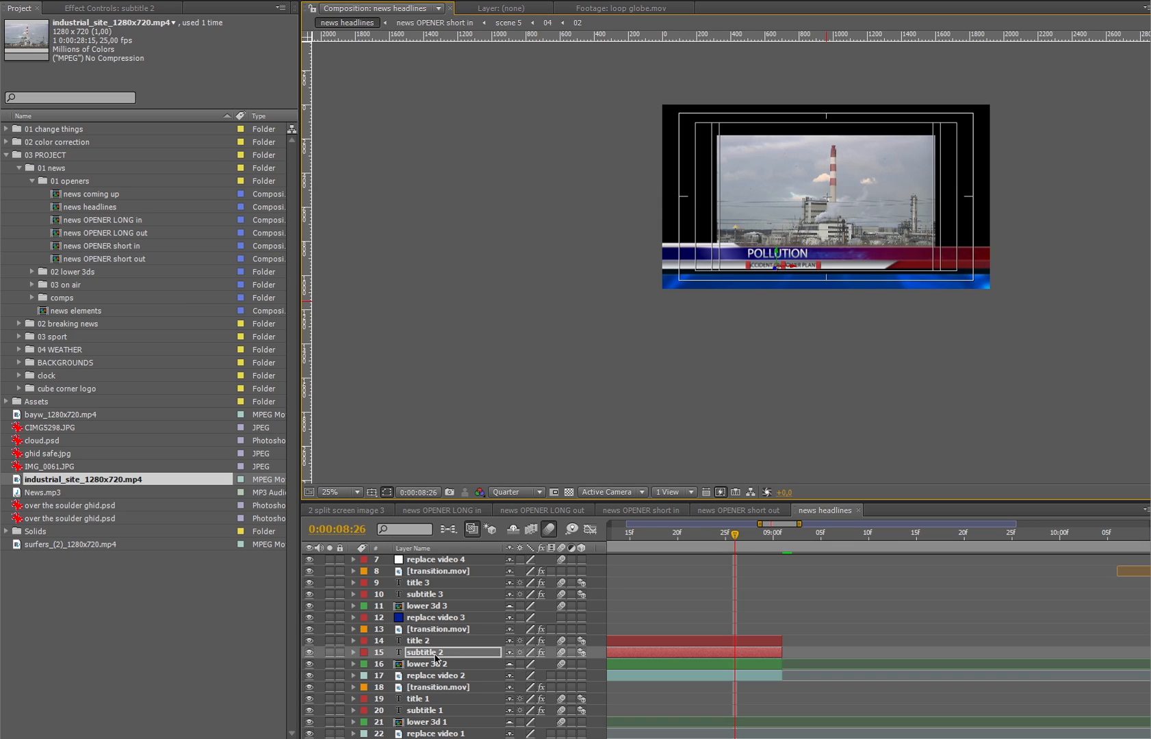
# - Move all headline 3 and headline 4 layers with their transitions earlier in time, up to the end of the second headline
pyautogui.press('-')
pyautogui.press('-')
pyautogui.press('-')
pyautogui.press('-')
pyautogui.click(816, 614)
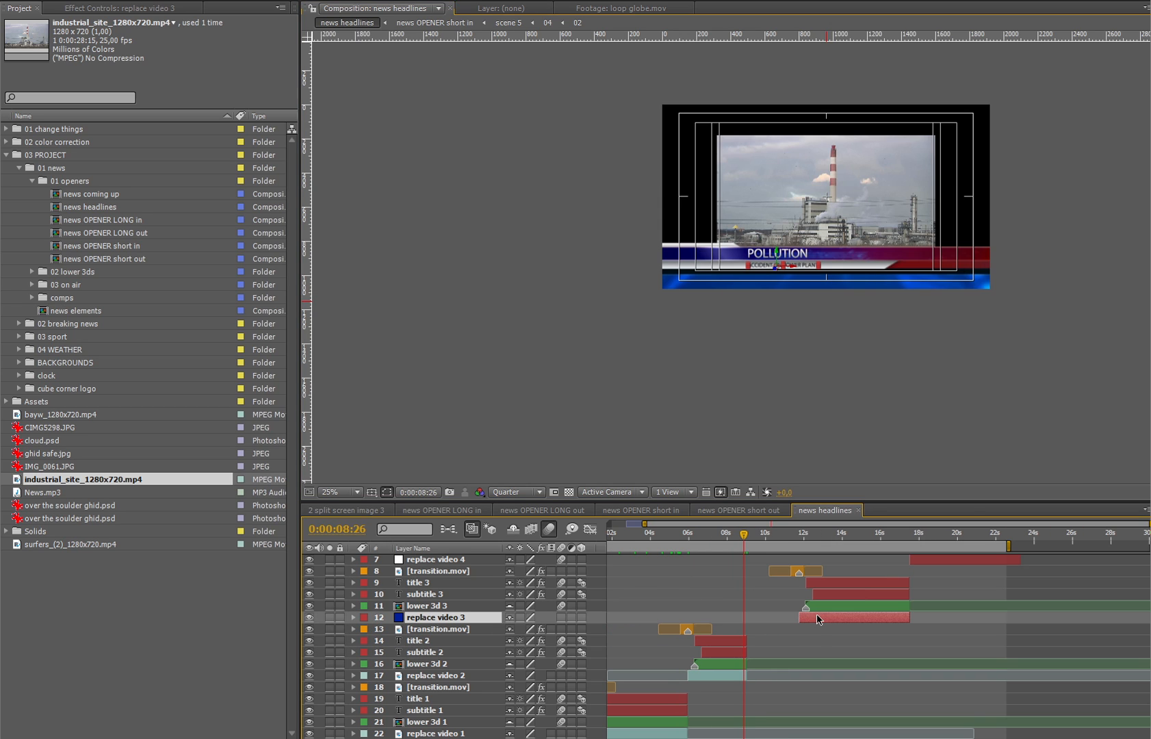
pyautogui.scroll(1, 464, 604)
pyautogui.scroll(1, 464, 605)
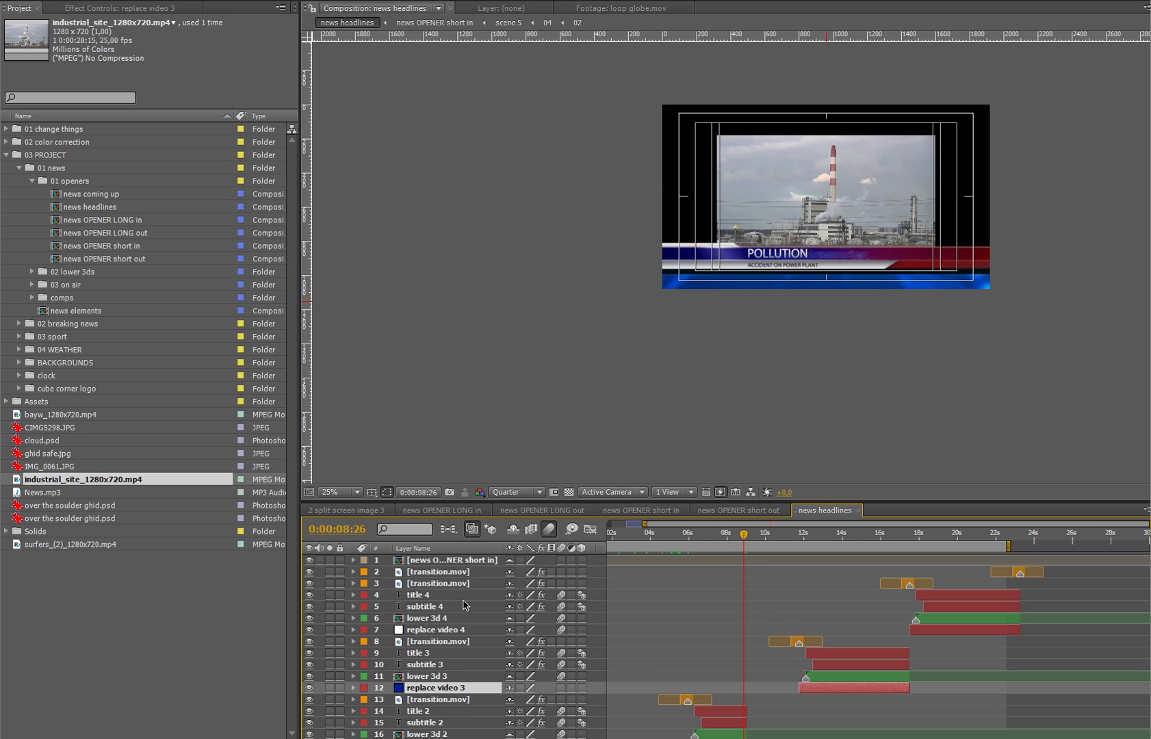
pyautogui.keyDown('shift'); pyautogui.click(469, 565); pyautogui.keyUp('shift')
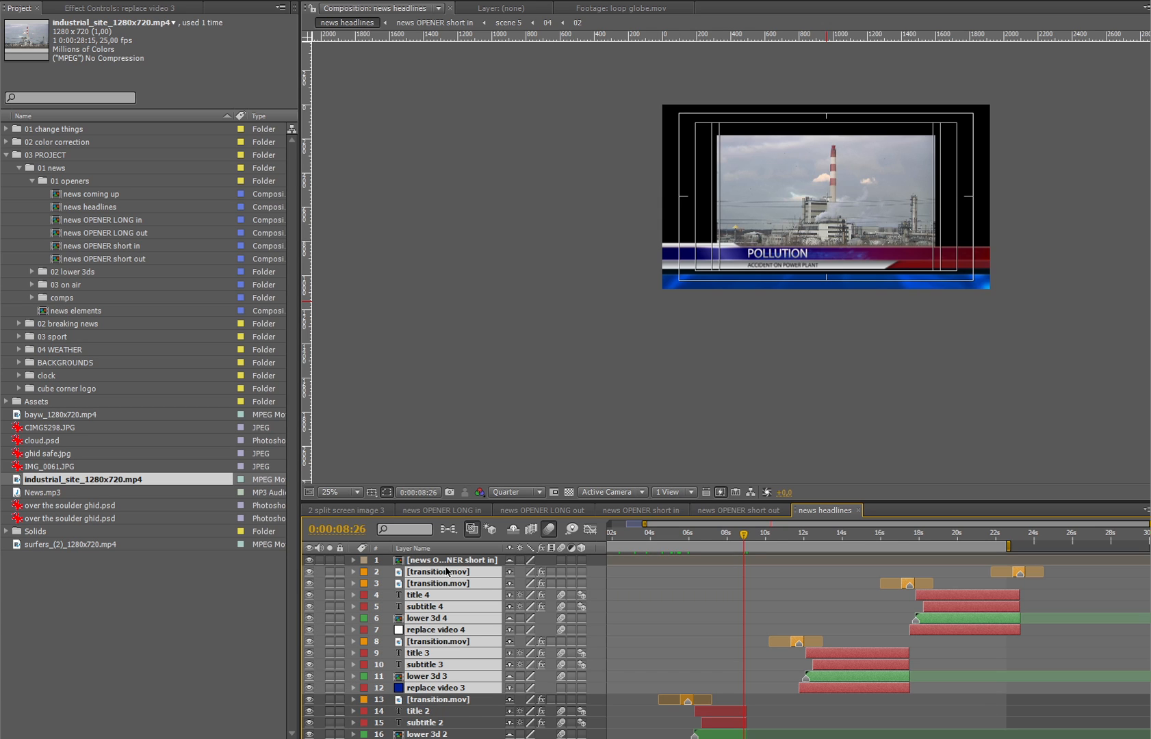
pyautogui.moveTo(824, 688); pyautogui.dragTo(771, 694)
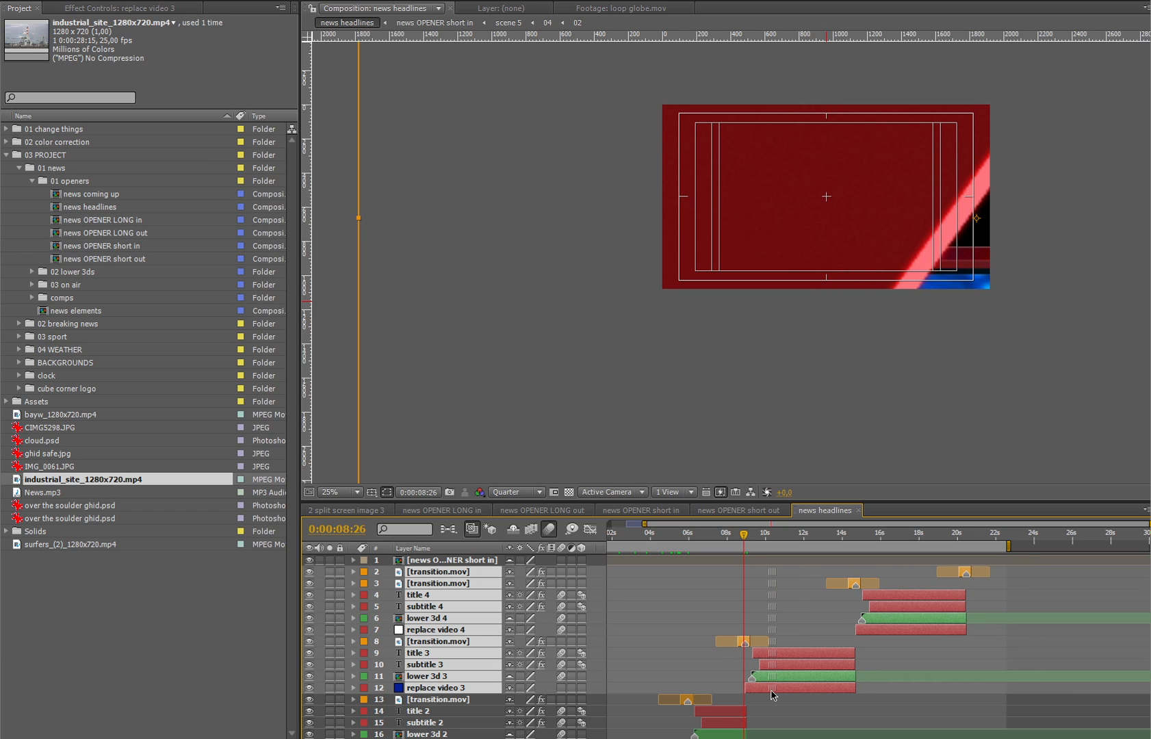
# - Fine-align the moved headline layers so that replace video 3 starts at 0:00:09:00
pyautogui.press('=')
pyautogui.press('=')
pyautogui.press('=')
pyautogui.click(767, 537)
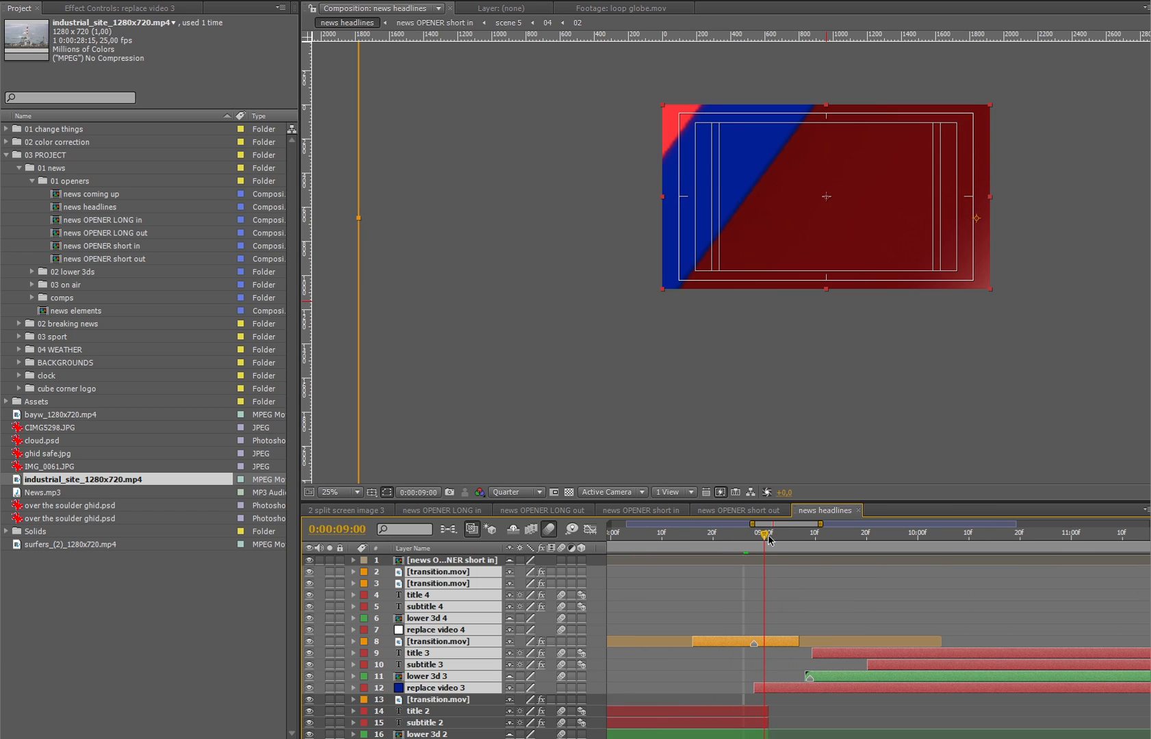
pyautogui.moveTo(776, 694); pyautogui.dragTo(786, 694)
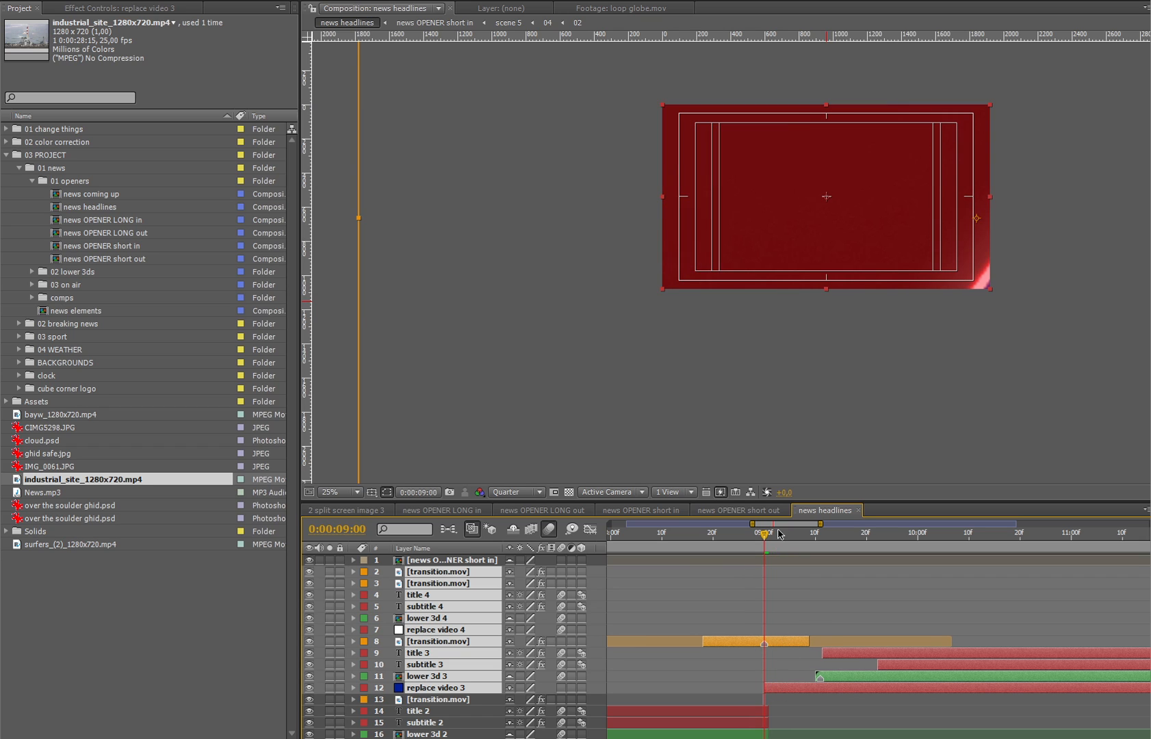
# - Preview the transition from the second to the third headline and the headlines that follow it
pyautogui.moveTo(755, 535); pyautogui.dragTo(723, 535)
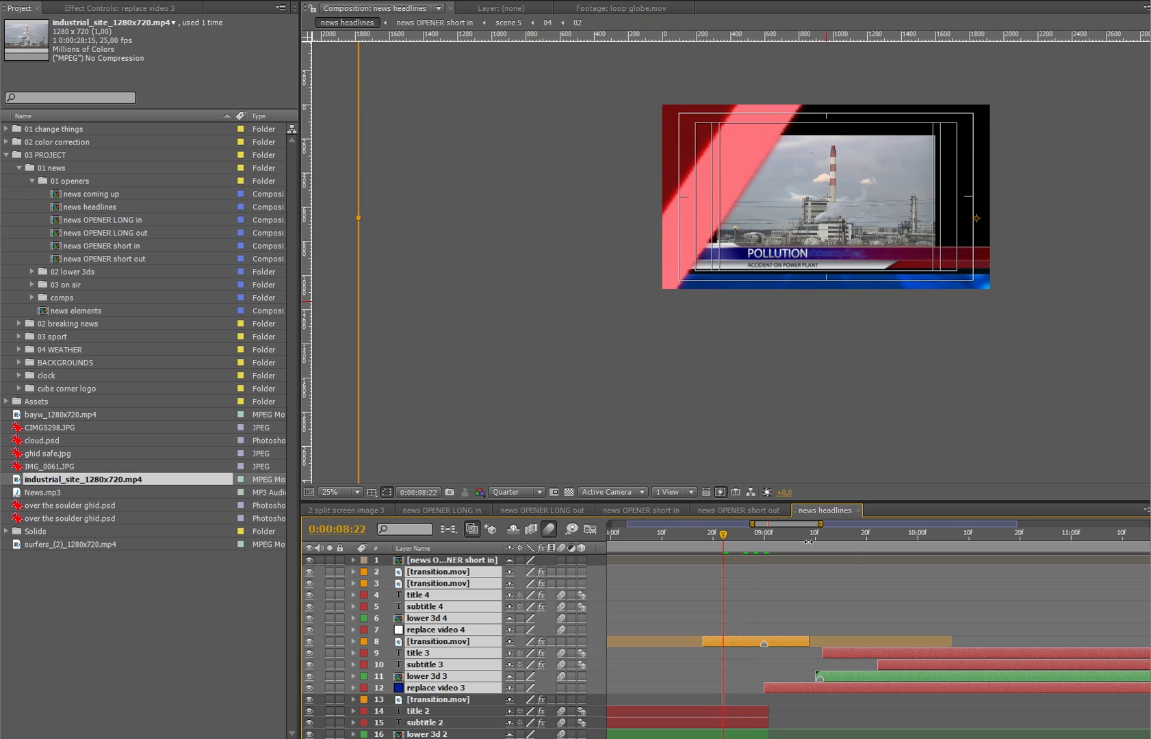
pyautogui.click(847, 534)
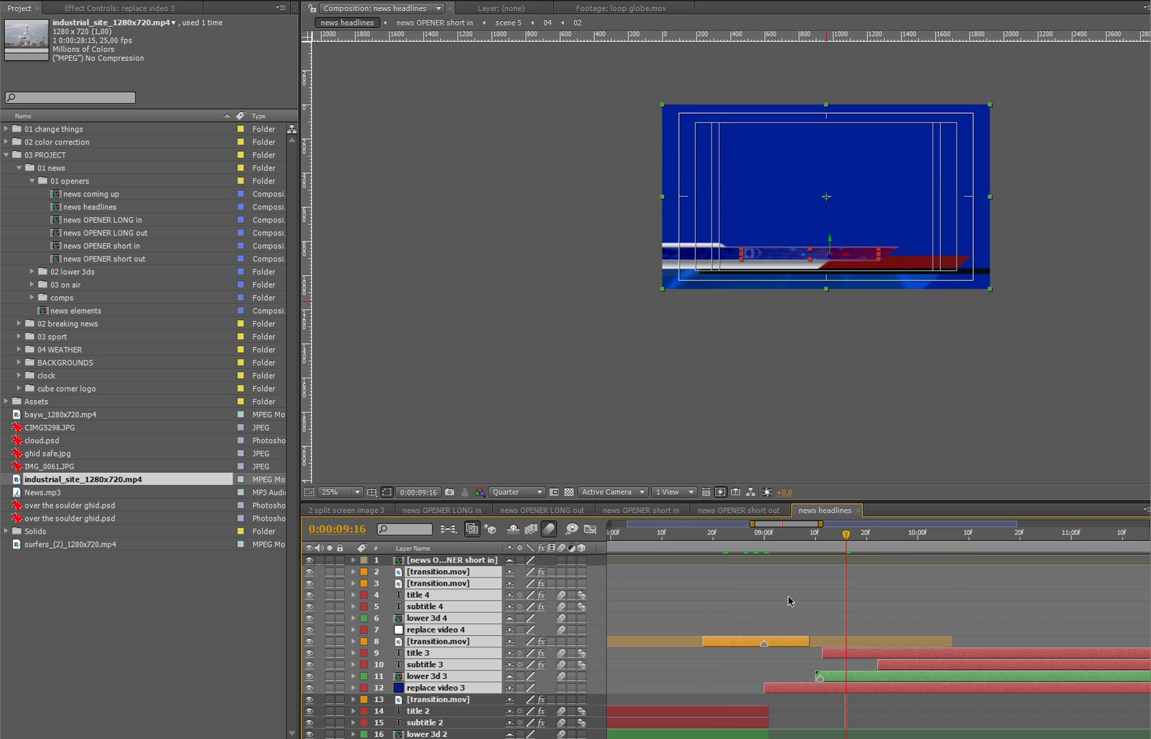
pyautogui.click(725, 616)
pyautogui.press('-')
pyautogui.press('-')
pyautogui.press('-')
pyautogui.press('-')
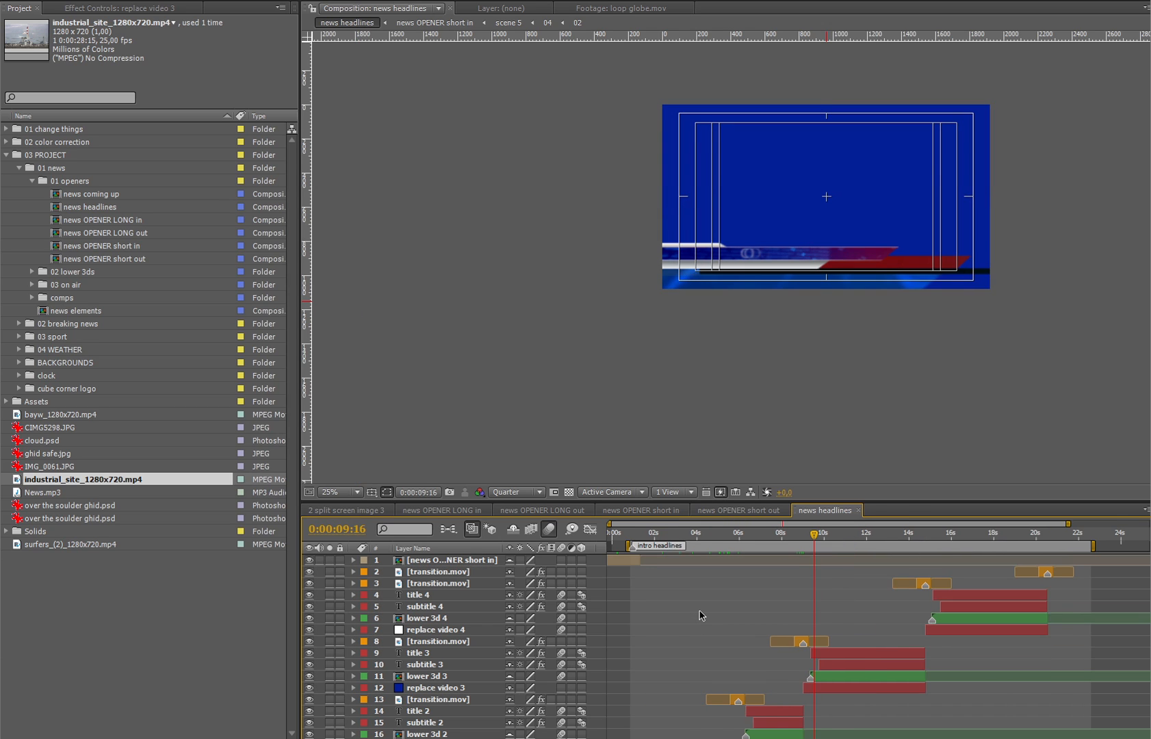
pyautogui.moveTo(784, 534); pyautogui.dragTo(933, 545)
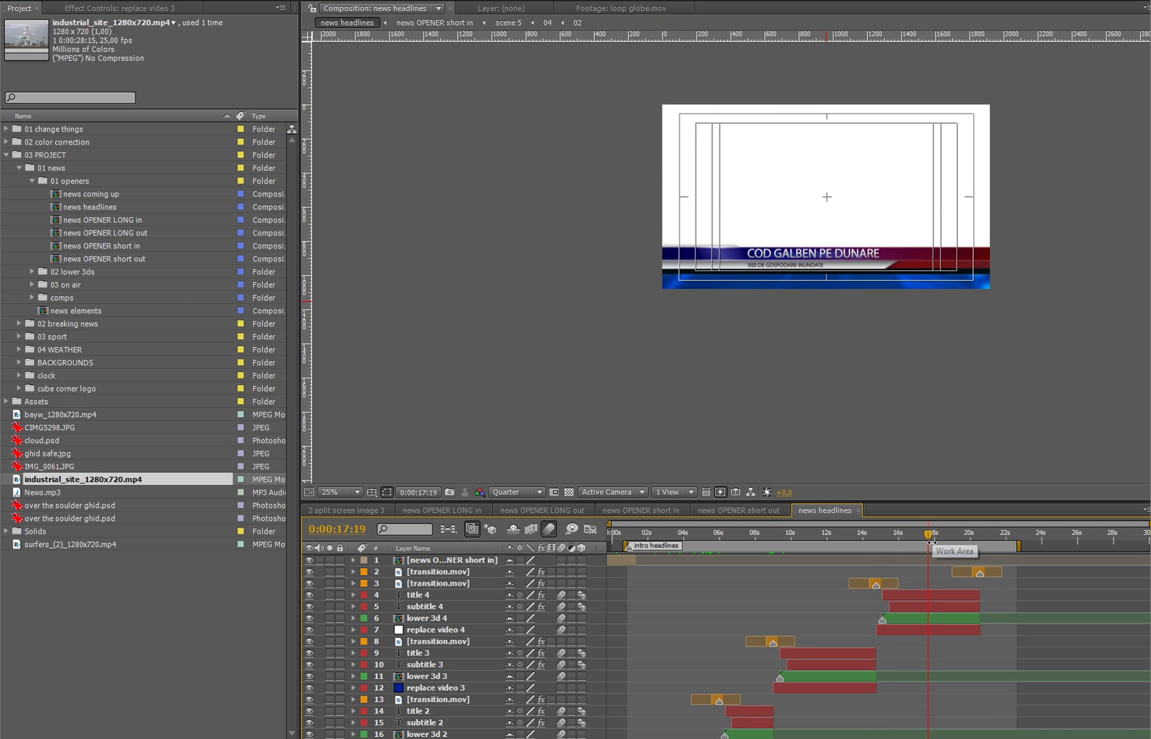
# - Duplicate title 4, subtitle 4, lower 3d 4, replace video 4 and the closing transition to create a fifth headline
pyautogui.click(933, 539)
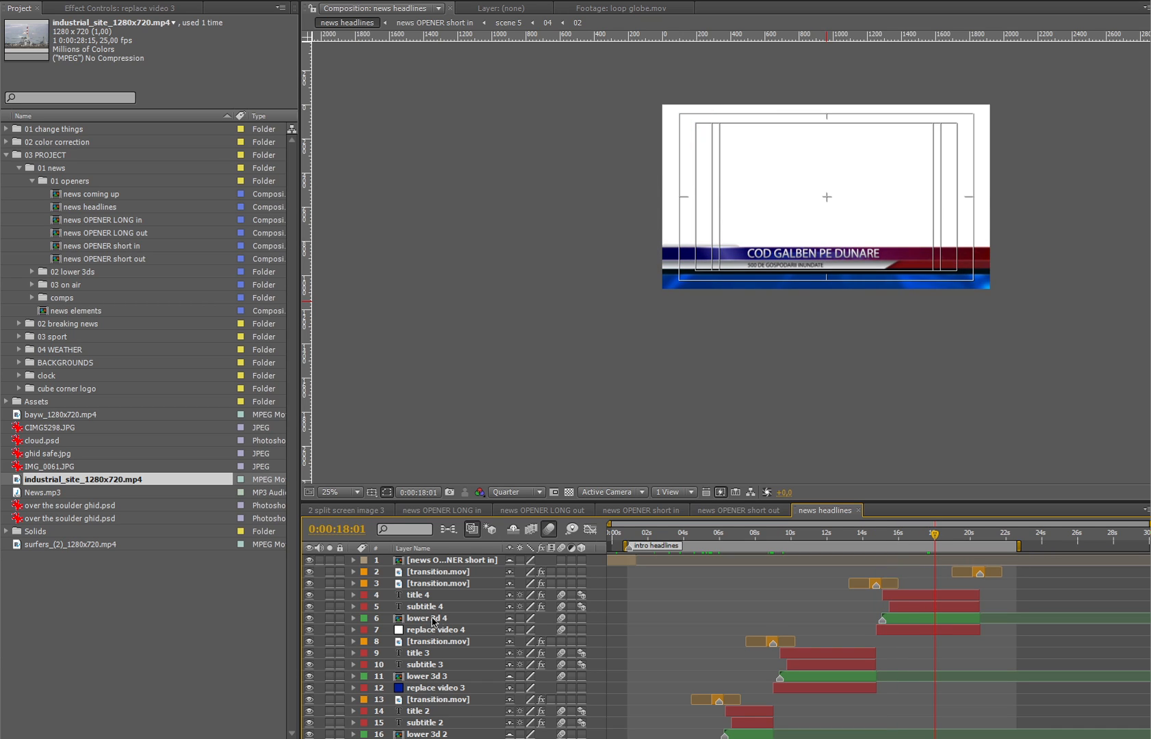
pyautogui.click(435, 618)
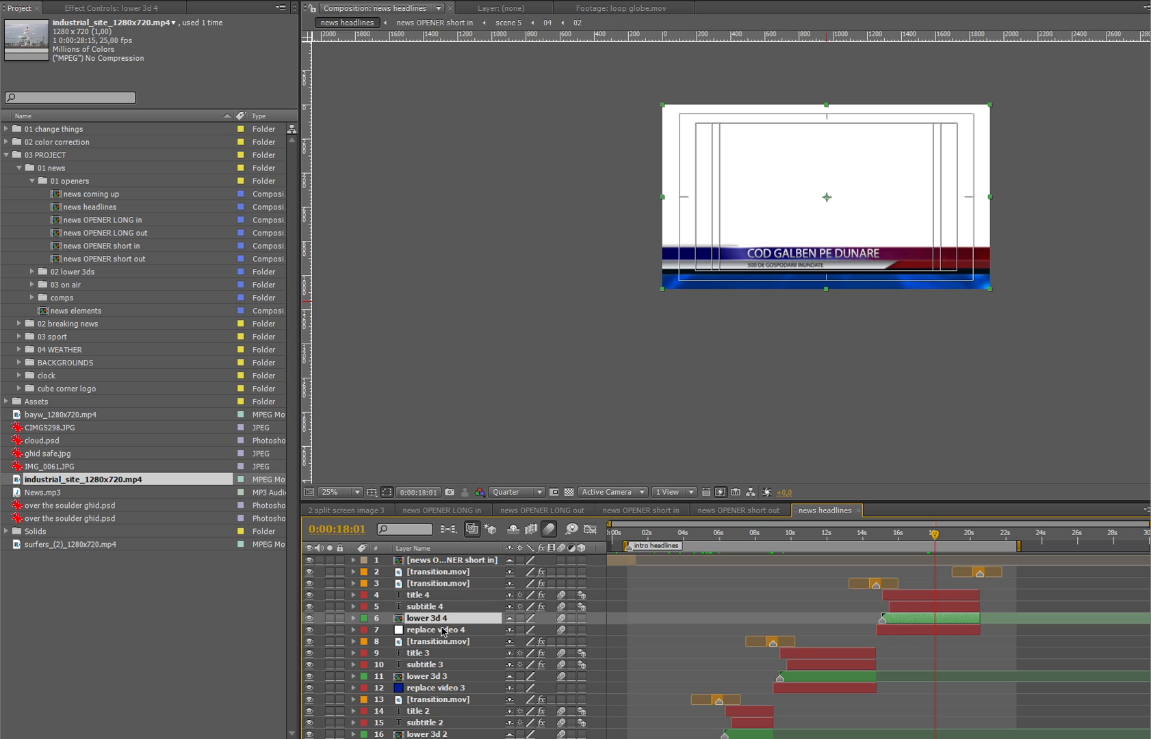
pyautogui.click(442, 629)
pyautogui.keyDown('shift'); pyautogui.click(442, 595); pyautogui.keyUp('shift')
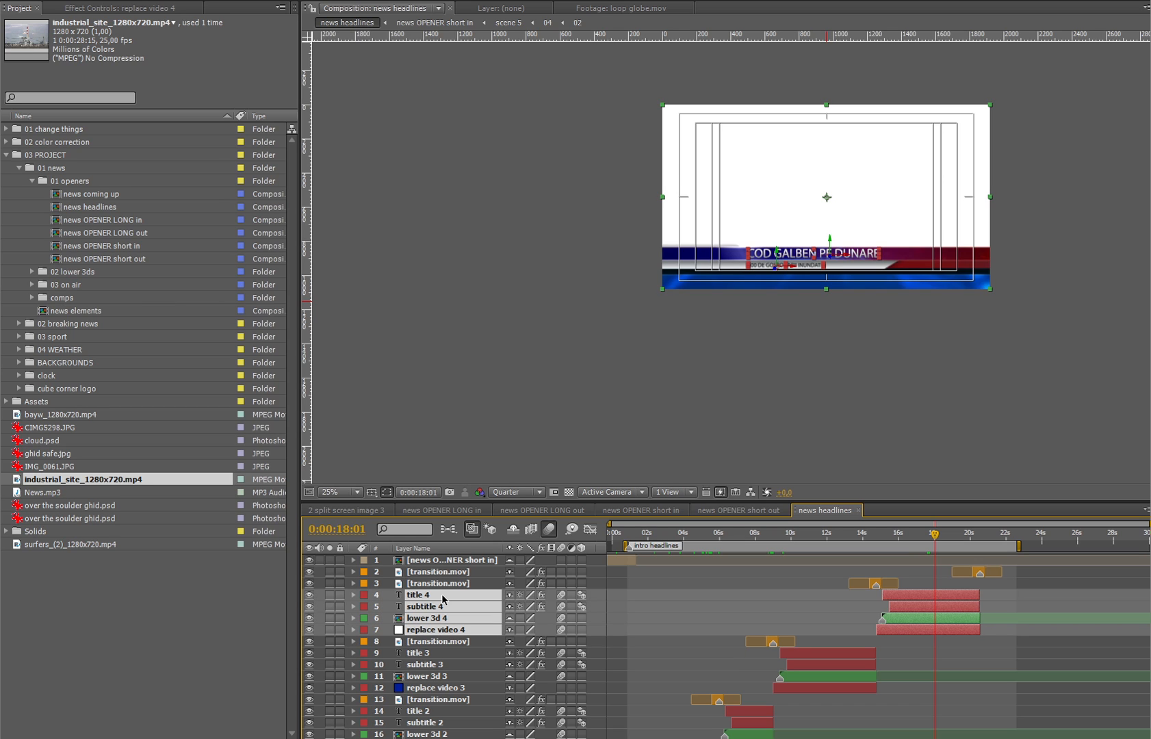
pyautogui.keyDown('shift'); pyautogui.click(444, 584); pyautogui.keyUp('shift')
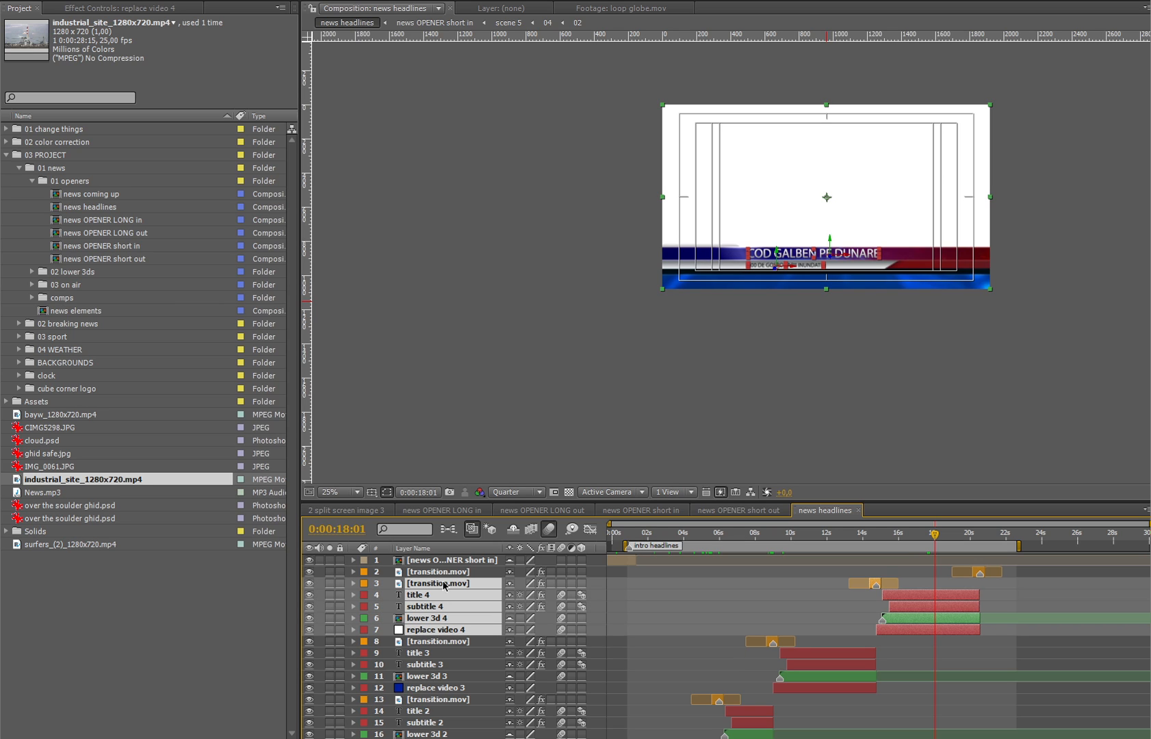
pyautogui.keyDown('ctrl'); pyautogui.click(443, 583); pyautogui.keyUp('ctrl')
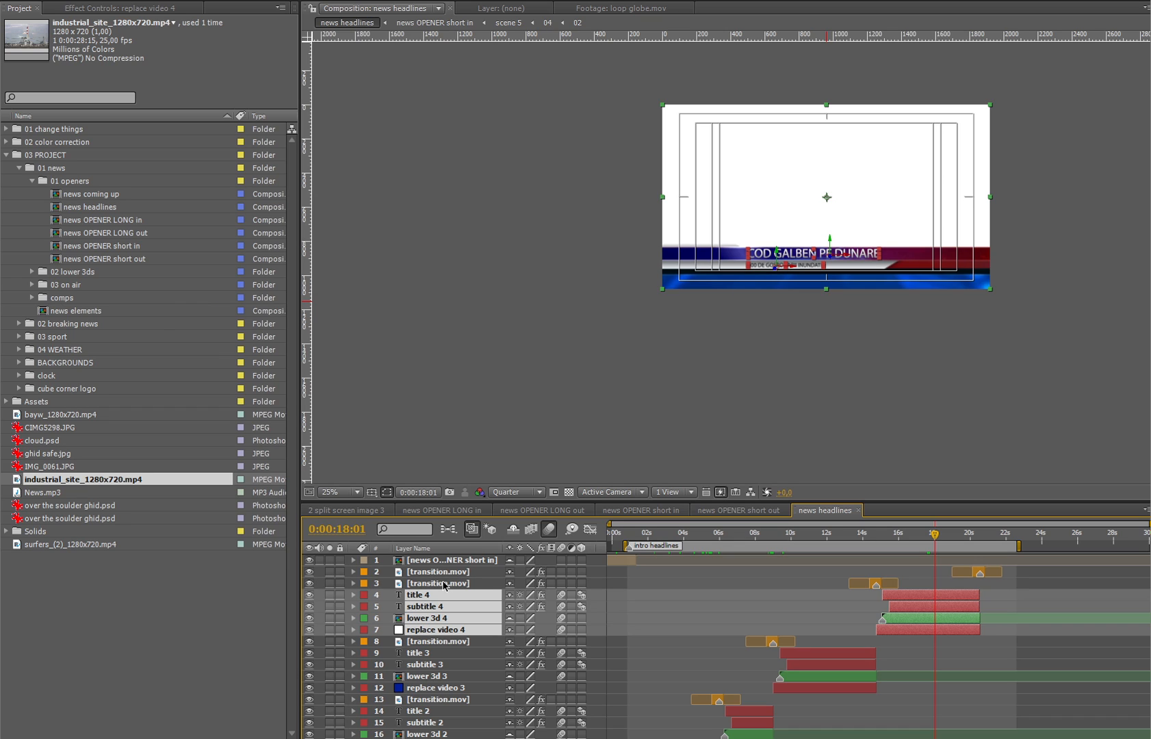
pyautogui.keyDown('ctrl'); pyautogui.click(450, 573); pyautogui.keyUp('ctrl')
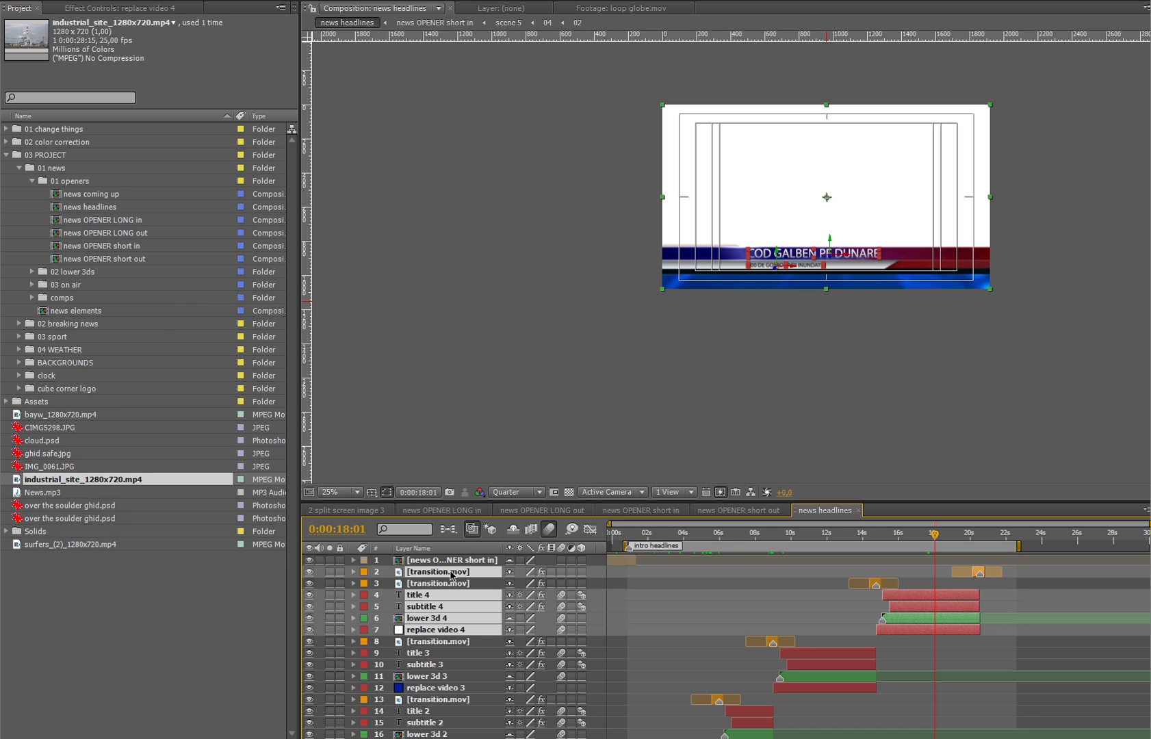
pyautogui.hotkey('ctrl', 'd')
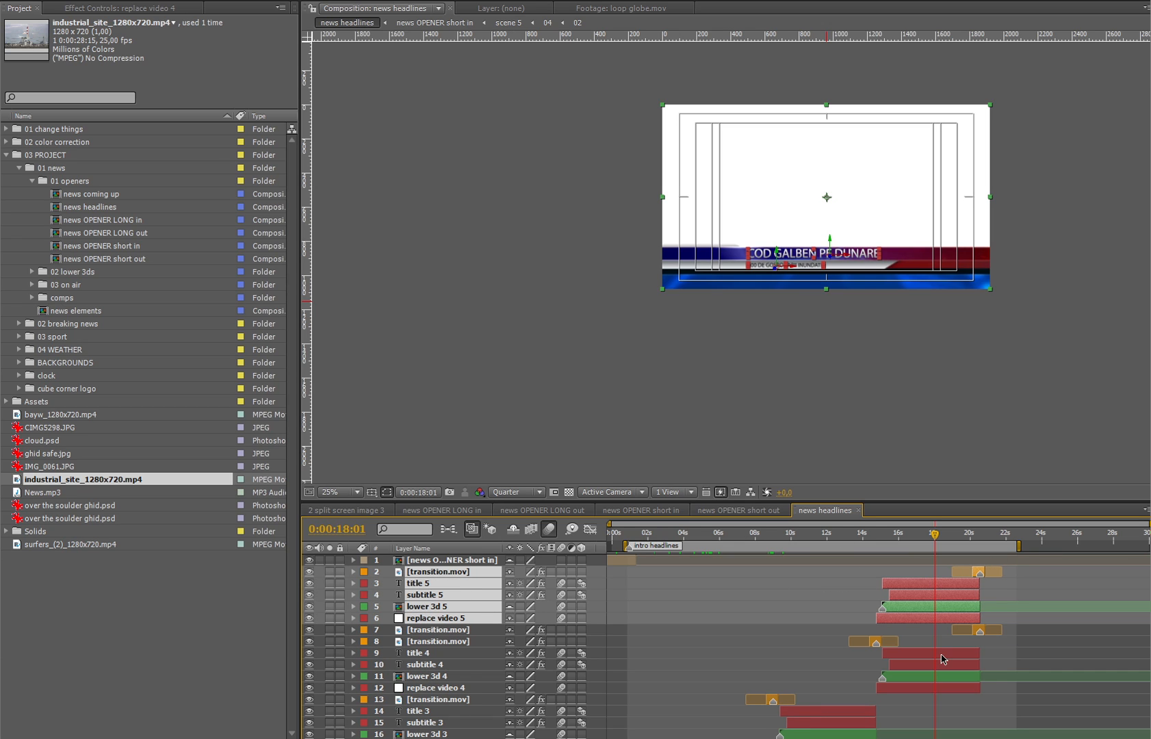
# - Shift the duplicated headline 5 layers so that replace video 5 starts at 0:00:20:16, where headline 4 ends
pyautogui.moveTo(904, 619); pyautogui.dragTo(1022, 609)
pyautogui.click(984, 535)
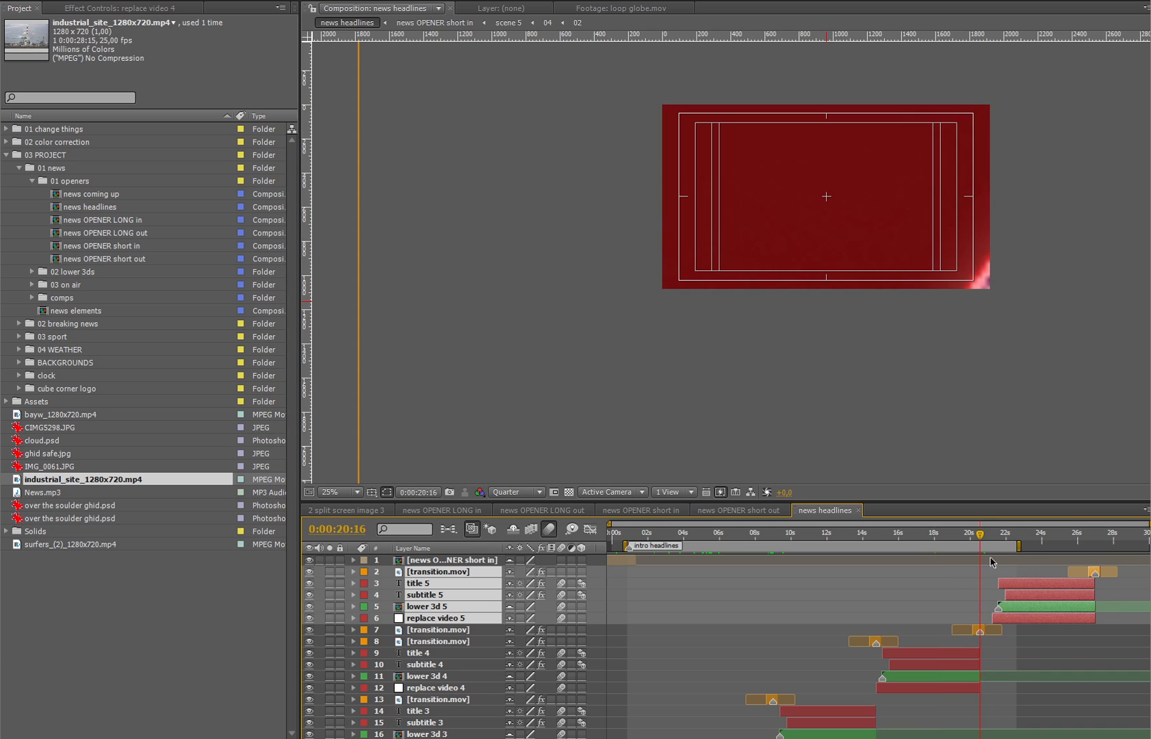
pyautogui.moveTo(1009, 618); pyautogui.dragTo(999, 623)
pyautogui.press('=')
pyautogui.press('=')
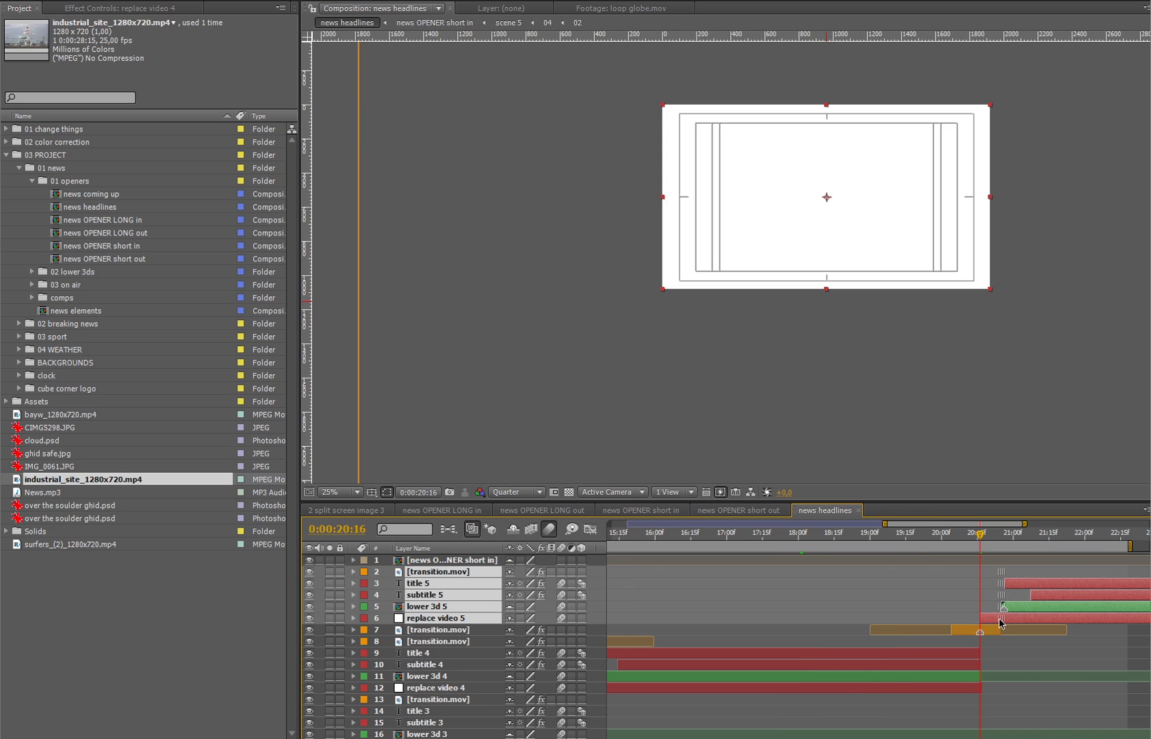
pyautogui.press('-')
pyautogui.press('-')
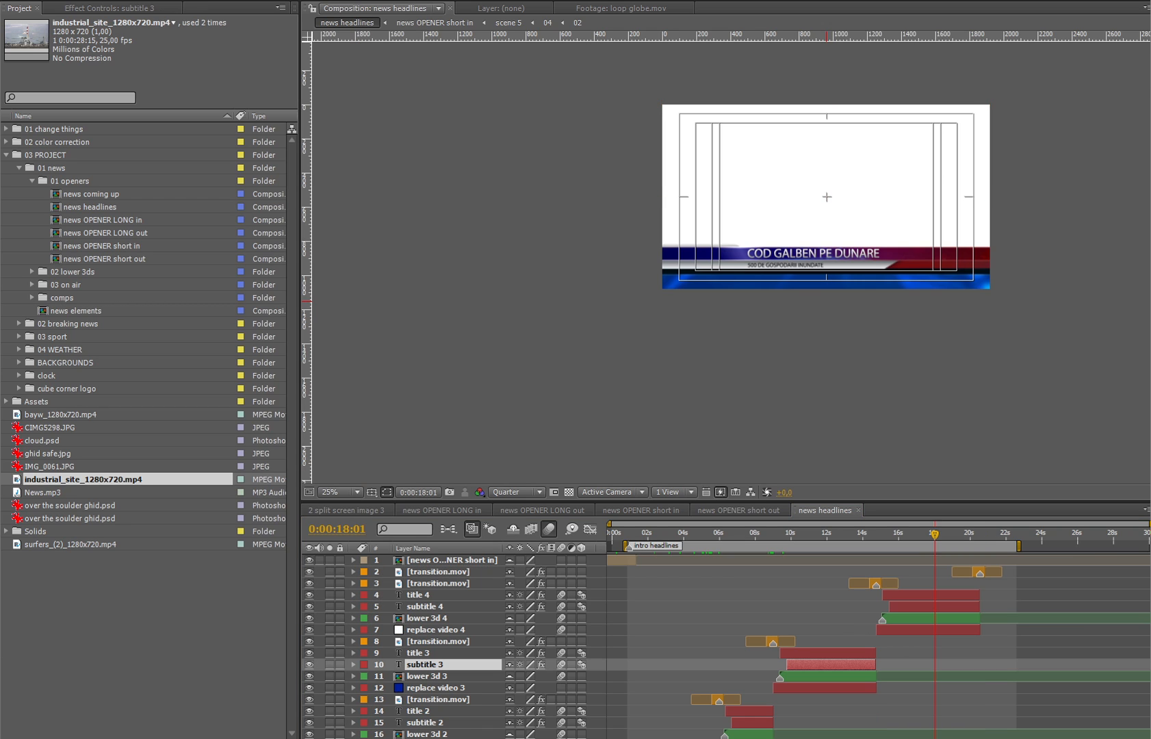
# - Open the news coming up composition and replace its replace with video layer's source with bayw_1280x720.mp4
pyautogui.doubleClick(103, 197)
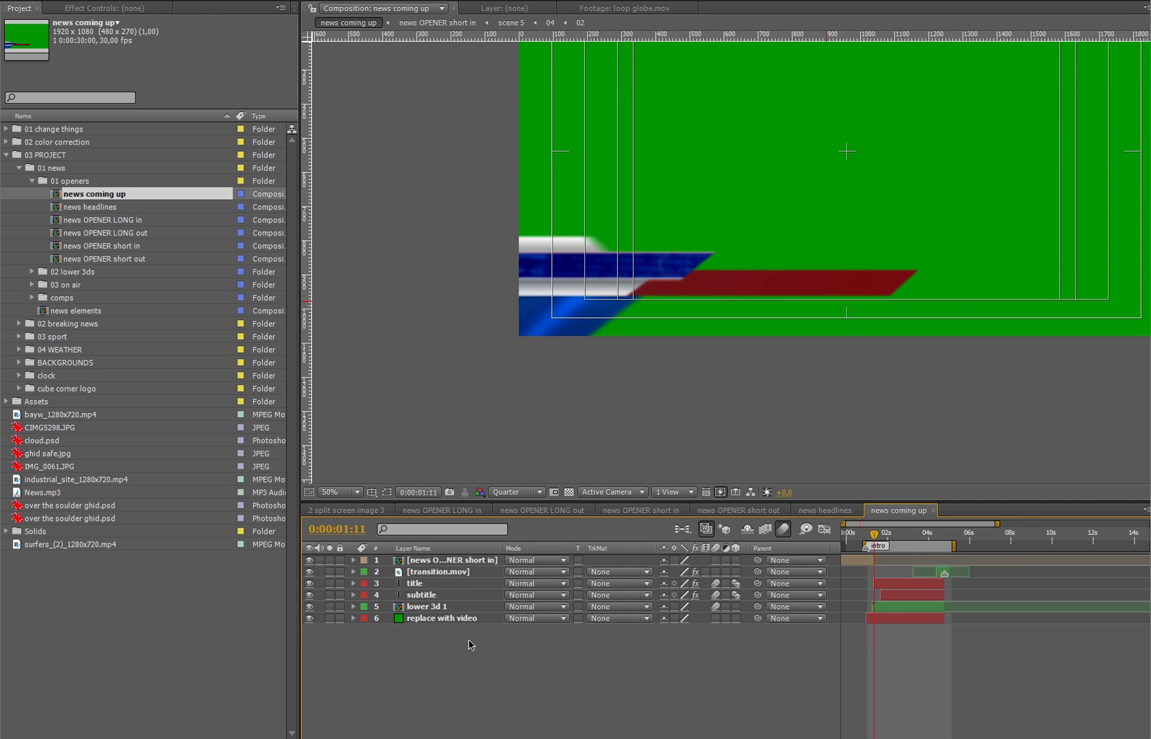
pyautogui.click(475, 620)
pyautogui.press('=')
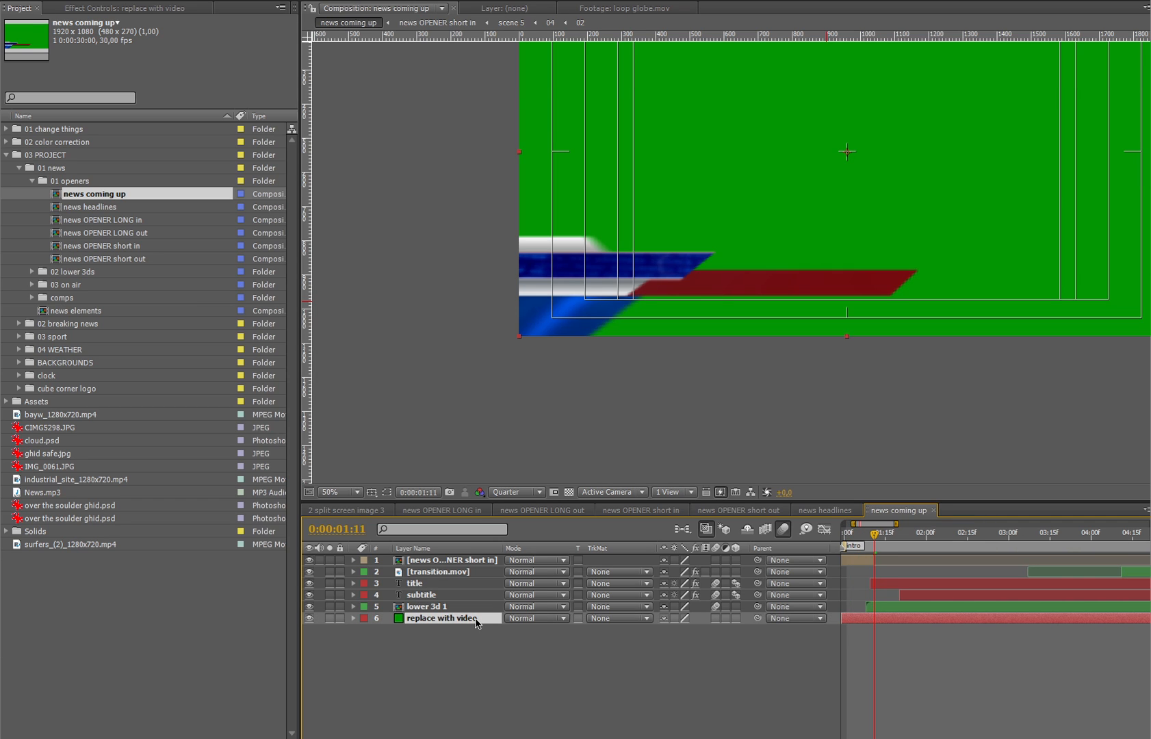
pyautogui.click(68, 415)
pyautogui.moveTo(69, 414); pyautogui.dragTo(444, 621)
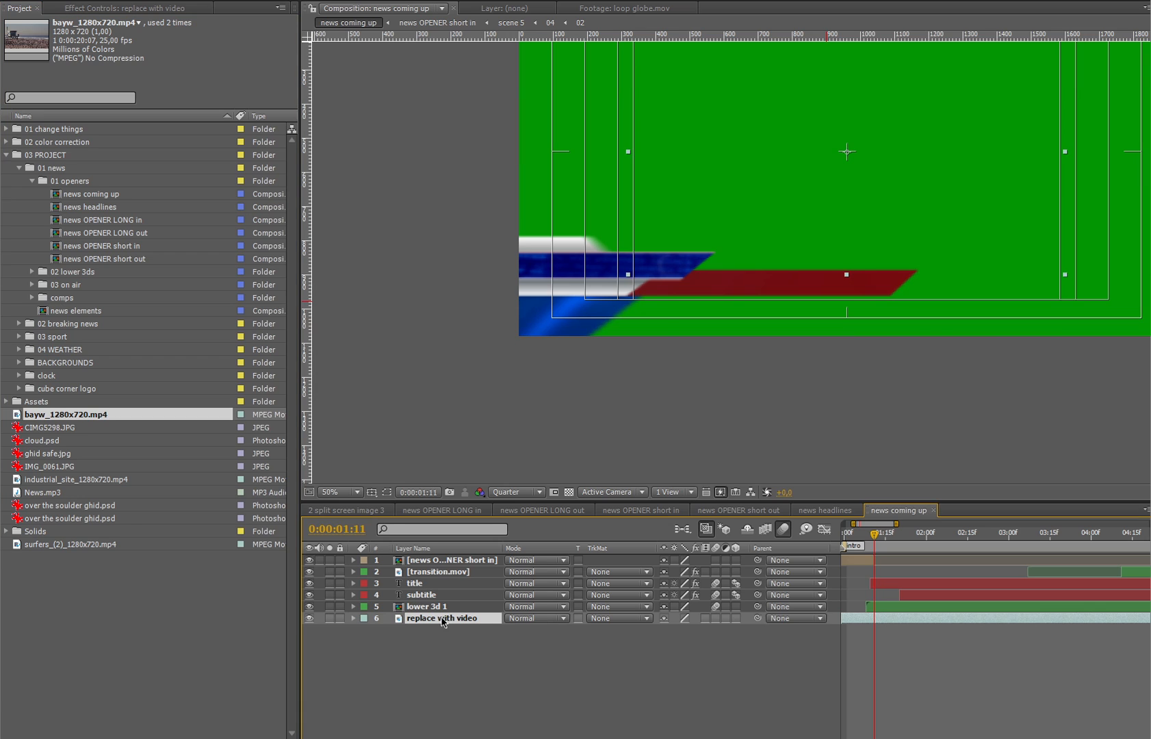
# - Trim the replace with video, title, subtitle and lower 3d 1 layers to end at about 0:00:03:15
pyautogui.press('-')
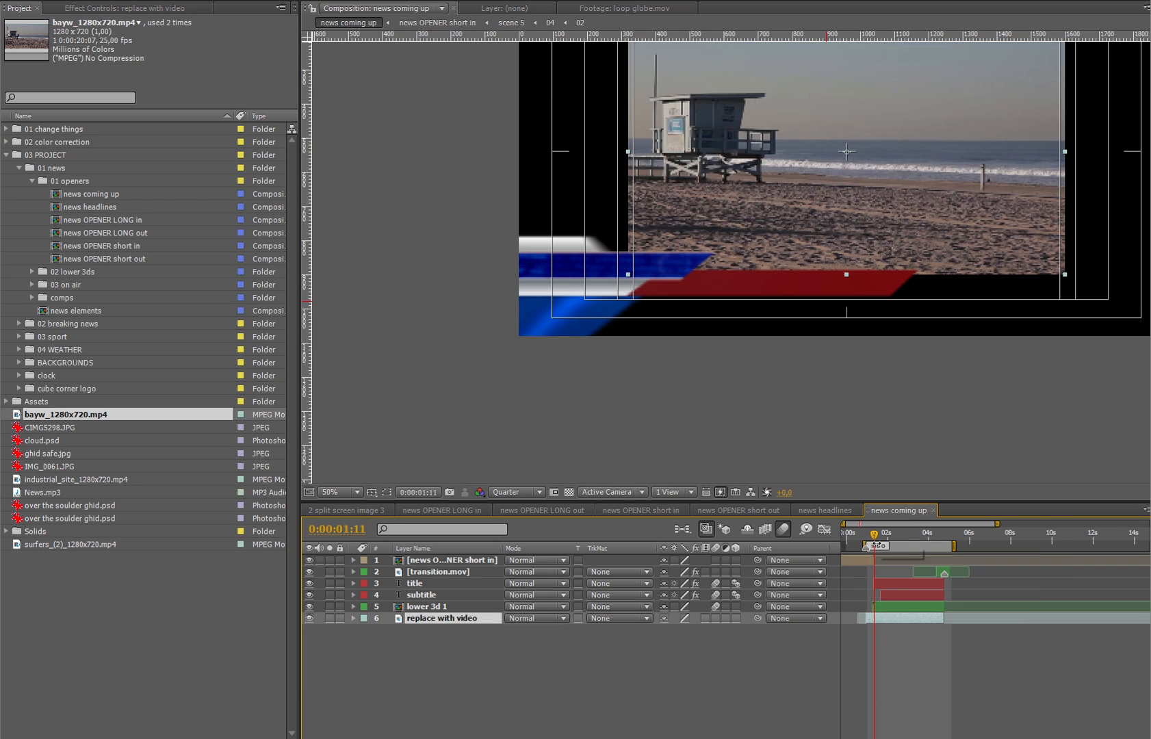
pyautogui.click(918, 535)
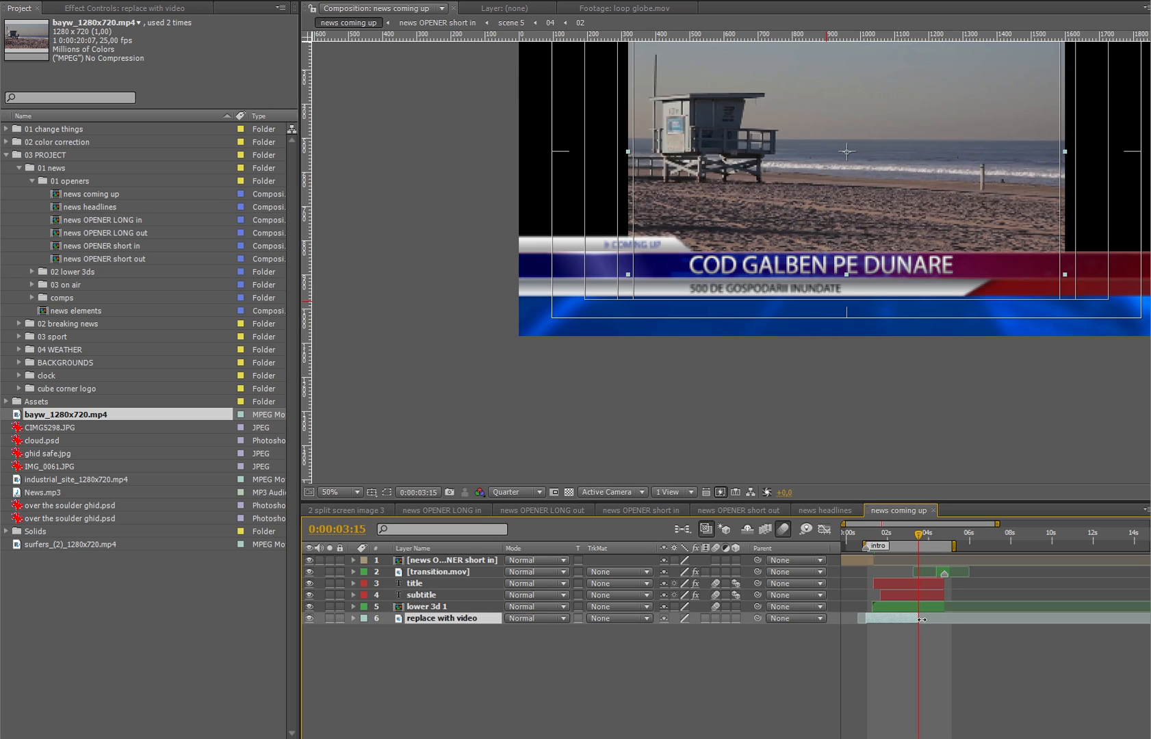
pyautogui.click(465, 607)
pyautogui.keyDown('shift'); pyautogui.click(462, 594); pyautogui.keyUp('shift')
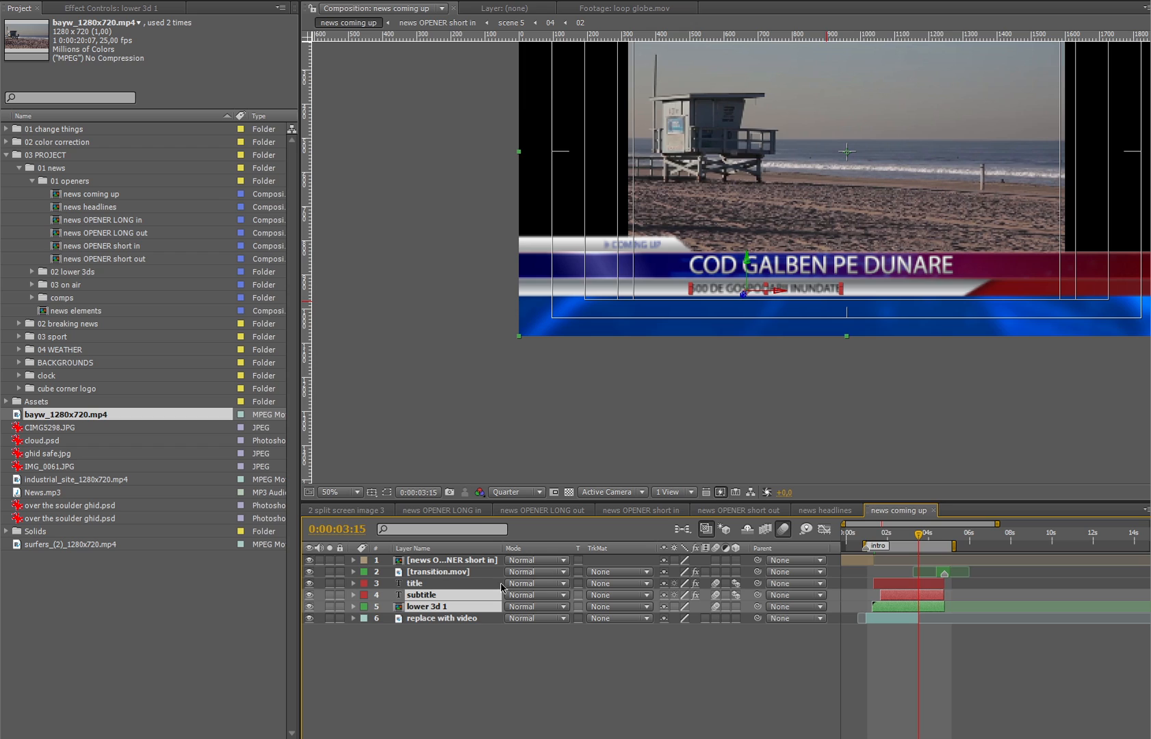
pyautogui.keyDown('shift'); pyautogui.click(466, 571); pyautogui.keyUp('shift')
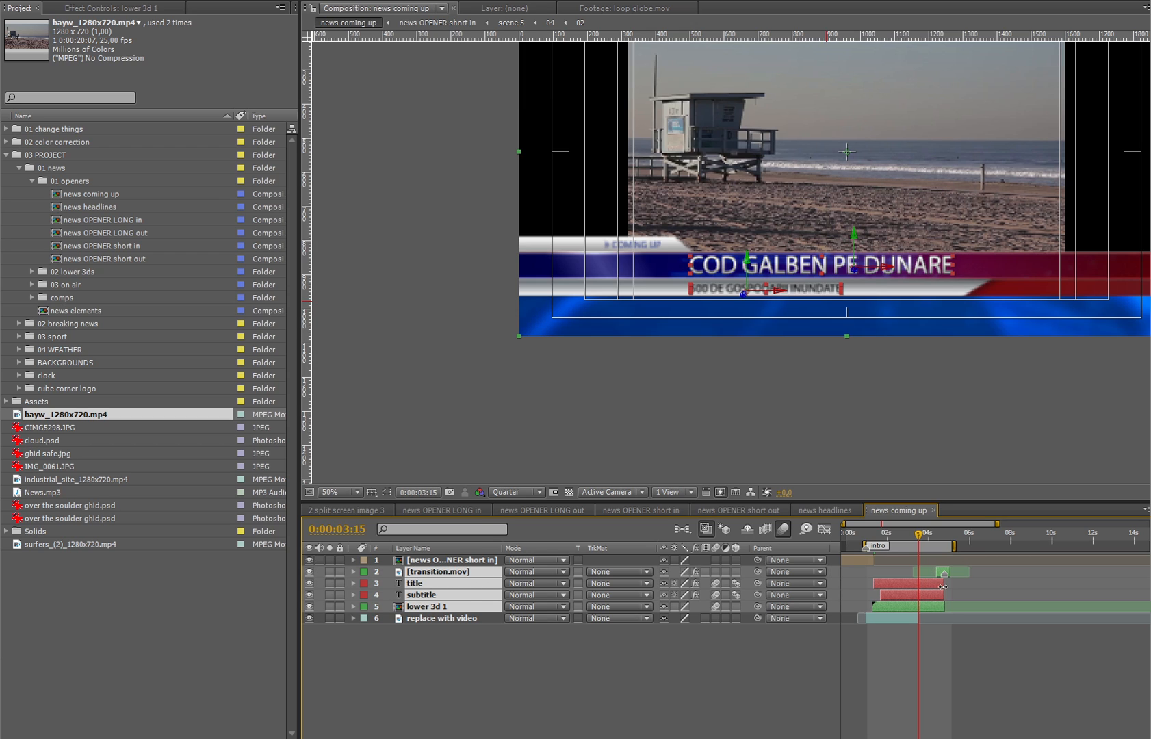
pyautogui.click(470, 629)
pyautogui.click(468, 607)
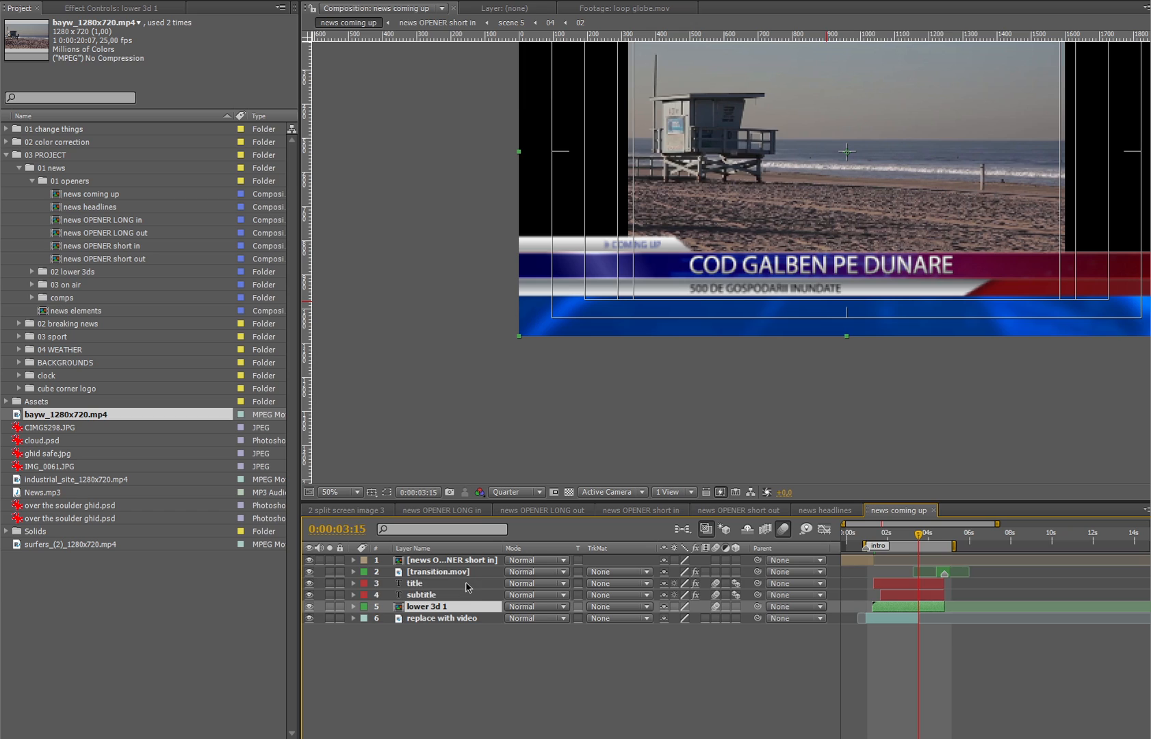
pyautogui.keyDown('shift'); pyautogui.click(468, 584); pyautogui.keyUp('shift')
pyautogui.press('=')
pyautogui.press('=')
pyautogui.moveTo(1020, 585); pyautogui.dragTo(919, 589)
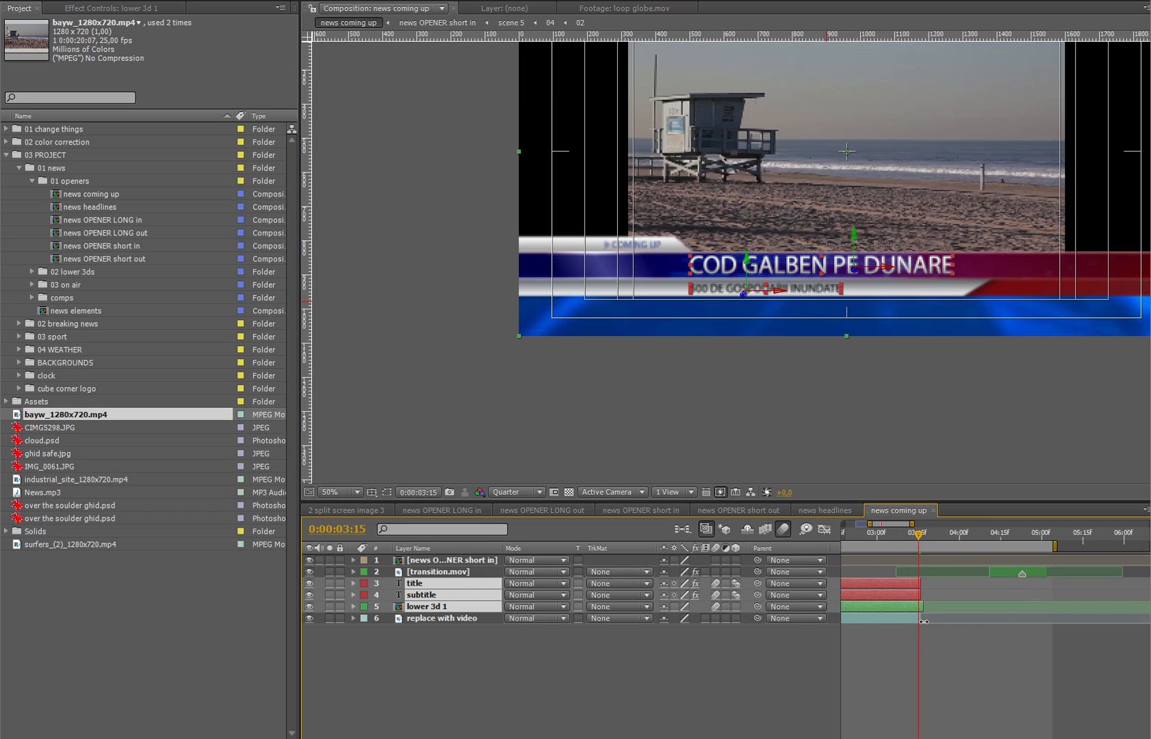
# - Fine-trim the lower 3d 1 layer so it ends together with the title, subtitle and replace with video layers
pyautogui.press('=')
pyautogui.click(958, 587)
pyautogui.click(940, 606)
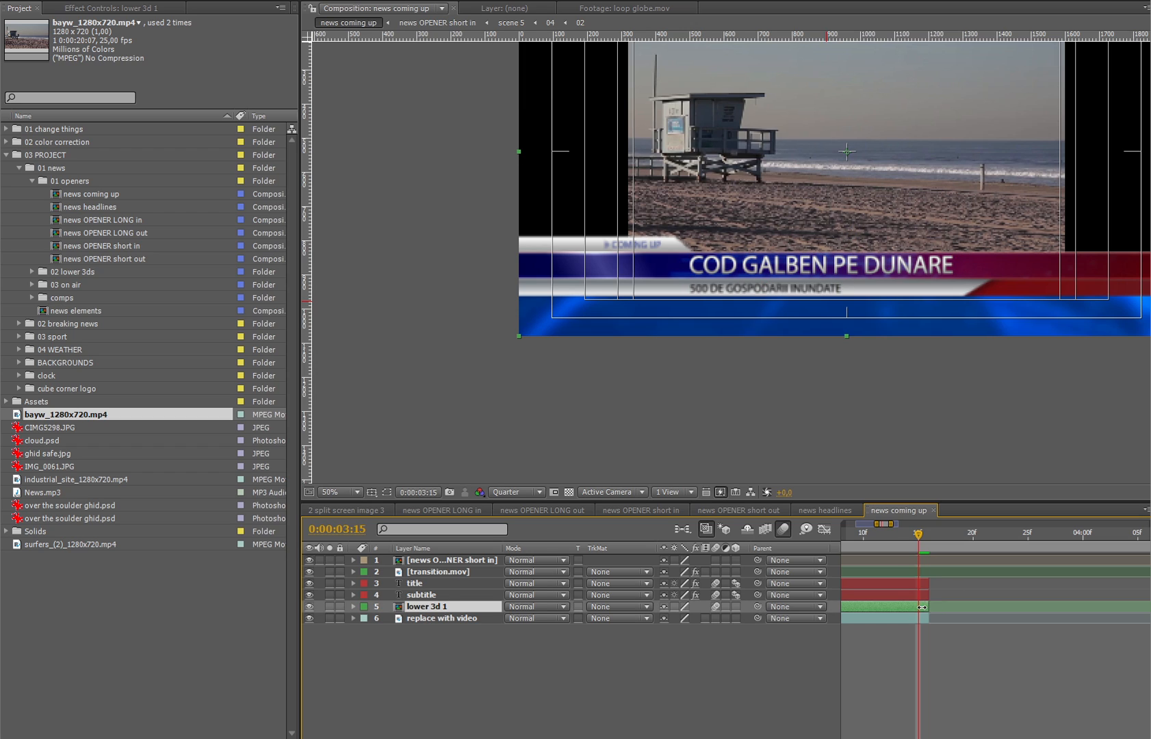
pyautogui.click(349, 685)
# - Replace the title layer's text with DROWNING IN OCEAN
pyautogui.click(425, 588)
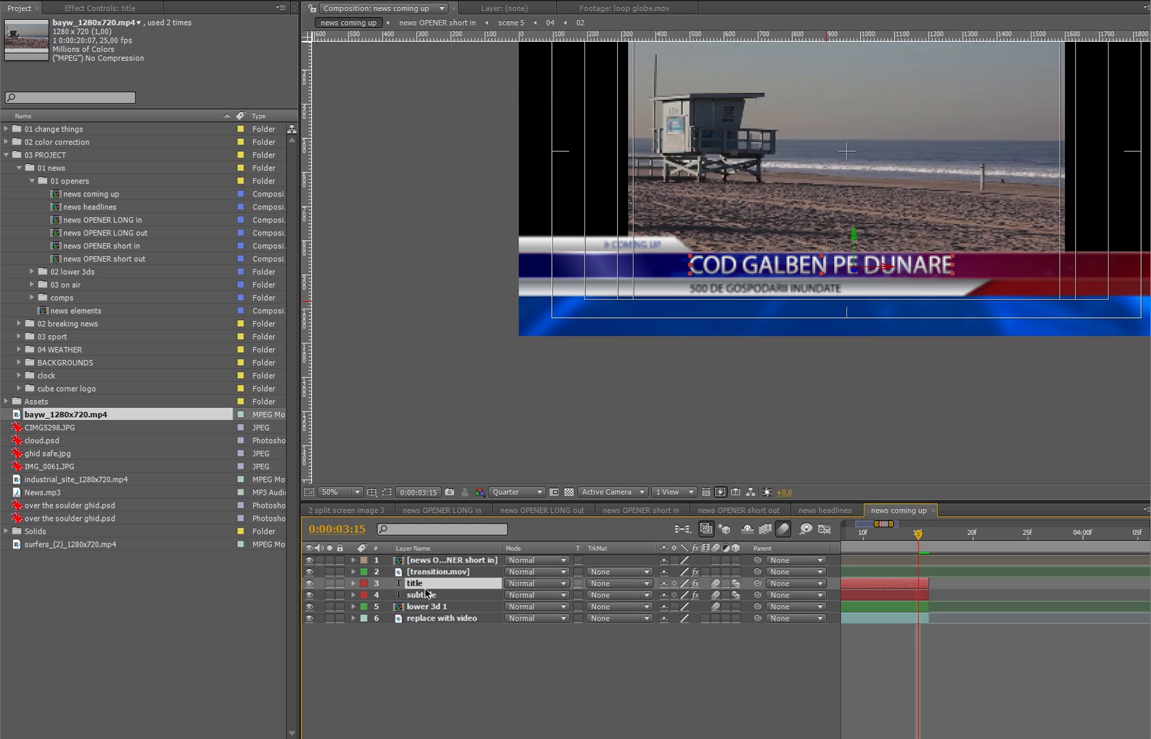
pyautogui.hotkey('ctrl', 'a')
pyautogui.click(469, 694)
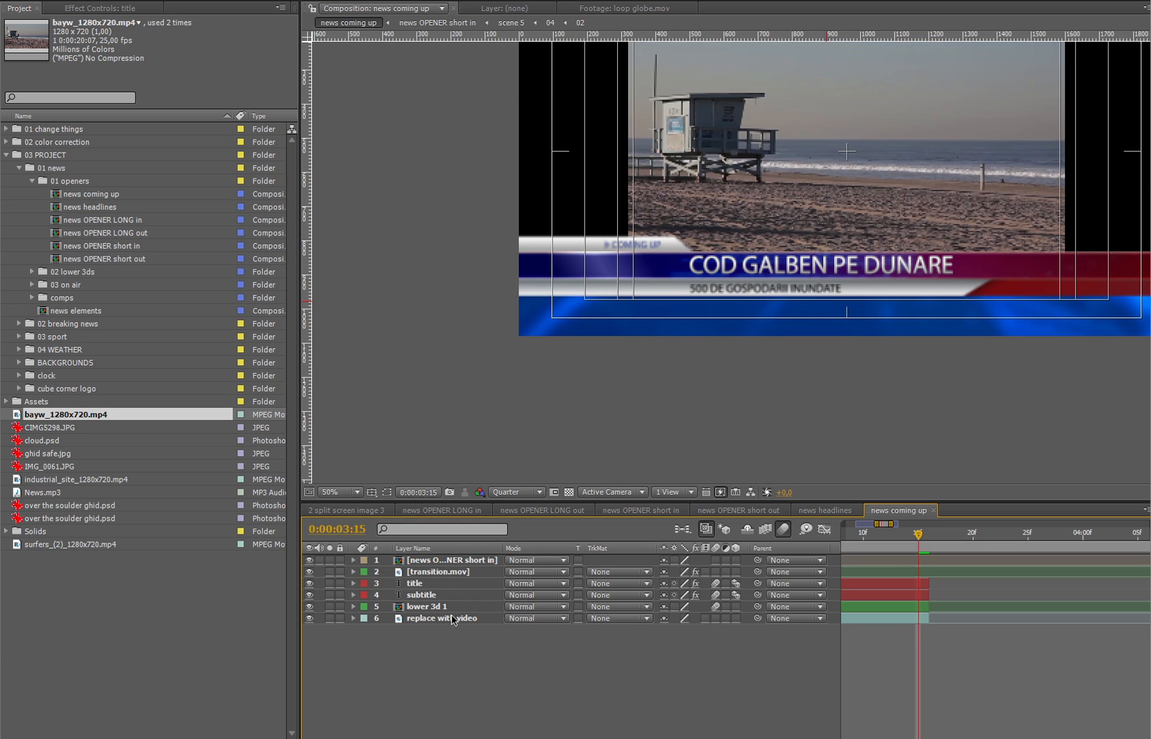
pyautogui.click(456, 585)
pyautogui.write('D')
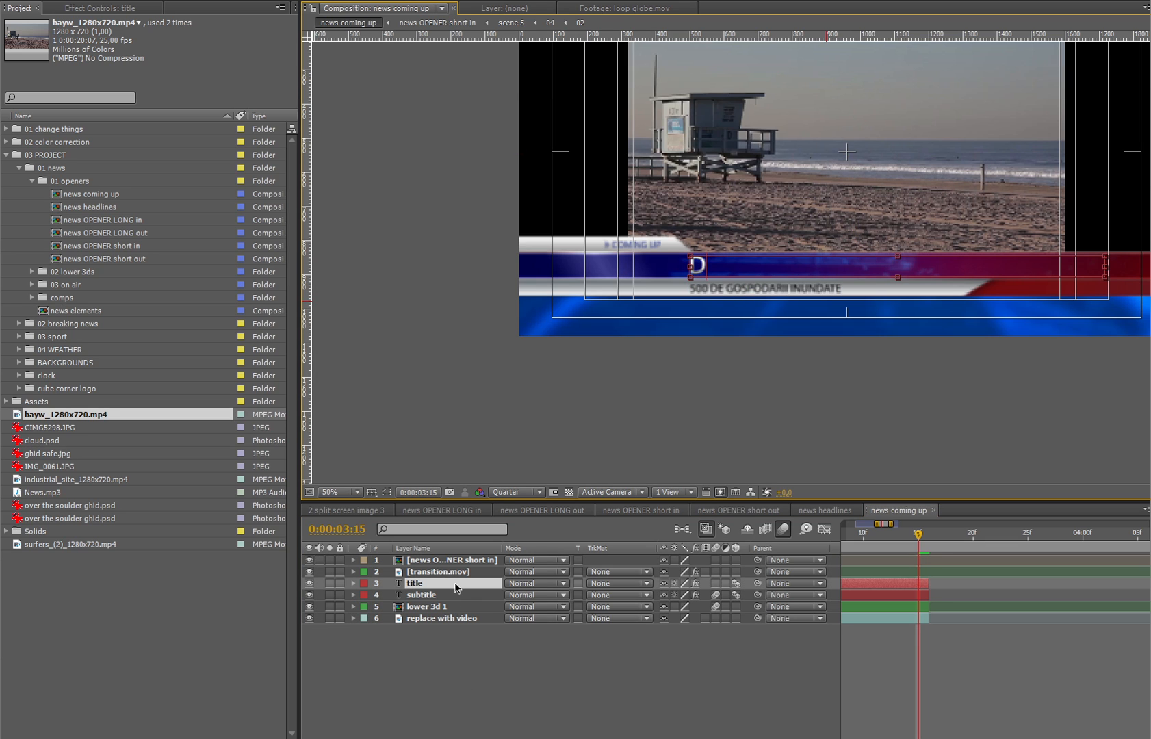
pyautogui.write('ROWNING IN OCEAN')
pyautogui.press('KP_Enter')
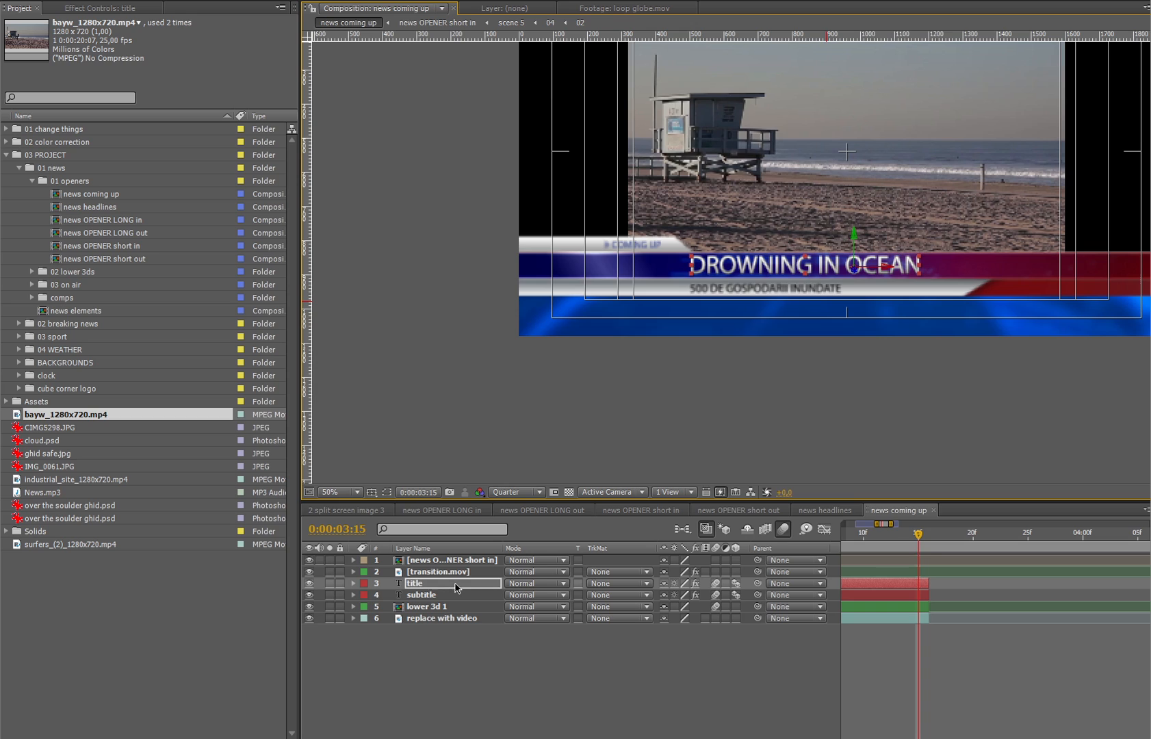
# - Replace the subtitle layer's text with SWIMMERS DROWNED
pyautogui.click(446, 598)
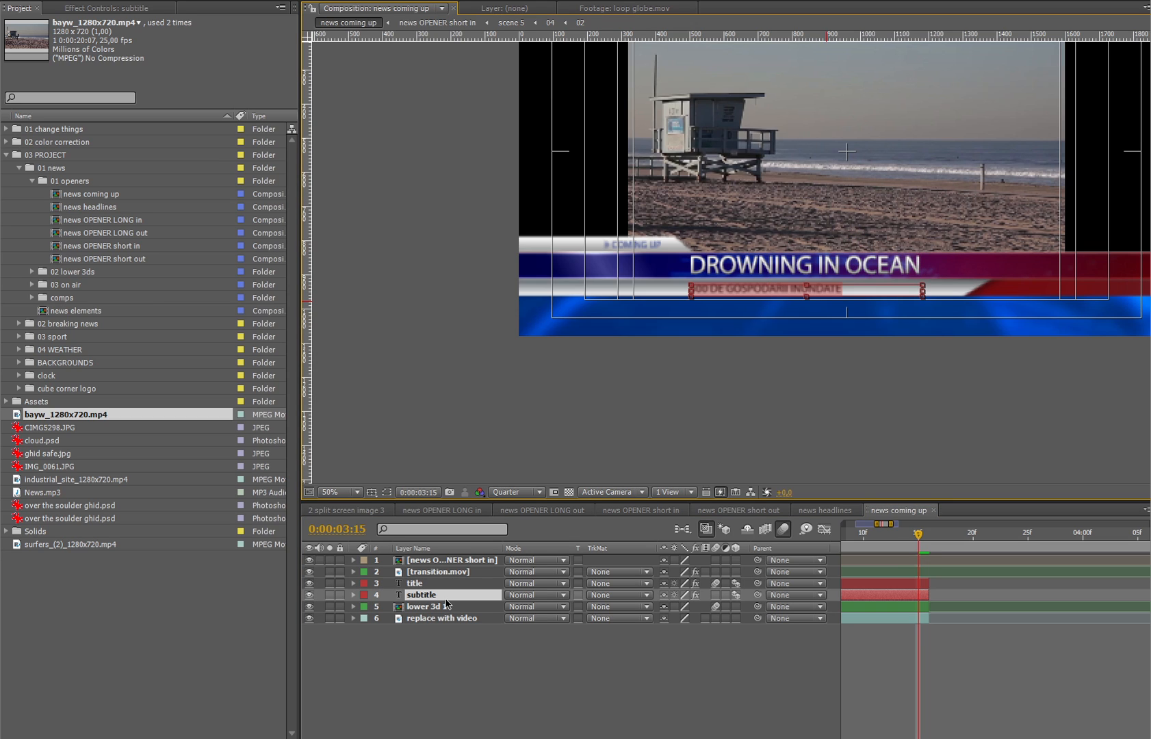
pyautogui.write('SWIMMERS DROWNED')
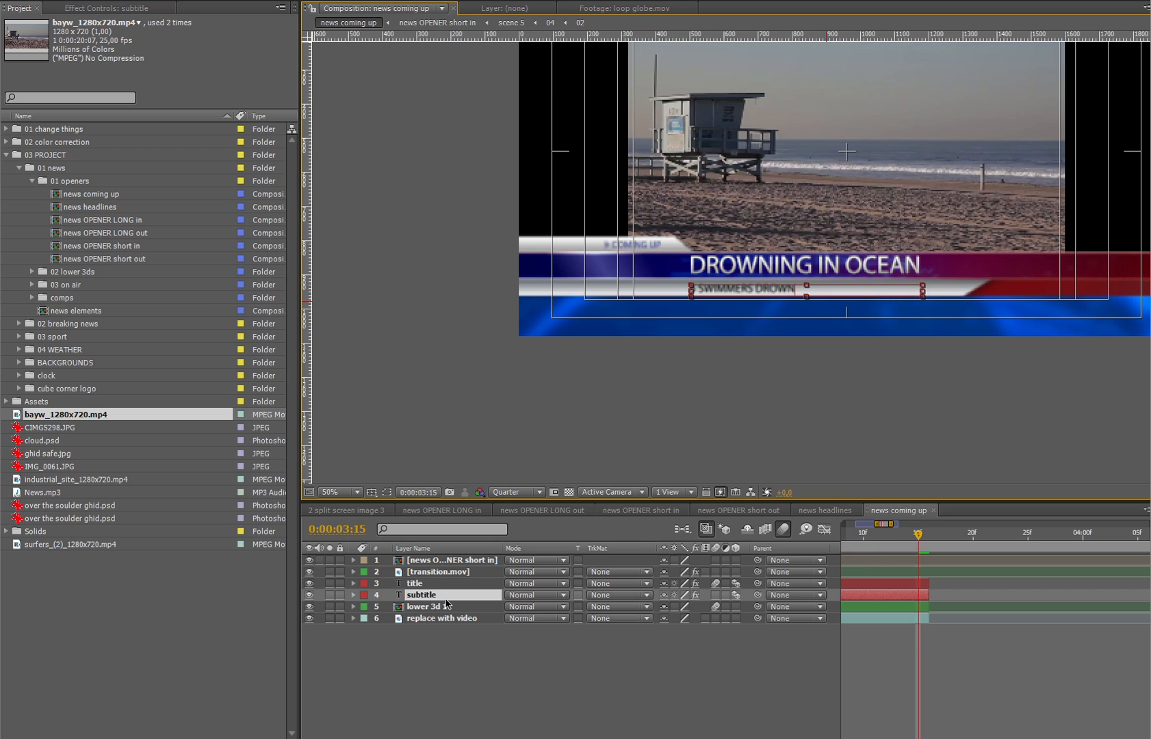
pyautogui.press('KP_Enter')
# - Shift the transition.mov layer earlier so its marker lines up with the shortened layers' end at 0:00:03:16
pyautogui.press('-')
pyautogui.press('-')
pyautogui.press('-')
pyautogui.moveTo(960, 572); pyautogui.dragTo(910, 570)
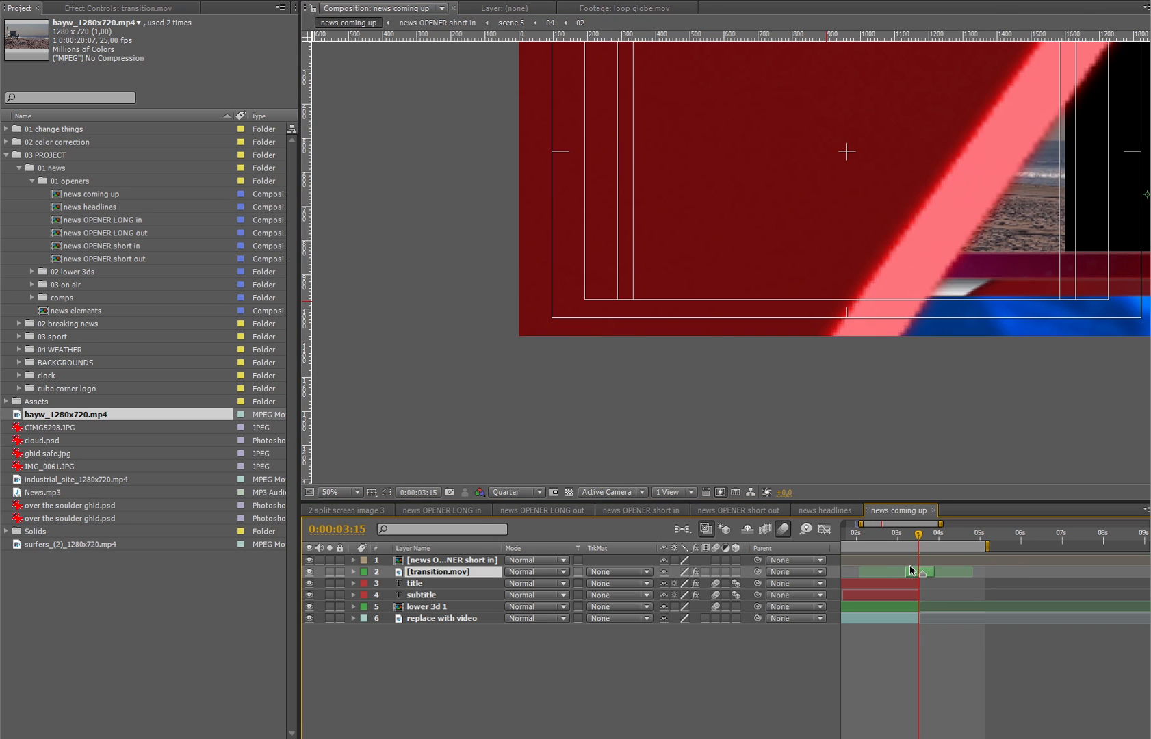
pyautogui.press('=')
pyautogui.press('=')
pyautogui.press('=')
pyautogui.moveTo(922, 572); pyautogui.dragTo(908, 572)
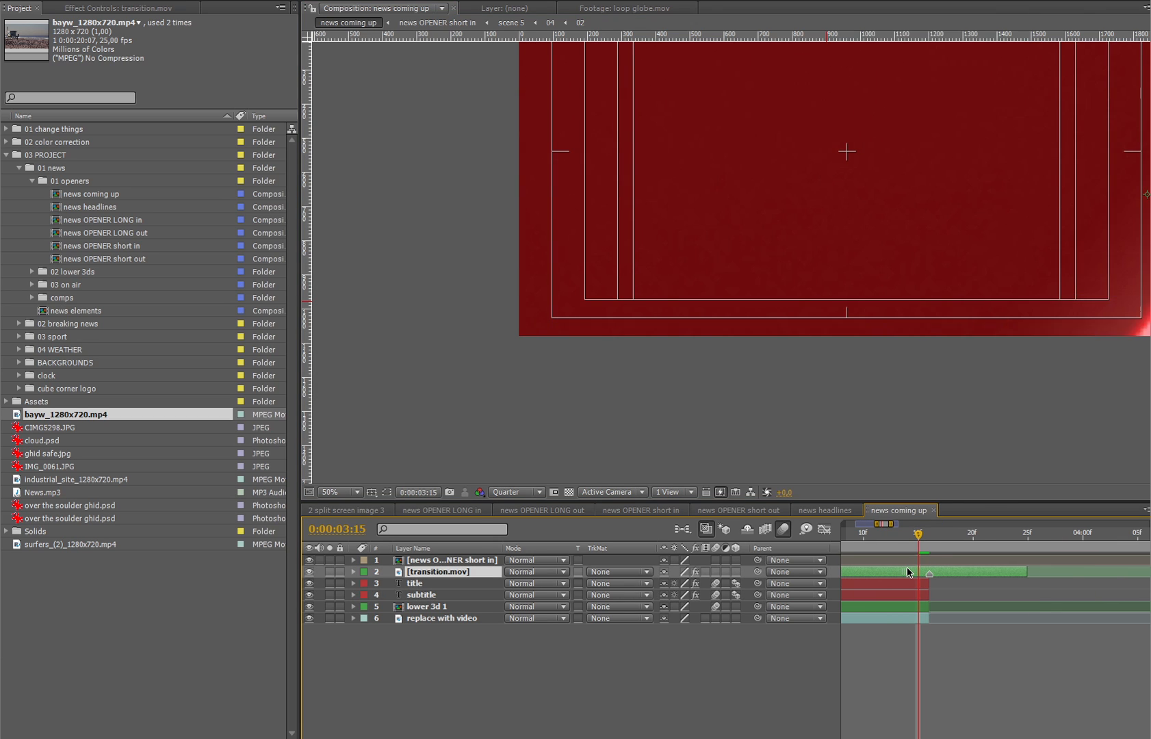
pyautogui.click(924, 535)
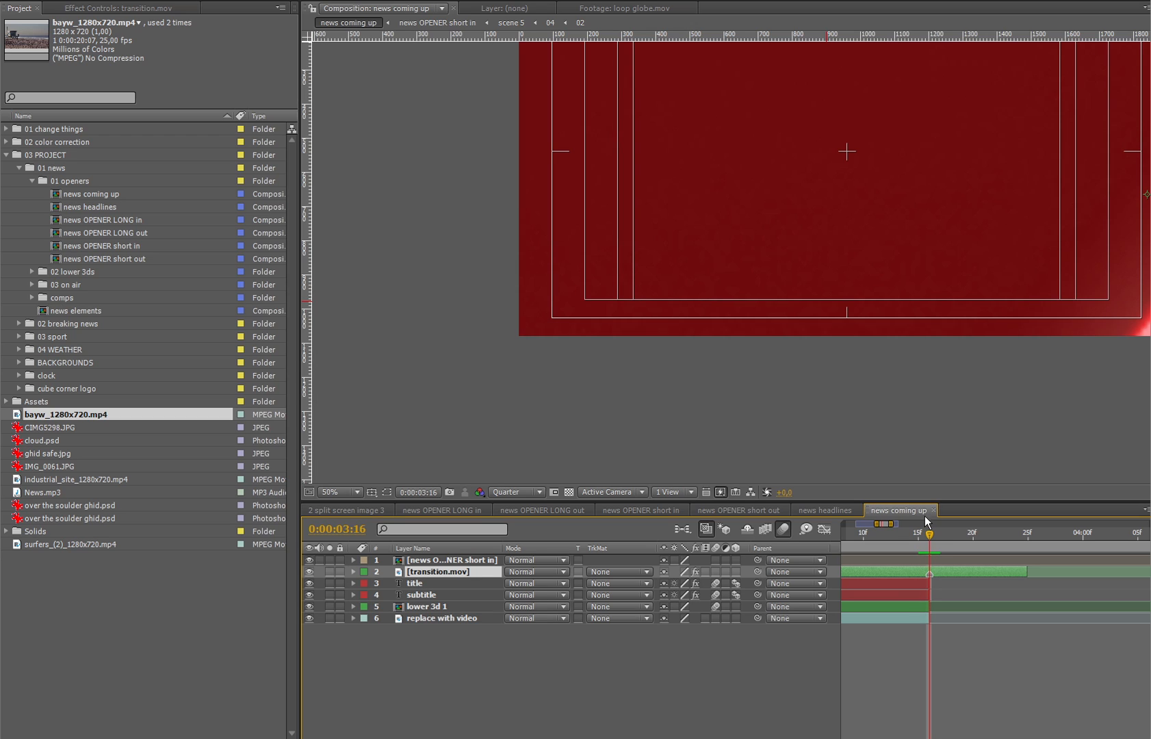
pyautogui.press('-')
pyautogui.press('-')
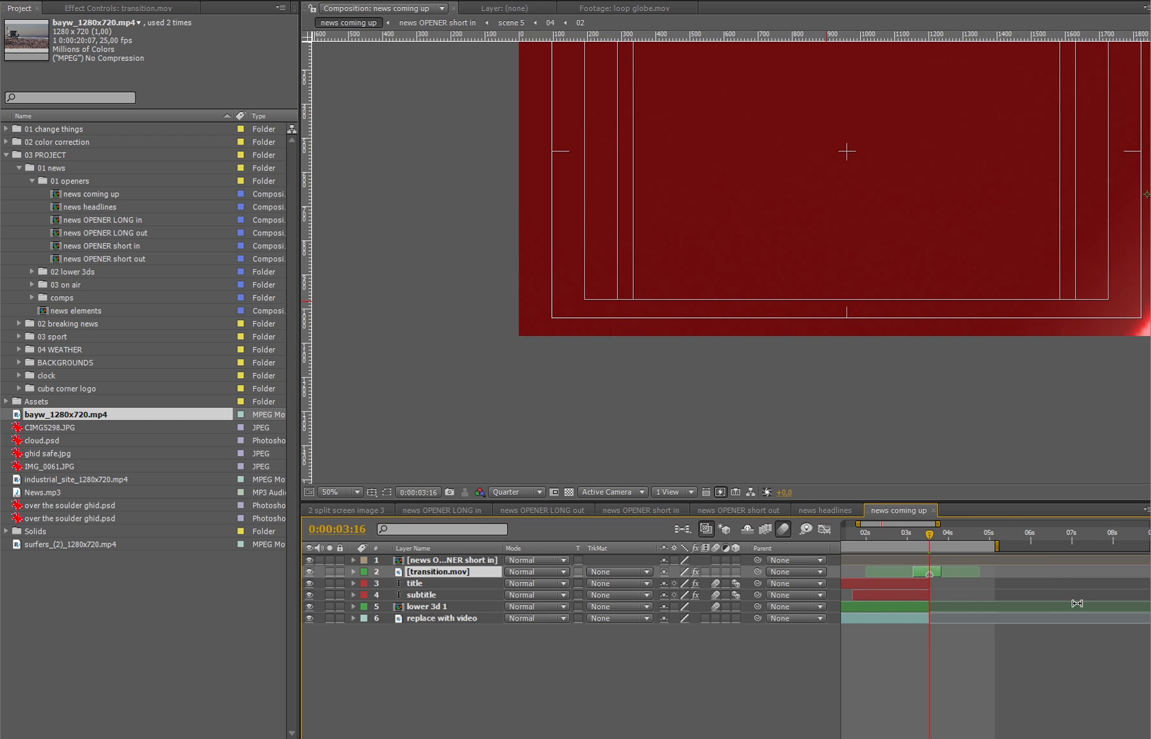
pyautogui.press('-')
pyautogui.click(856, 537)
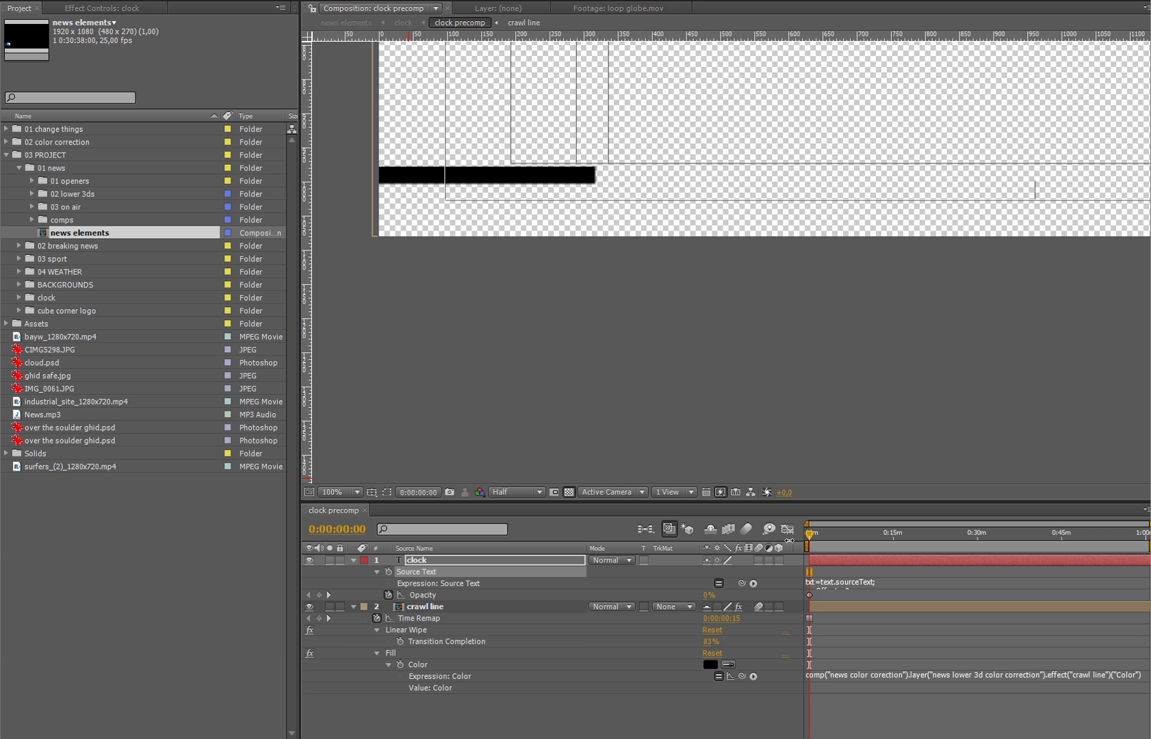
# - Open the news elements composition and examine its news cube corner logo, clock and news lower 3d layers
pyautogui.doubleClick(93, 236)
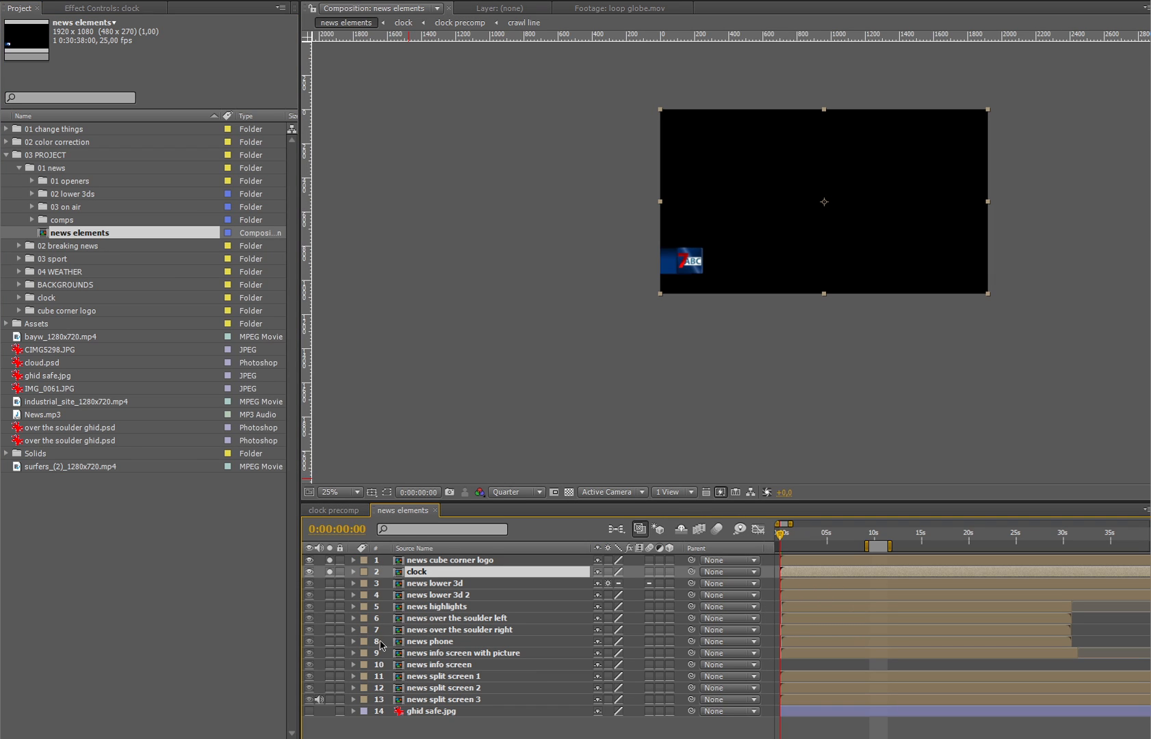
pyautogui.click(487, 585)
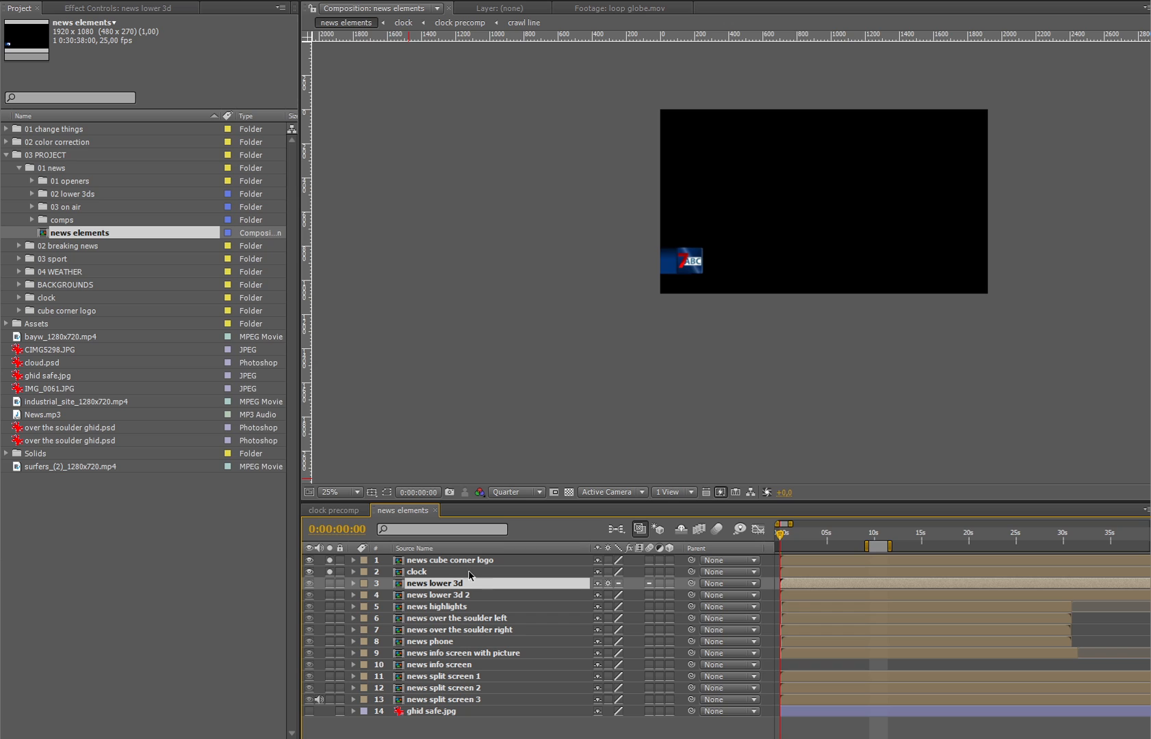
pyautogui.click(471, 565)
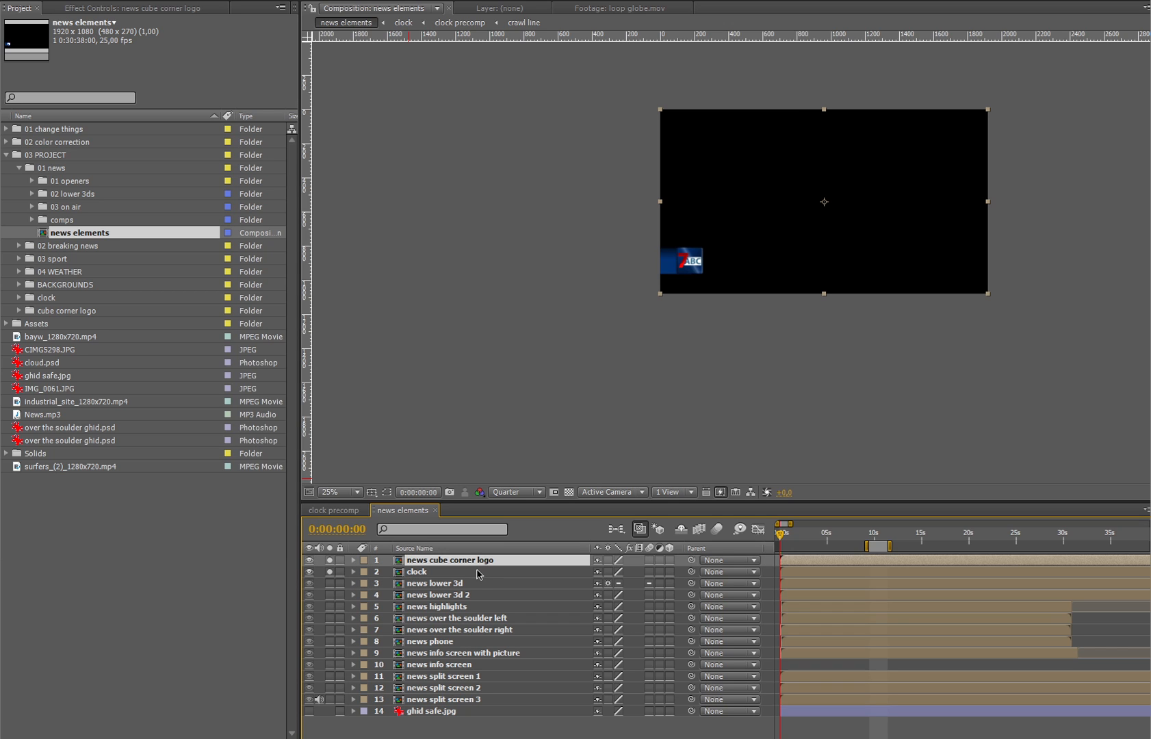
pyautogui.click(478, 573)
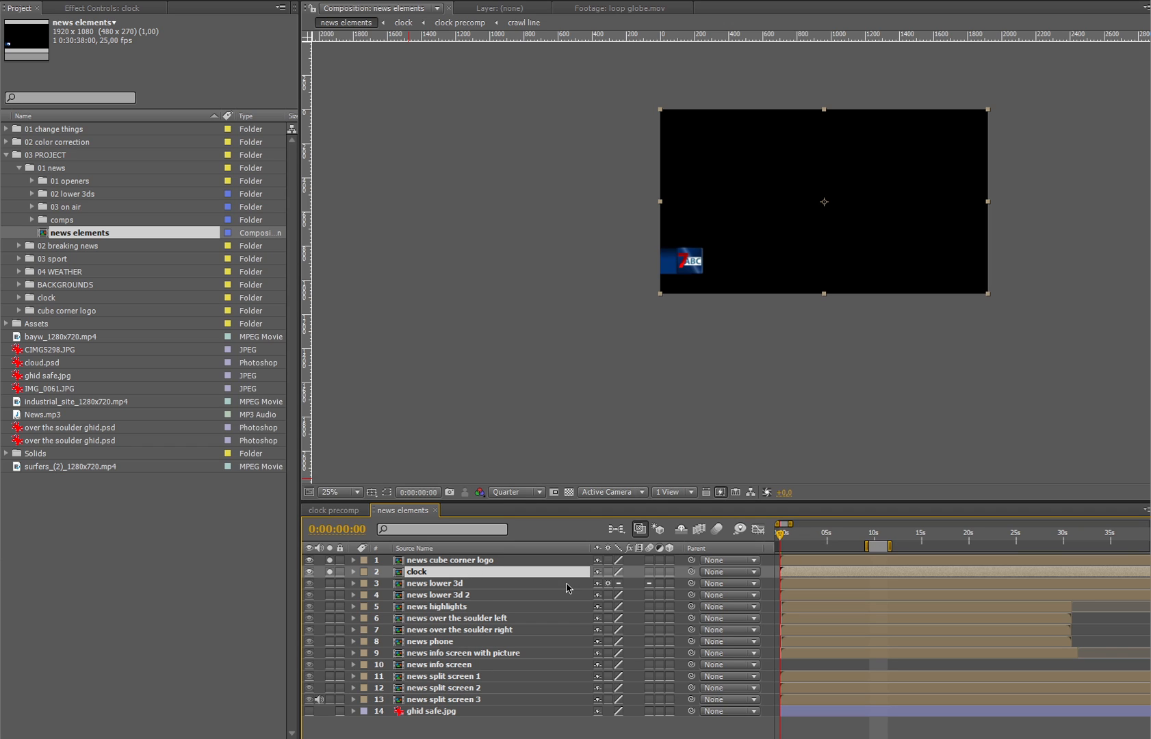
pyautogui.click(437, 583)
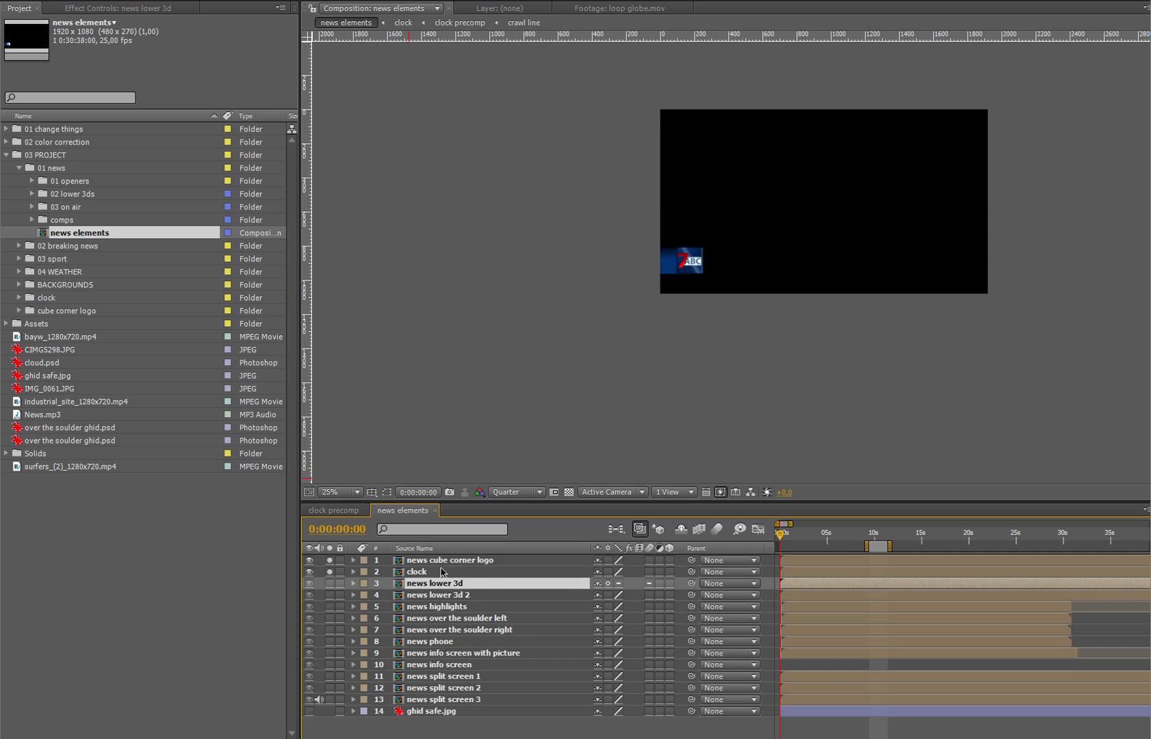
pyautogui.click(443, 572)
pyautogui.click(449, 561)
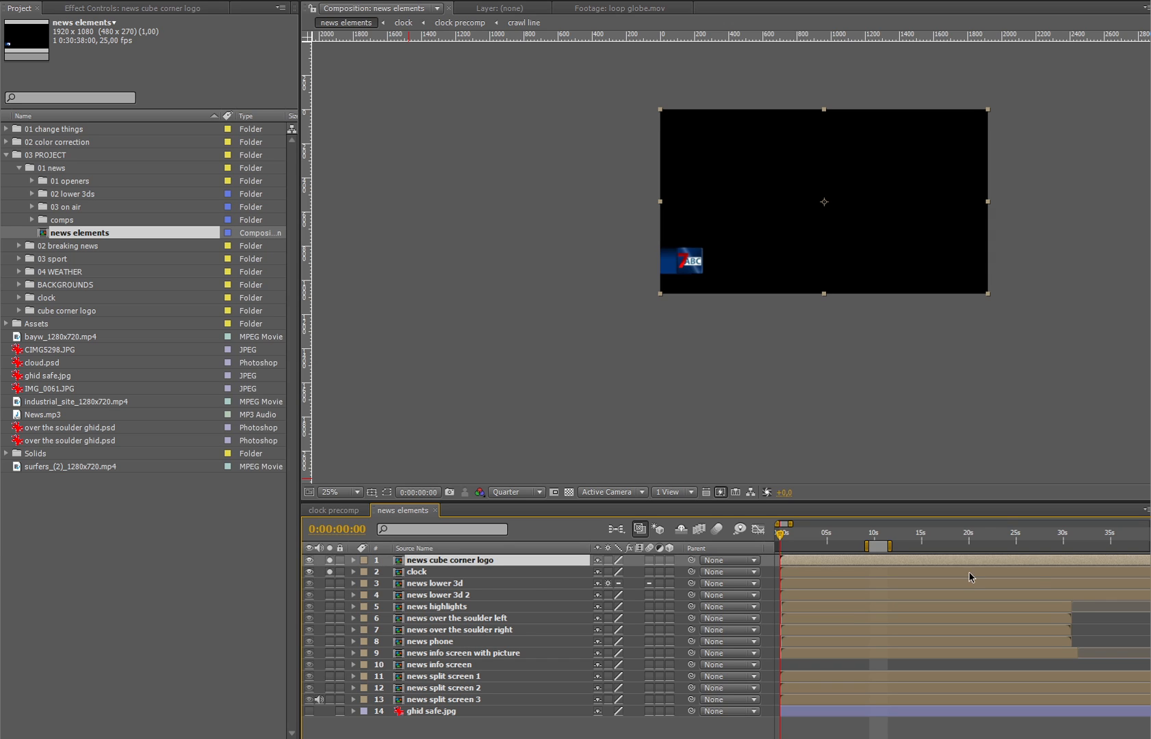
pyautogui.click(413, 572)
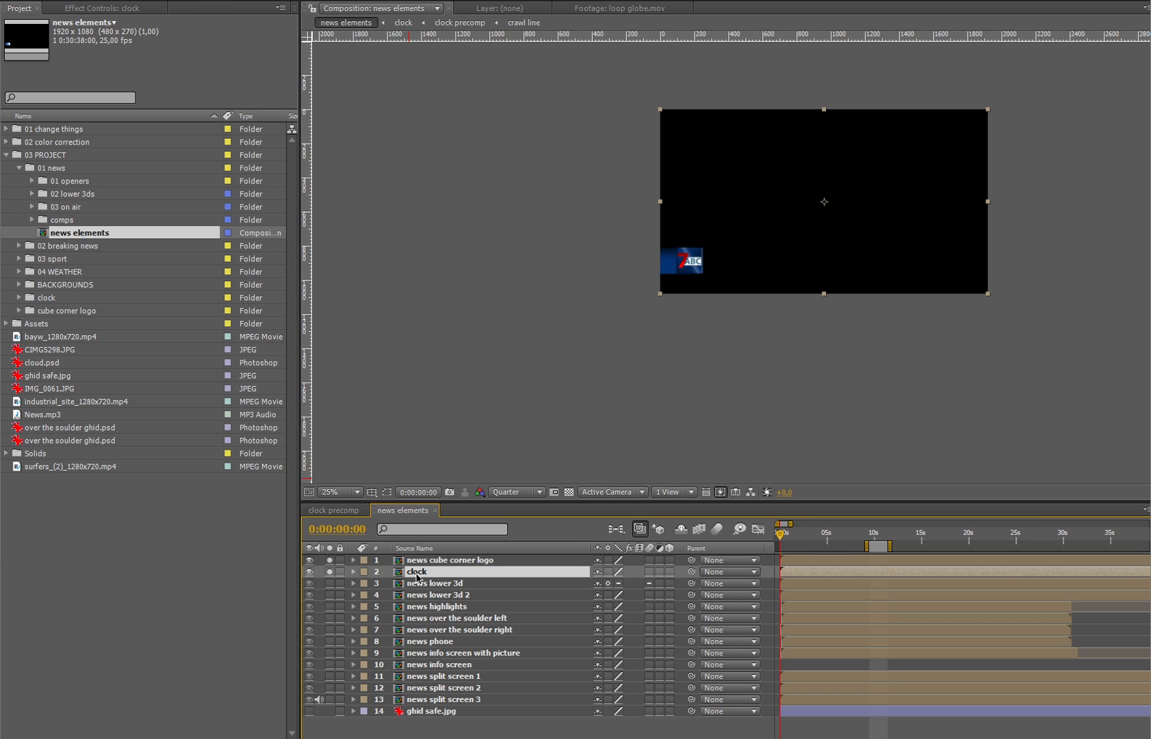
# - Open the clock composition and its nested clock precomp, with the current time at 0:00:11:18
pyautogui.doubleClick(416, 573)
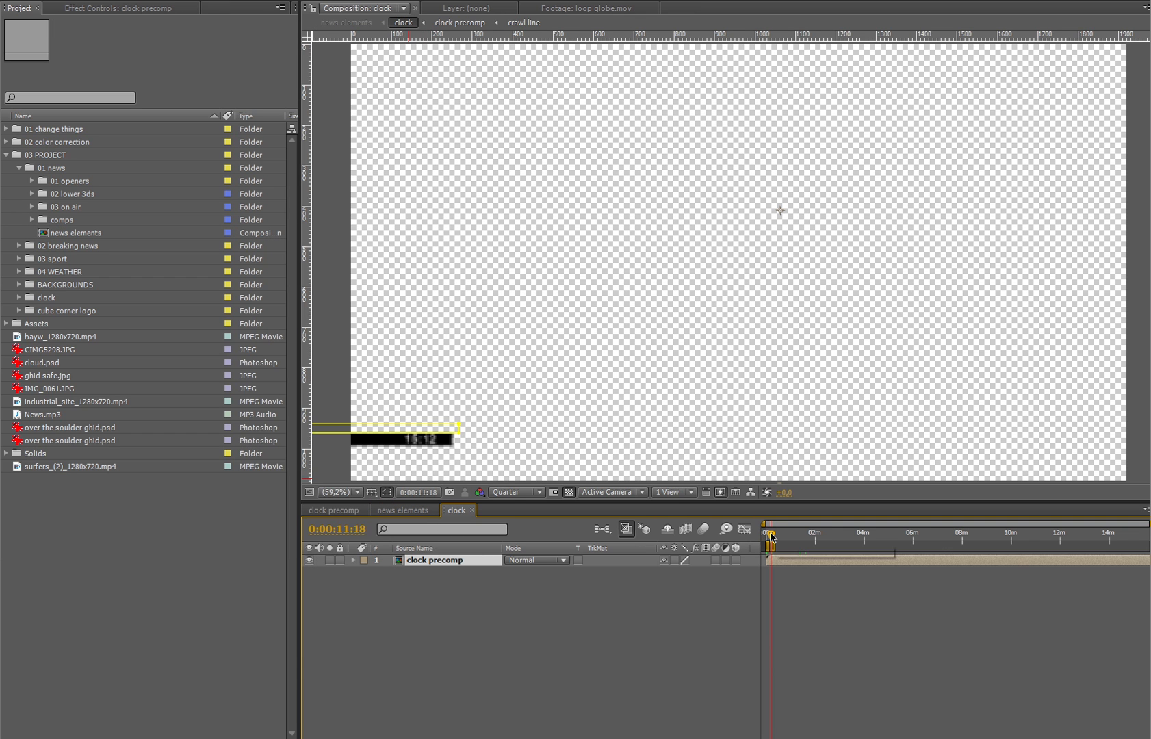
pyautogui.click(770, 537)
pyautogui.press('=')
pyautogui.press('=')
pyautogui.press('=')
pyautogui.press('=')
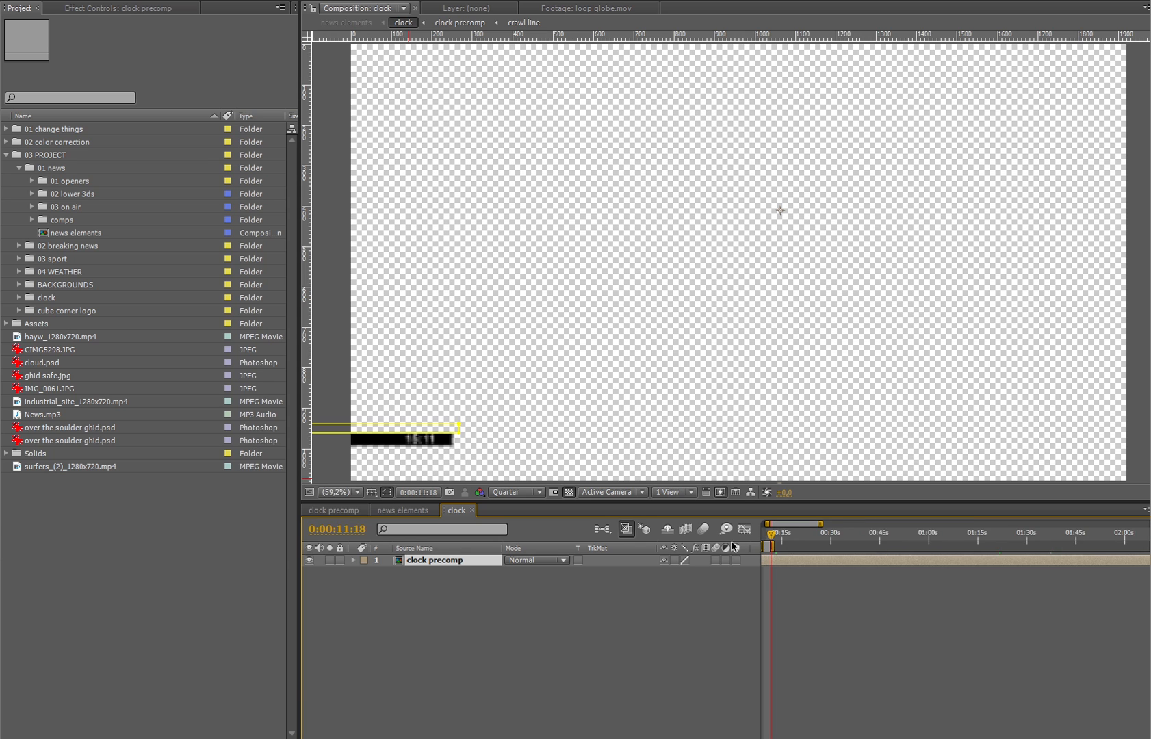
pyautogui.doubleClick(435, 560)
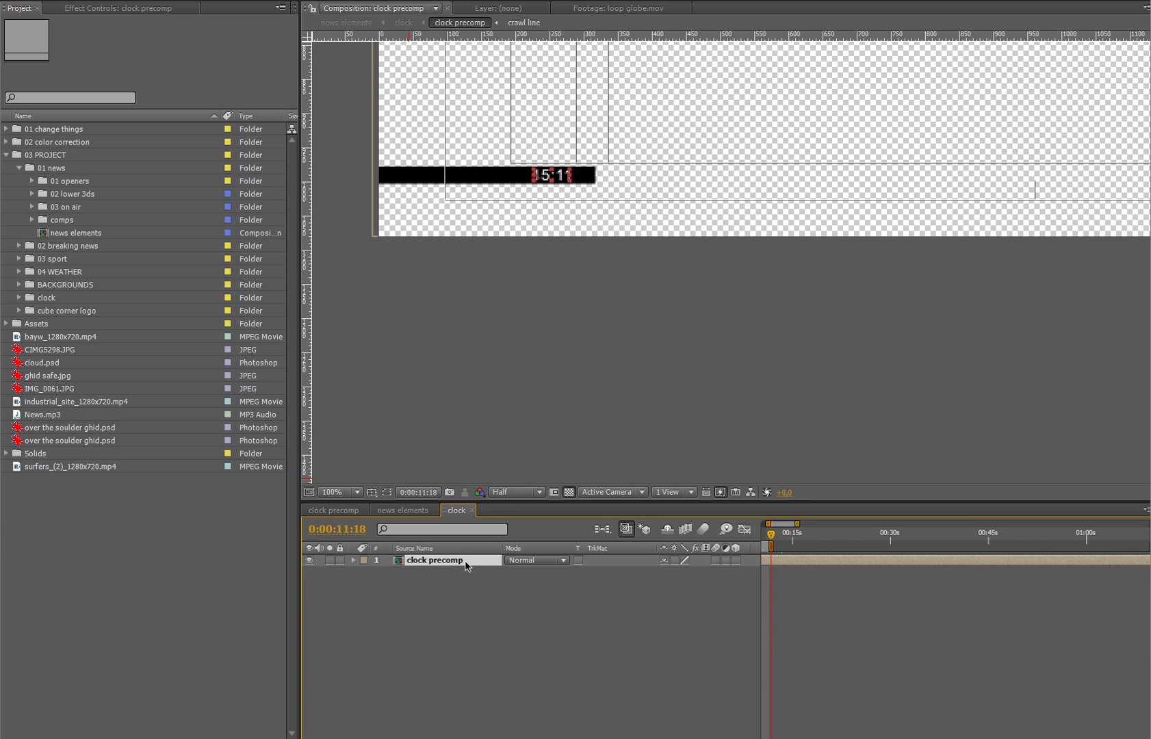
# - Set the preview resolution to Full and change the clock layer's text to 19:00
pyautogui.click(521, 492)
pyautogui.click(514, 529)
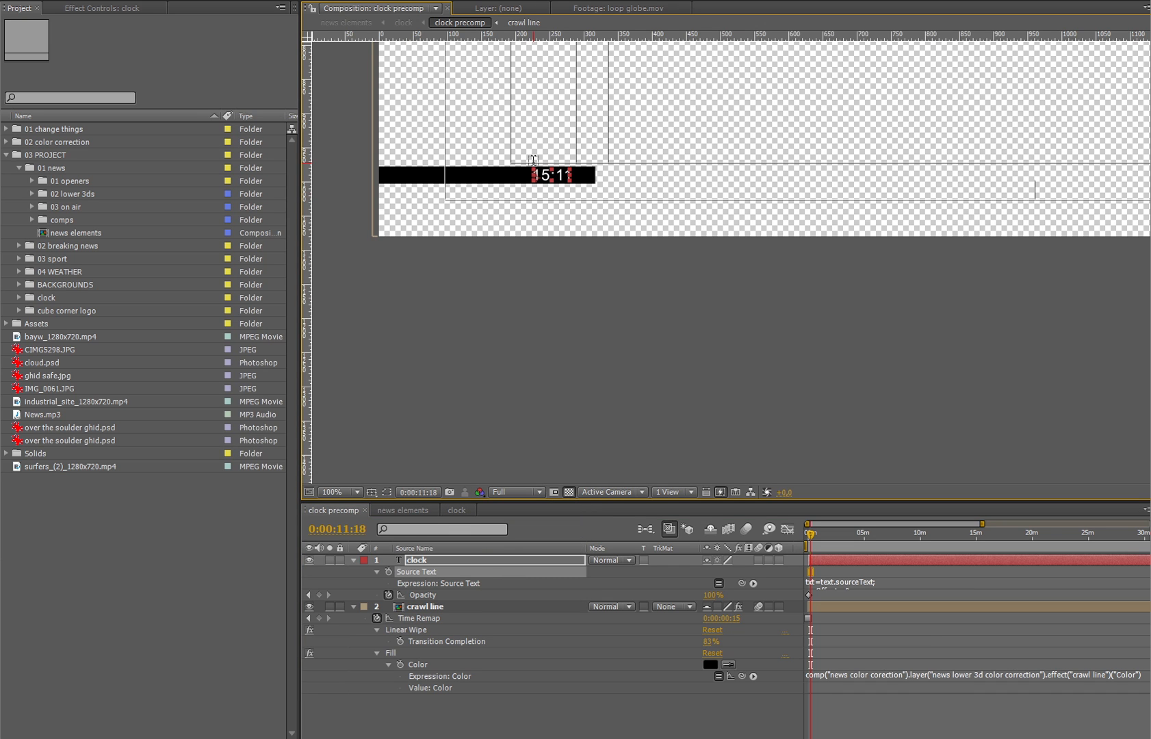
pyautogui.press('.')
pyautogui.moveTo(510, 159); pyautogui.dragTo(665, 195)
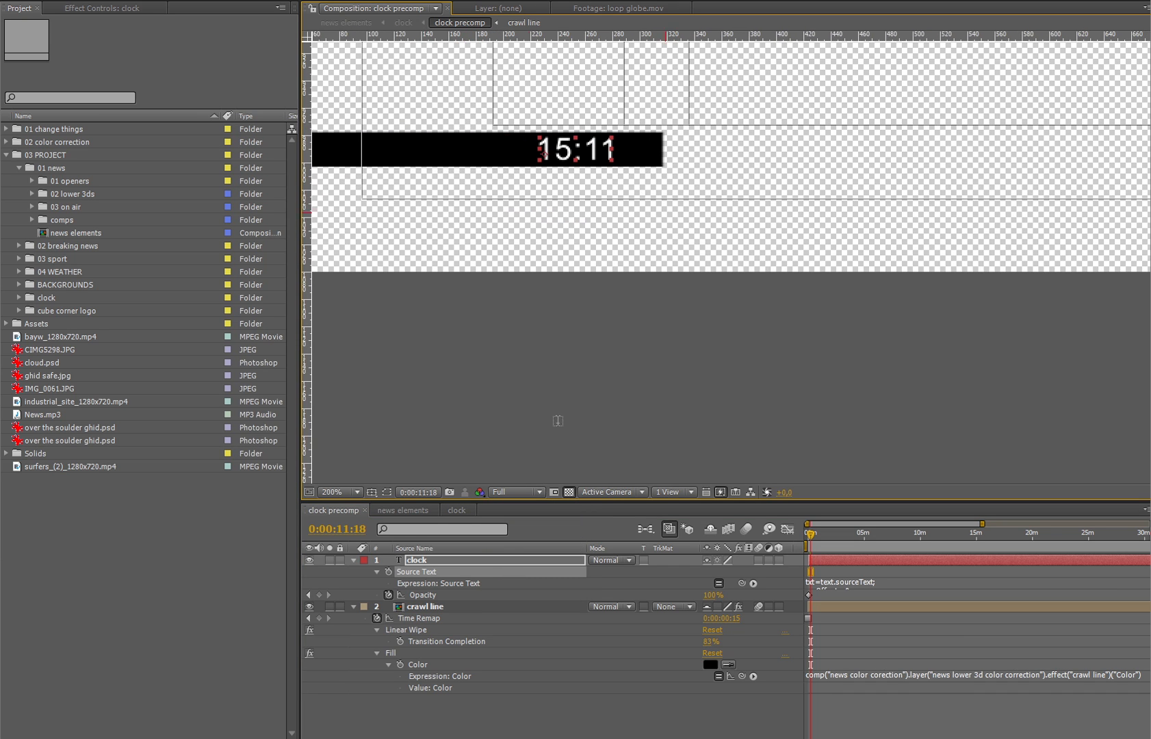
pyautogui.doubleClick(565, 153)
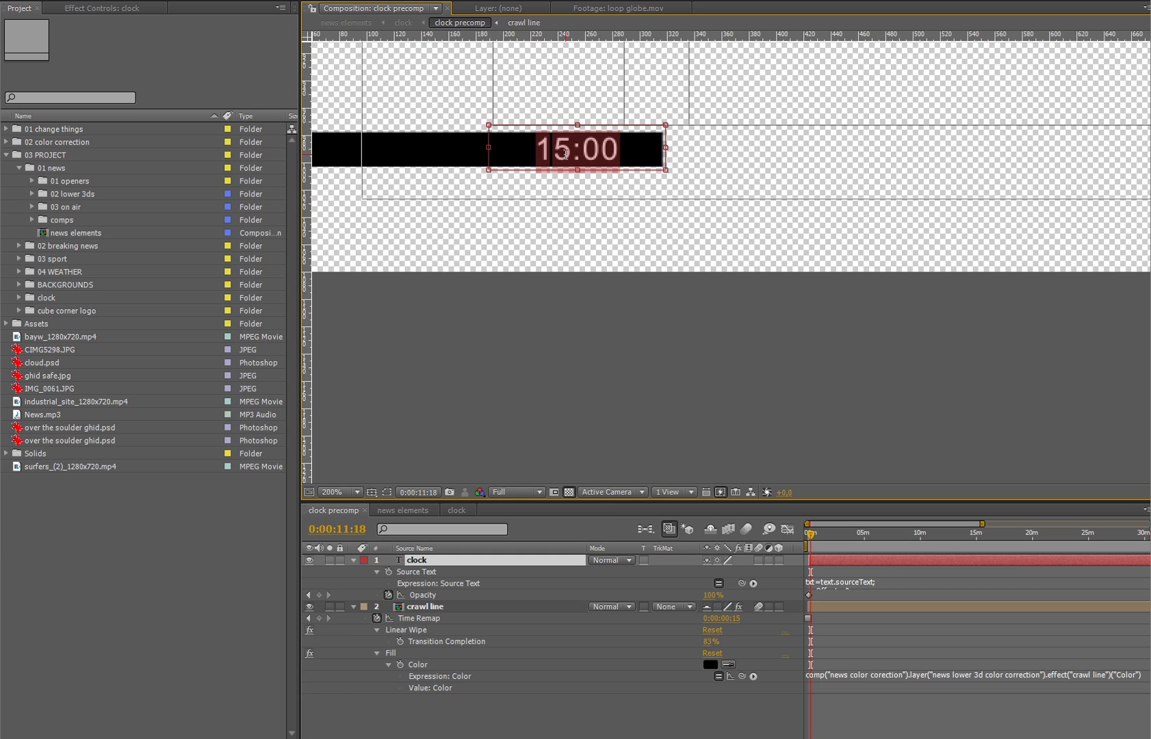
pyautogui.write('17')
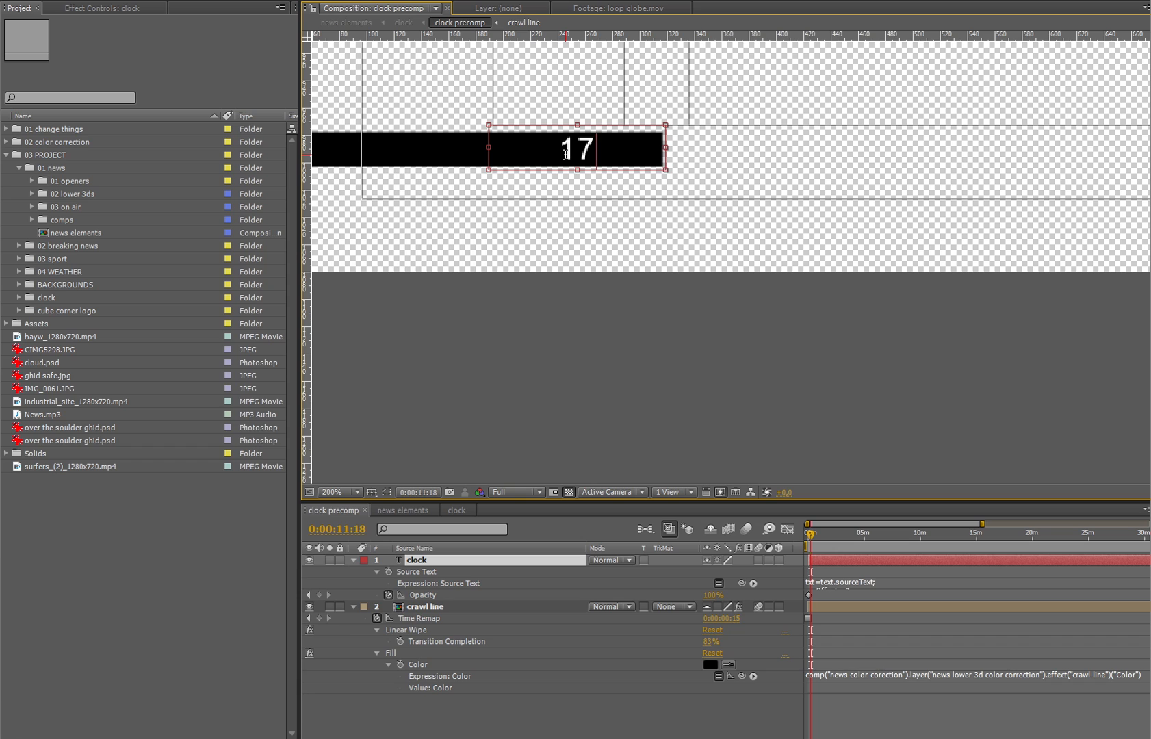
pyautogui.press('BackSpace')
pyautogui.write('9:00')
pyautogui.press('KP_Enter')
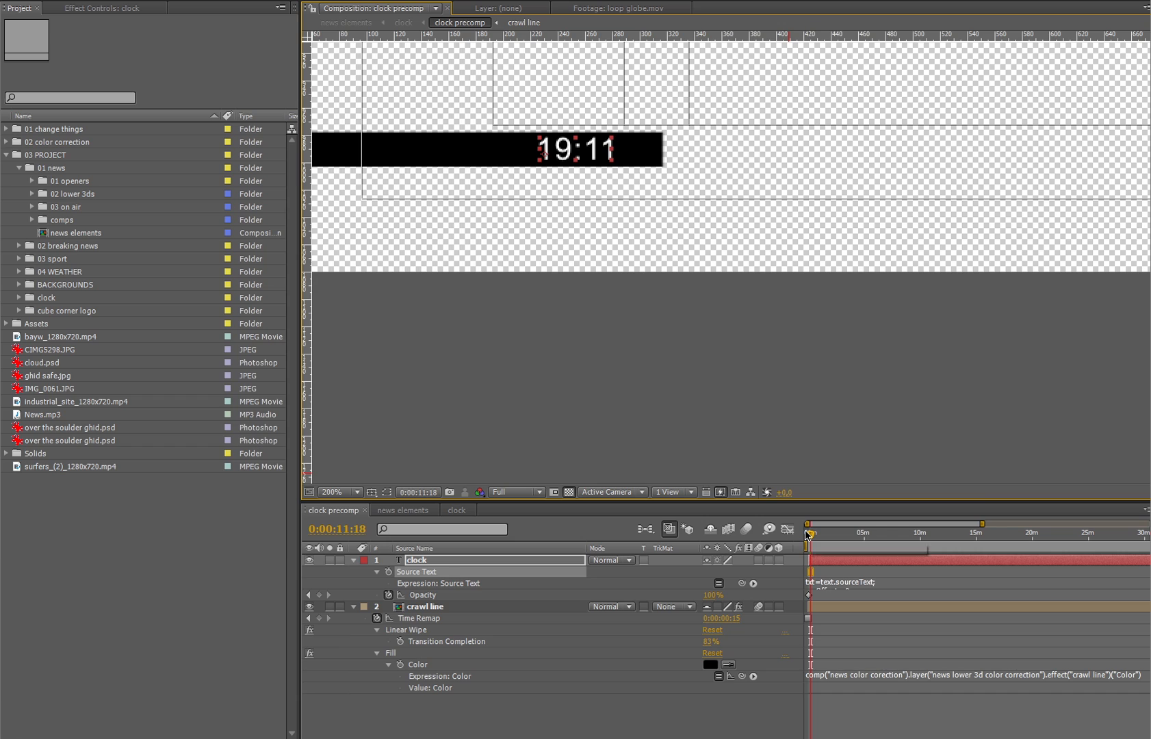
# - Play and scrub through the clock precomp from its start to check how the clock counts
pyautogui.press('=')
pyautogui.press('=')
pyautogui.click(806, 536)
pyautogui.press('space')
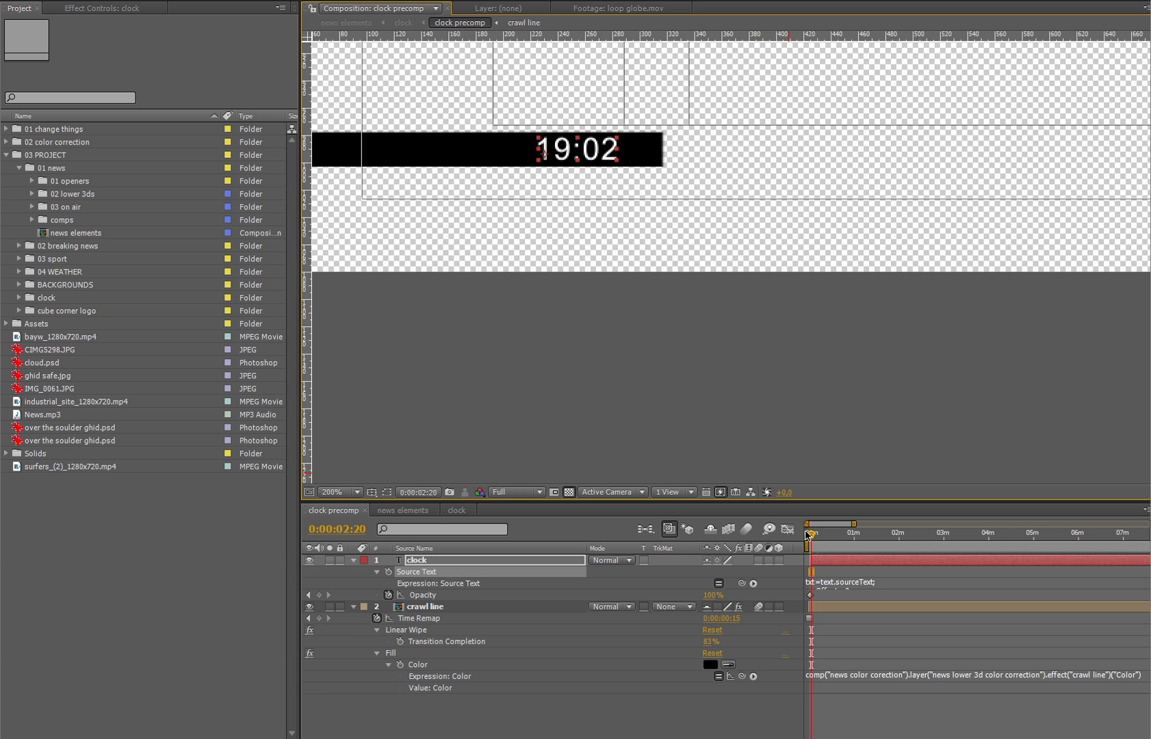
pyautogui.moveTo(814, 537); pyautogui.dragTo(896, 546)
pyautogui.moveTo(904, 545); pyautogui.dragTo(922, 544)
pyautogui.click(816, 535)
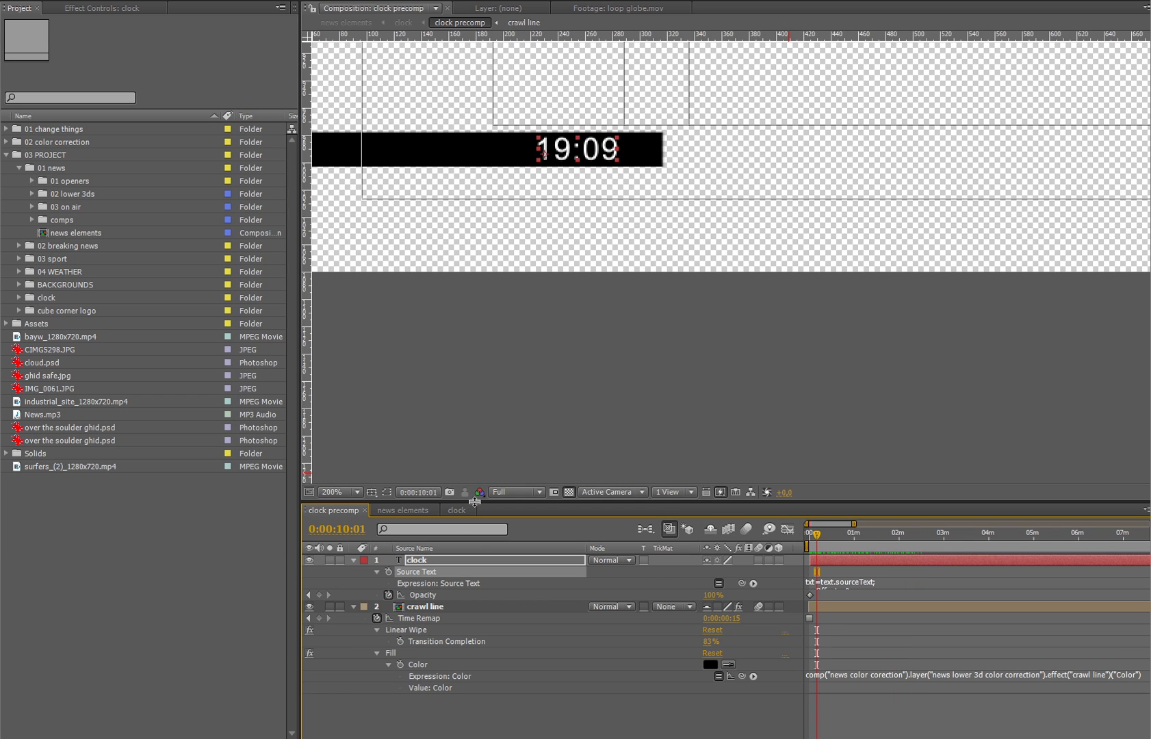
# - Return to the news elements composition and solo the news lower 3d layer
pyautogui.click(429, 511)
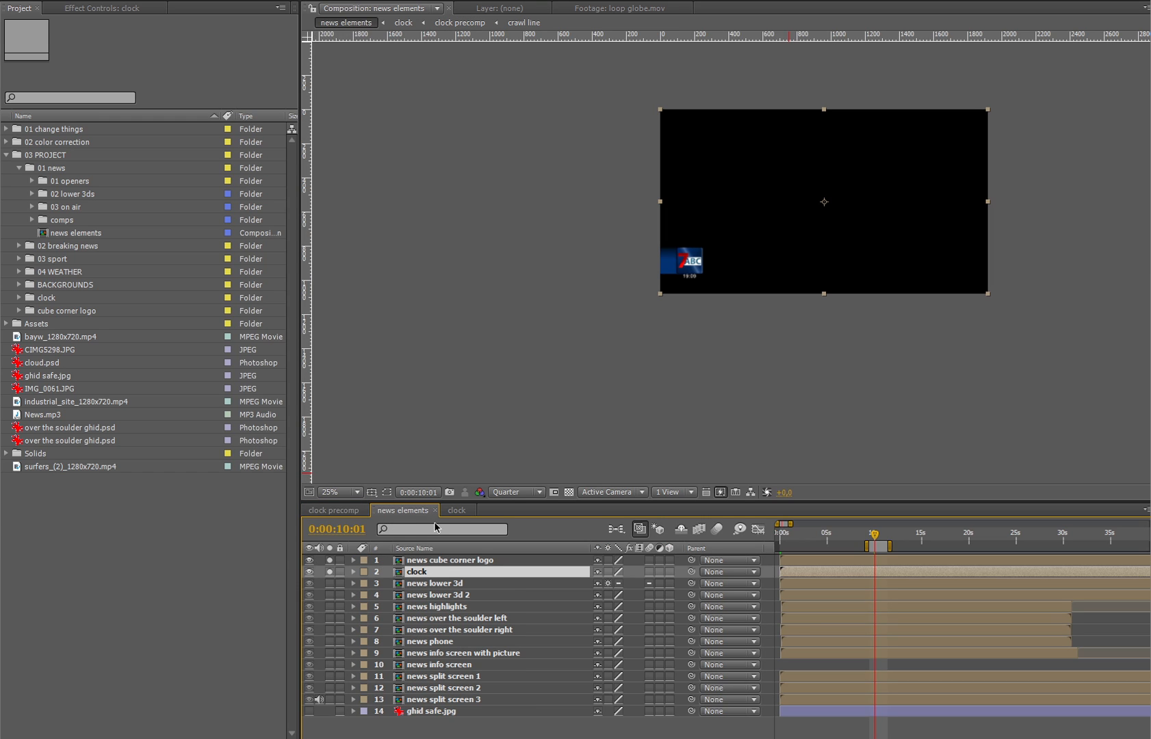
pyautogui.click(439, 583)
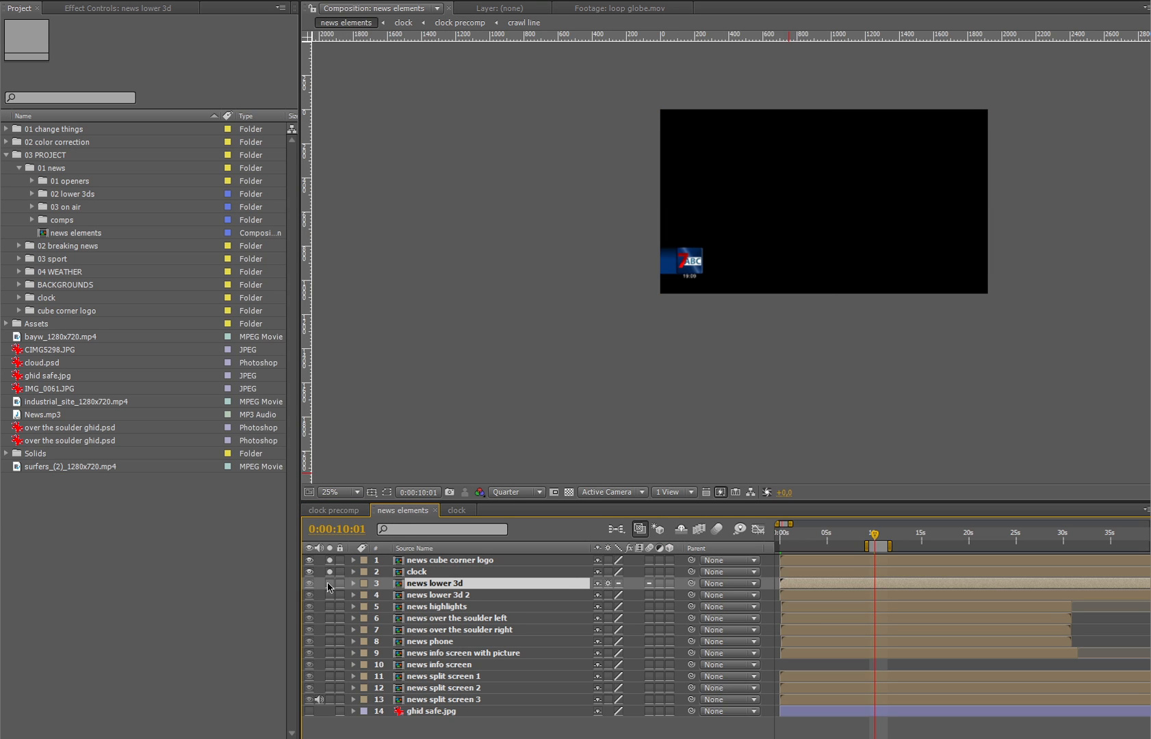
pyautogui.click(329, 583)
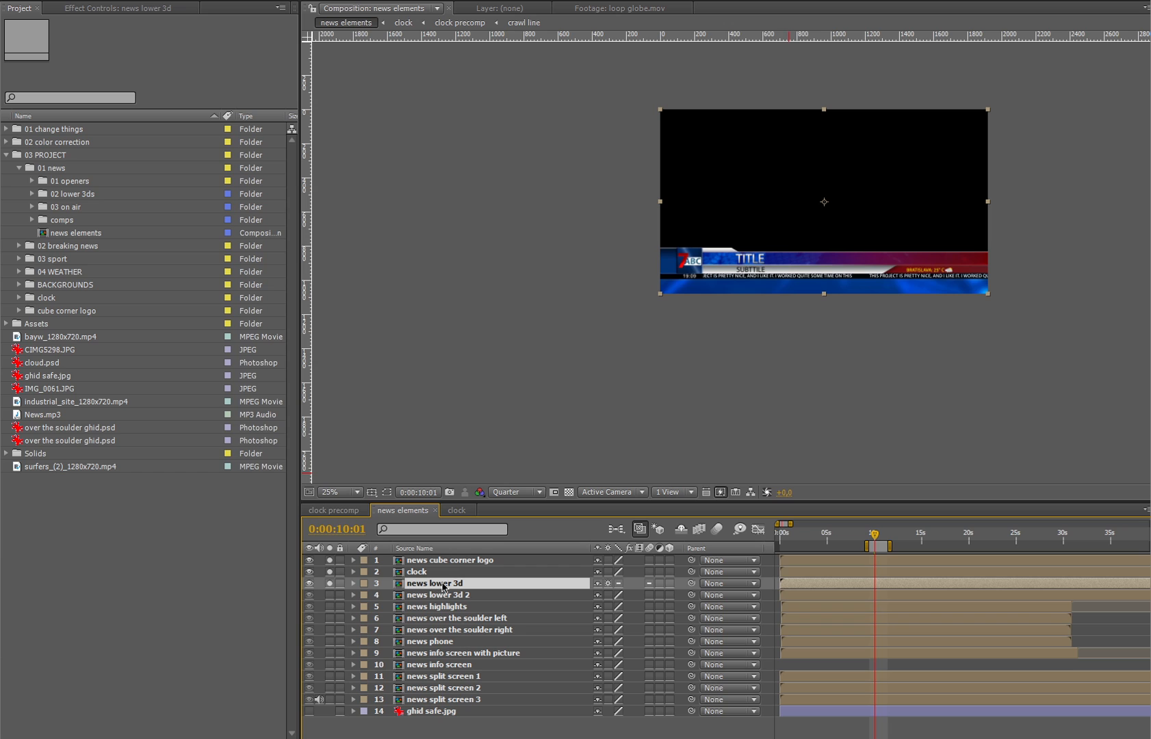
pyautogui.press('.')
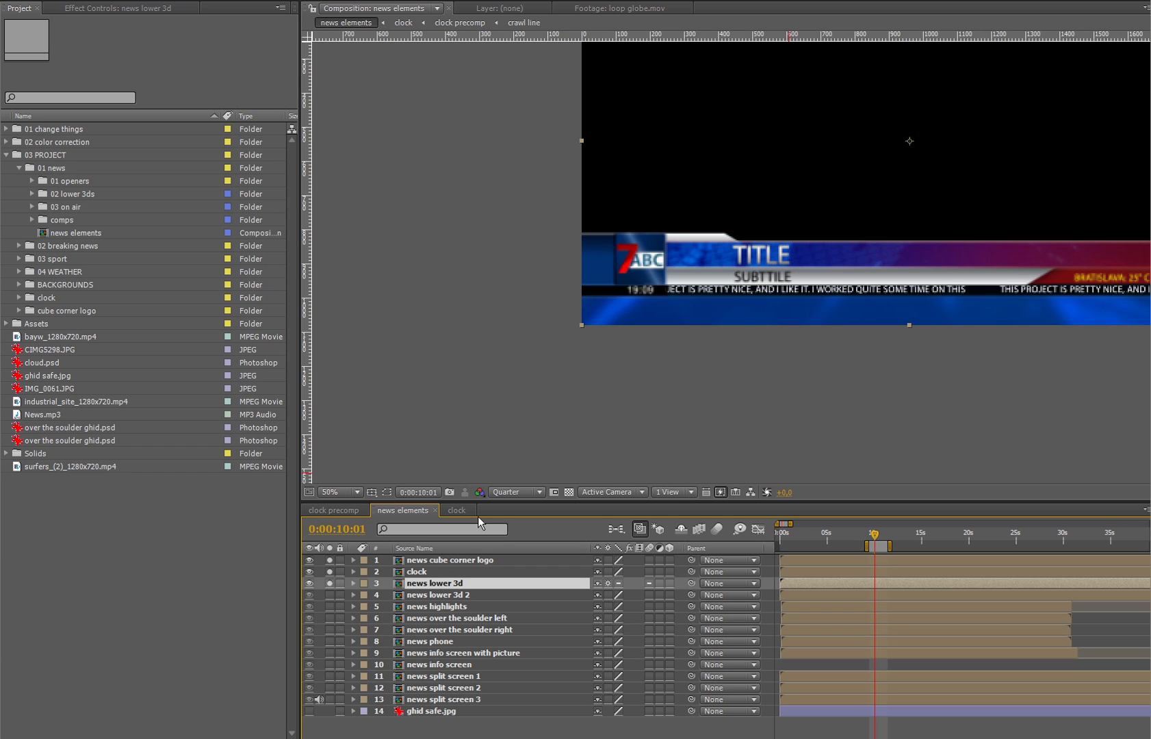
# - Open the news lower 3d composition and move the out lower 3d layer to start at 0:00:12:18
pyautogui.doubleClick(450, 585)
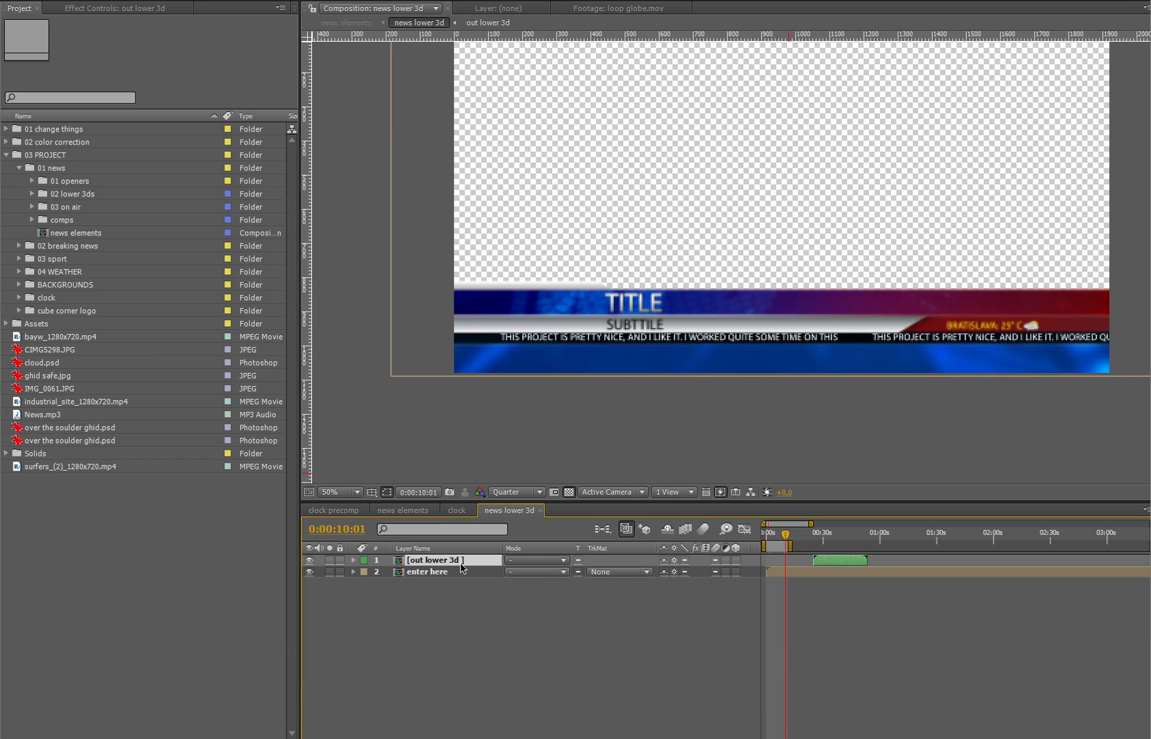
pyautogui.press('=')
pyautogui.moveTo(873, 558); pyautogui.dragTo(795, 537)
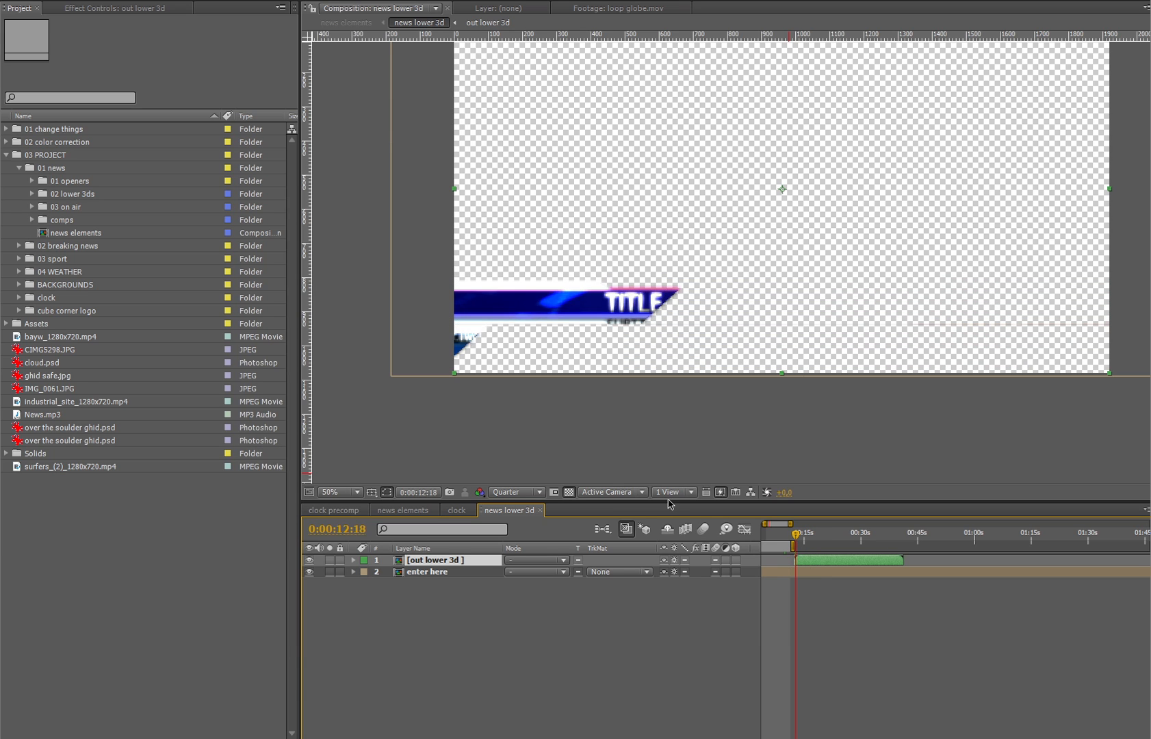
# - Turn off the transparency grid and step frame by frame through the lower third's exit animation between 0:00:12:10 and 0:00:12:23
pyautogui.click(569, 492)
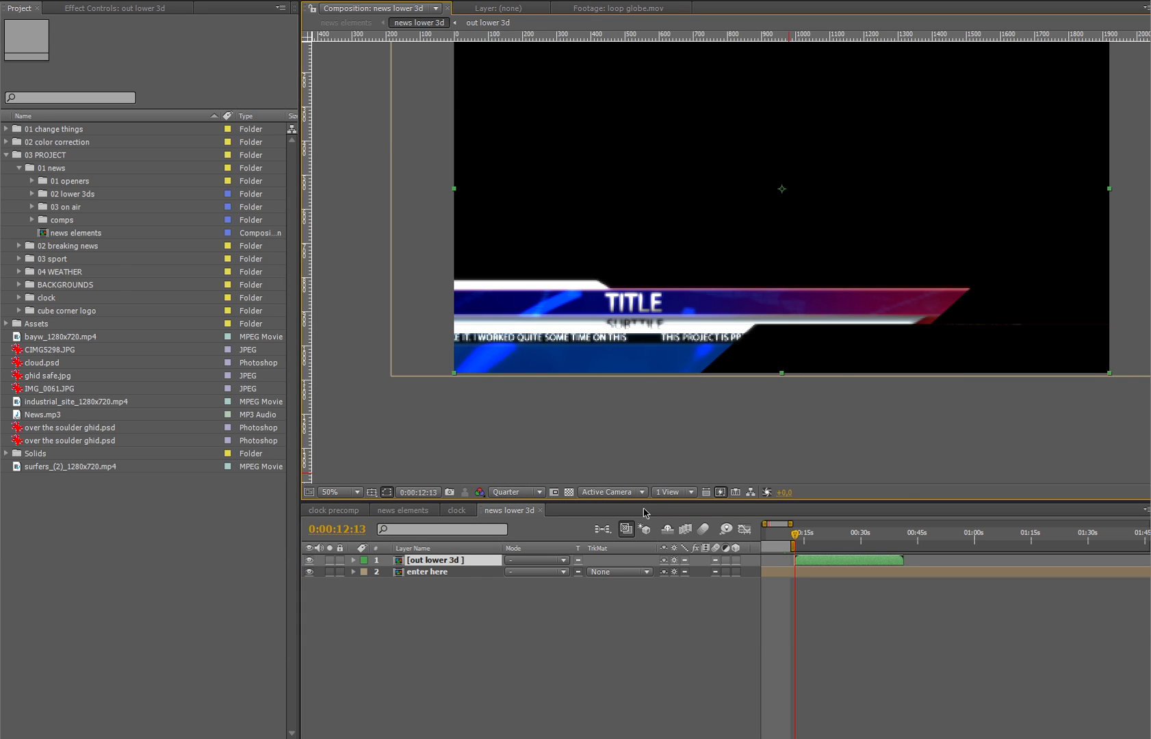
pyautogui.press('pageup')
pyautogui.press('pageup')
pyautogui.press('pageup')
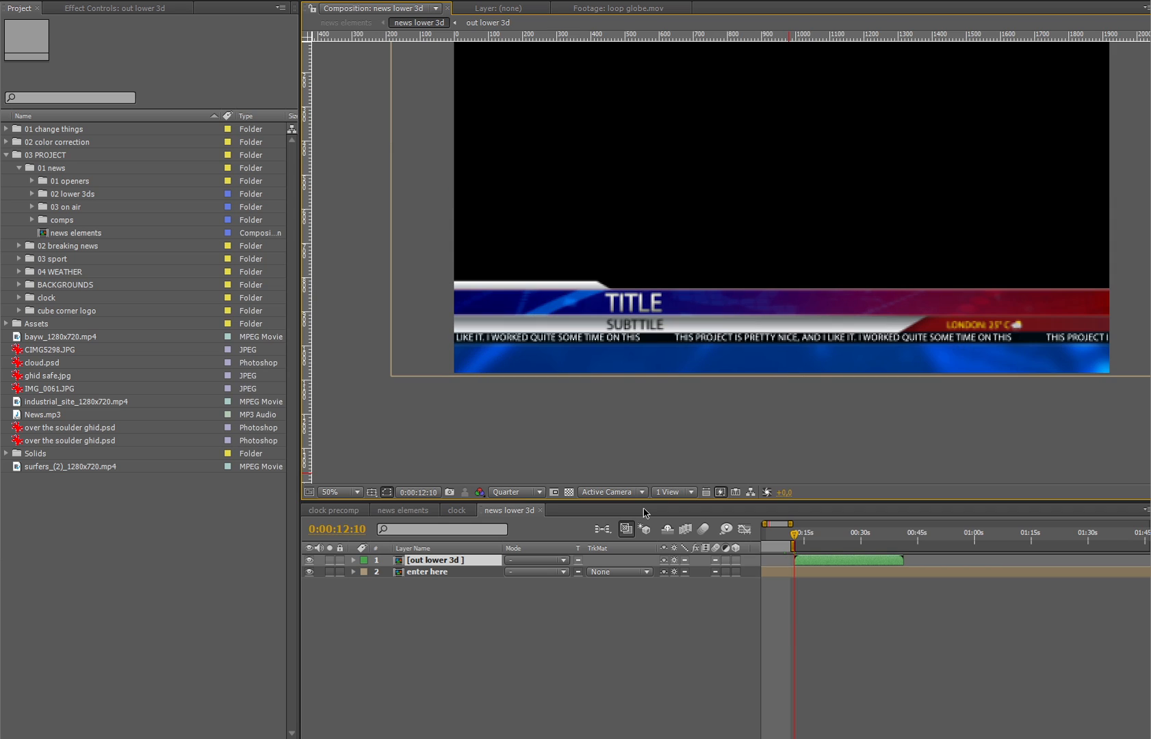
pyautogui.press('pagedown')
pyautogui.press('pagedown')
pyautogui.press('pagedown')
pyautogui.press('pagedown')
pyautogui.press('pagedown')
pyautogui.press('pagedown')
pyautogui.press('pagedown')
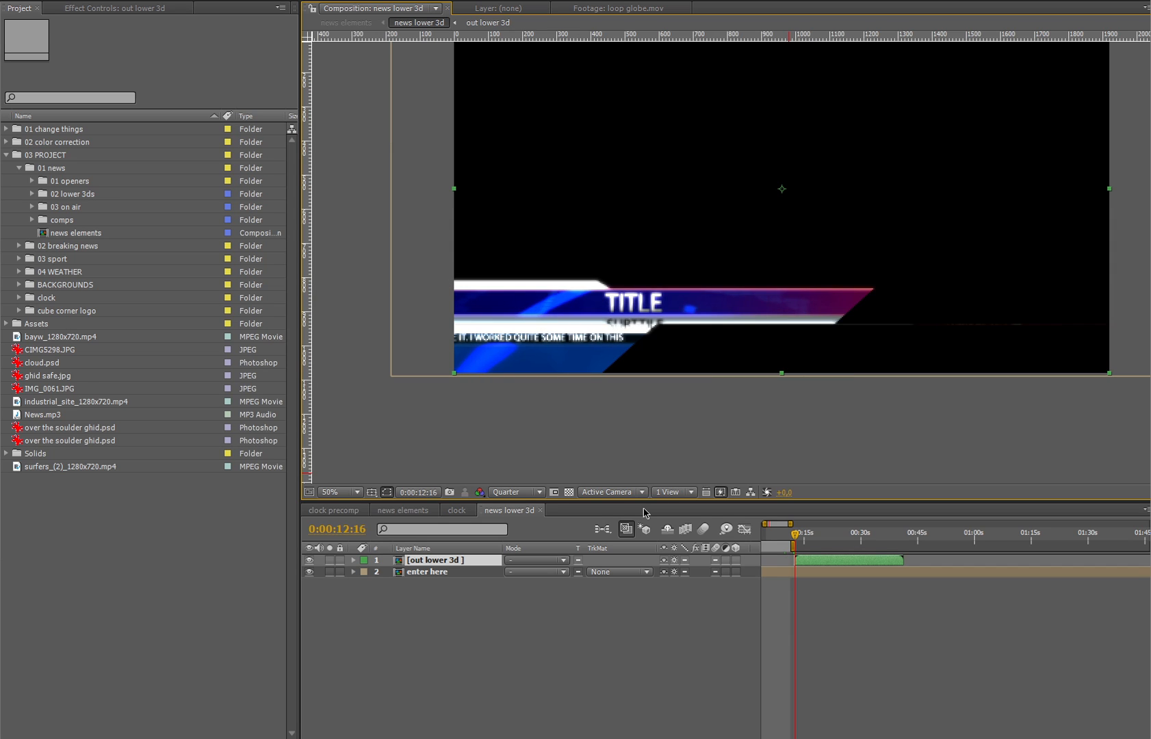
pyautogui.press('pagedown')
pyautogui.press('pagedown')
pyautogui.press('pagedown')
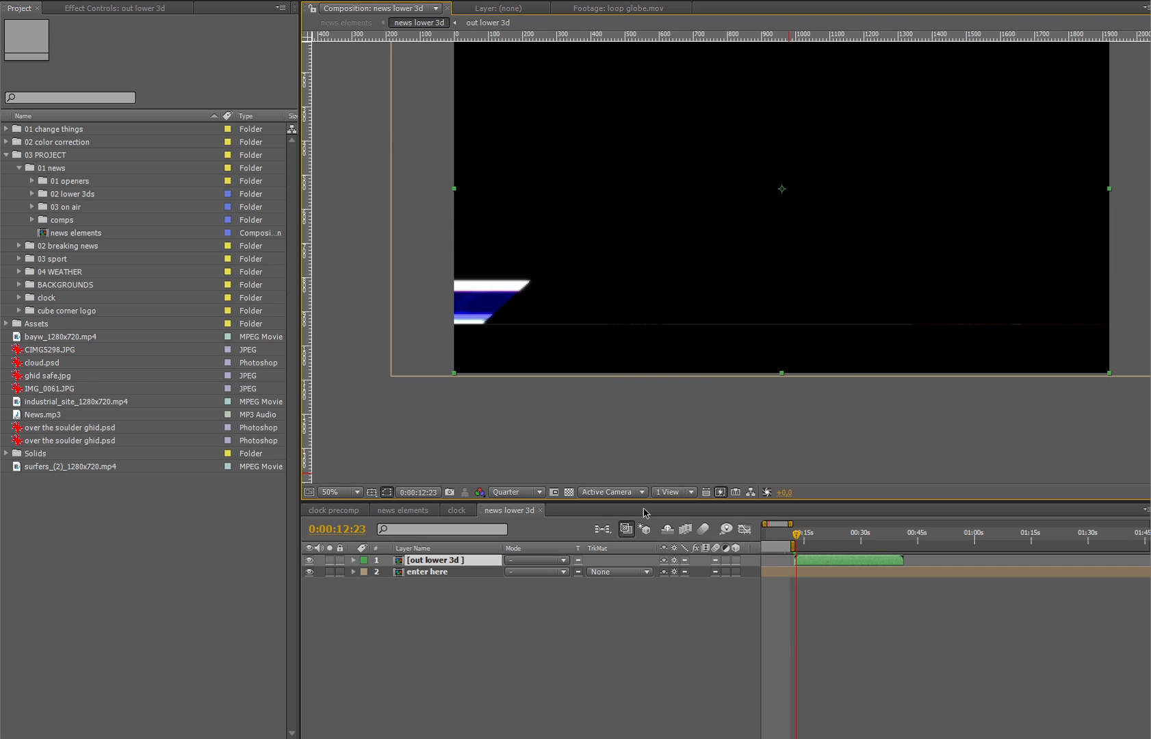
# - Move the out lower 3d layer earlier to start at about 8 seconds and scrub the lower third from its beginning
pyautogui.click(783, 535)
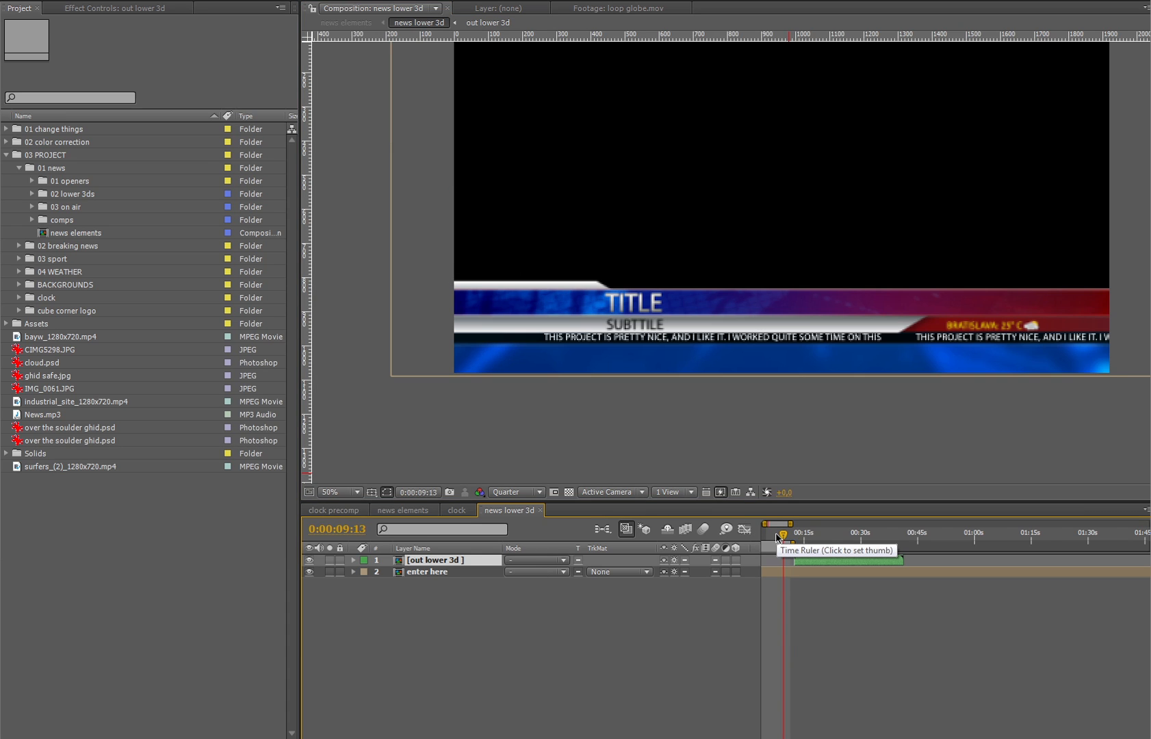
pyautogui.press('-')
pyautogui.press('-')
pyautogui.press('-')
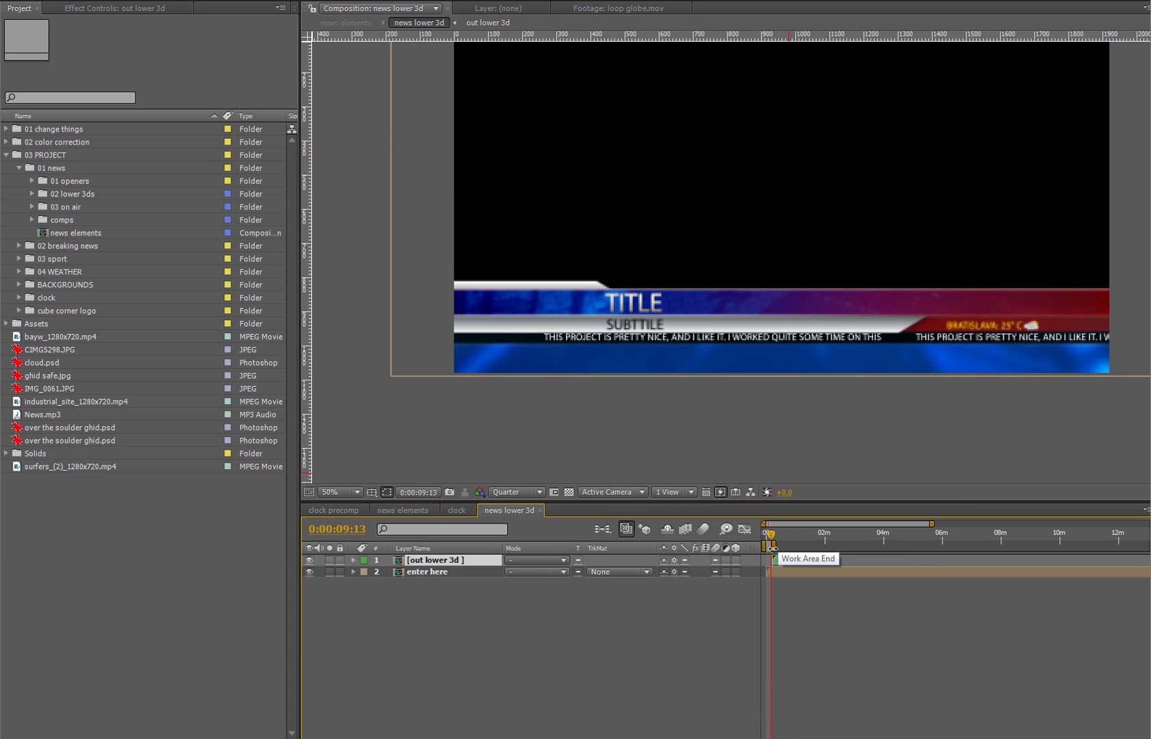
pyautogui.press('=')
pyautogui.press('=')
pyautogui.press('=')
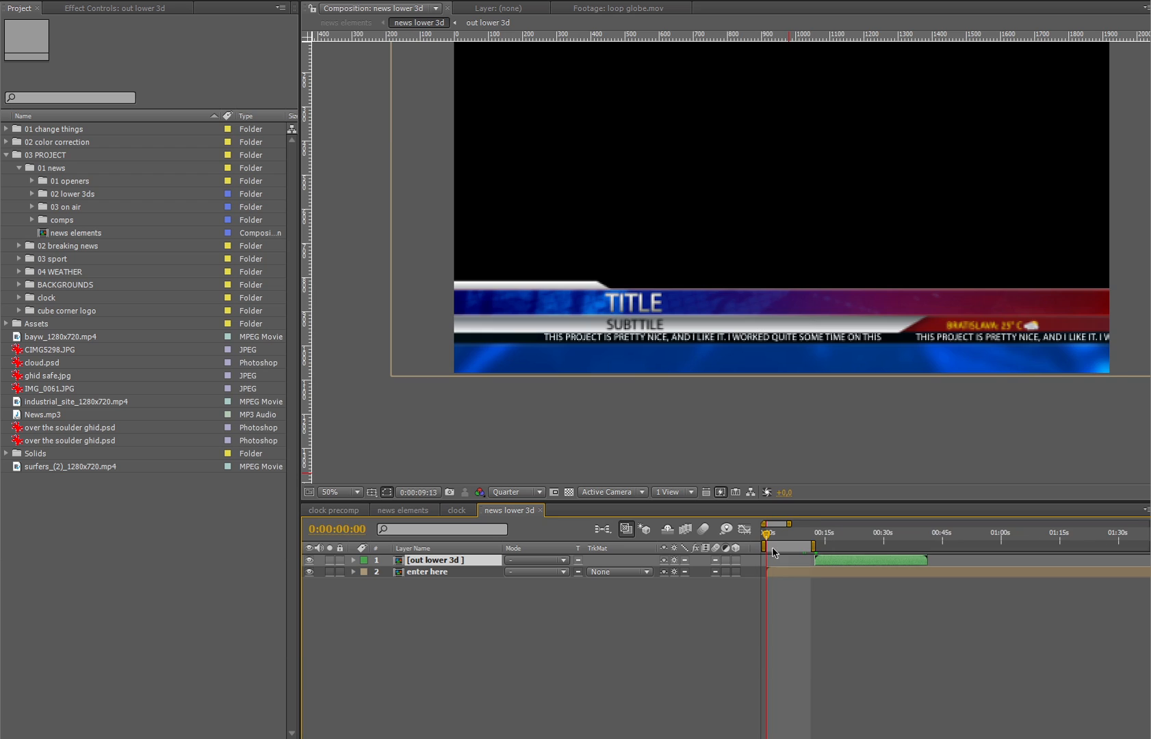
pyautogui.press('Home')
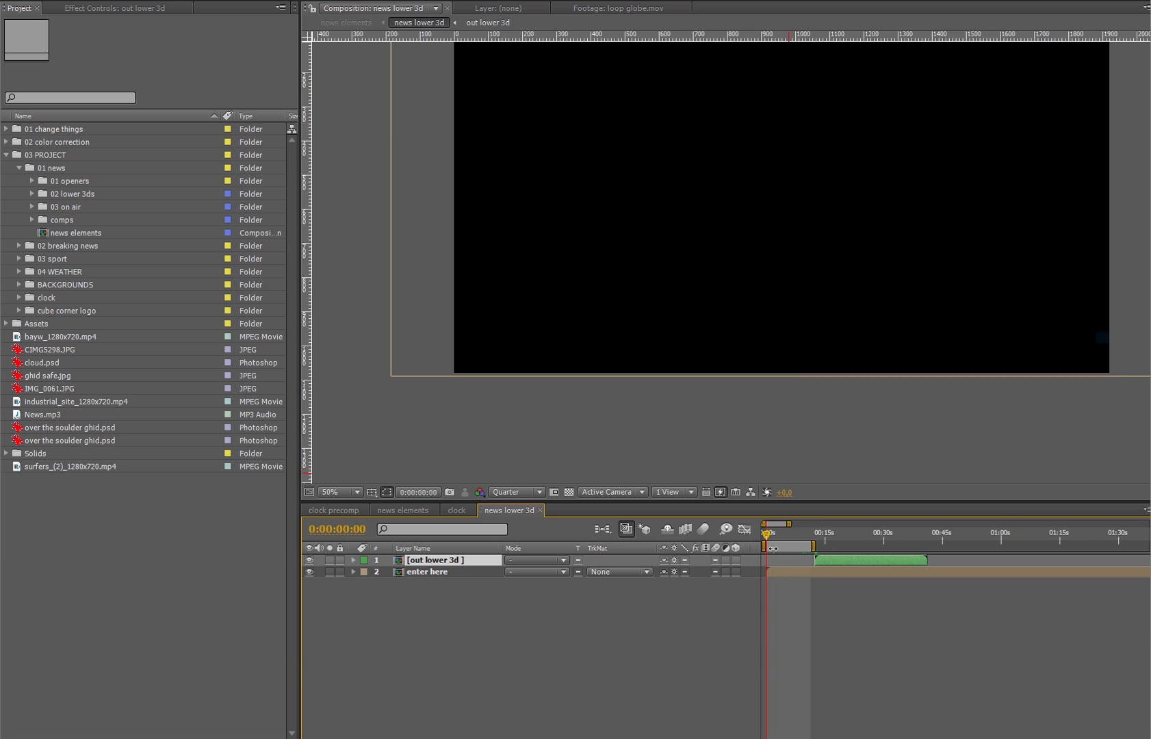
pyautogui.moveTo(767, 534); pyautogui.dragTo(790, 538)
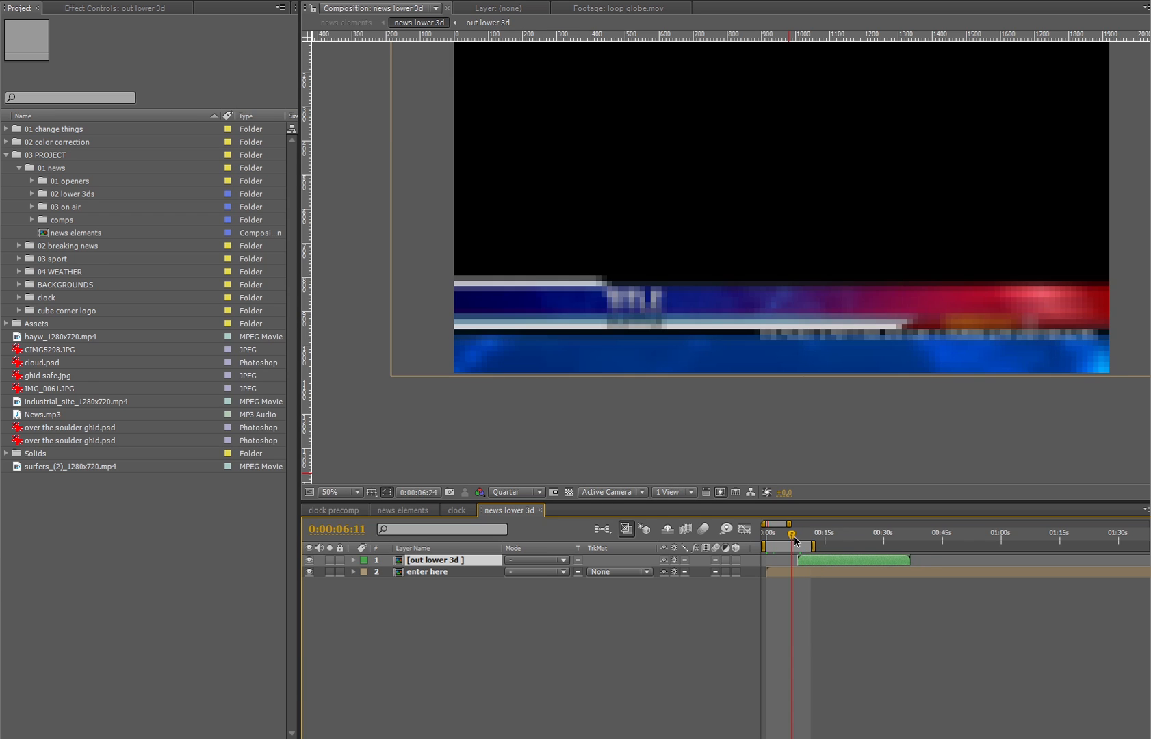
# - In the NEWS lower 3d precomp, replace the title text with DFDSGG and the subtitle text with RETETER
pyautogui.doubleClick(446, 573)
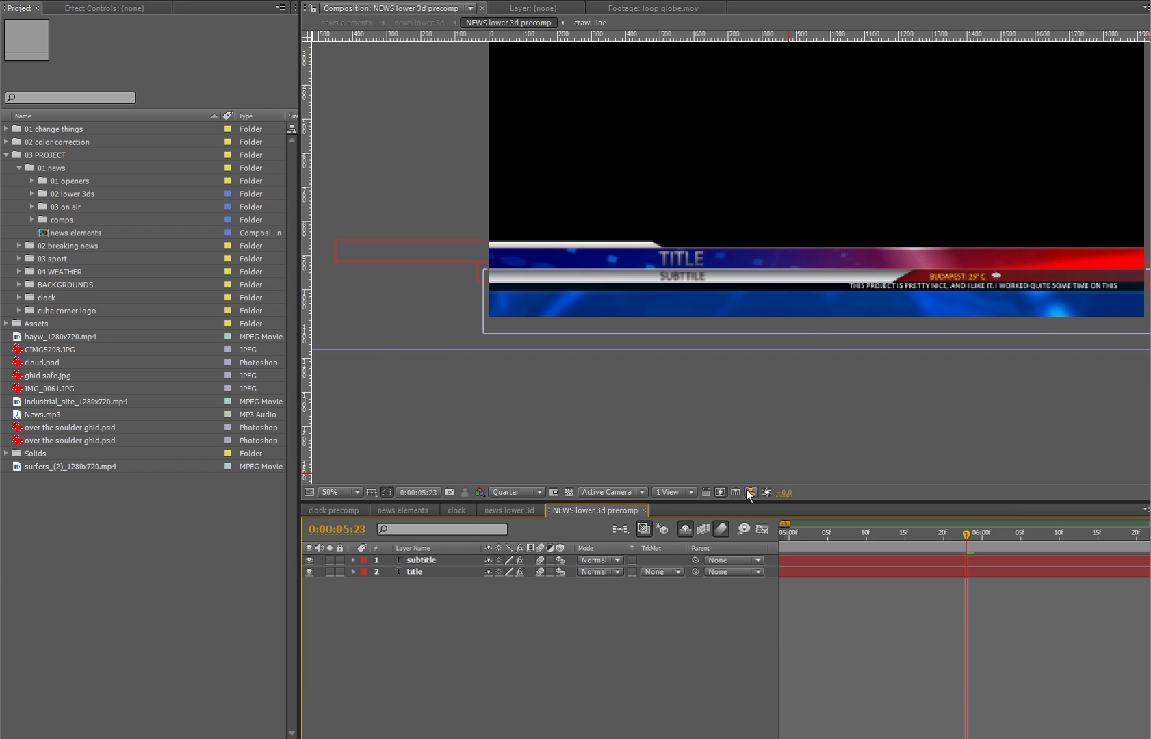
pyautogui.click(435, 572)
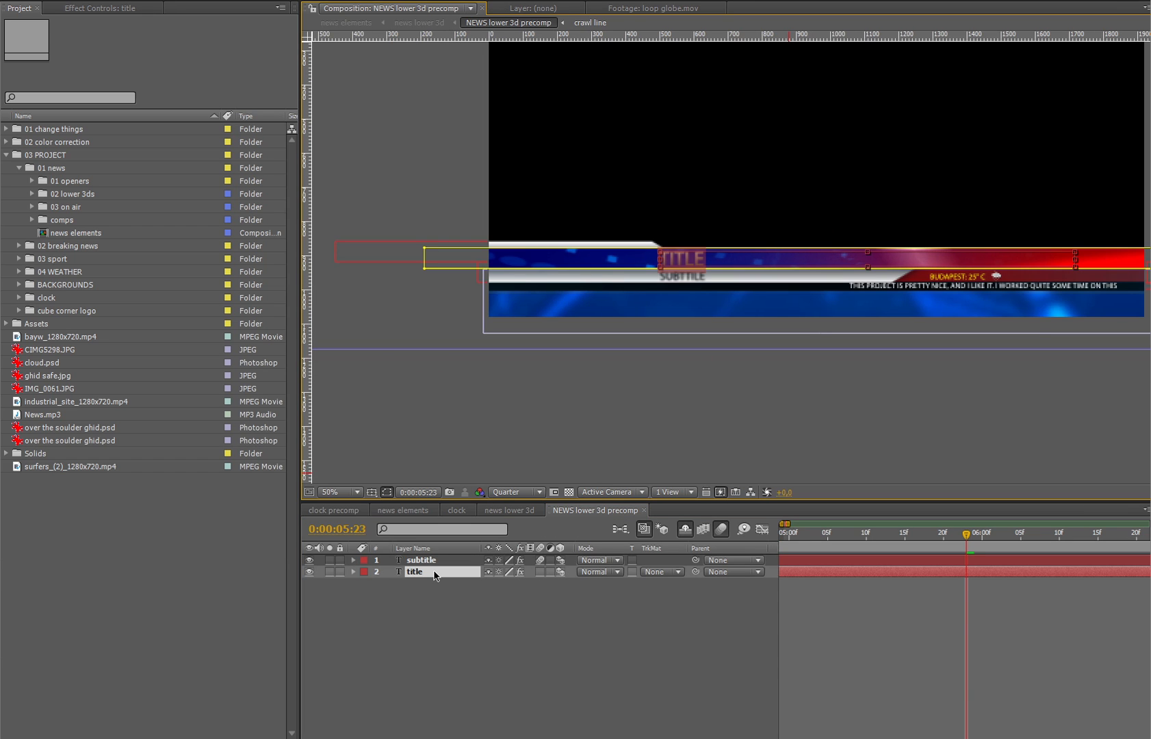
pyautogui.write('DFDSGG')
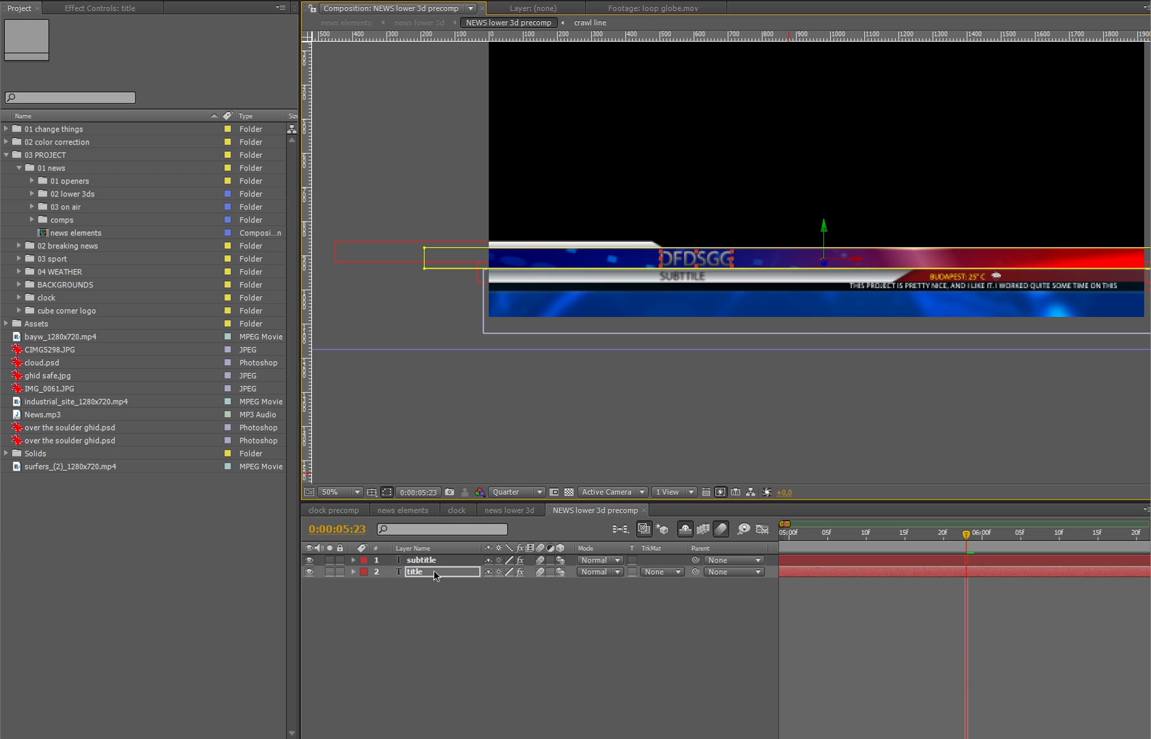
pyautogui.click(445, 560)
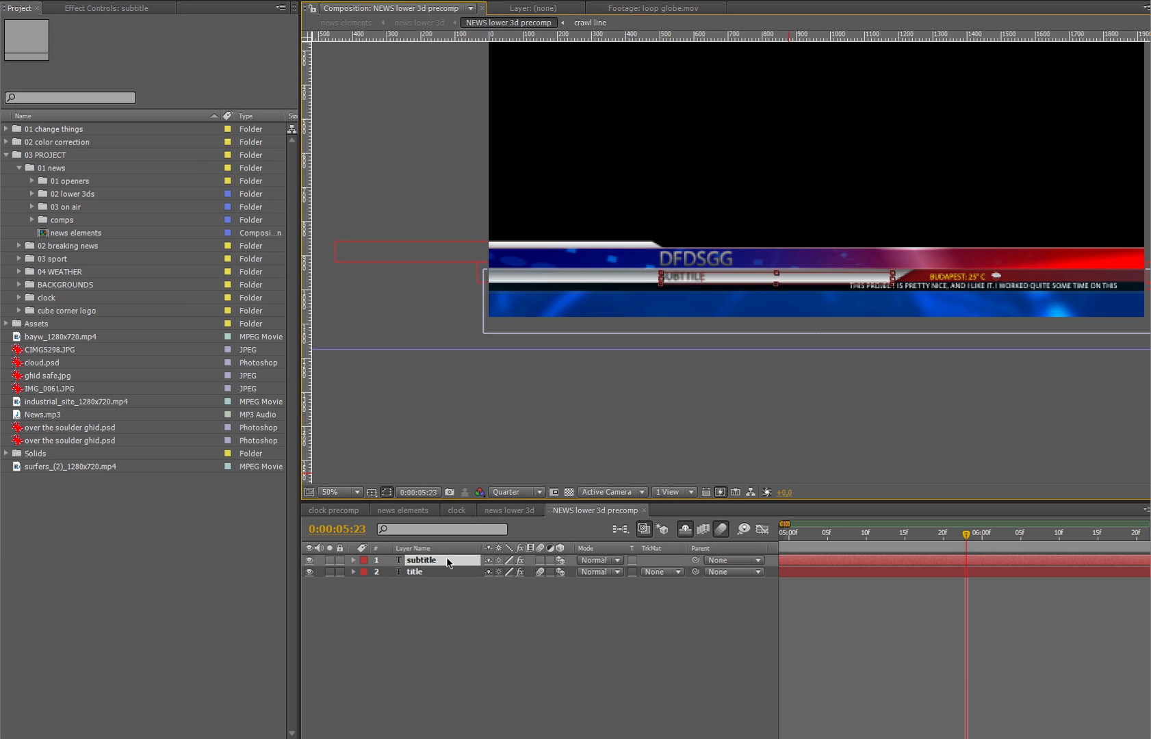
pyautogui.doubleClick(448, 561)
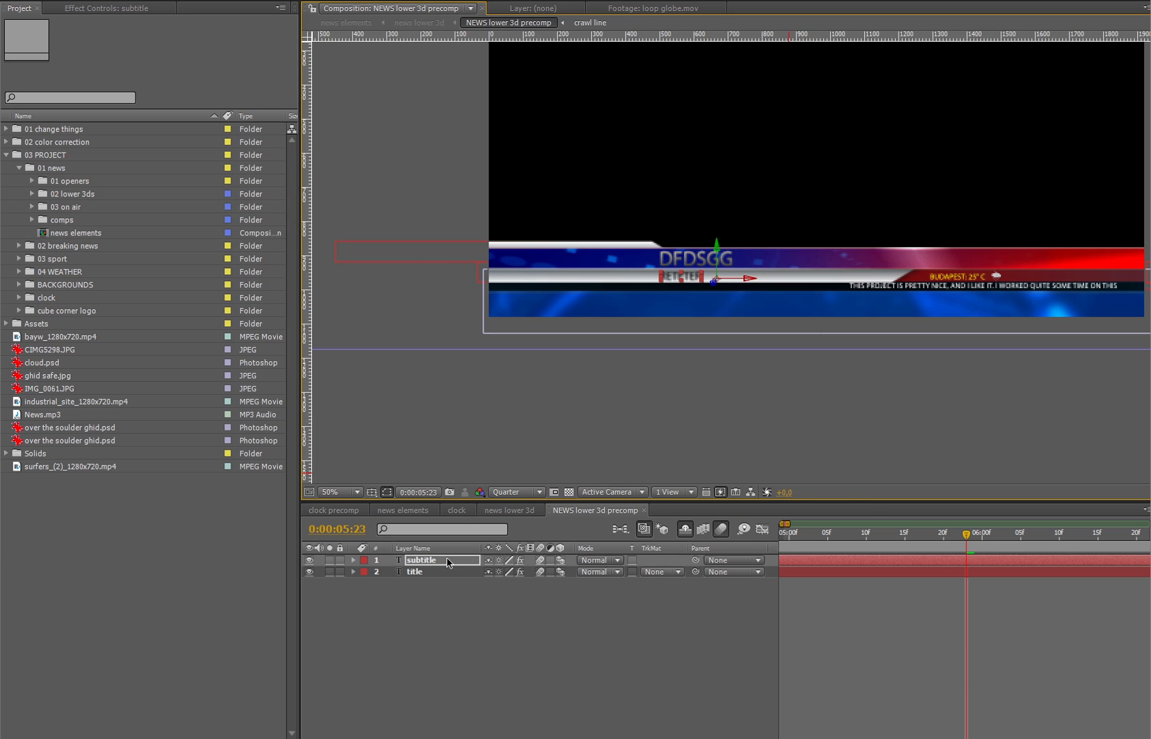
# - Return to the news elements composition and set its preview resolution to Half
pyautogui.click(515, 510)
pyautogui.click(403, 510)
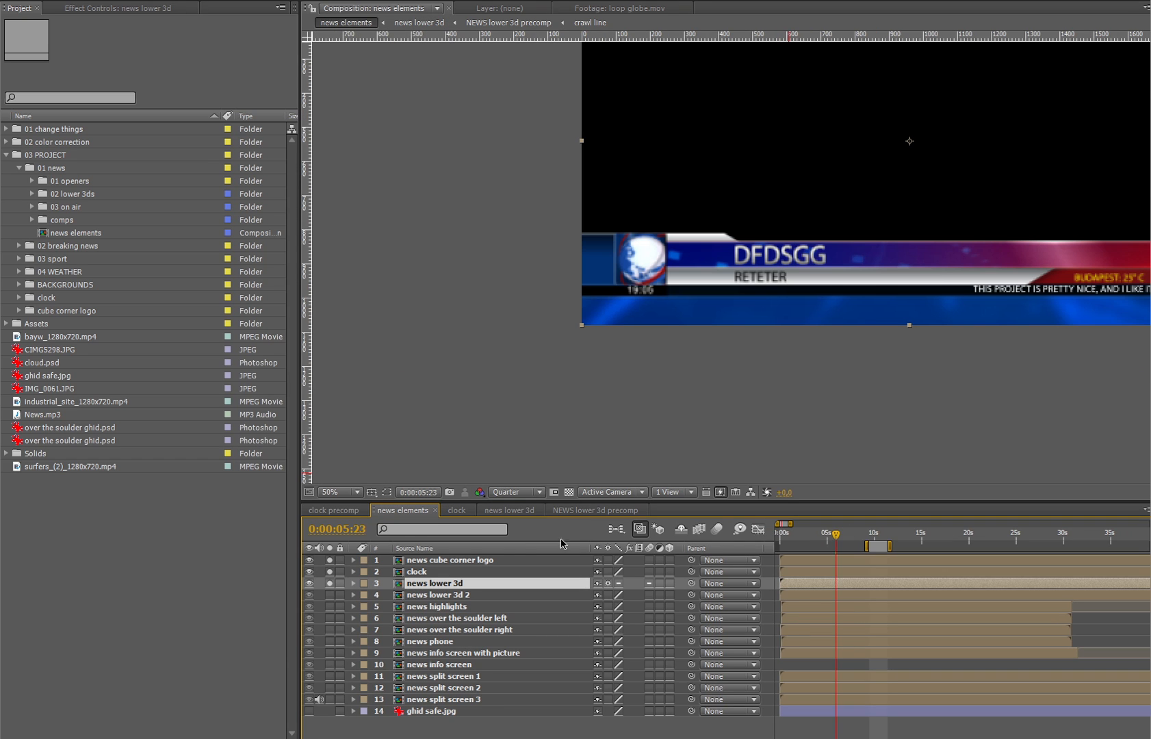
pyautogui.click(516, 492)
pyautogui.click(530, 545)
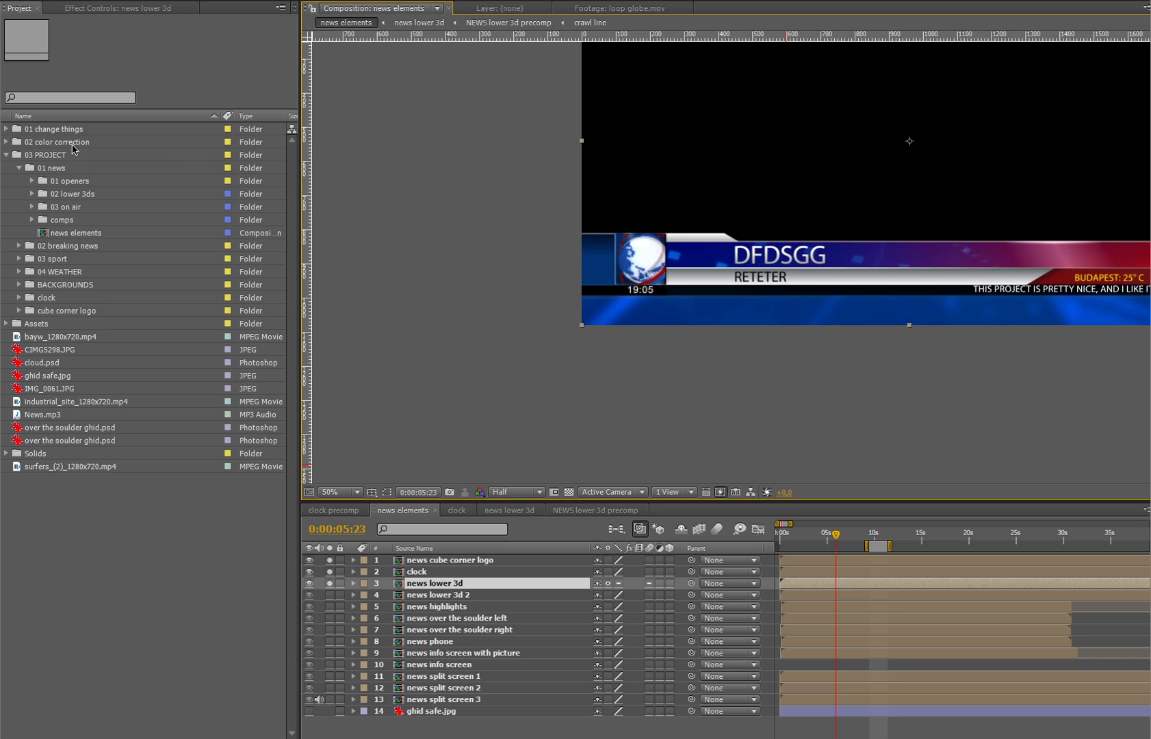
# - Locate the 03 crawl information composition in the 01 change things folder and scrub the news elements timeline up to 0:00:09:12
pyautogui.click(6, 129)
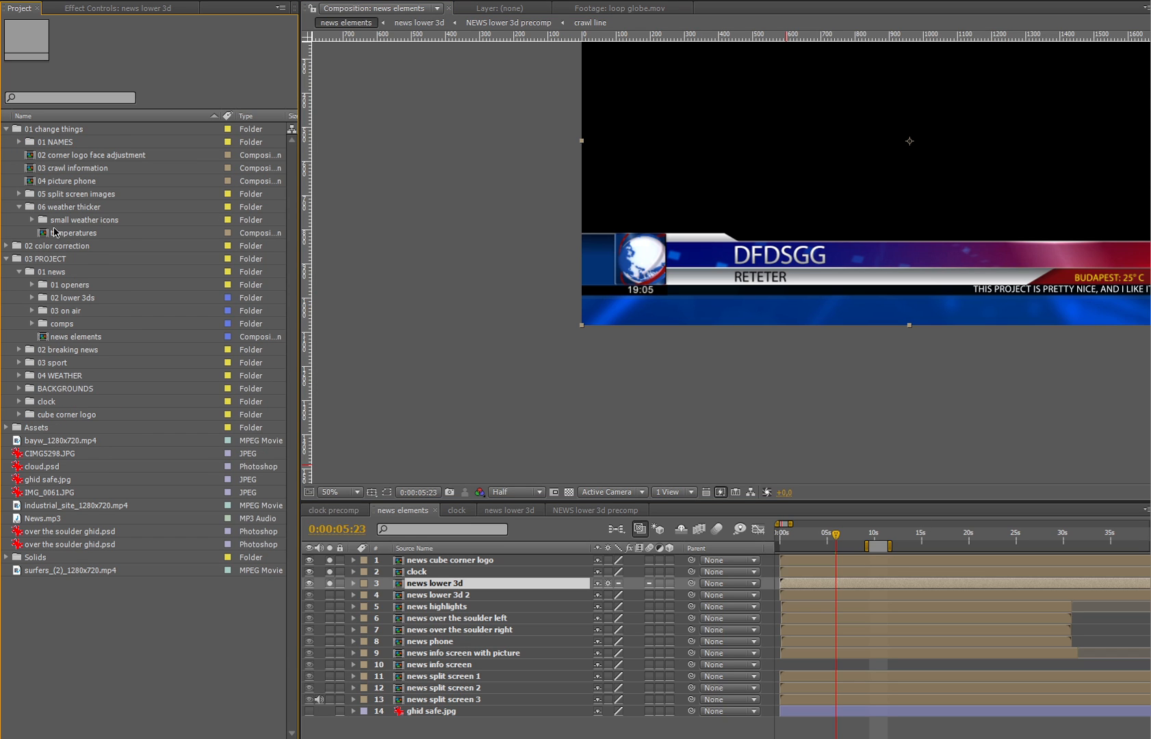
pyautogui.click(71, 169)
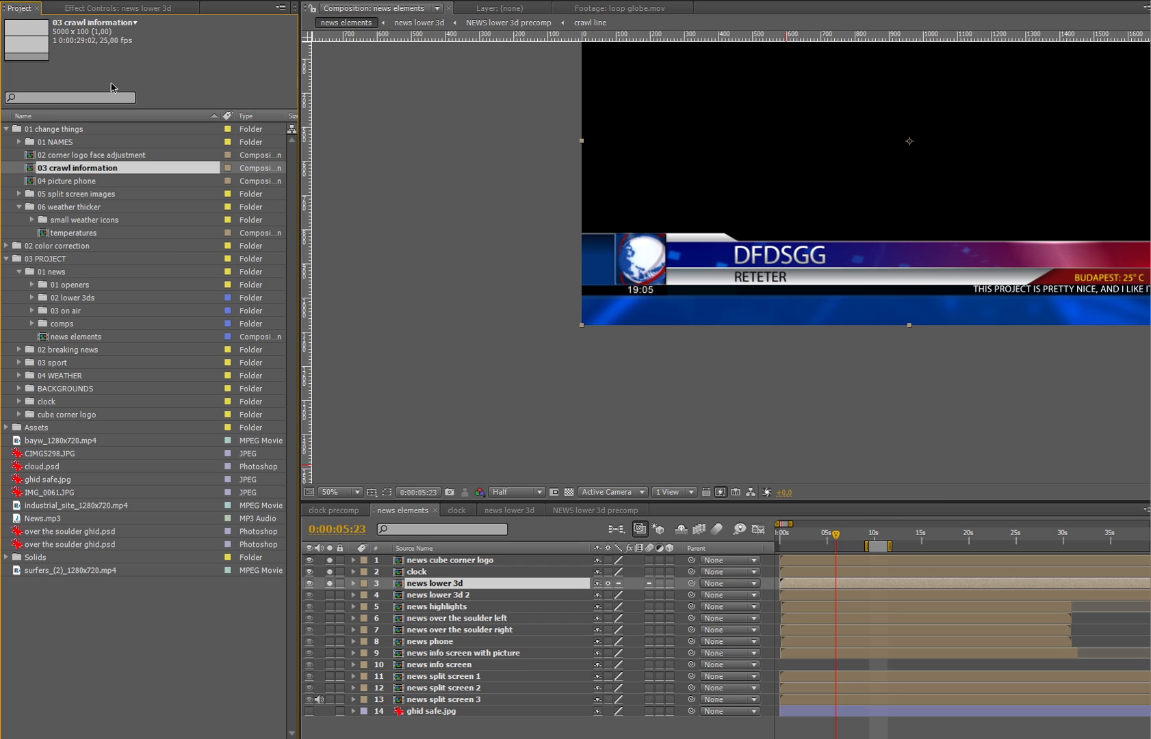
pyautogui.click(869, 536)
pyautogui.click(853, 532)
pyautogui.click(869, 532)
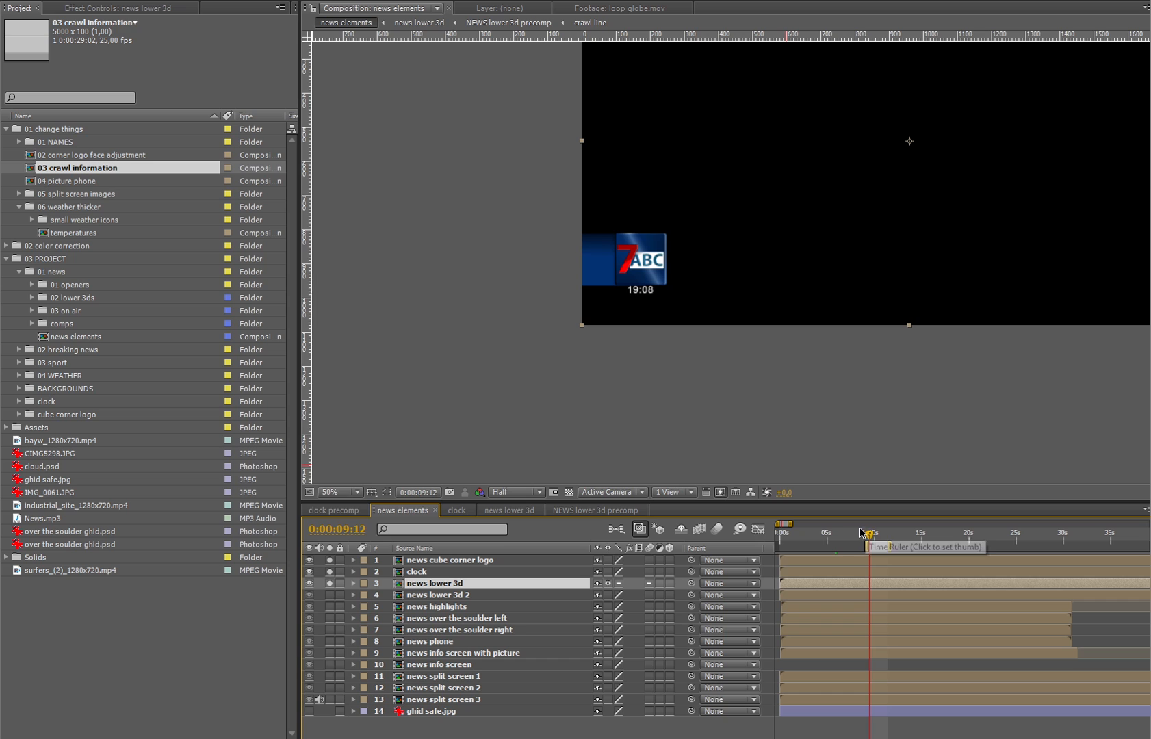
pyautogui.click(833, 534)
pyautogui.moveTo(830, 539); pyautogui.dragTo(804, 541)
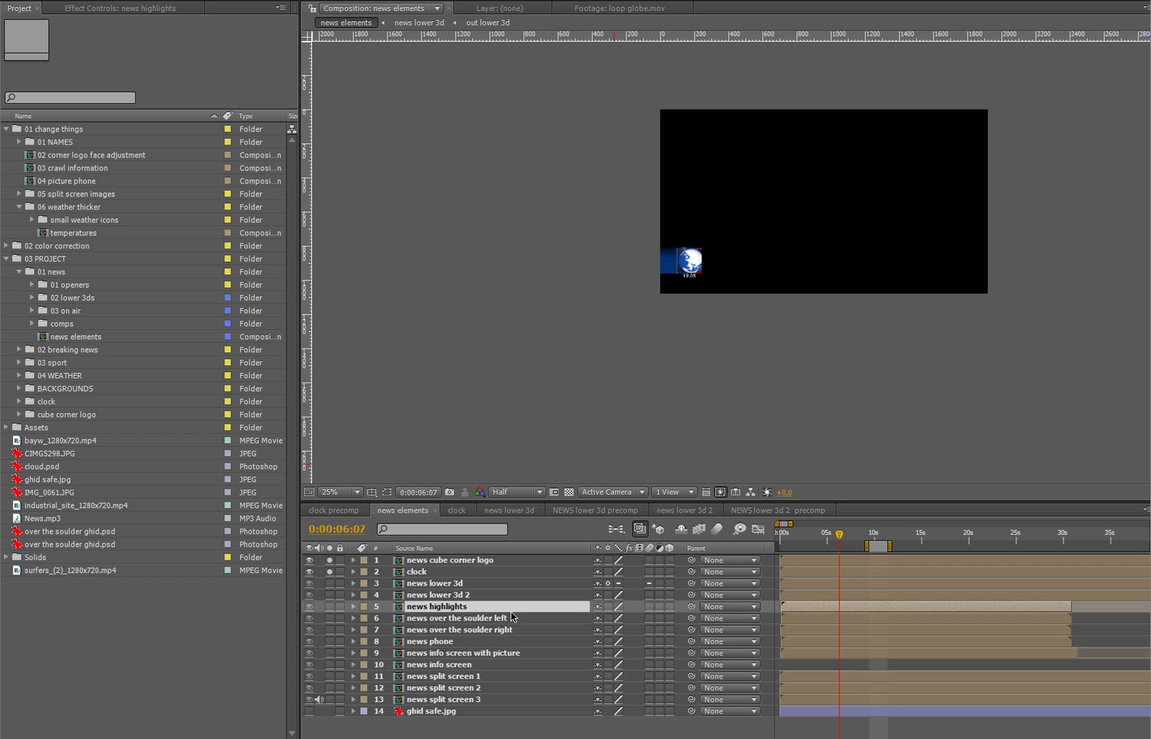
# - In the news highlights composition, move the out highlights and other layer to start at about 0:00:06:04 and hide the shy layers
pyautogui.doubleClick(475, 607)
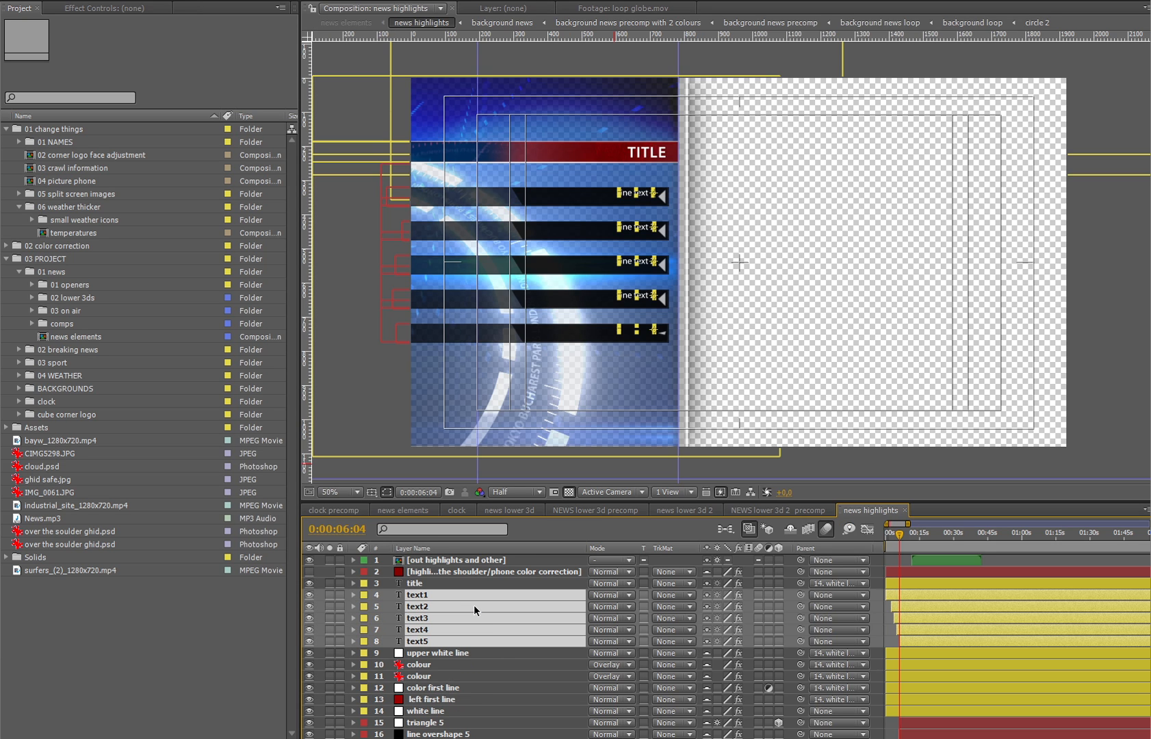
pyautogui.click(489, 560)
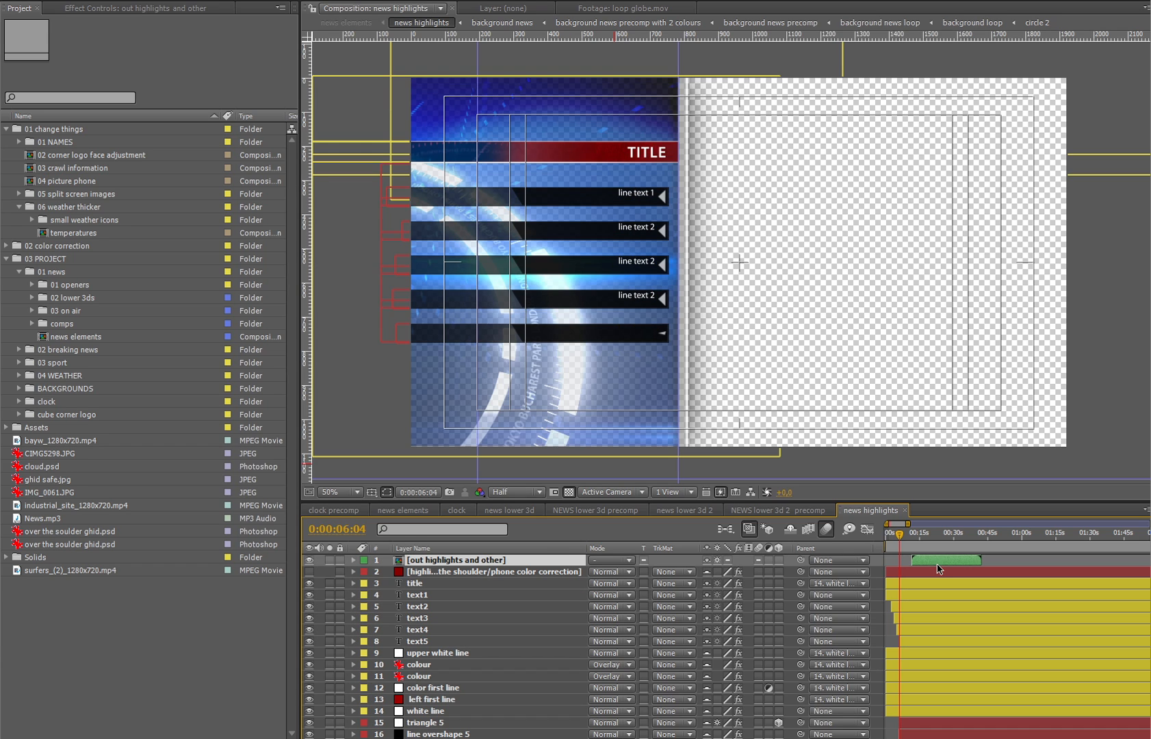
pyautogui.moveTo(938, 564); pyautogui.dragTo(929, 564)
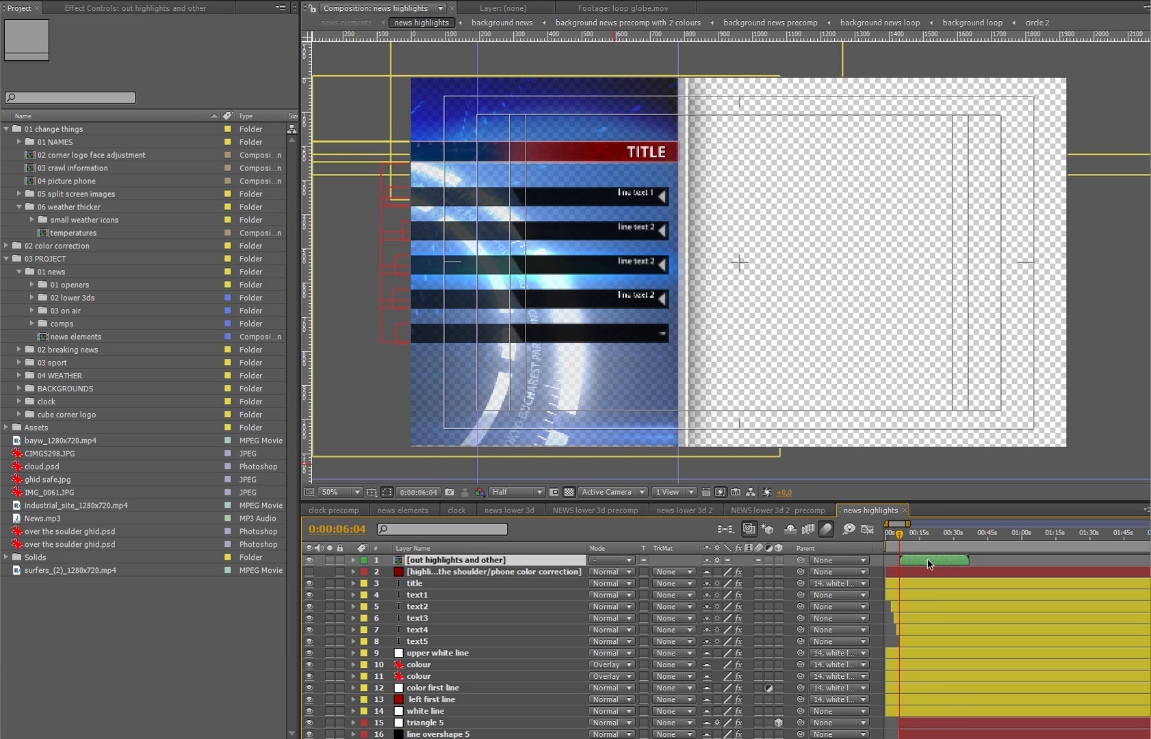
pyautogui.click(790, 528)
pyautogui.click(517, 674)
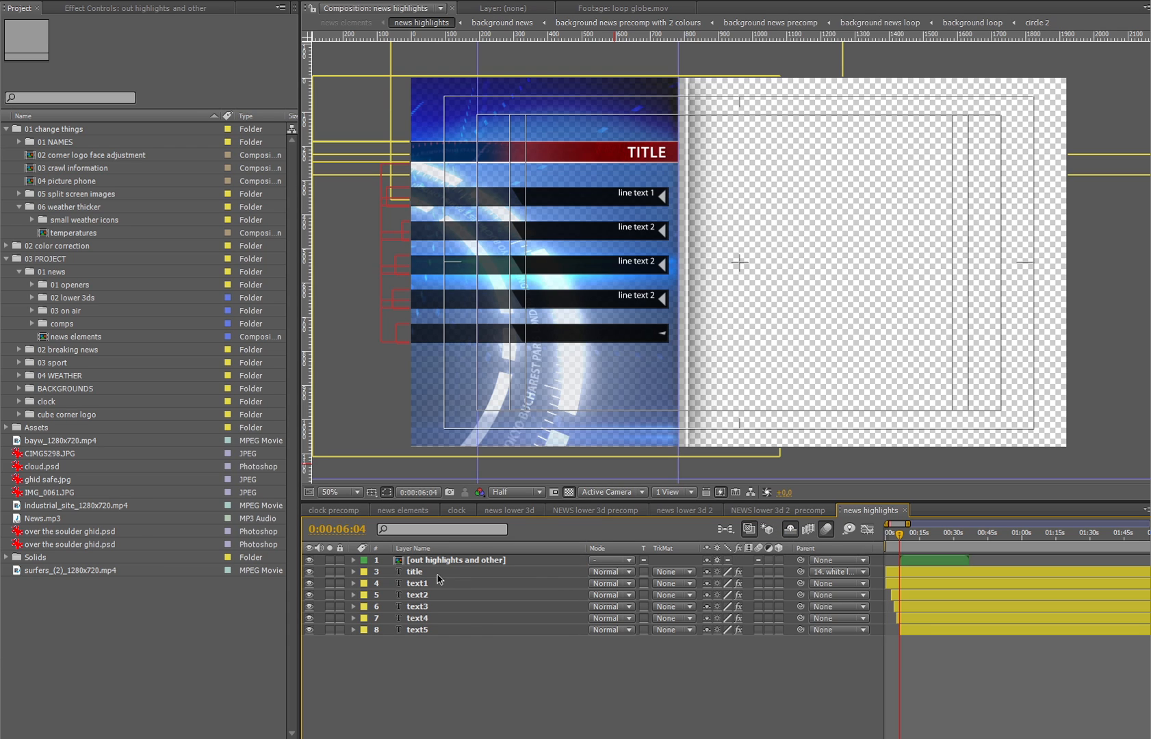
# - Change the highlights title to FSDFSD and the text1 layer to "dsfsdfsdf dfsdfsdf kjfdsklfj sdkfdsj flkjds lkjsdklfjsdlkfjslkdfjs", then copy the text1 wording
pyautogui.click(438, 573)
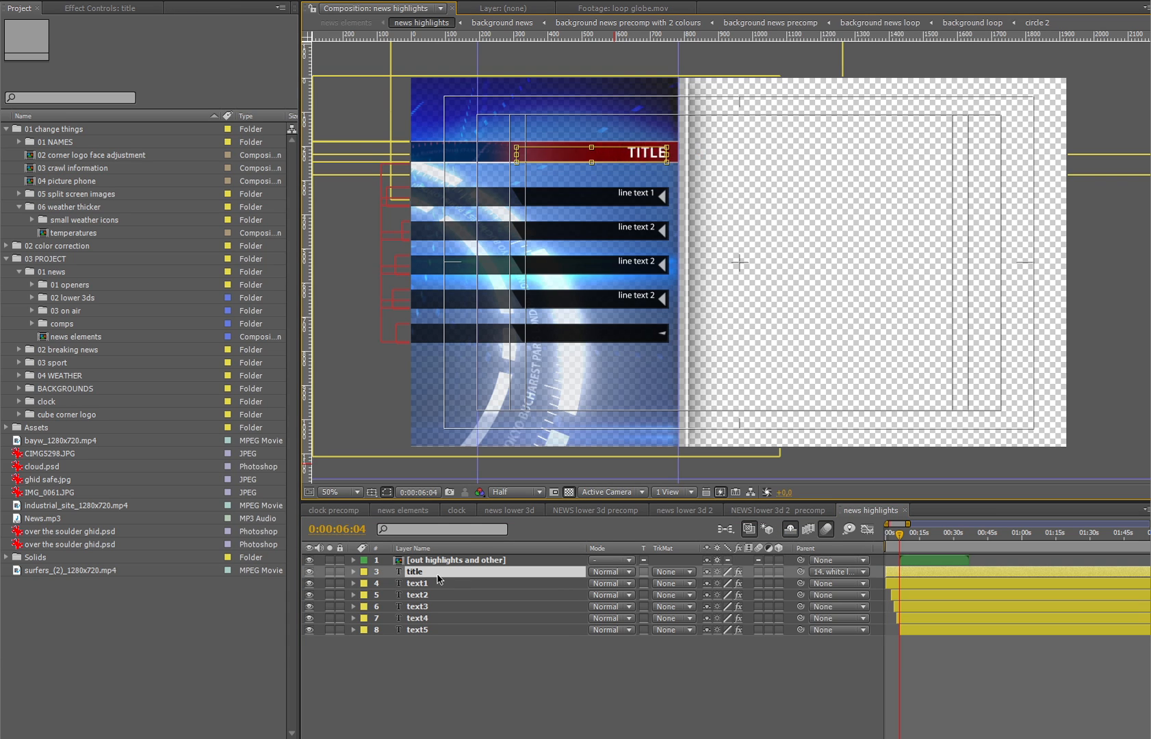
pyautogui.click(441, 585)
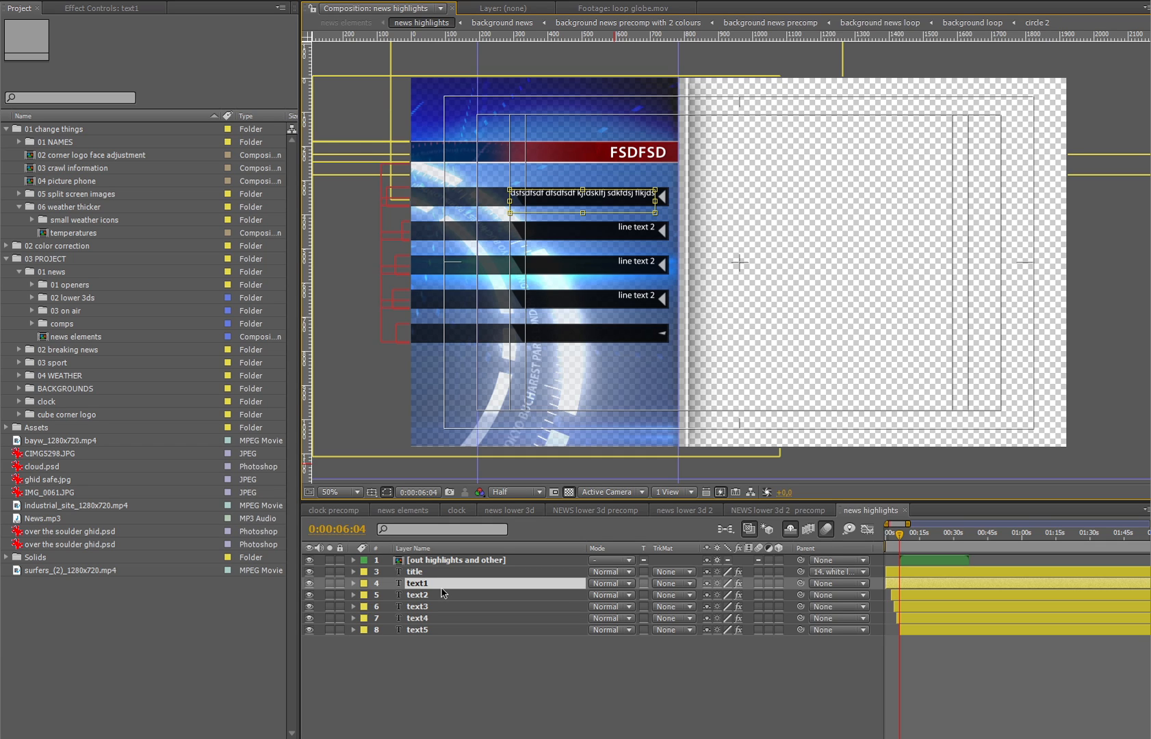
pyautogui.hotkey('ctrl', 'a')
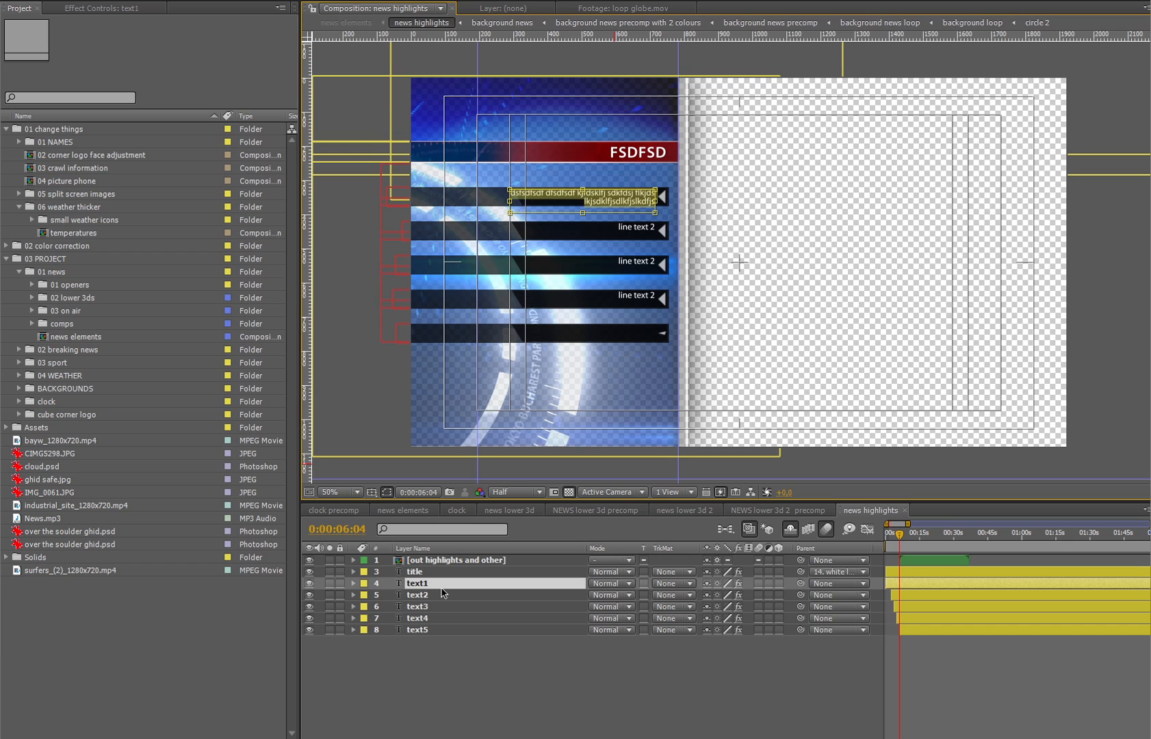
pyautogui.click(441, 587)
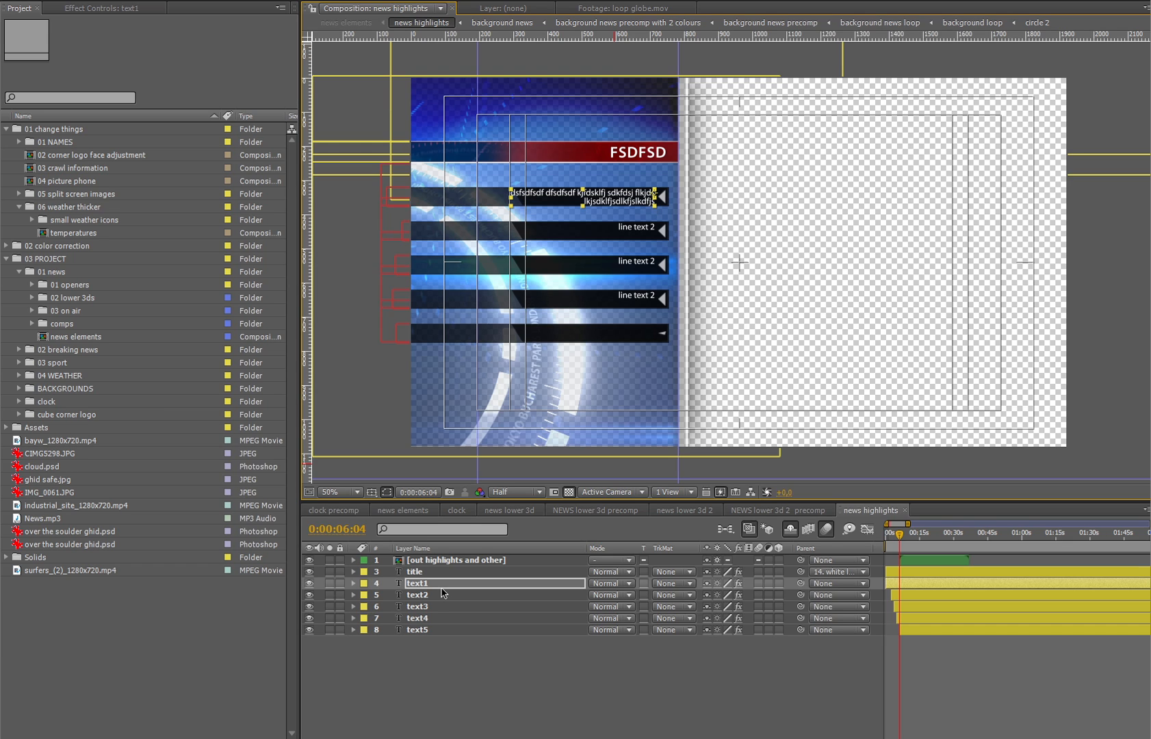
# - Replace the text of the text2, text3 and text4 layers with the same wording as text1
pyautogui.click(425, 598)
pyautogui.write('dsfsdfsdf dfsdfsdf kjfdsklfj sdkfdsj flkjds lkjsdklfjsdlkfjslkdfjs')
pyautogui.press('Return')
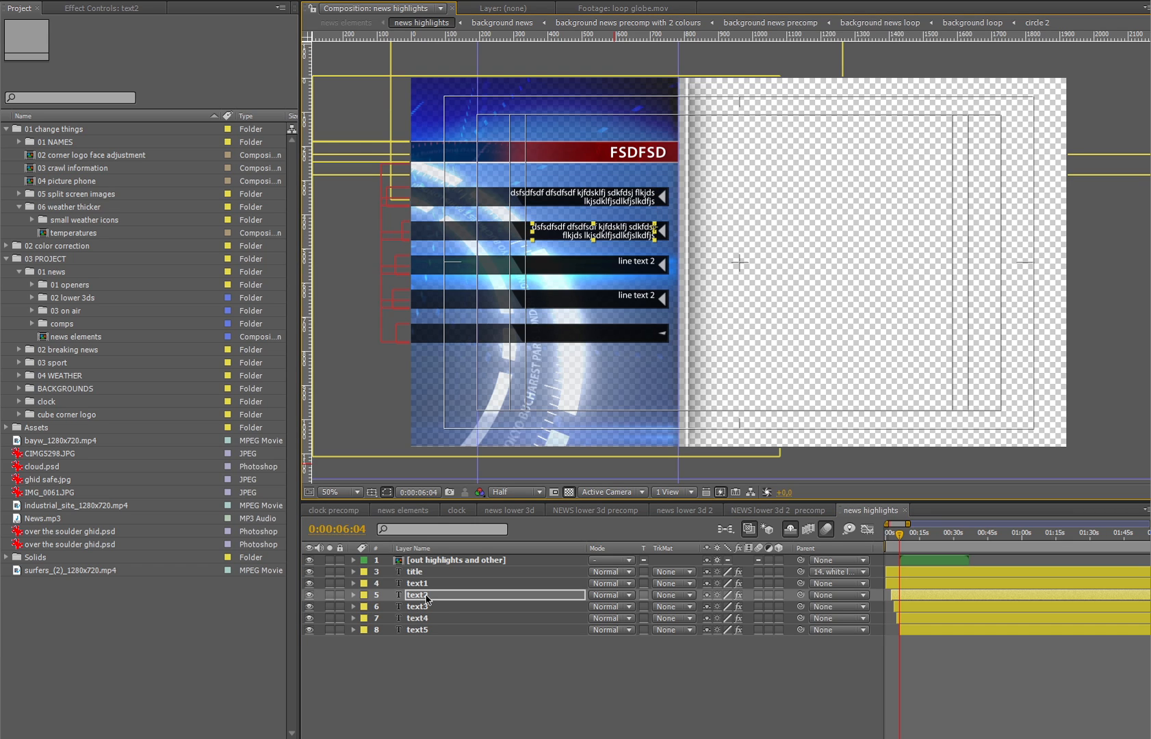
pyautogui.click(436, 606)
pyautogui.hotkey('ctrl', 'v')
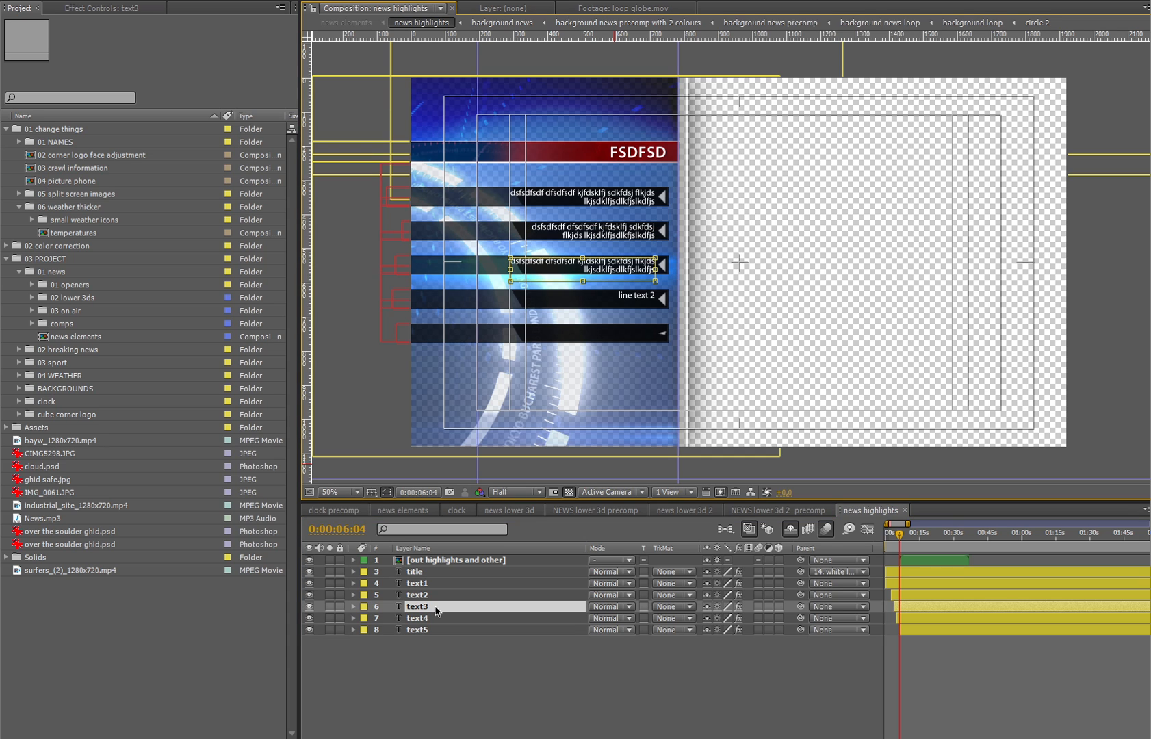
pyautogui.press('Return')
pyautogui.click(439, 619)
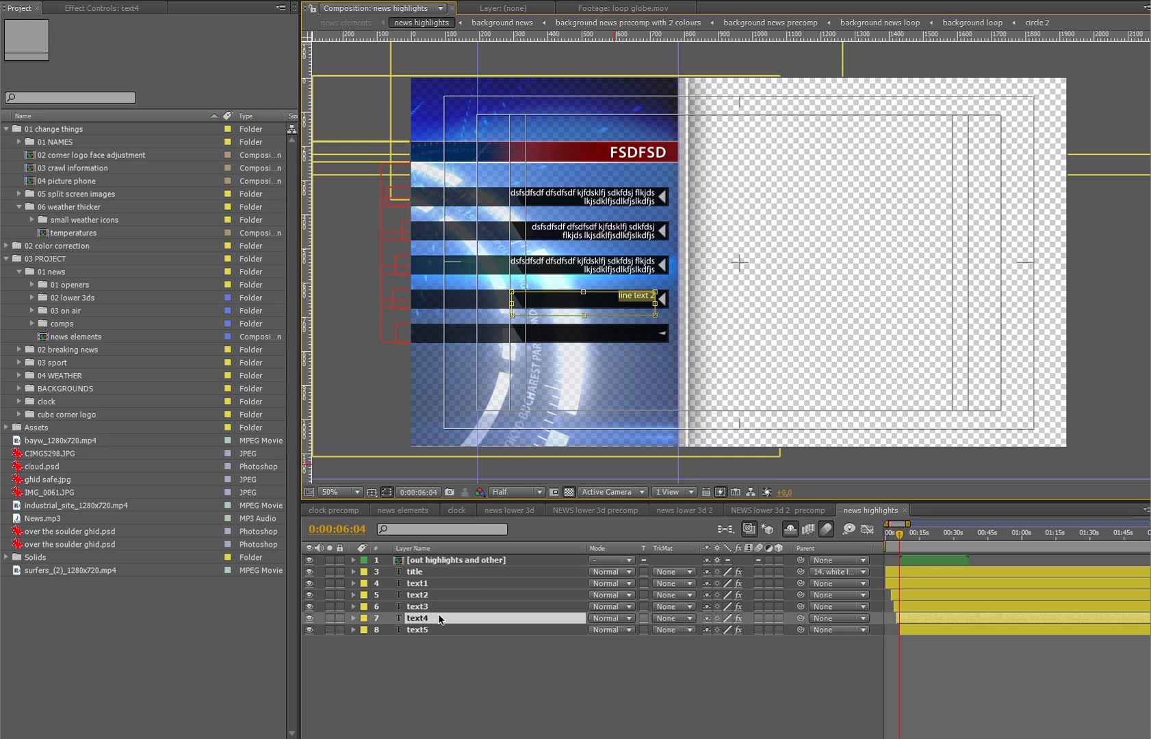
pyautogui.write('dsfsdfsdf dfsdfsdf kjfdsklfj sdkfdsj flkjds lkjsdklfjsdlkfjslkdfjs')
pyautogui.press('Return')
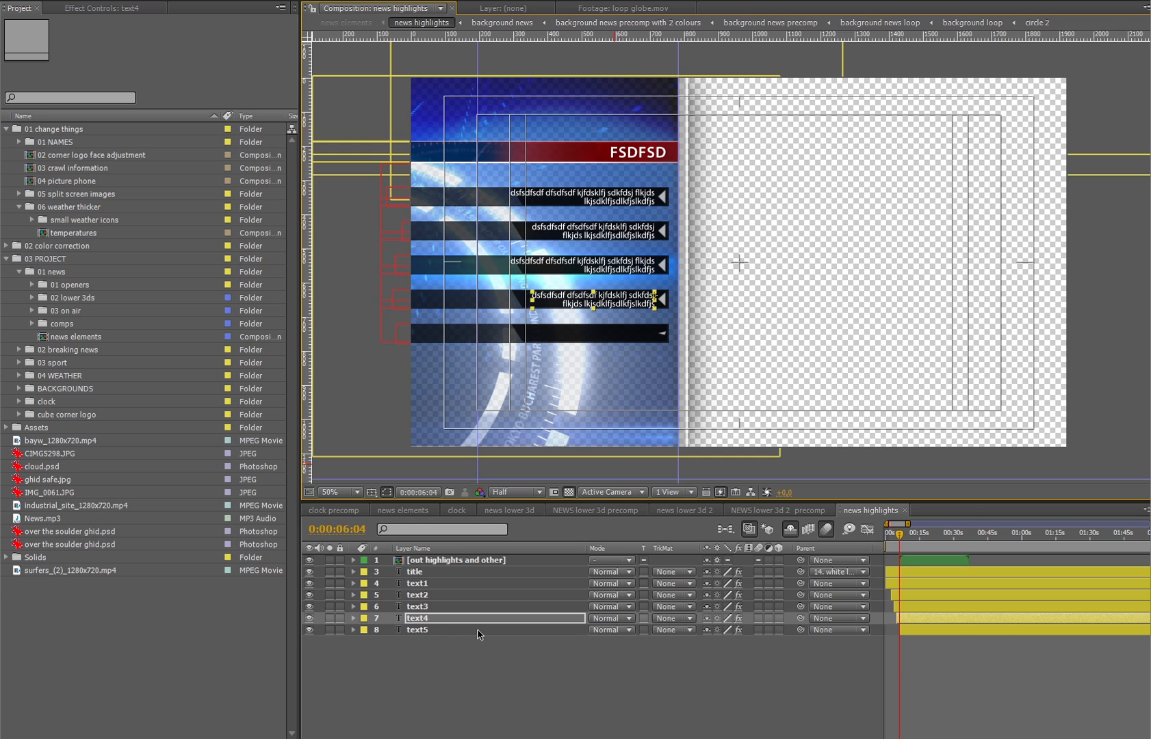
# - Move the out highlights and other layer to start at about 9 seconds and paste the text1 wording into text5 at 0:00:08:06
pyautogui.moveTo(911, 553); pyautogui.dragTo(918, 554)
pyautogui.click(903, 540)
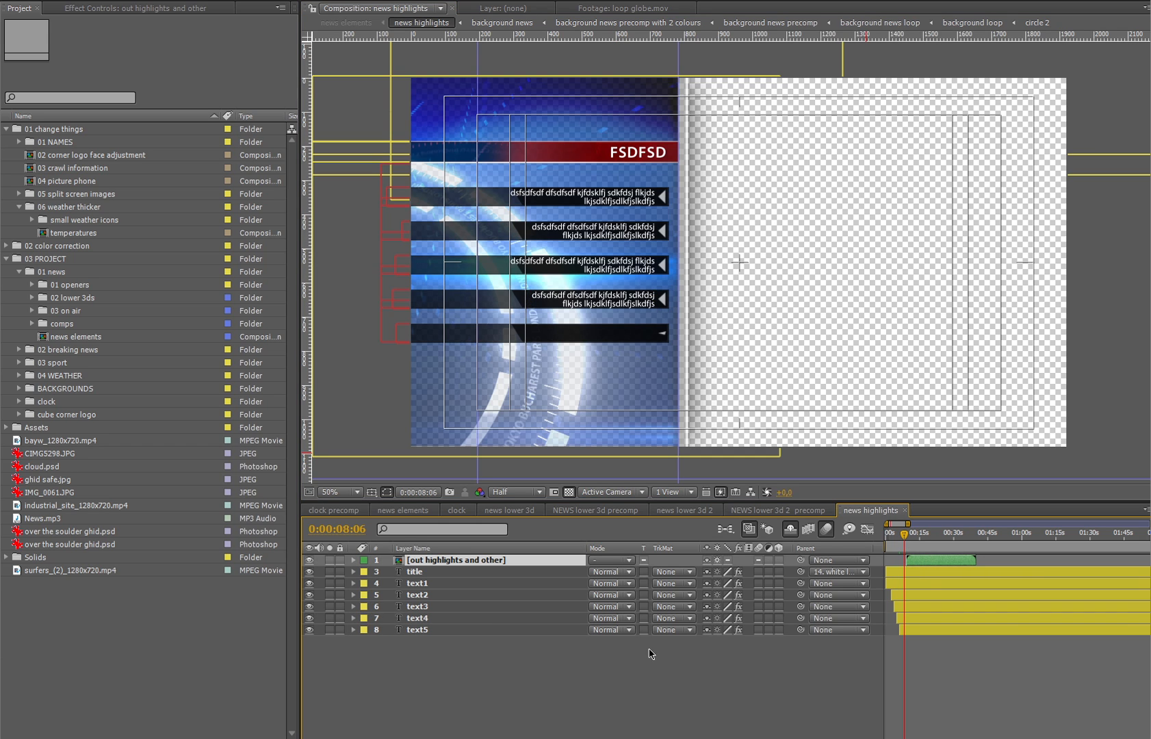
pyautogui.click(472, 637)
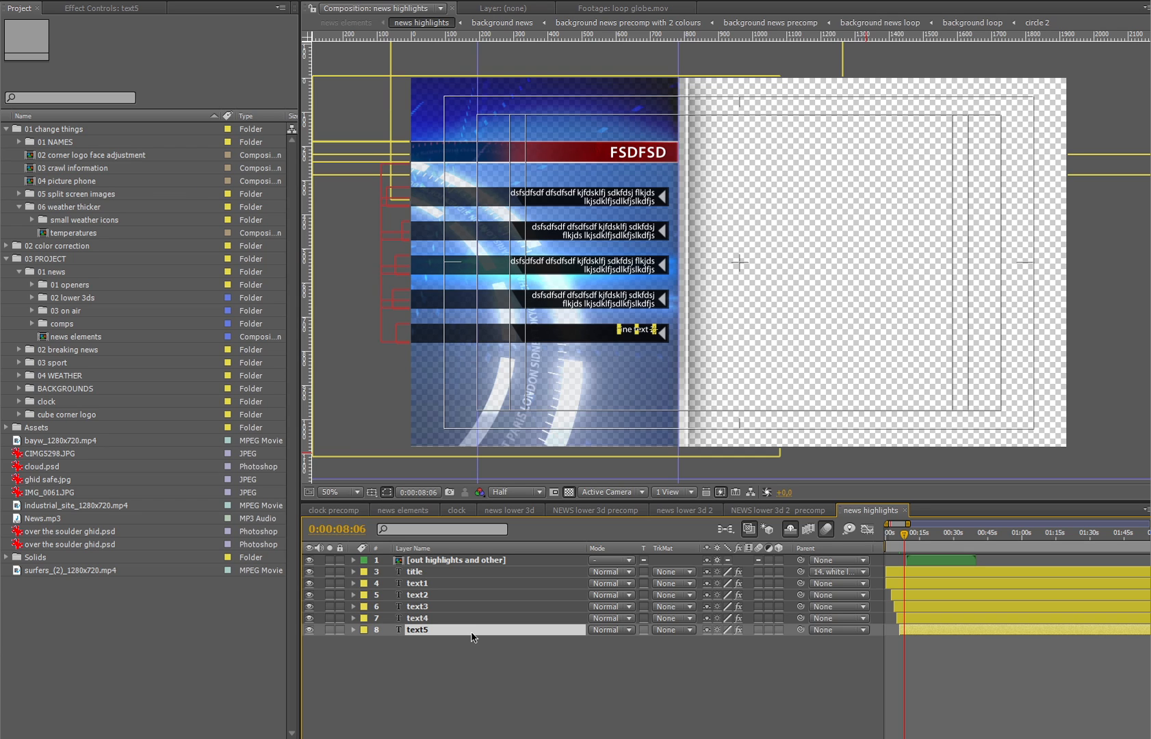
pyautogui.hotkey('ctrl', 'v')
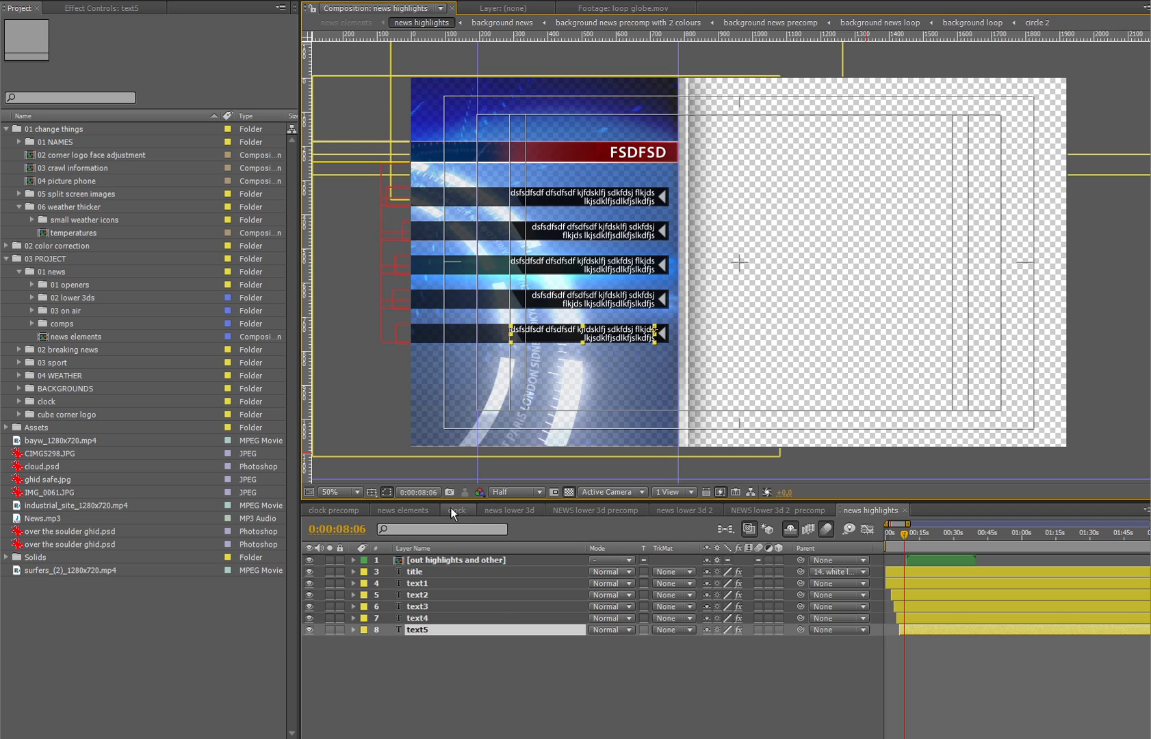
# - In the news elements composition, solo news over the soulder left instead of news highlights and preview its opening up to 0:00:00:17
pyautogui.click(416, 510)
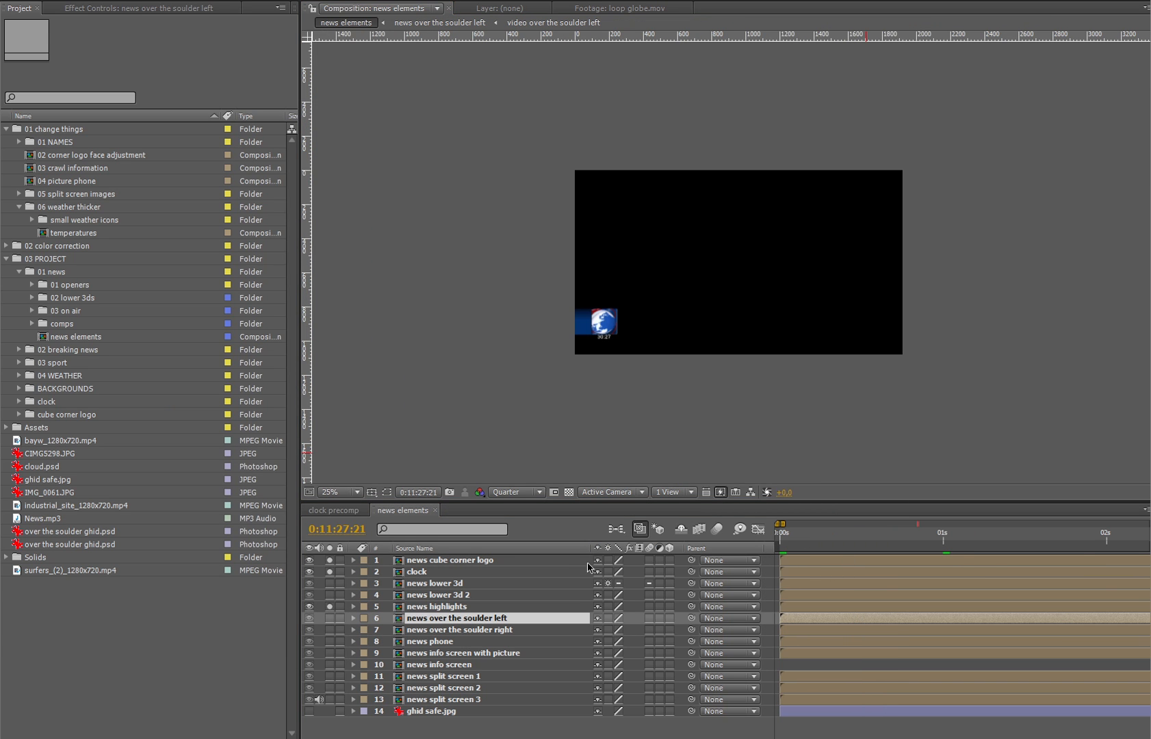
pyautogui.click(455, 621)
pyautogui.click(329, 618)
pyautogui.click(329, 606)
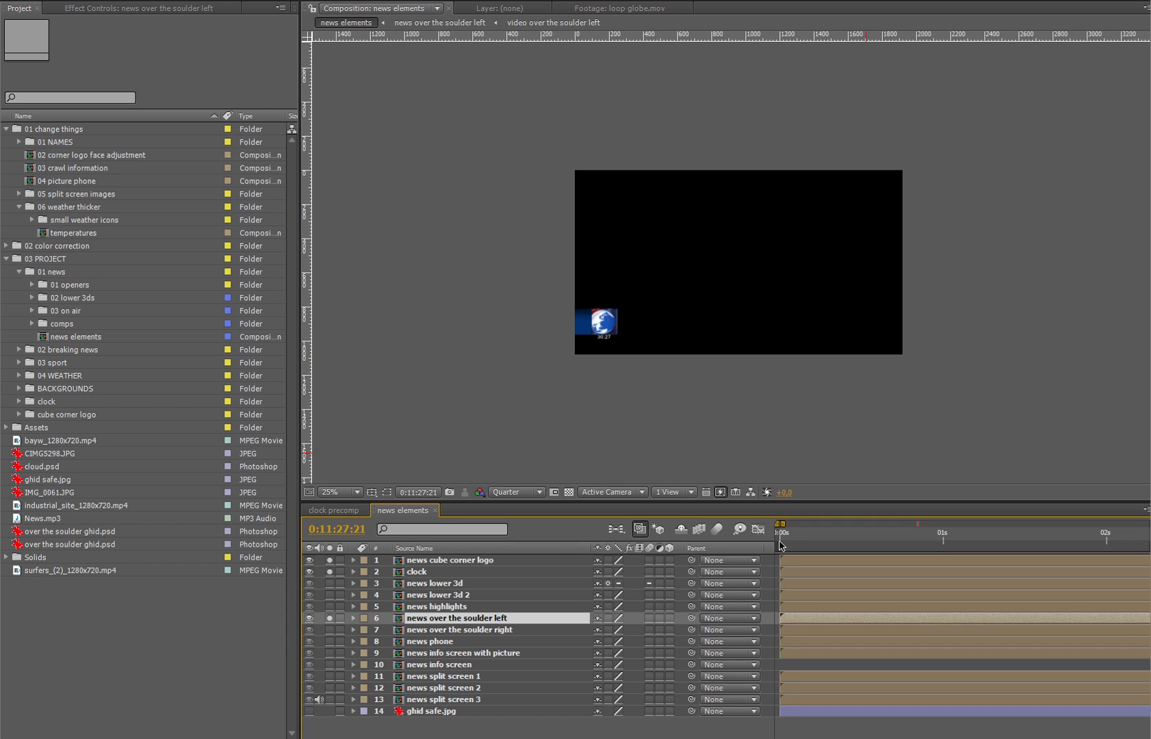
pyautogui.click(787, 538)
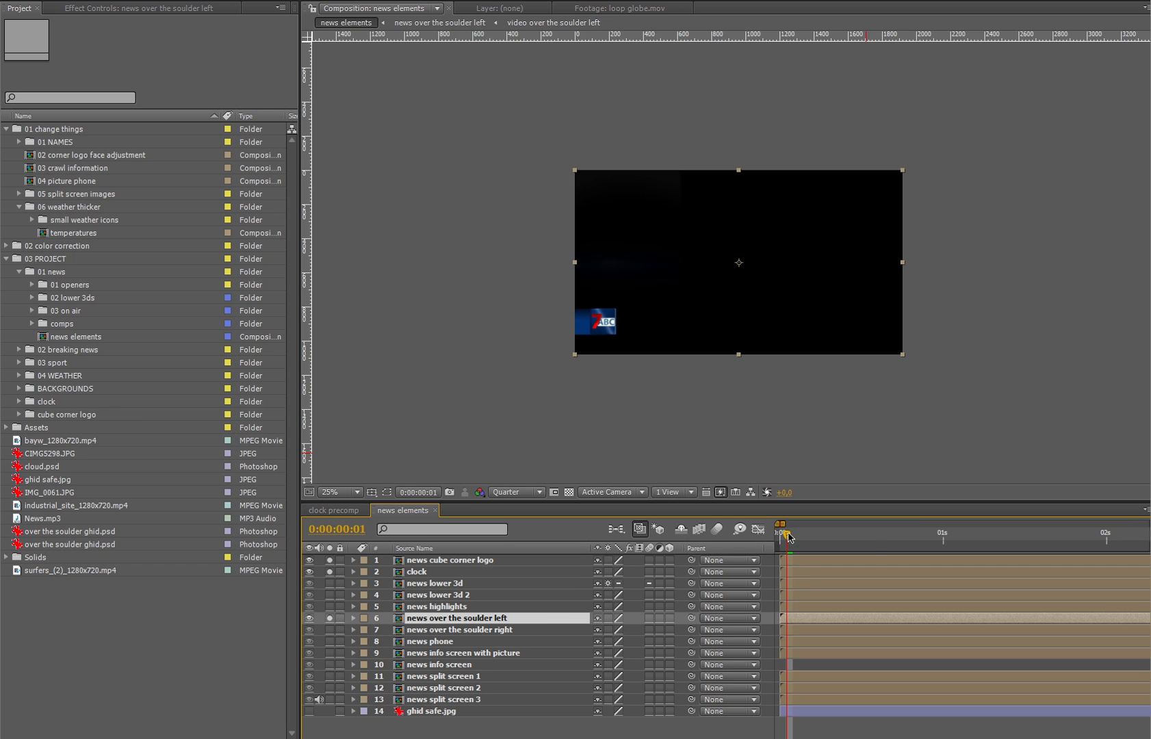
pyautogui.moveTo(791, 533); pyautogui.dragTo(796, 534)
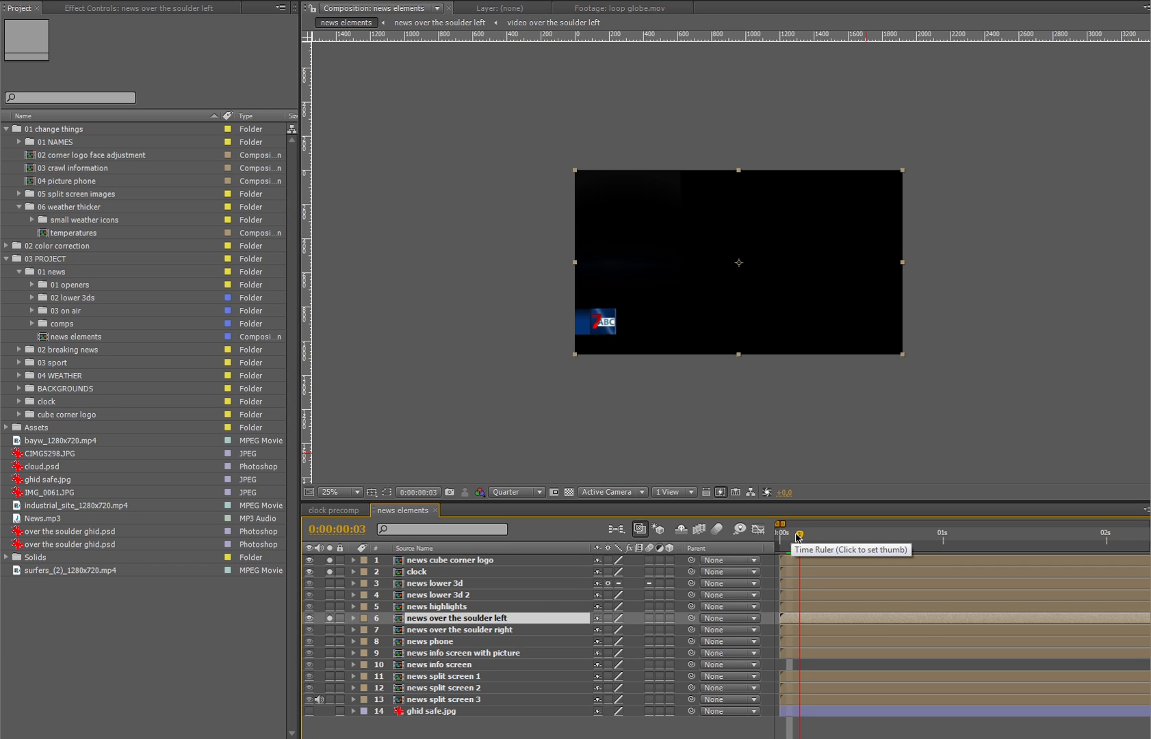
pyautogui.click(818, 534)
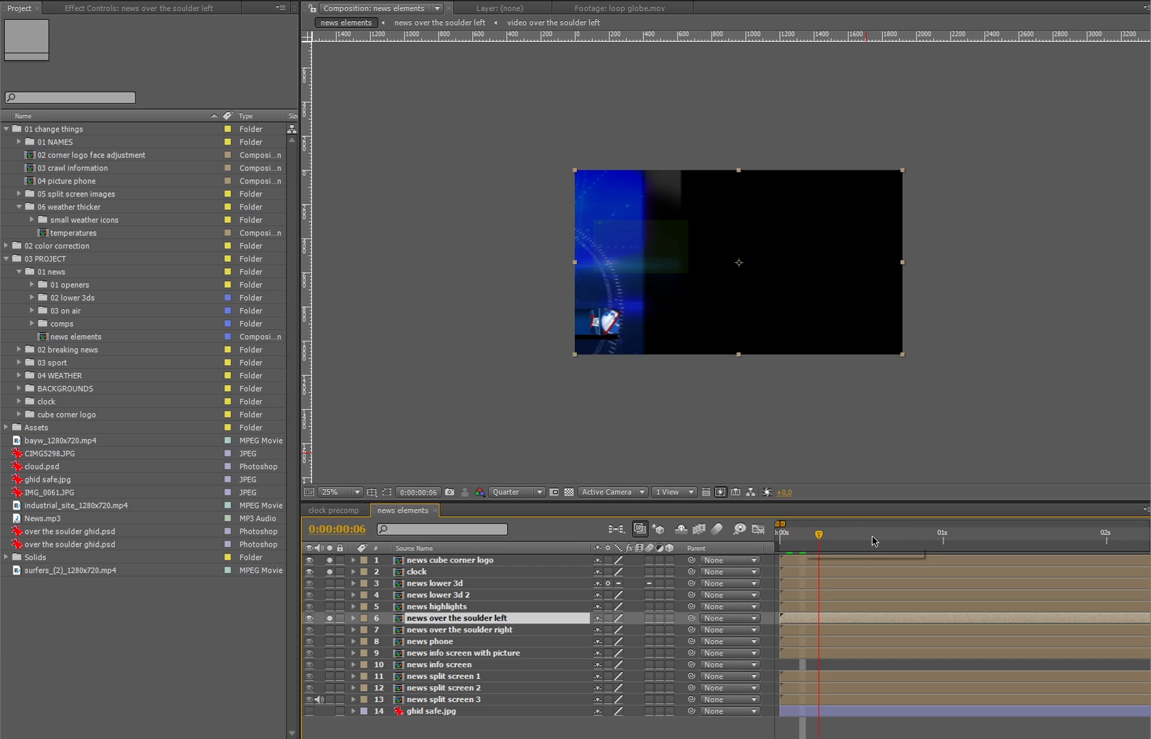
pyautogui.click(890, 534)
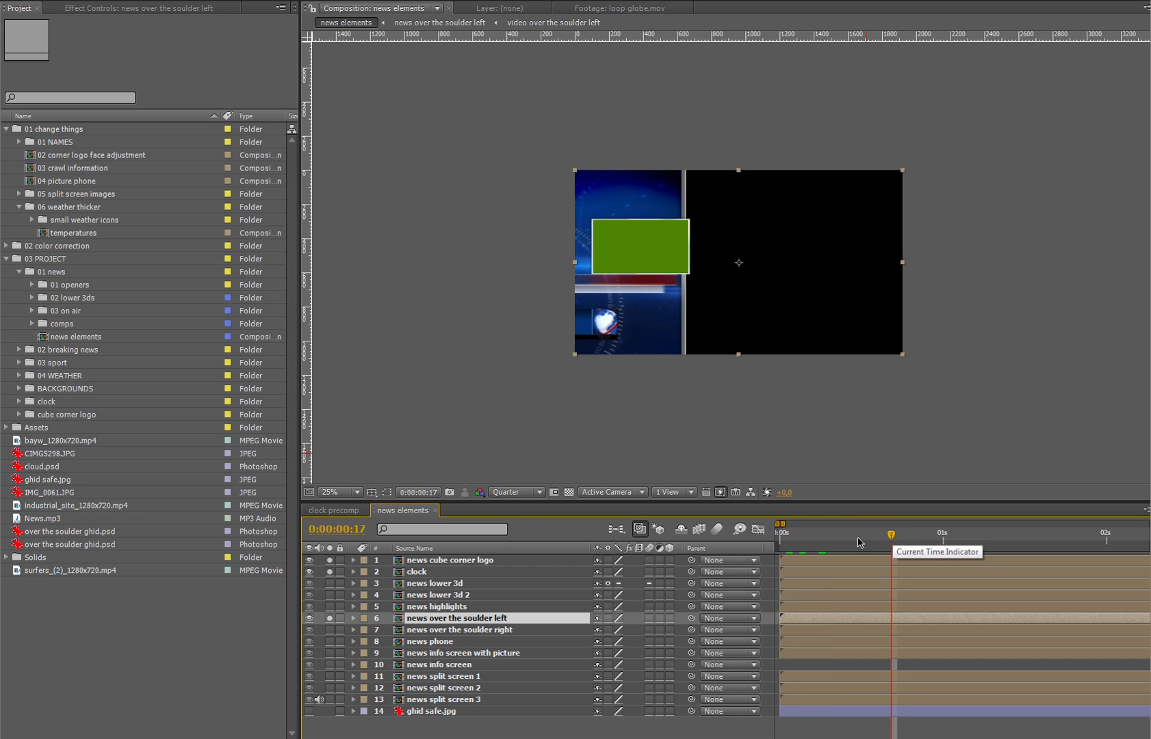
# - Open the news over the soulder left composition and move its out highlights and other layer to start at about 45 seconds
pyautogui.doubleClick(467, 619)
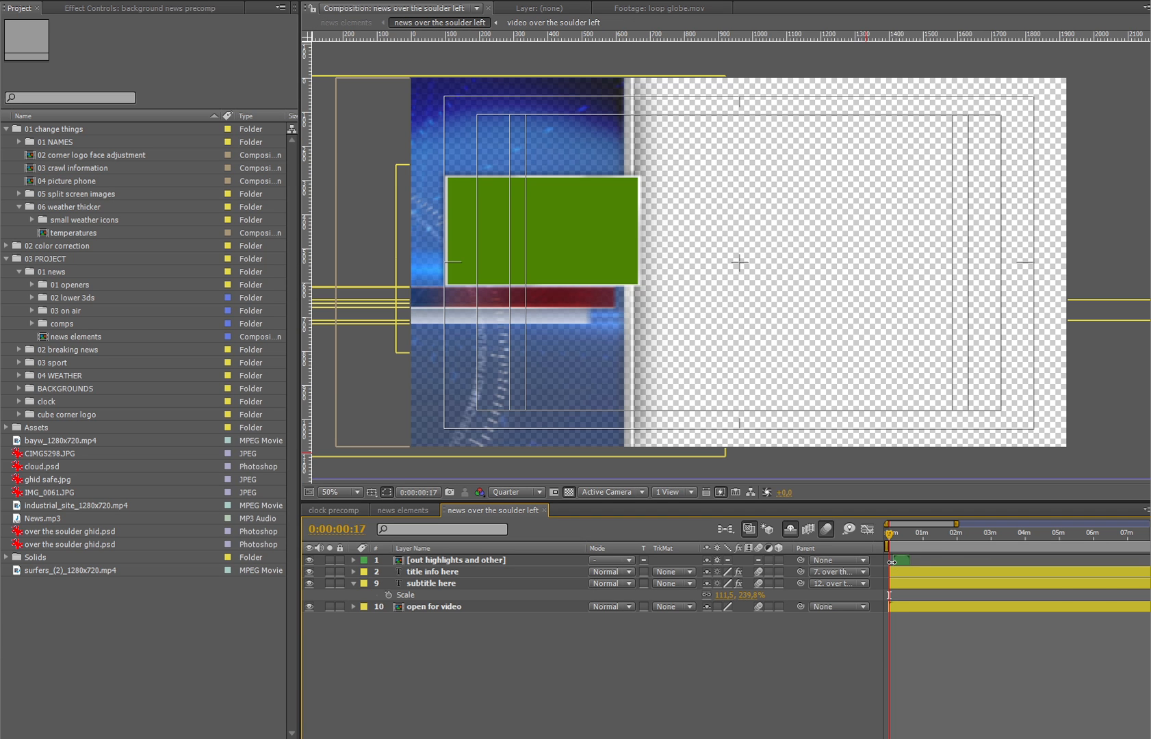
pyautogui.moveTo(901, 565)
pyautogui.mouseDown()
pyautogui.moveTo(913, 565)
pyautogui.moveTo(901, 565)
pyautogui.mouseUp()
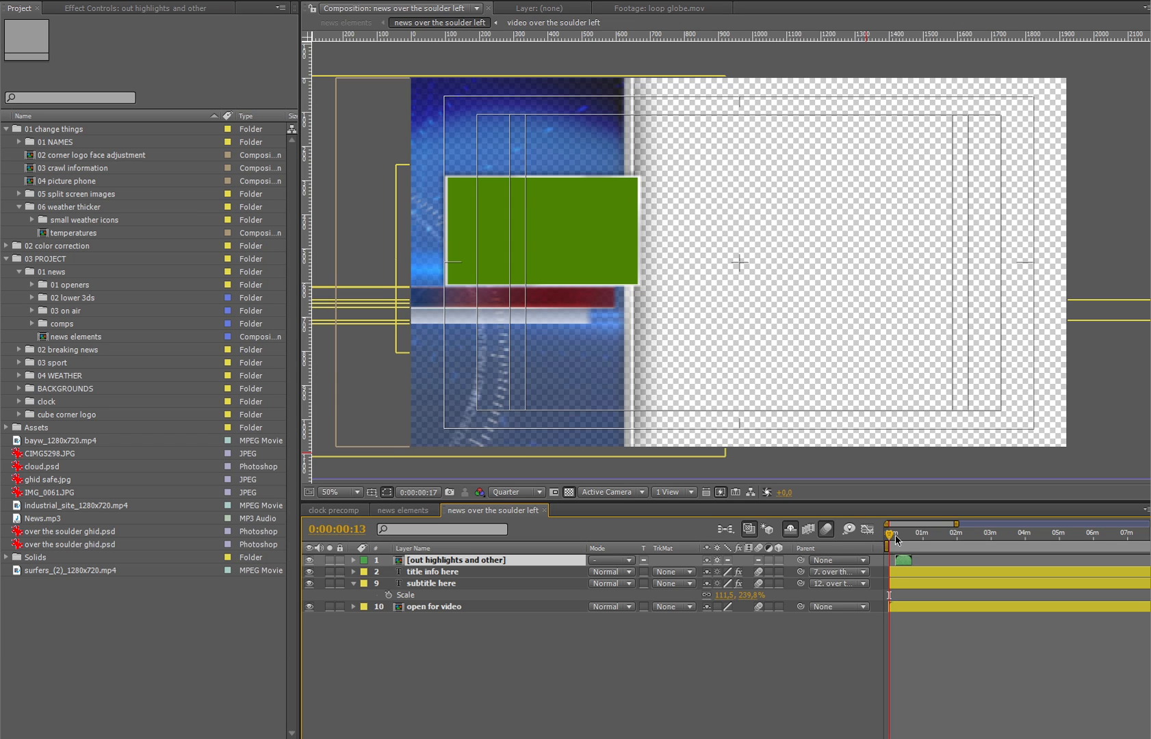
pyautogui.click(472, 584)
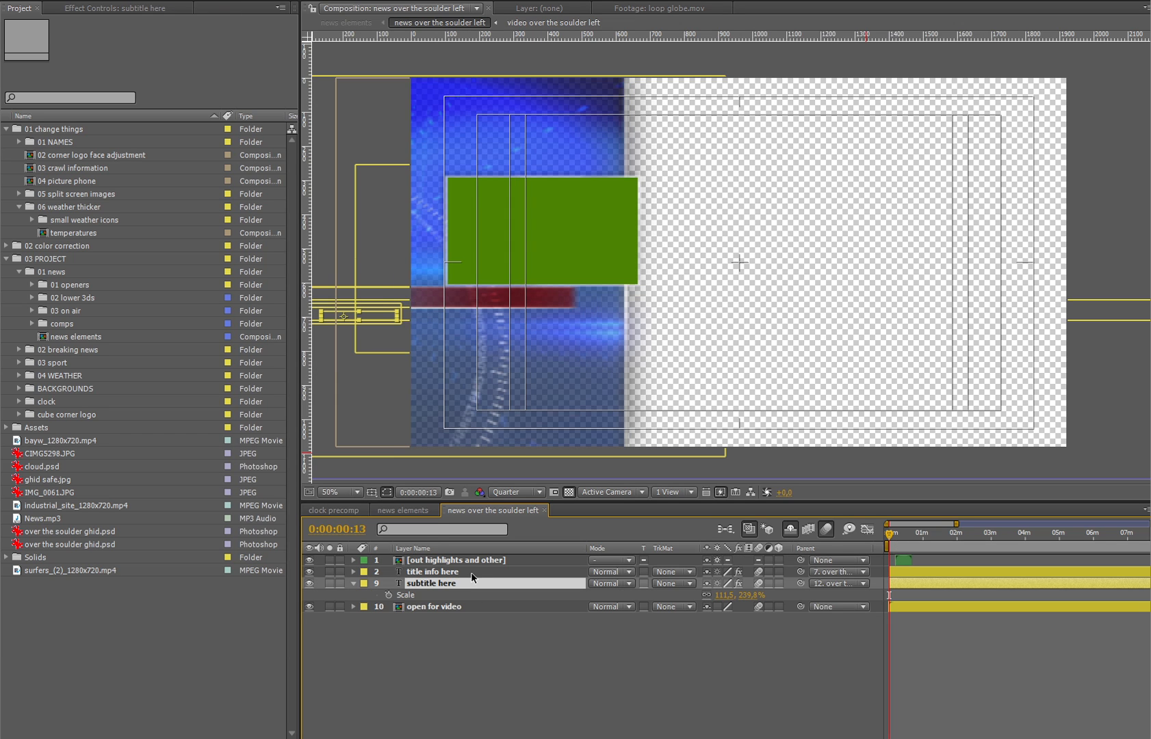
pyautogui.moveTo(902, 556); pyautogui.dragTo(920, 556)
# - At 0:00:29:09, change the title info text to GFDGDF and the subtitle text to FGDGDFG
pyautogui.click(900, 534)
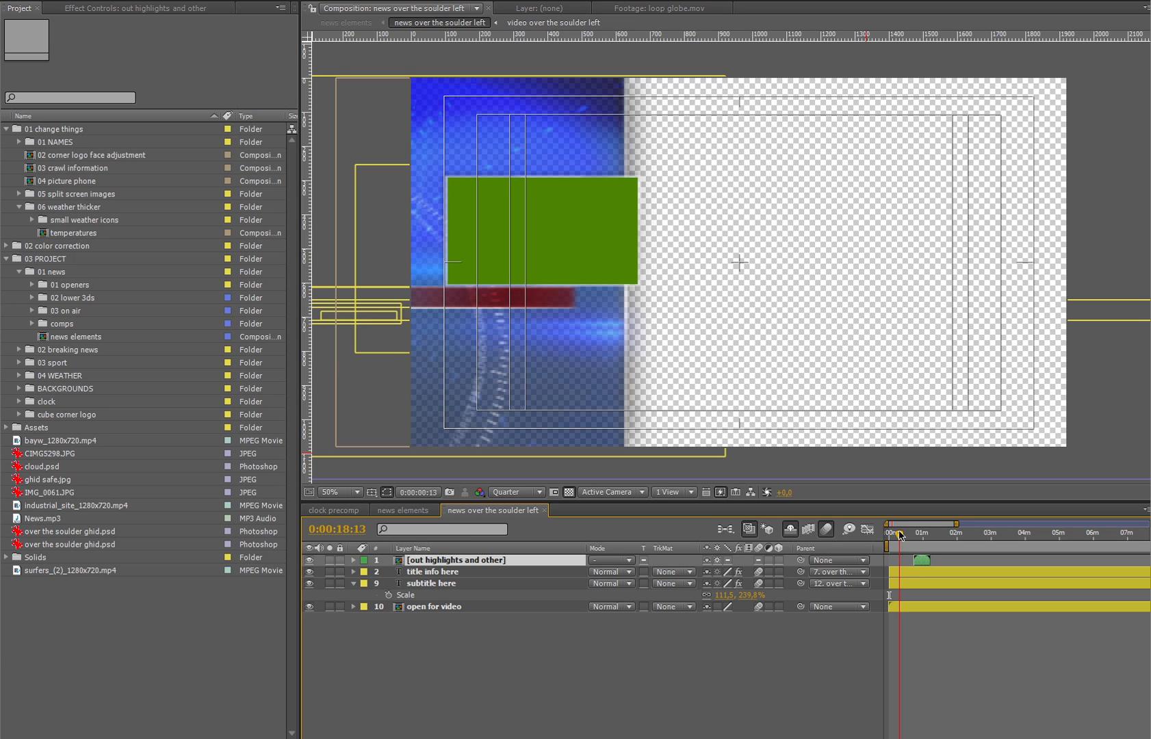
pyautogui.click(905, 535)
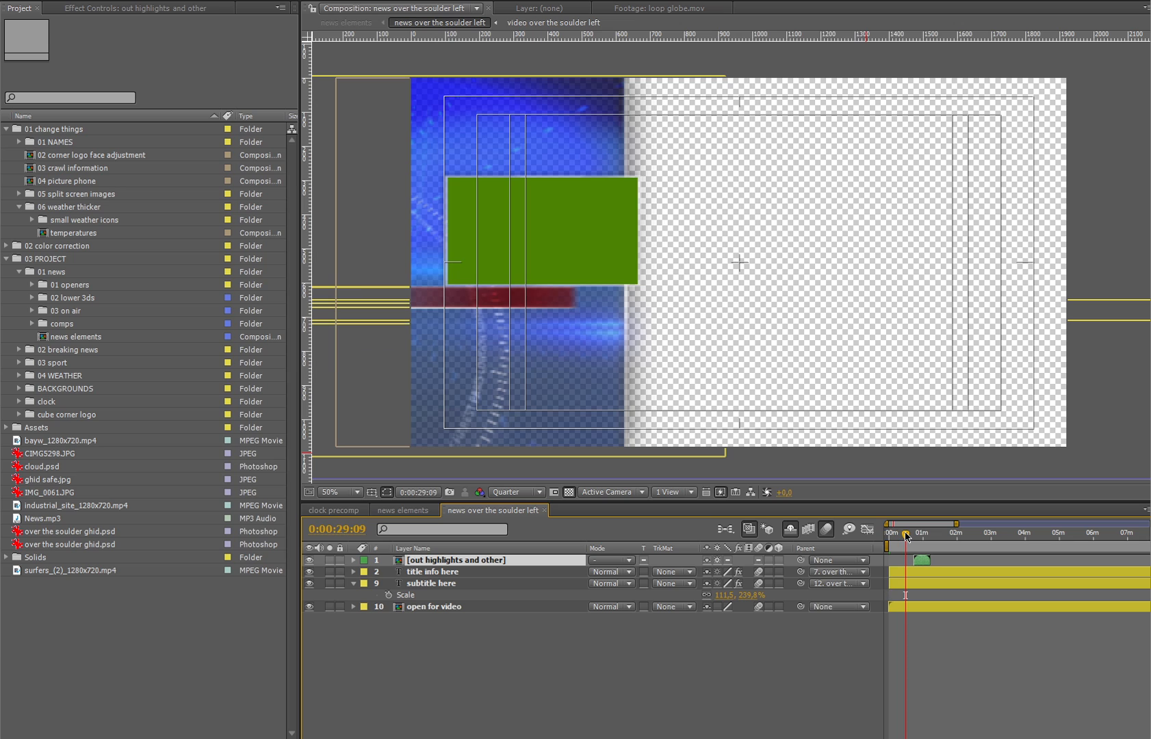
pyautogui.click(491, 575)
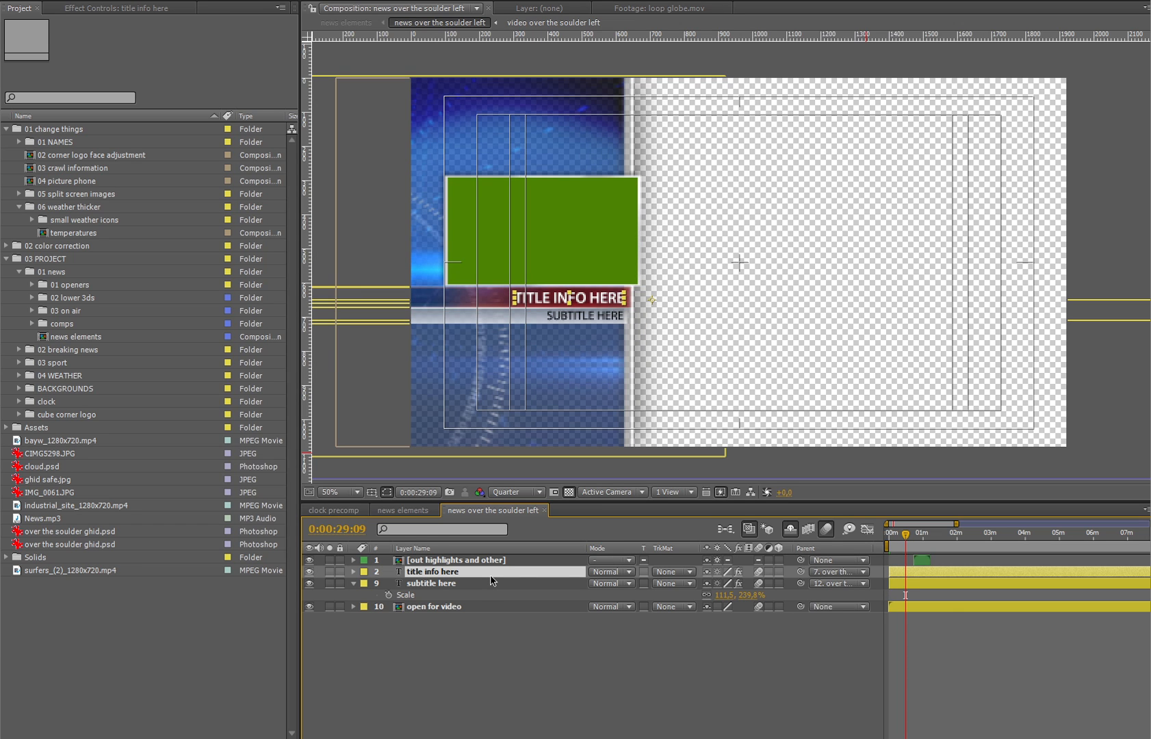
pyautogui.write('gfdgdf')
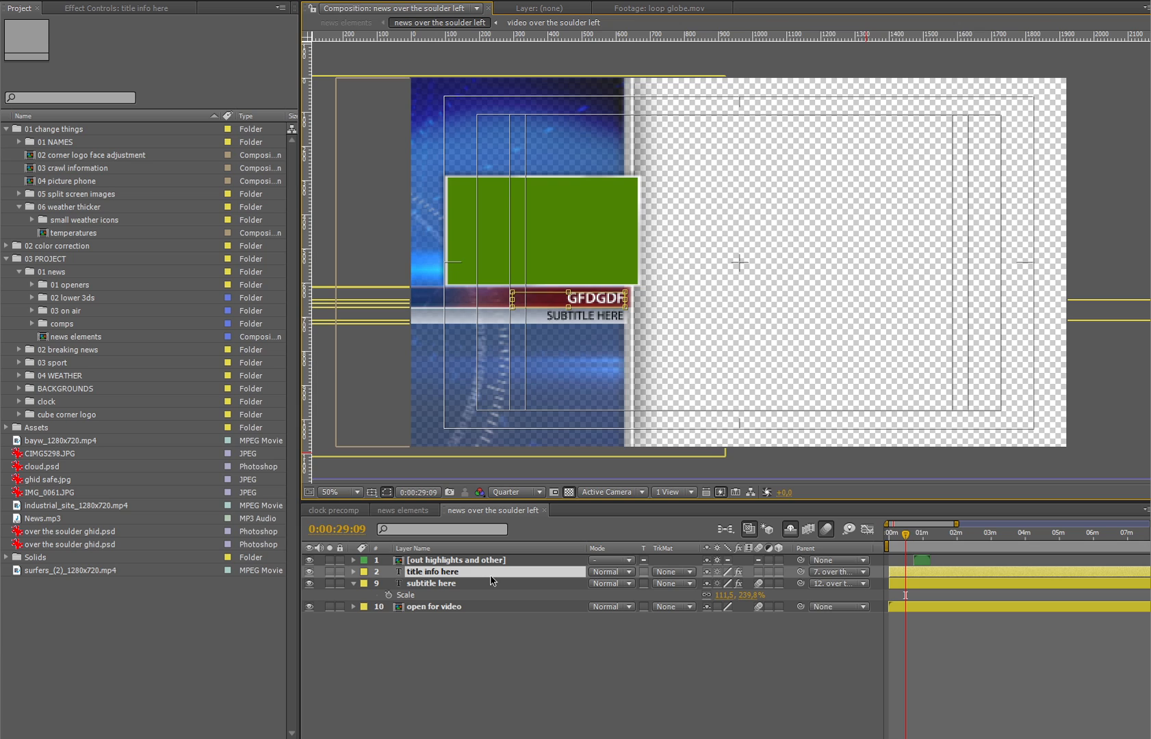
pyautogui.press('KP_Enter')
pyautogui.doubleClick(492, 587)
pyautogui.write('fgdgdfg')
pyautogui.press('KP_Enter')
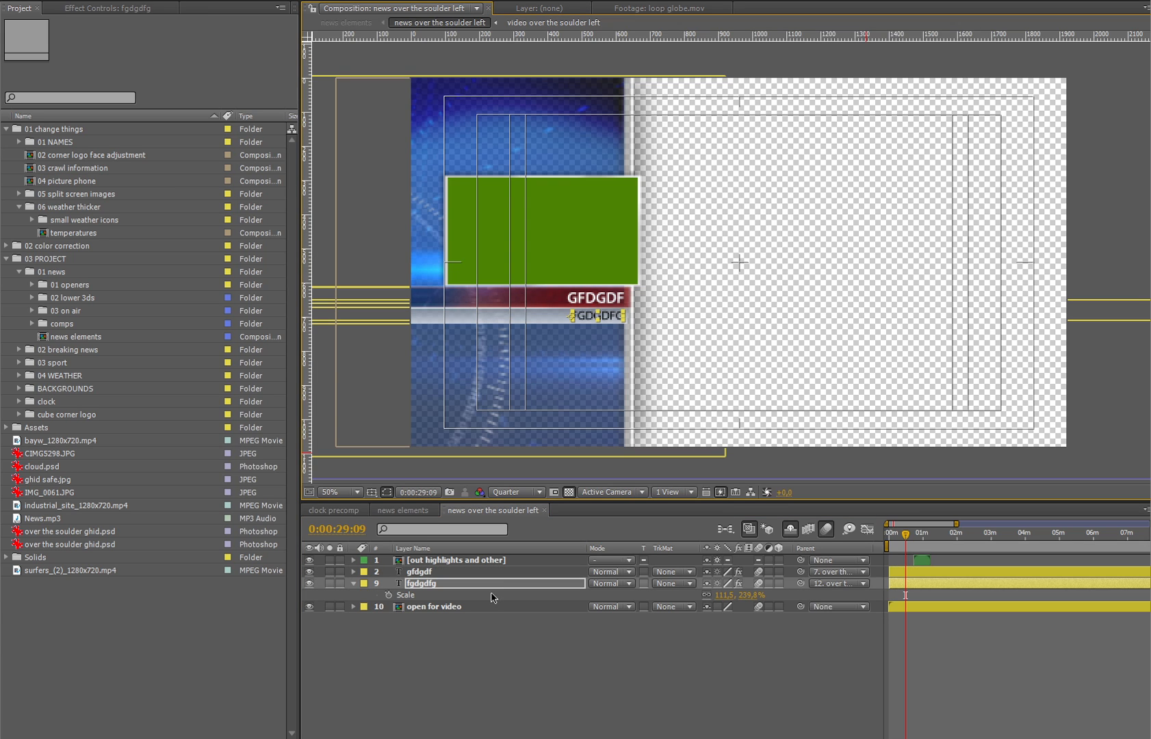
# - Open the open for video composition and replace the source of its replace with video layer with surfers_(2)_1280x720.mp4
pyautogui.click(488, 607)
pyautogui.doubleClick(488, 608)
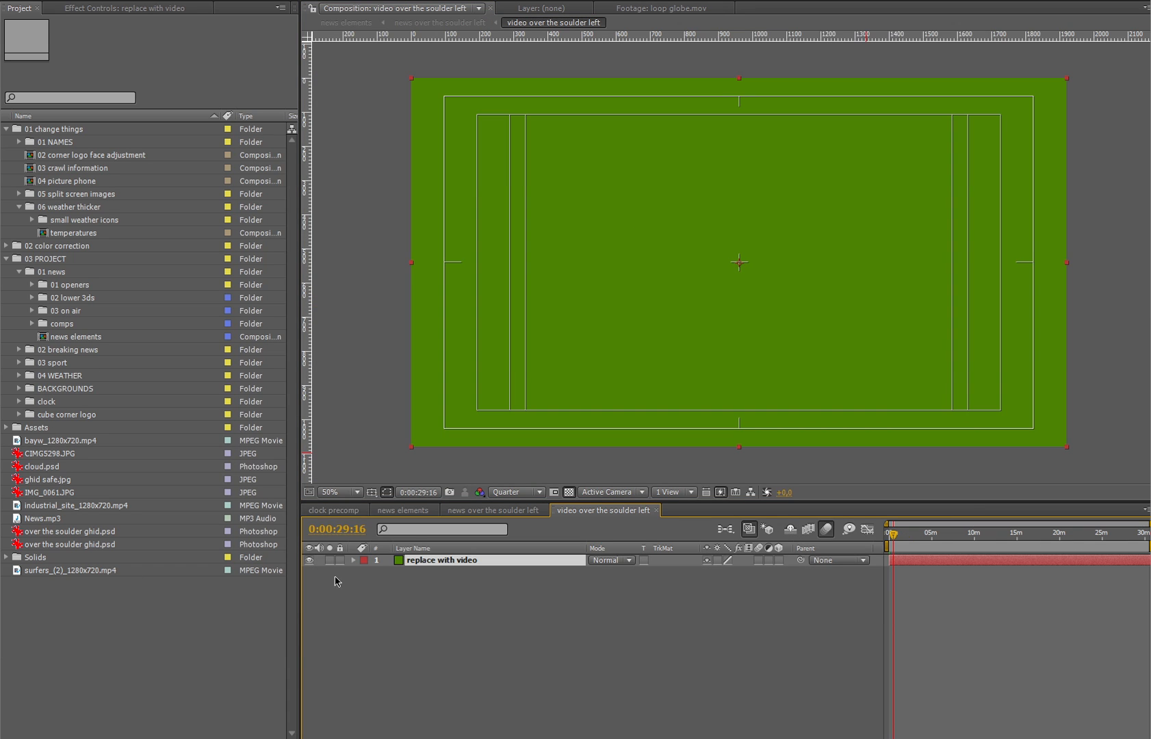
pyautogui.click(71, 572)
pyautogui.moveTo(60, 574); pyautogui.dragTo(477, 562)
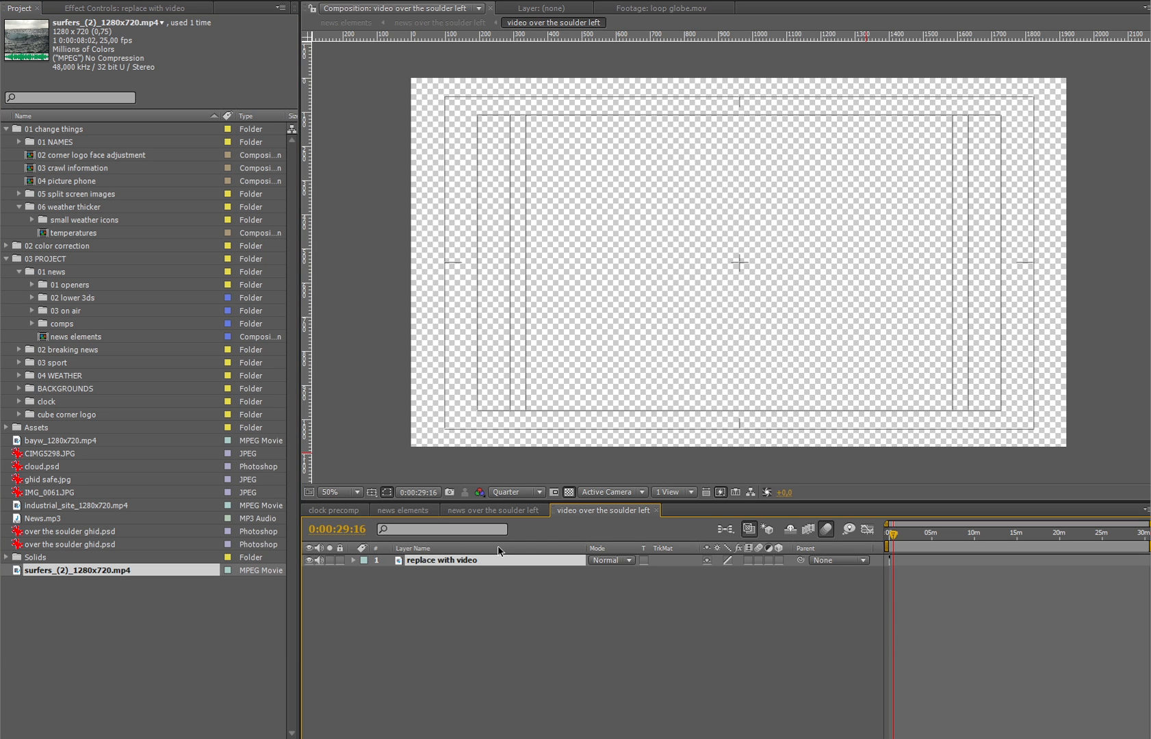
# - Go to the start of video over the soulder left and scale up the surfers footage to fill the frame
pyautogui.click(527, 508)
pyautogui.click(589, 510)
pyautogui.click(888, 535)
pyautogui.press('=')
pyautogui.press('=')
pyautogui.press('=')
pyautogui.press('=')
pyautogui.press('=')
pyautogui.press('=')
pyautogui.press('=')
pyautogui.press('=')
pyautogui.press('=')
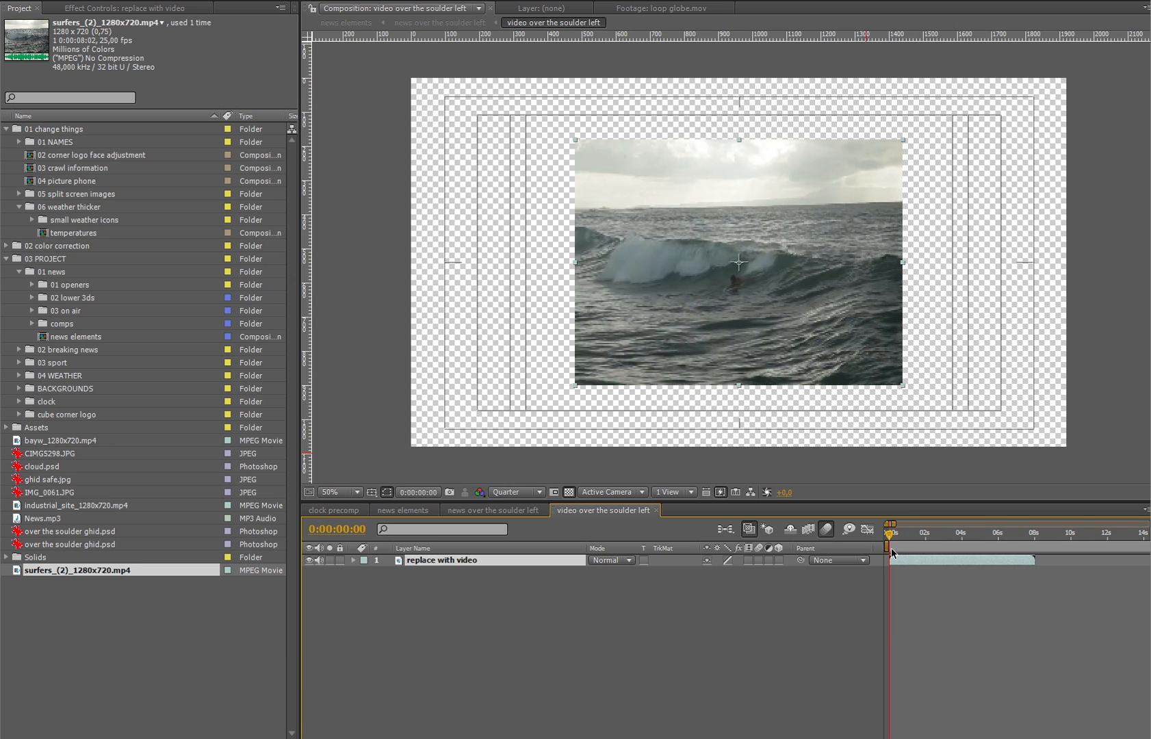
pyautogui.press('s')
pyautogui.moveTo(732, 571); pyautogui.dragTo(806, 571)
# - Return to news over the soulder left and examine along the timeline how long the inserted surfers video plays in its frame
pyautogui.click(516, 514)
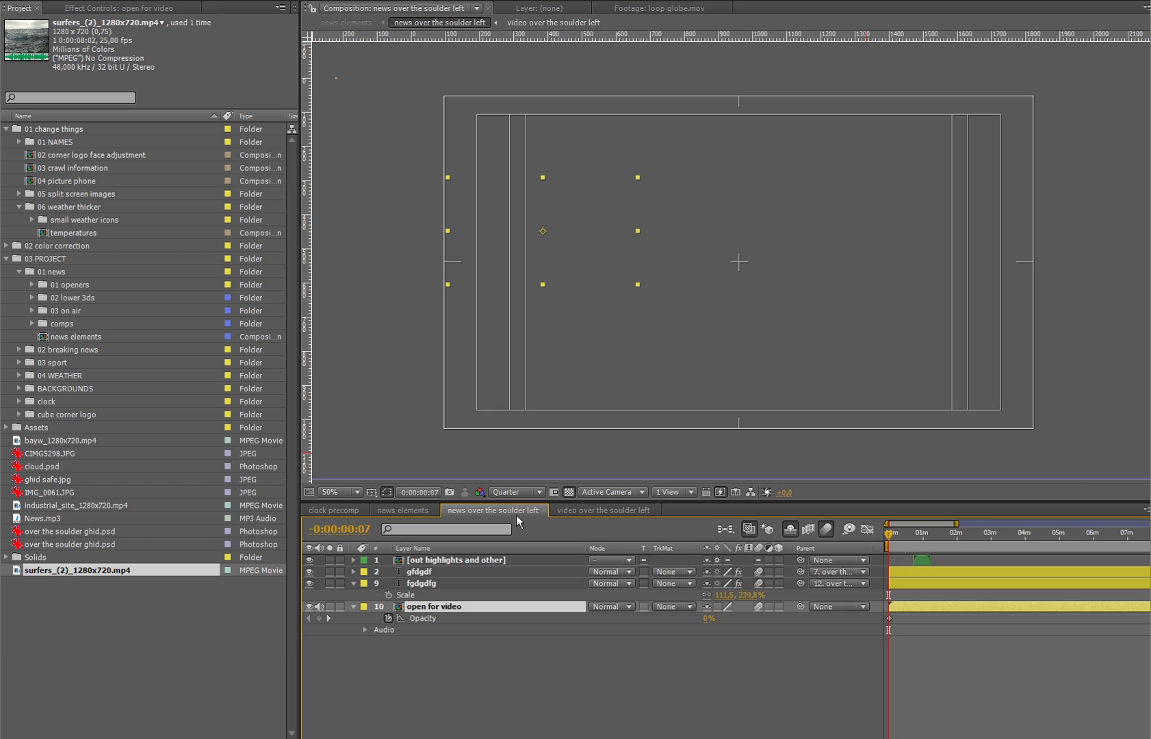
pyautogui.click(905, 534)
pyautogui.moveTo(900, 536); pyautogui.dragTo(892, 537)
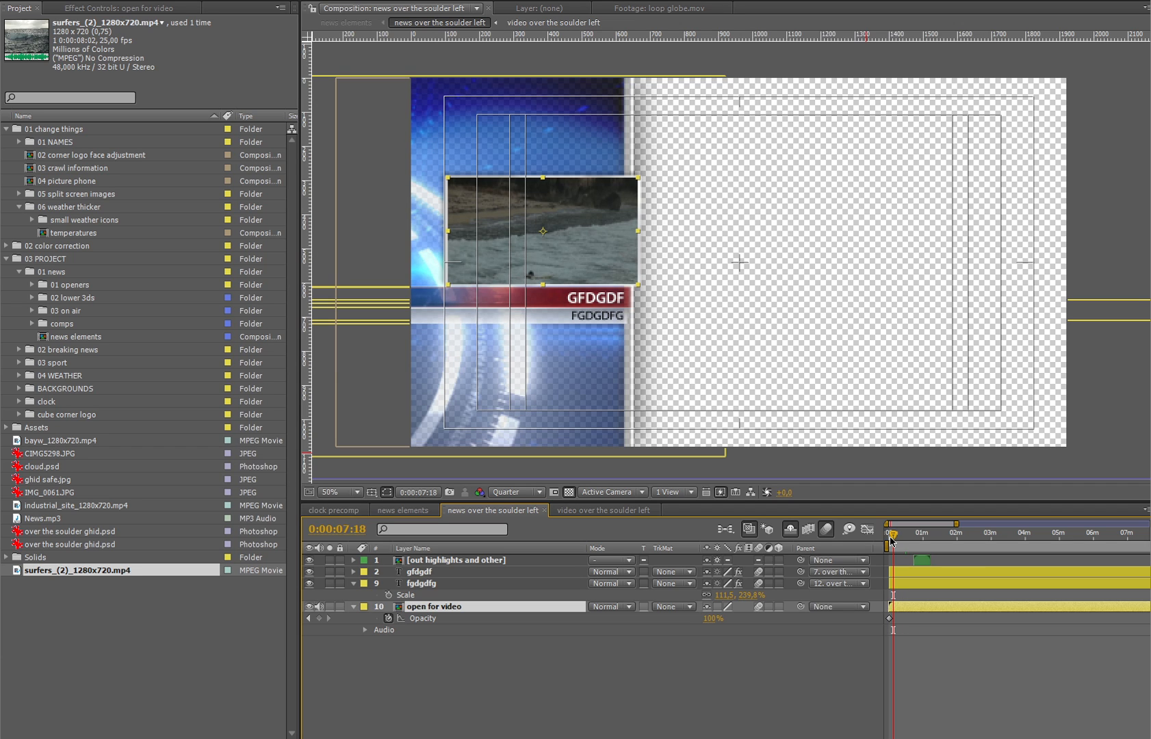
pyautogui.moveTo(892, 538); pyautogui.dragTo(899, 534)
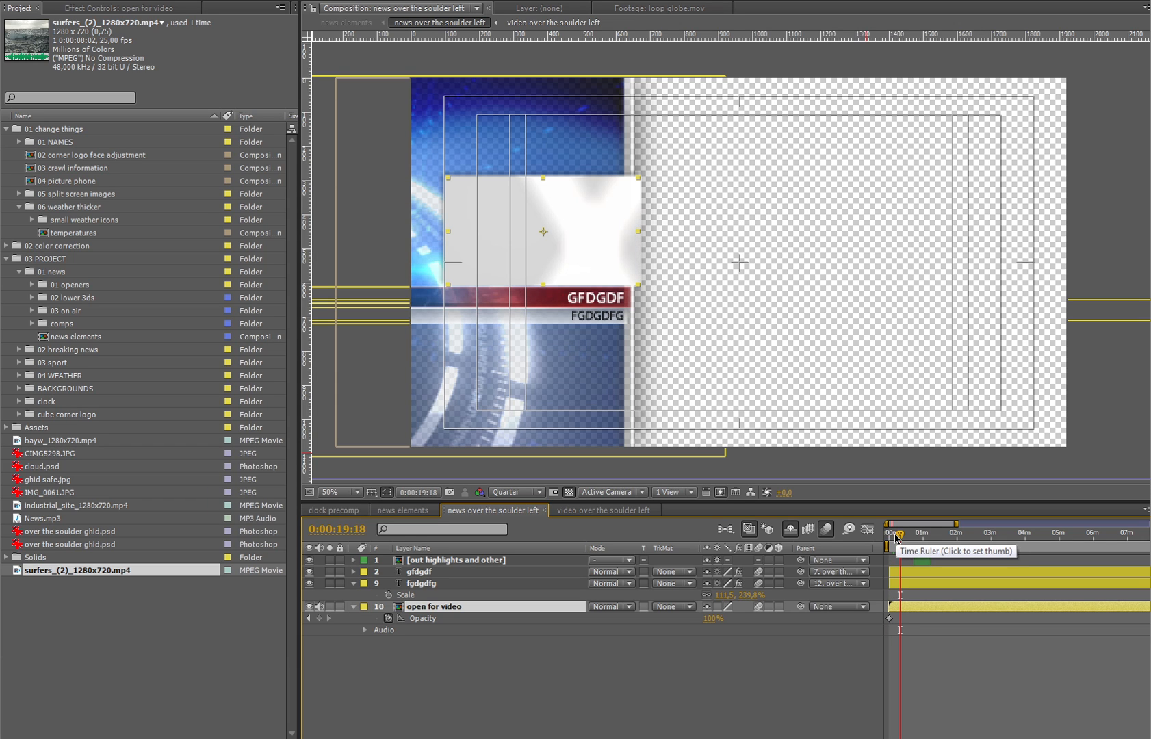
pyautogui.click(894, 538)
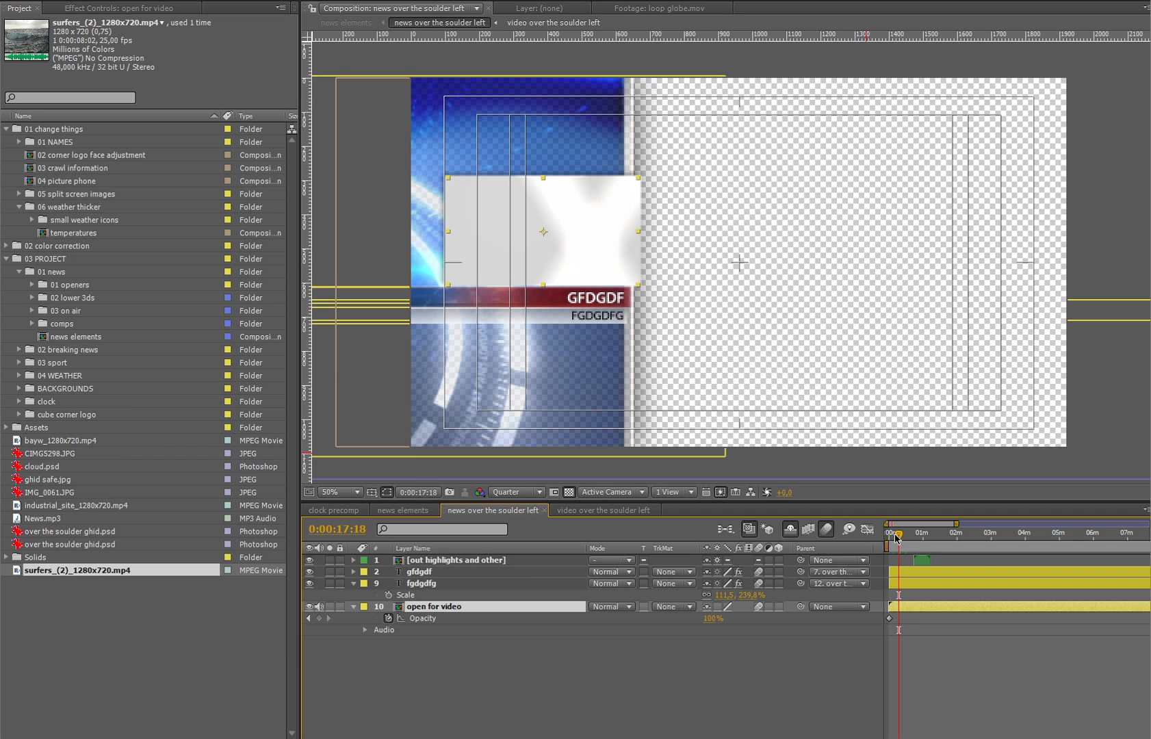
pyautogui.click(895, 538)
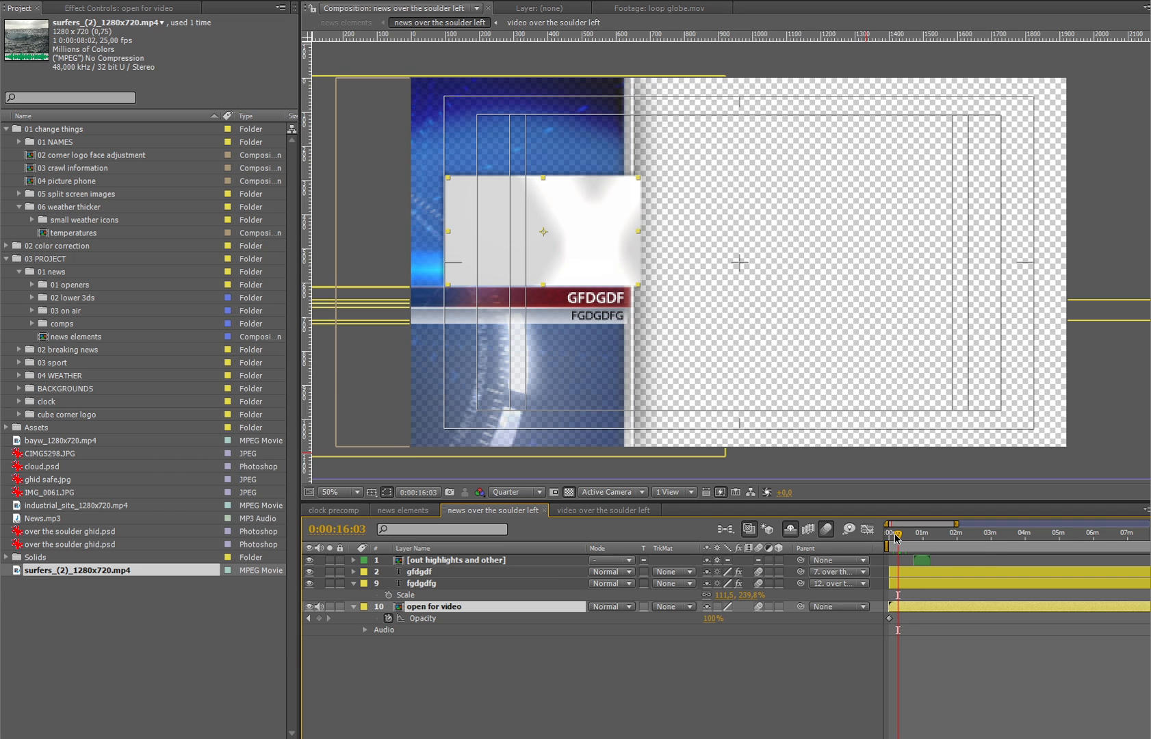
pyautogui.hotkey('shift', 'pageup')
pyautogui.hotkey('shift', 'pageup')
pyautogui.press('=')
pyautogui.press('=')
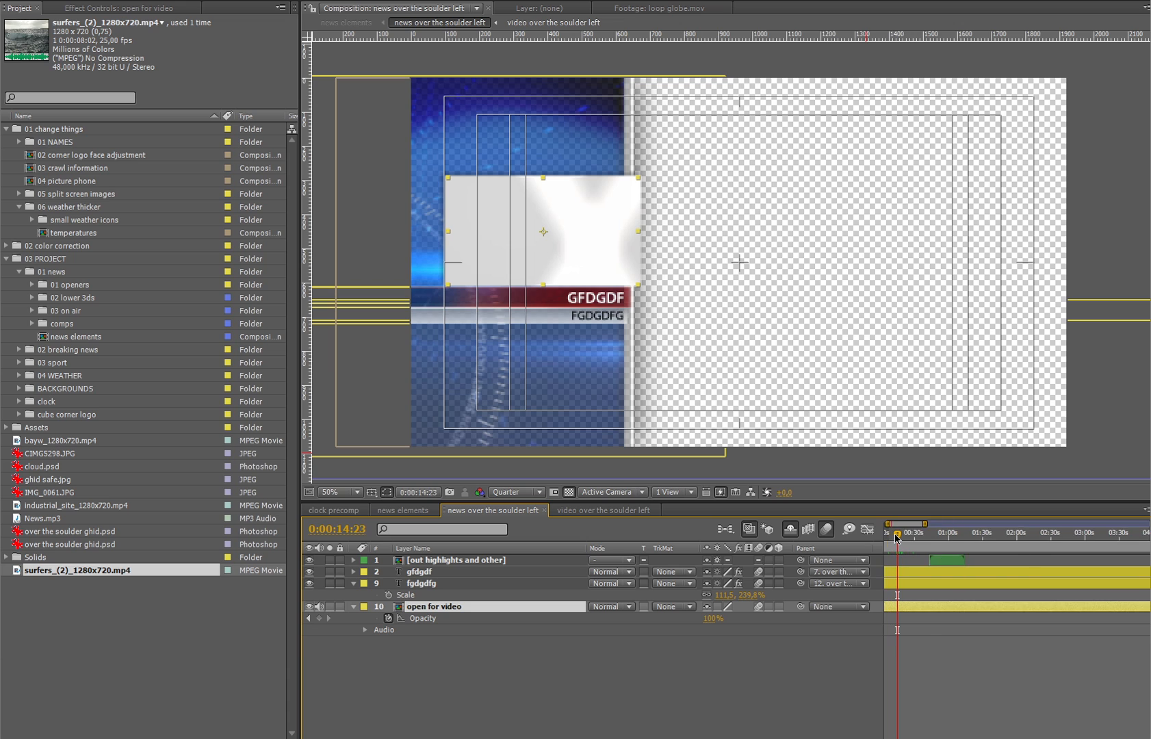
pyautogui.press('Home')
pyautogui.click(898, 533)
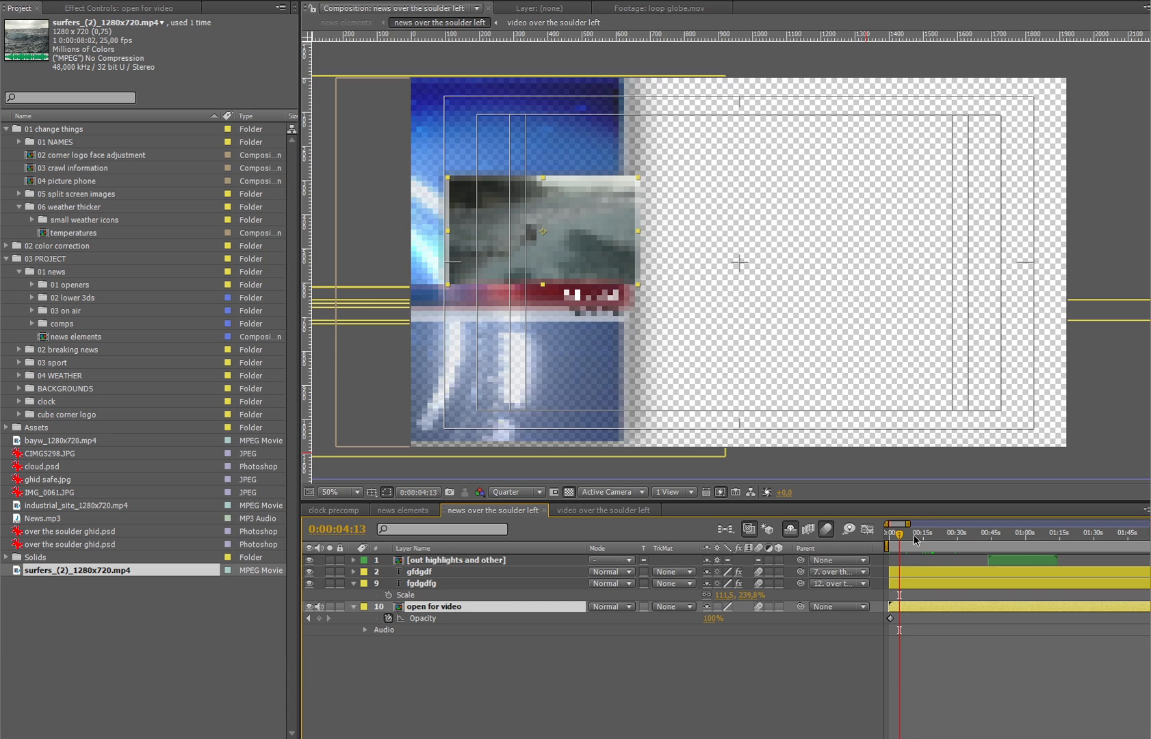
pyautogui.click(912, 534)
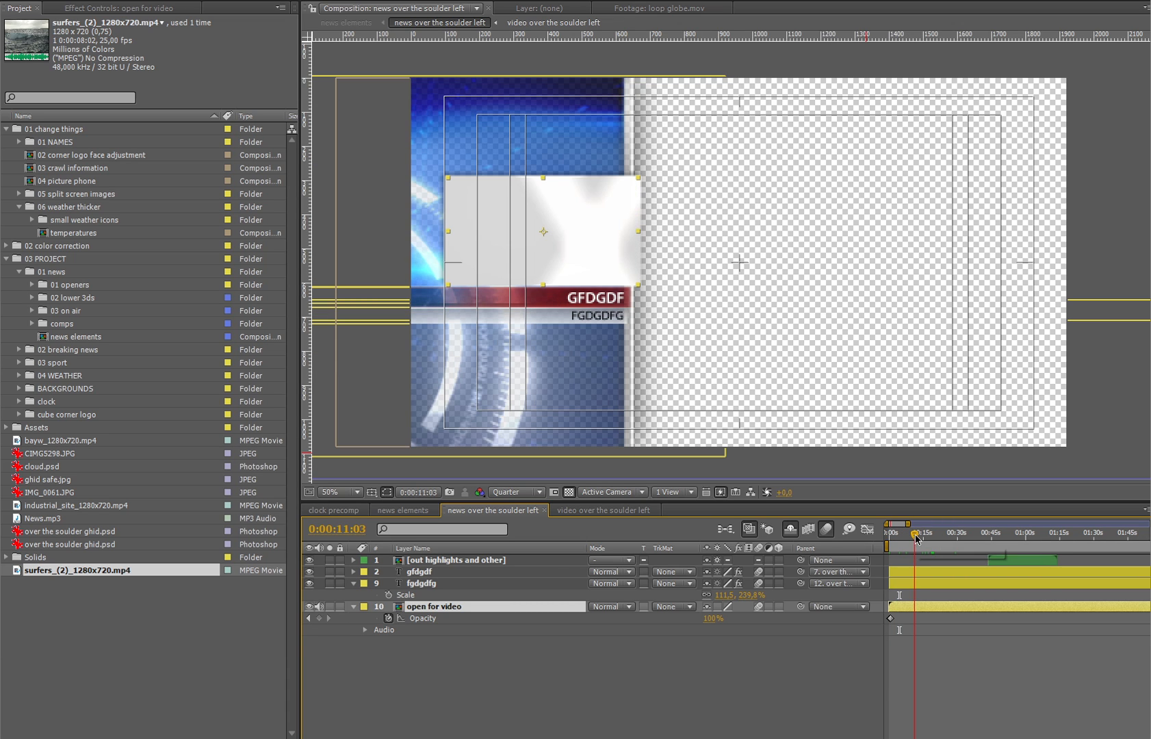
# - Locate the end of the surfers video, move the out highlights and other layer to start at about 4 seconds, and preview the exit
pyautogui.click(909, 538)
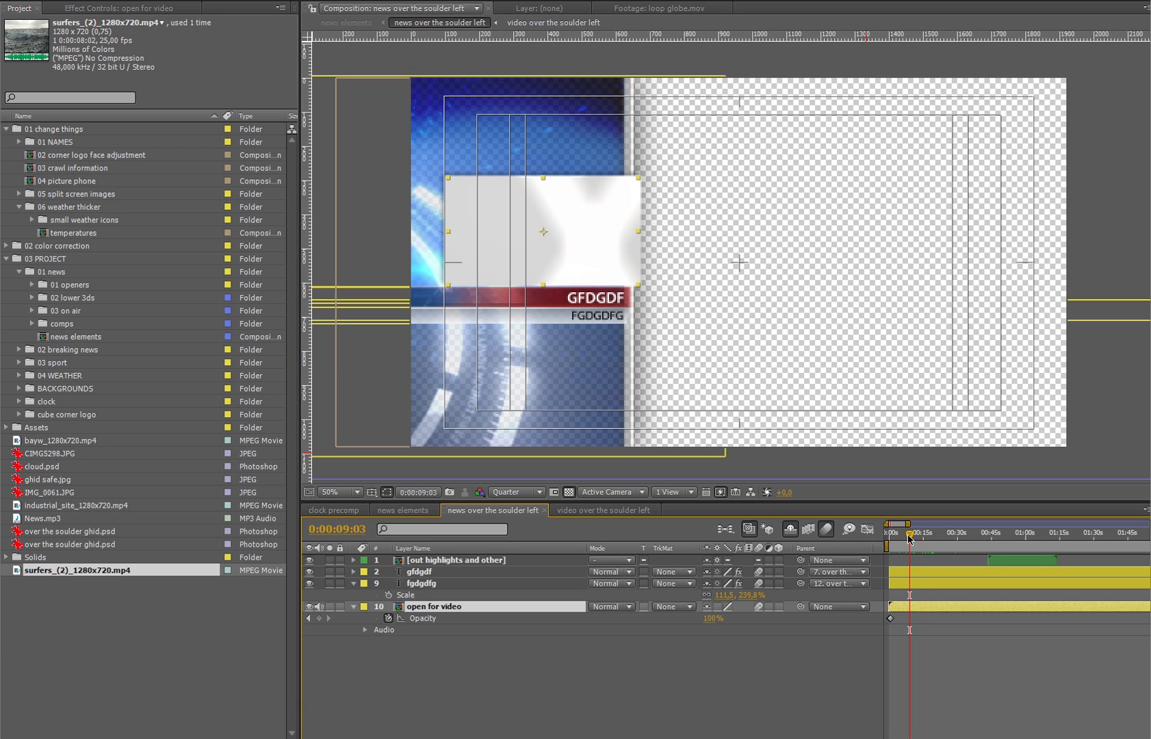
pyautogui.click(909, 537)
pyautogui.click(908, 538)
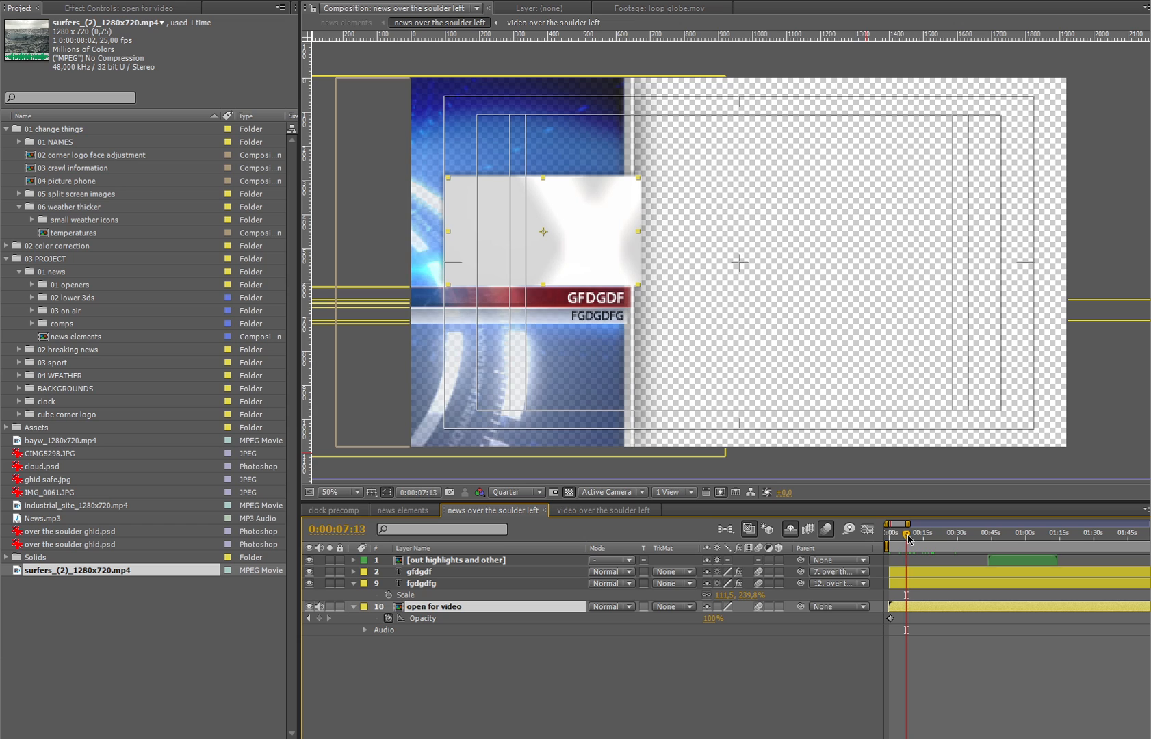
pyautogui.moveTo(1014, 559); pyautogui.dragTo(923, 560)
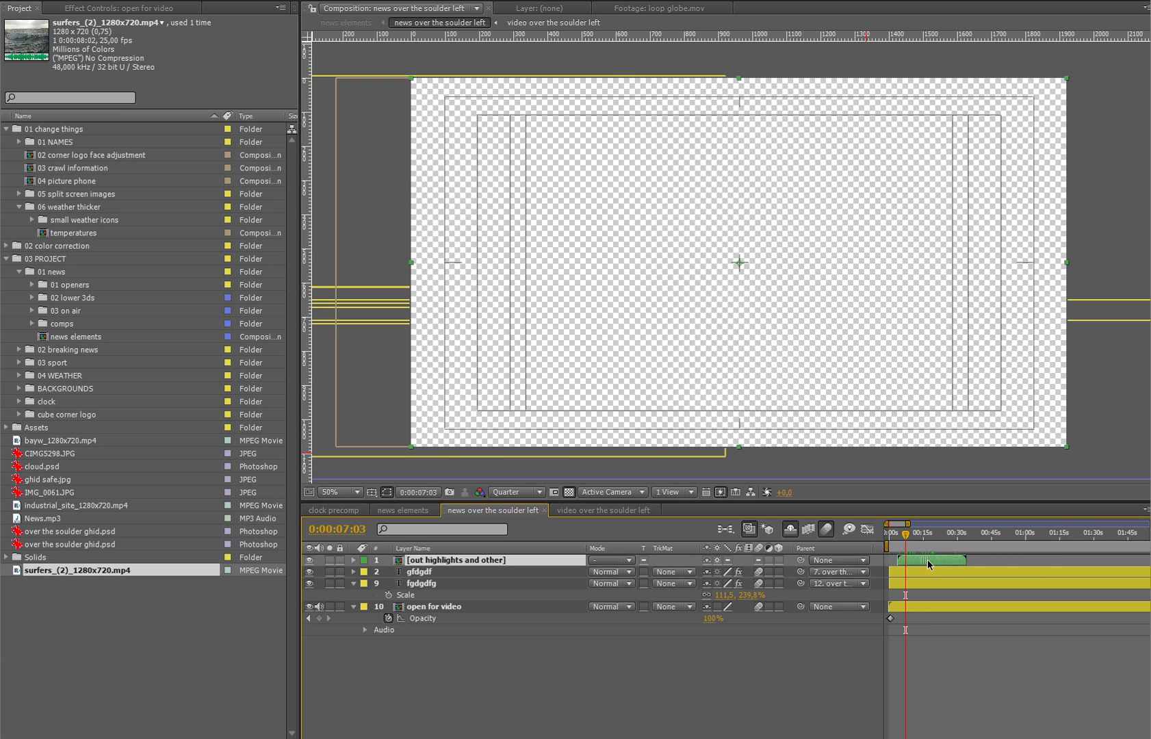
pyautogui.click(899, 537)
pyautogui.moveTo(899, 537); pyautogui.dragTo(909, 535)
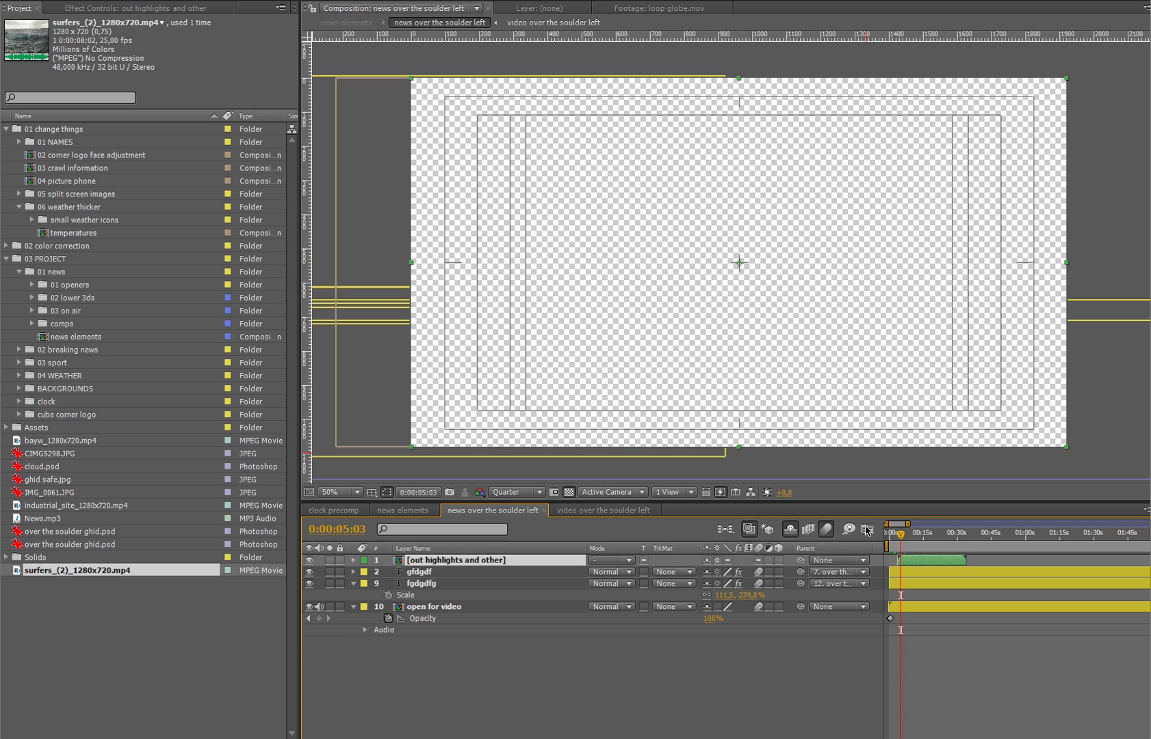
# - Reveal the shy layers, duplicate the later background news precomp layer and start the copy at 0:22:57:20
pyautogui.click(790, 531)
pyautogui.moveTo(907, 524); pyautogui.dragTo(1150, 524)
pyautogui.scroll(-6, 1020, 594)
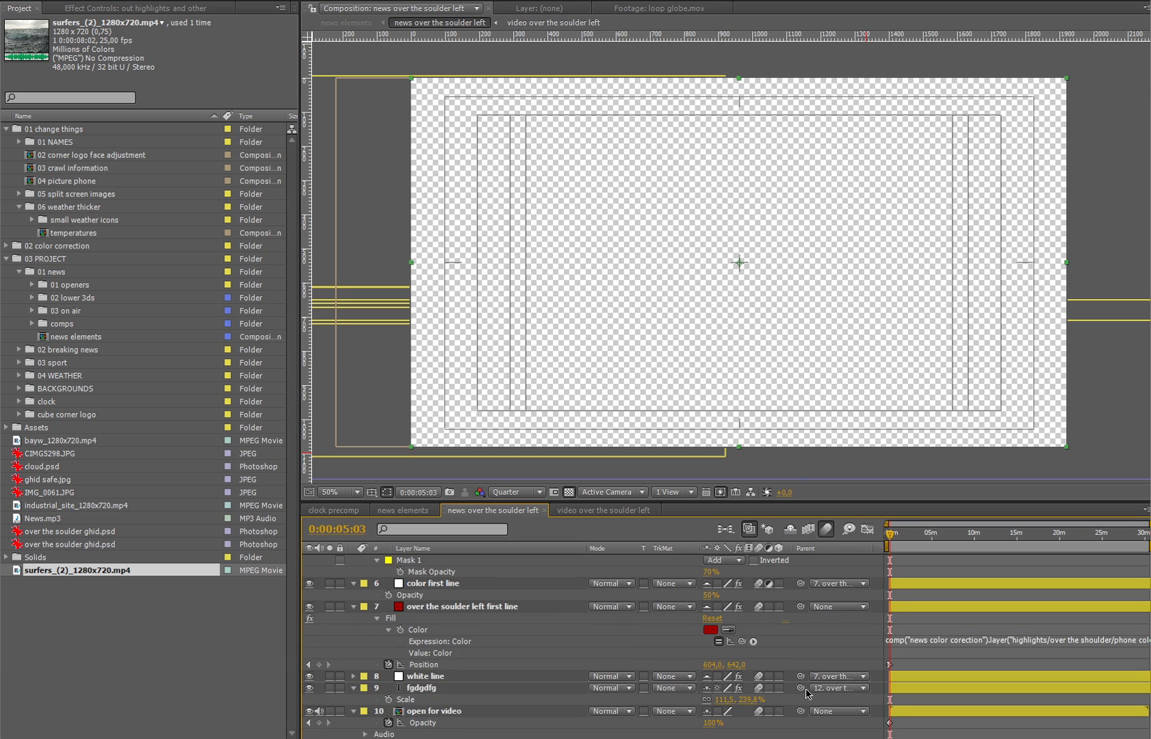
pyautogui.click(1012, 711)
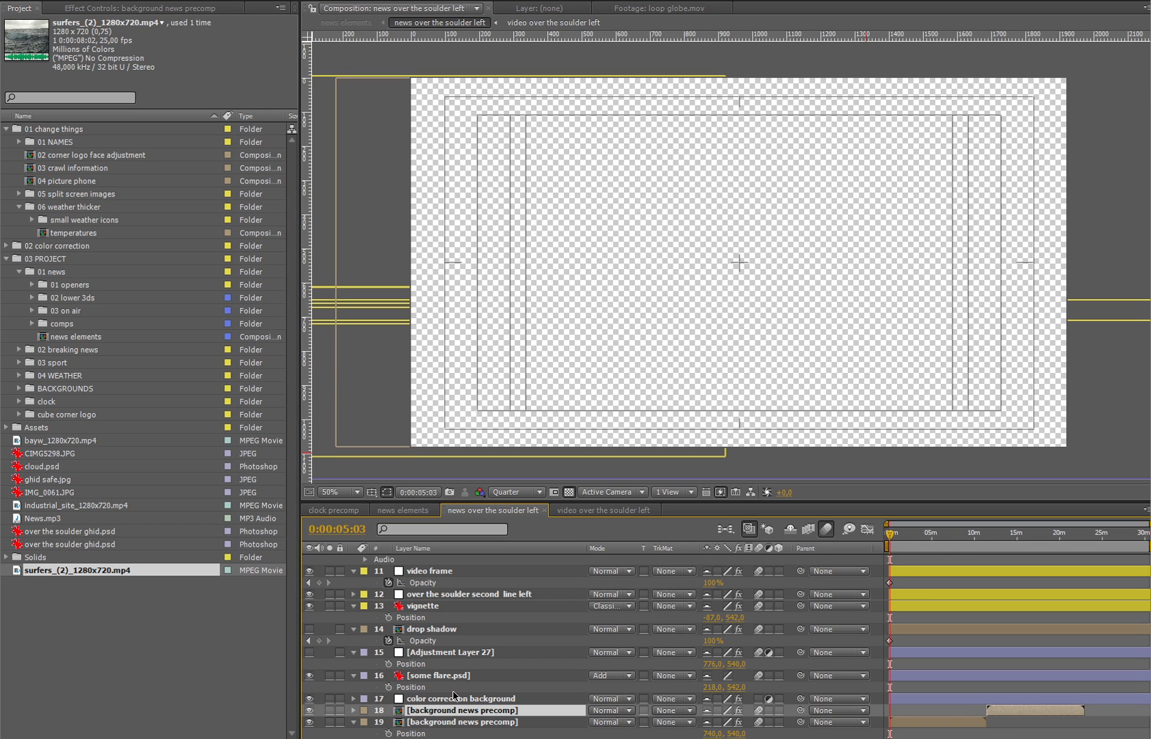
pyautogui.hotkey('ctrl', 'd')
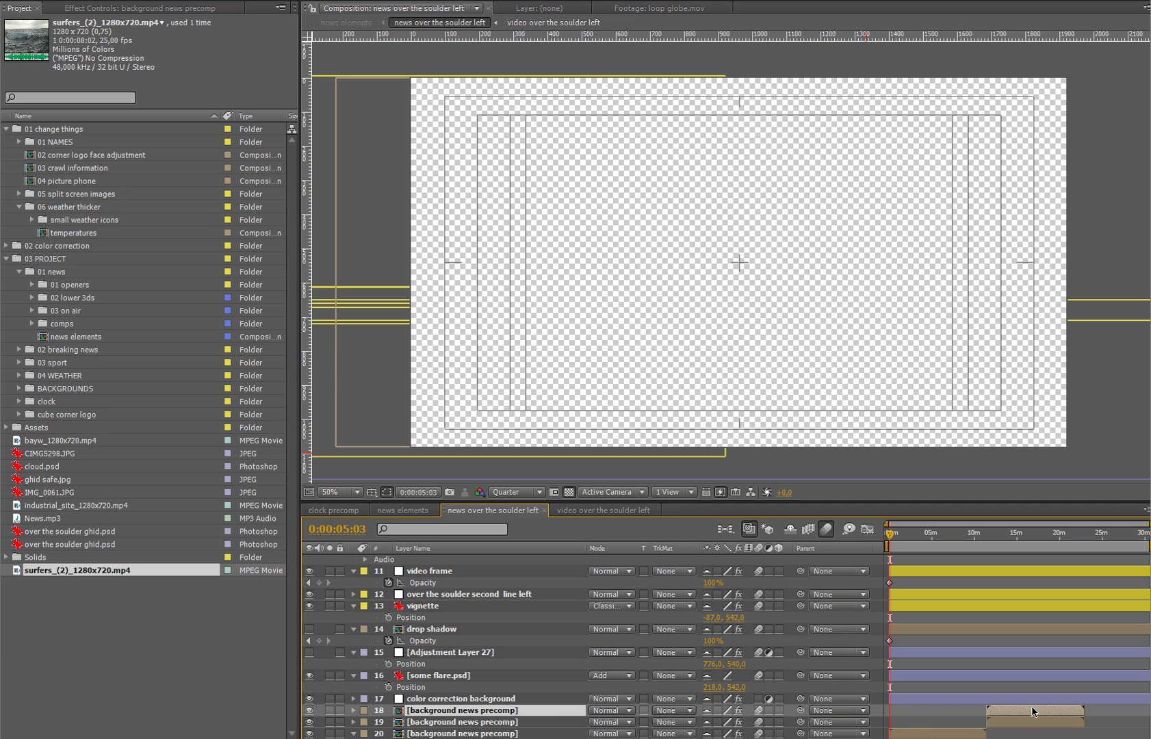
pyautogui.click(1086, 534)
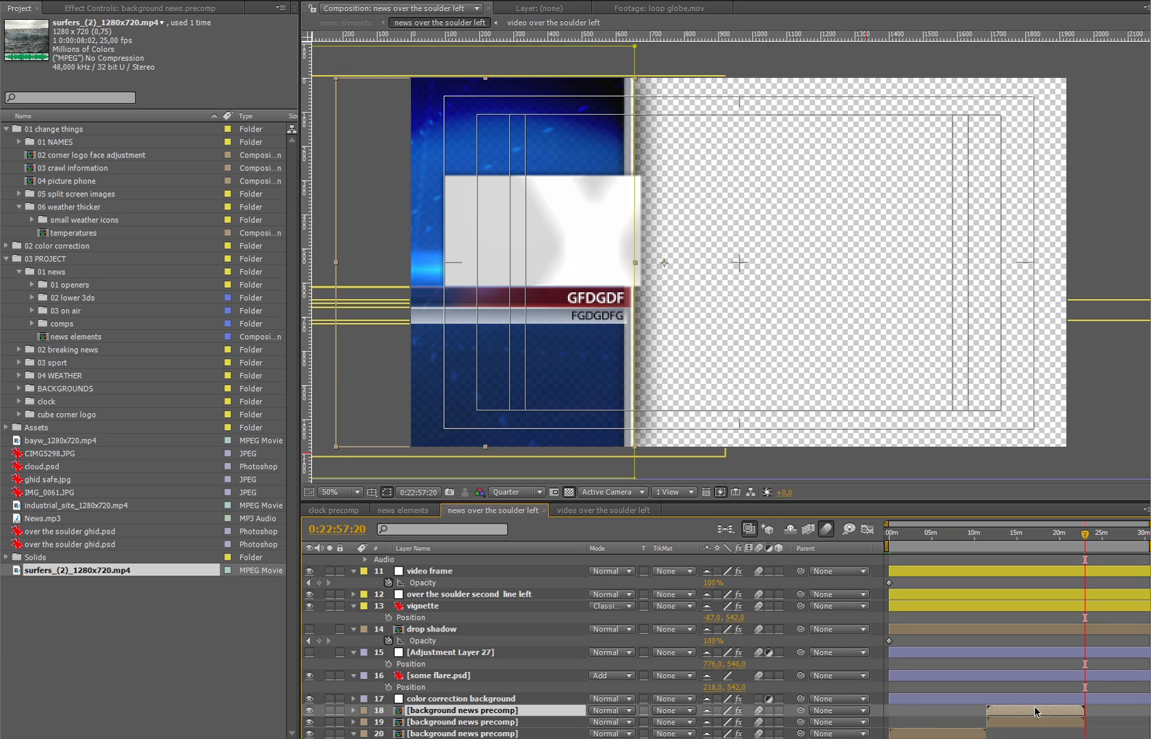
pyautogui.press('[')
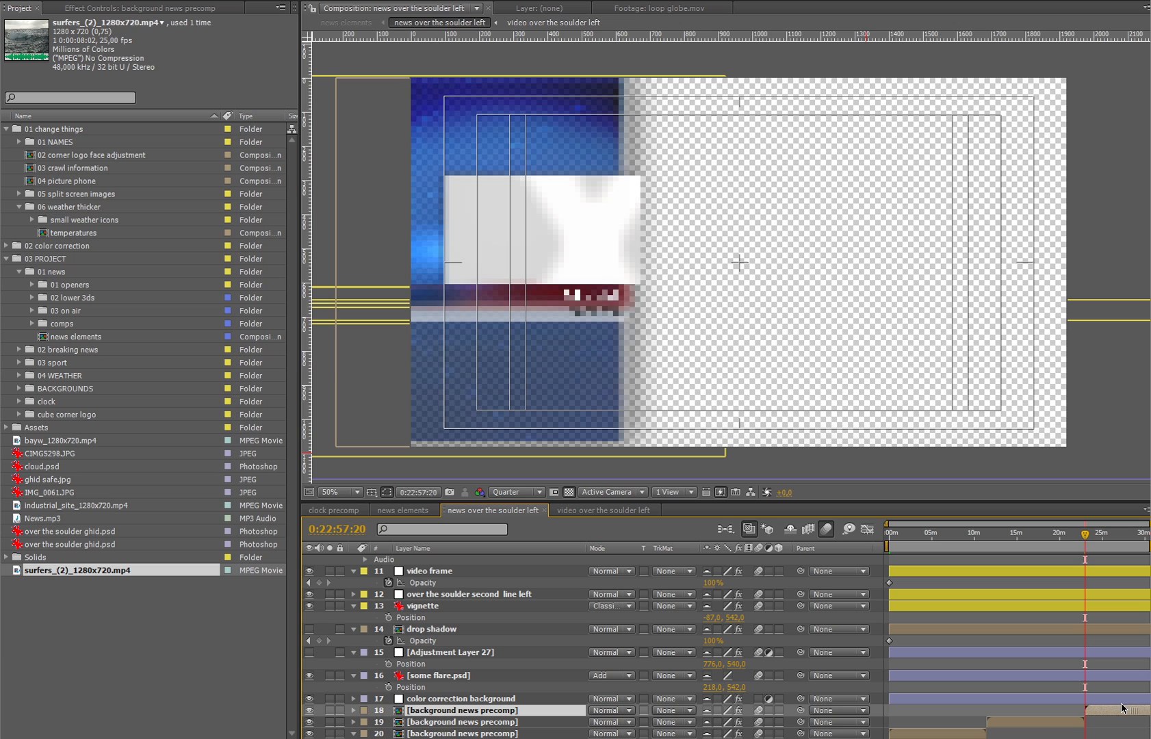
pyautogui.scroll(-1, 1032, 722)
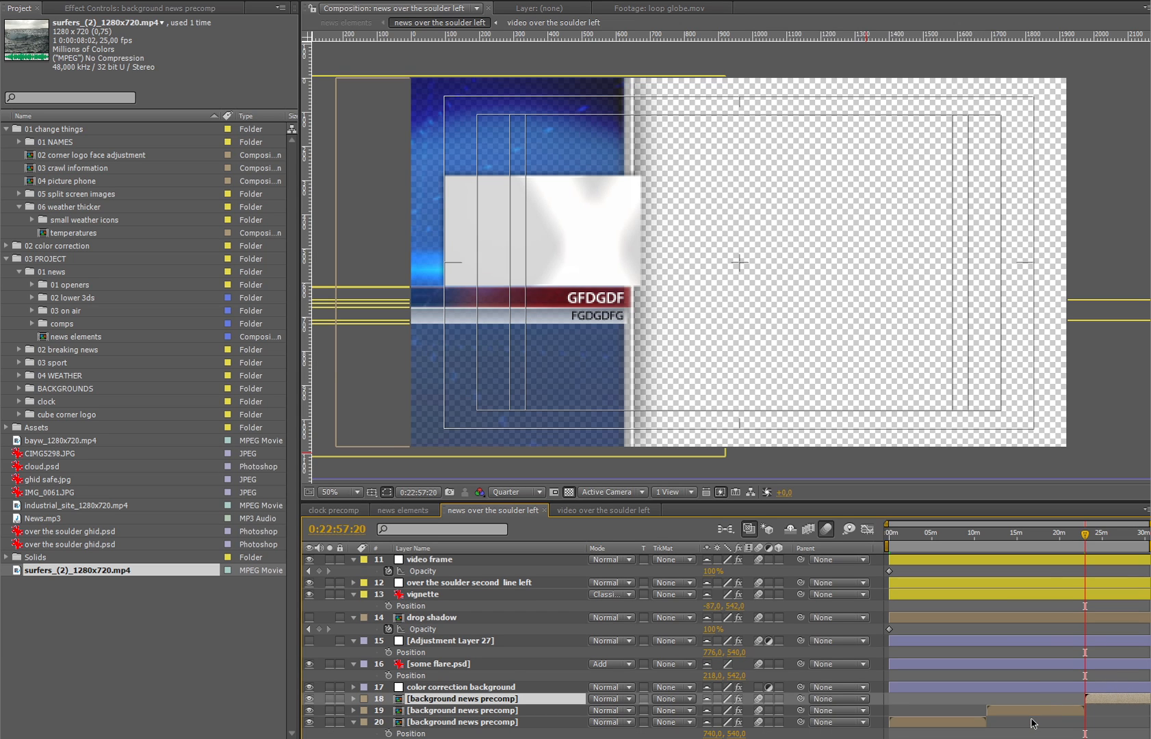
# - Check the background of news over the soulder left at about 28:40 and 2:53 on the timeline
pyautogui.click(1140, 534)
pyautogui.click(1081, 535)
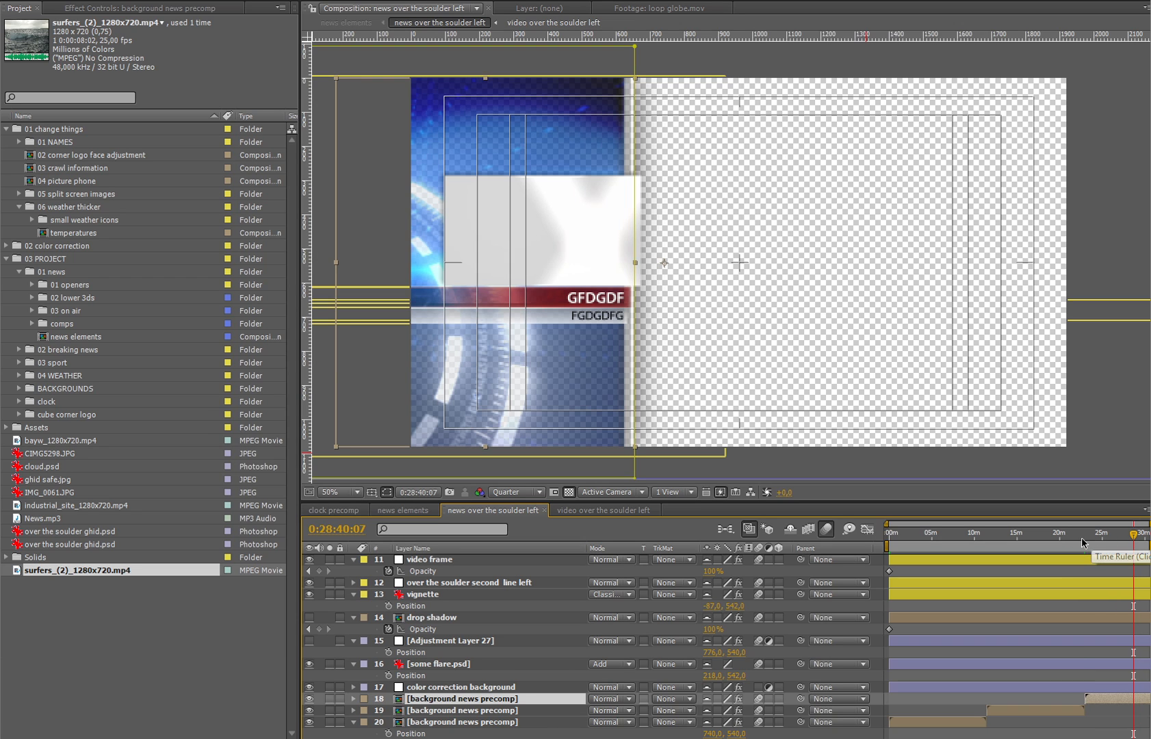
pyautogui.click(913, 534)
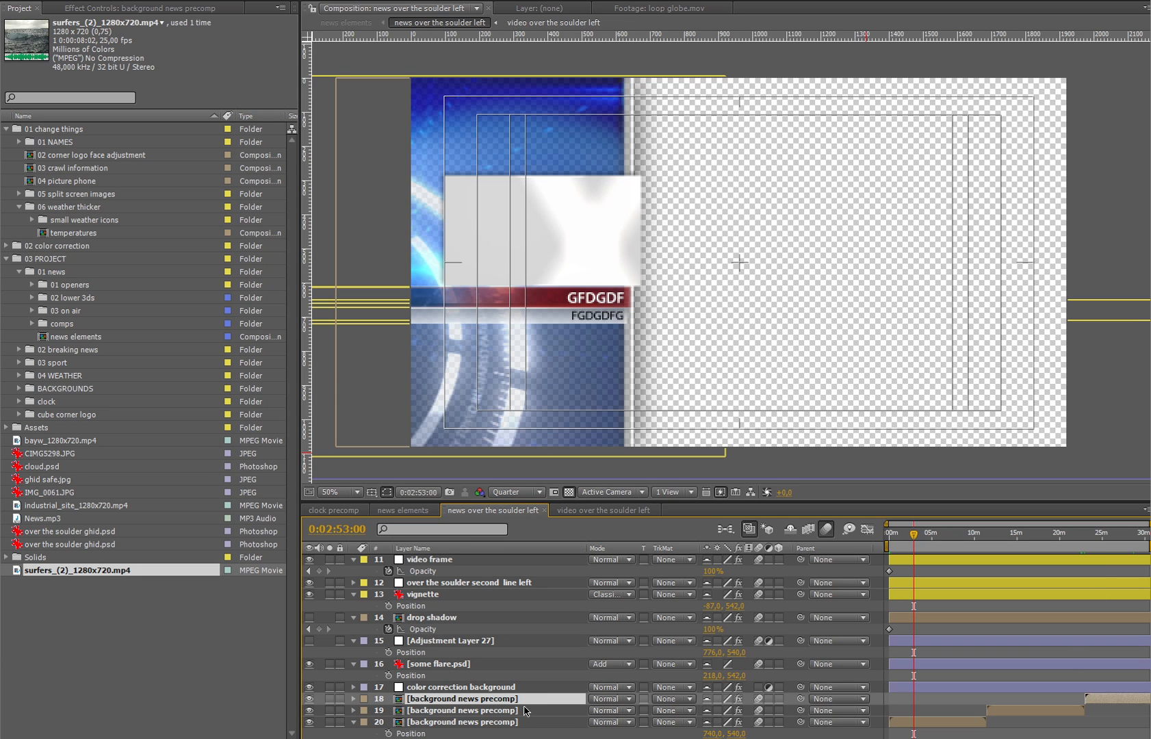
pyautogui.scroll(1, 1054, 654)
pyautogui.scroll(-1, 1035, 646)
pyautogui.scroll(2, 566, 665)
# - Close the news and video over the soulder left compositions and open the news phone composition from news elements
pyautogui.click(544, 509)
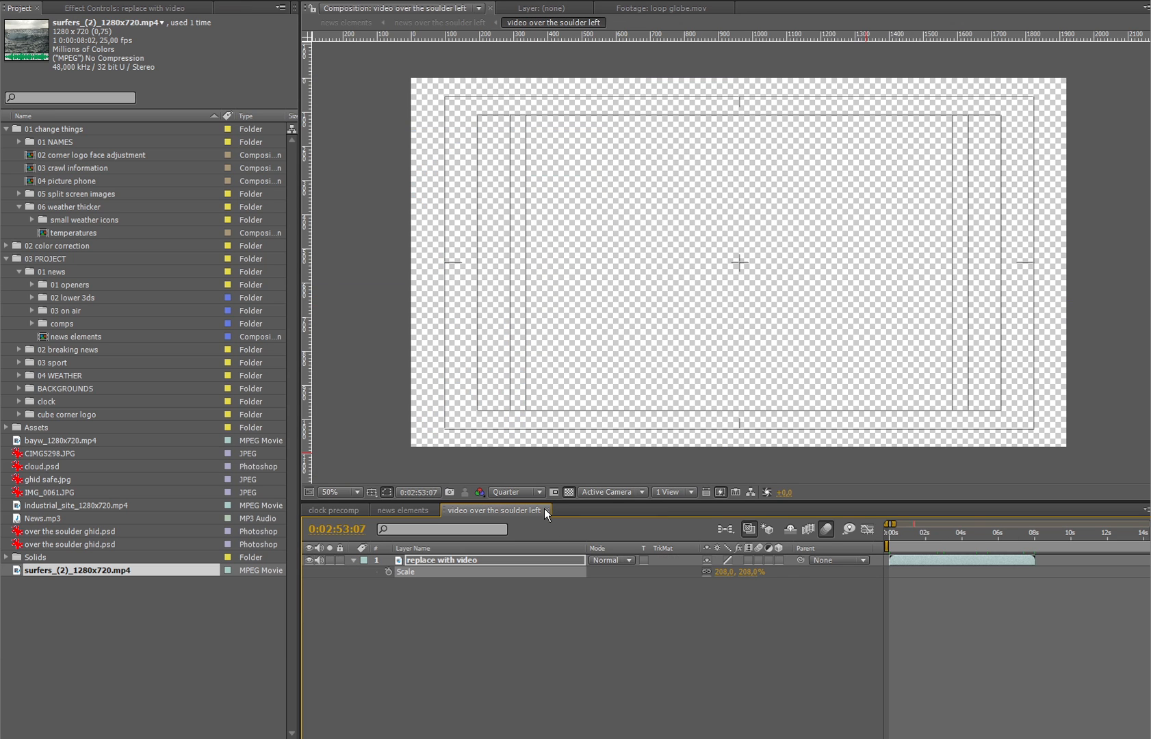
pyautogui.click(545, 509)
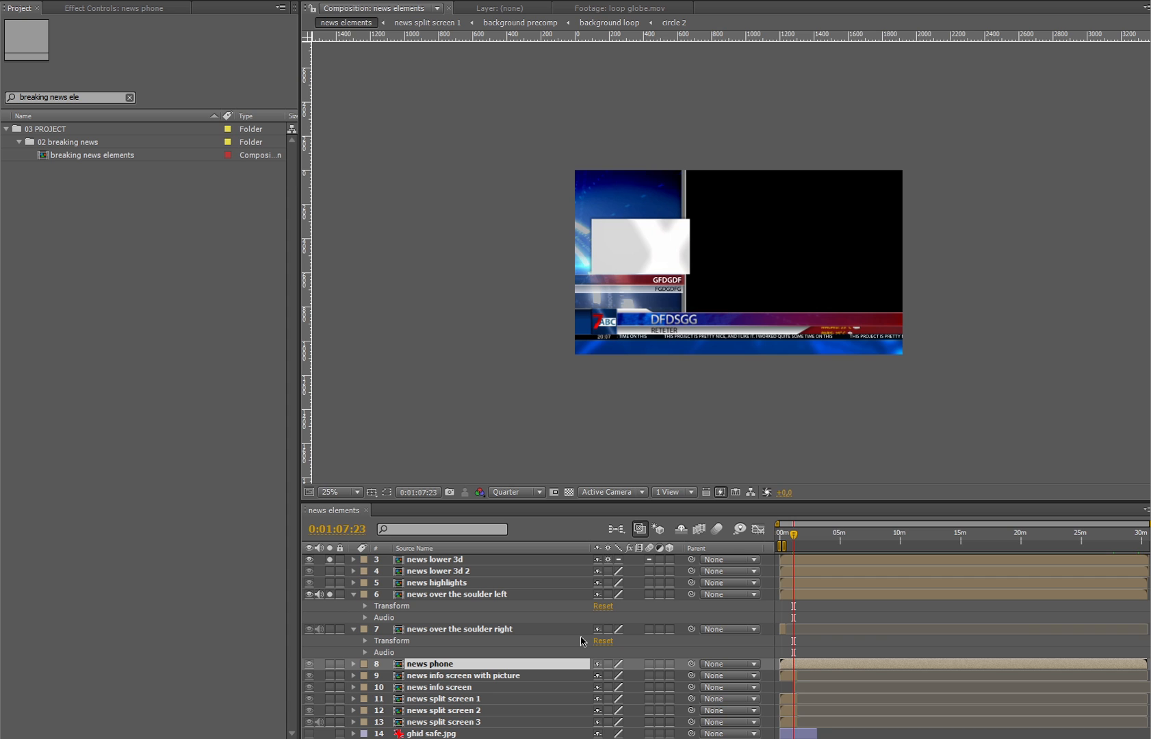
pyautogui.doubleClick(467, 665)
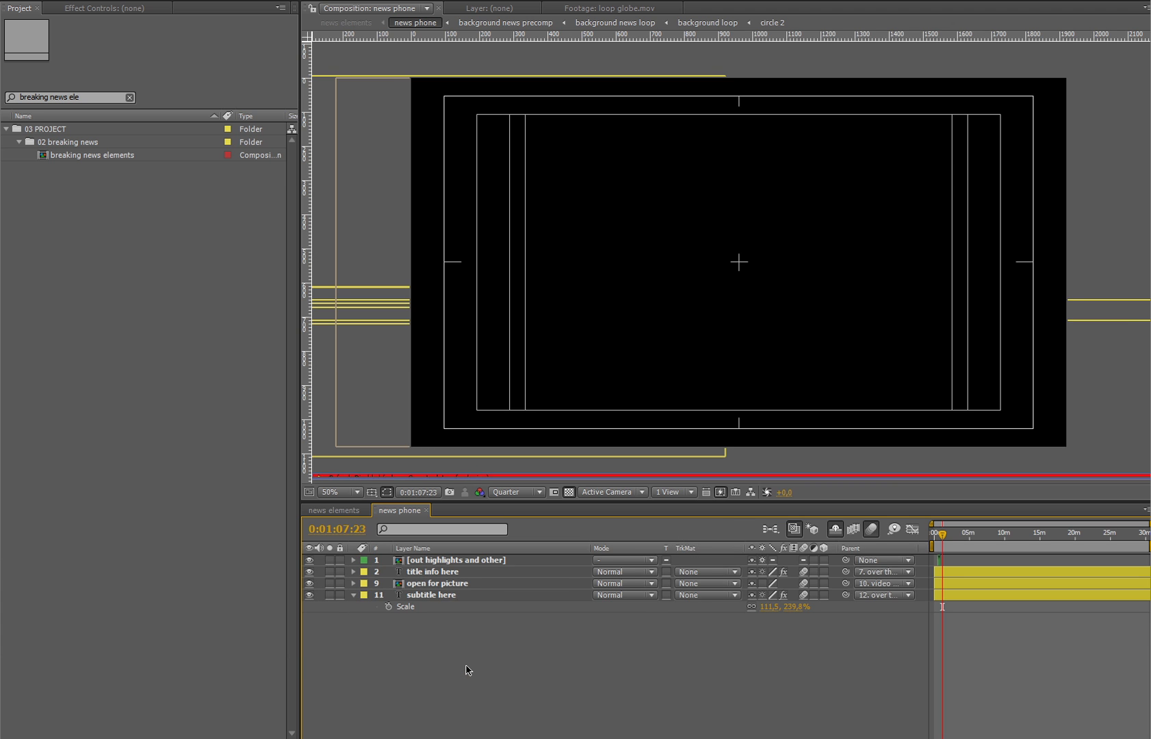
pyautogui.press('capslock')
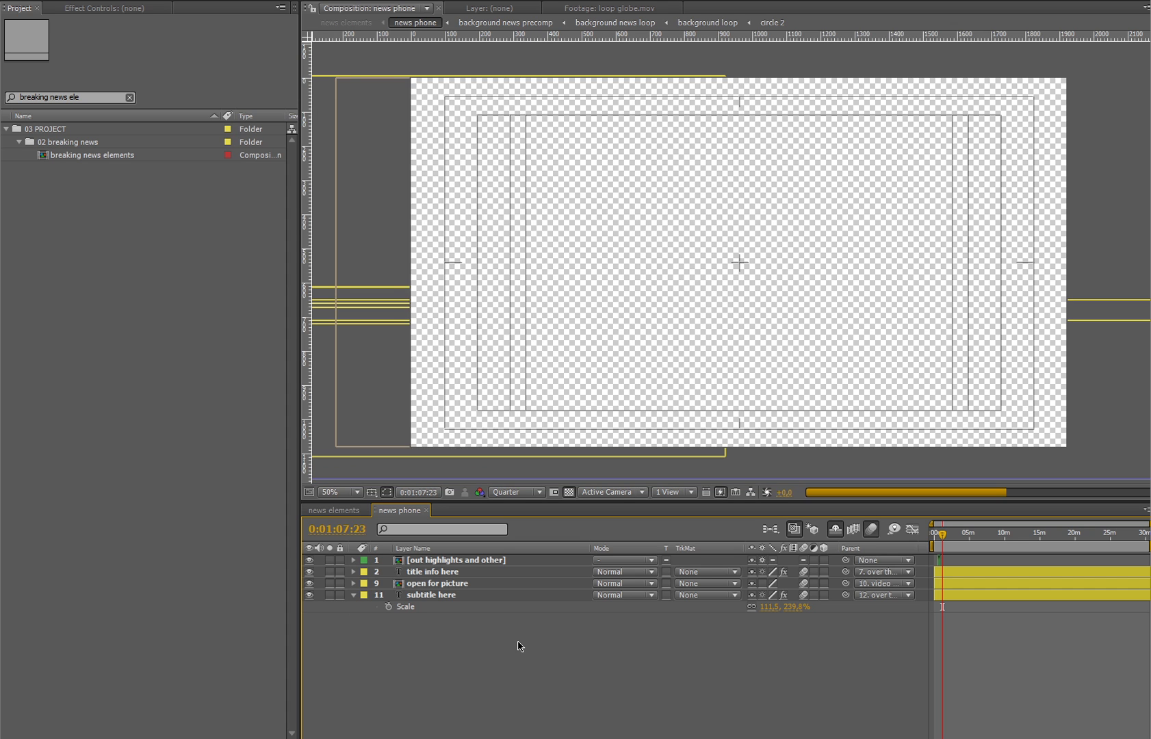
# - Go to 0:00:27:06 in news phone, near the start of the out layer, and select the title info here layer
pyautogui.click(935, 535)
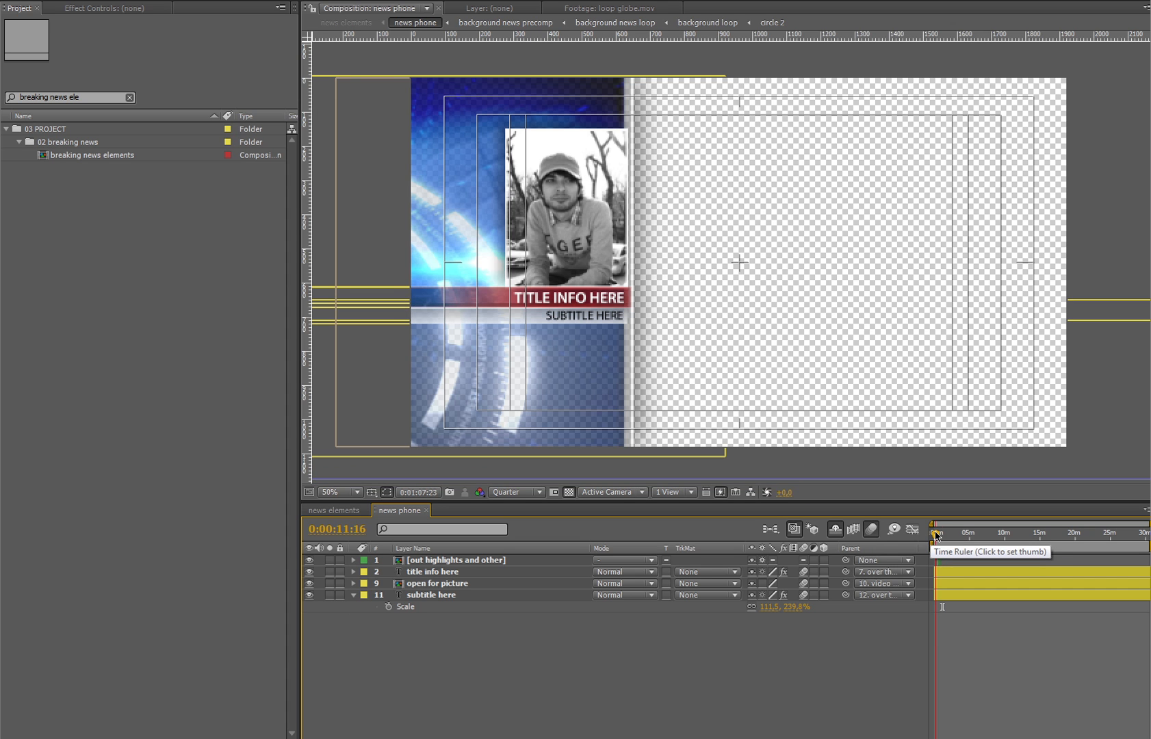
pyautogui.press('=')
pyautogui.press('=')
pyautogui.press('=')
pyautogui.press('=')
pyautogui.click(964, 537)
pyautogui.click(489, 575)
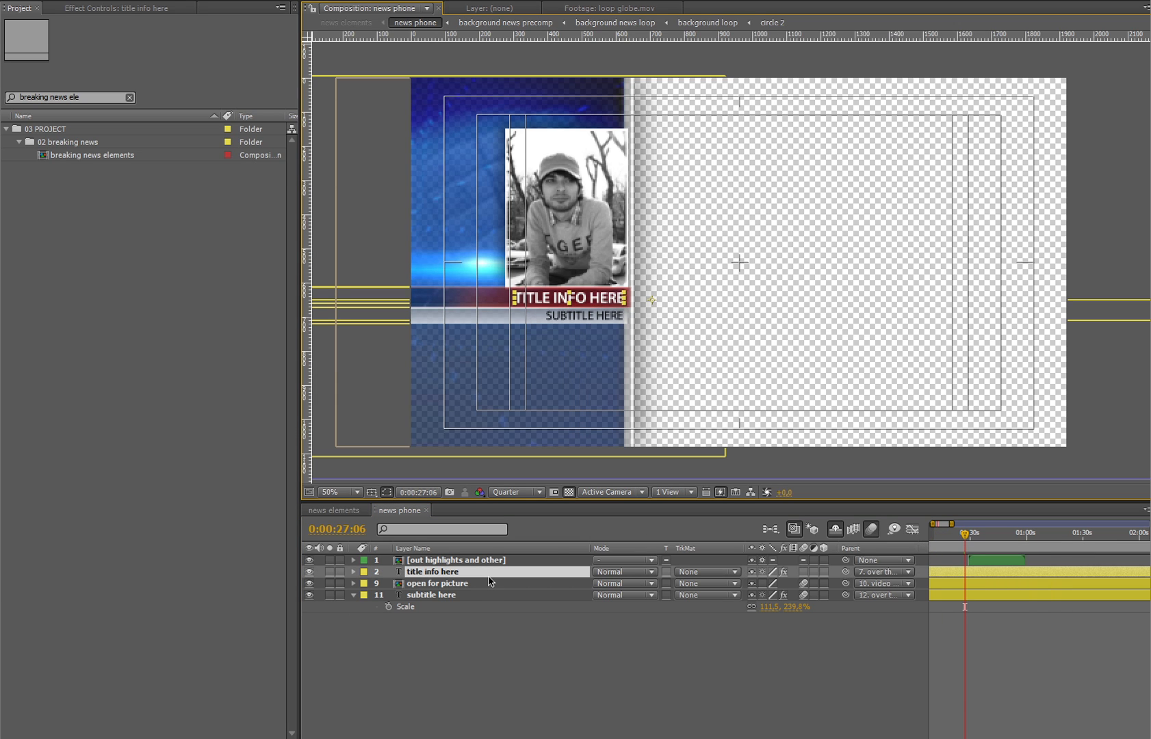
# - Clear the project search and locate the 04 picture phone composition inside the 01 change things folder
pyautogui.click(72, 97)
pyautogui.hotkey('ctrl', 'a')
pyautogui.press('BackSpace')
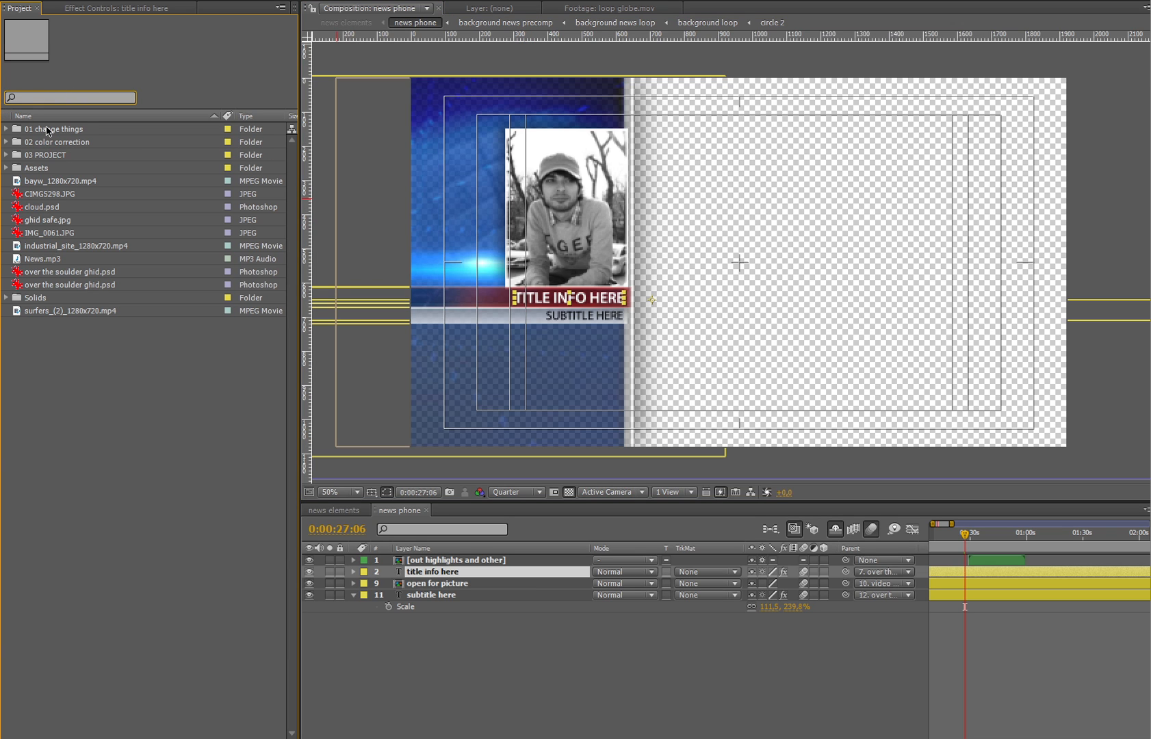
pyautogui.click(7, 129)
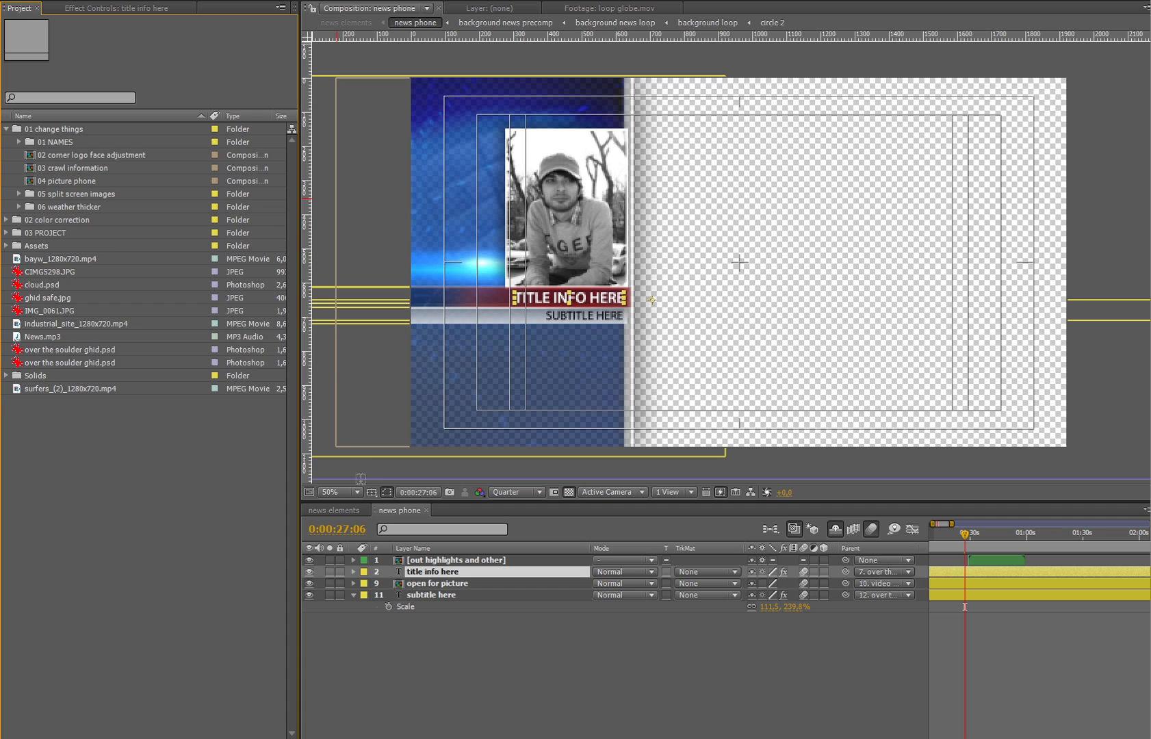
pyautogui.click(99, 183)
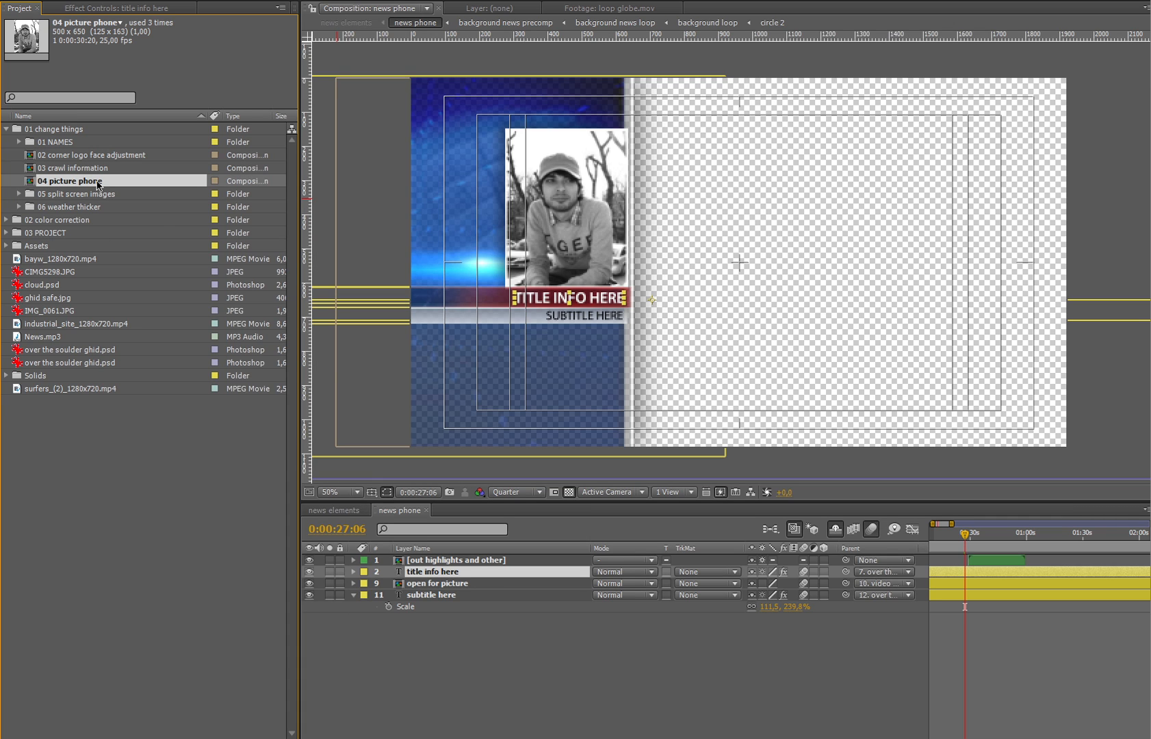
pyautogui.click(461, 692)
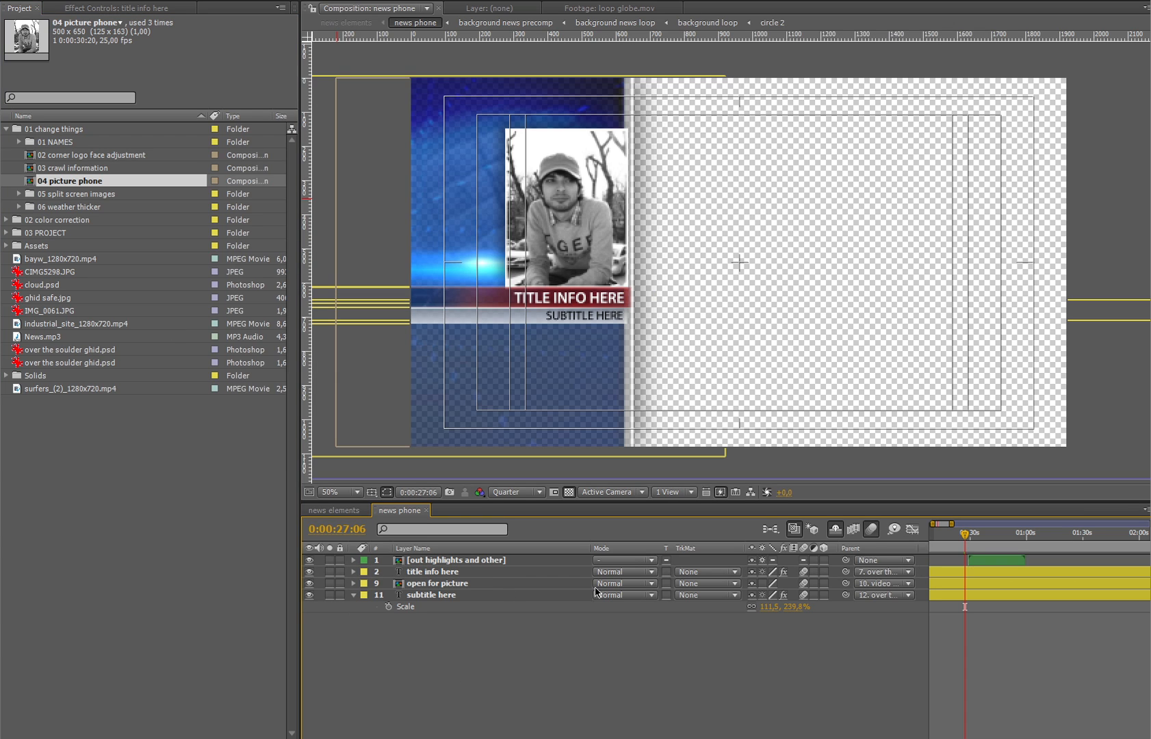
pyautogui.moveTo(1015, 563)
pyautogui.mouseDown()
pyautogui.moveTo(989, 562)
pyautogui.moveTo(1018, 562)
pyautogui.mouseUp()
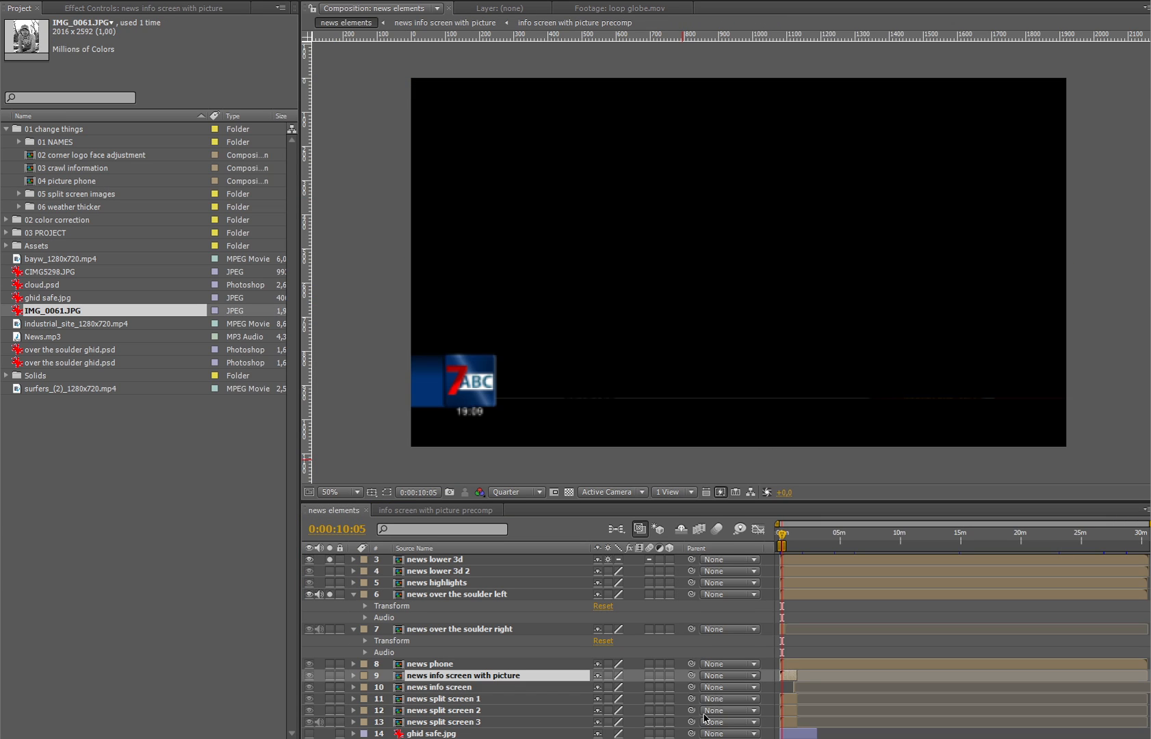
# - Open the news info screen with picture composition and its nested info screen with picture precomp
pyautogui.doubleClick(503, 678)
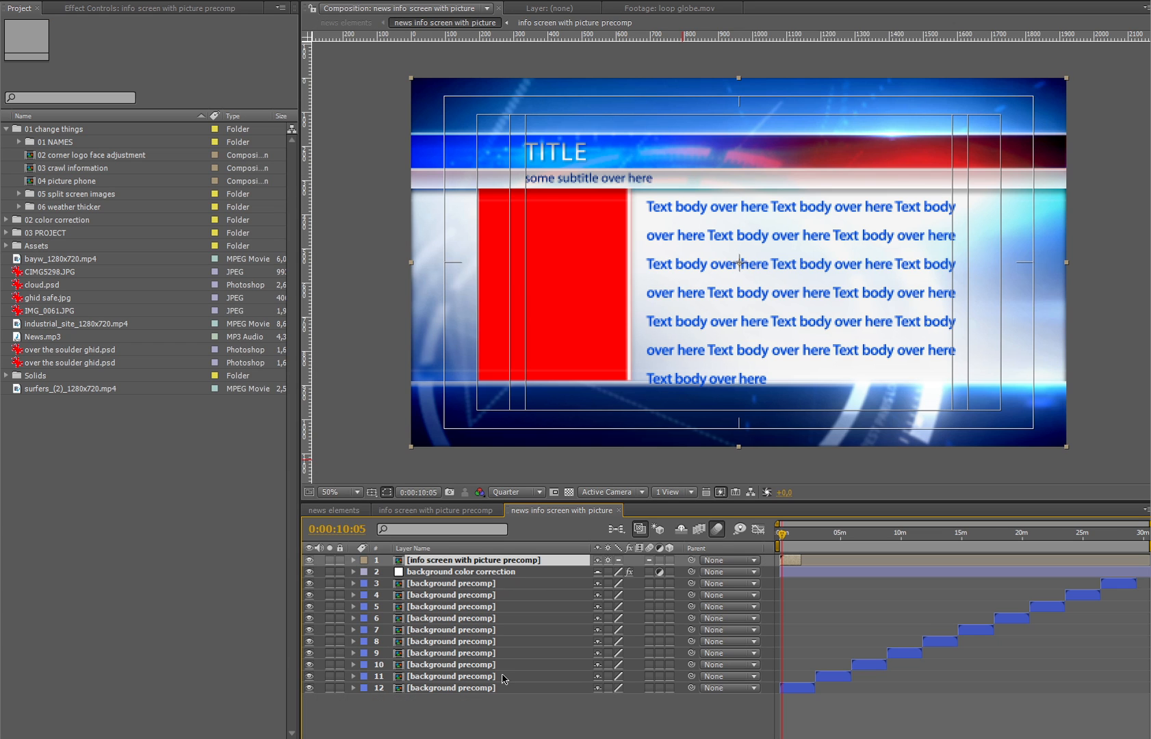
pyautogui.doubleClick(516, 561)
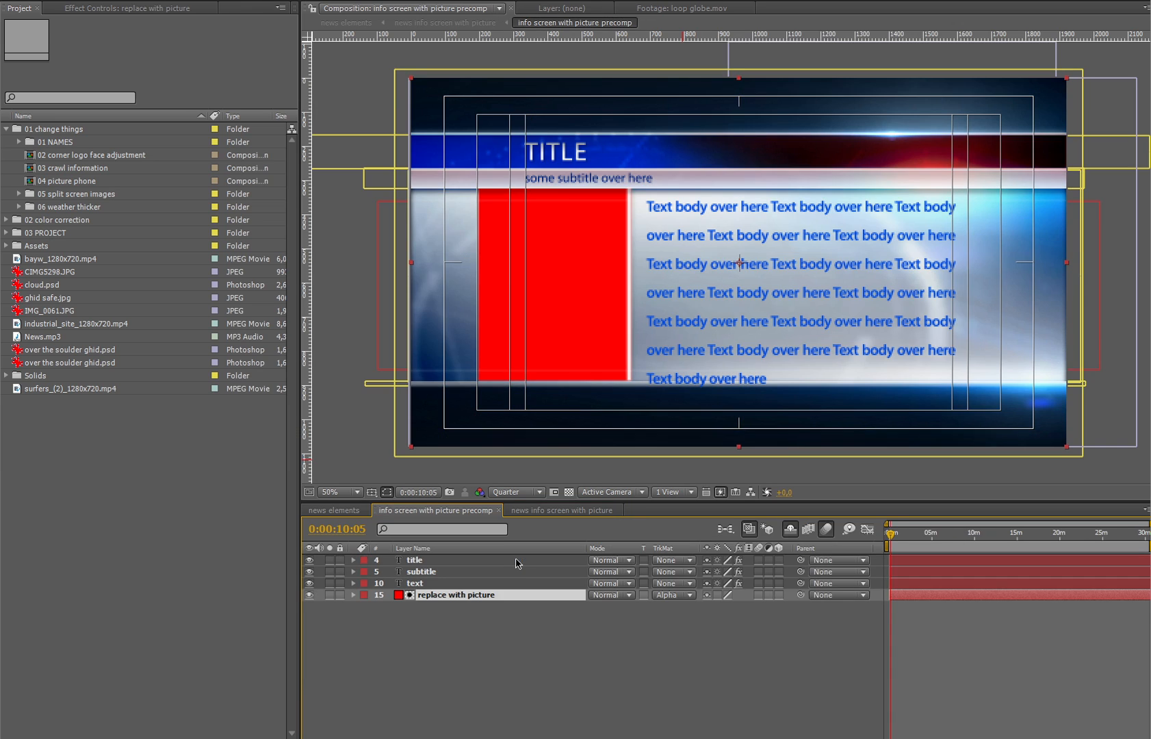
pyautogui.click(520, 629)
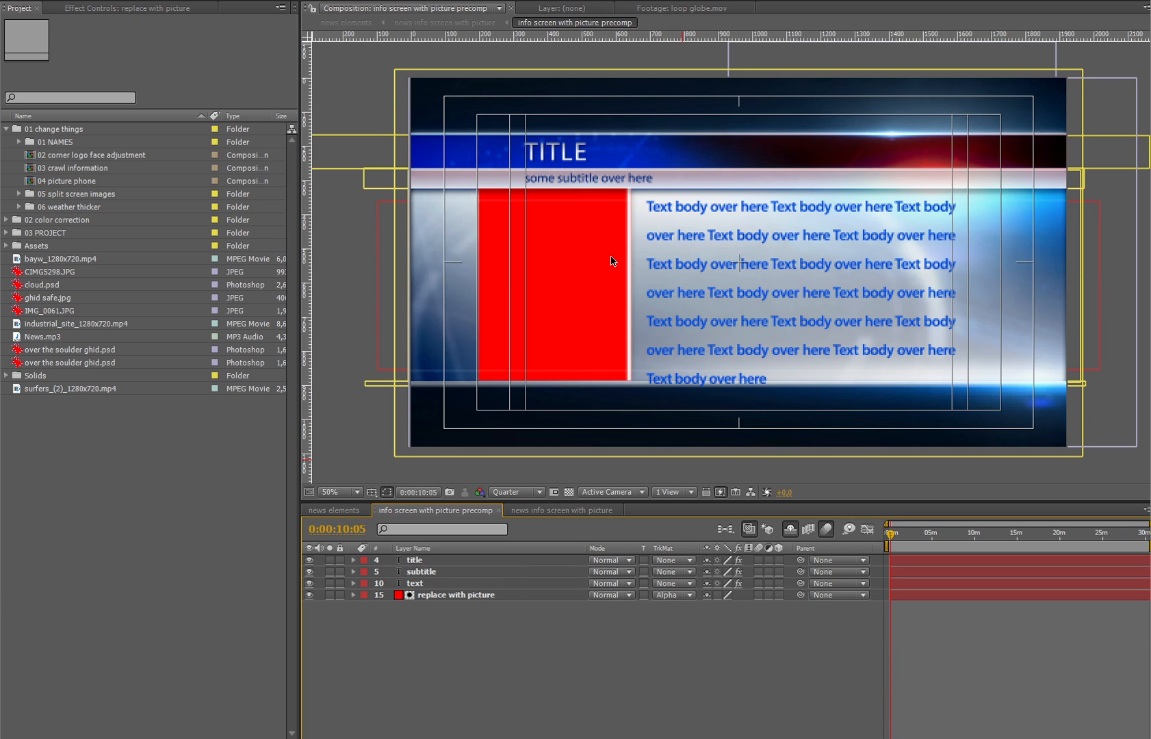
# - Replace the source of the replace with picture layer with IMG_0061.JPG
pyautogui.click(507, 594)
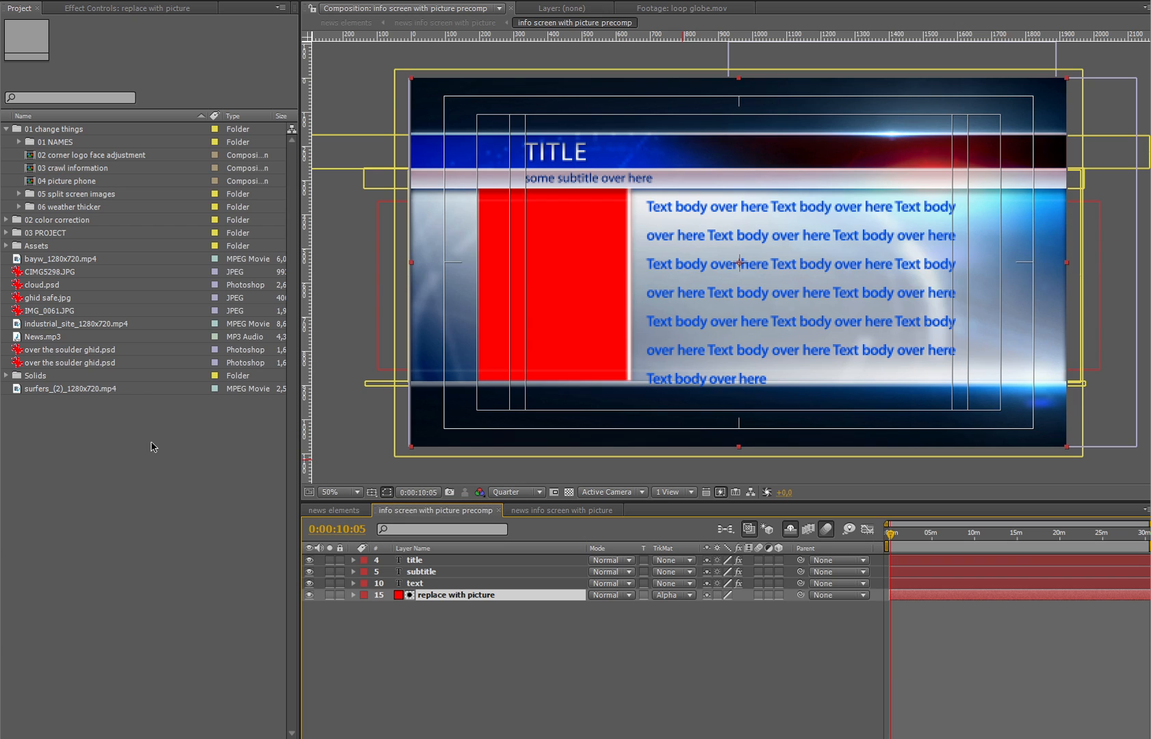
pyautogui.click(70, 273)
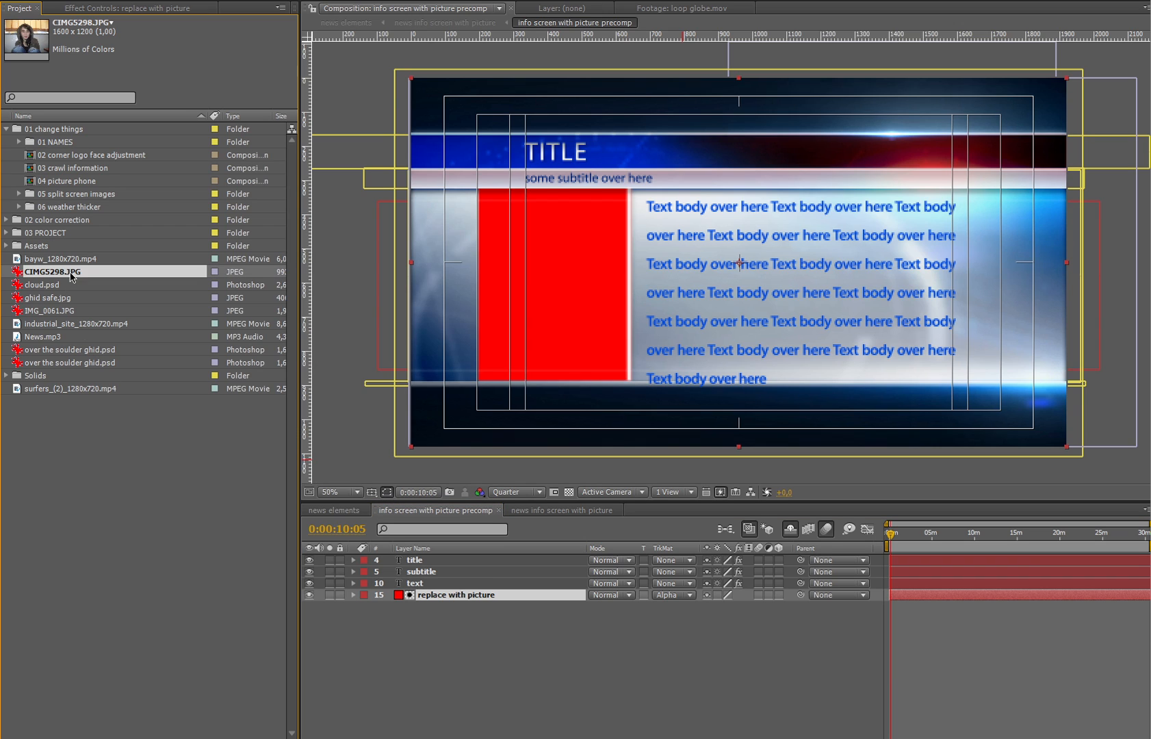
pyautogui.click(61, 312)
pyautogui.moveTo(61, 312); pyautogui.dragTo(474, 598)
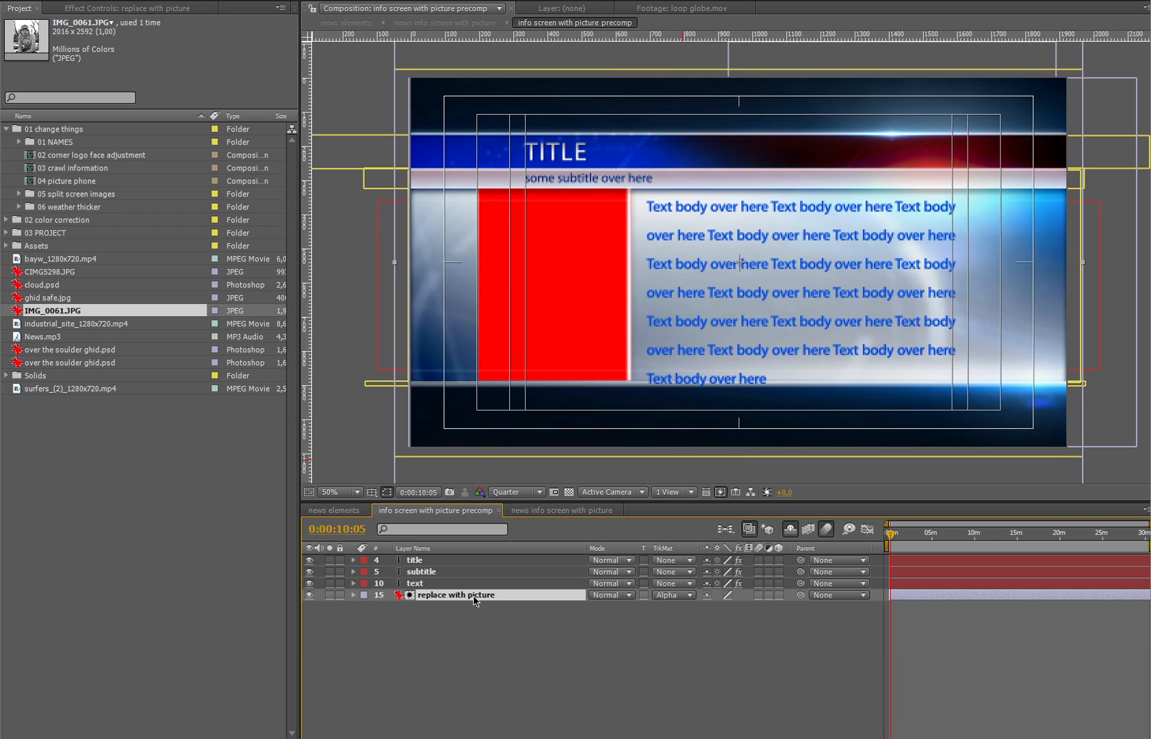
# - Scale the replaced picture to 41% and position it so the man's face fills the picture frame
pyautogui.moveTo(580, 230); pyautogui.dragTo(498, 291)
pyautogui.press('s')
pyautogui.moveTo(716, 605); pyautogui.dragTo(686, 592)
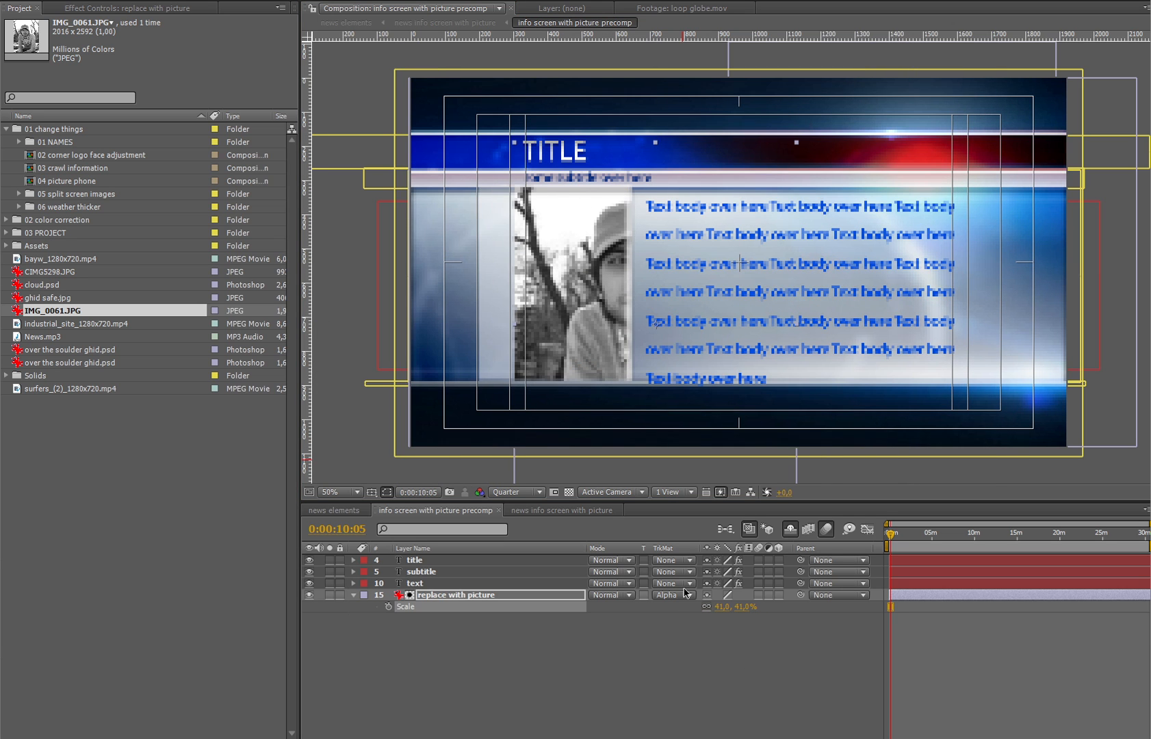
pyautogui.moveTo(591, 280); pyautogui.dragTo(511, 294)
pyautogui.click(618, 641)
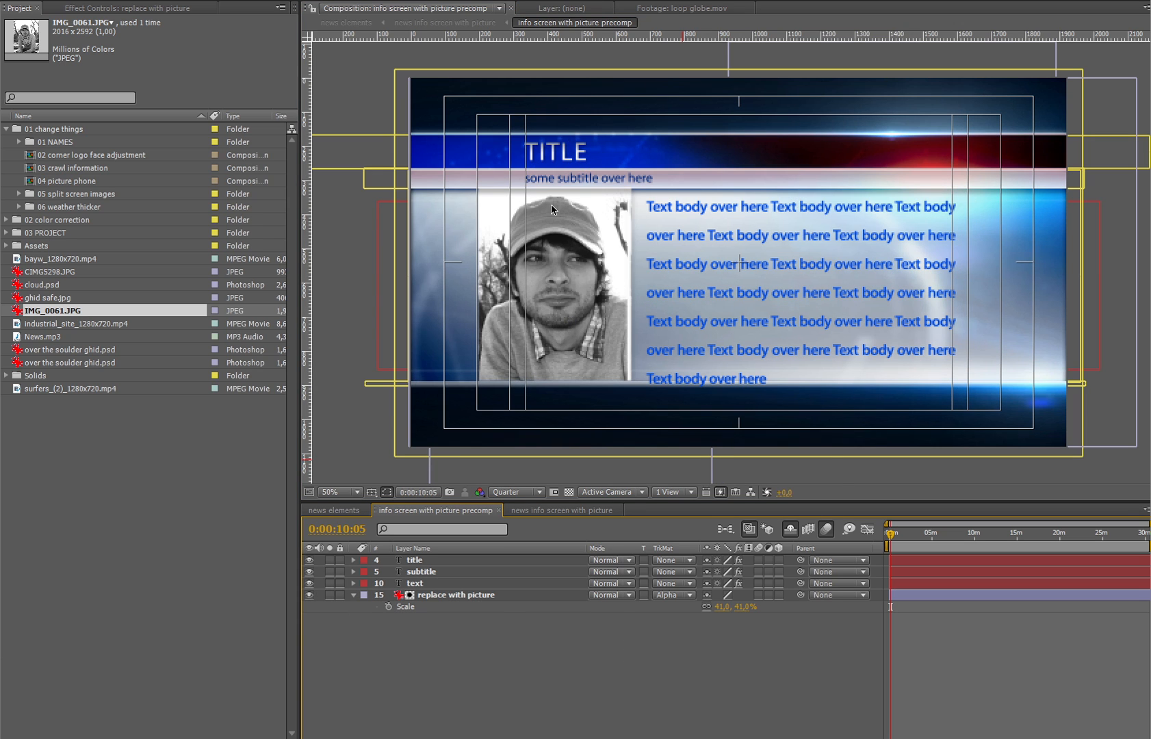
# - Change the info screen's title to ASA and its subtitle to asaas
pyautogui.click(459, 558)
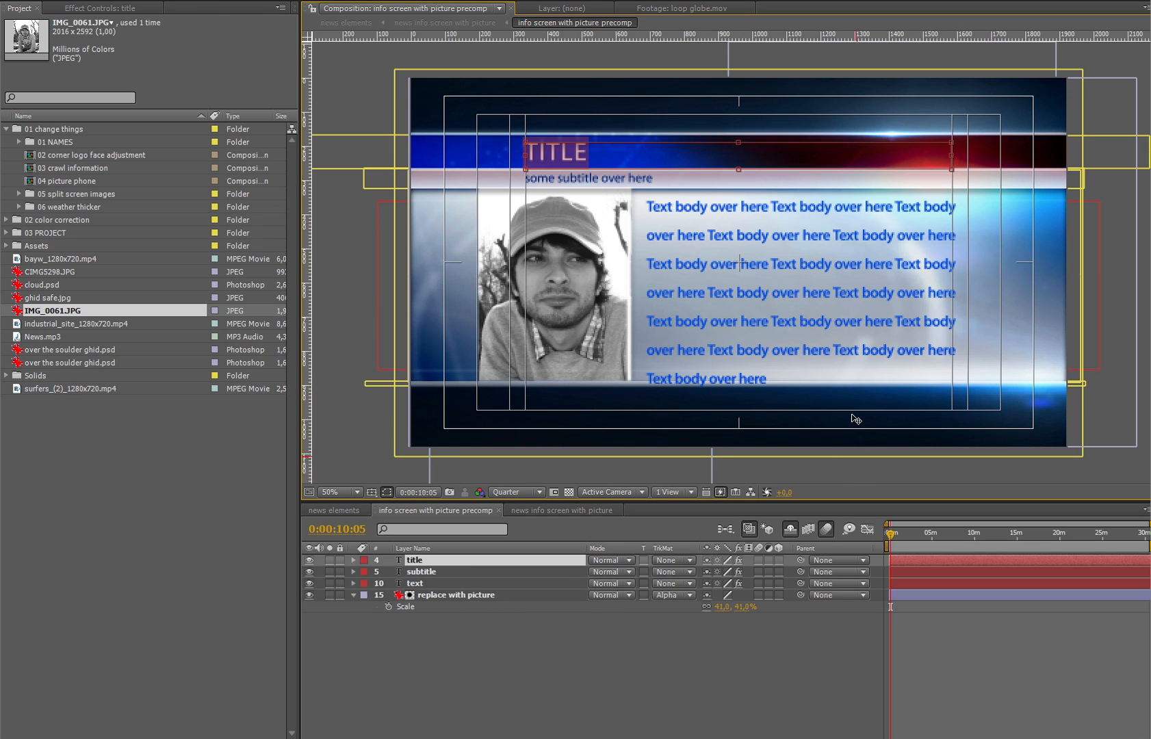
pyautogui.write('ASA')
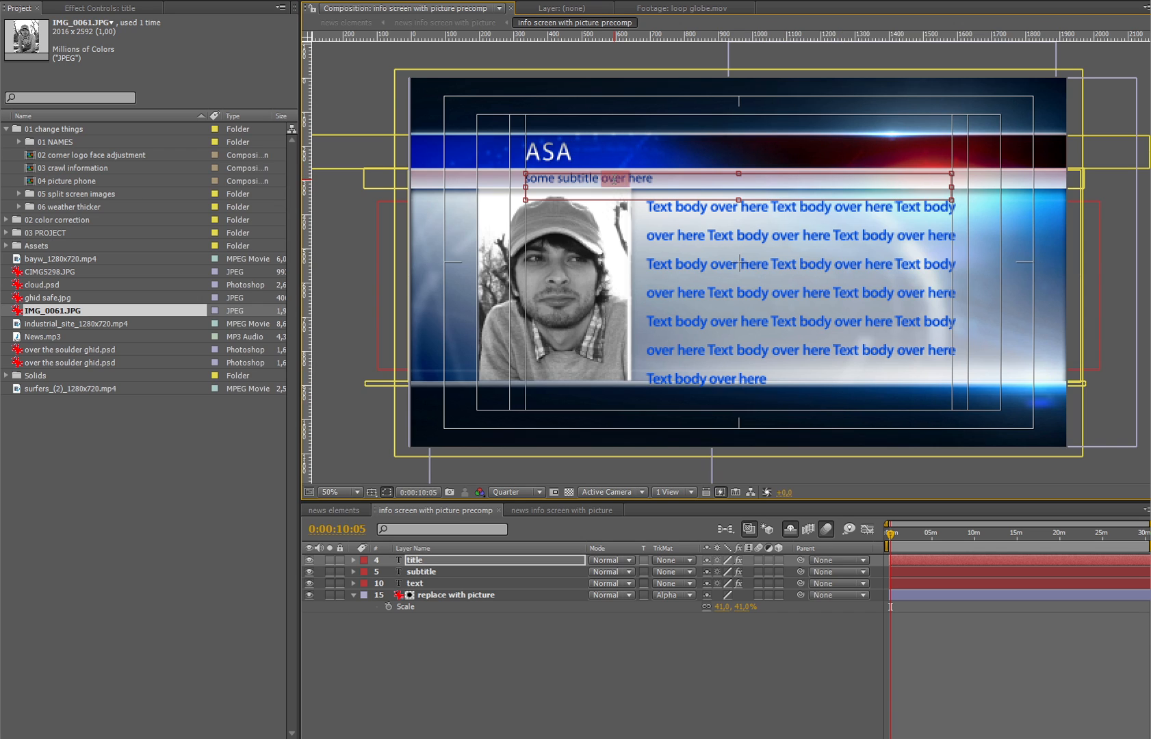
pyautogui.click(613, 179)
pyautogui.doubleClick(613, 177)
pyautogui.write('asaas')
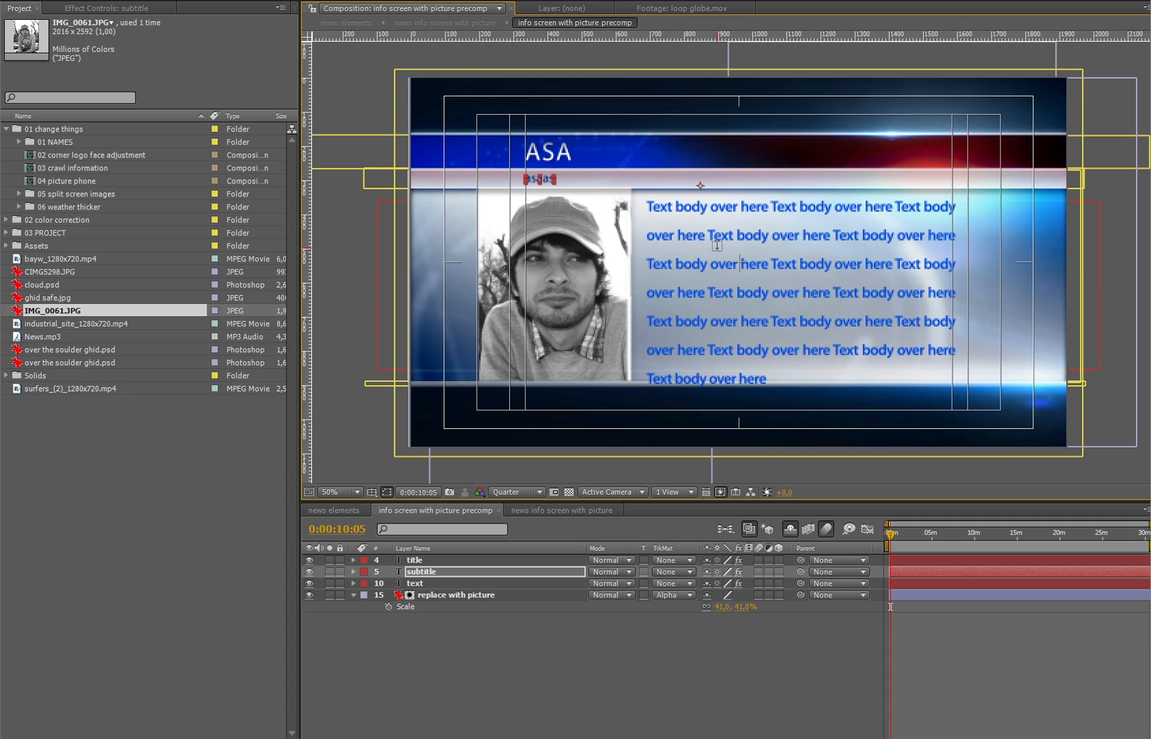
# - Replace the info screen's body text with "fdjkldjlkjslksjd lkj lskdj"
pyautogui.doubleClick(719, 229)
pyautogui.click(719, 229)
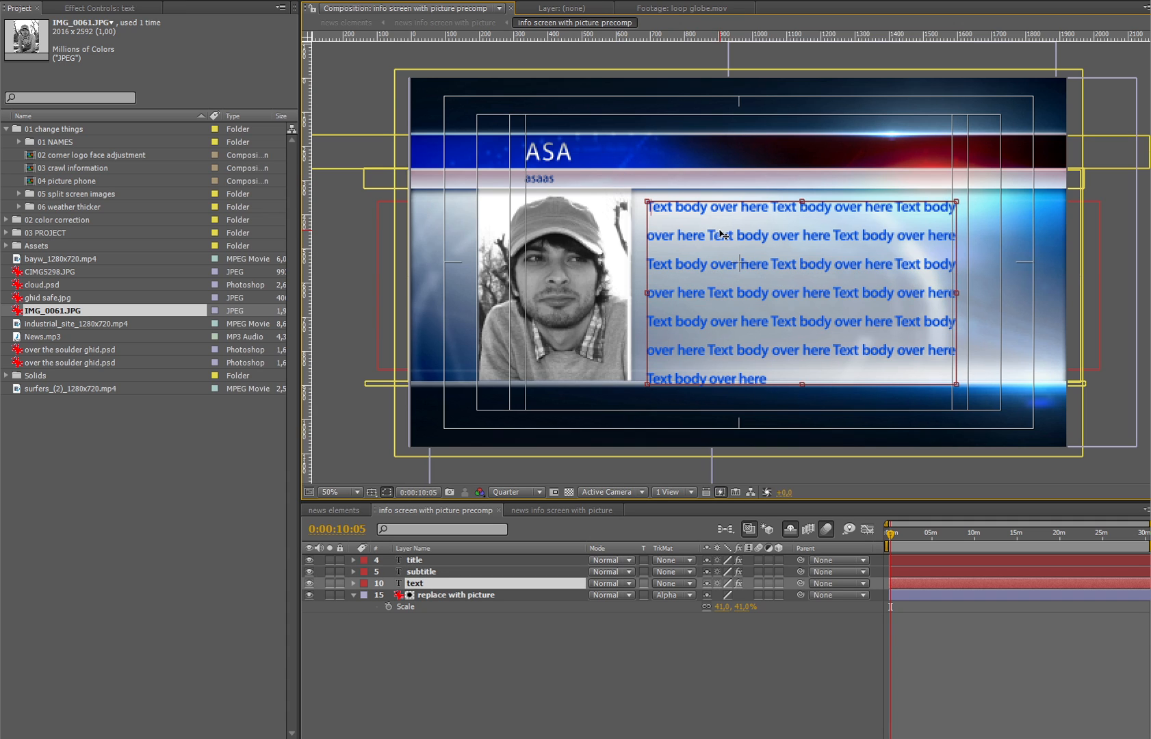
pyautogui.write('fdjkldjlkjslksjd lkj lskdj')
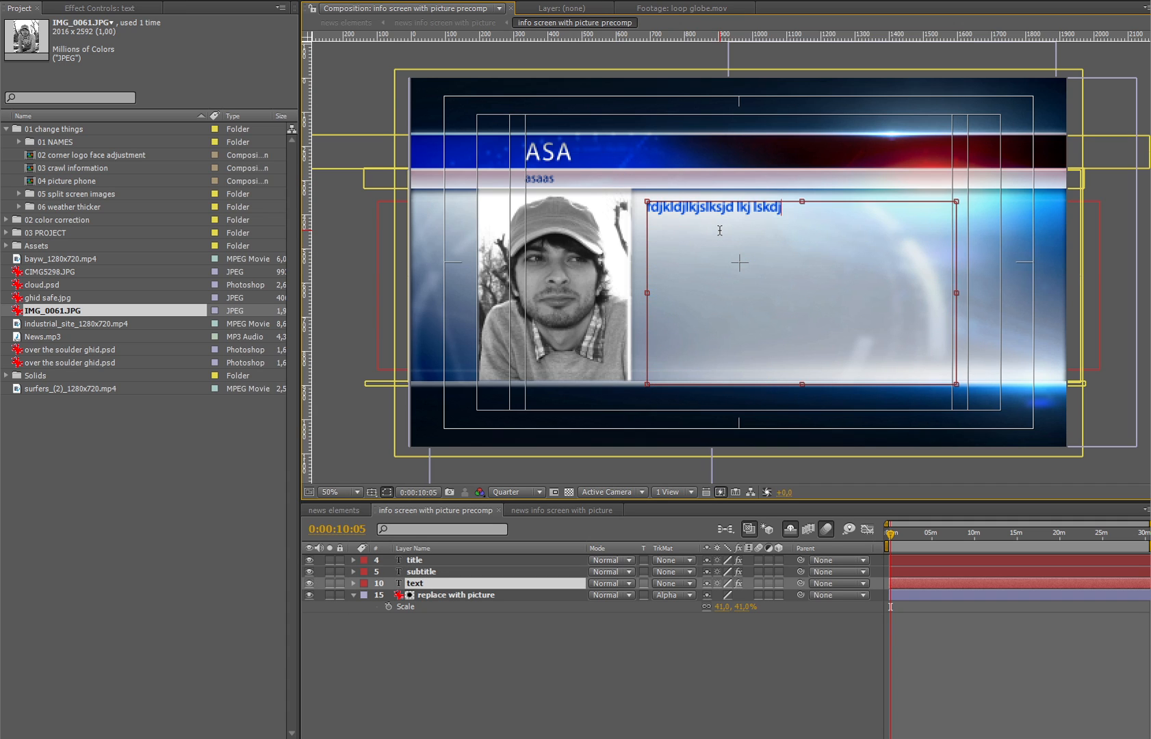
pyautogui.press('KP_Enter')
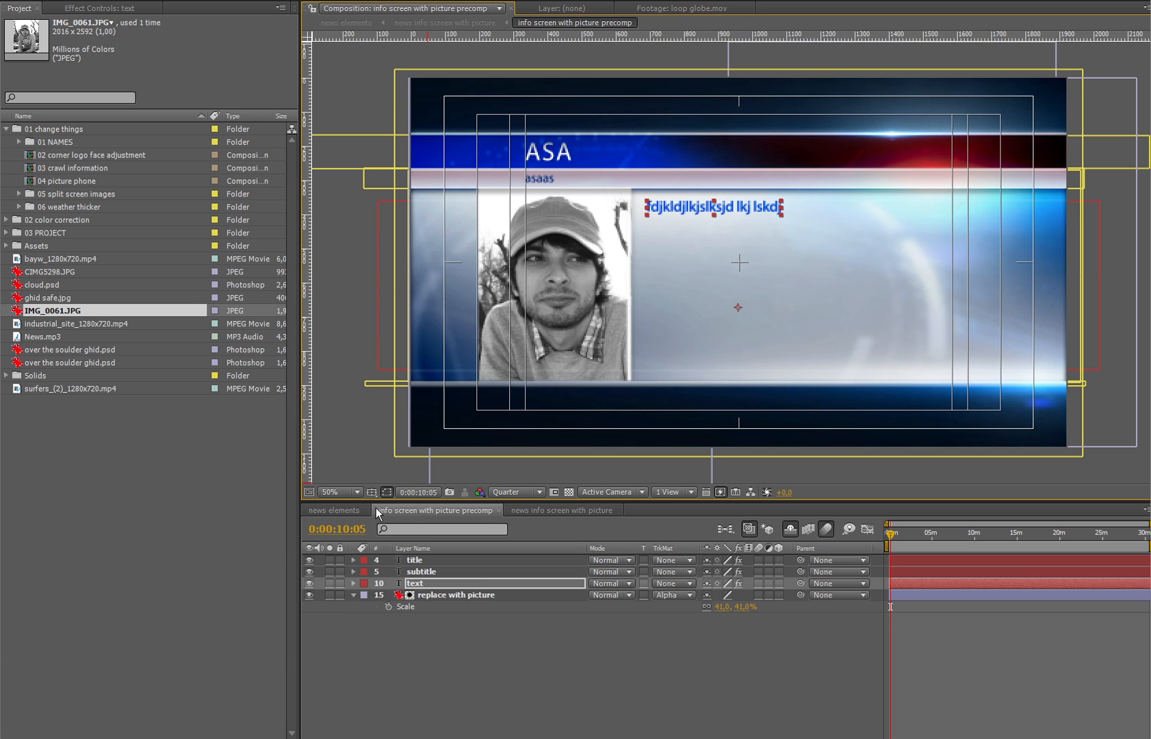
# - Return to news elements, solo news split screen 1 instead of the info screen with picture, and open its news splitscreen 1 precomp
pyautogui.click(356, 508)
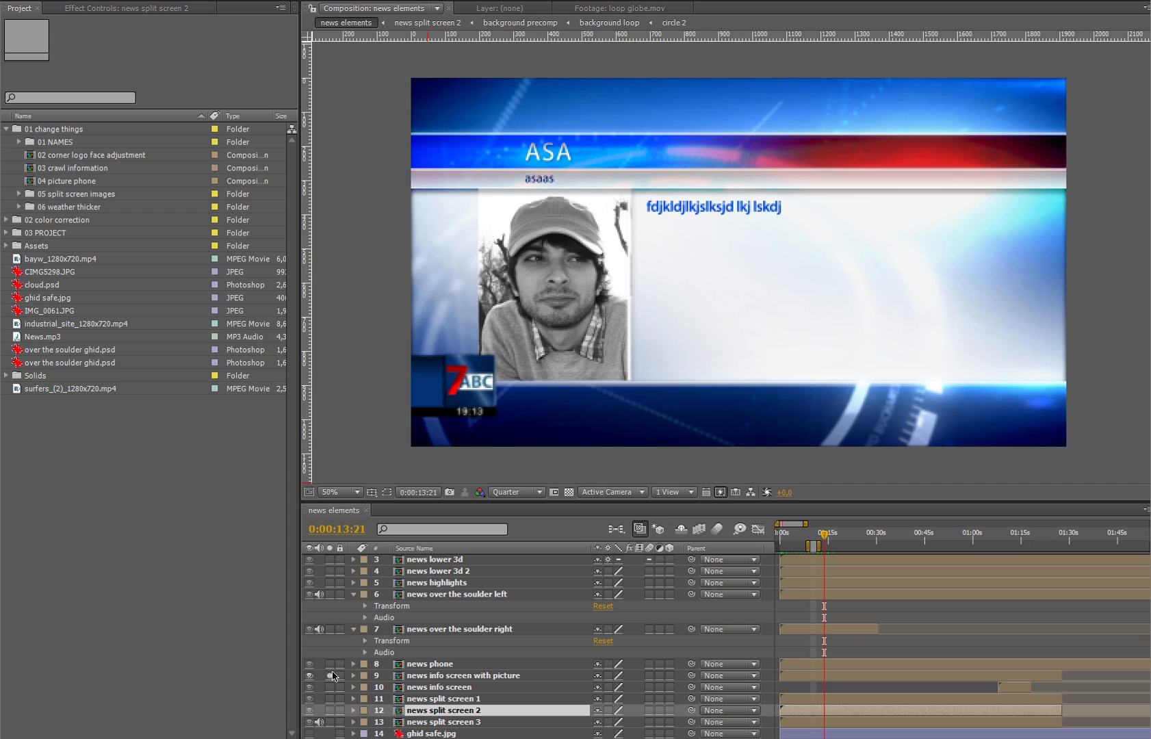
pyautogui.click(429, 700)
pyautogui.click(330, 675)
pyautogui.click(330, 698)
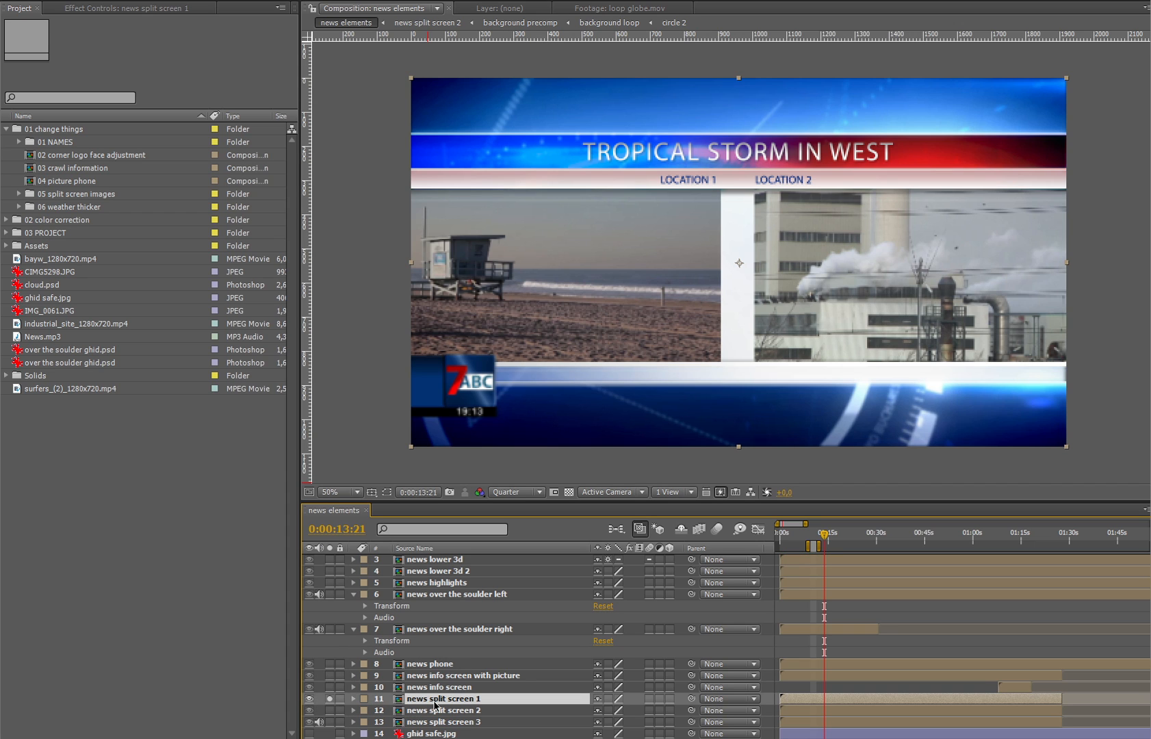
pyautogui.doubleClick(435, 701)
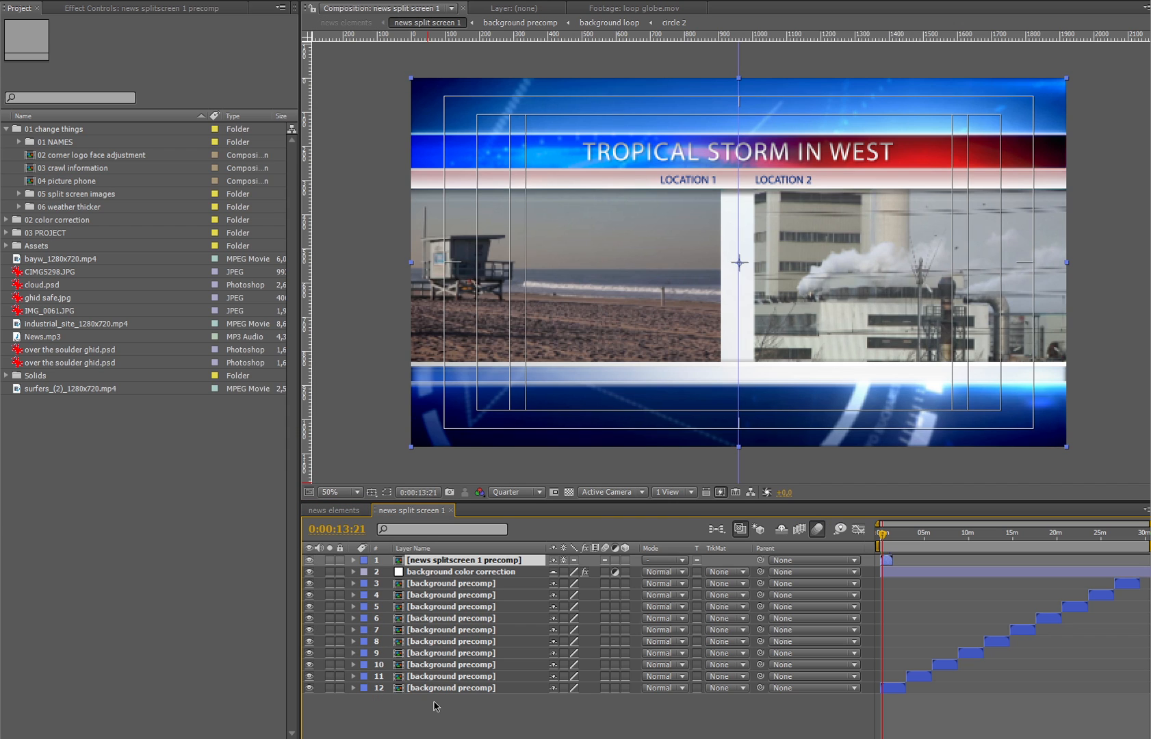
pyautogui.doubleClick(483, 560)
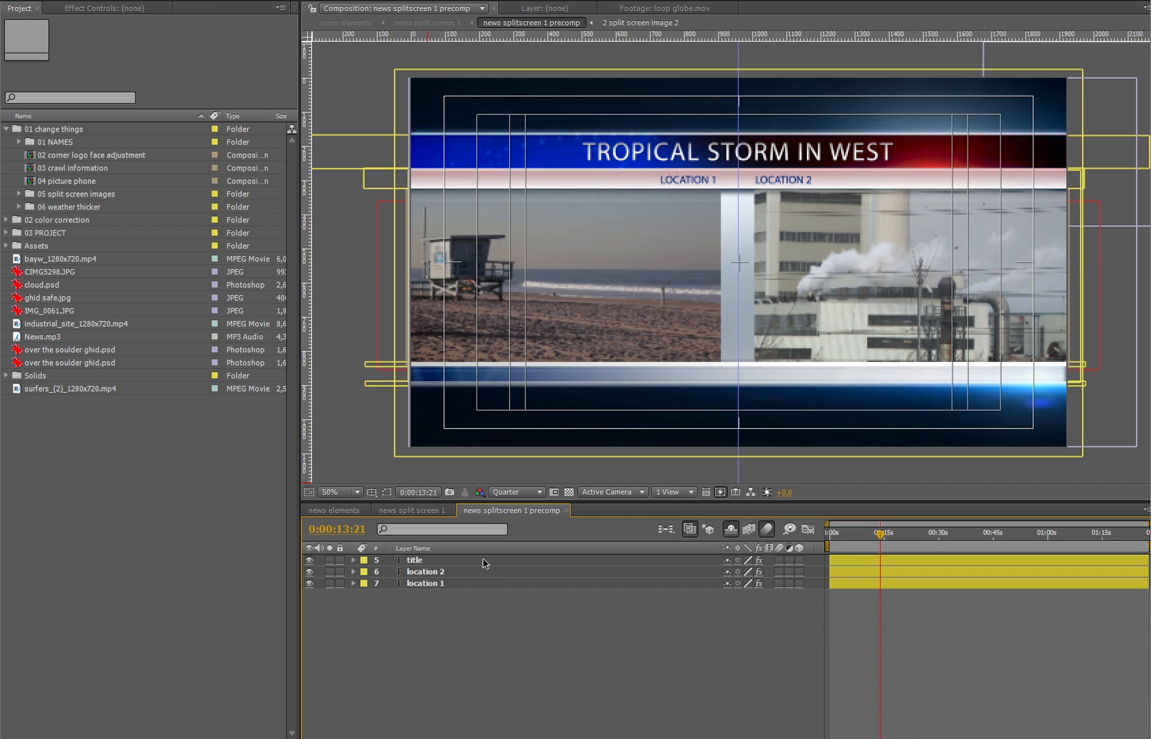
# - Identify the editable location 1, location 2 and title text layers of the split screen
pyautogui.click(680, 177)
pyautogui.doubleClick(680, 177)
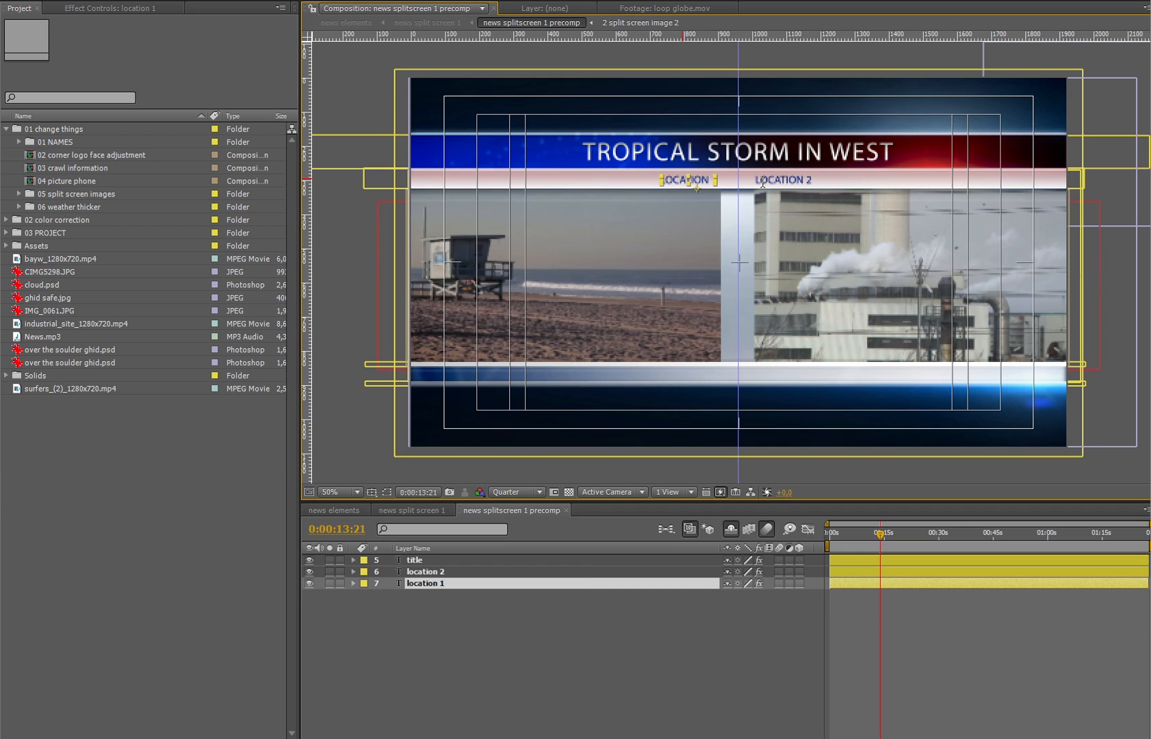
pyautogui.click(792, 182)
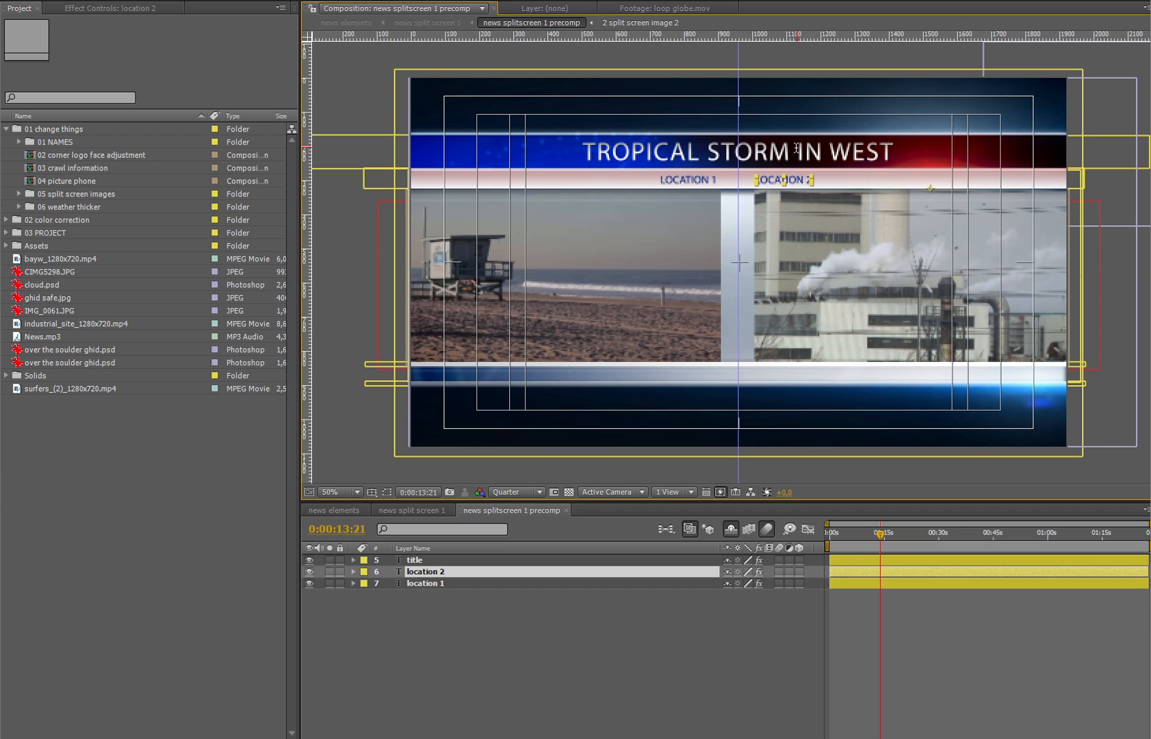
pyautogui.click(797, 148)
pyautogui.doubleClick(699, 155)
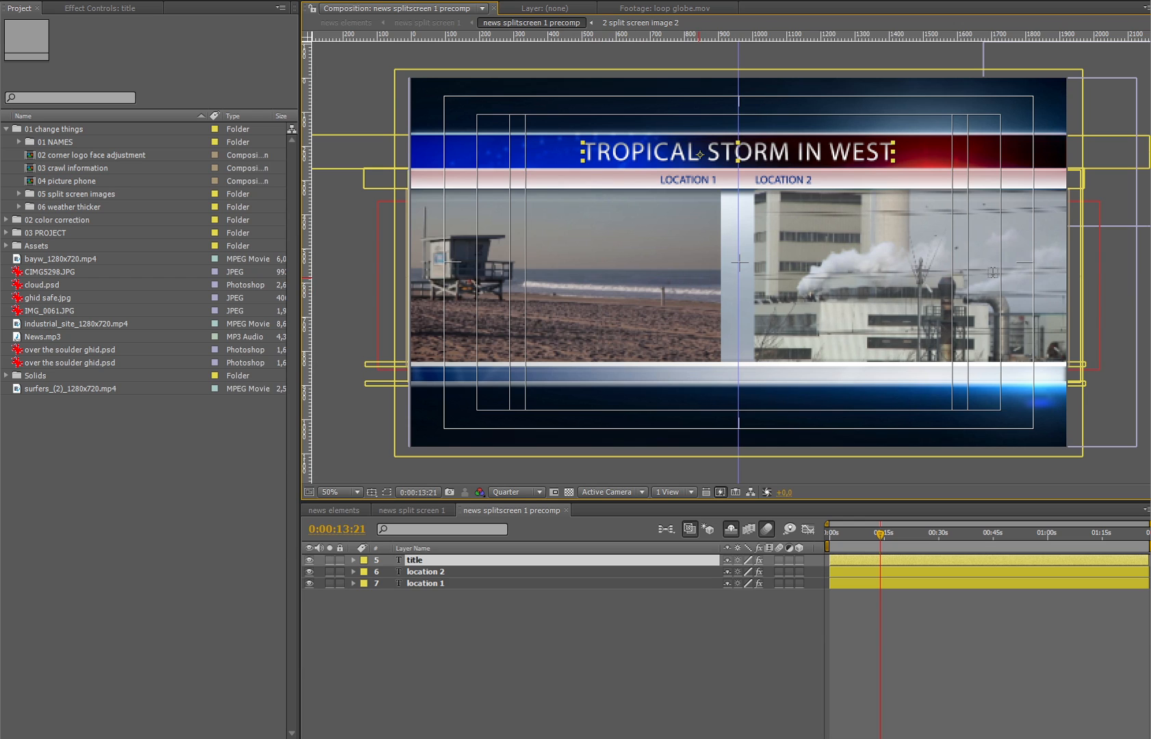
# - Locate the 2 split screen image 2 composition in the 05 split screen images folder of 01 change things
pyautogui.click(19, 143)
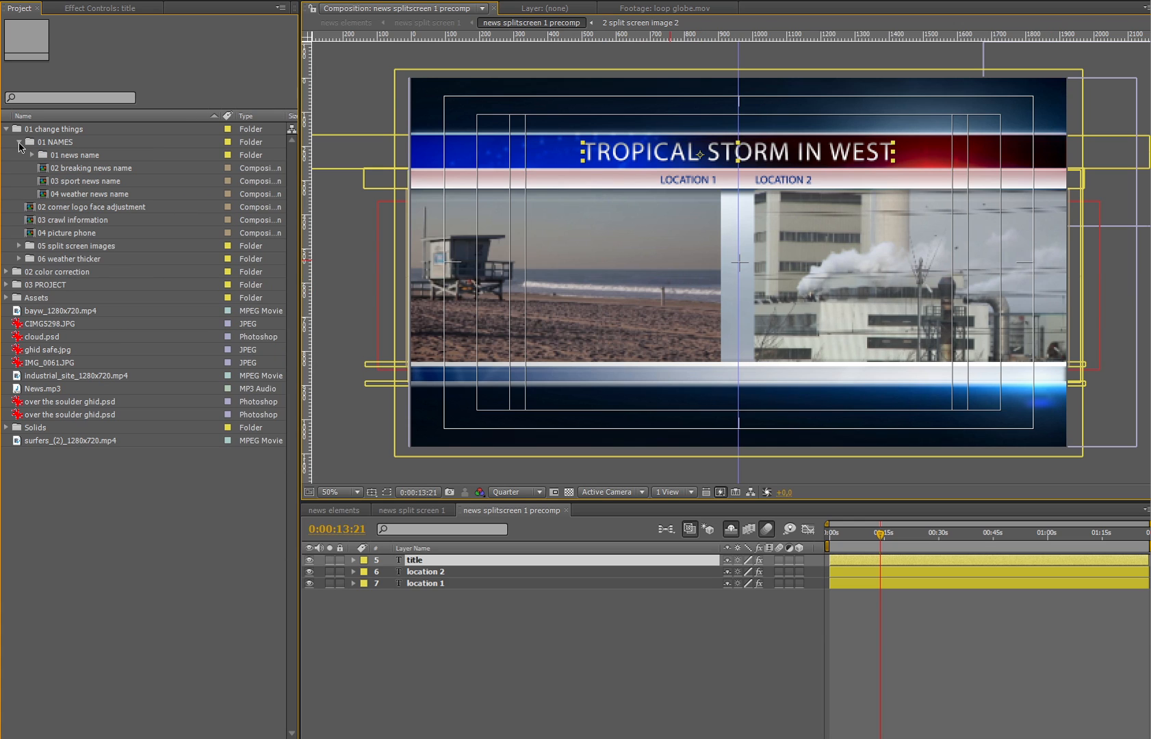
pyautogui.click(75, 249)
pyautogui.click(18, 246)
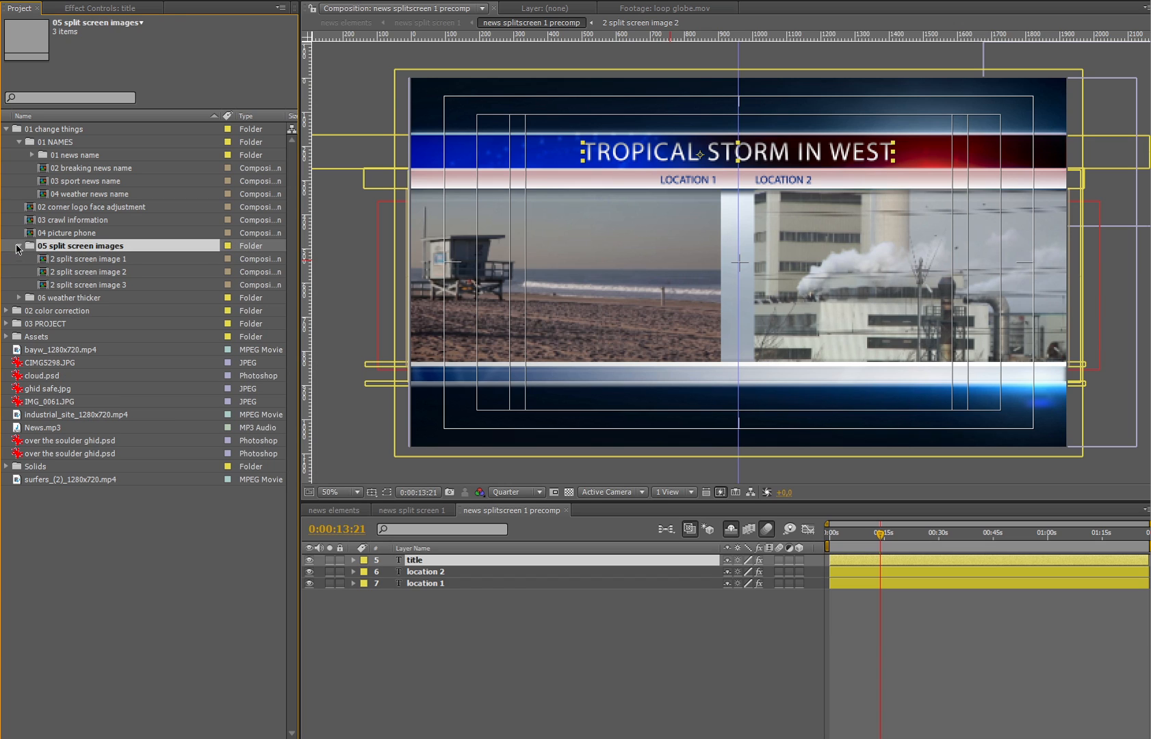
pyautogui.click(86, 271)
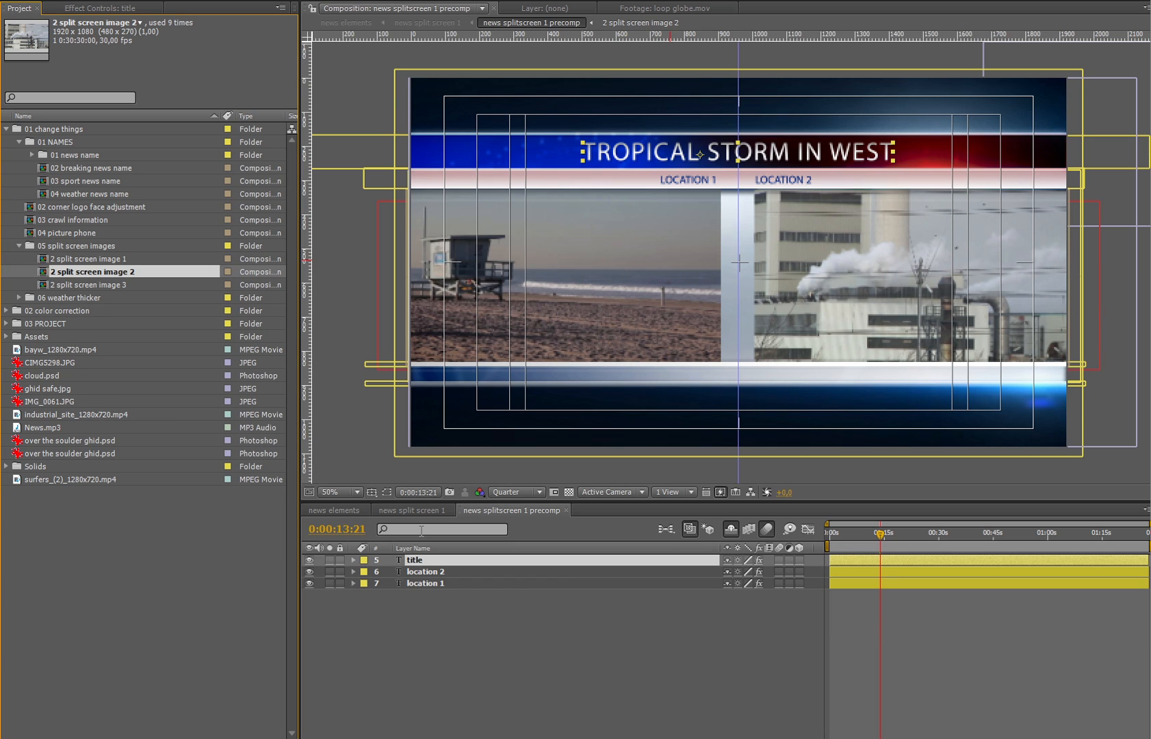
# - Open the news split screen 2 composition and compare its layout with the news splitscreen 1 precomp
pyautogui.click(356, 509)
pyautogui.click(490, 711)
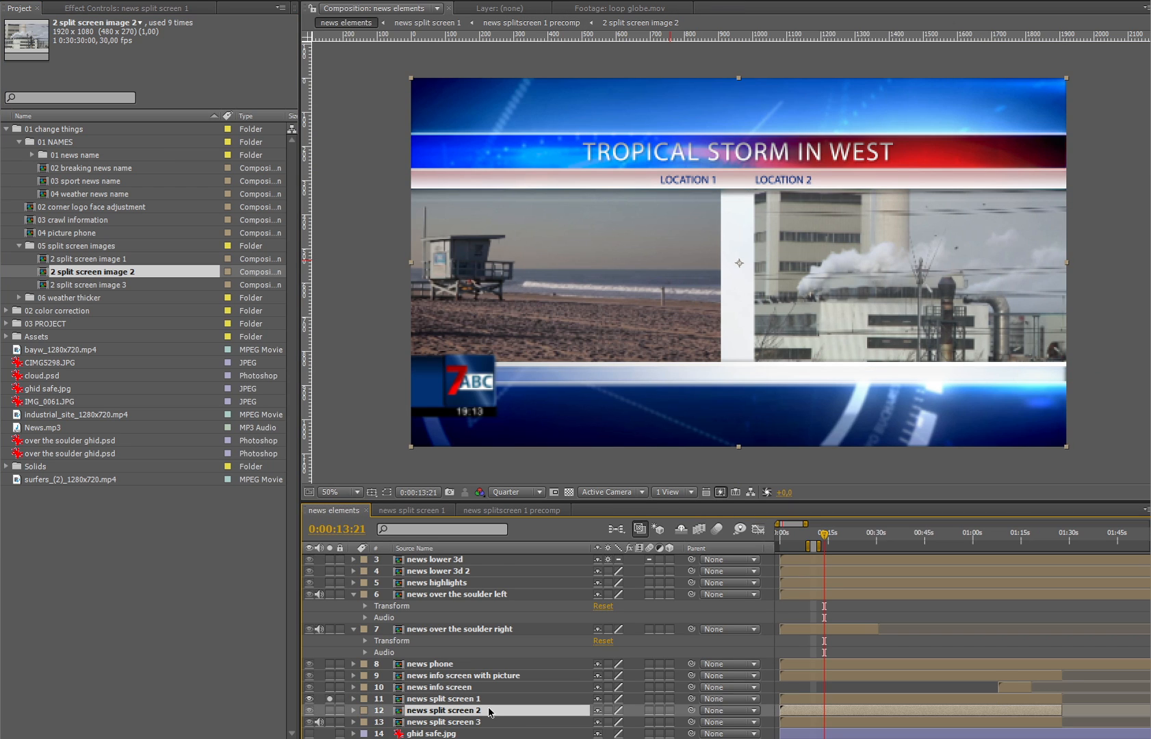
pyautogui.doubleClick(444, 710)
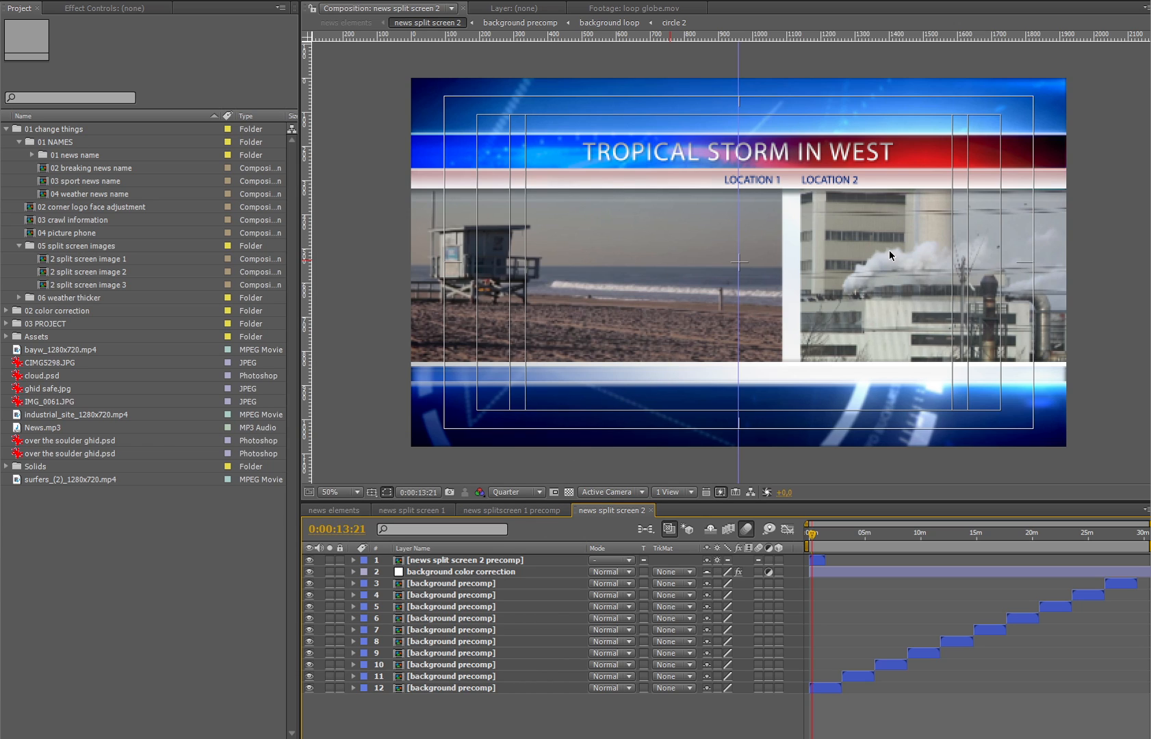
pyautogui.click(555, 510)
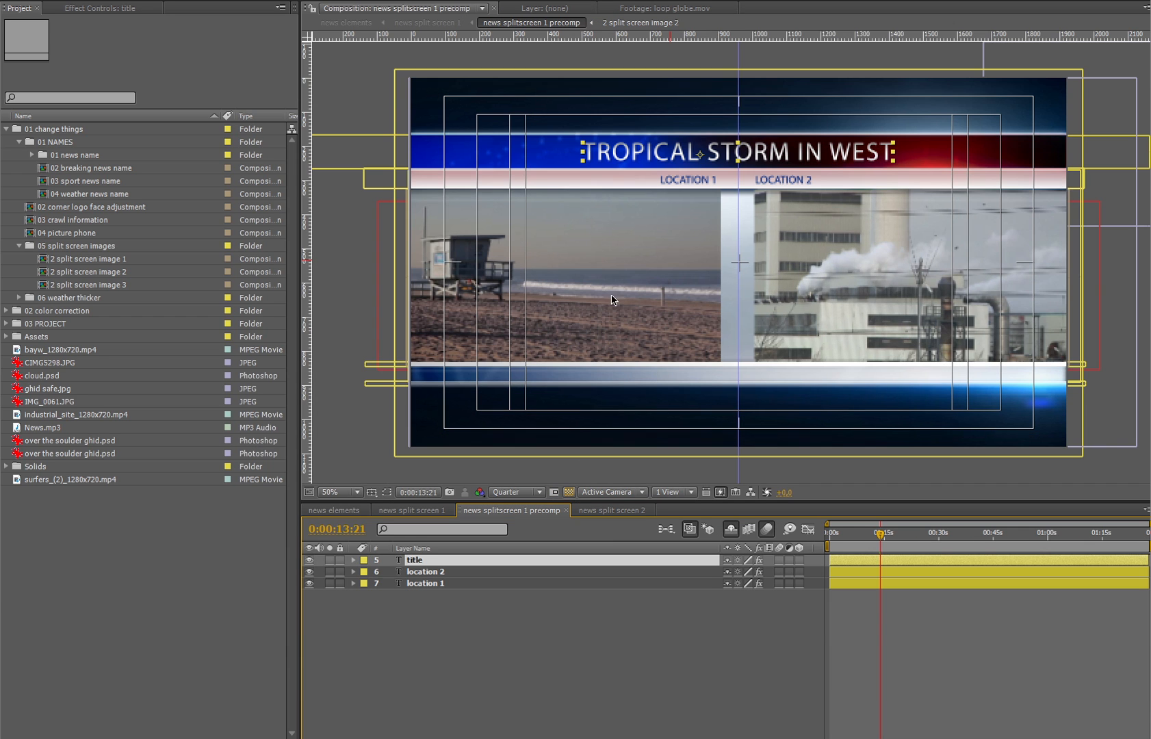
pyautogui.click(619, 510)
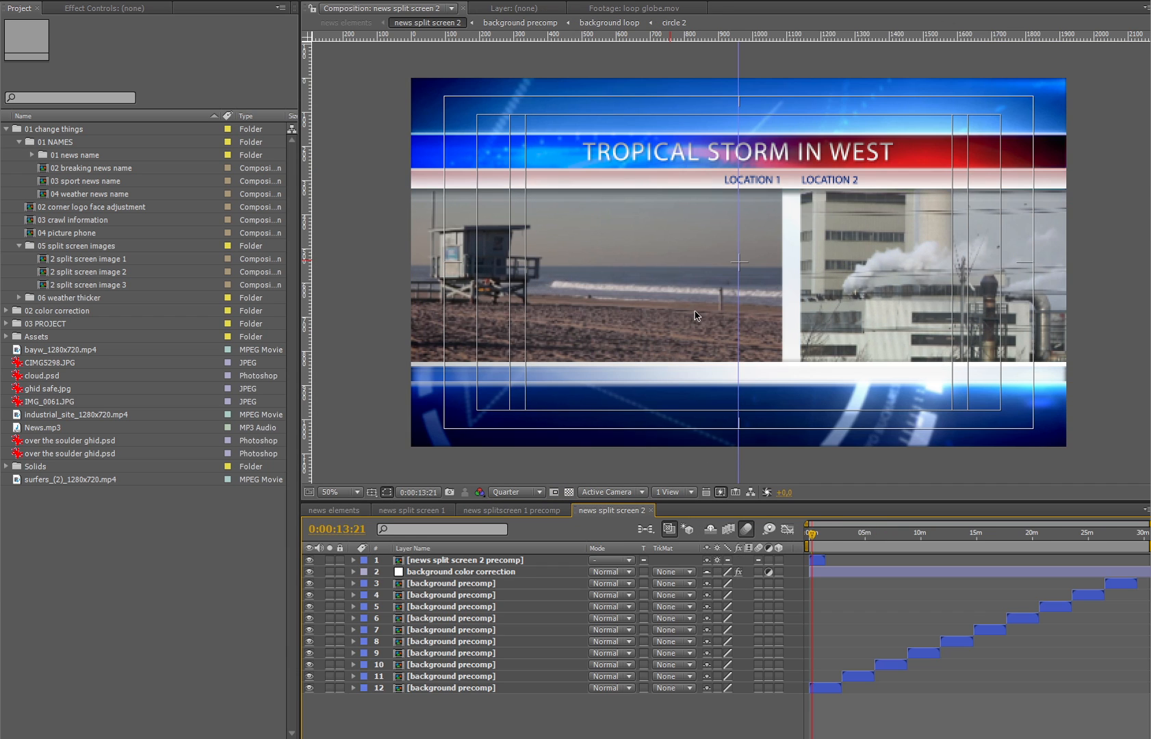
# - Return to news elements and open the news split screen 3 composition to view its three-location layout
pyautogui.click(430, 512)
pyautogui.click(332, 509)
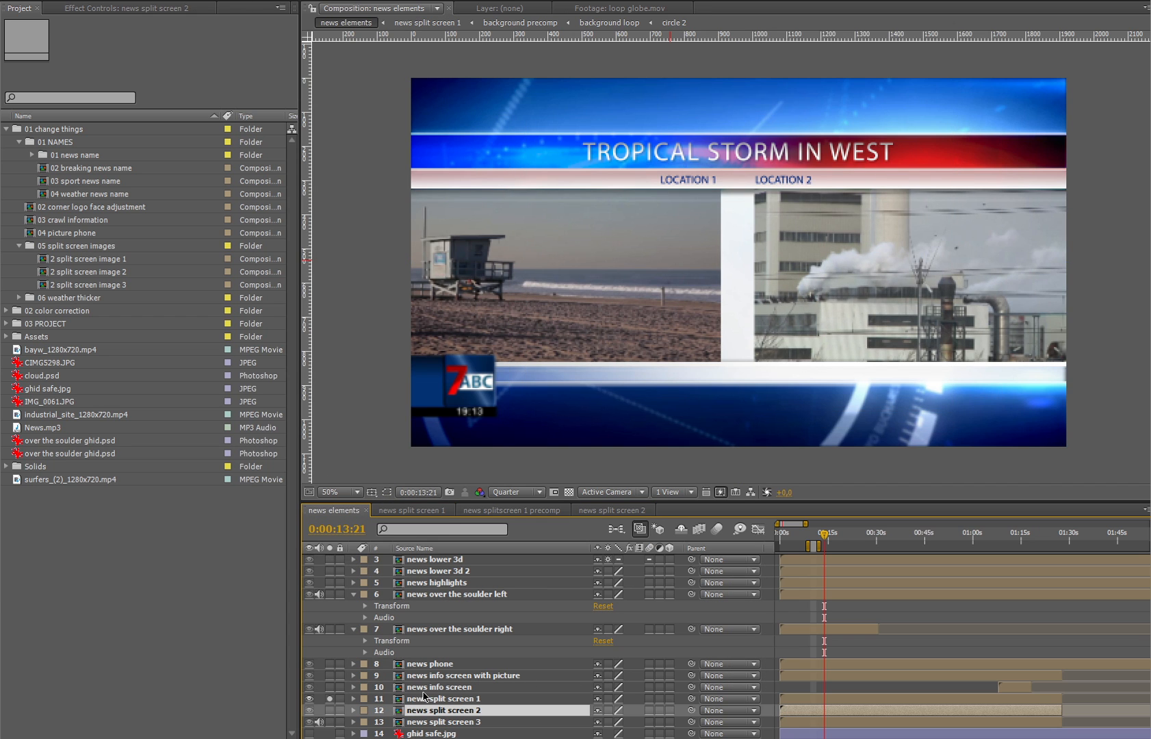
pyautogui.doubleClick(458, 717)
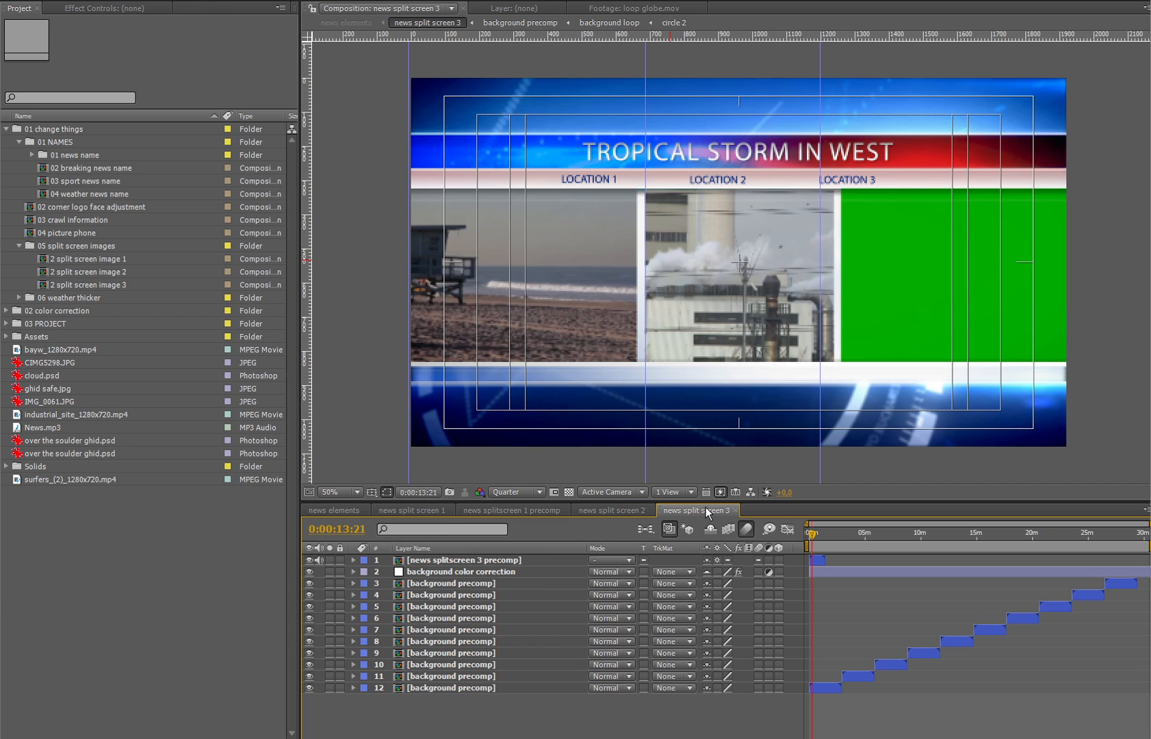
# - Open 2 split screen image 3, enable time remapping on its surfers_(2)_1280x720.mp4 layer, and return to news split screen 3
pyautogui.click(101, 222)
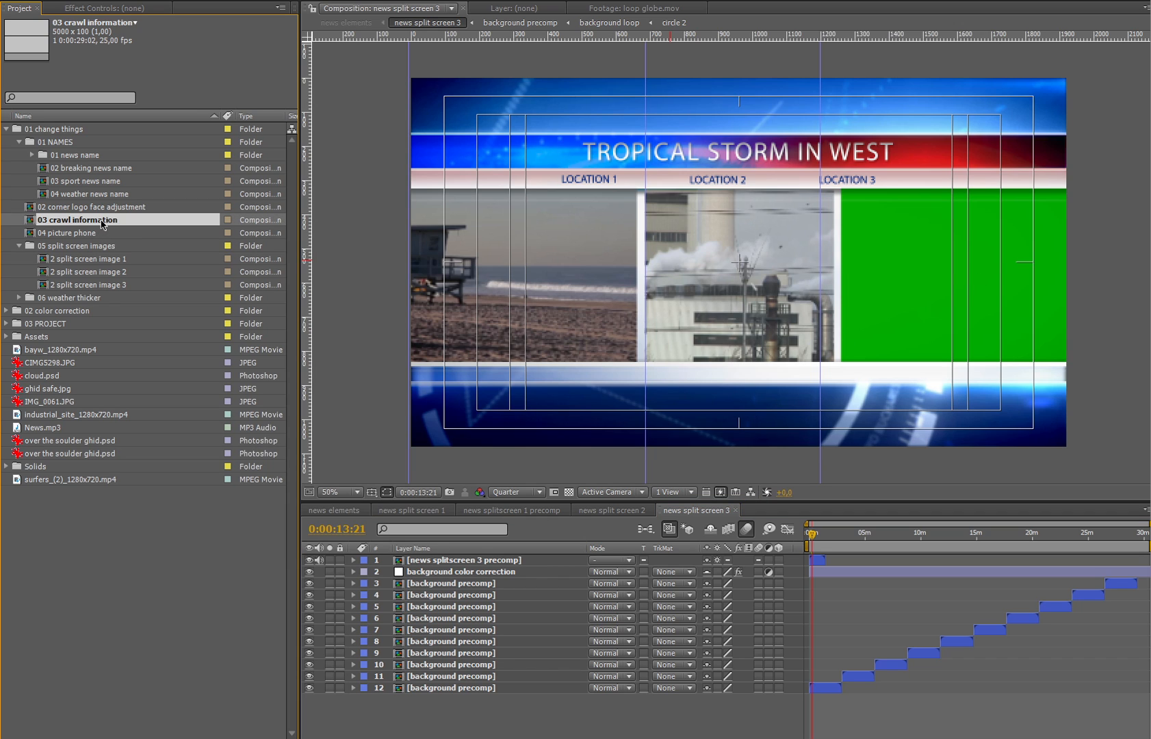
pyautogui.doubleClick(112, 288)
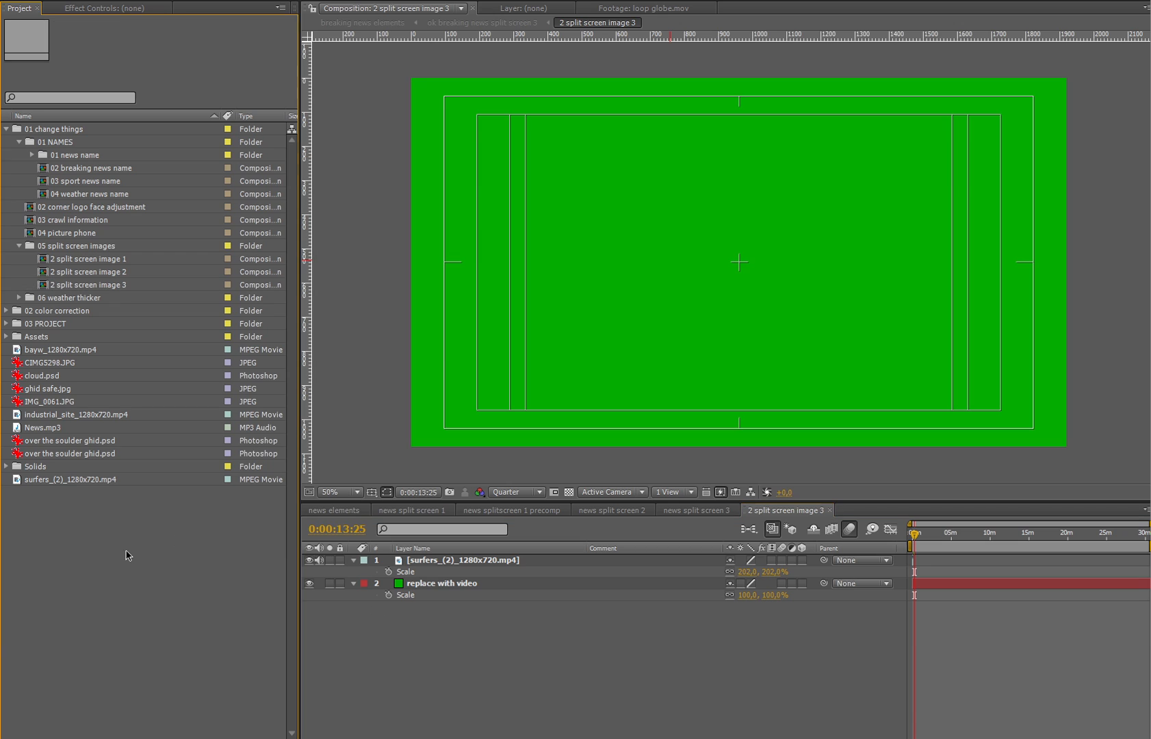
pyautogui.click(92, 415)
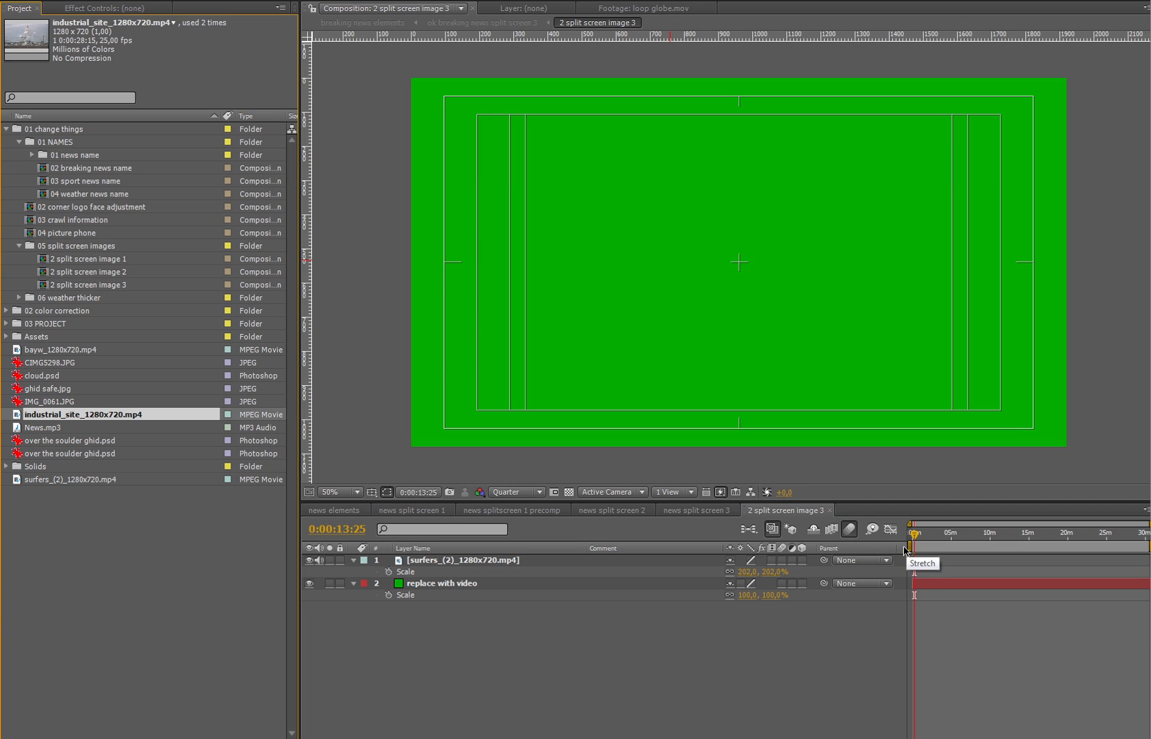
pyautogui.rightClick(488, 560)
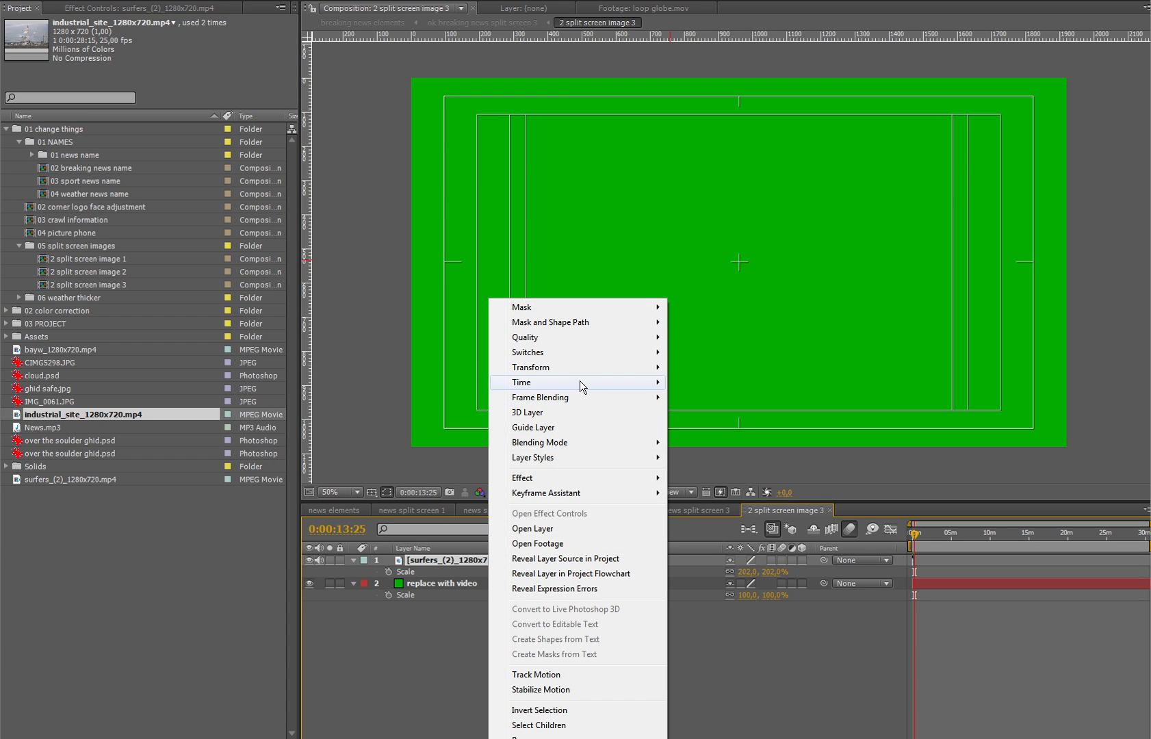
pyautogui.moveTo(581, 380)
pyautogui.click(431, 427)
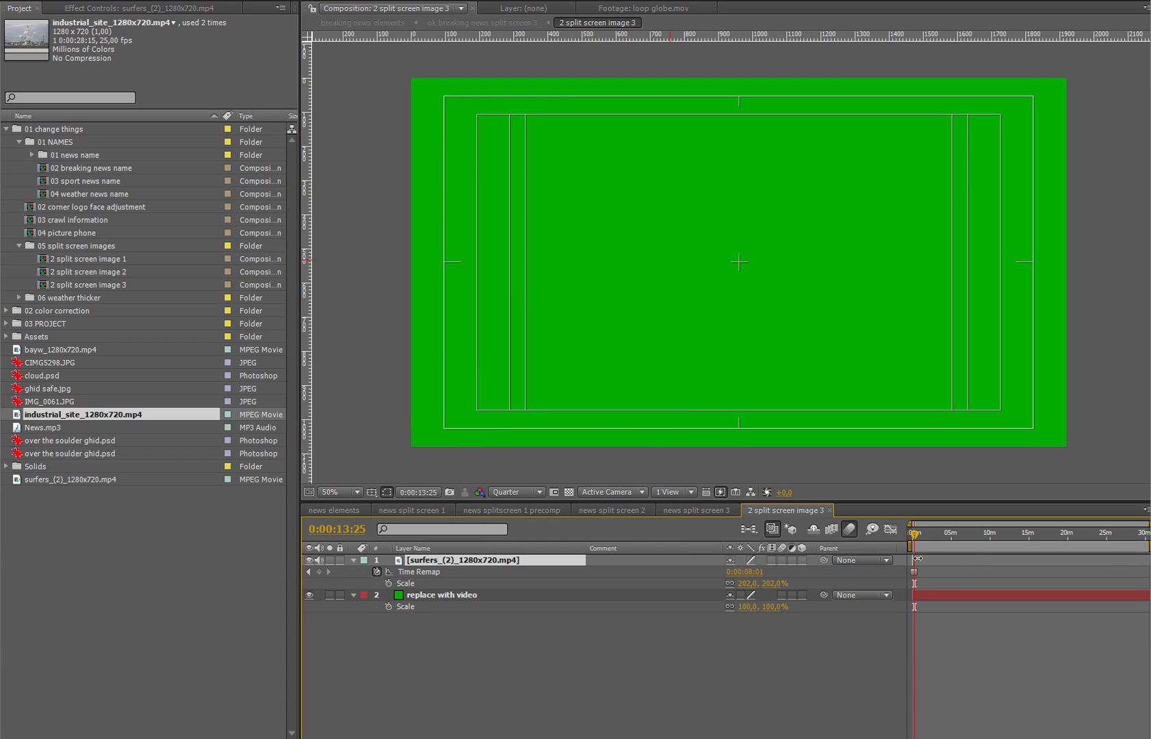
pyautogui.click(697, 510)
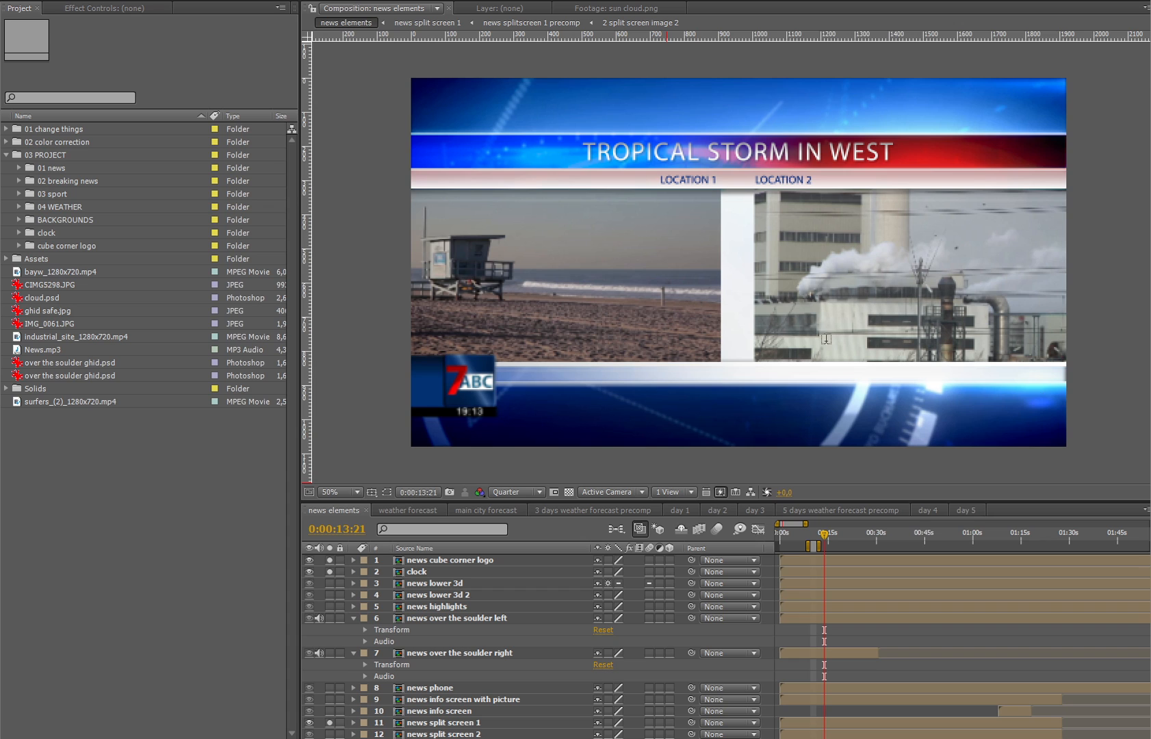
# - Open the weather forecast composition from the 04 WEATHER project folder
pyautogui.click(80, 207)
pyautogui.click(18, 207)
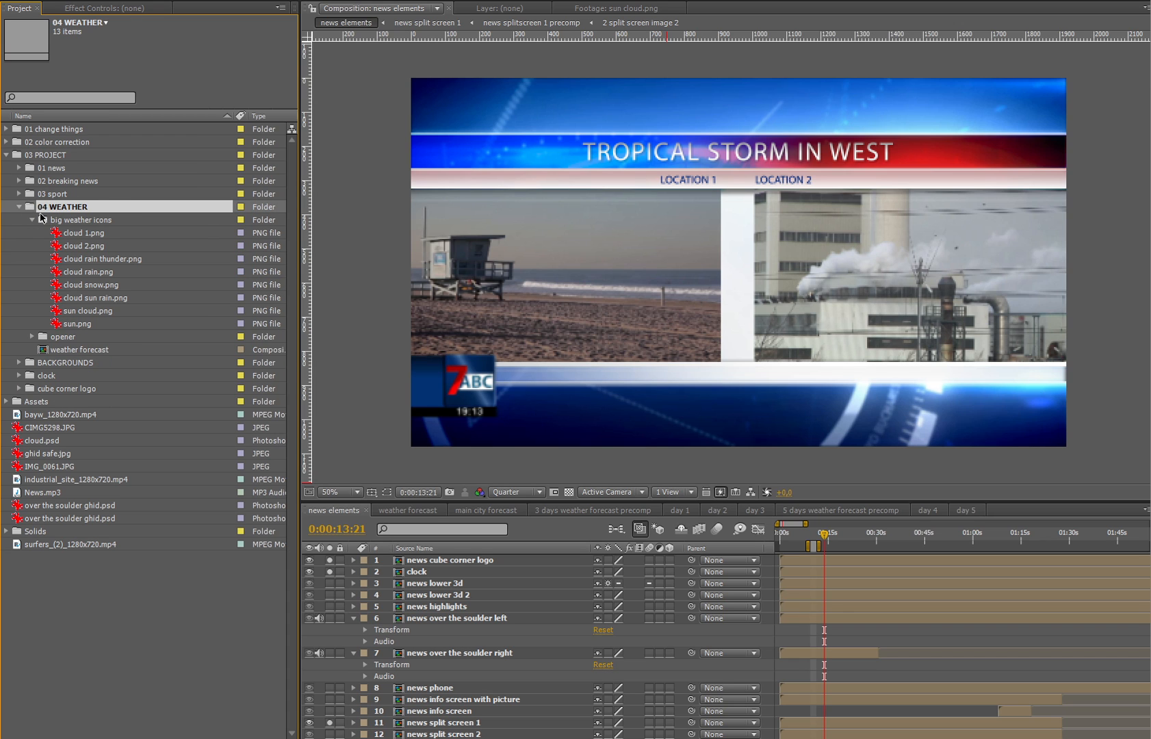
pyautogui.doubleClick(65, 353)
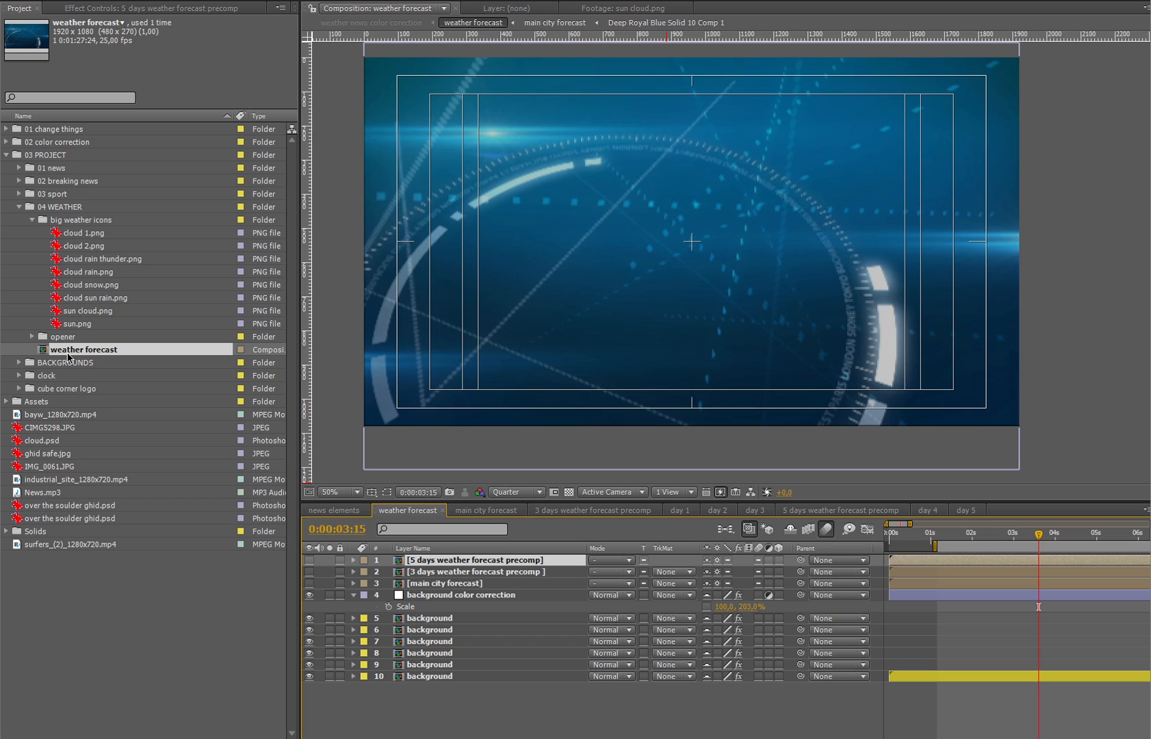
# - Preview the main city, 3 days and 5 days forecast layers one at a time, hiding each again
pyautogui.click(442, 582)
pyautogui.click(310, 583)
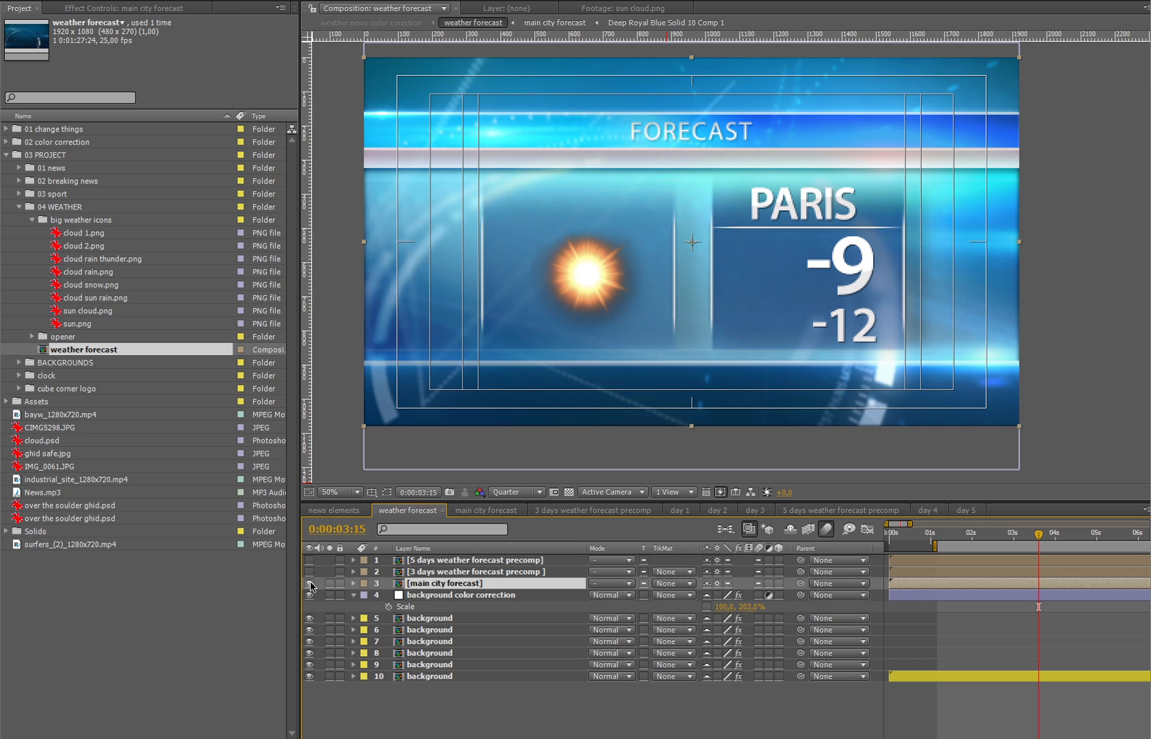
pyautogui.click(309, 583)
pyautogui.click(309, 572)
pyautogui.click(309, 572)
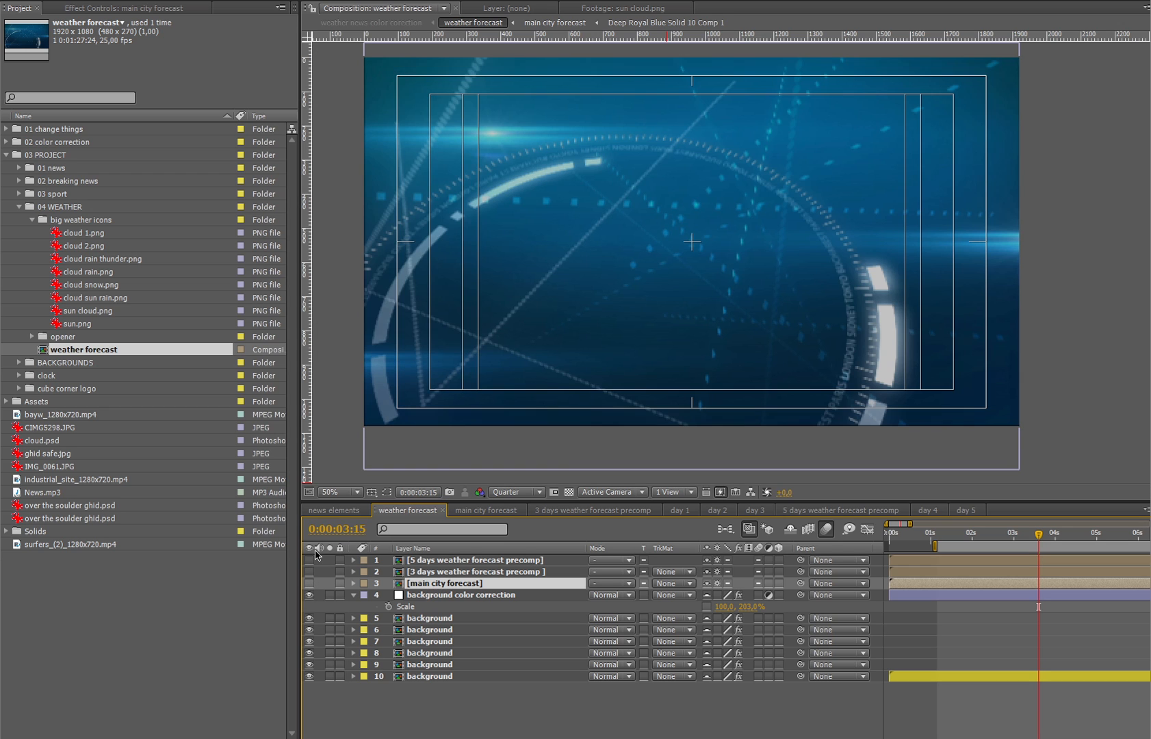
pyautogui.click(309, 561)
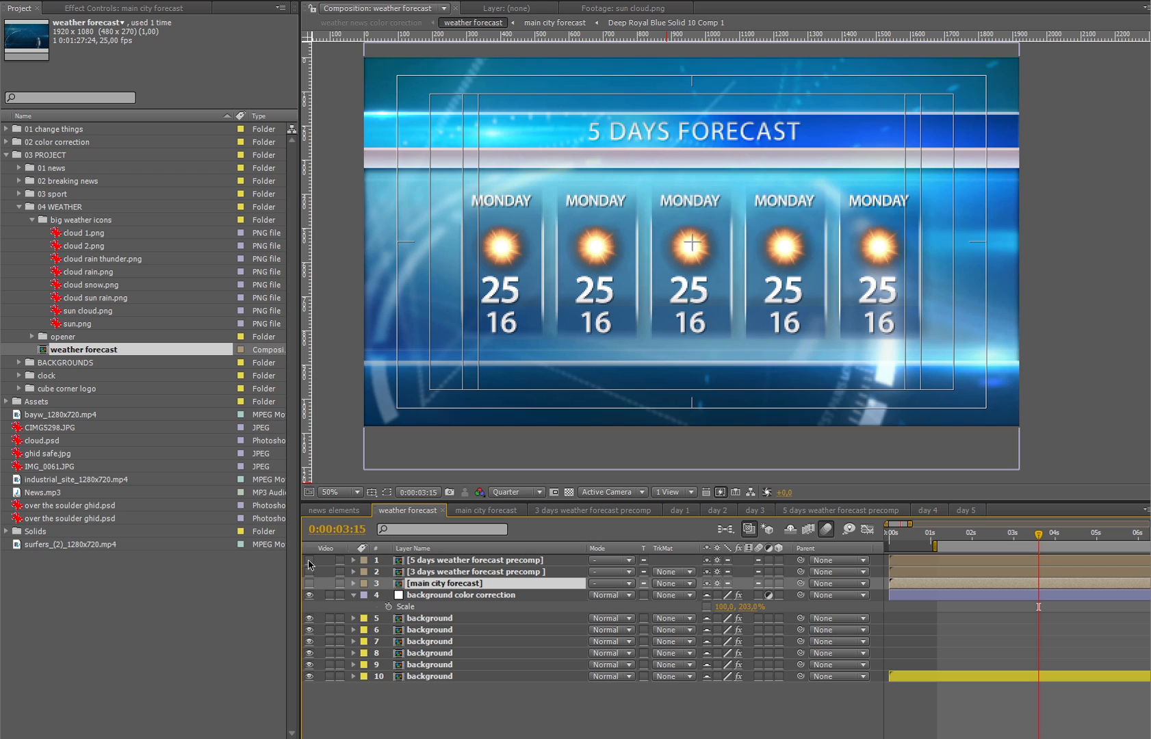
pyautogui.click(309, 560)
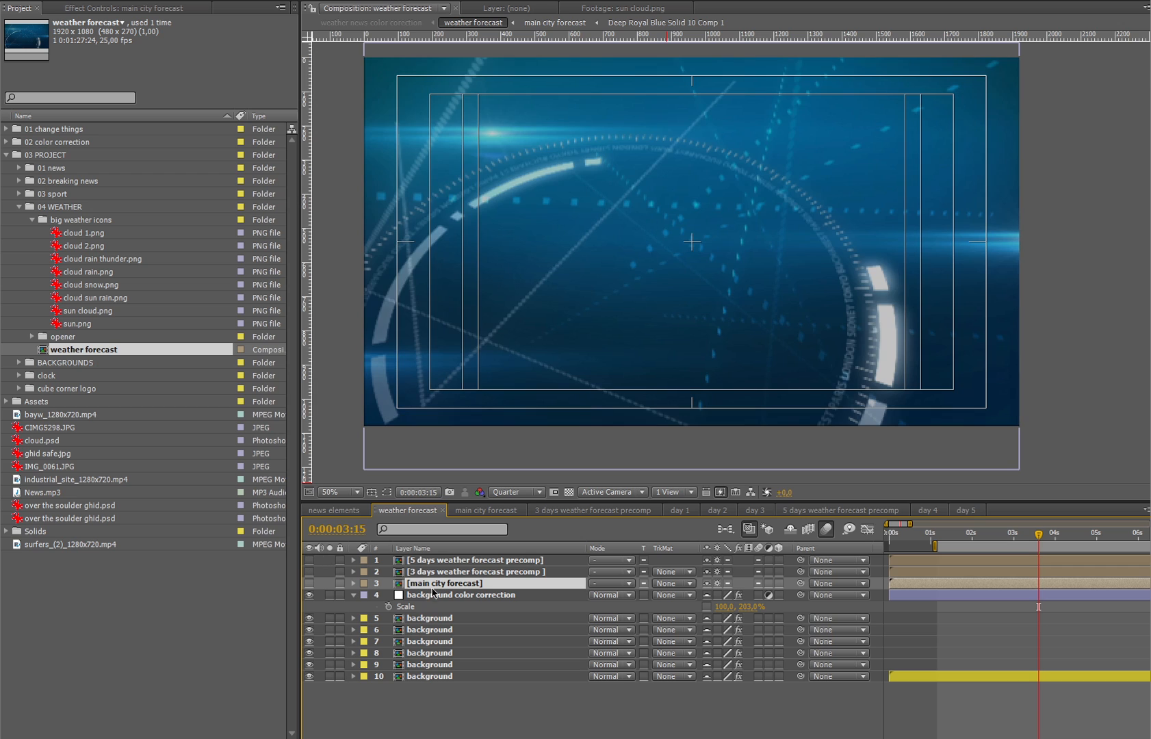
# - Show the main city forecast layer, open its composition, and change the city text to BERLIN
pyautogui.click(309, 583)
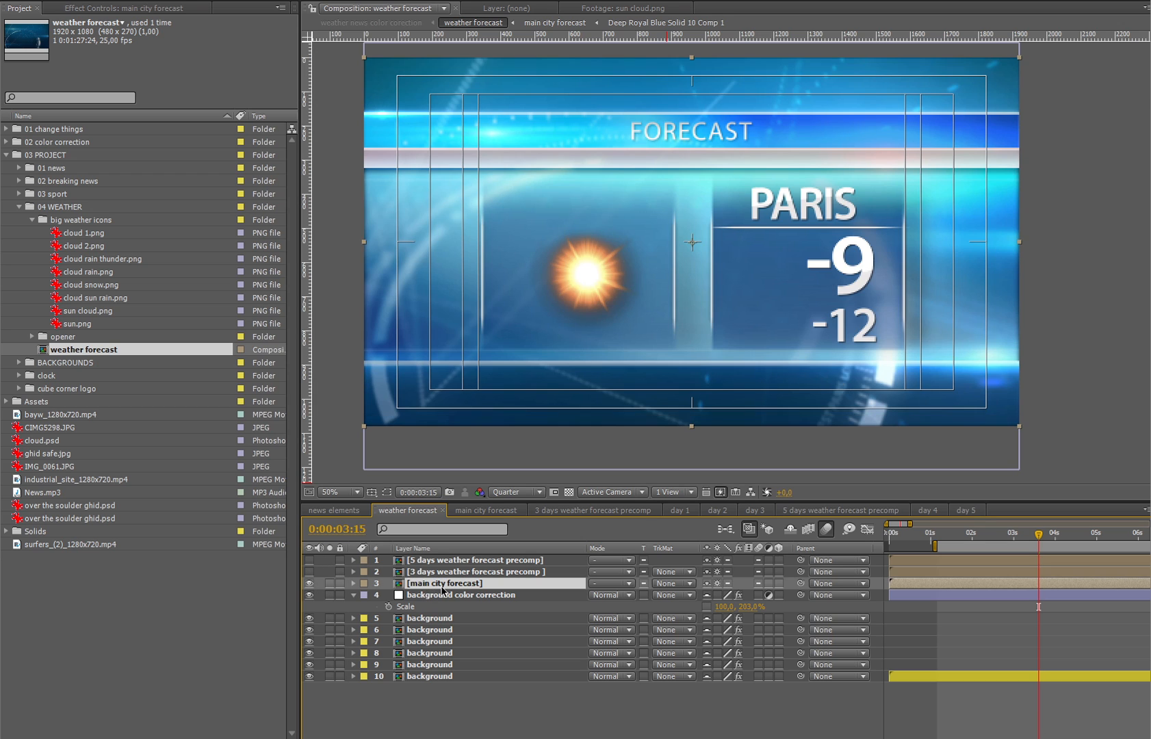
pyautogui.doubleClick(442, 585)
pyautogui.click(438, 562)
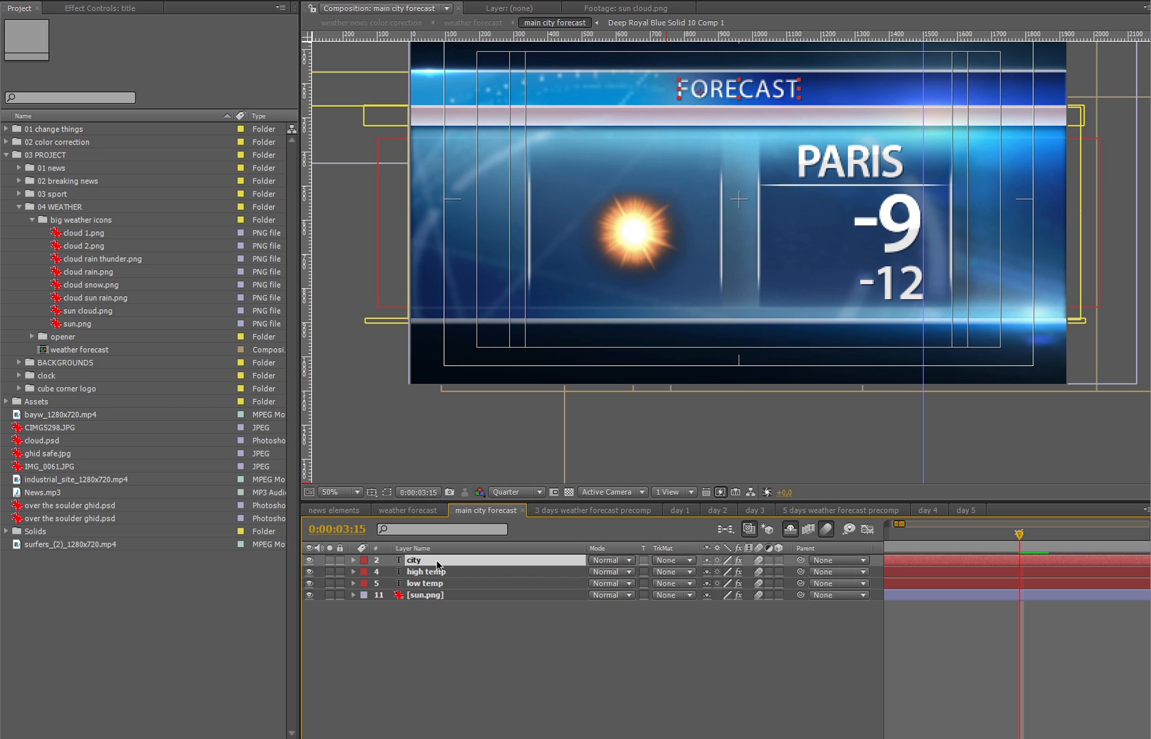
pyautogui.press('Right')
pyautogui.press('Left')
pyautogui.press('Left')
pyautogui.press('Right')
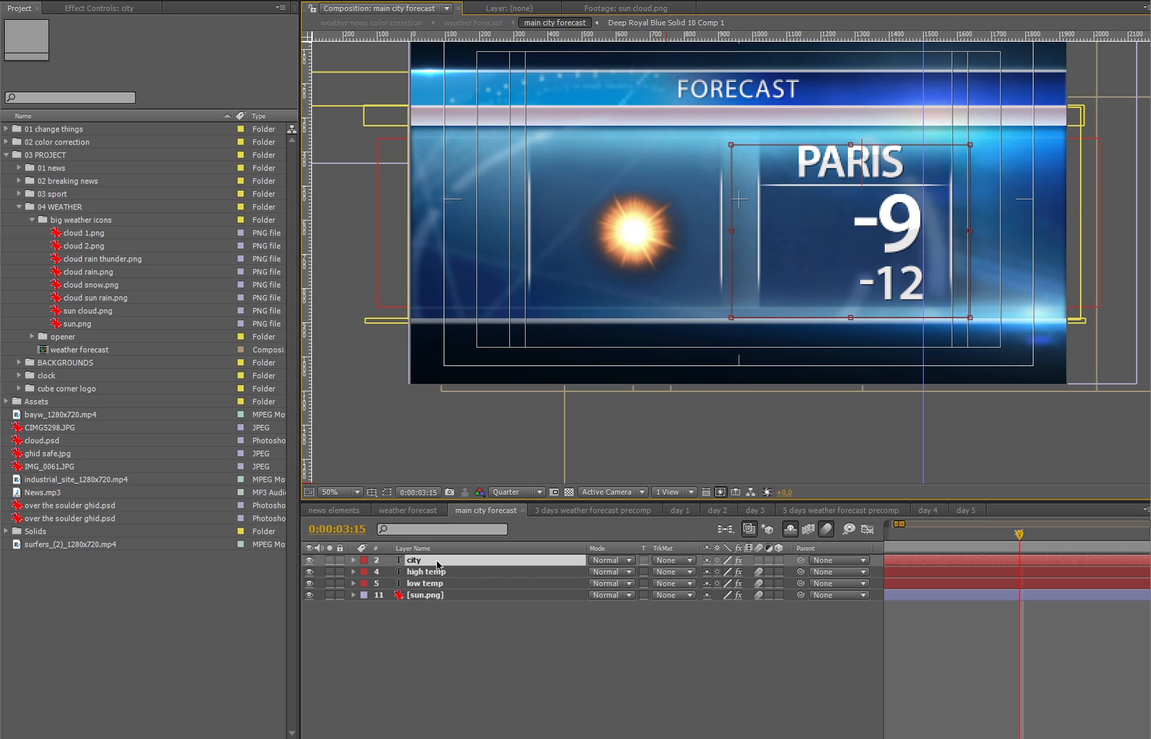
pyautogui.write('BERLIN')
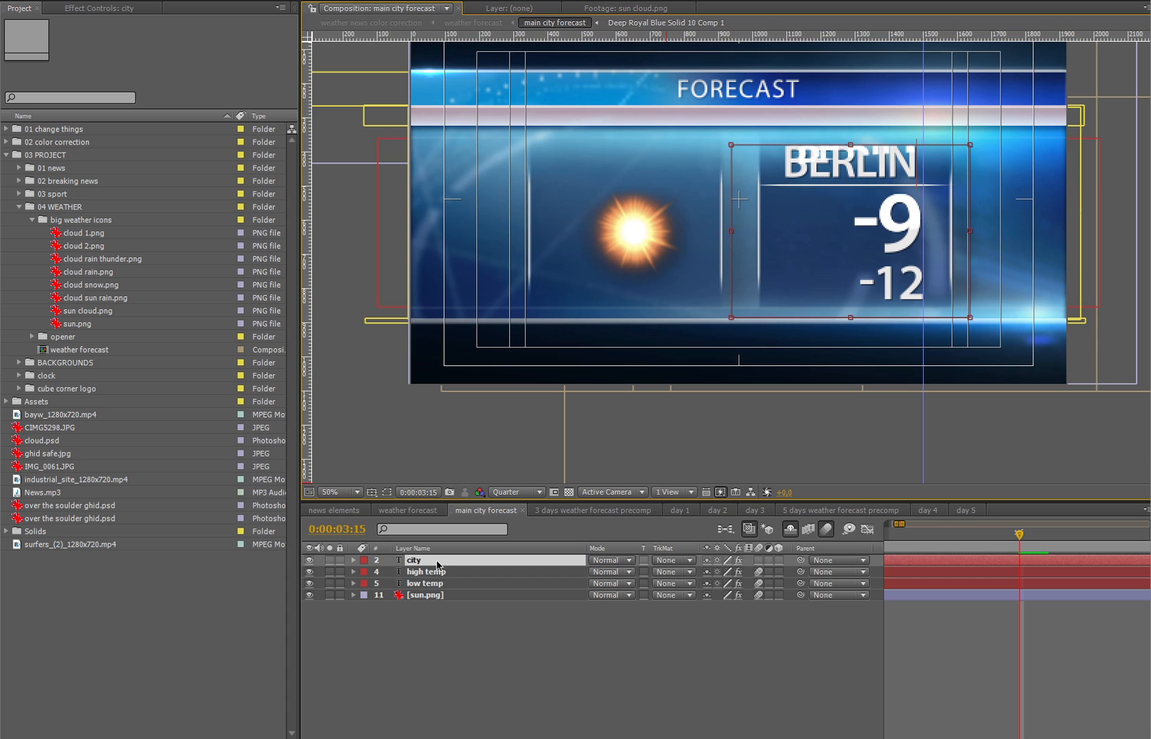
pyautogui.press('KP_Enter')
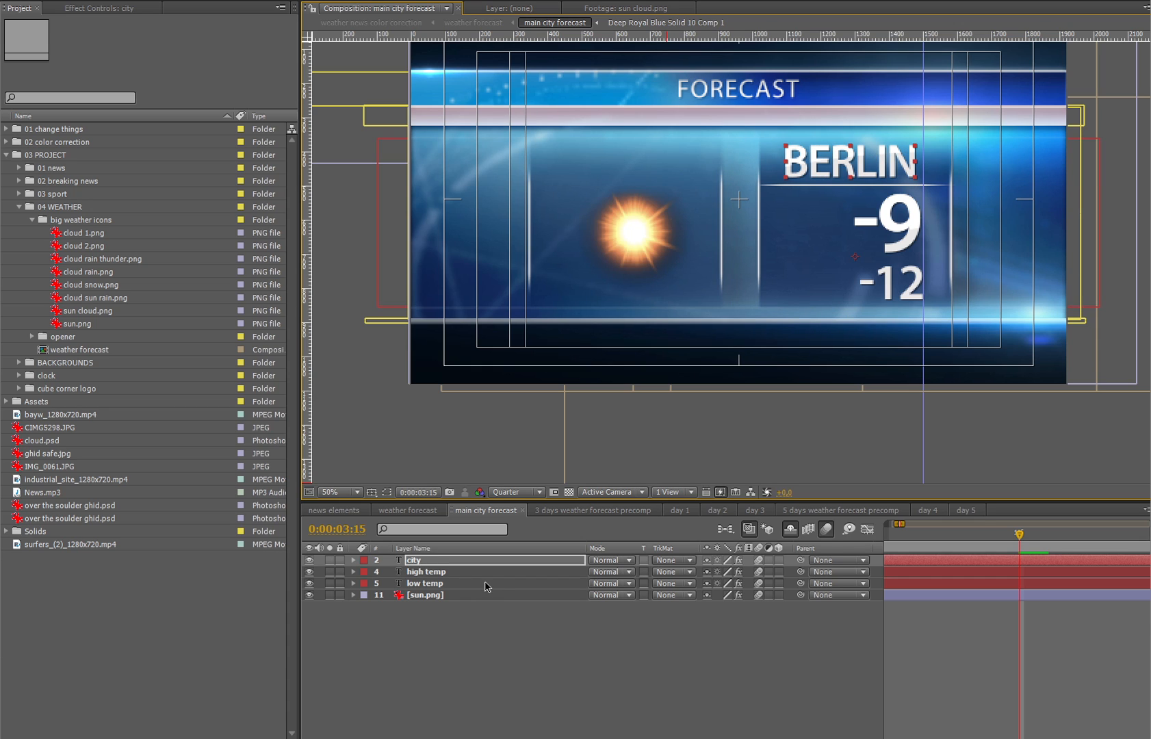
# - Set the main city forecast's high temperature text to 25 and its low temperature text to 10
pyautogui.click(474, 573)
pyautogui.doubleClick(474, 573)
pyautogui.write('25')
pyautogui.press('KP_Enter')
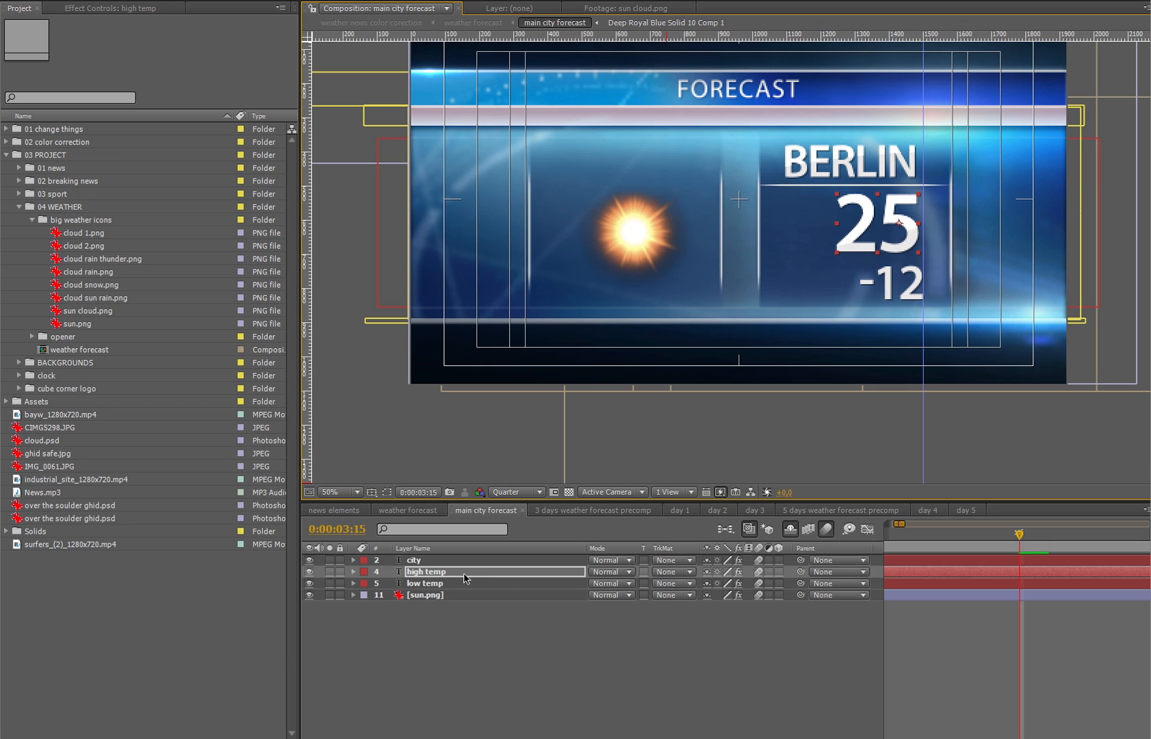
pyautogui.click(441, 586)
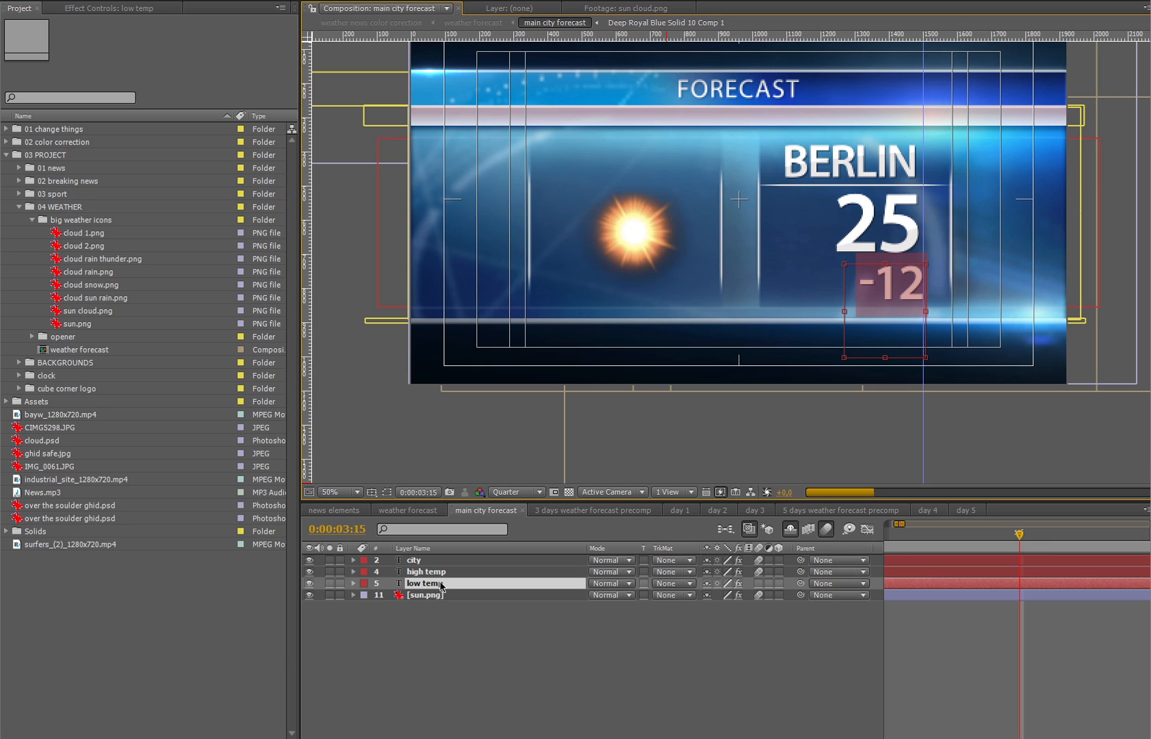
pyautogui.doubleClick(442, 586)
pyautogui.write('10')
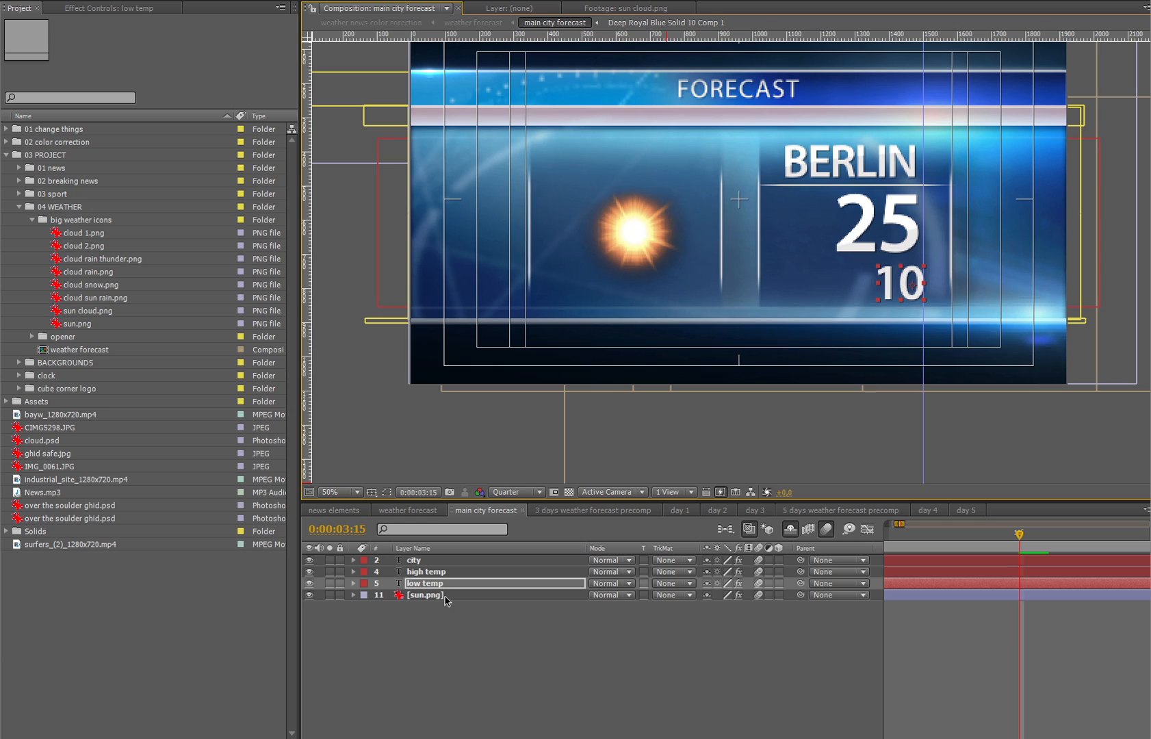
# - Preview the big weather icons and replace the main city forecast's sun.png layer with cloud sun rain.png
pyautogui.click(444, 595)
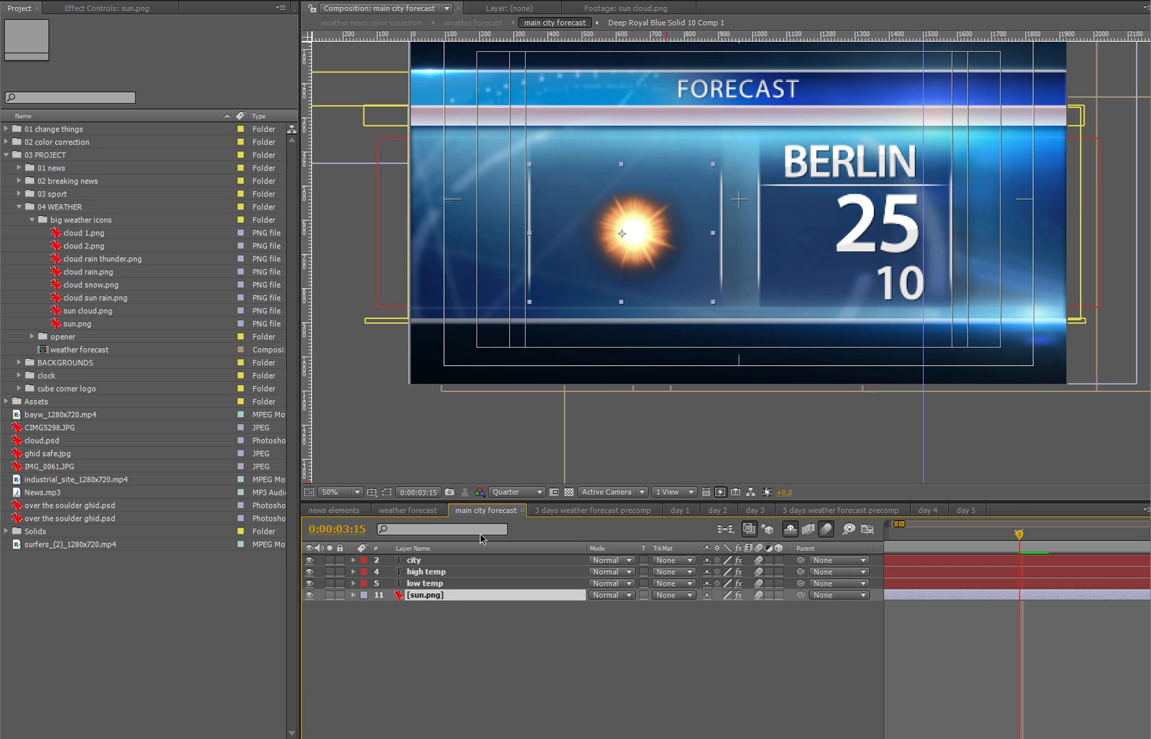
pyautogui.click(42, 221)
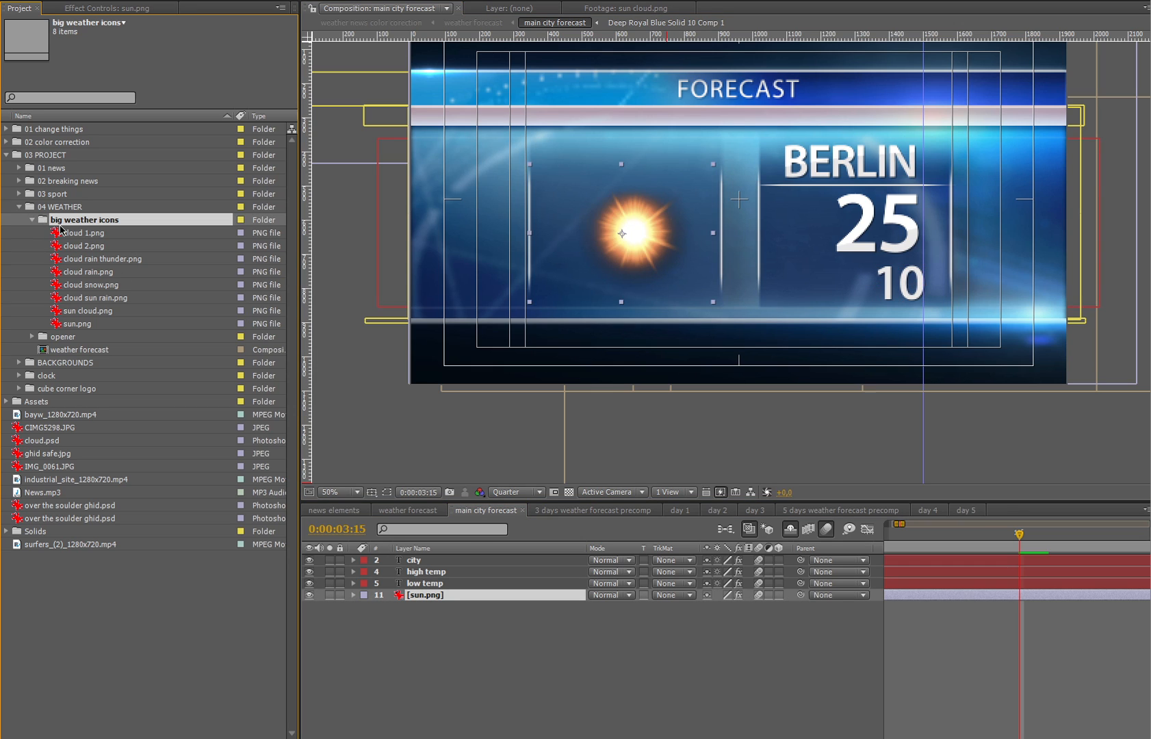
pyautogui.doubleClick(91, 234)
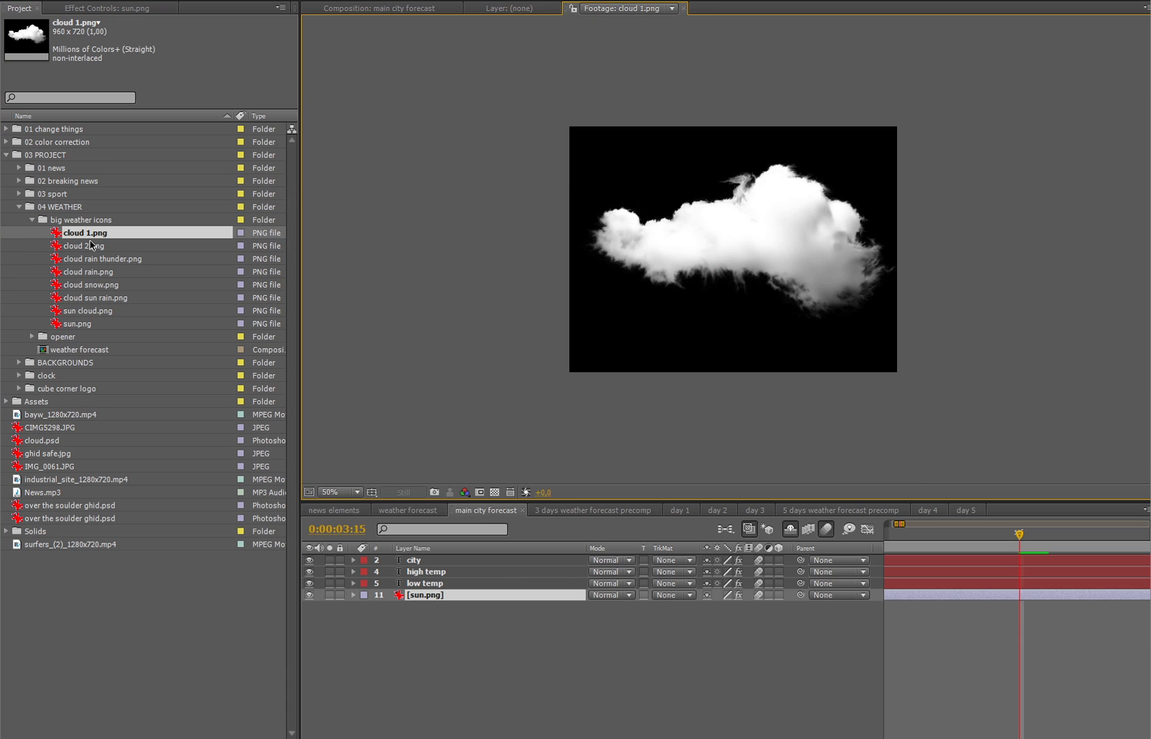
pyautogui.doubleClick(91, 246)
pyautogui.doubleClick(94, 260)
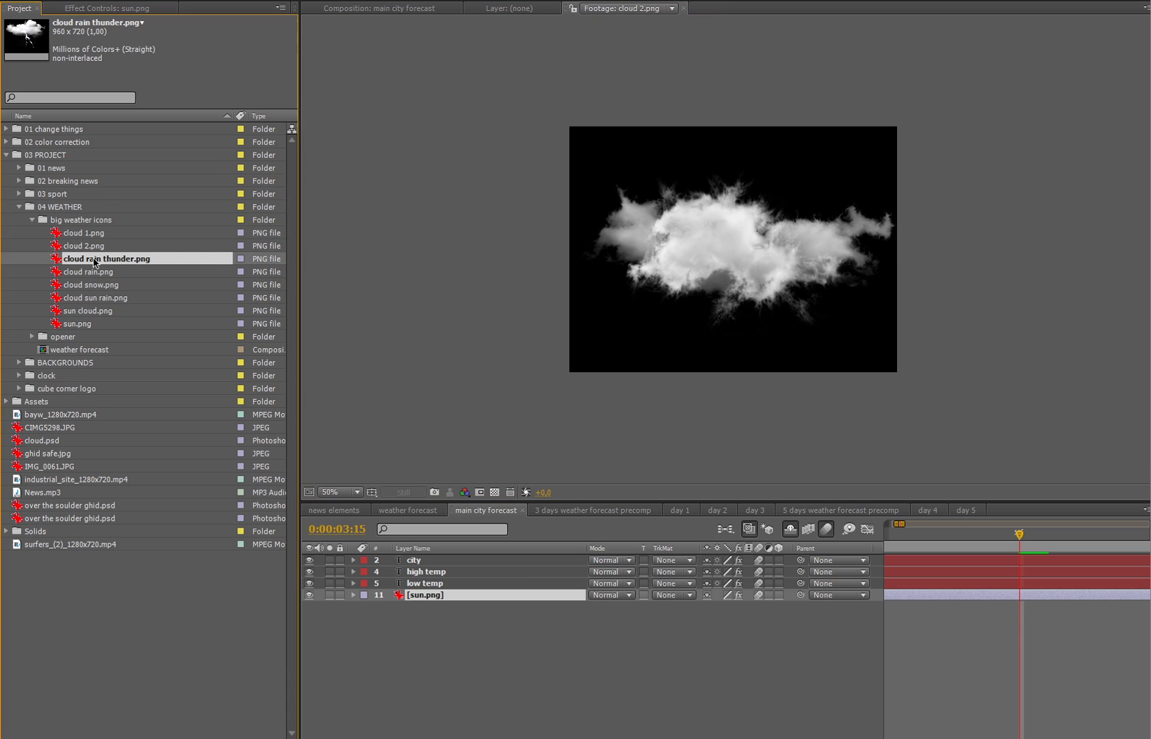
pyautogui.doubleClick(91, 274)
pyautogui.click(411, 8)
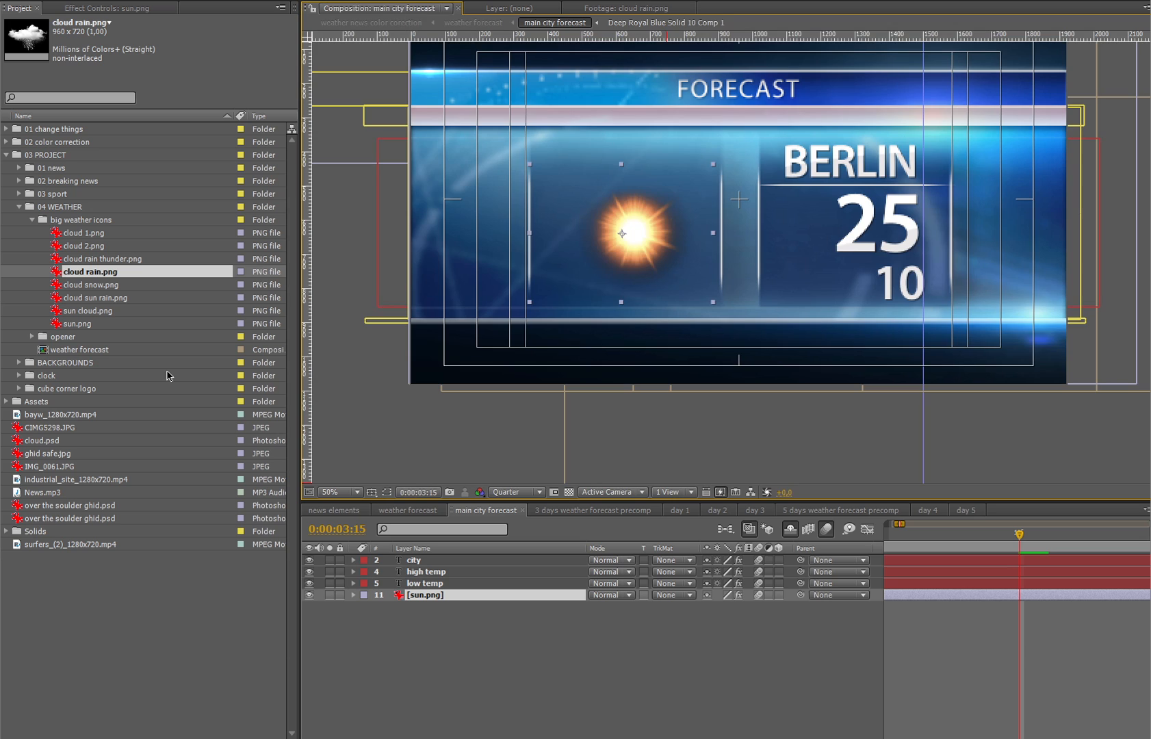
pyautogui.click(92, 296)
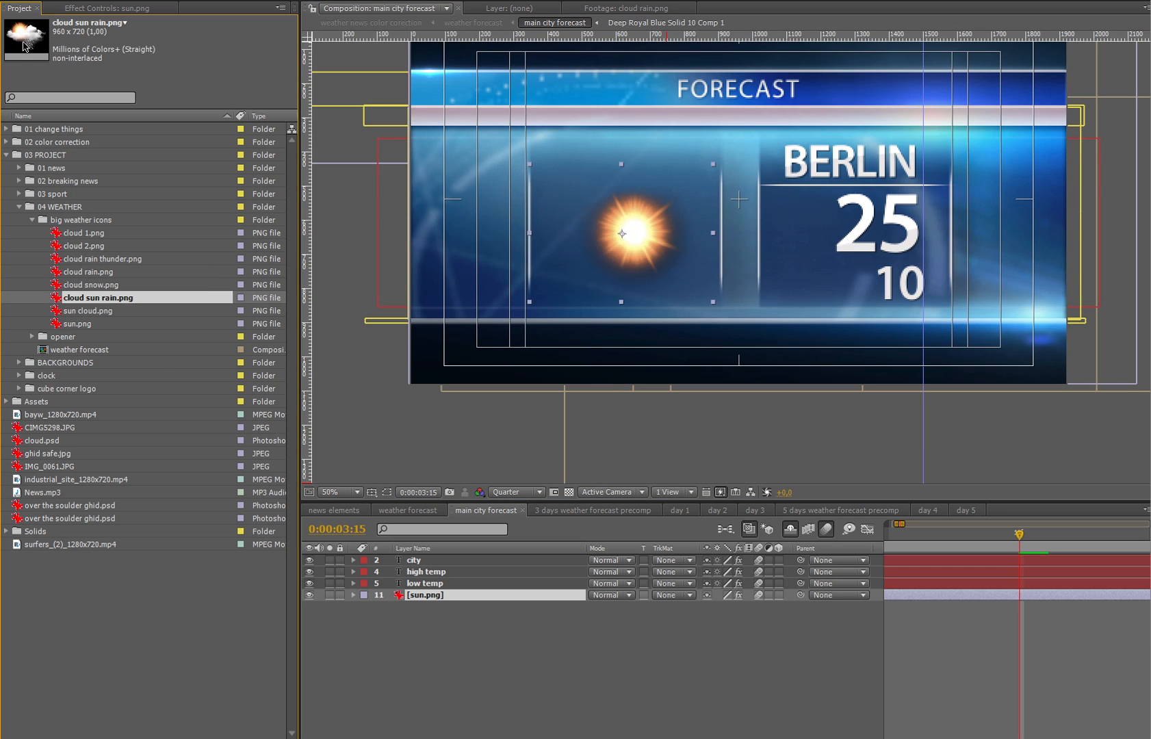
pyautogui.moveTo(102, 304); pyautogui.dragTo(438, 600)
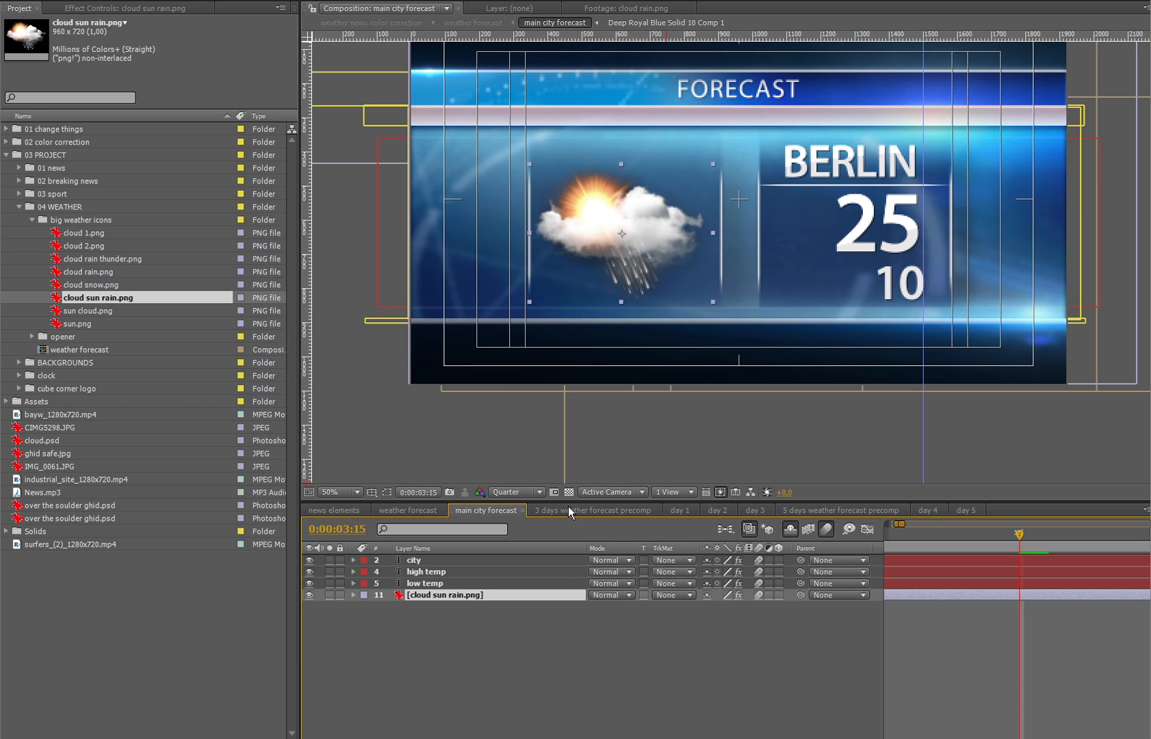
# - In the weather forecast composition, show the 3 days forecast layer instead of the main city forecast and open its composition
pyautogui.click(414, 509)
pyautogui.click(422, 572)
pyautogui.click(309, 583)
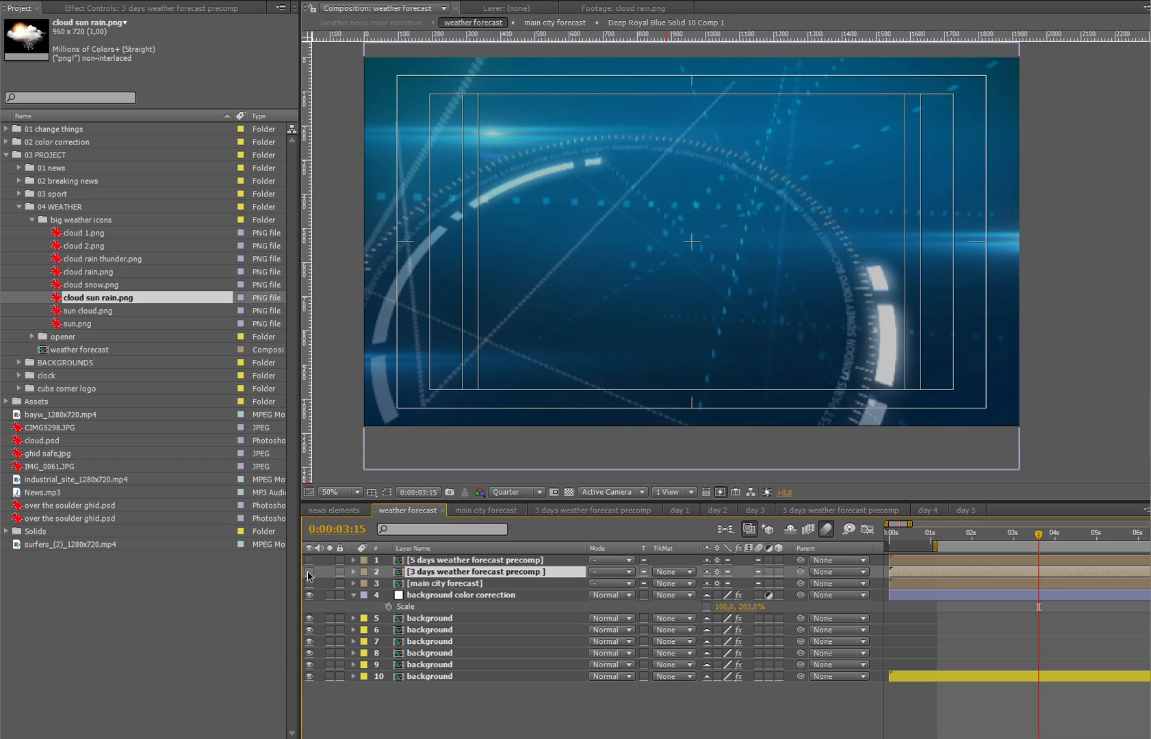
pyautogui.click(309, 571)
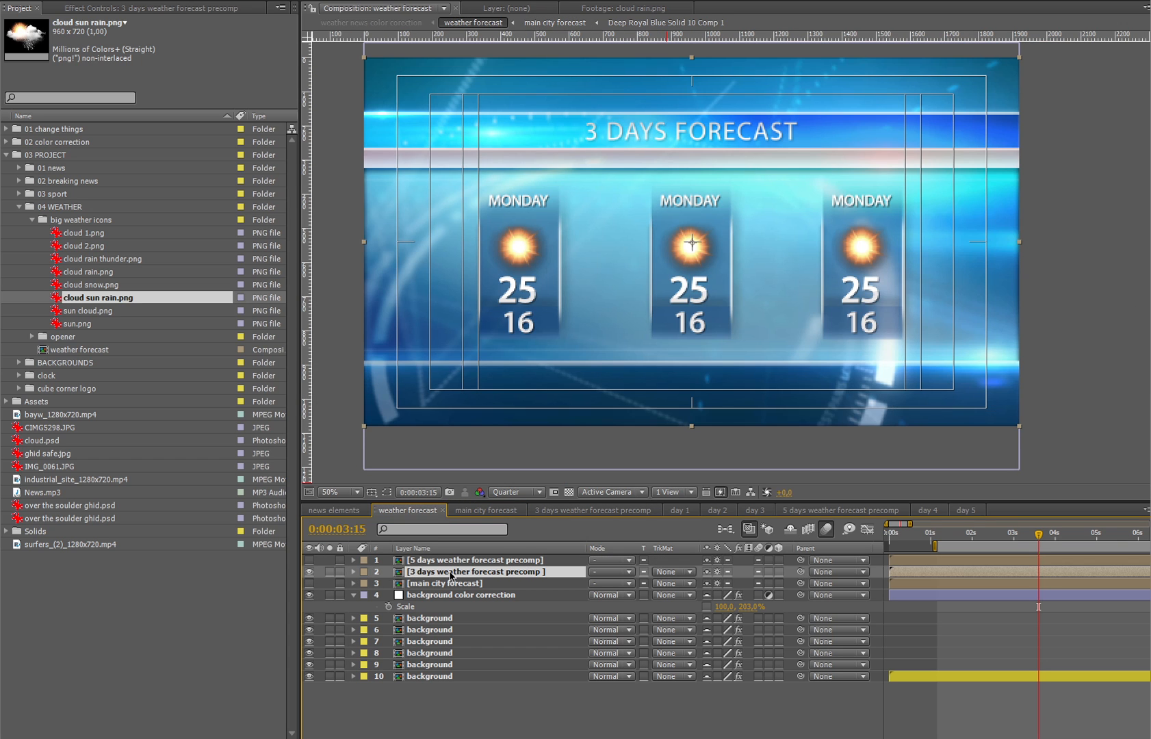
pyautogui.doubleClick(450, 575)
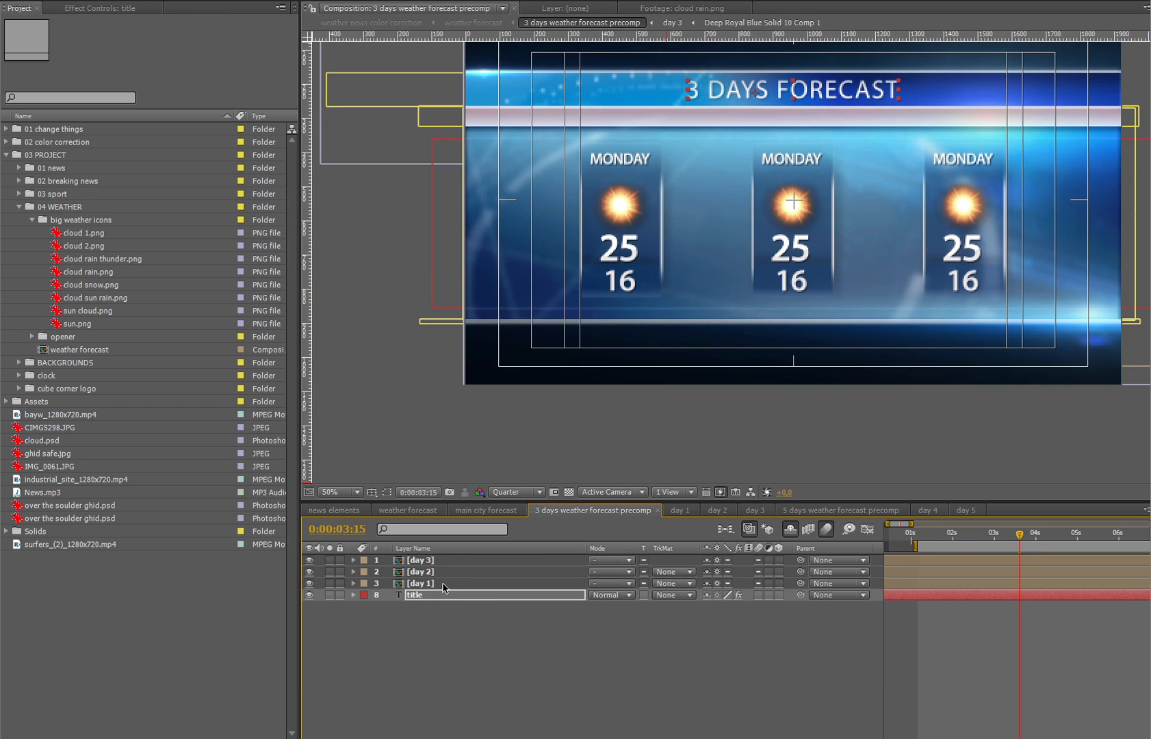
# - Open the day 1 composition and set its low temperature text to 14 and high temperature text to 20
pyautogui.click(440, 585)
pyautogui.doubleClick(440, 586)
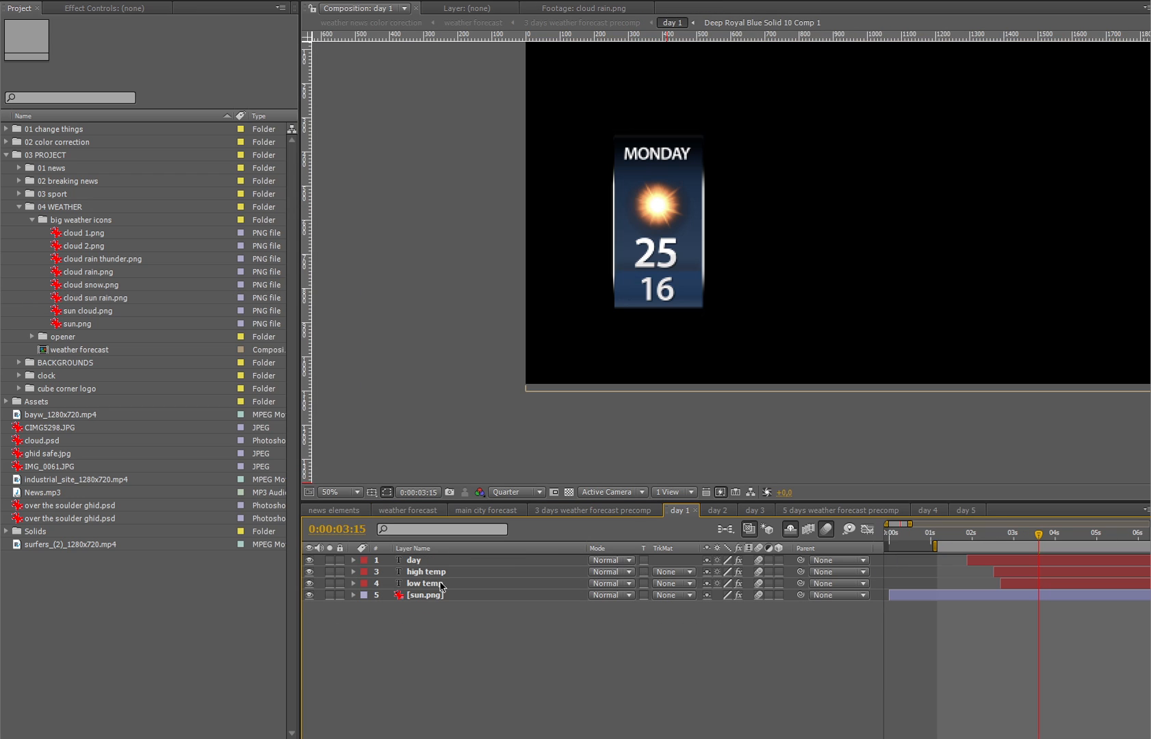
pyautogui.click(430, 585)
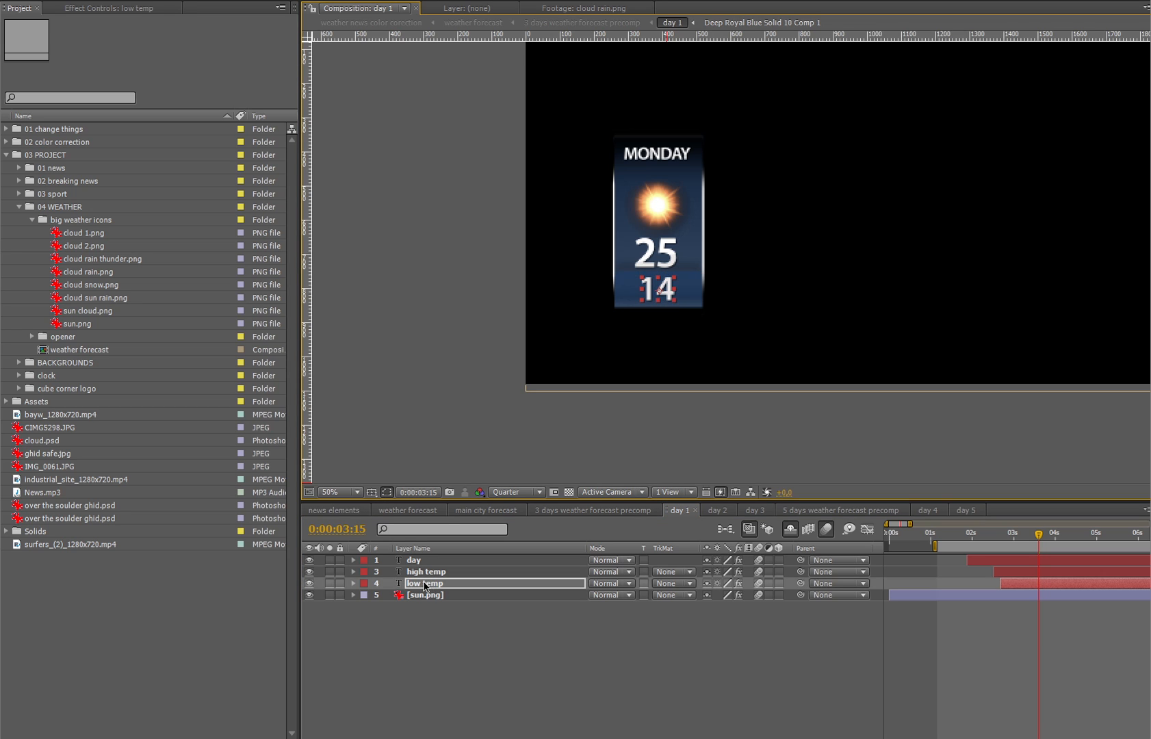
pyautogui.click(436, 572)
pyautogui.doubleClick(434, 572)
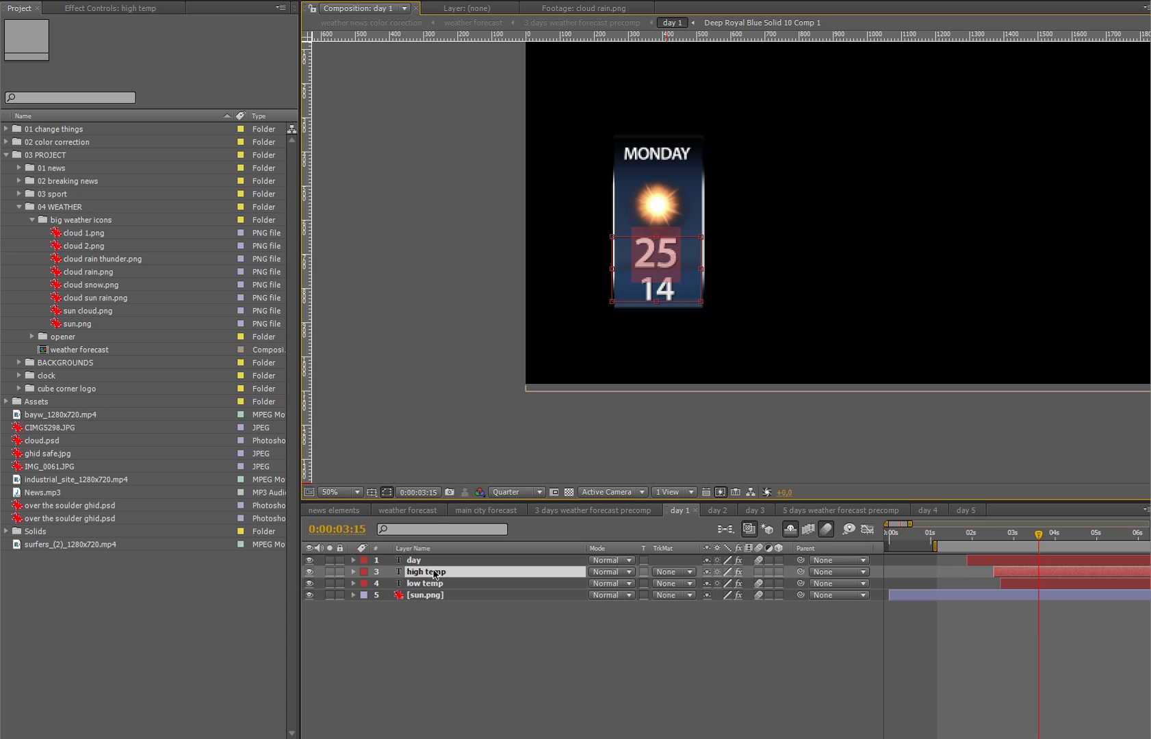
pyautogui.write('20')
# - Change day 1's day name to THURSDAY and replace its sun.png icon with cloud rain.png
pyautogui.click(438, 560)
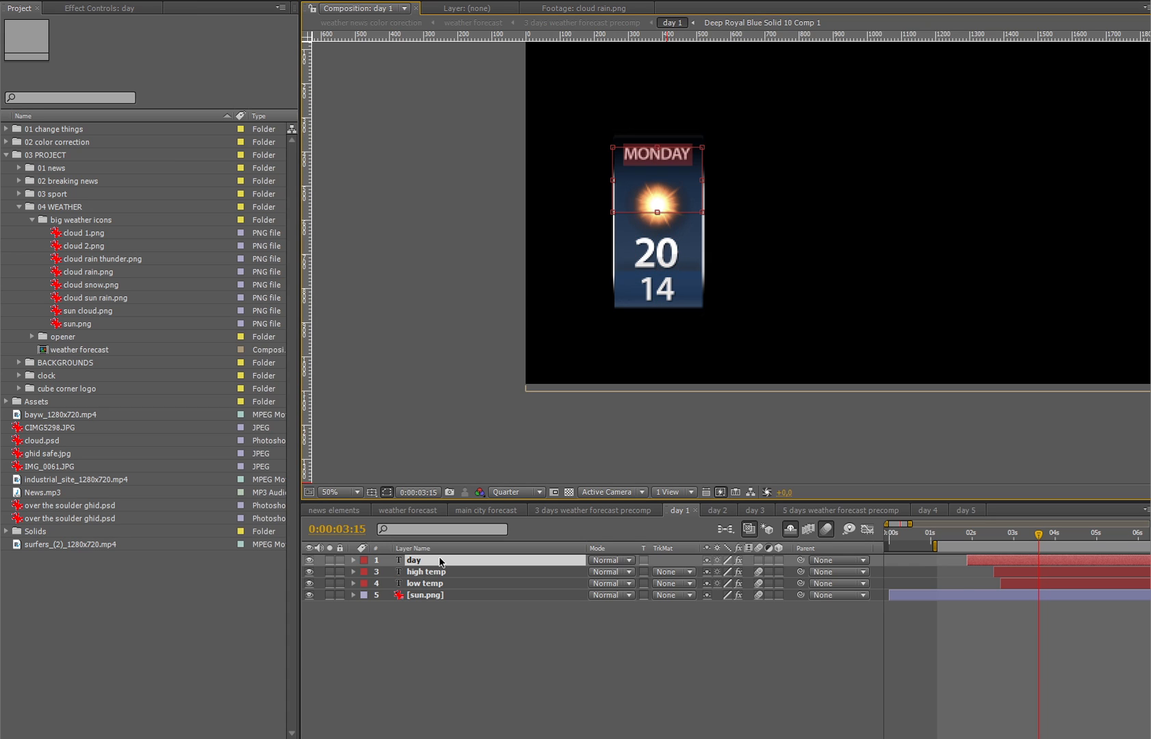
pyautogui.write('THURSDAY')
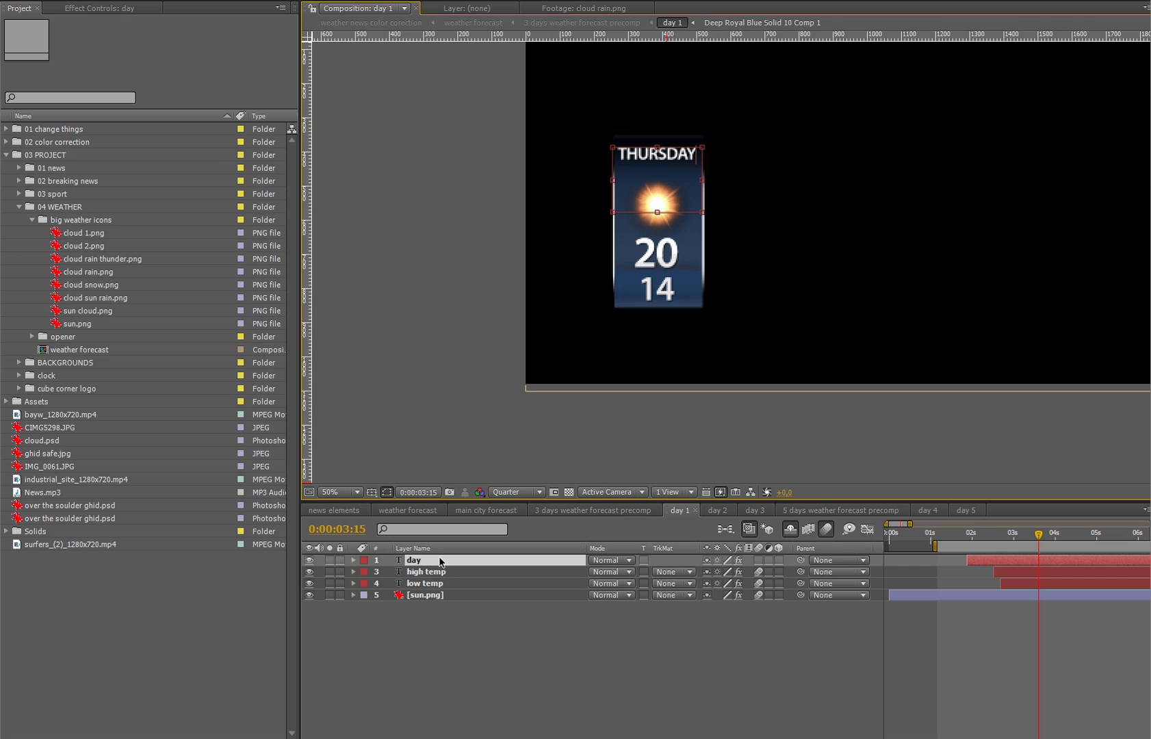
pyautogui.click(436, 595)
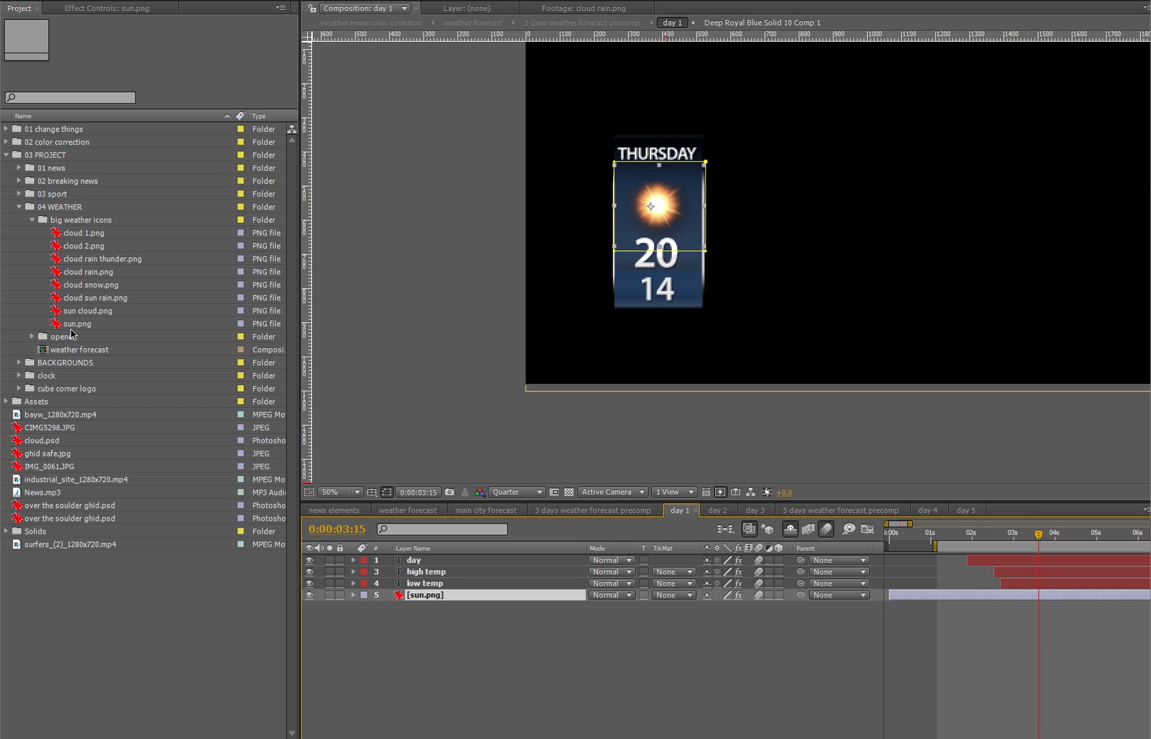
pyautogui.moveTo(95, 272); pyautogui.dragTo(481, 599)
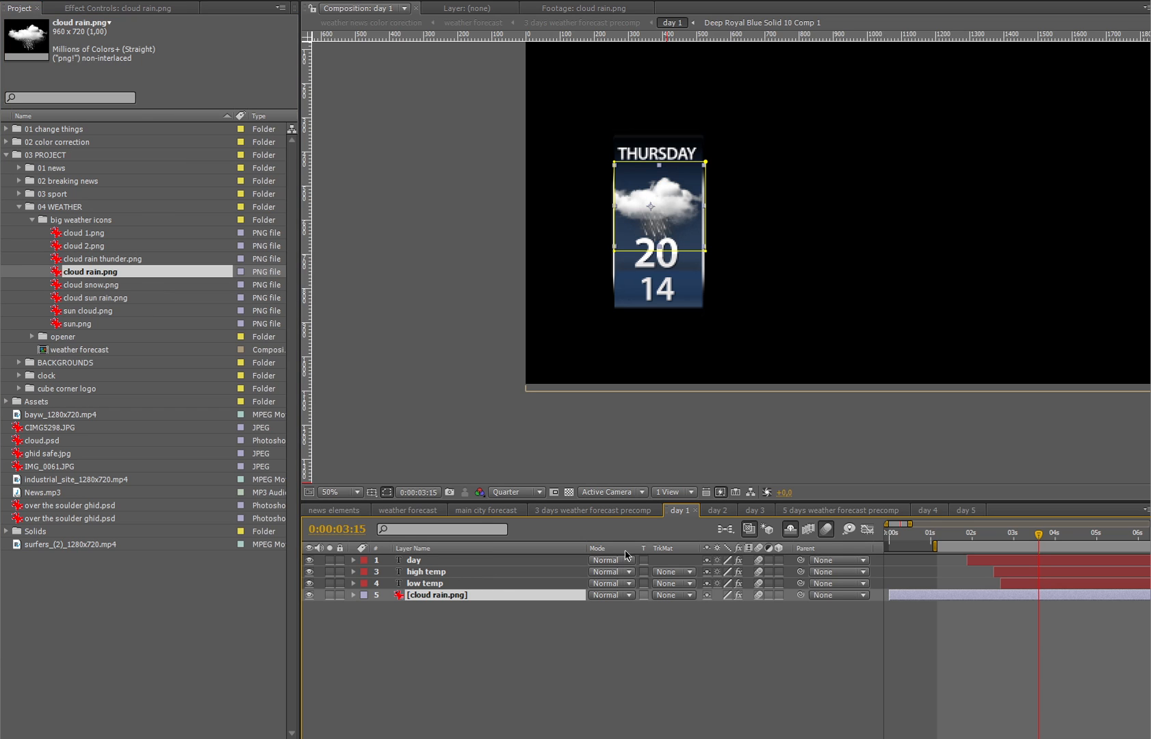
# - Open the day 2 composition from the 3 days forecast and change its day name to FRIDAY
pyautogui.click(559, 507)
pyautogui.doubleClick(452, 576)
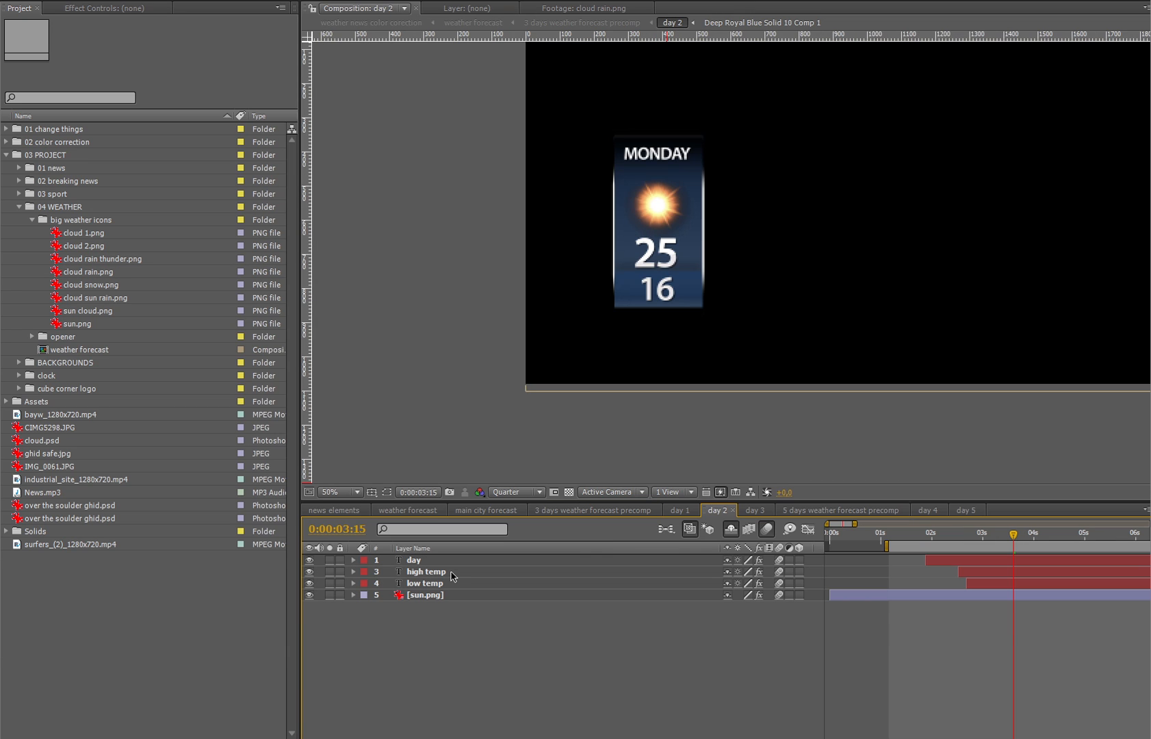
pyautogui.click(668, 161)
pyautogui.doubleClick(668, 159)
pyautogui.write('FRIDAY')
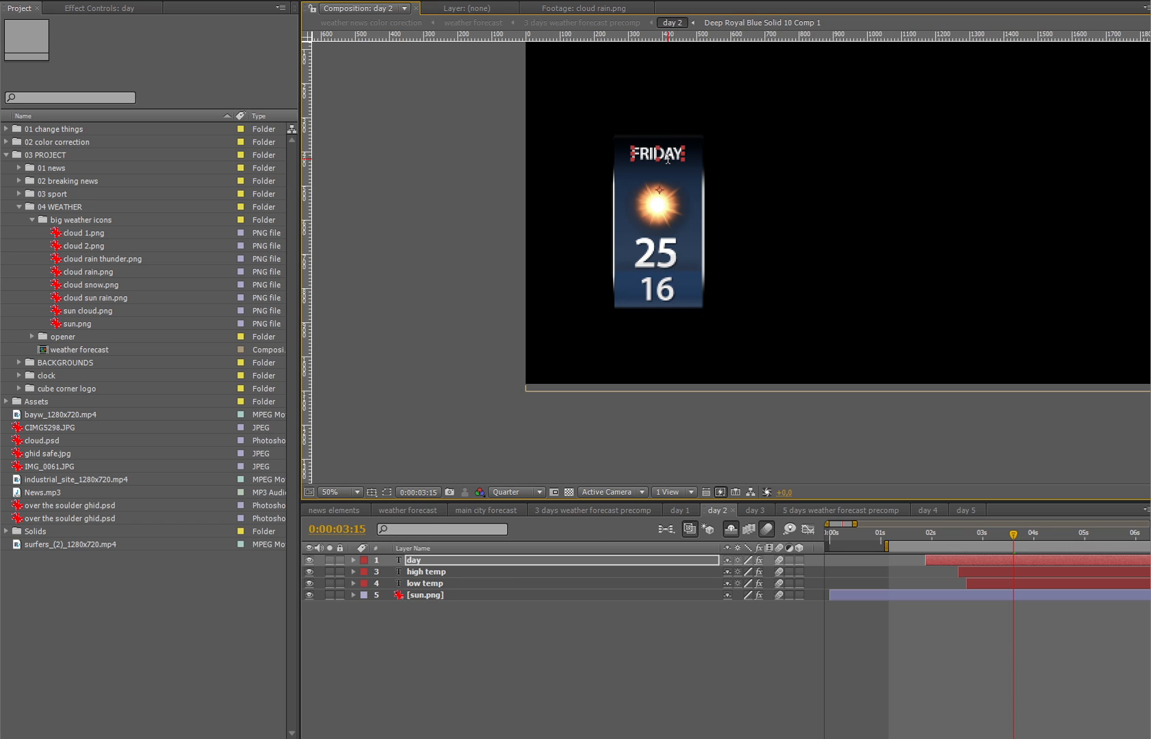
# - Set day 2's high temperature text to 13 and its low temperature text to 9
pyautogui.doubleClick(517, 573)
pyautogui.write('13')
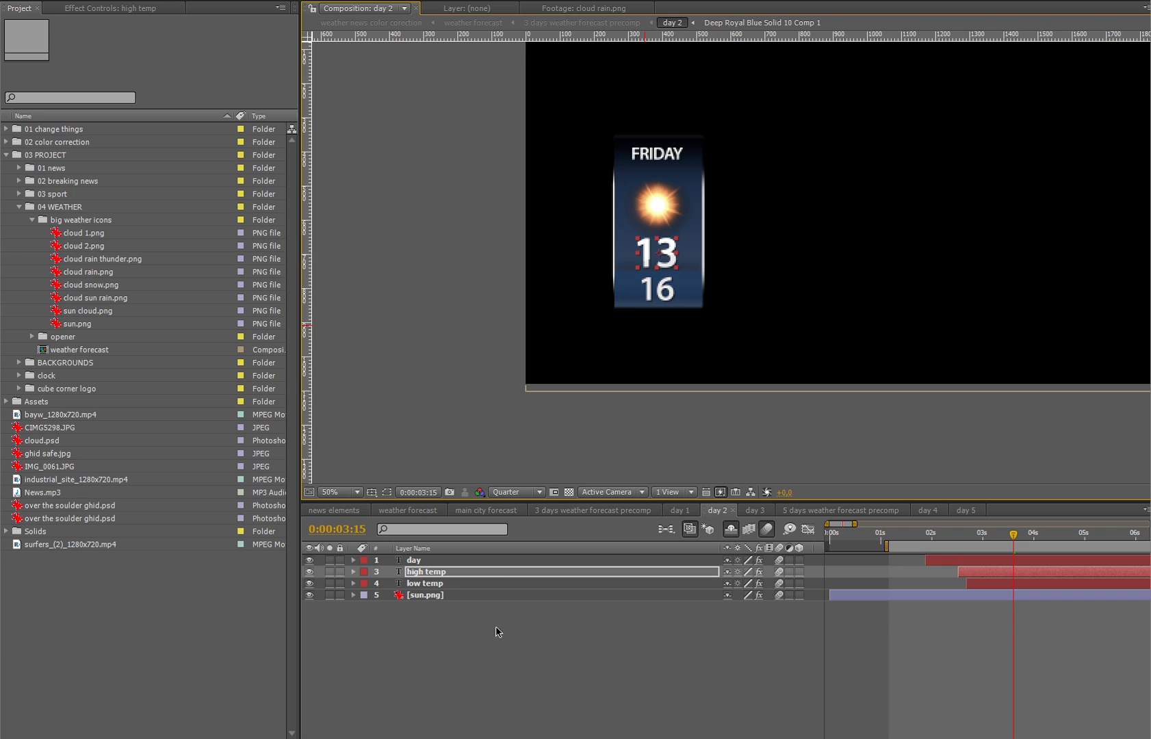
pyautogui.doubleClick(479, 585)
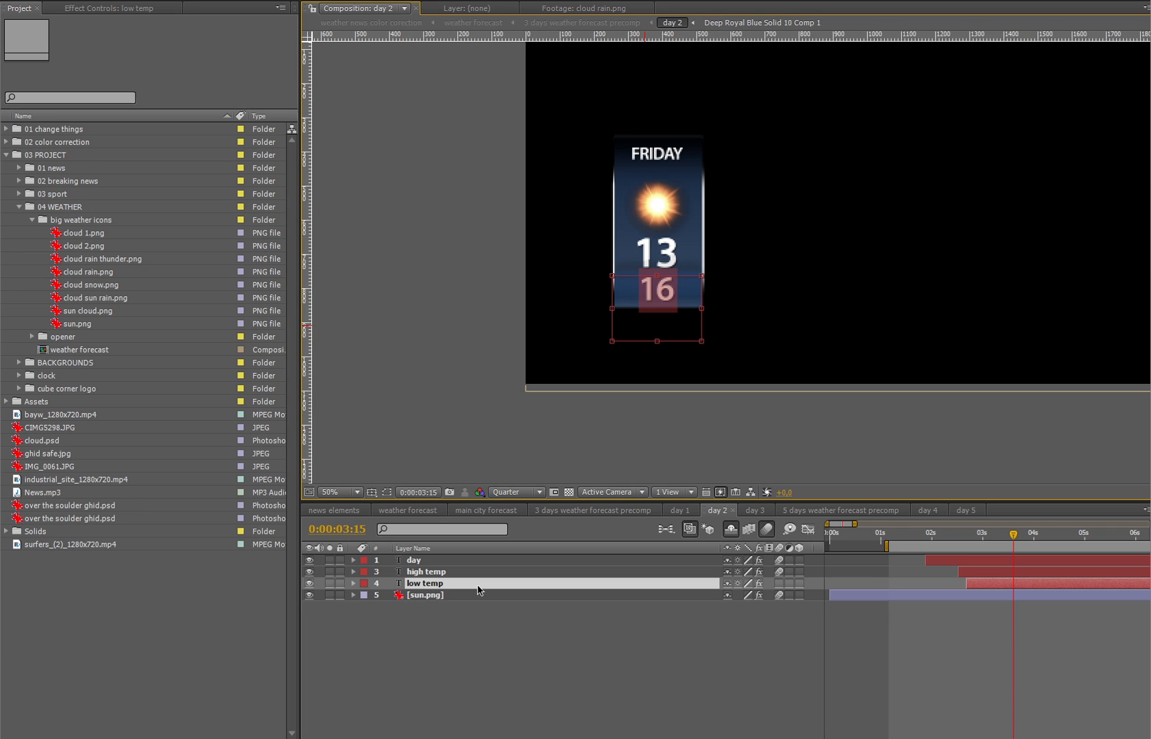
pyautogui.write('9')
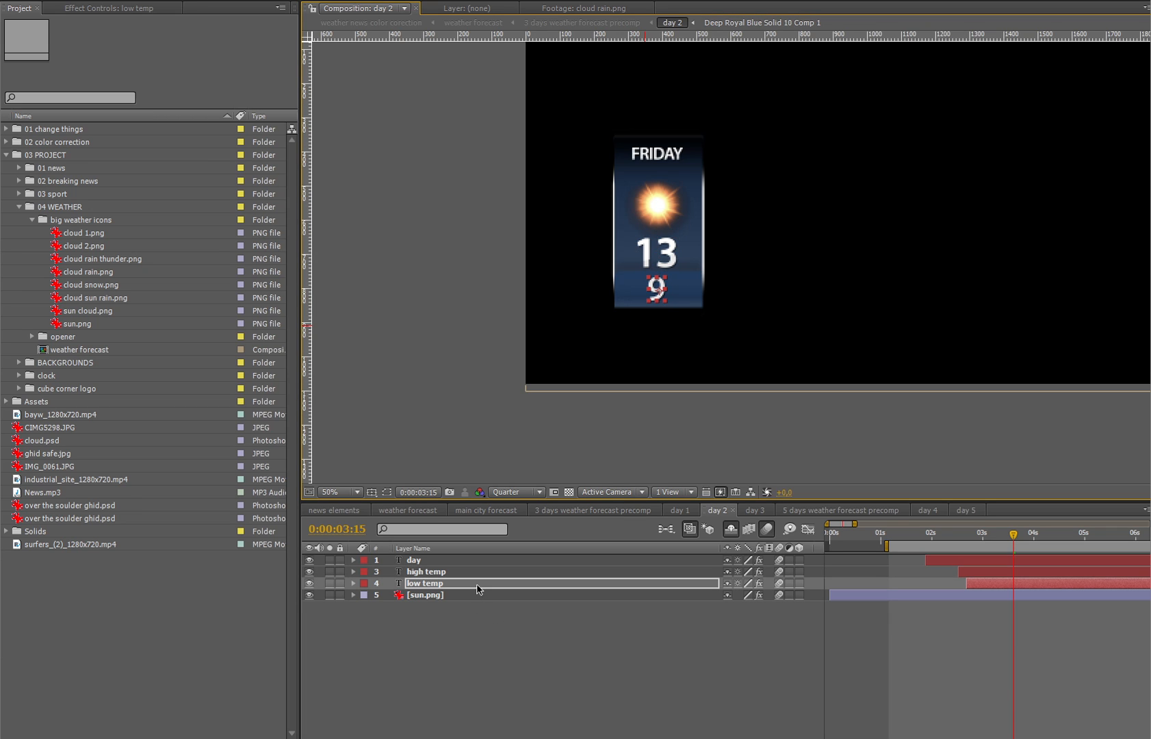
# - Replace the sun.png icon layer in day 2 with cloud snow.png
pyautogui.click(88, 286)
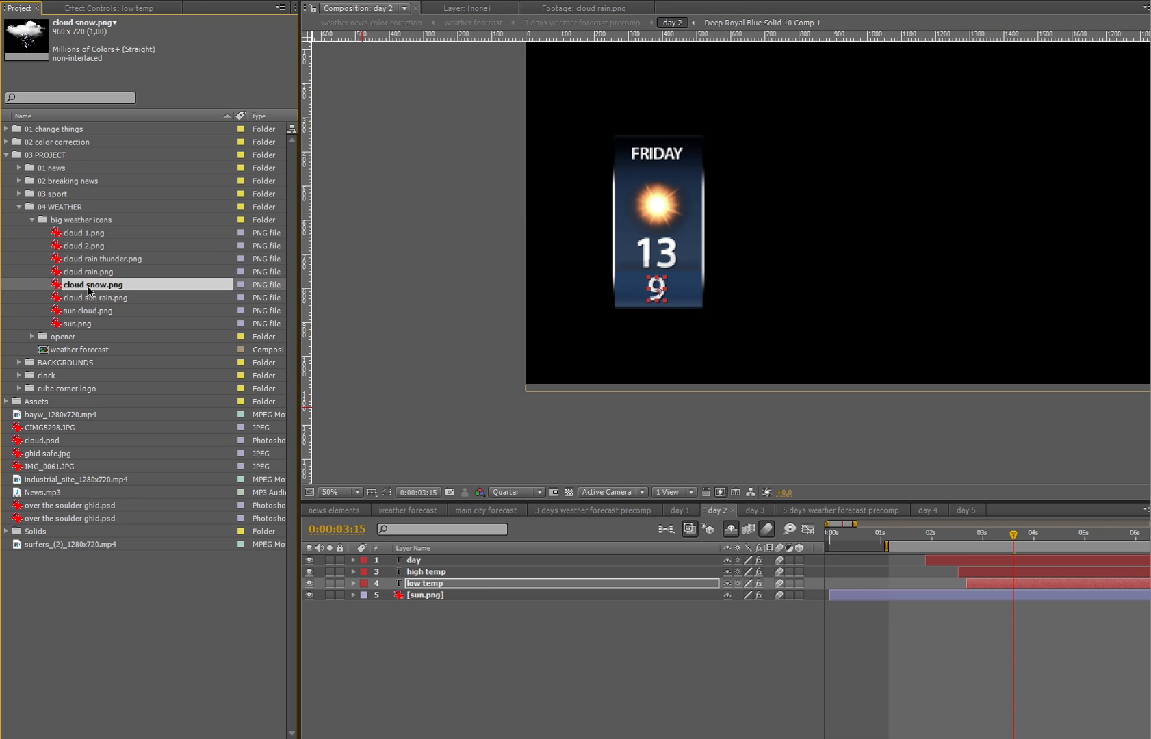
pyautogui.click(448, 595)
pyautogui.moveTo(82, 287); pyautogui.dragTo(438, 598)
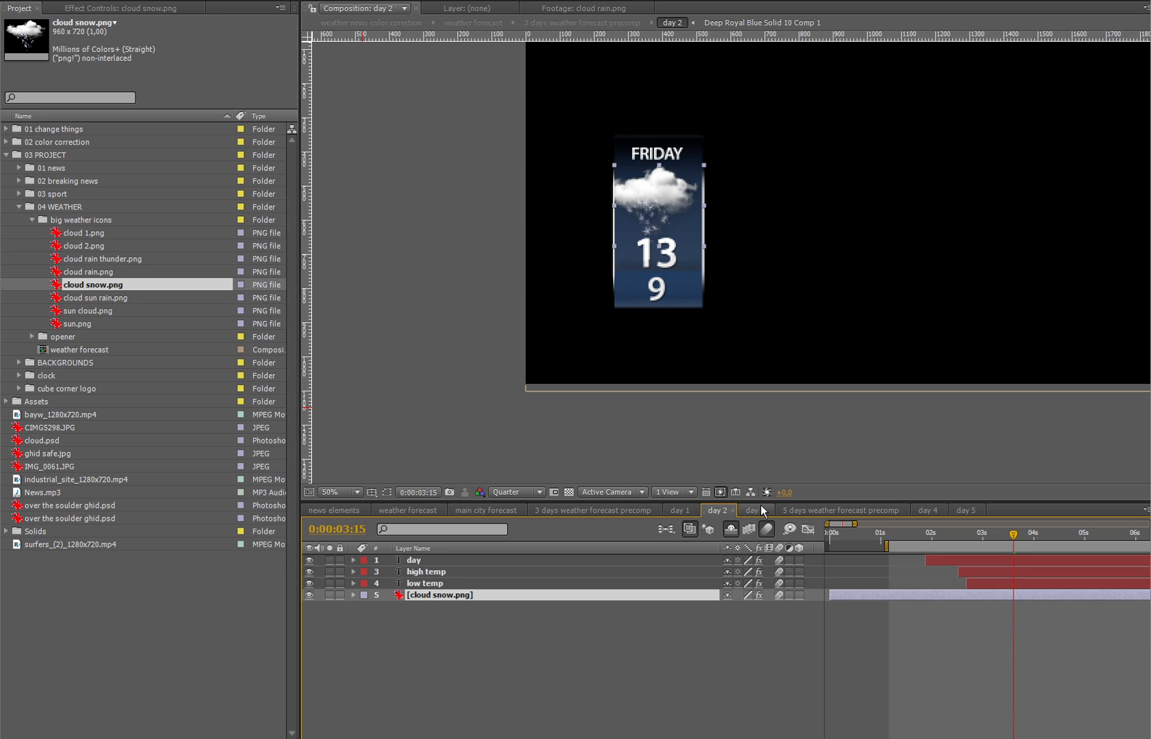
# - Open the day 3 composition from the 3 days forecast and change its day name to SATURDAY
pyautogui.click(619, 509)
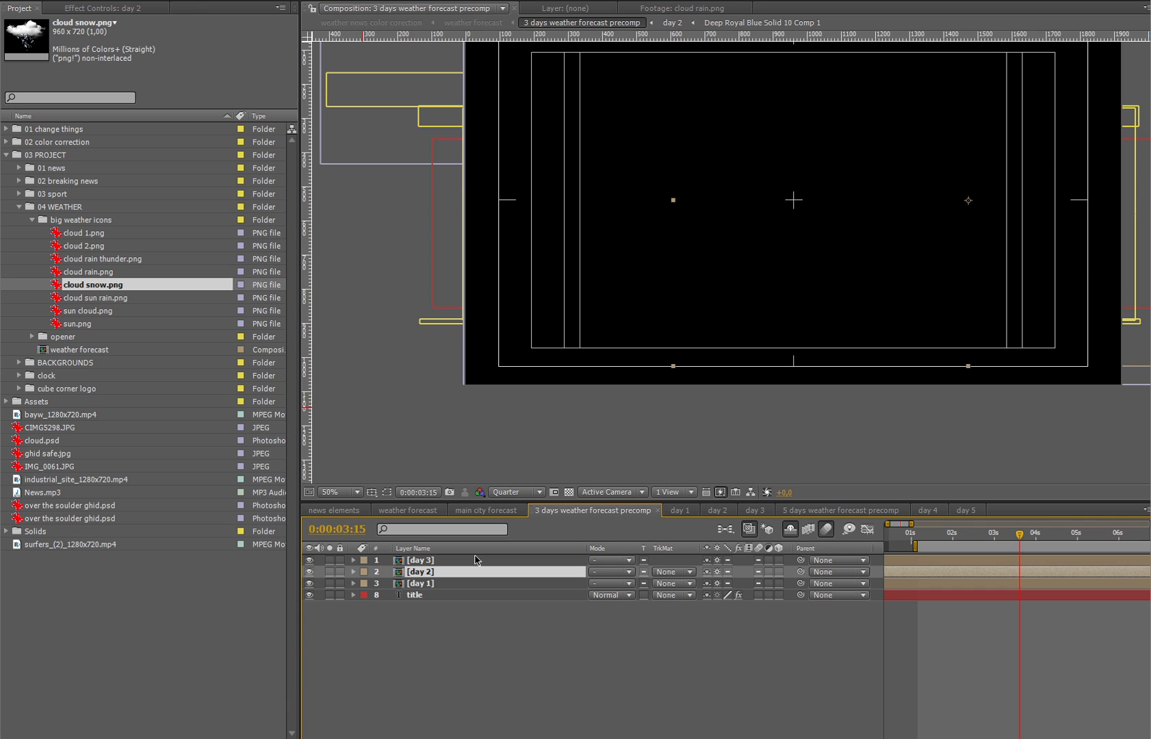
pyautogui.doubleClick(440, 561)
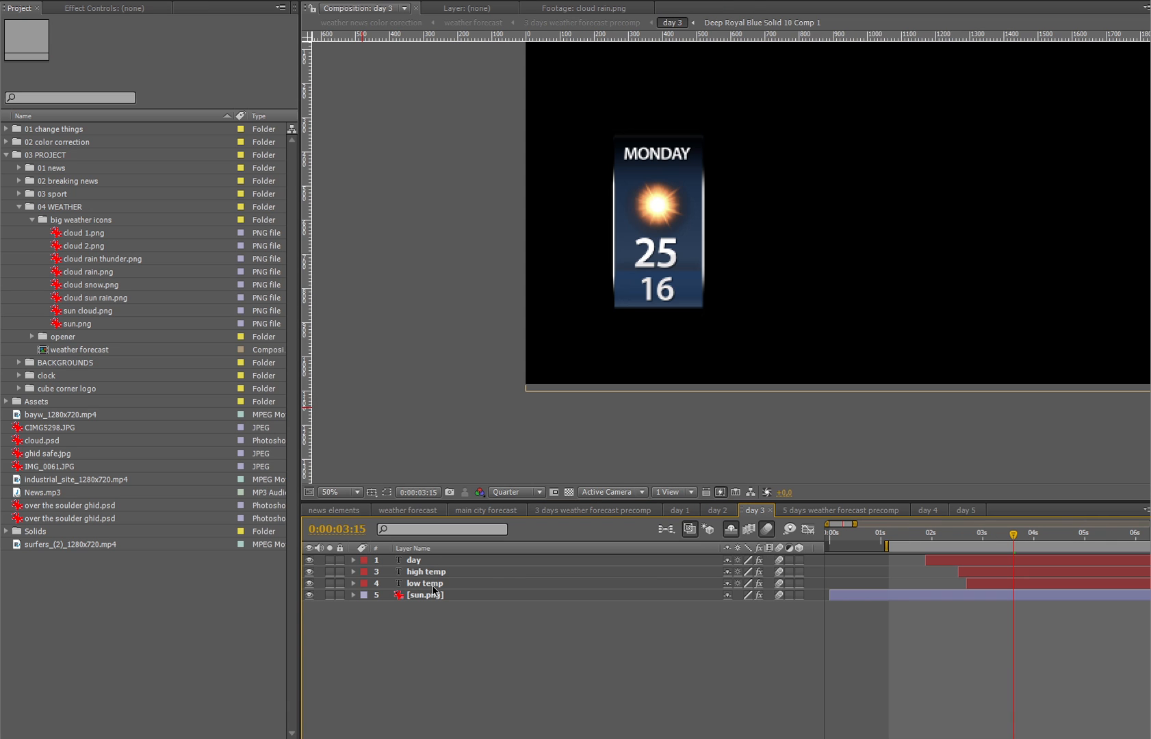
pyautogui.click(440, 561)
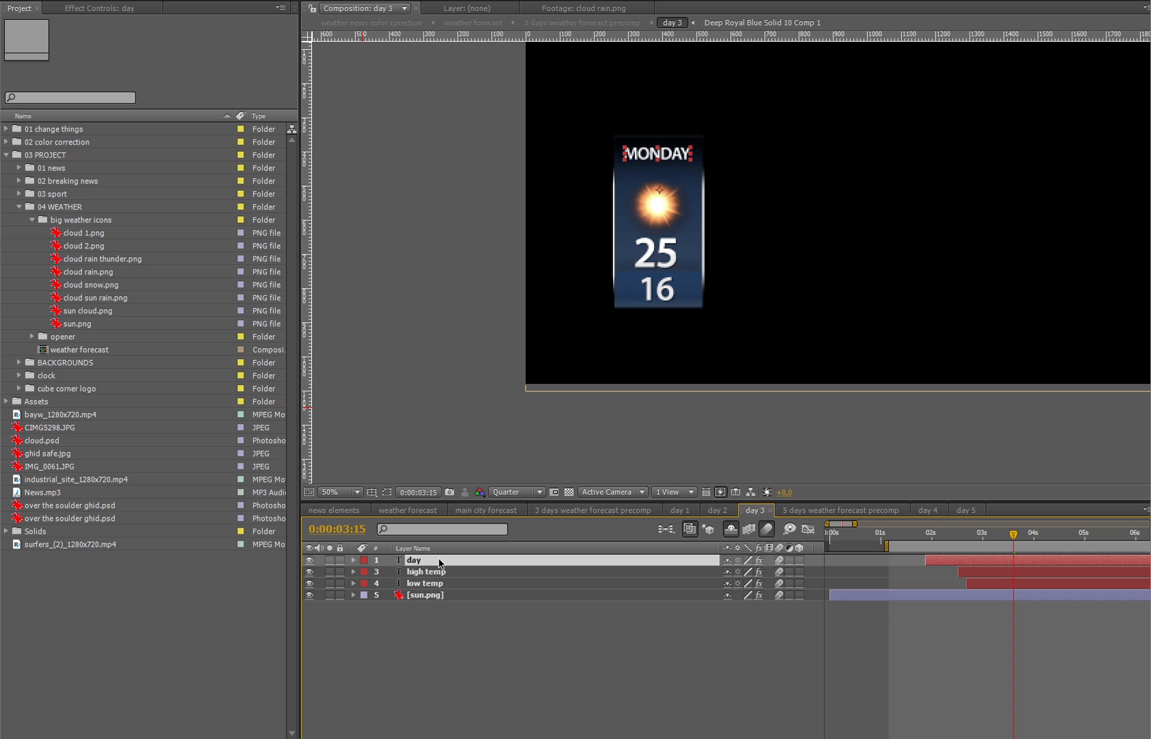
pyautogui.doubleClick(439, 561)
pyautogui.write('SATURDAY')
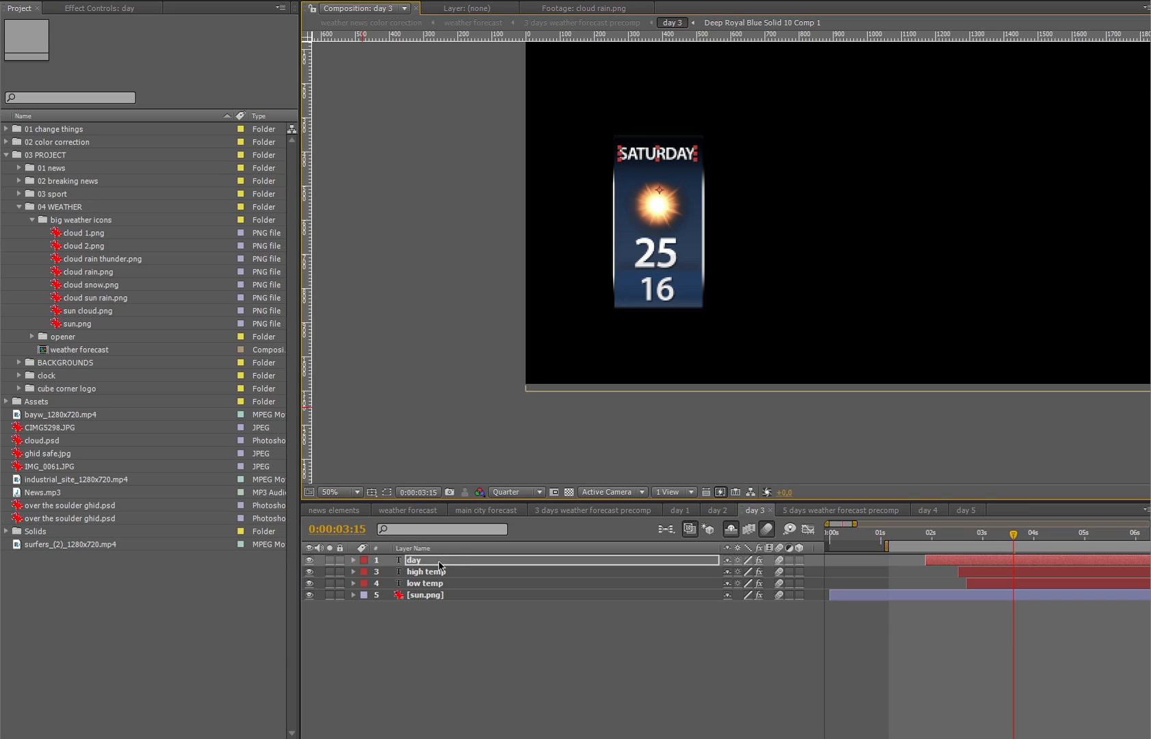
# - Set day 3's high temperature text to -9 and its low temperature text to -13
pyautogui.click(442, 572)
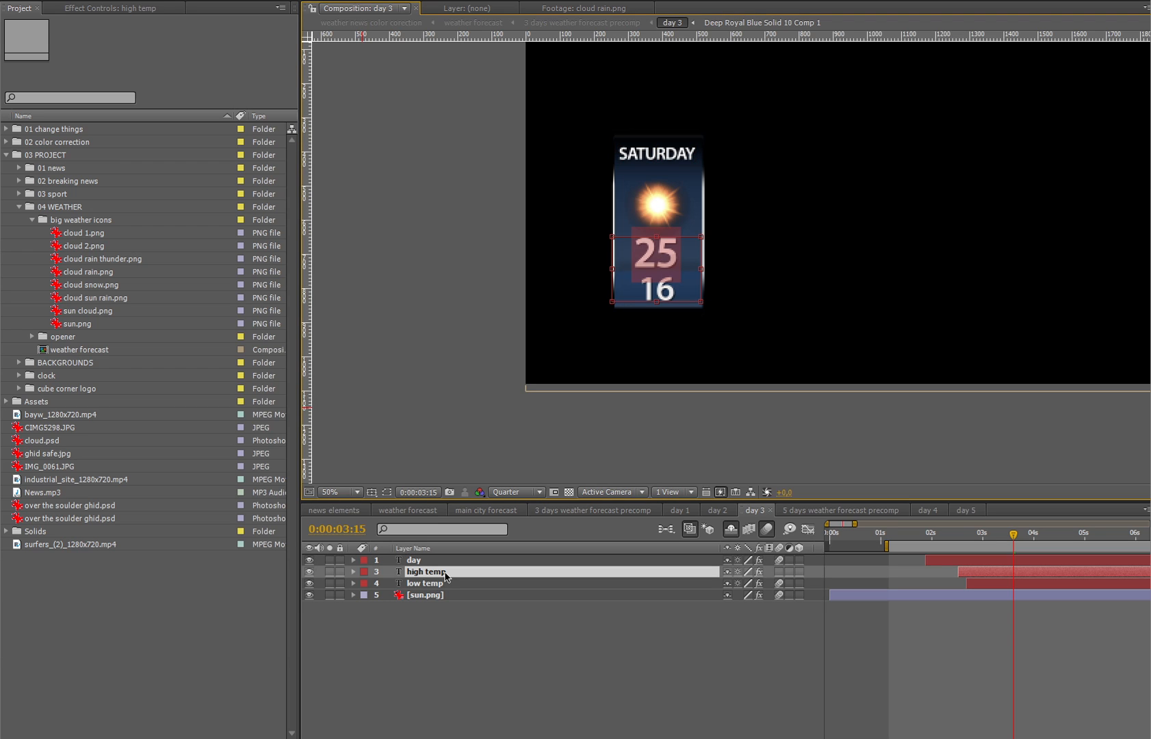
pyautogui.write('-9')
pyautogui.click(442, 584)
pyautogui.doubleClick(442, 585)
pyautogui.write('-13')
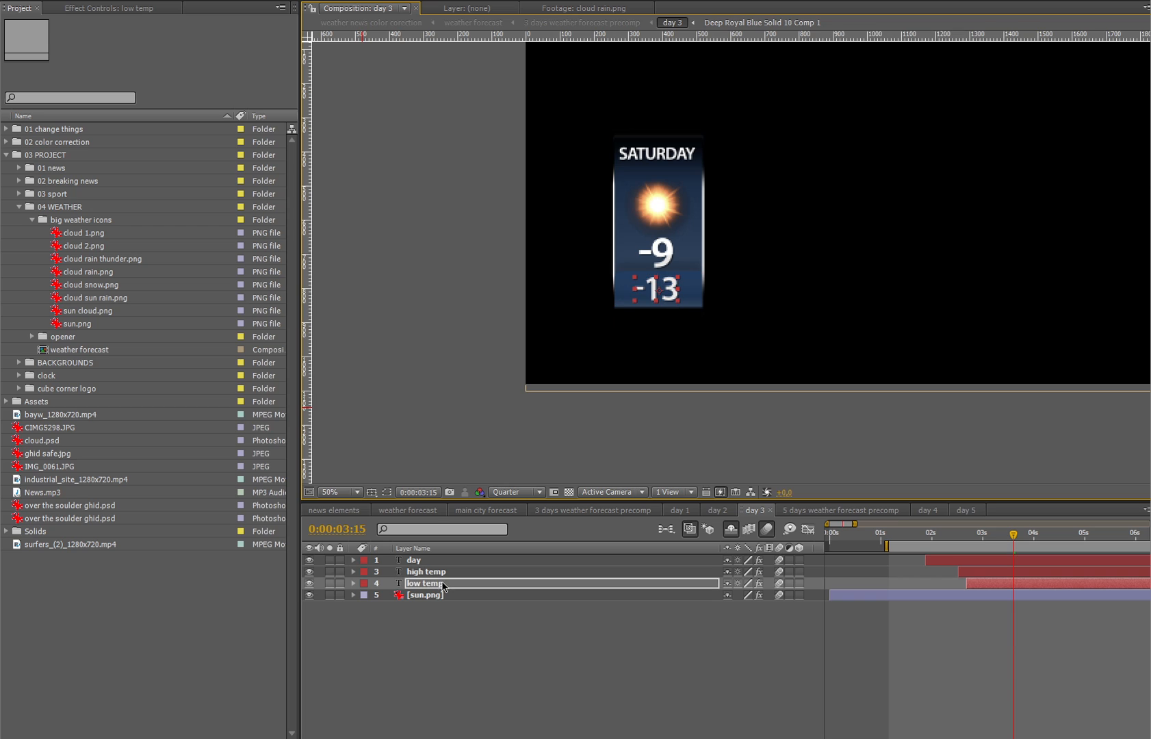
# - Replace day 3's sun.png icon with cloud rain thunder.png and return to the 3 days weather forecast composition
pyautogui.click(436, 595)
pyautogui.click(105, 299)
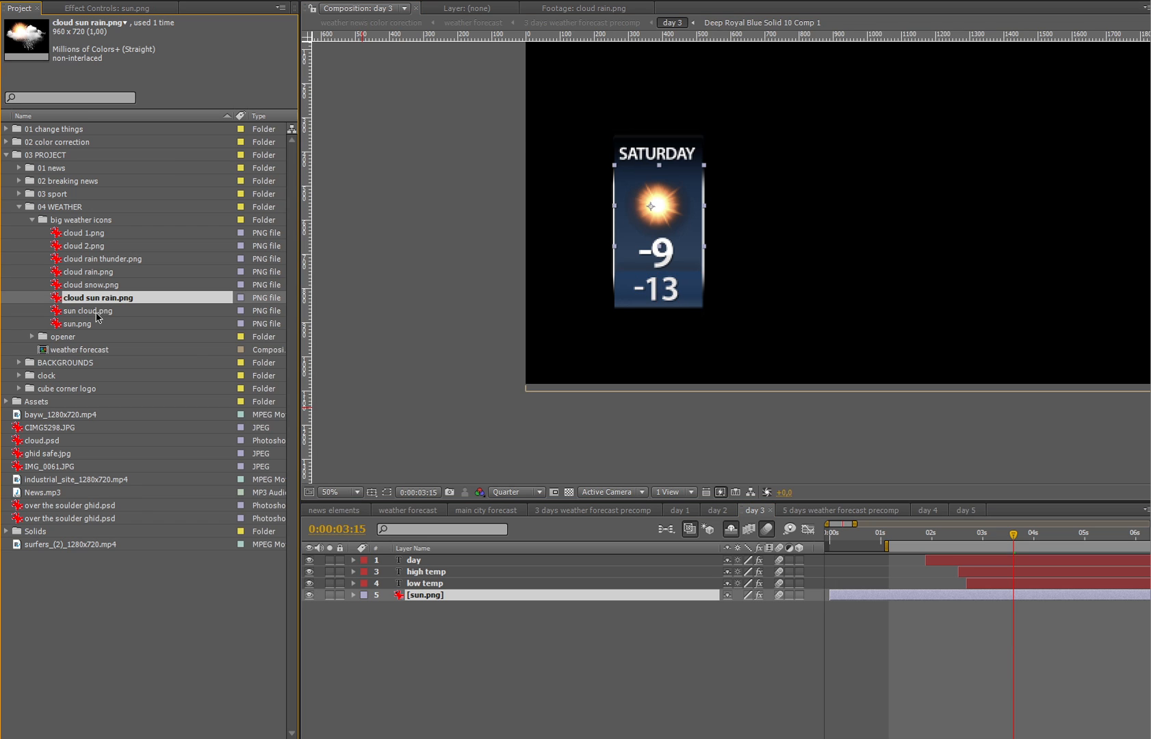
pyautogui.click(110, 262)
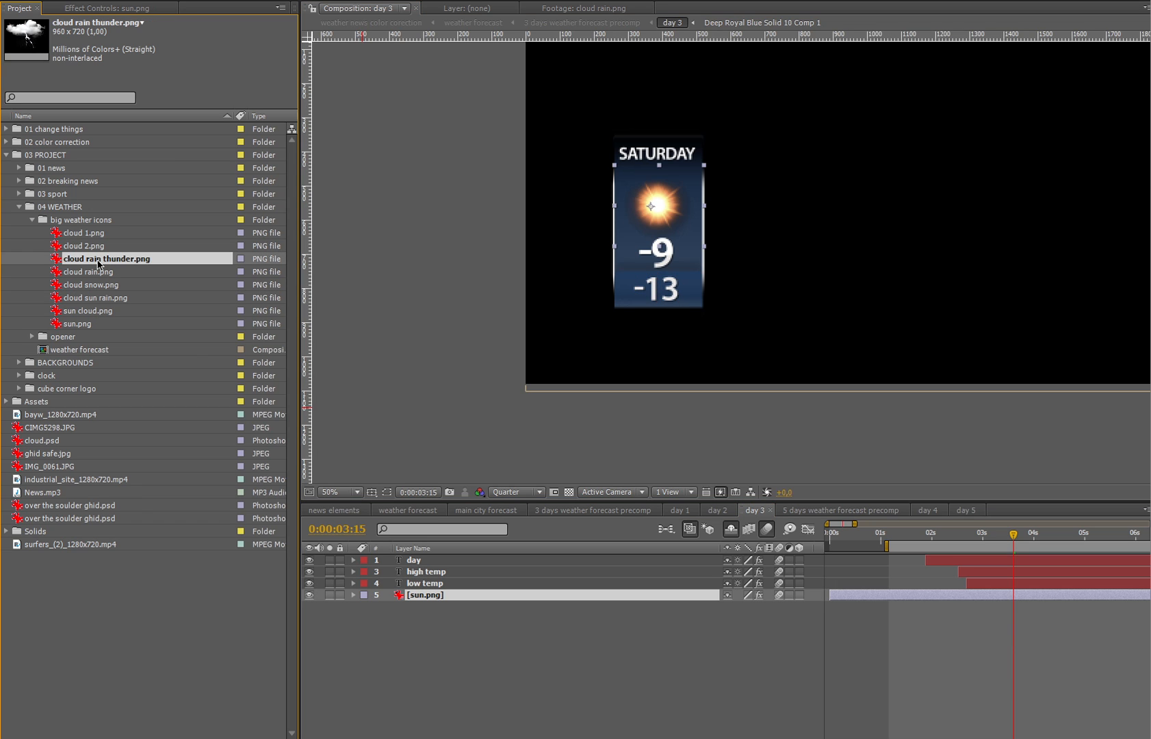
pyautogui.moveTo(104, 262); pyautogui.dragTo(521, 594)
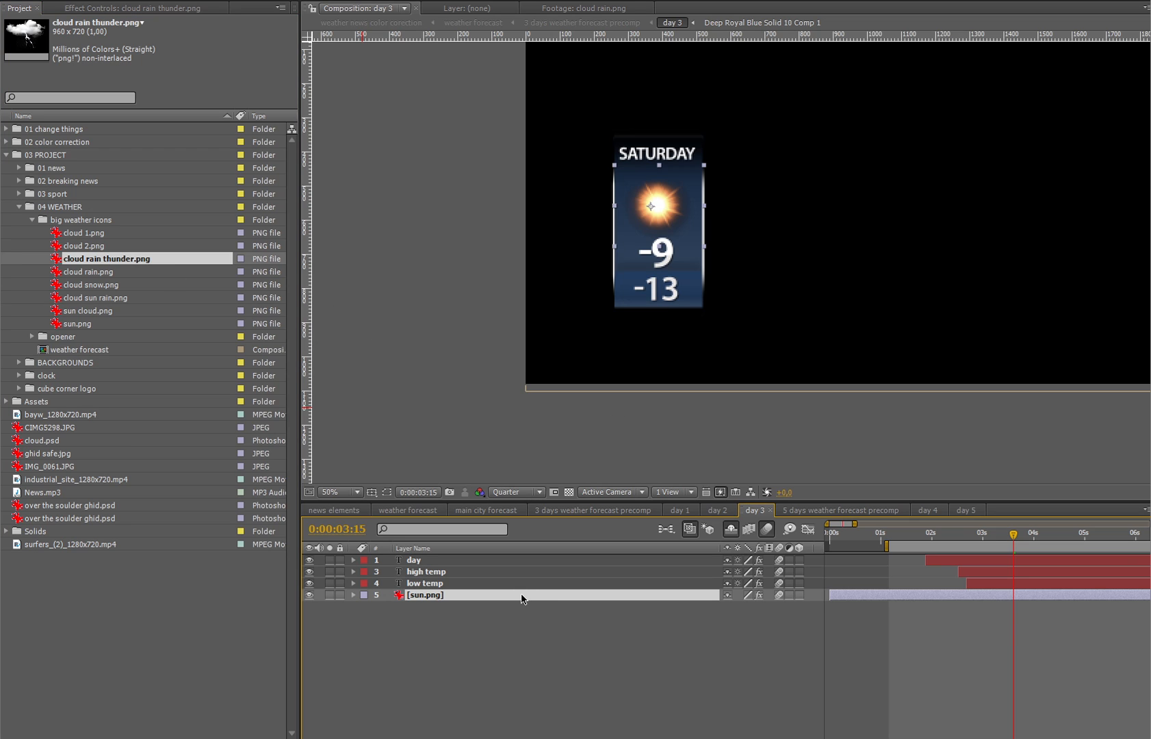
pyautogui.click(563, 635)
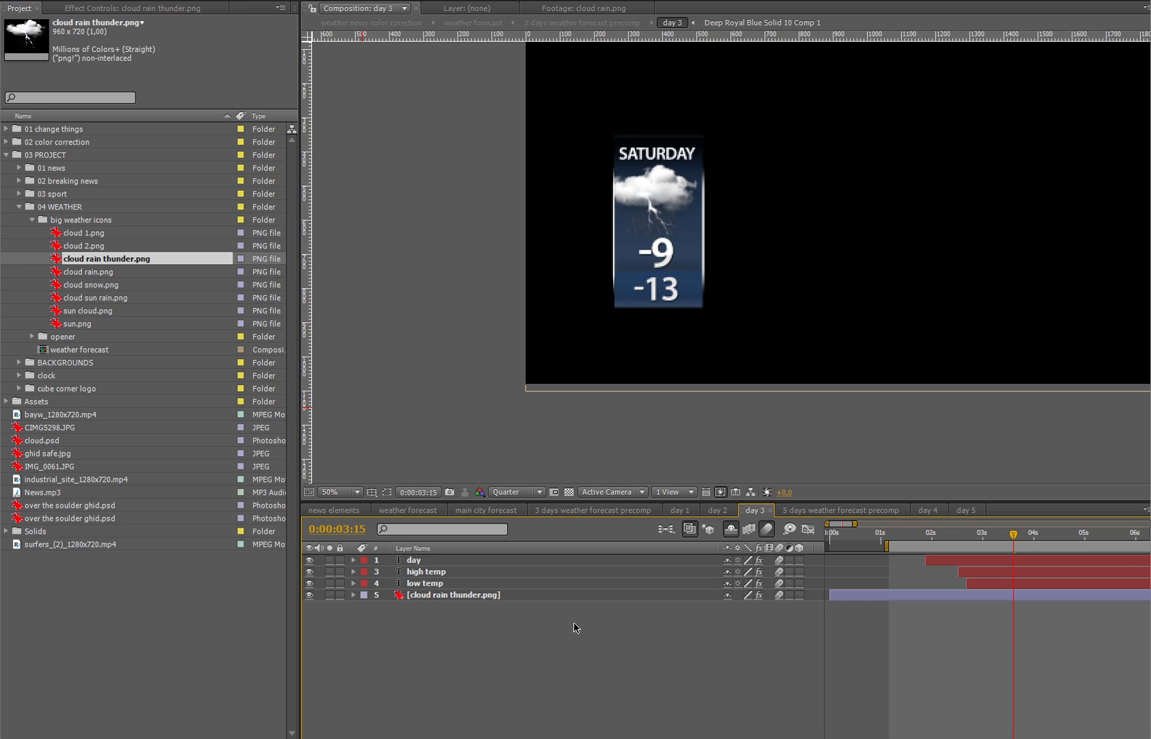
pyautogui.click(589, 508)
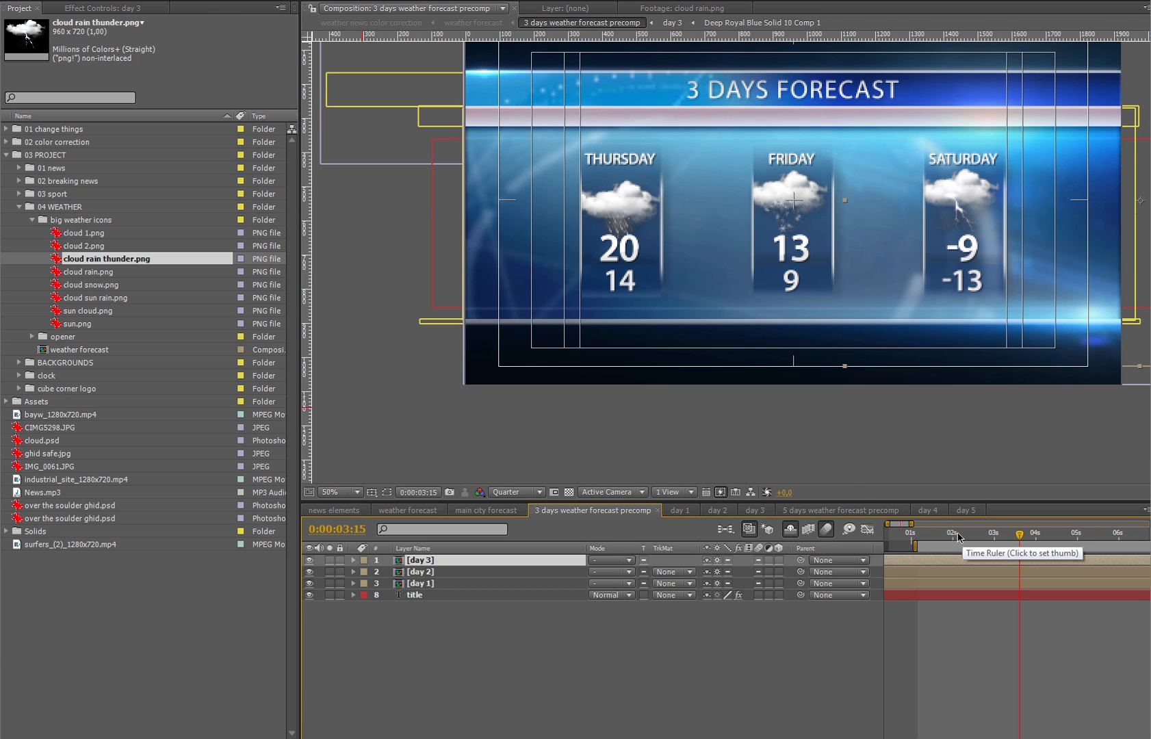
# - In the weather forecast composition, hide the 3 days weather forecast precomp and show the 5 days weather forecast precomp
pyautogui.click(482, 509)
pyautogui.click(440, 510)
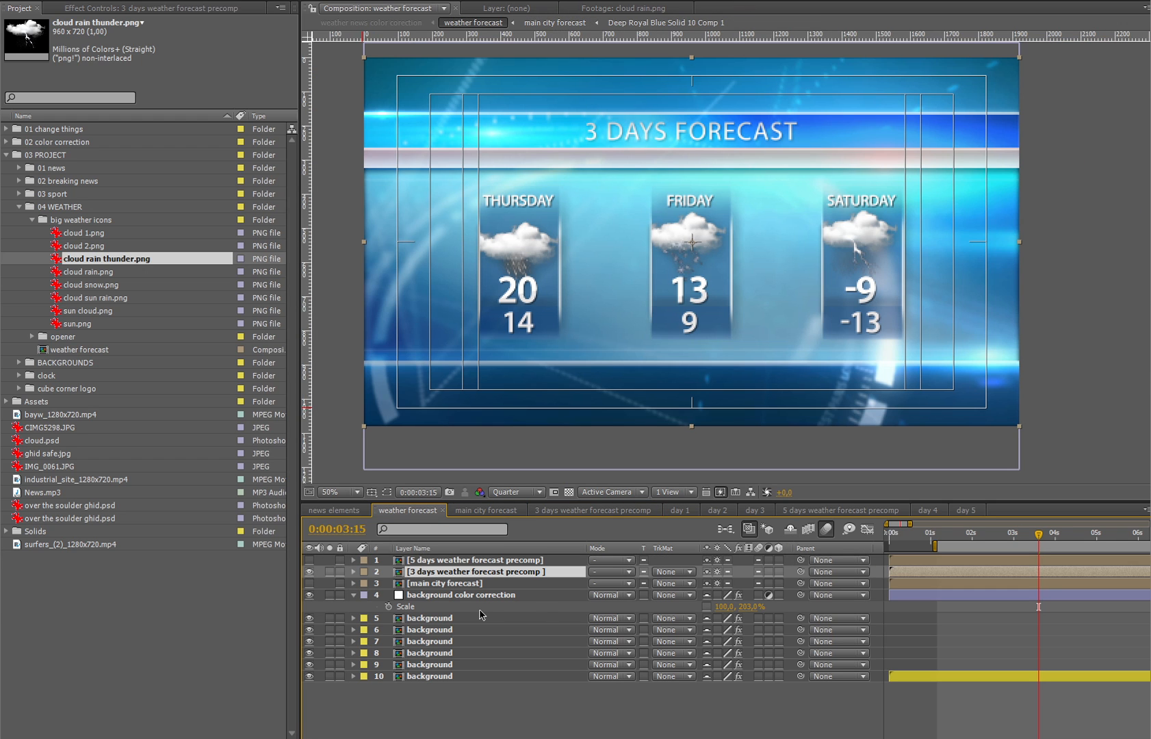
pyautogui.click(309, 571)
pyautogui.click(310, 560)
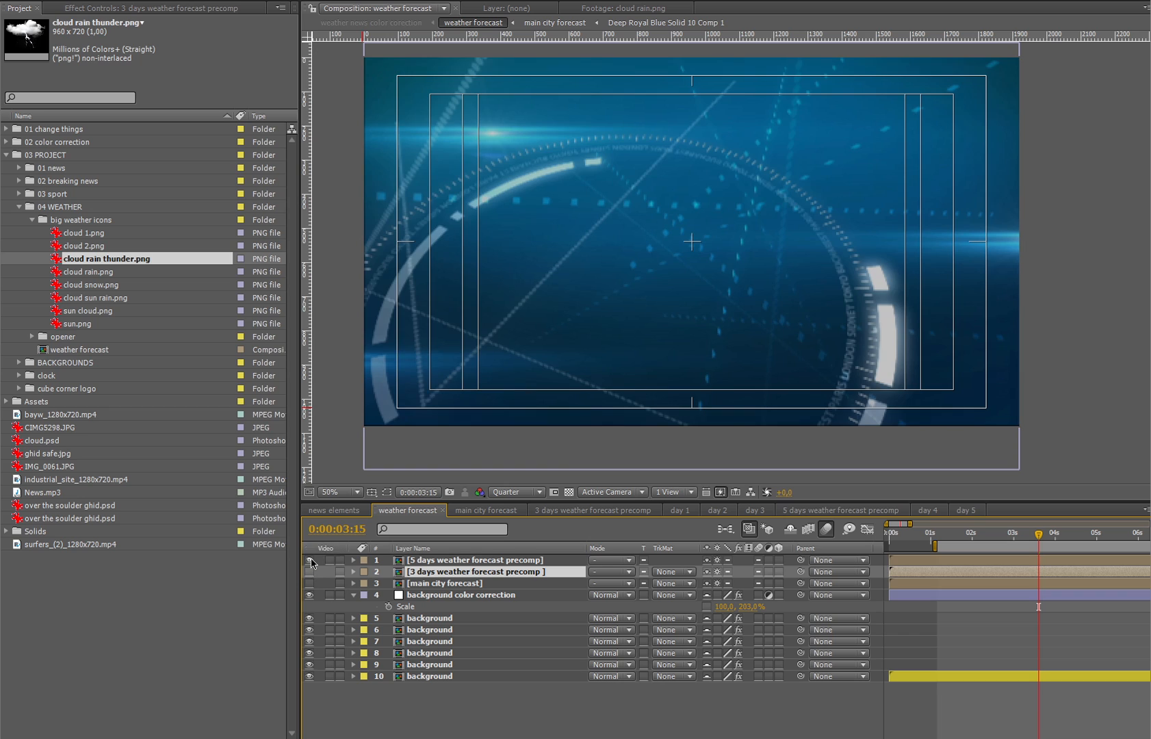
pyautogui.click(527, 560)
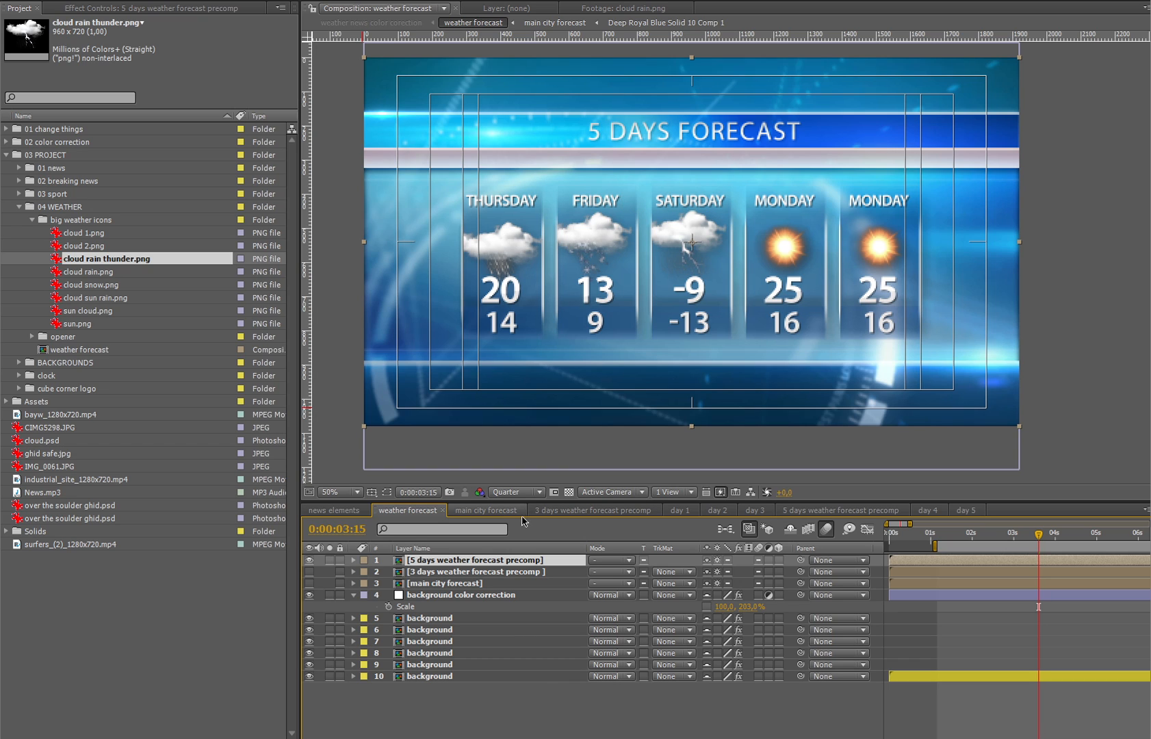
# - Open the 5 days weather forecast precomp and the day 5 composition inside it
pyautogui.doubleClick(527, 560)
pyautogui.click(438, 573)
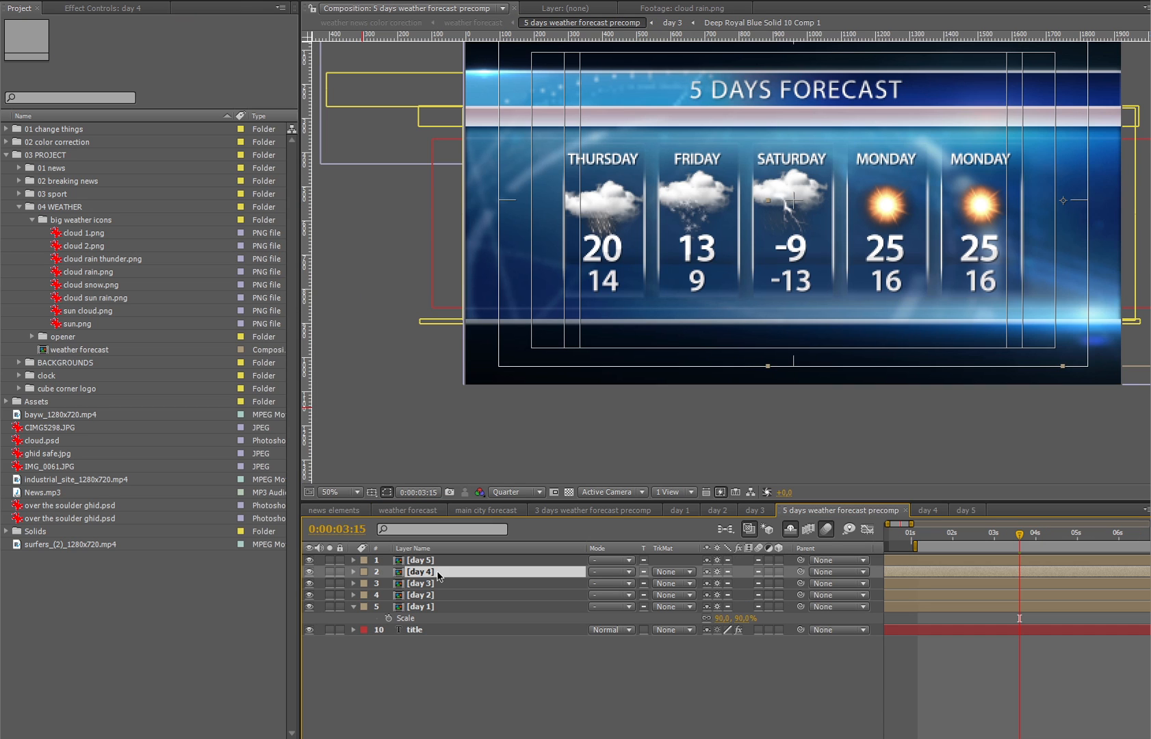
pyautogui.click(444, 563)
pyautogui.doubleClick(446, 562)
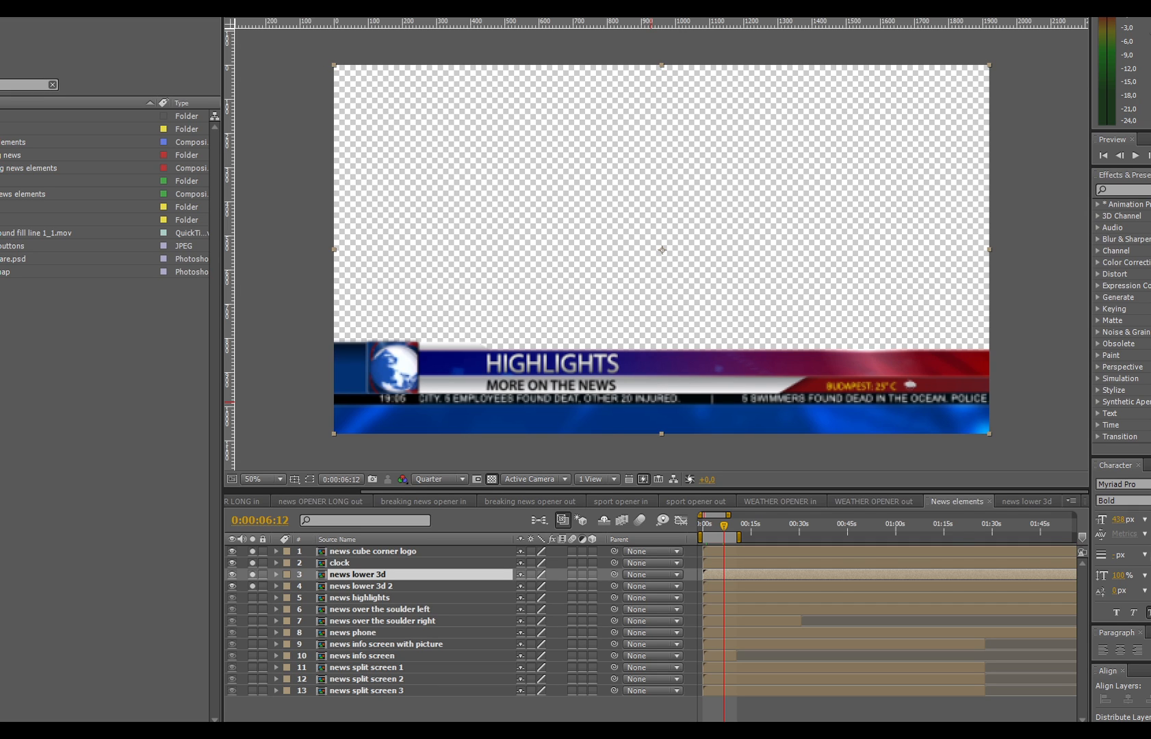
# - Solo the news highlights layer in News elements, then open the news lower 3d composition and move the current time to 0:00:07:06
pyautogui.click(383, 597)
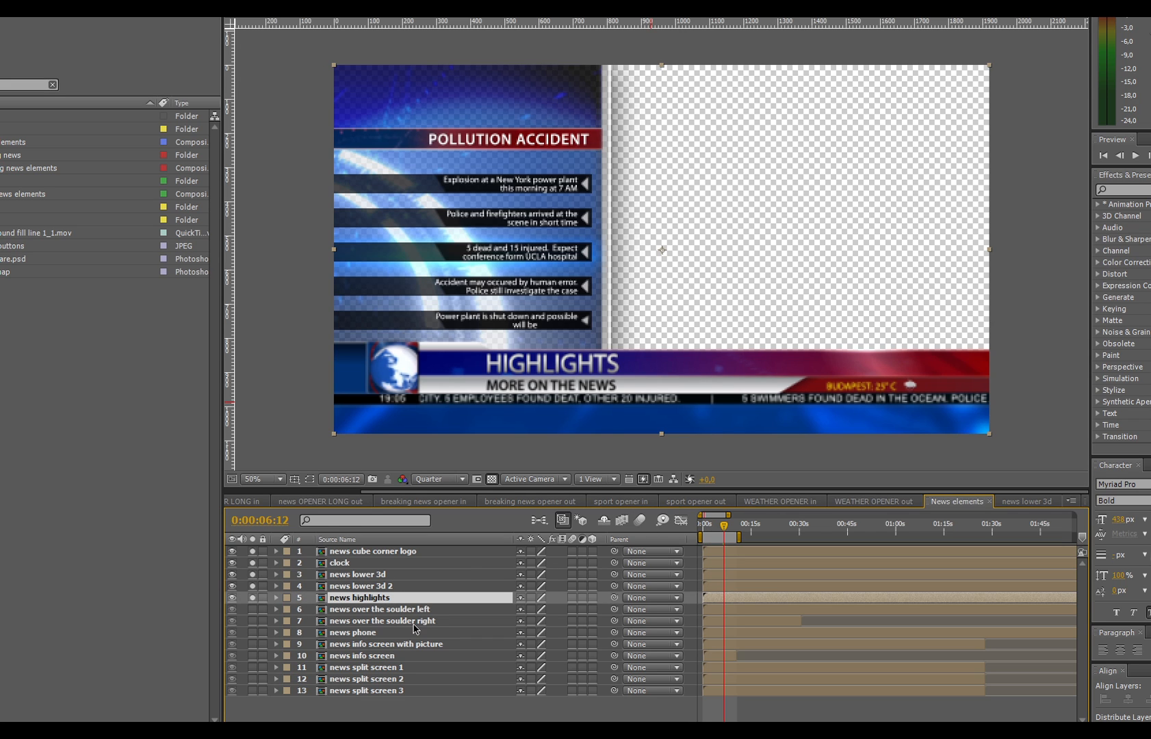
pyautogui.doubleClick(369, 574)
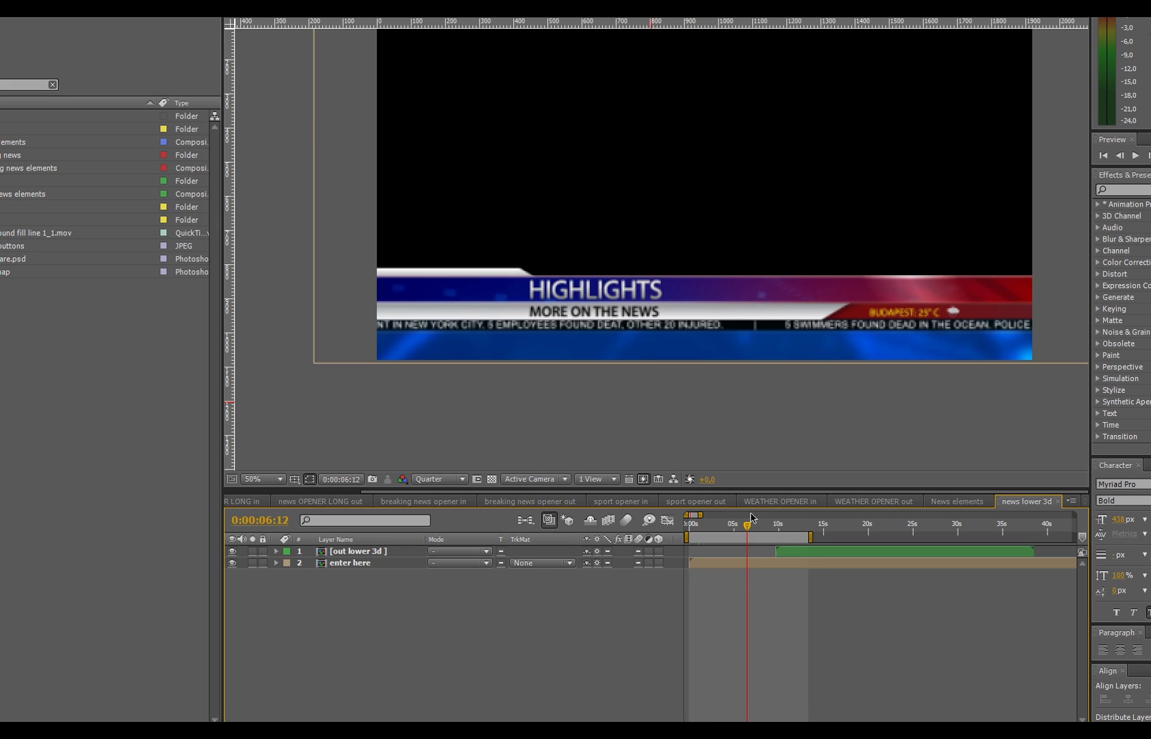
pyautogui.moveTo(769, 528); pyautogui.dragTo(744, 475)
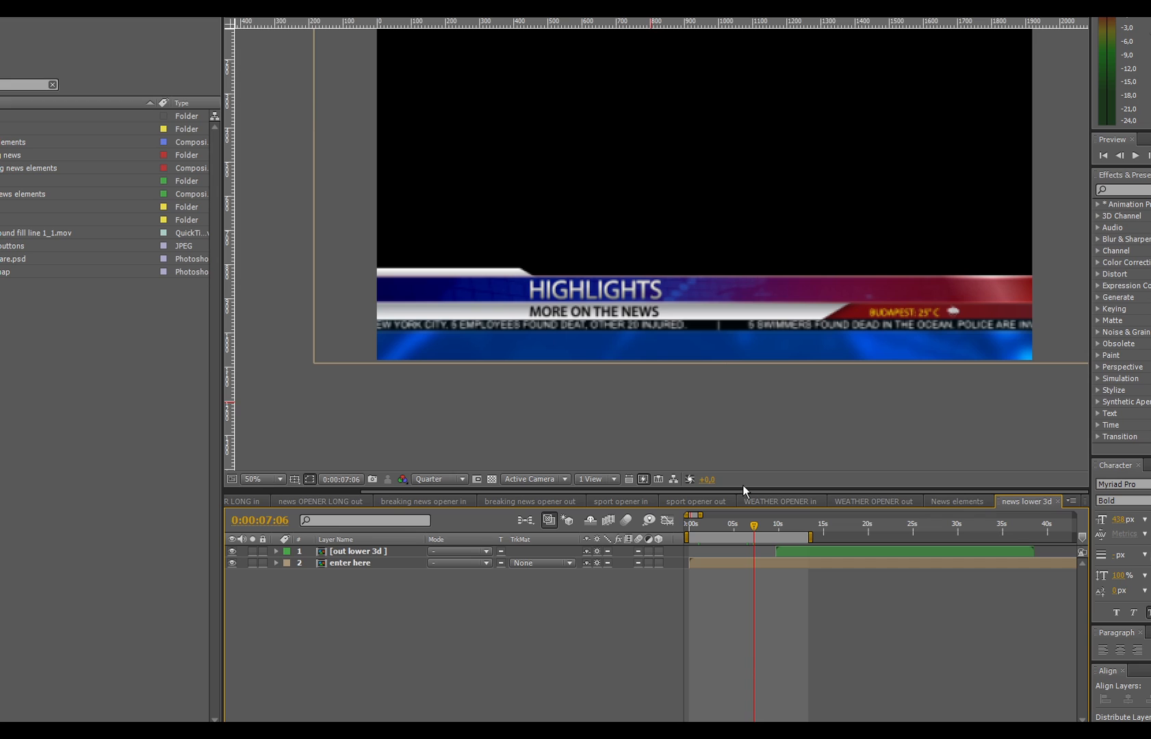